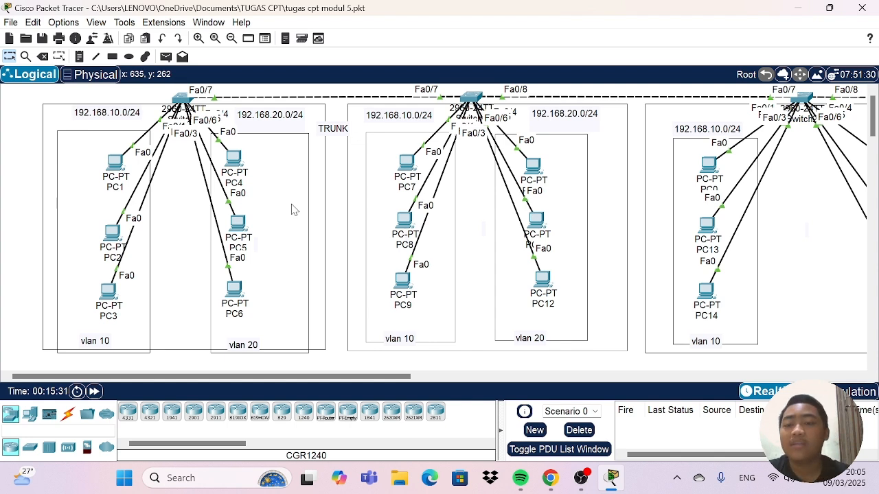
Place a 2811 router in the empty area below the first switch's VLAN 10 and VLAN 20 group.
scroll(292, 199, down, 2)
scroll(293, 199, up, 2)
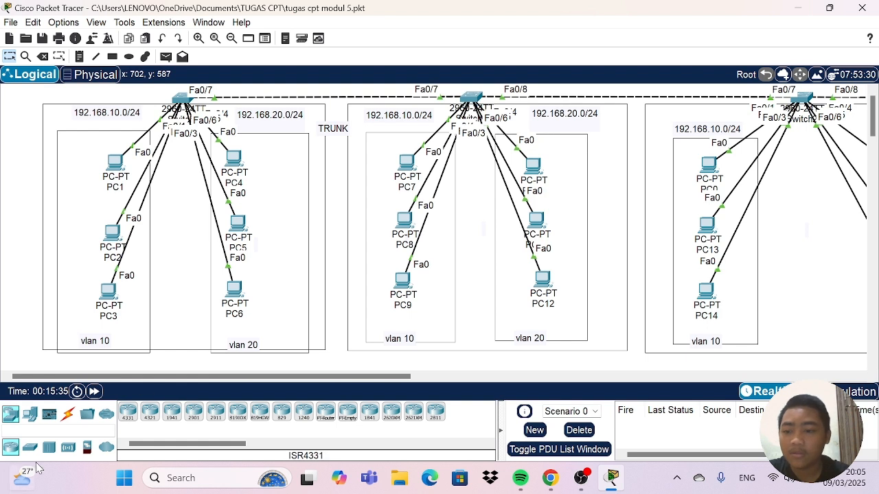
click(434, 417)
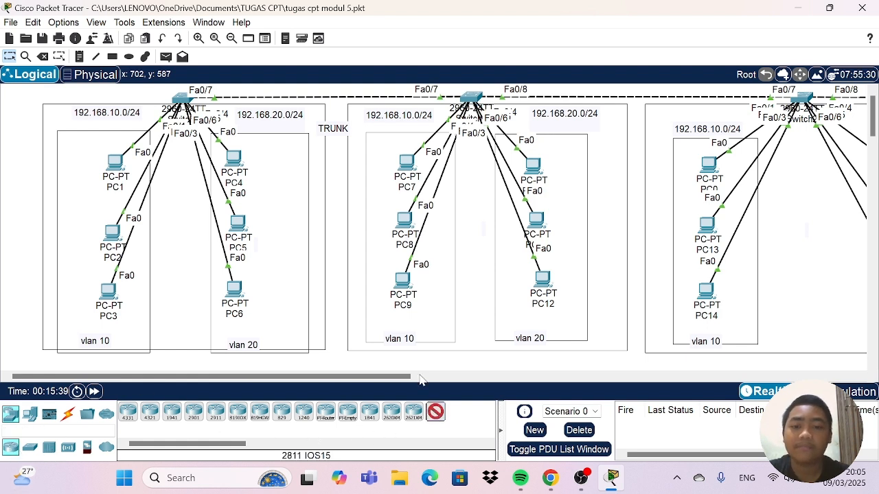
scroll(318, 211, down, 4)
scroll(317, 211, down, 1)
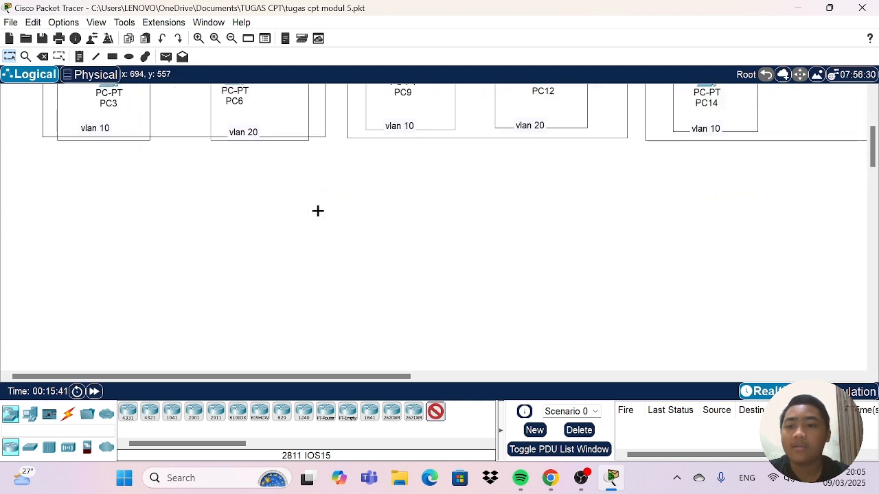
click(177, 242)
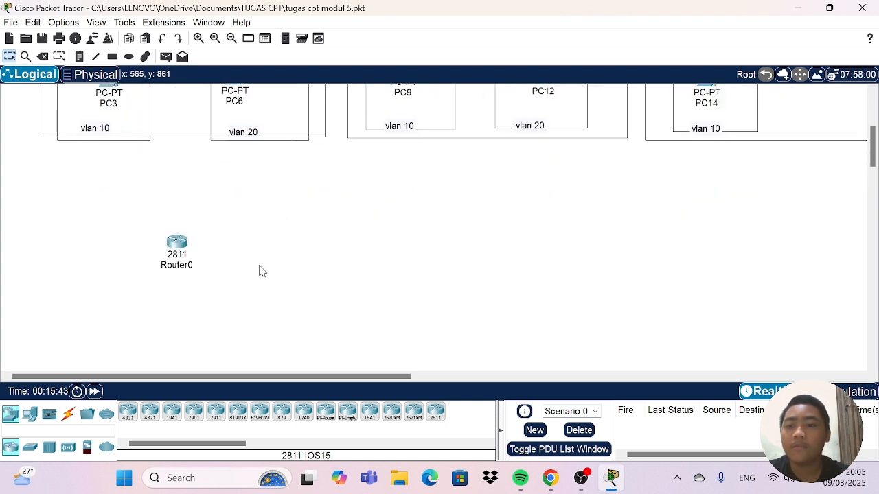
Connect Router0 to the first group's switch with an automatically chosen connection type.
click(68, 412)
click(128, 413)
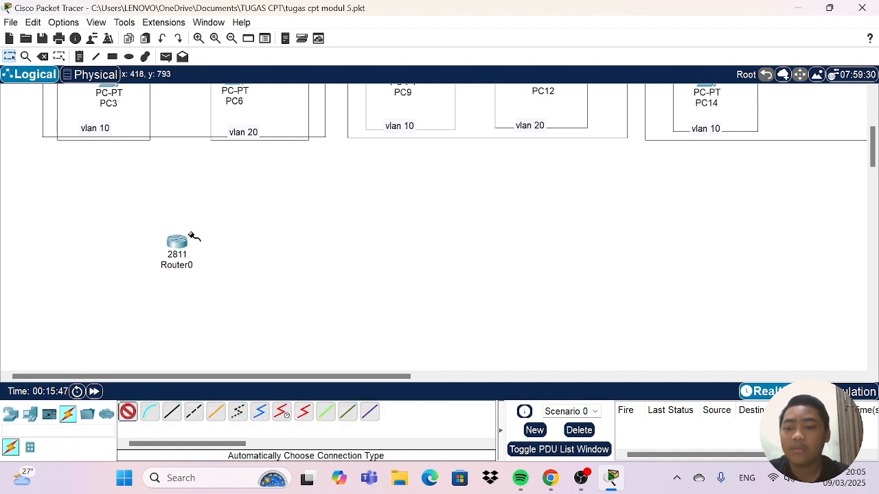
click(177, 239)
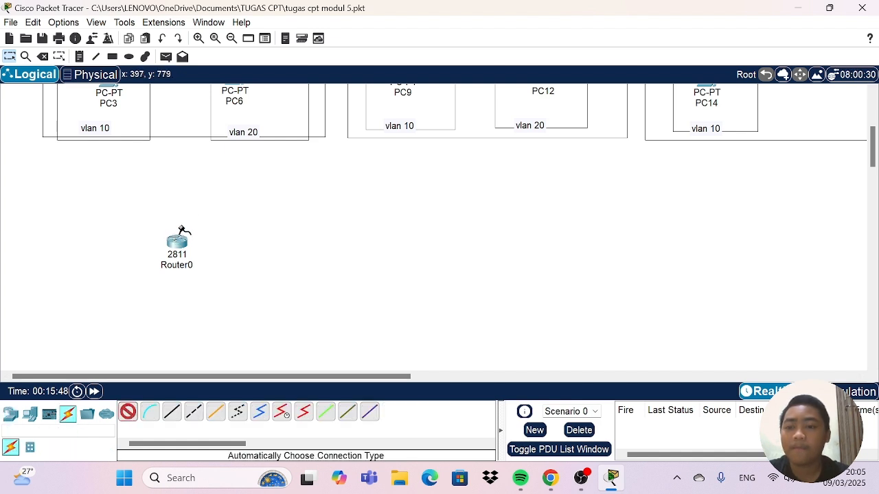
scroll(189, 220, up, 5)
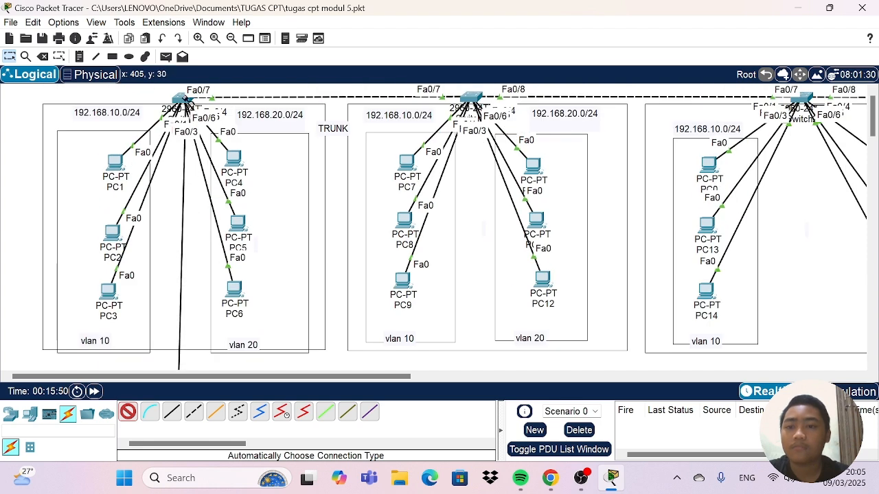
click(182, 96)
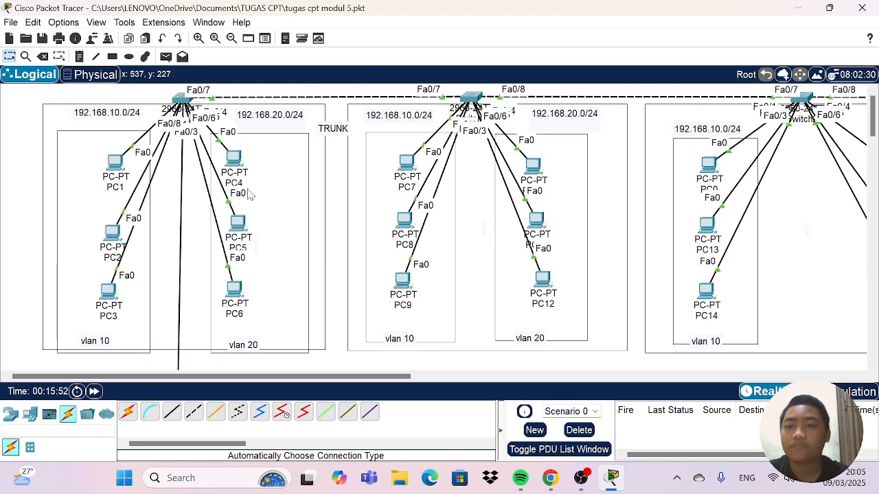
scroll(307, 220, down, 5)
scroll(305, 222, up, 3)
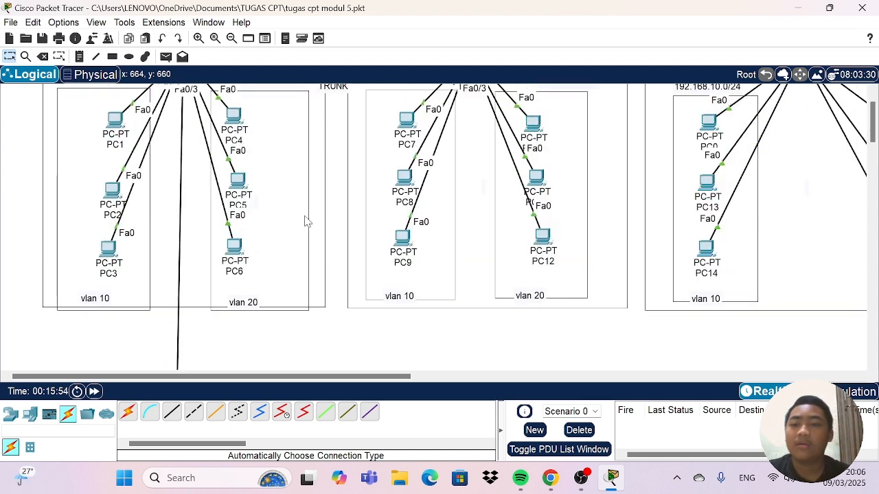
scroll(304, 222, down, 2)
scroll(186, 317, up, 3)
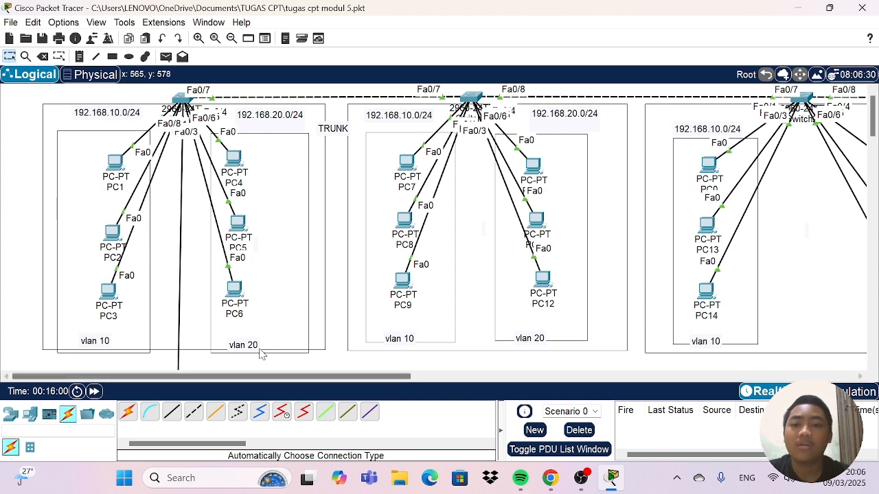
scroll(275, 298, down, 4)
scroll(274, 298, up, 4)
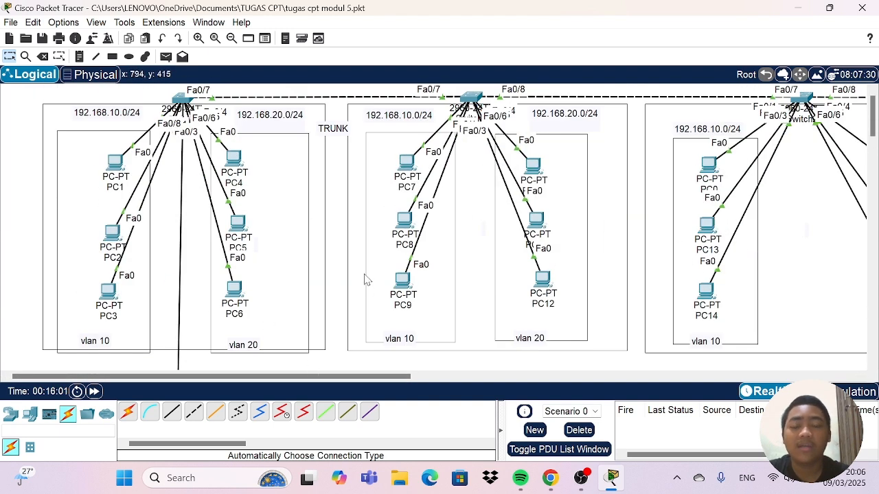
Move Router0 slightly upward, closer to the first switch's VLAN group.
scroll(210, 169, down, 5)
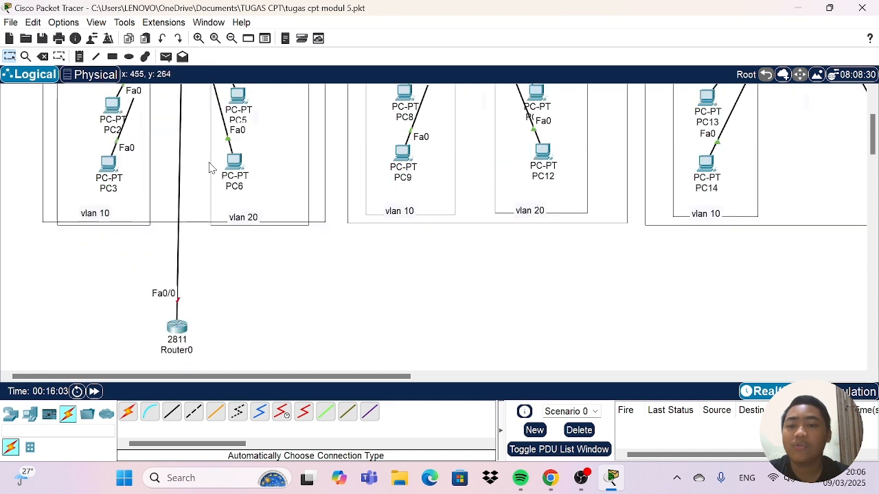
scroll(268, 261, up, 3)
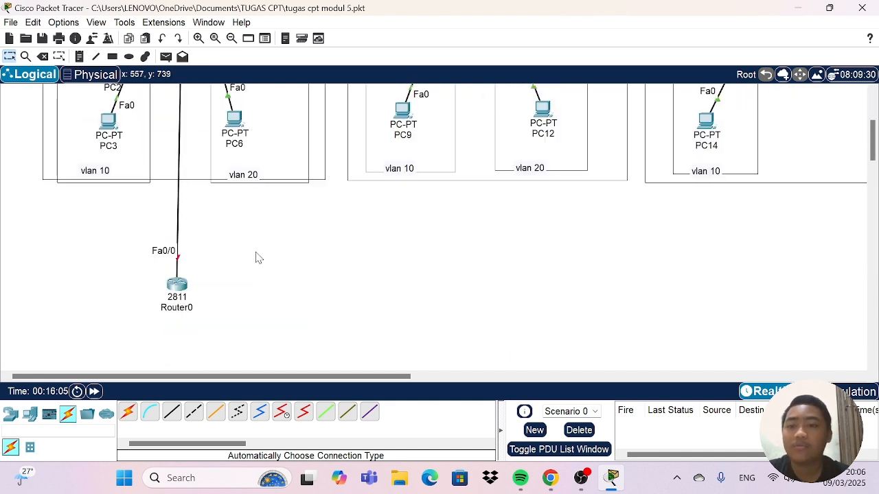
drag(182, 291, 180, 259)
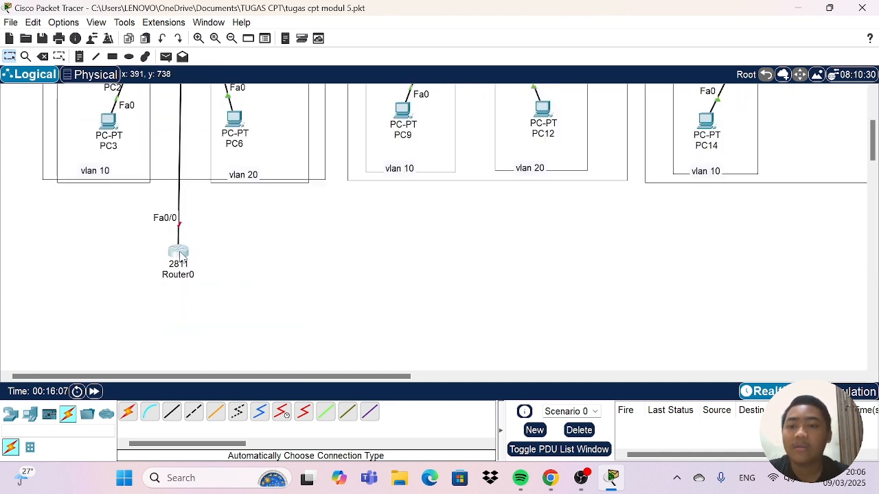
scroll(290, 246, up, 2)
scroll(290, 246, up, 2)
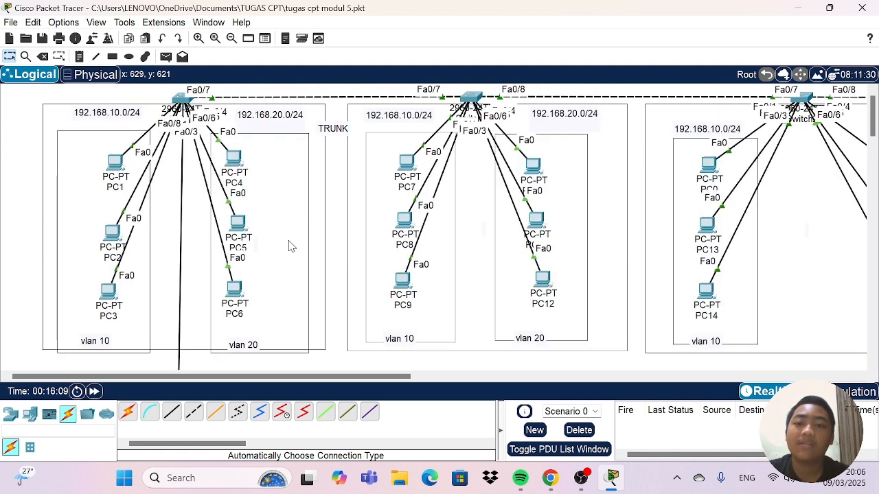
Add a text note beside Router0 with the first line "VLAN 1=192.168.1.0/24".
scroll(289, 246, down, 3)
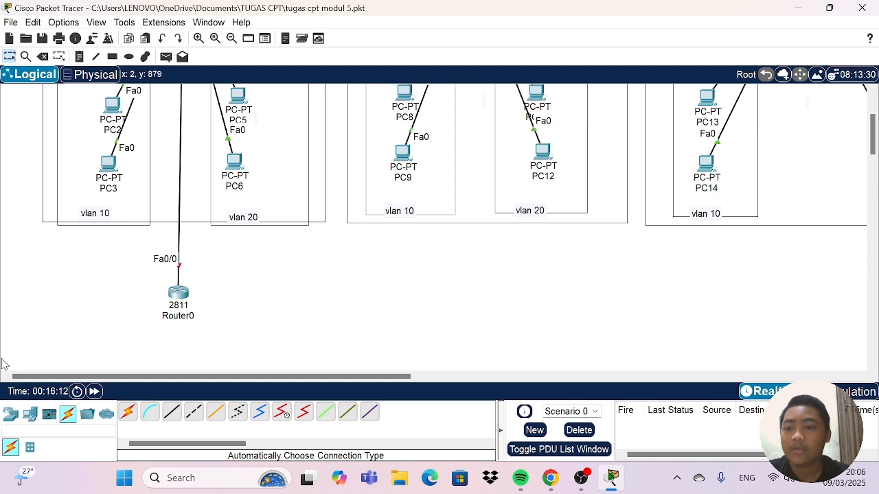
click(12, 412)
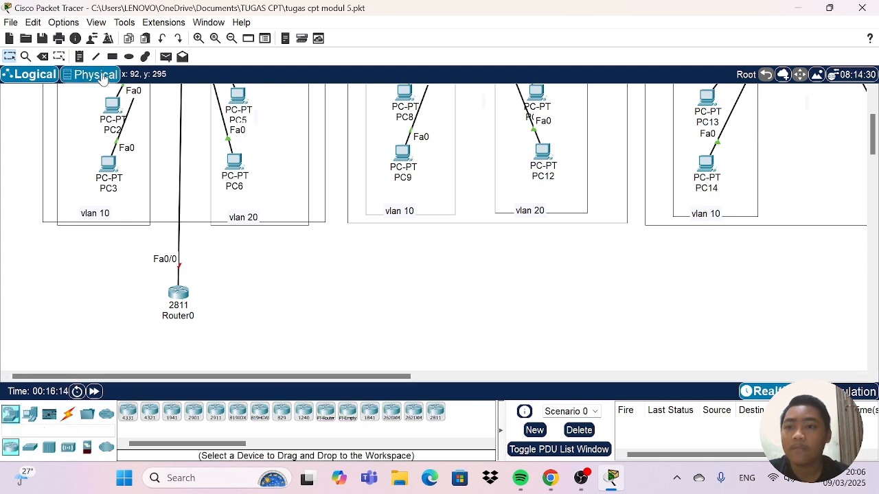
click(81, 56)
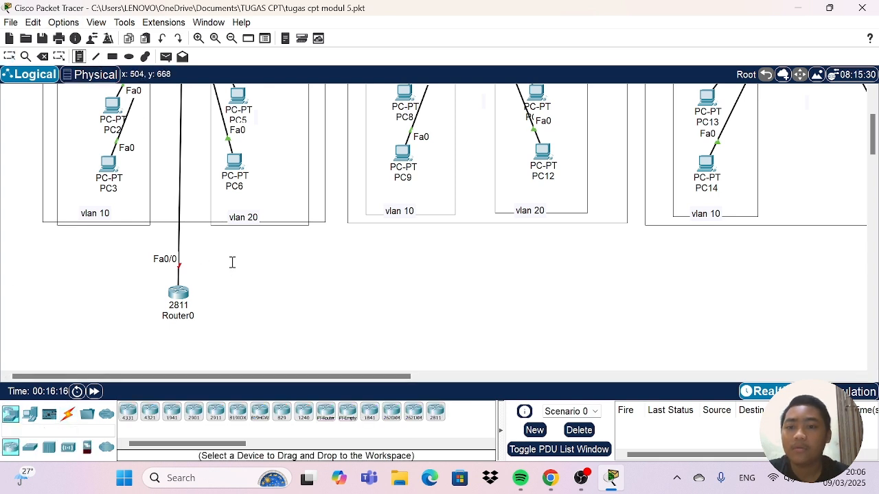
click(229, 261)
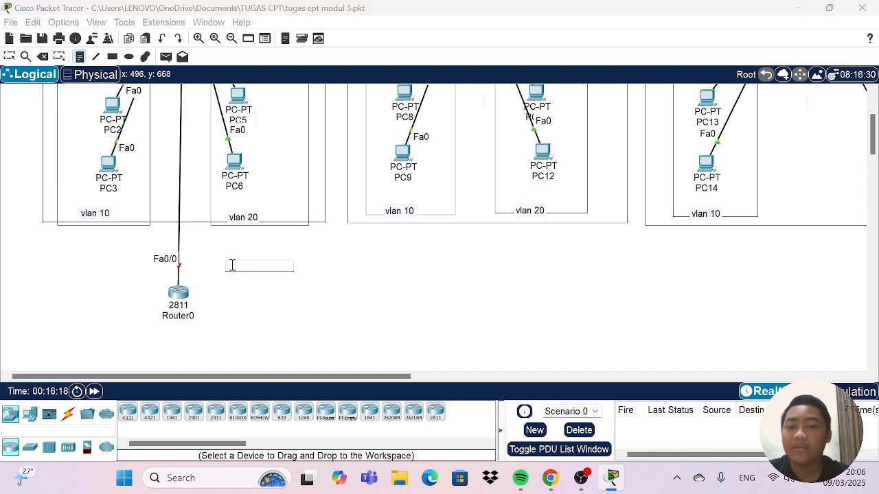
text(v)
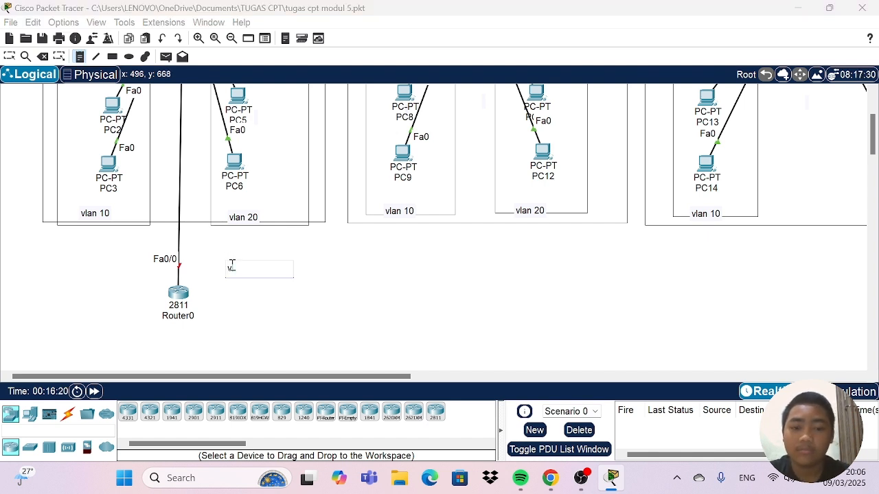
key(BackSpace)
key(Caps_Lock)
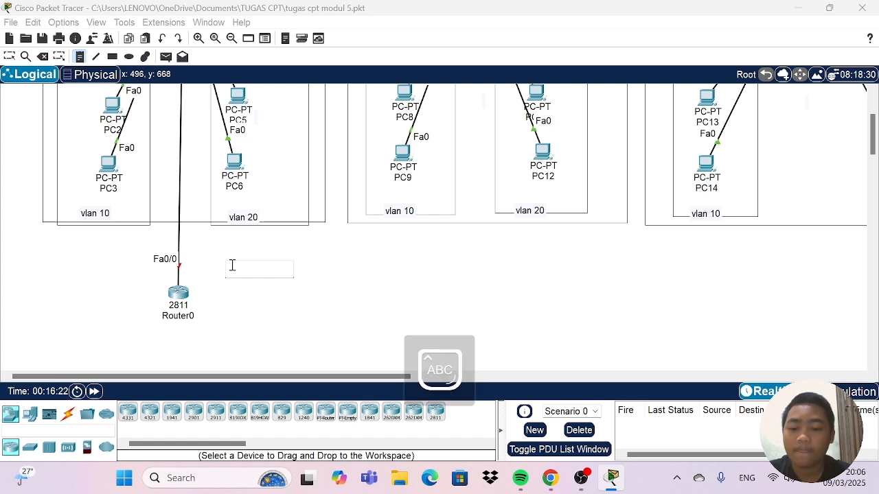
text(VLAN 1)
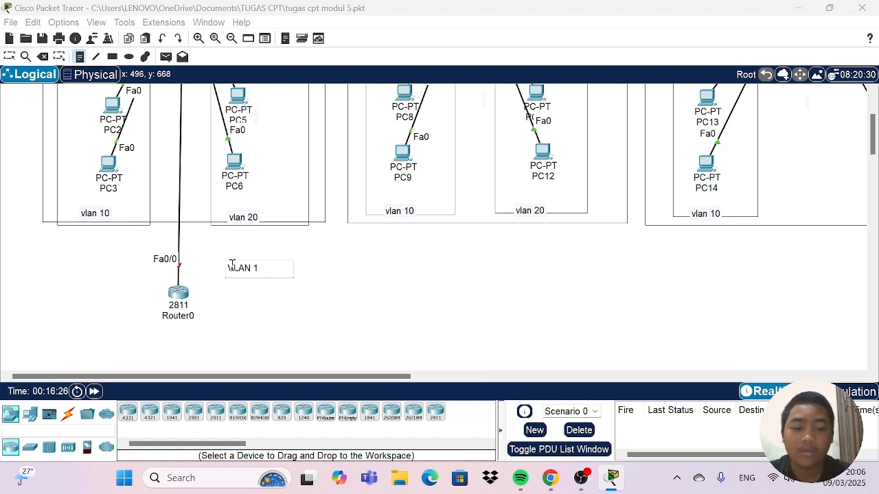
text(=)
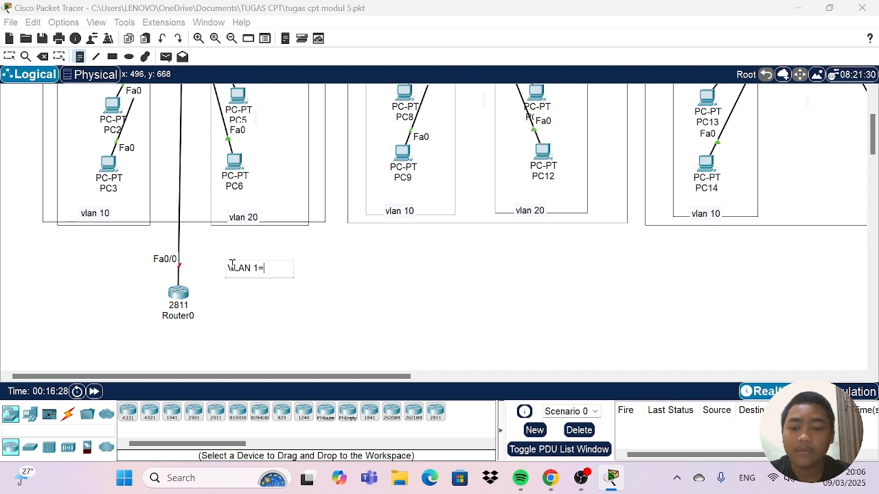
text(192.1)
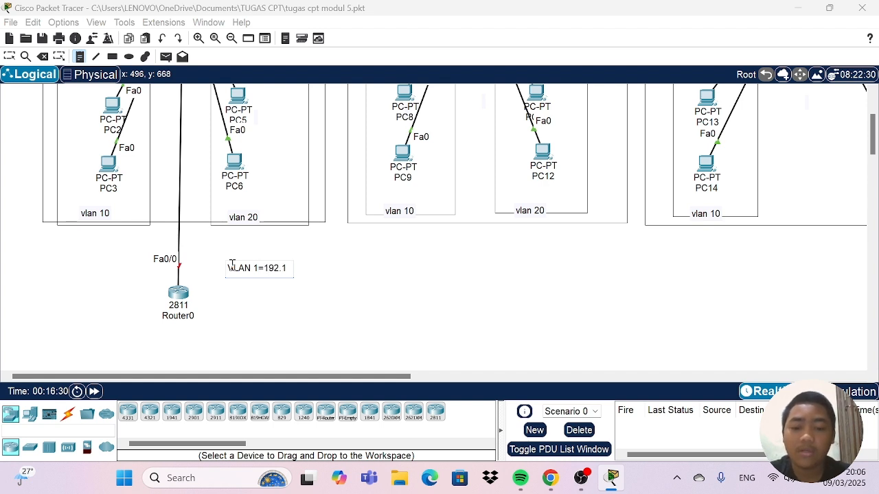
text(68.1)
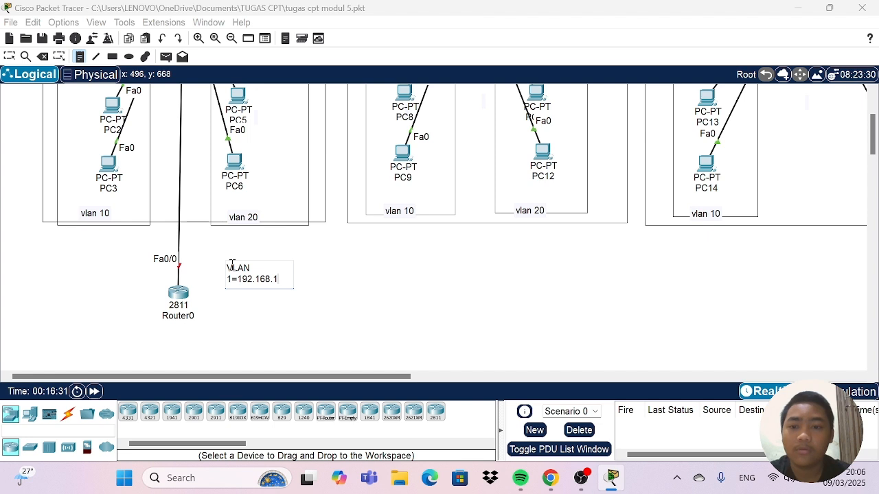
text(.0/)
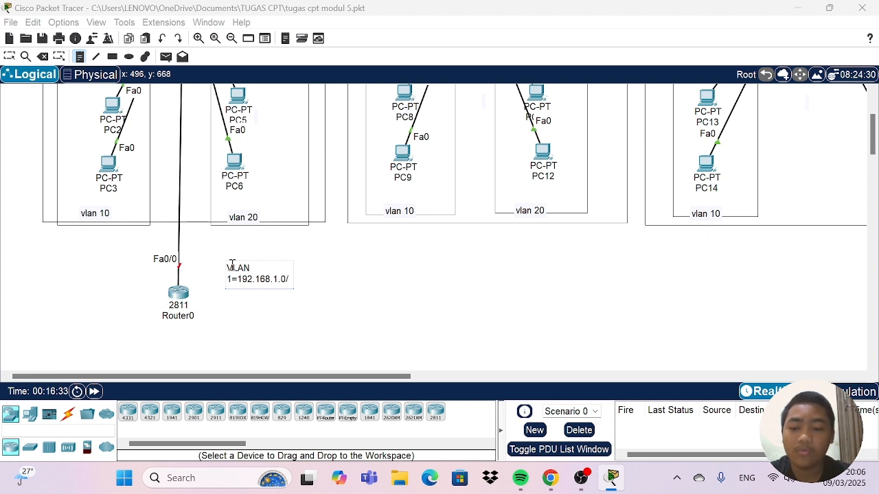
text(2)
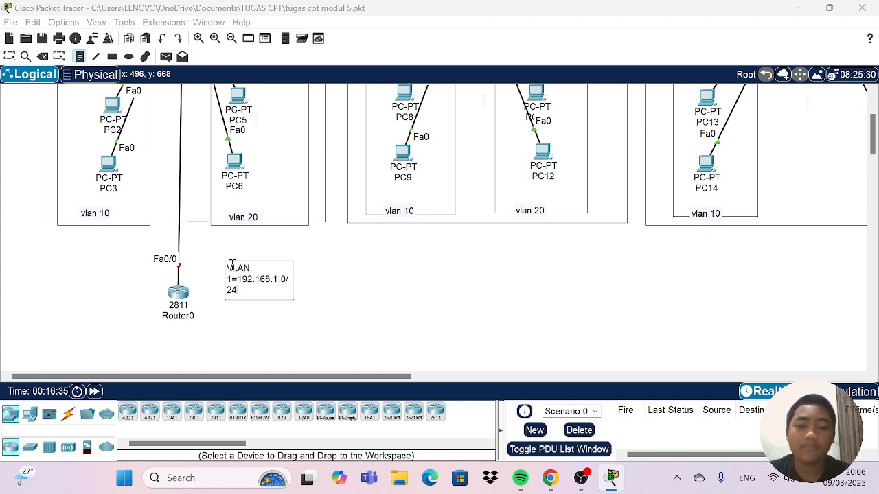
text(4)
key(Return)
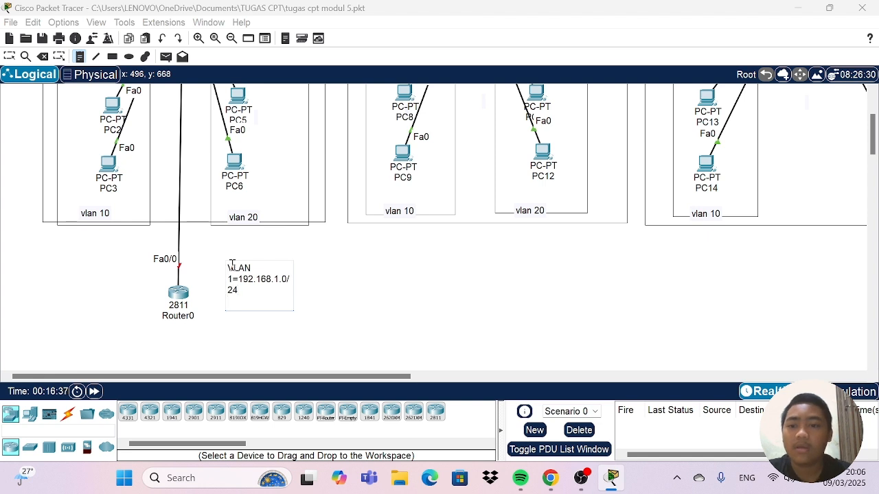
Add the line "VLAN10=192.168.10.0/24" to the note beside Router0 and start another line.
text(VLAN)
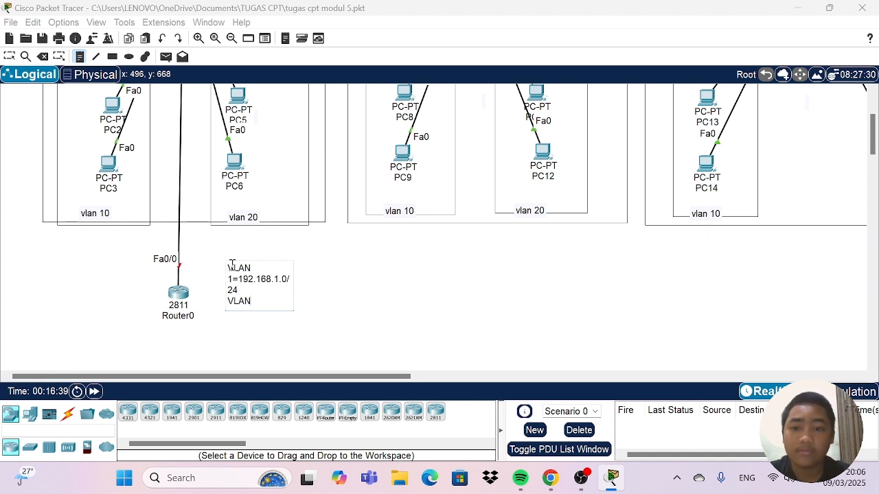
text(10=192)
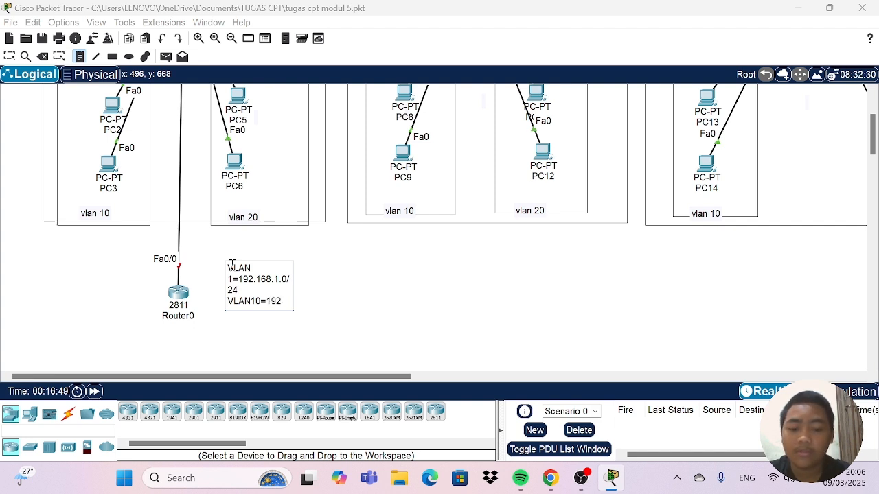
text(.168)
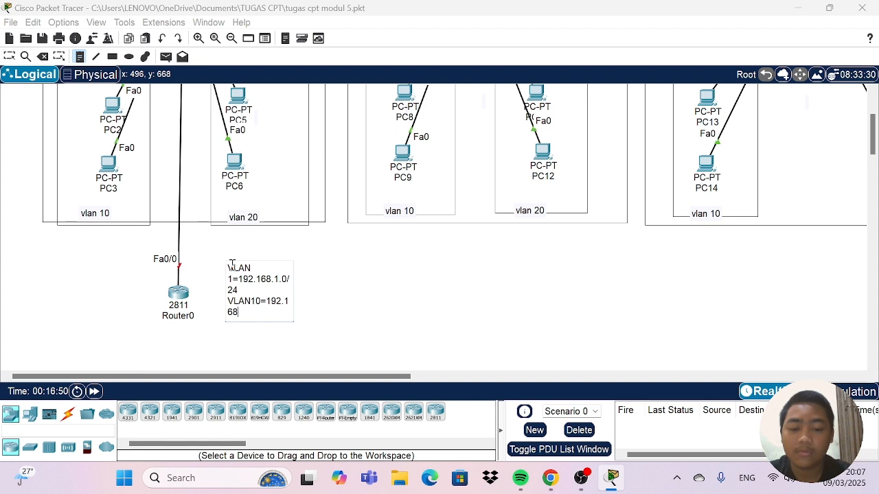
text(.10.)
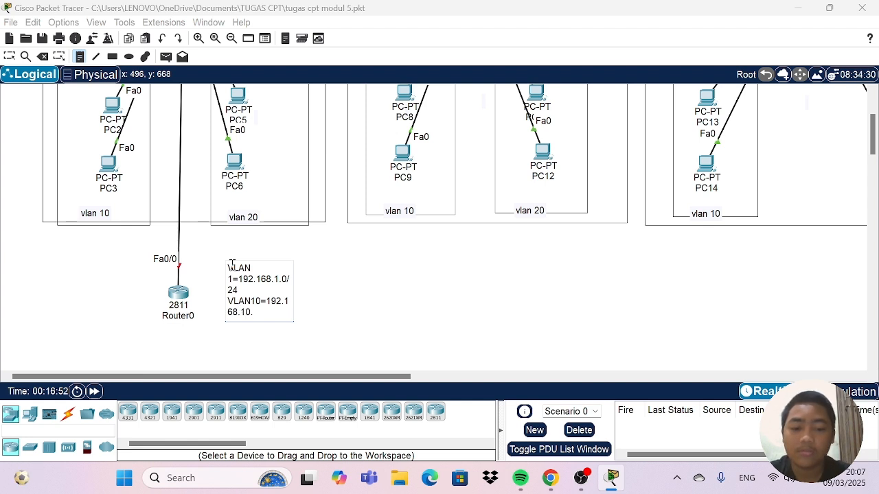
text(0)
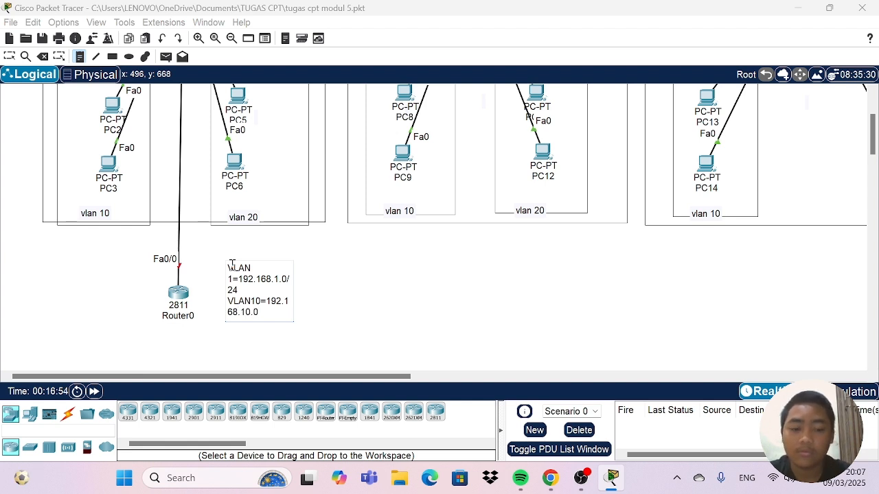
text(/24)
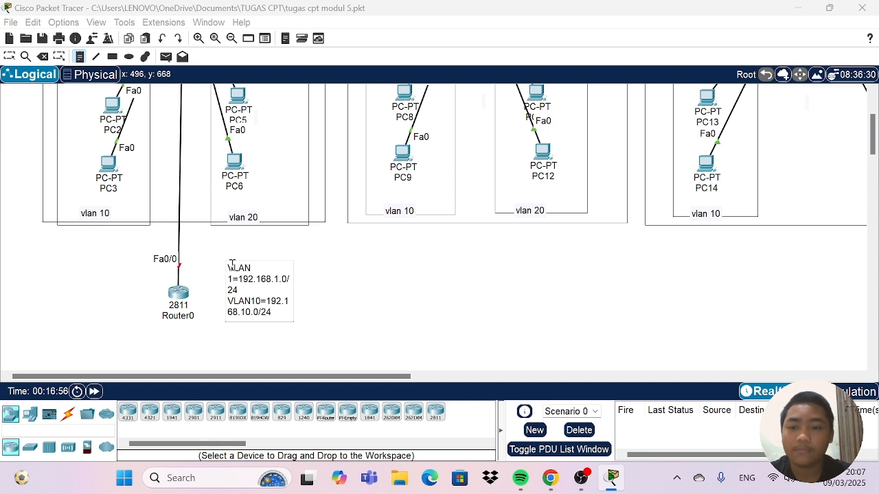
key(Return)
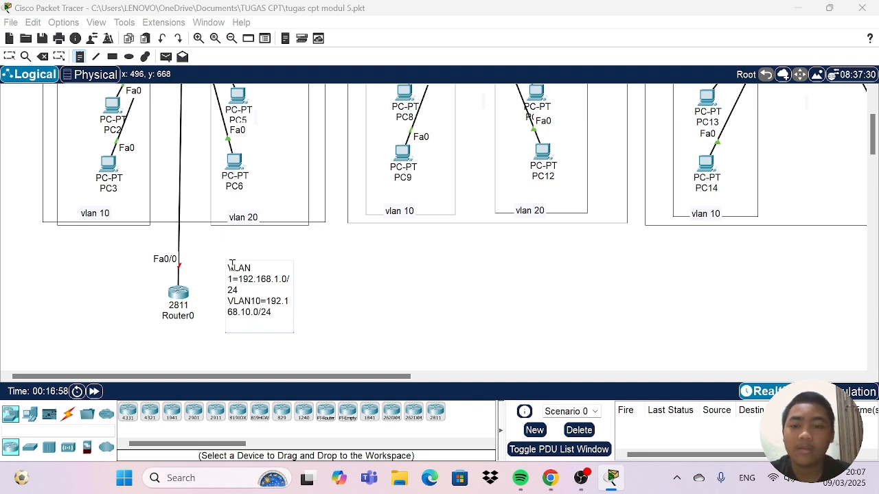
Add the line "VLAN20=192.168.20.0/24" to the note beside Router0 and finish editing the note.
text(VLAN20)
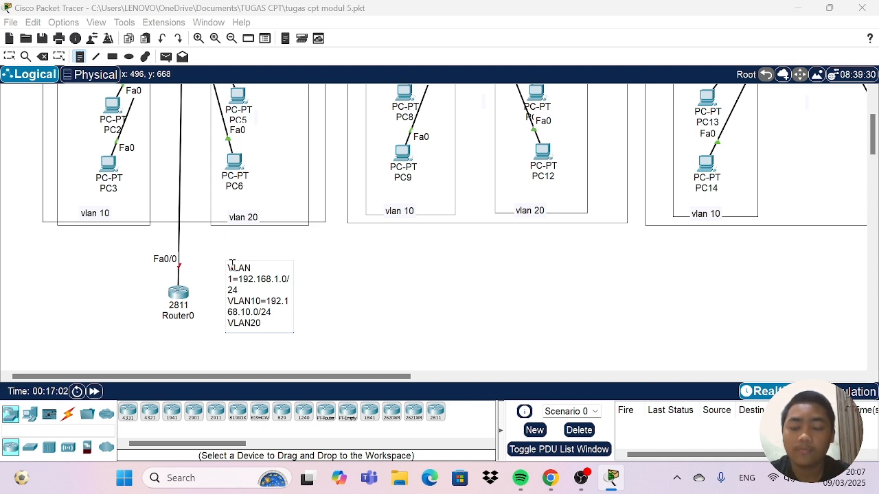
text(=19)
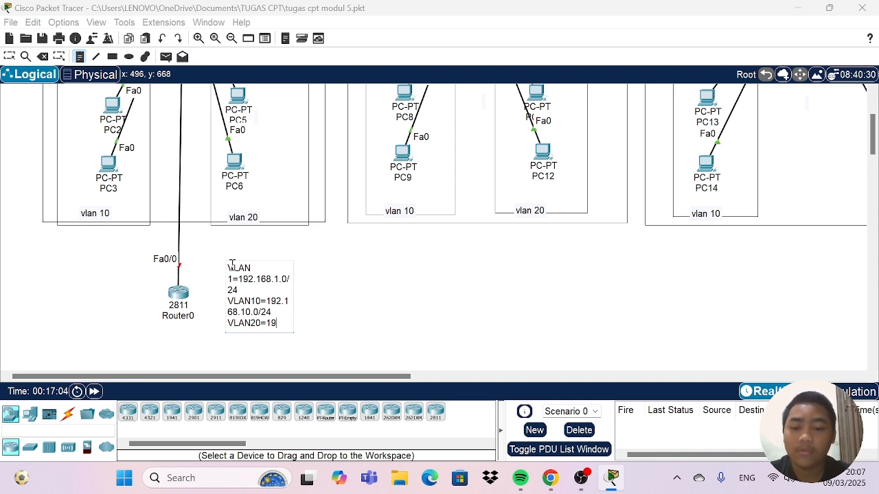
text(2.169)
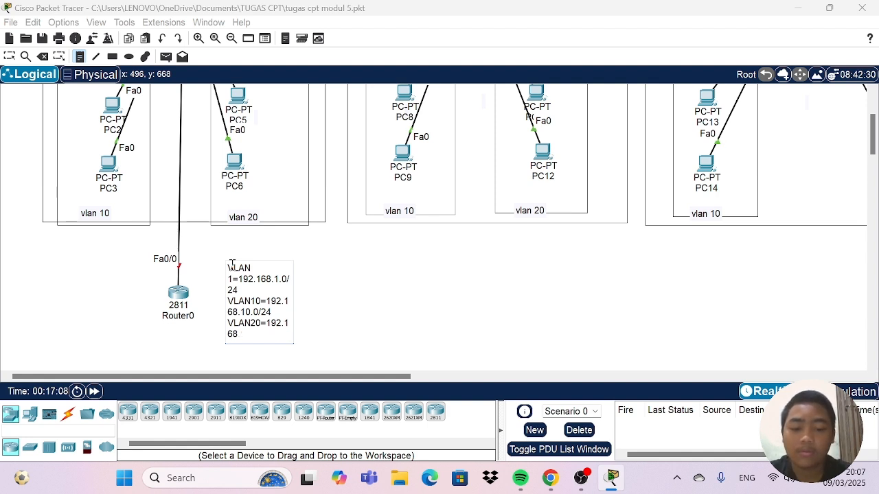
text(0.)
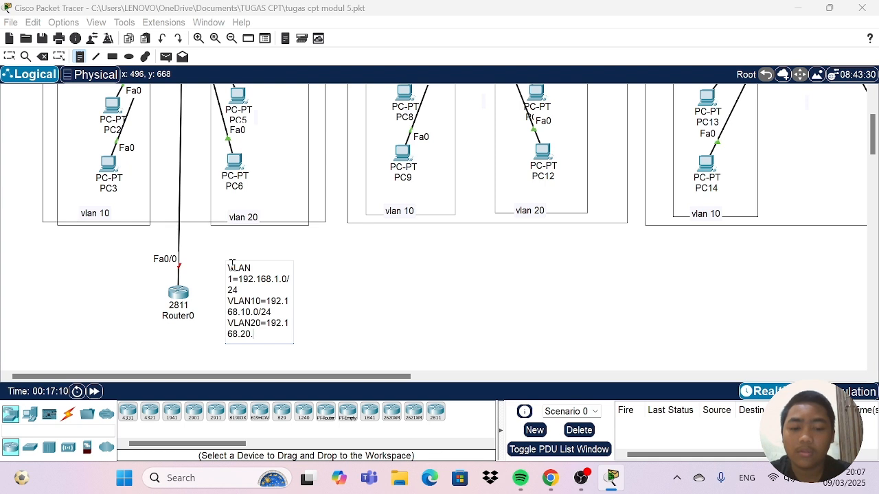
text(0/2)
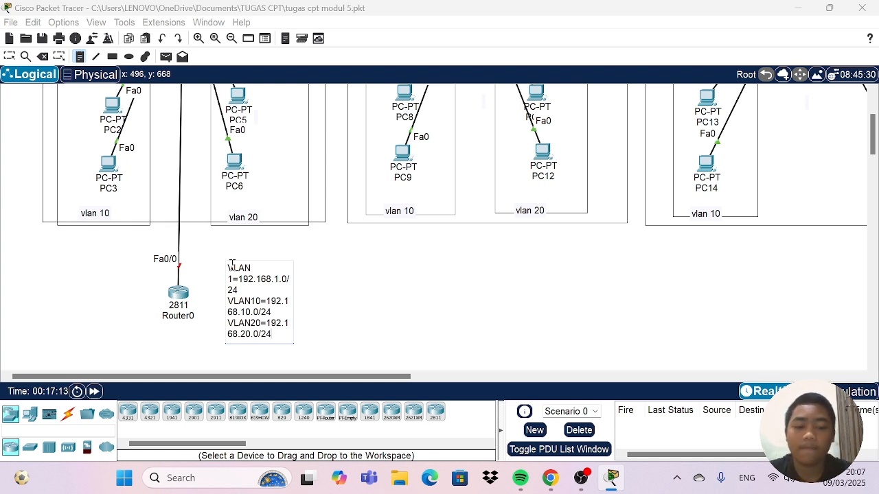
text(4)
key(Return)
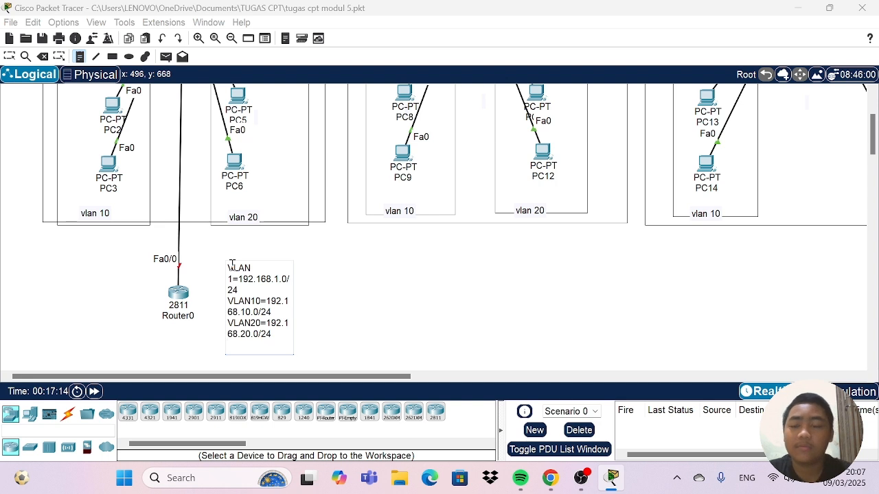
click(8, 57)
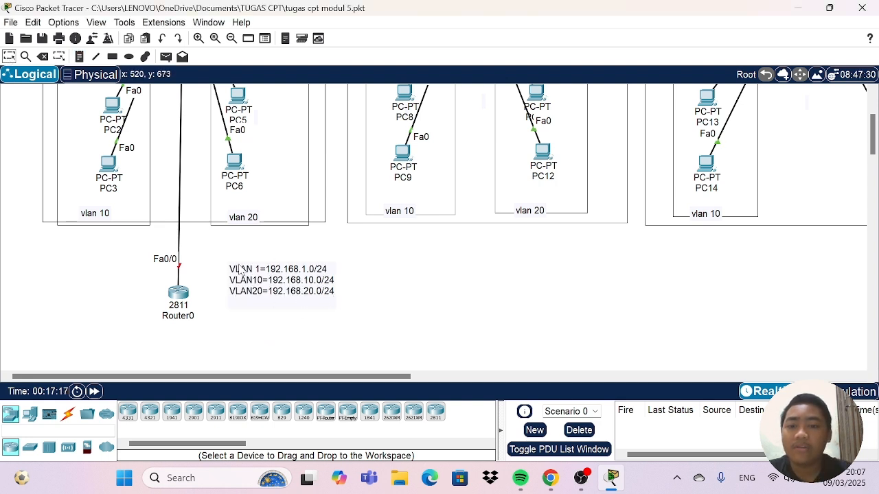
double_click(287, 280)
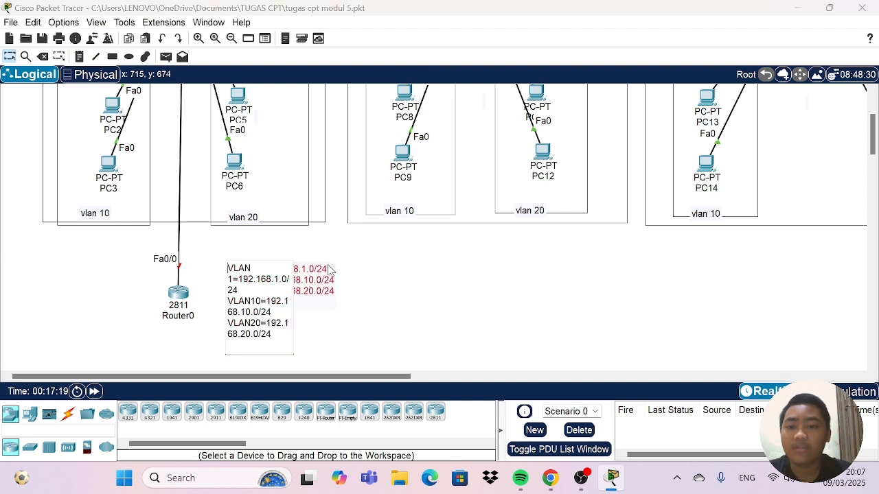
click(353, 260)
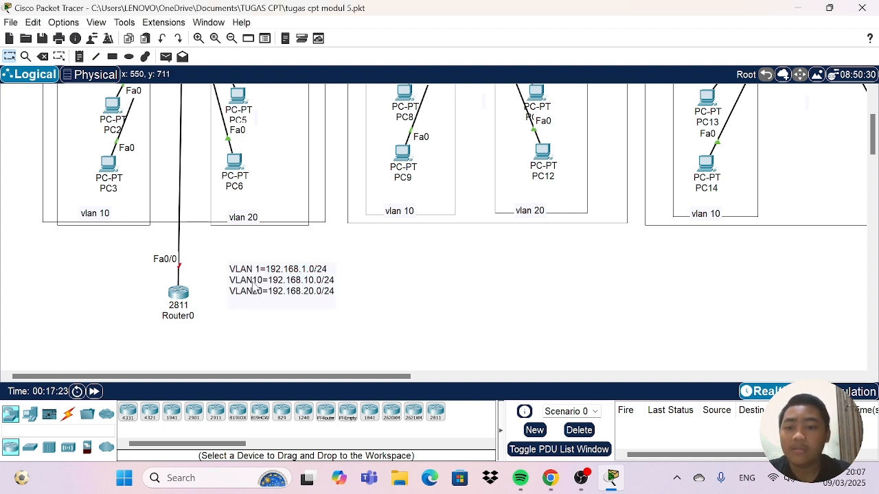
Open Router0's command line and answer NO to the initial configuration dialog to reach the router prompt.
click(178, 293)
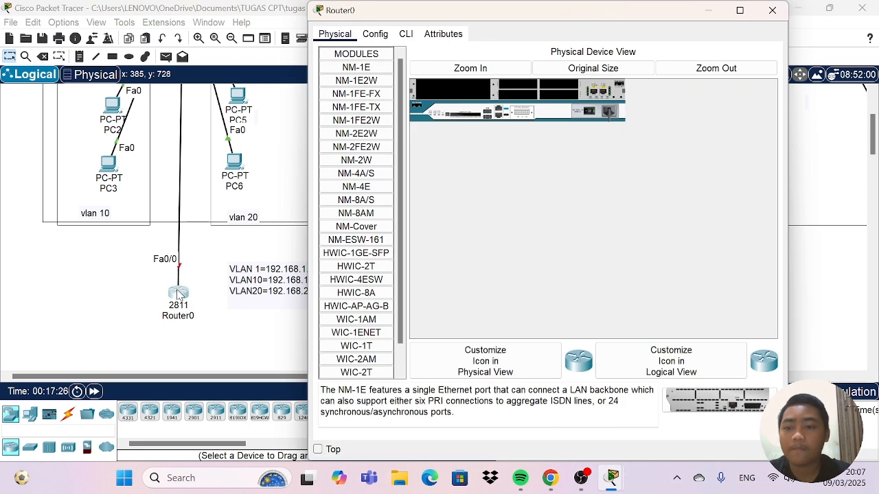
click(406, 35)
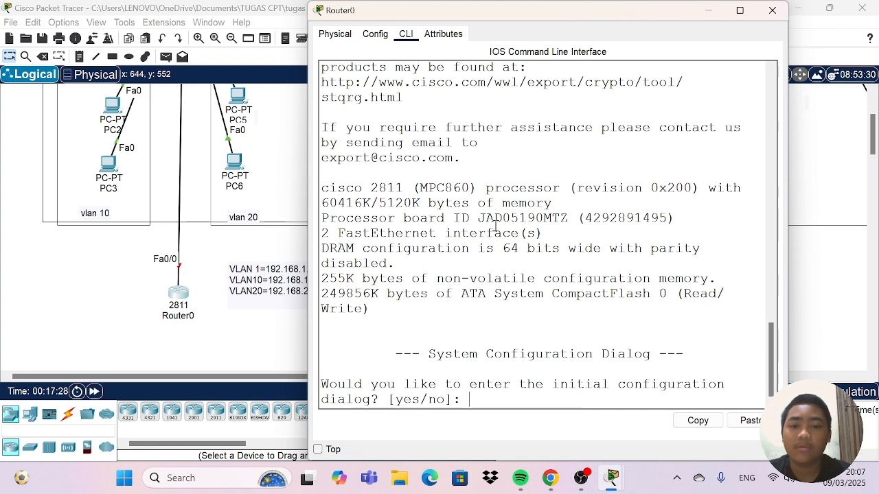
text(NO)
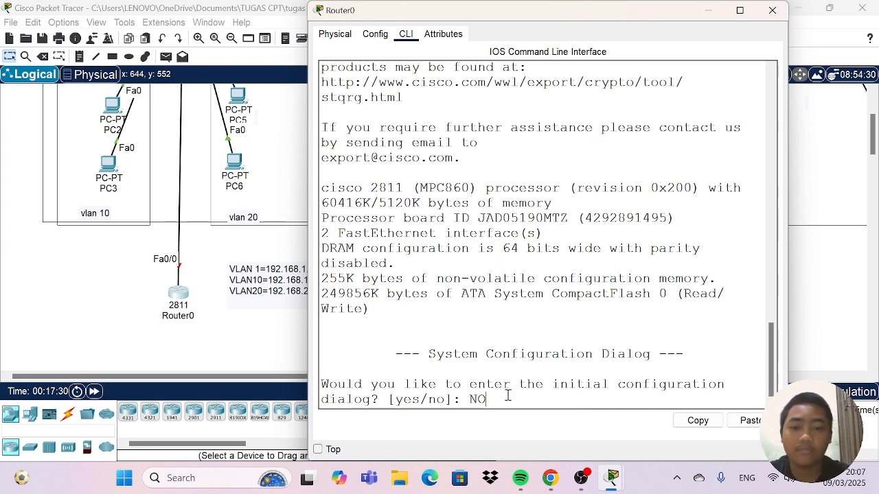
key(Return)
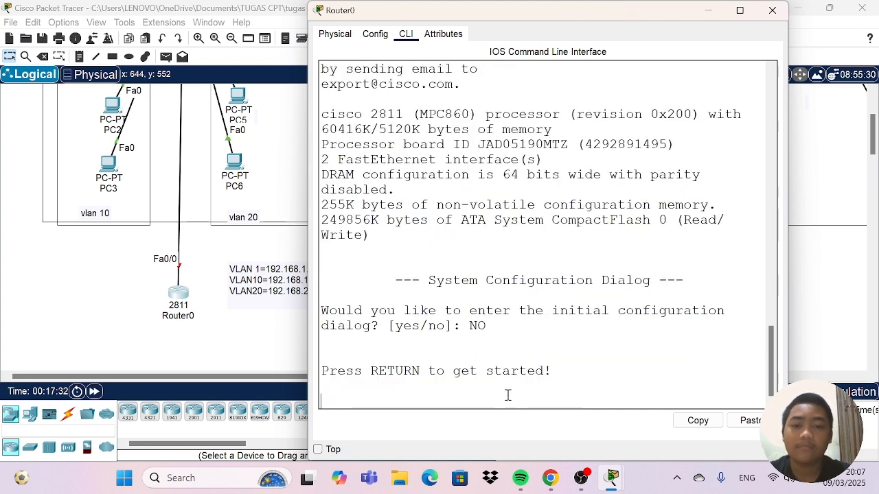
key(Caps_Lock)
key(Return)
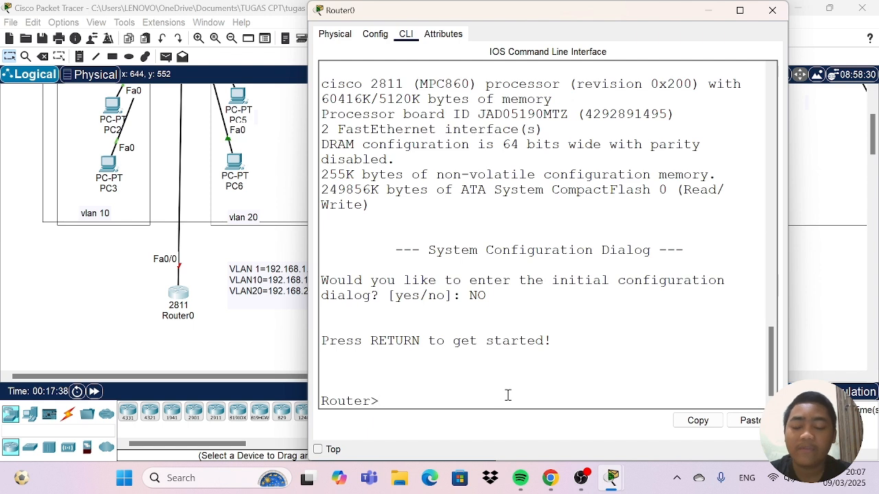
Enter privileged mode with "en" and global configuration mode with "conf t" on Router0.
text(en)
key(Return)
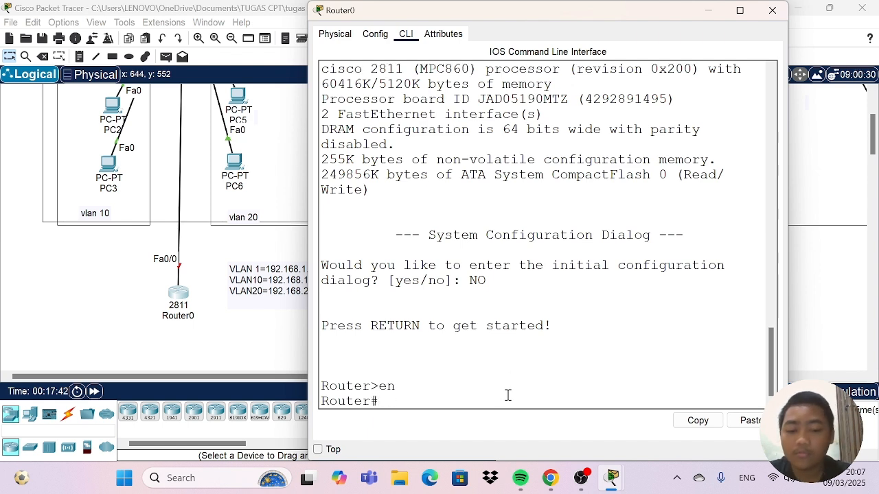
text(conf t)
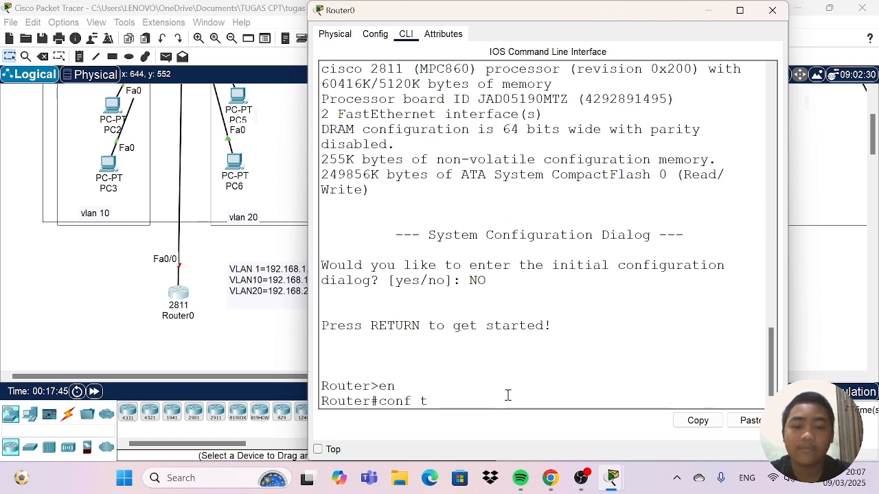
key(Return)
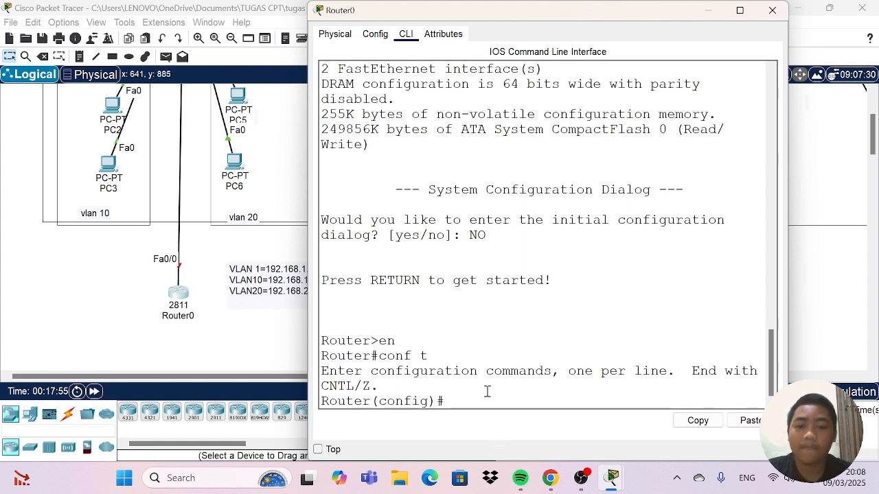
Select interface fa0/0 on Router0, enable it with "no shutdown", and return to the interface configuration prompt.
text(int)
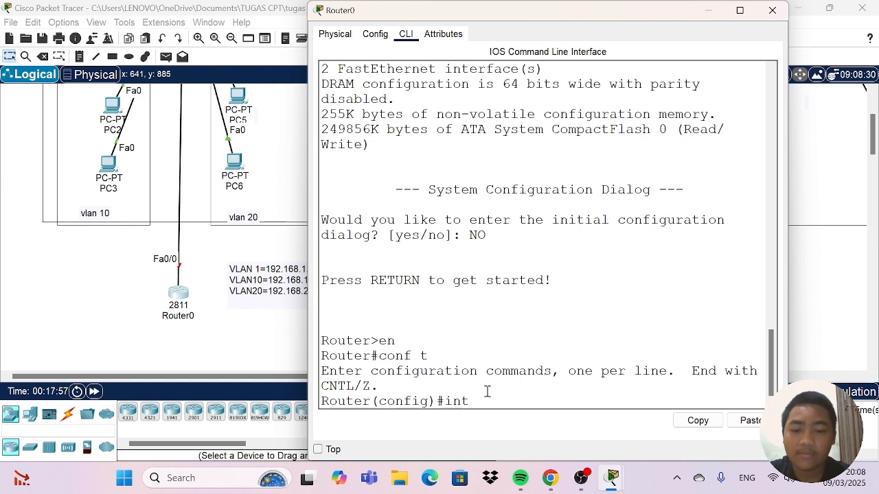
text( fa)
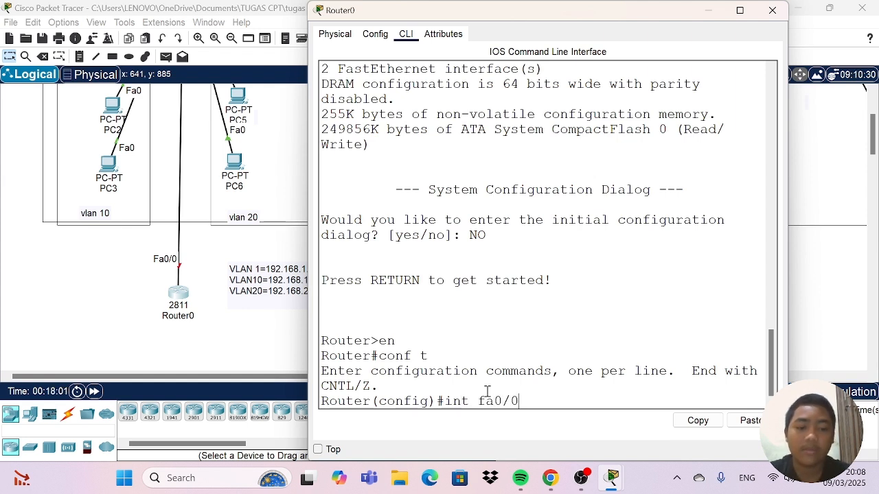
text(0/0)
key(Return)
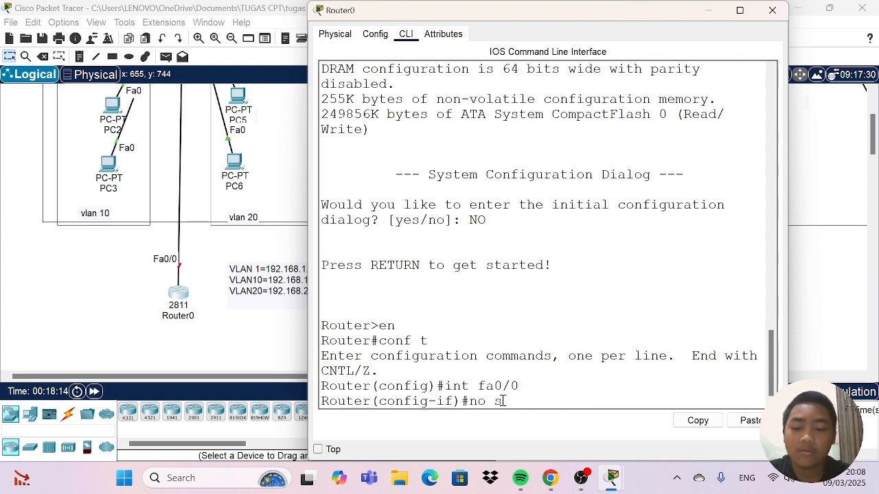
text(tdow)
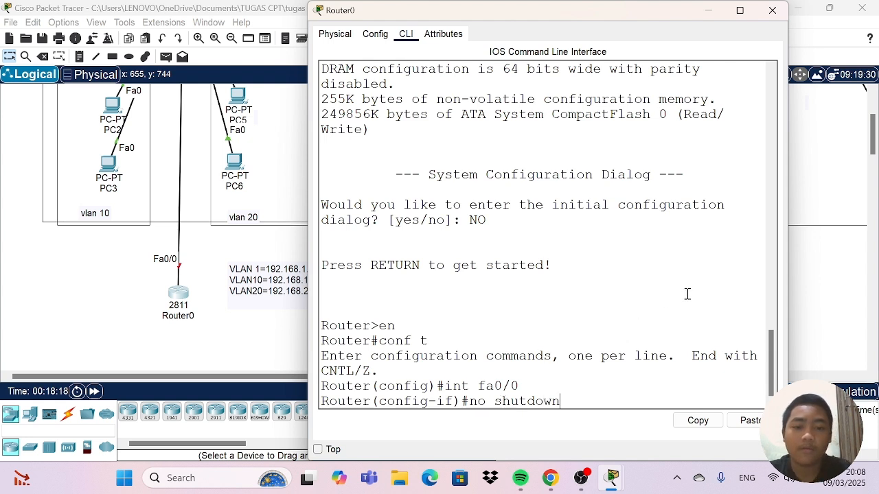
text(n)
key(Return)
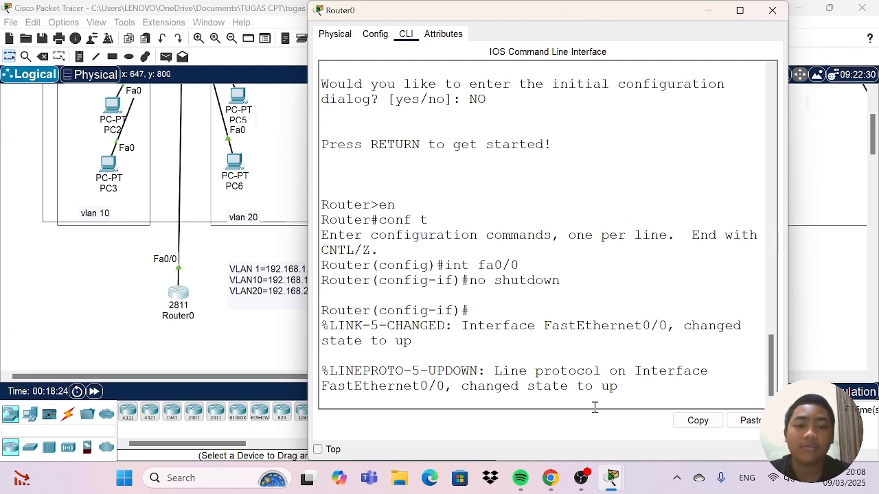
drag(595, 386, 629, 387)
click(618, 371)
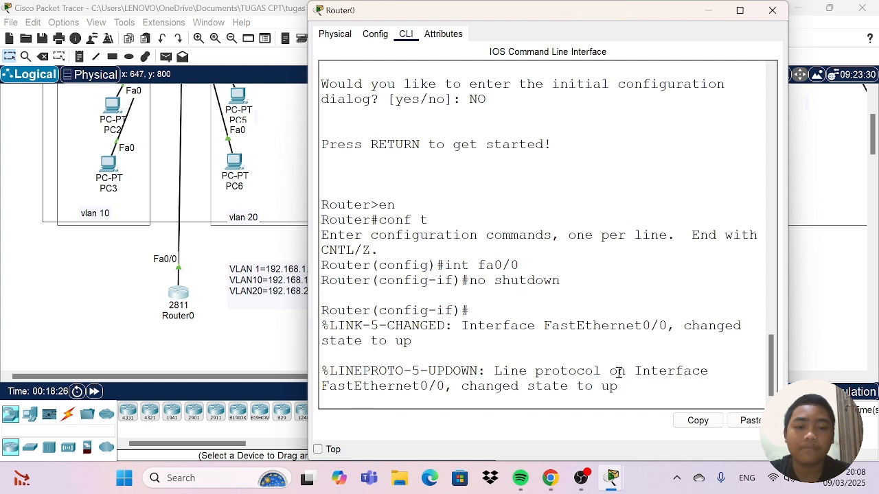
key(Return)
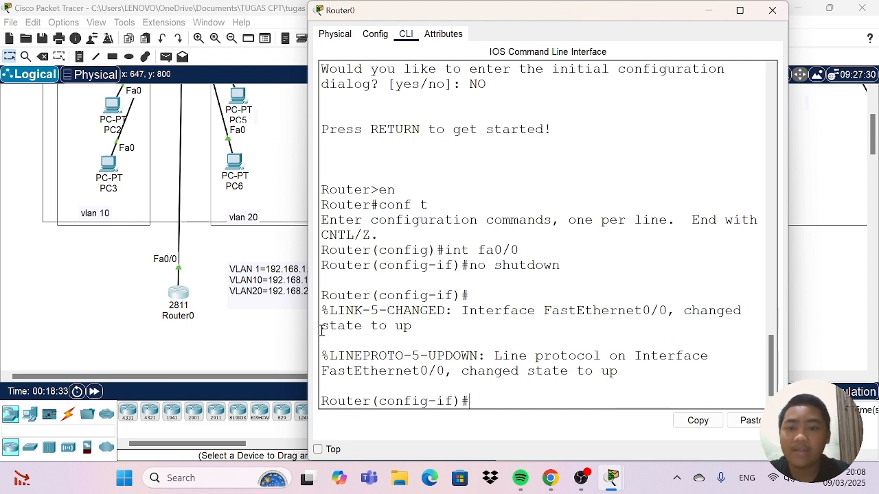
Move the VLAN subnet note closer to Router0 and reopen the router's command line.
drag(232, 273, 221, 269)
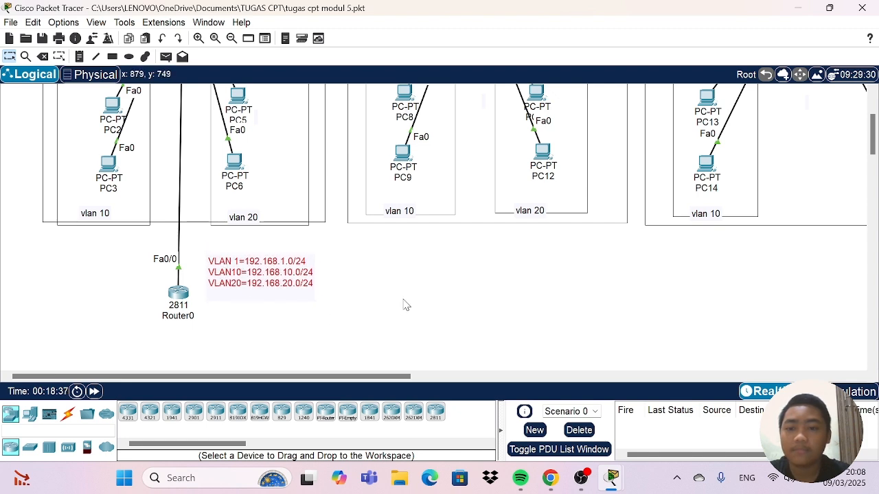
click(181, 299)
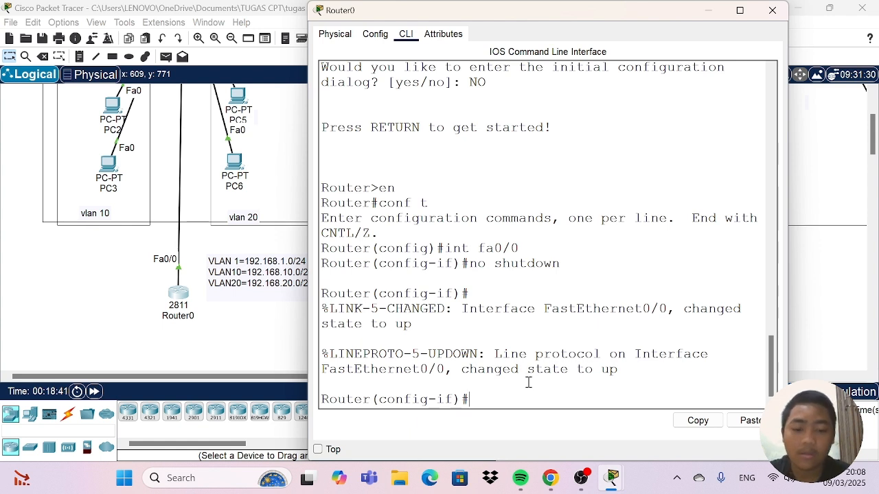
Assign IP address 192.168.1.1 with subnet mask 255.255.255.0 to Router0's fa0/0 interface.
text(ip add)
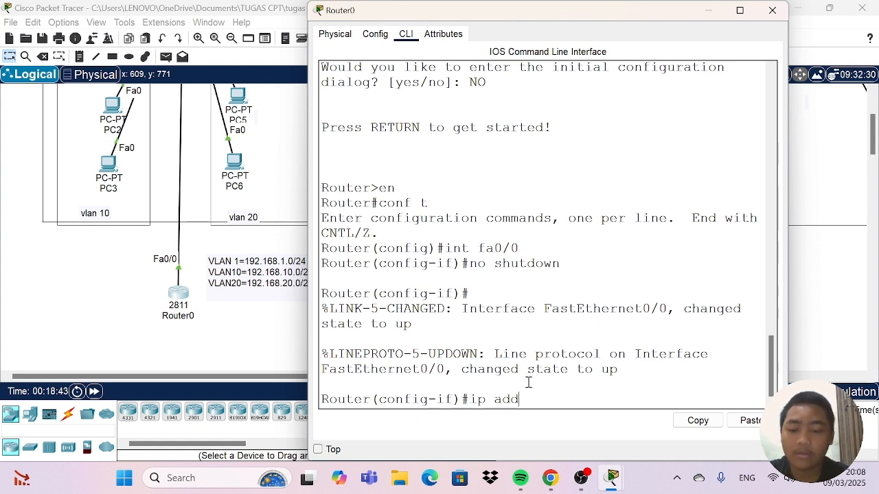
text(ress)
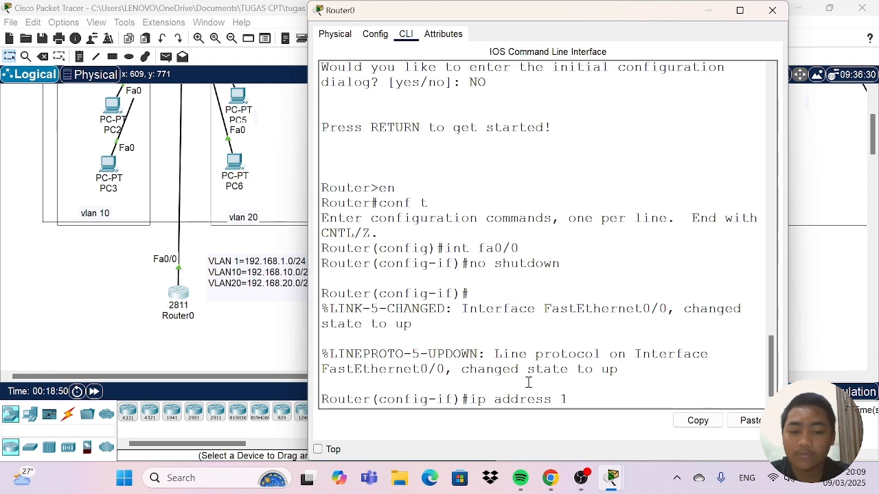
text(192.168)
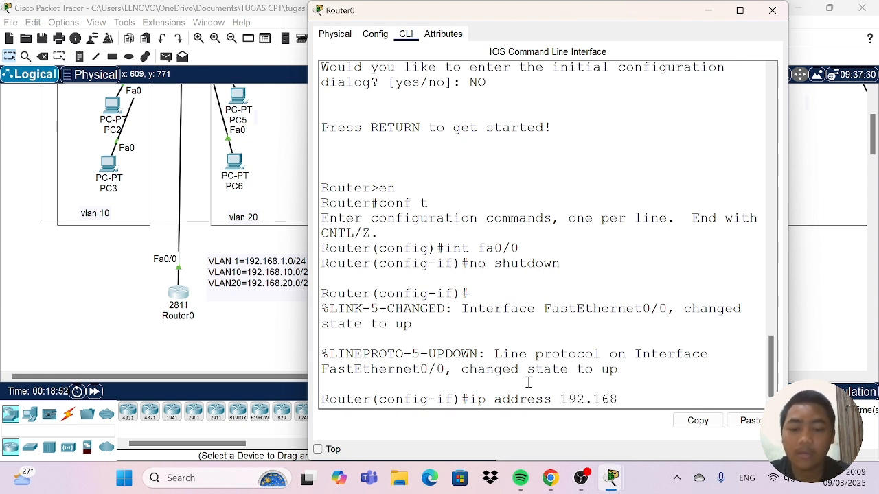
text(.1.1)
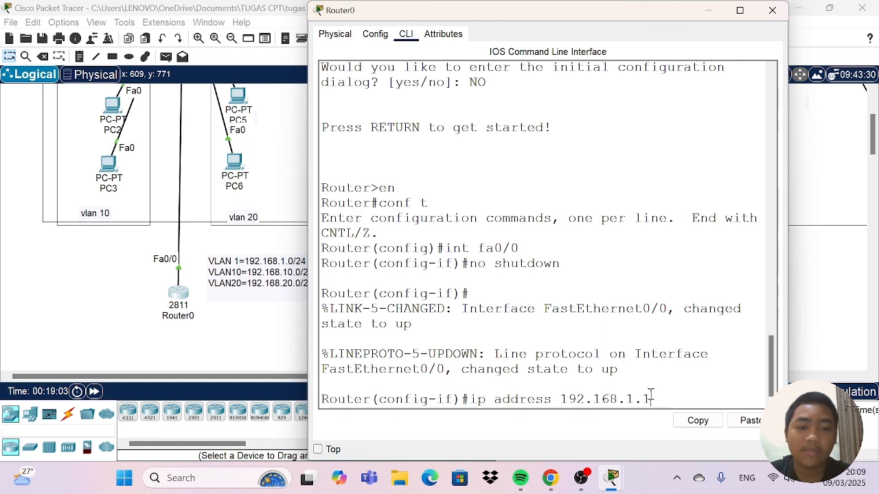
text(255)
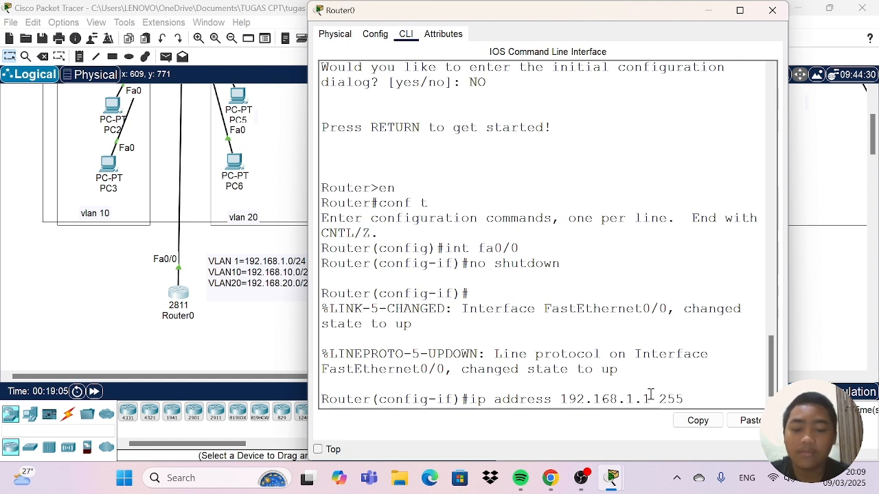
text(.2)
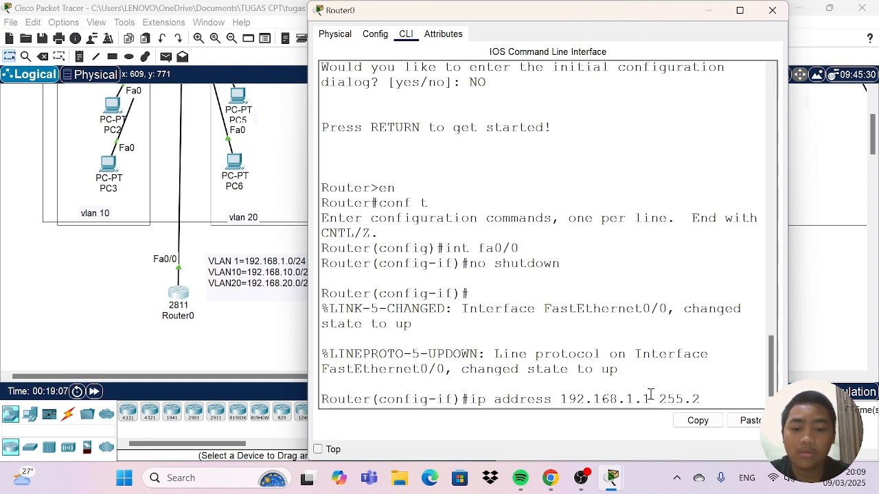
text(55.255)
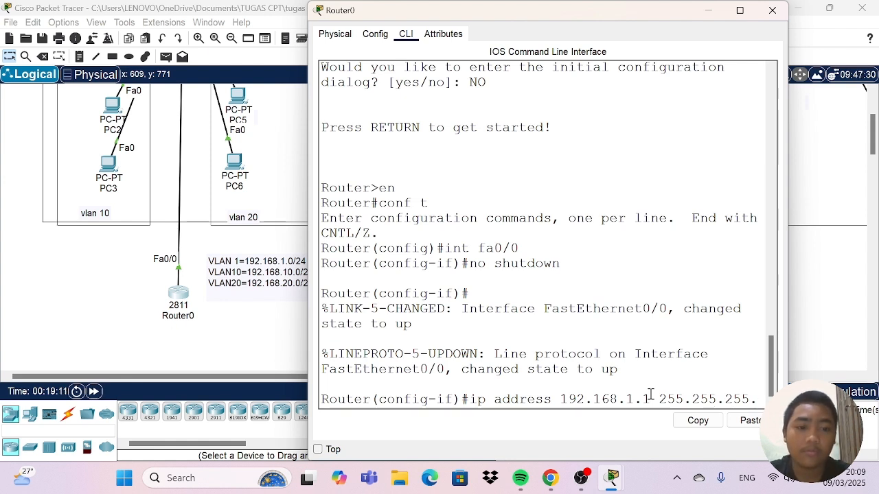
text(.0)
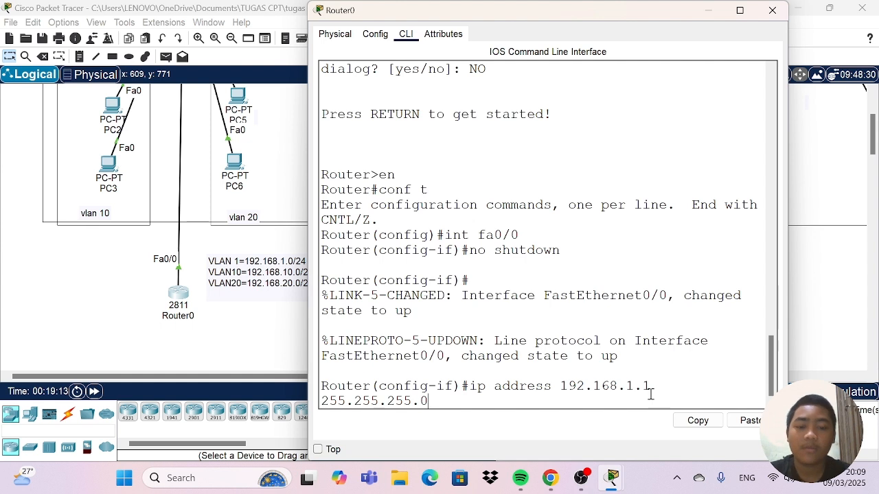
key(Return)
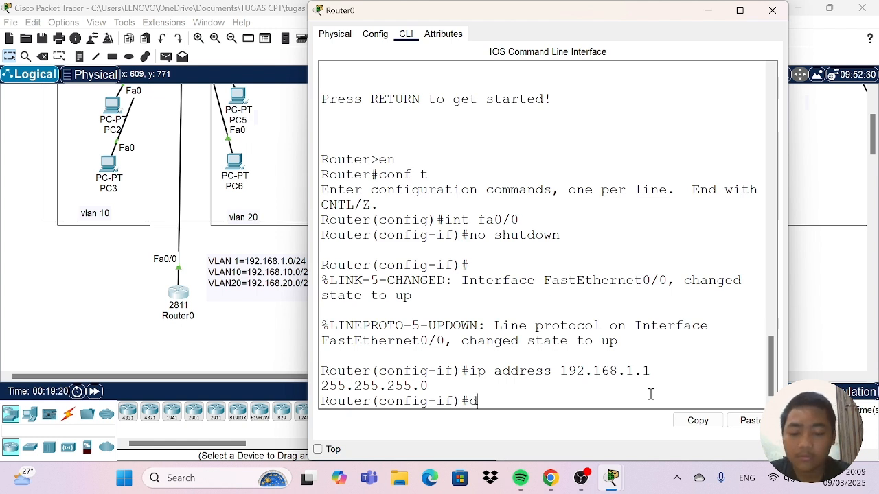
Run "do sh ip int brief" on Router0 and examine the address and status of FastEthernet0/0.
text(o sh)
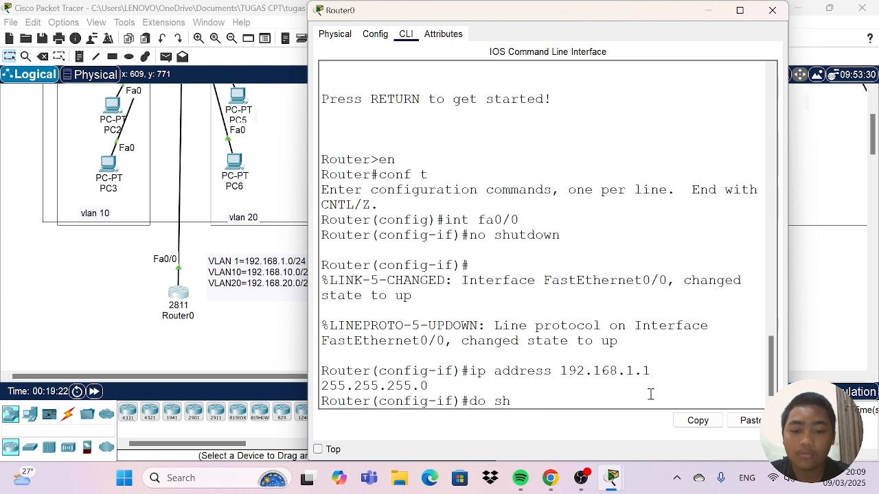
text( ip)
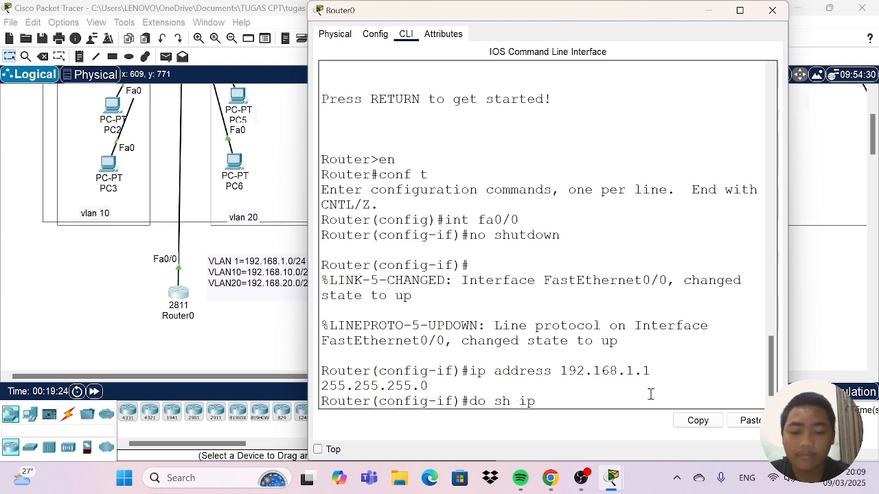
text( int )
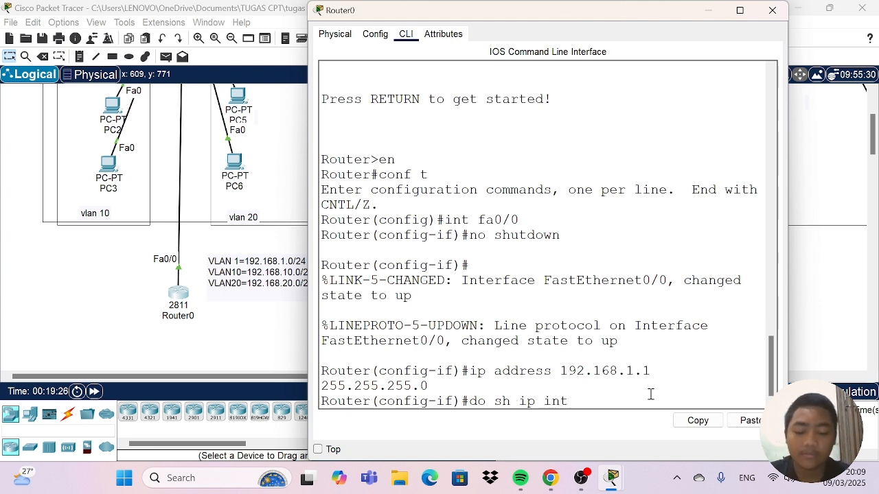
text(bri)
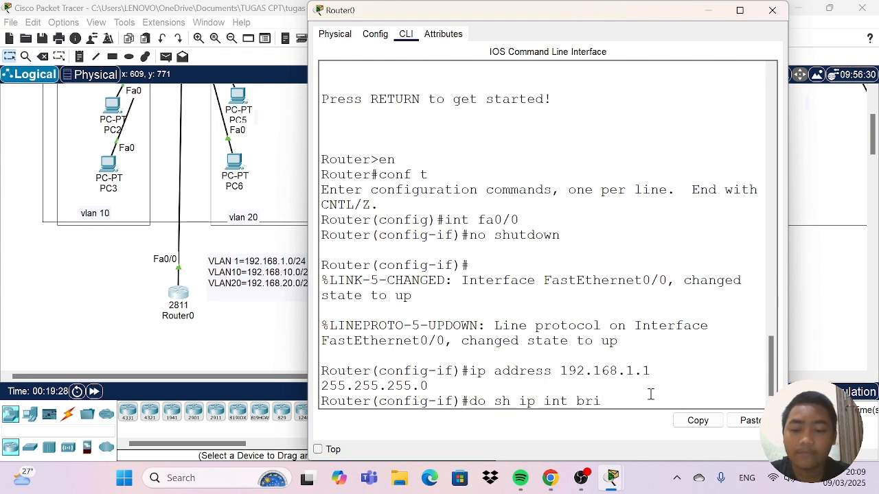
text(ef)
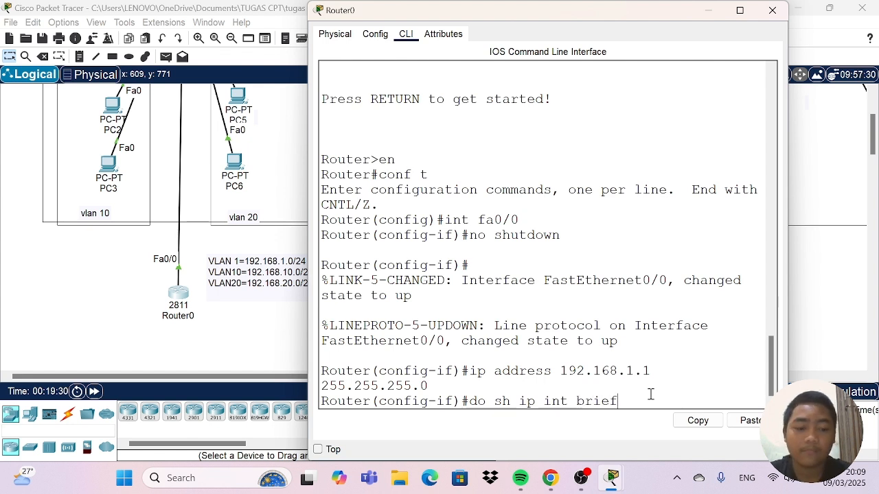
key(Return)
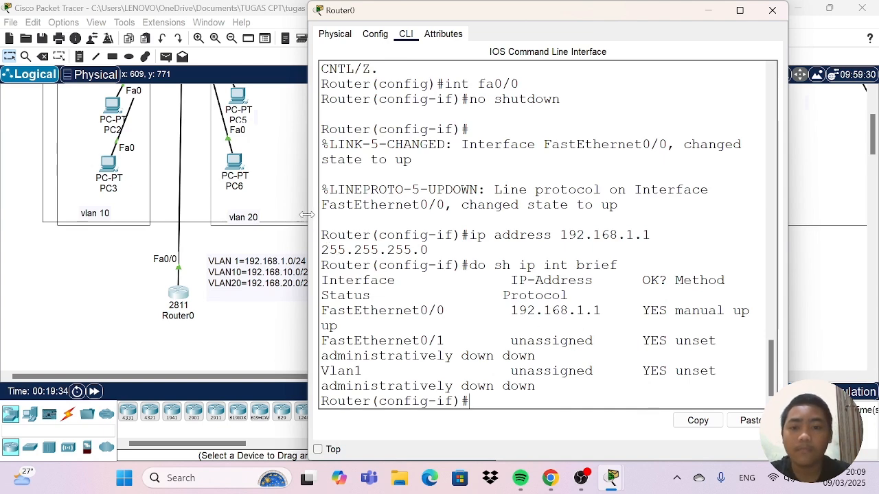
drag(306, 215, 173, 211)
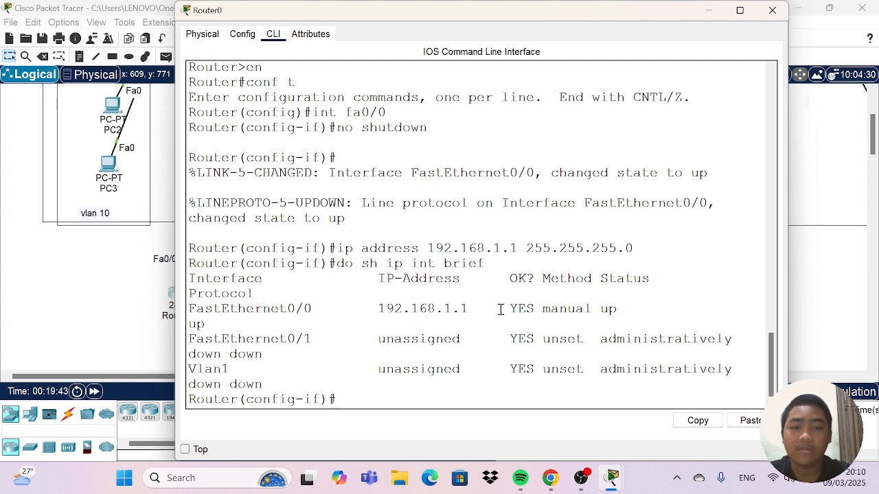
drag(500, 309, 637, 310)
click(692, 275)
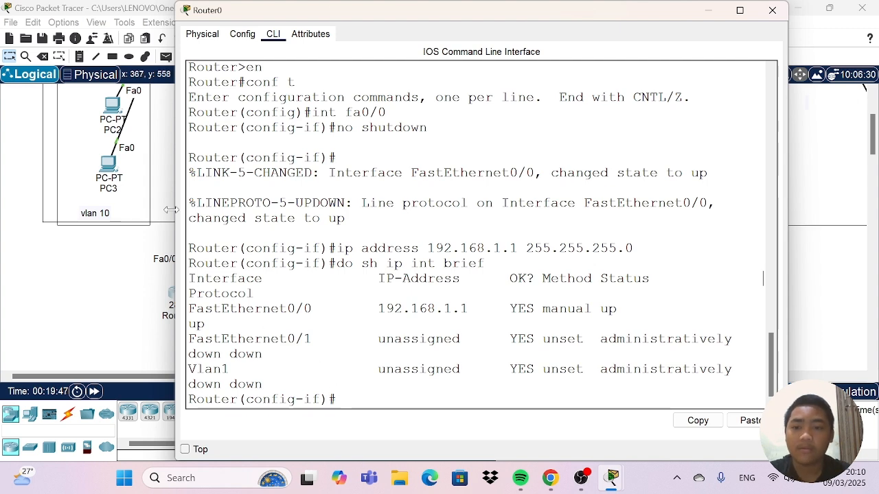
drag(172, 208, 290, 196)
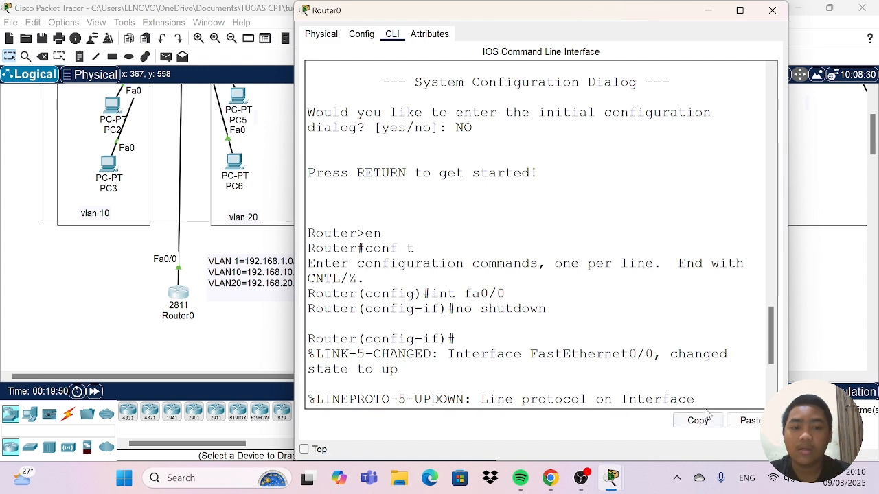
scroll(695, 334, down, 3)
scroll(696, 334, down, 3)
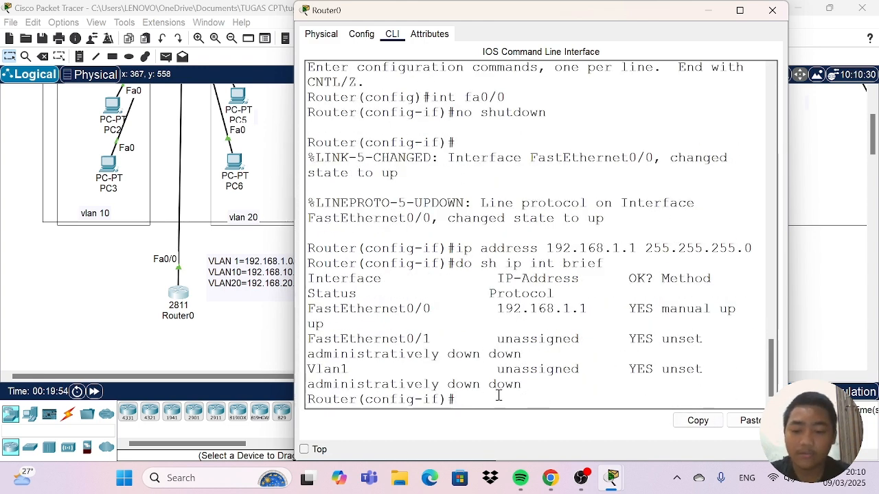
text(ex)
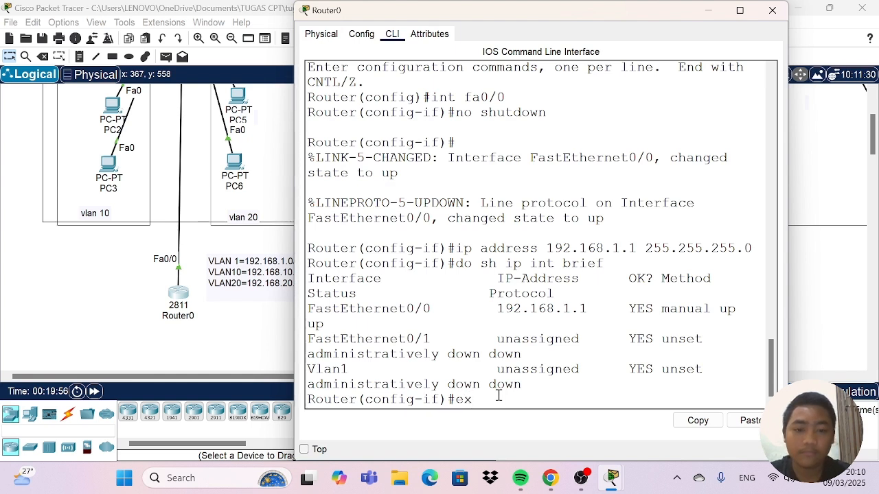
key(Return)
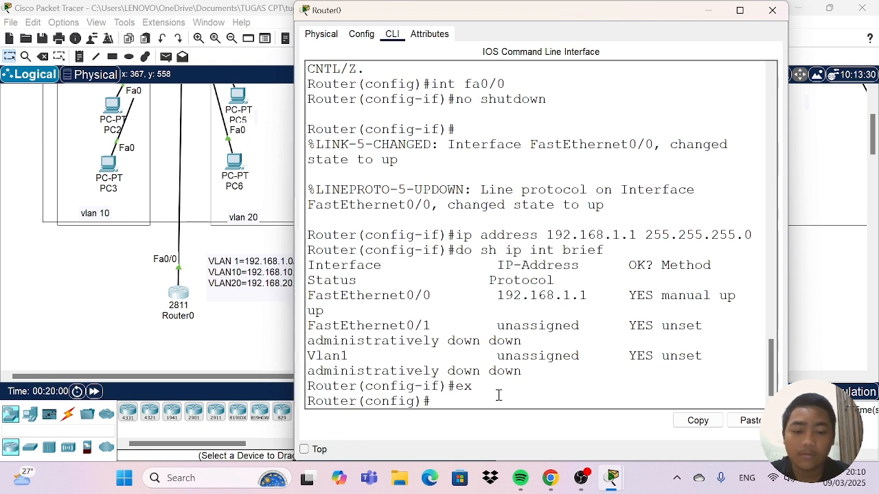
text(in)
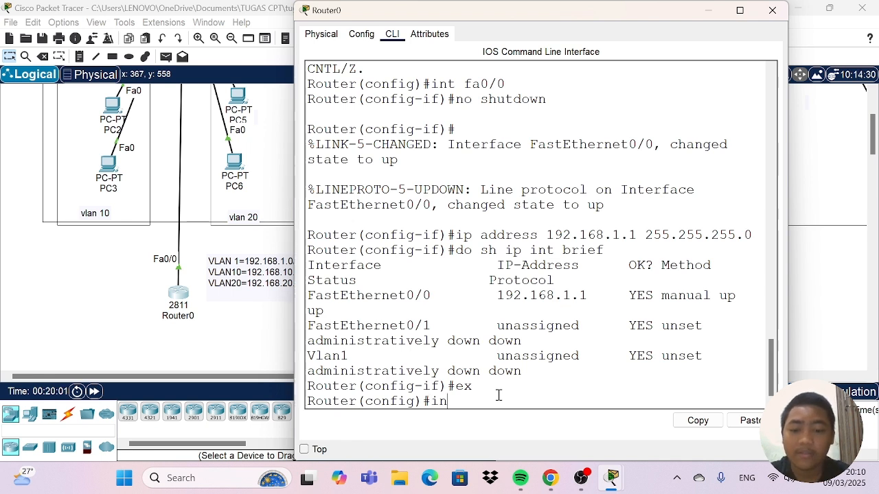
text(t fa)
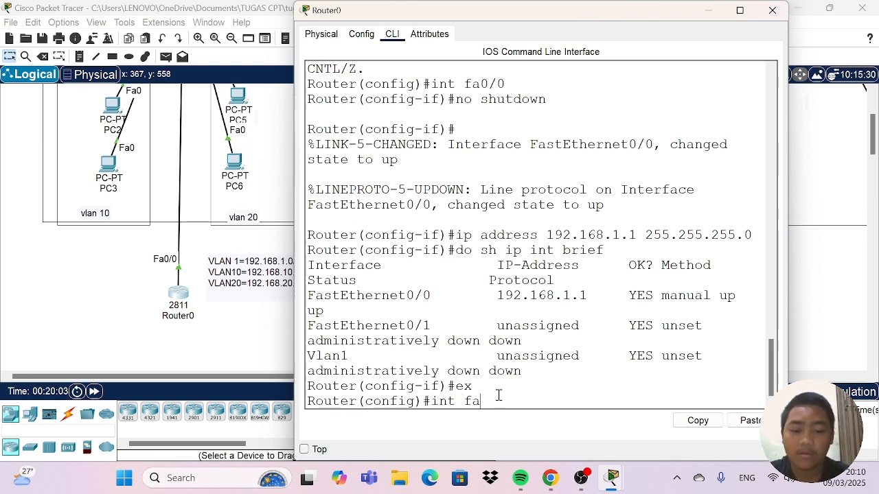
text(o/)
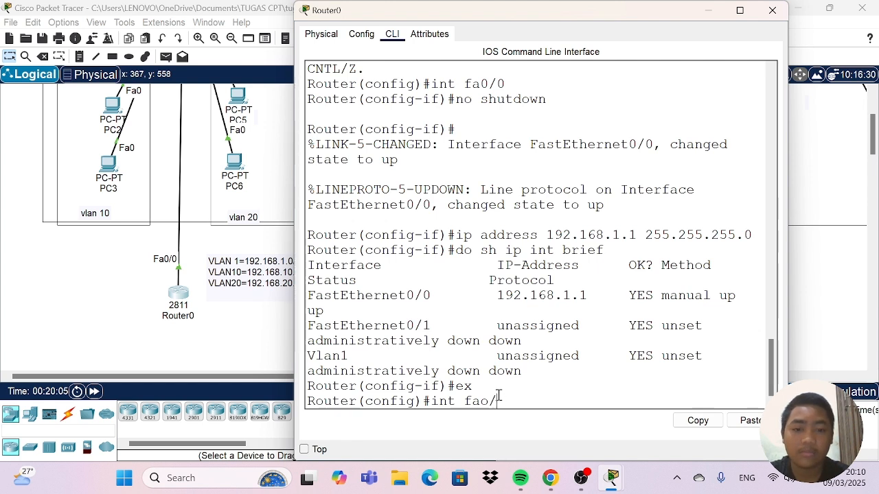
key(BackSpace)
key(BackSpace)
text(0/0)
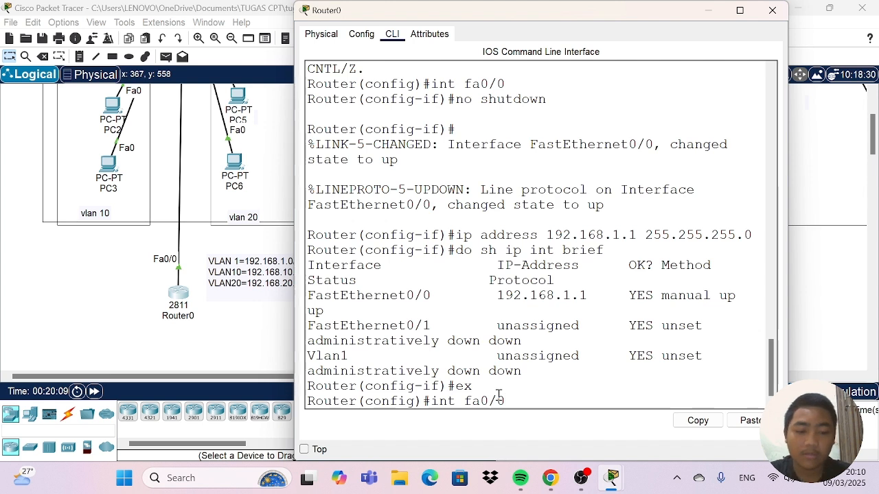
key(Return)
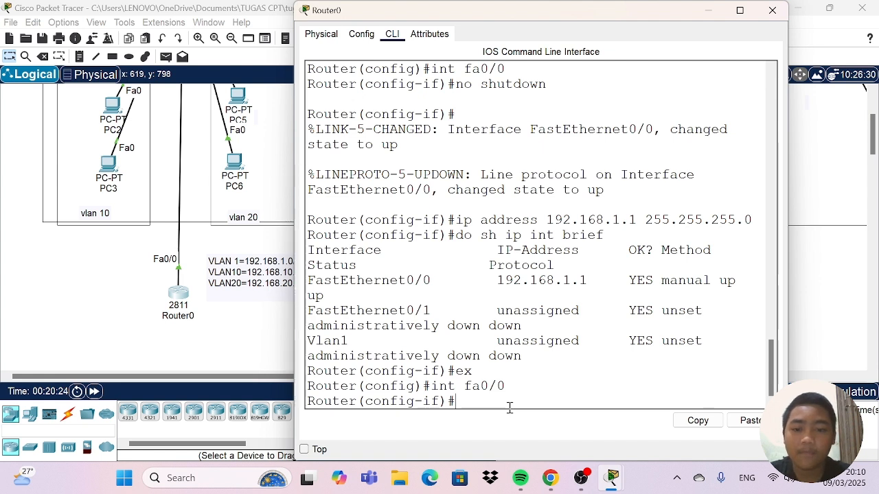
Return to global configuration mode with "ex" and create subinterface fa0/0.10 on Router0.
text(ex)
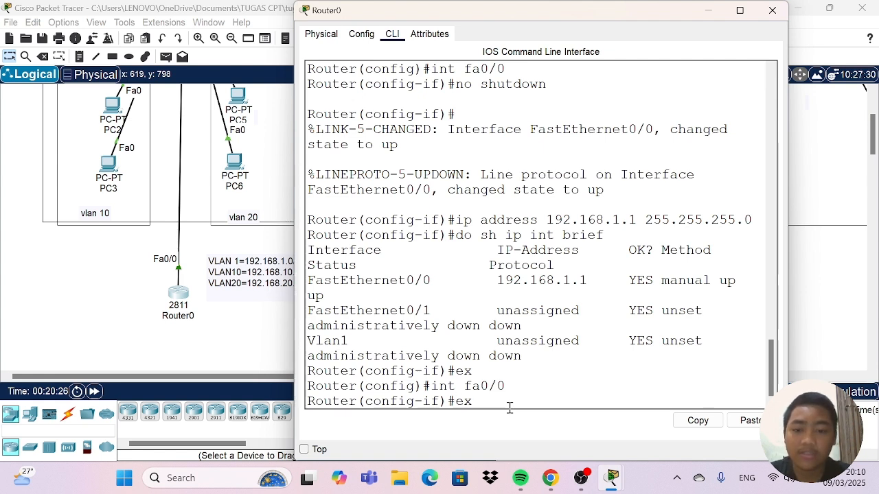
key(Return)
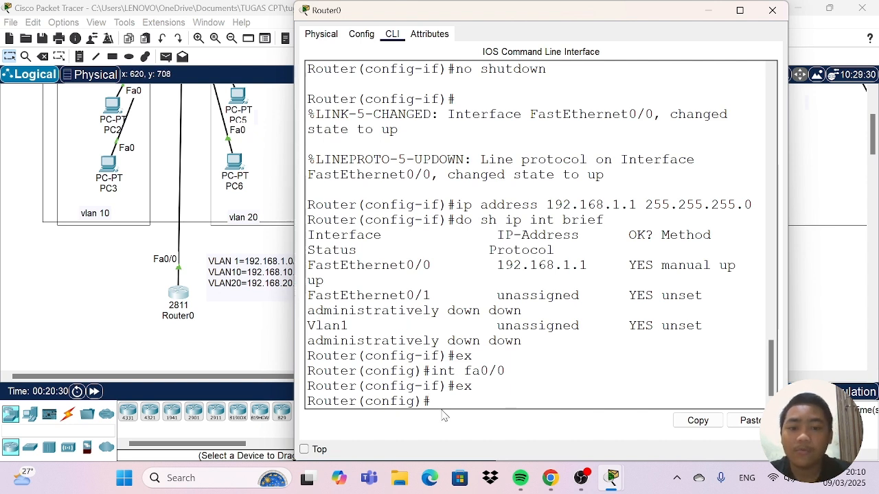
text(int fa)
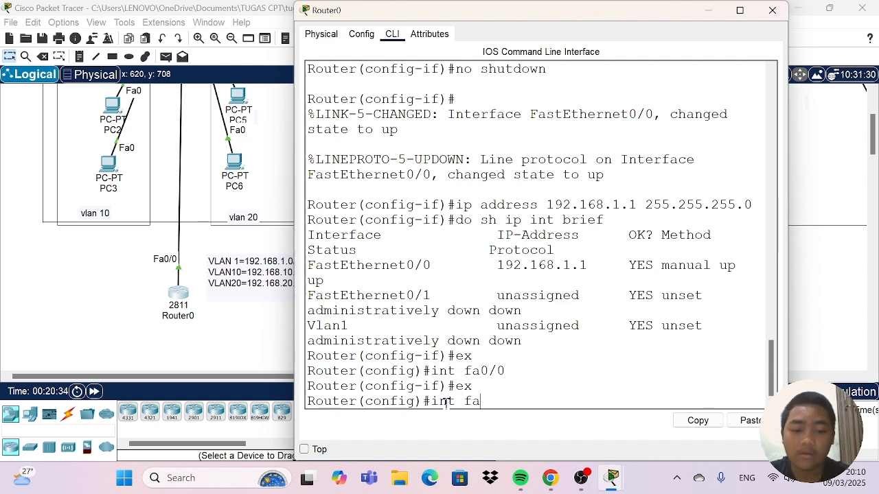
text(0/0)
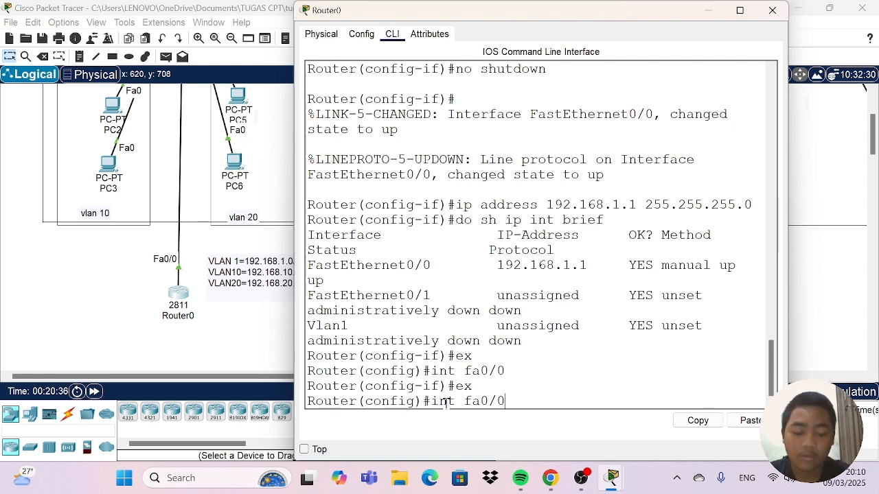
text(.10)
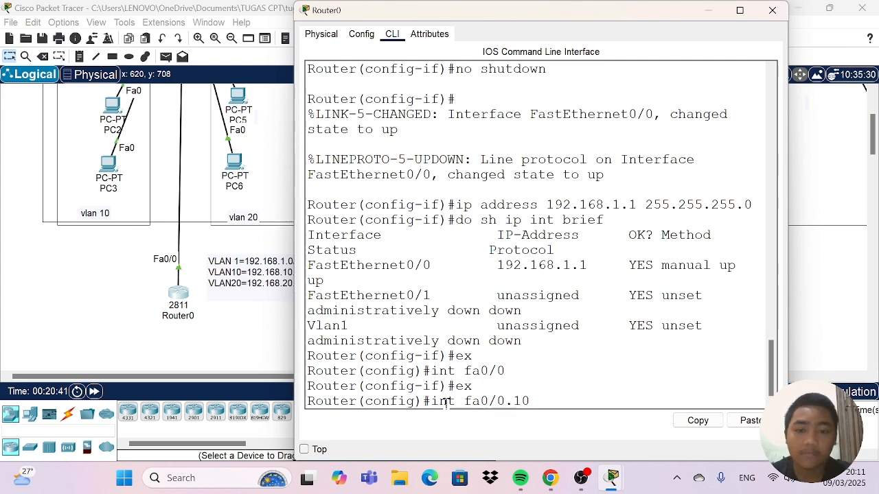
key(Return)
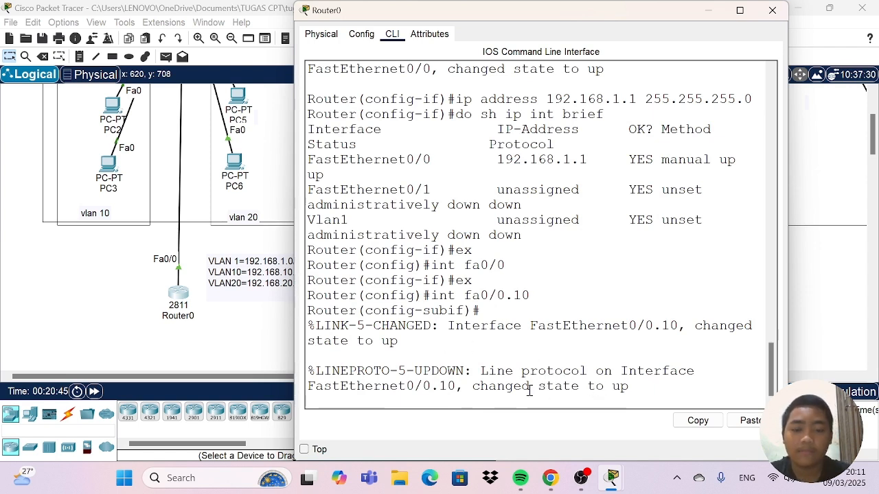
key(Return)
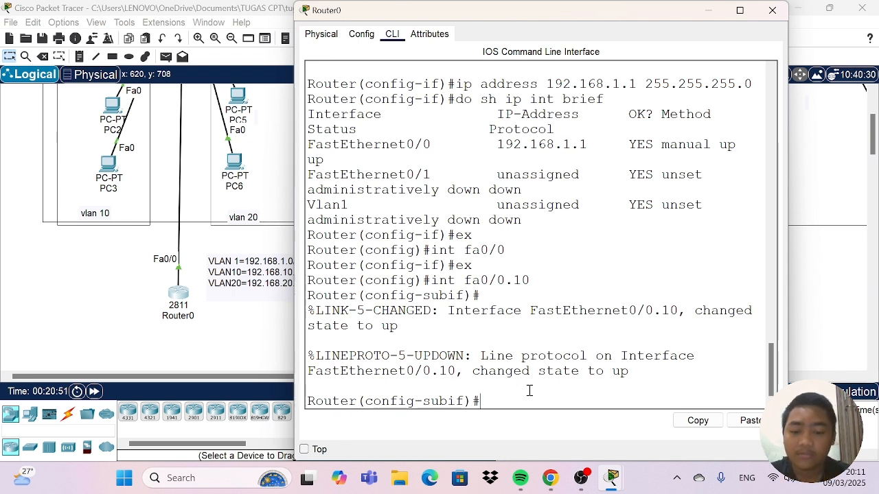
Set 802.1Q encapsulation for VLAN 10 on subinterface fa0/0.10 with "encapsulation dot1Q 10".
text(enc)
key(Tab)
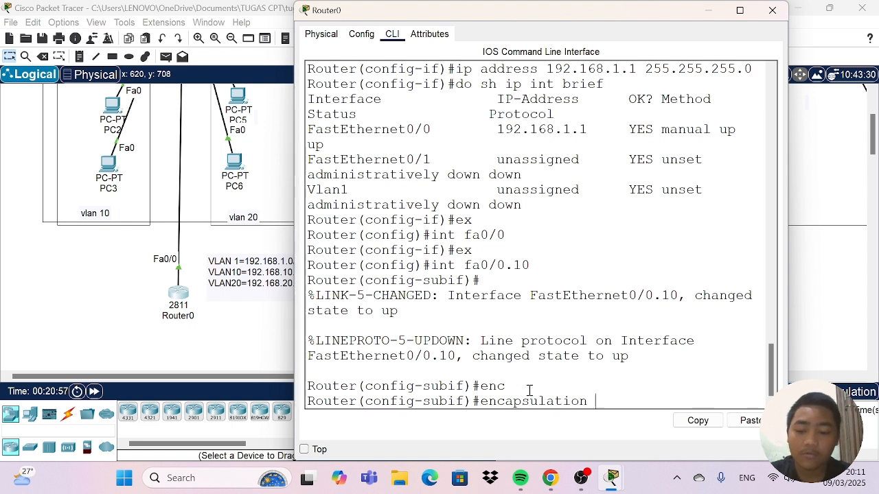
text(do)
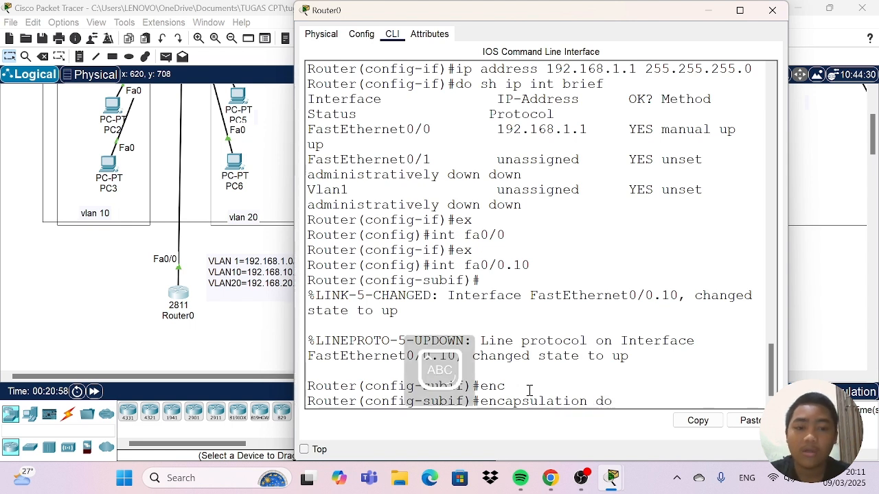
key(Tab)
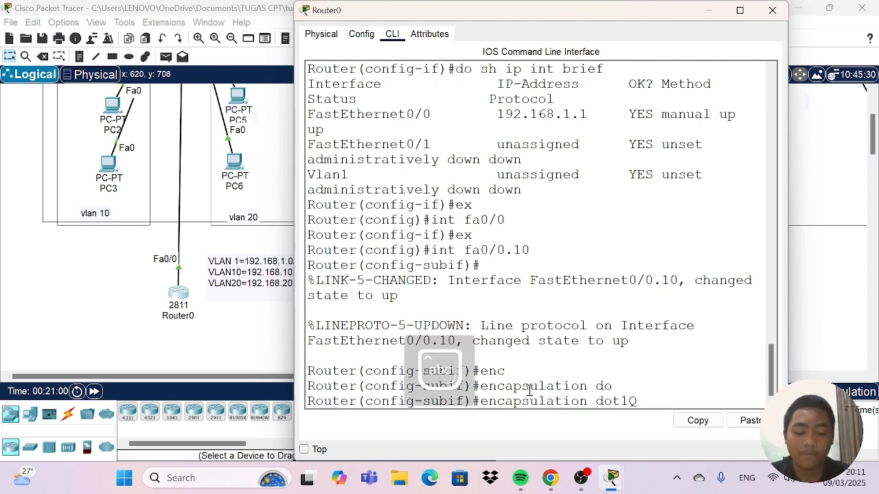
text(1)
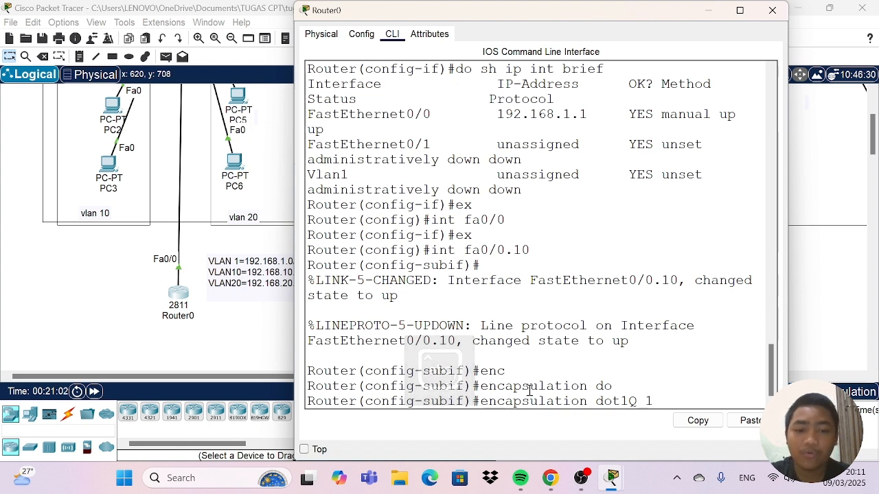
text(0)
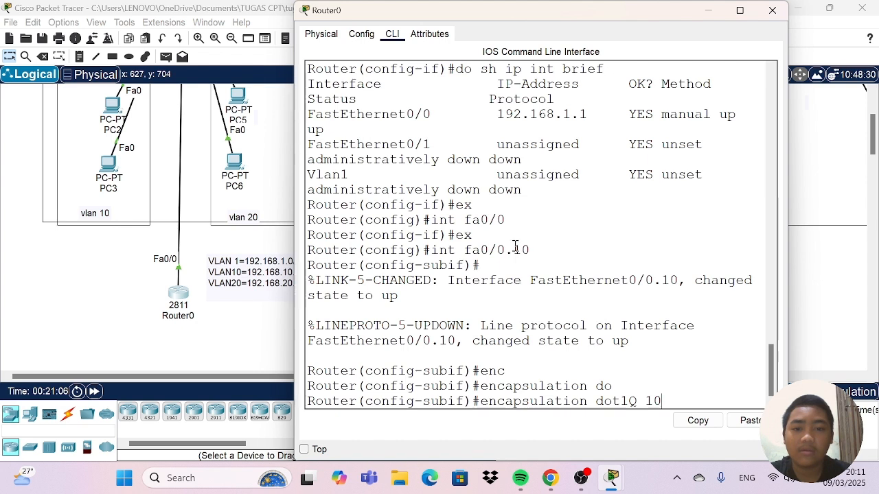
drag(516, 246, 556, 247)
drag(666, 399, 633, 401)
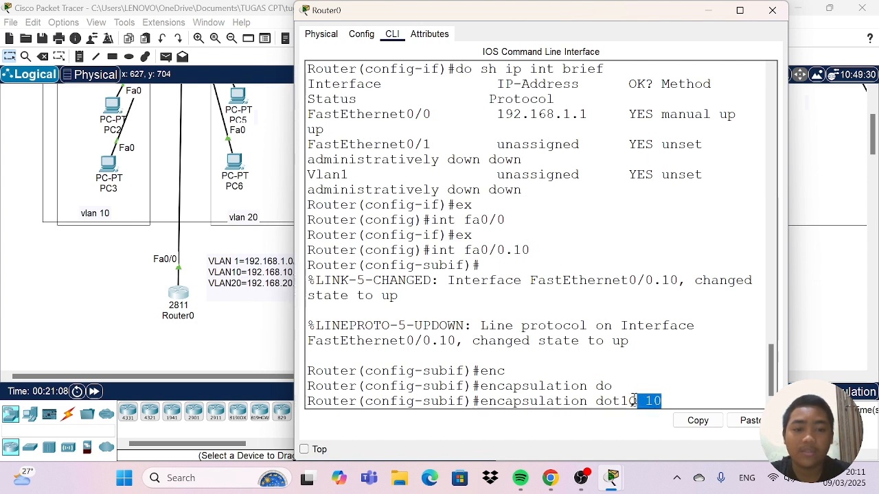
click(672, 392)
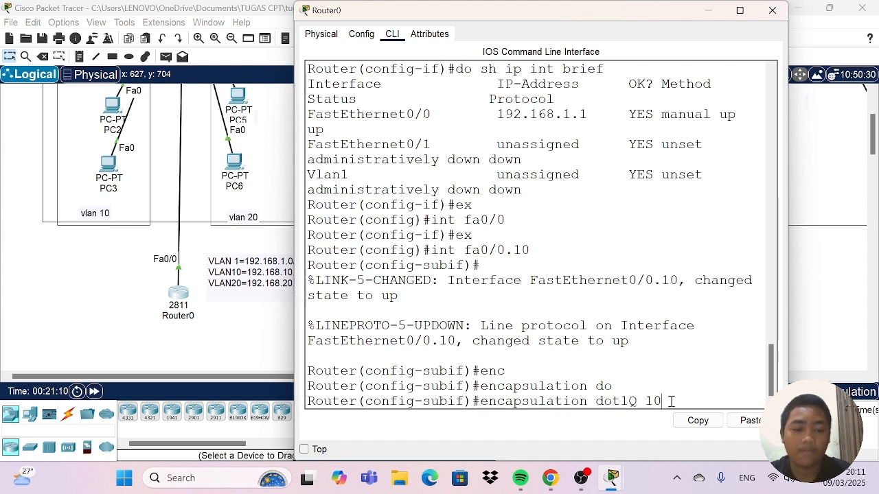
key(Return)
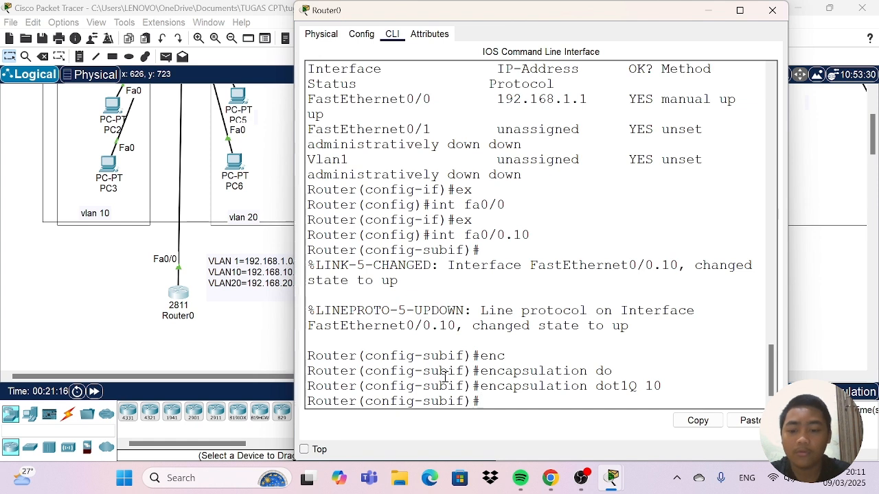
Assign IP address 192.168.10.1 with subnet mask 255.255.255.0 to Router0's subinterface fa0/0.10.
text(ip add)
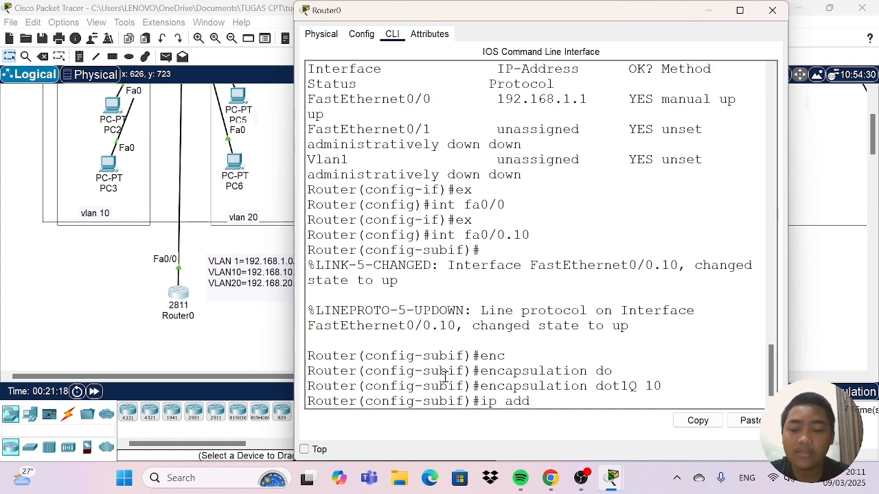
text(ress)
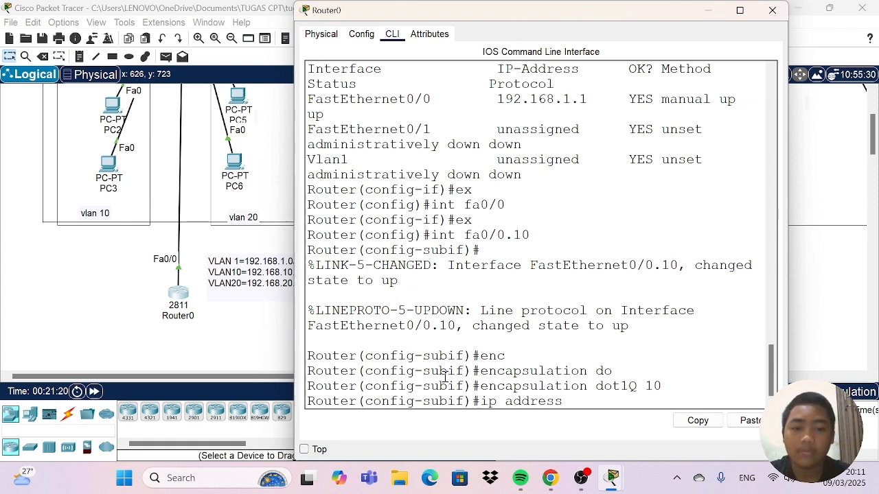
text( 192.)
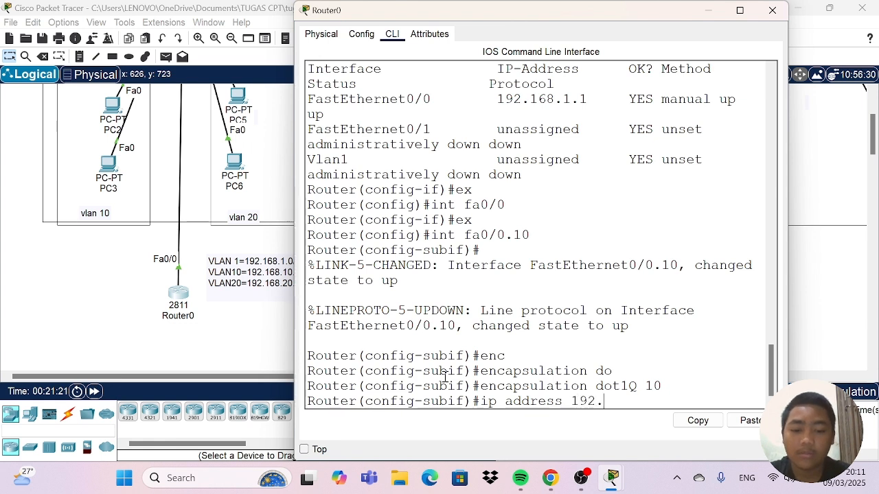
text(168.)
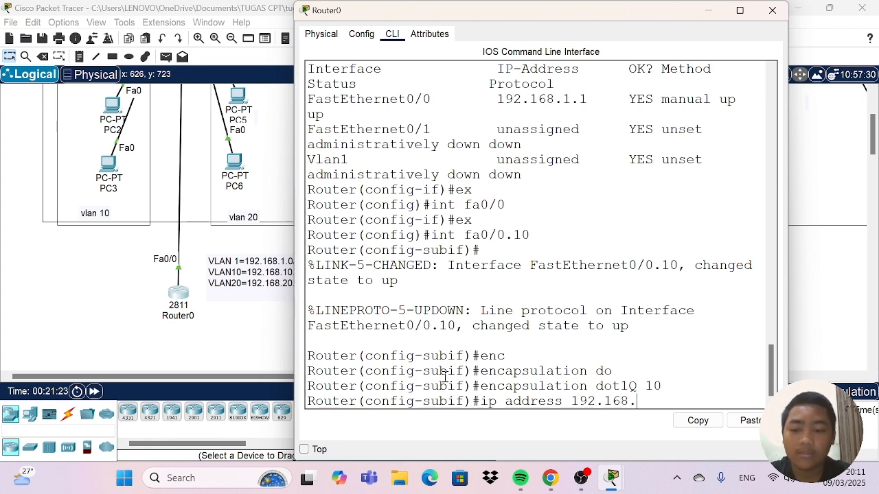
text(1.)
key(BackSpace)
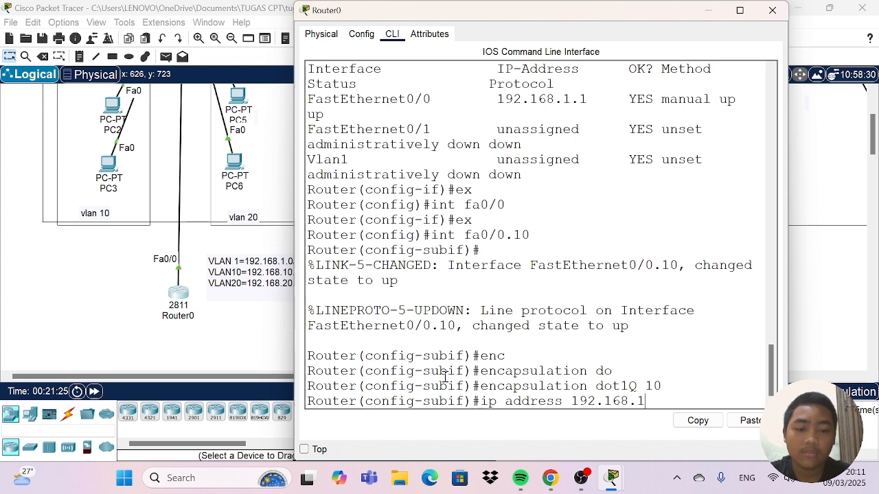
text(0)
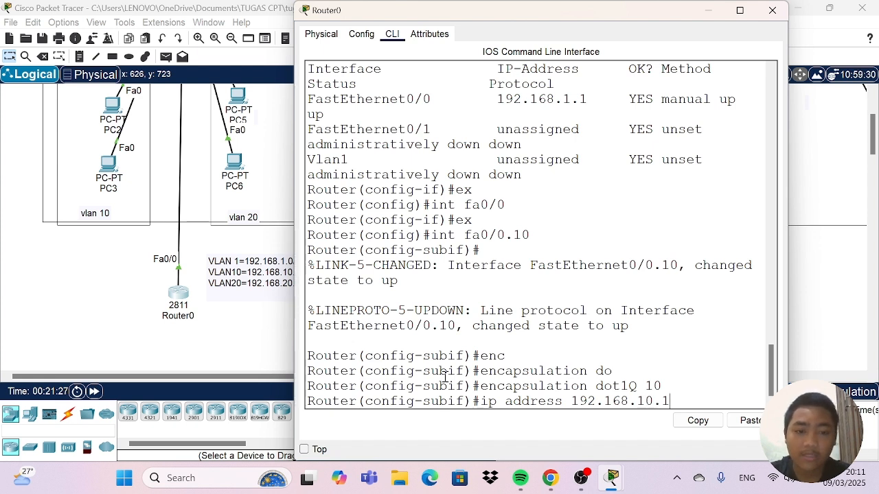
text(.1 )
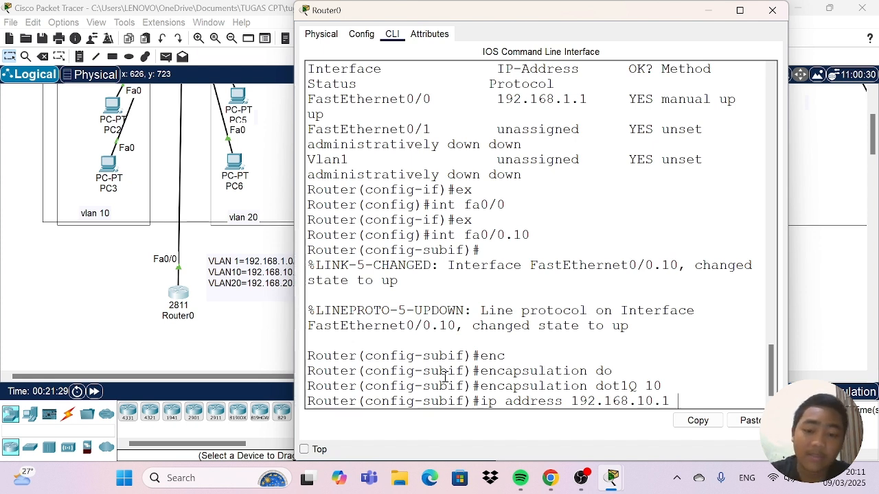
text(255)
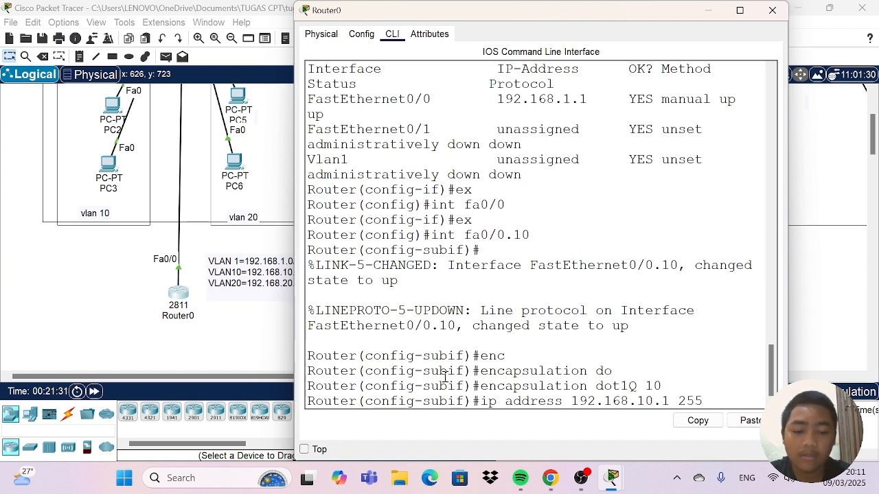
text(.255)
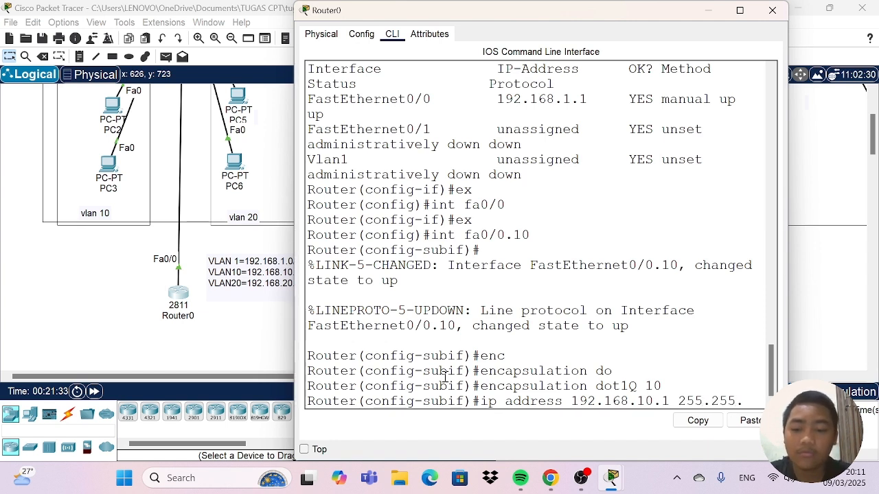
text(.255.0)
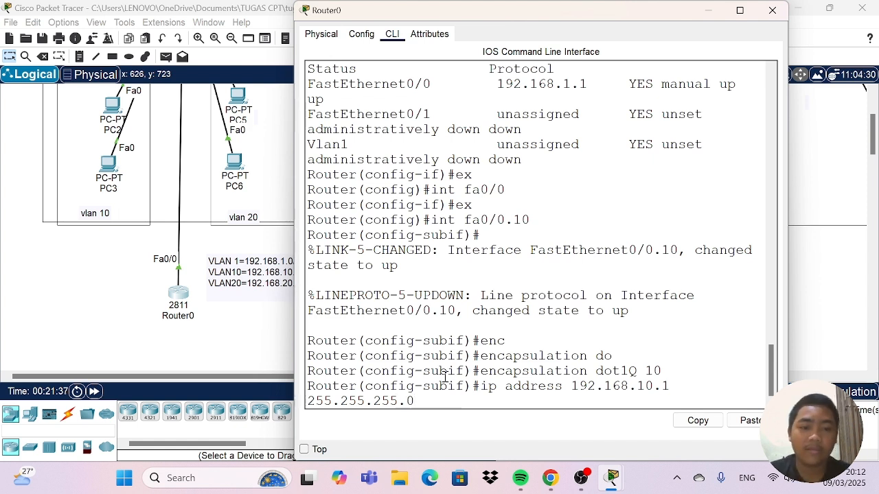
key(Return)
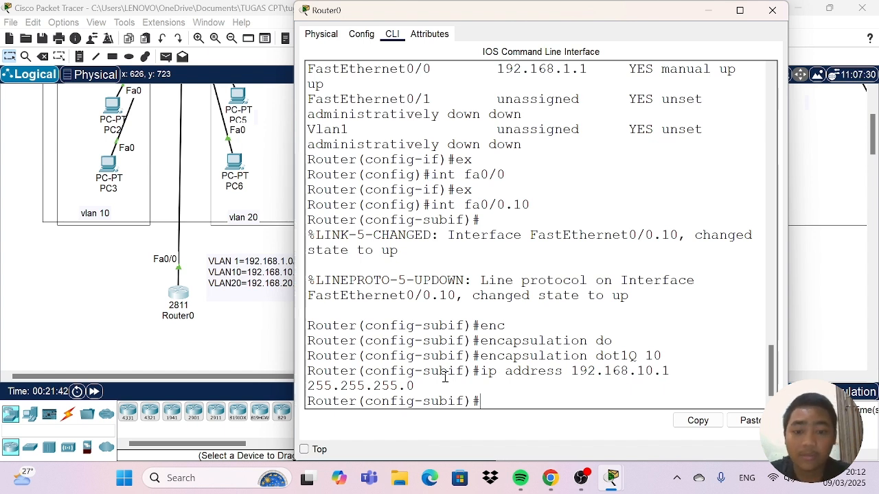
Run "do sh ip int brief" on Router0 and examine the entry and IP address of subinterface FastEthernet0/0.10.
text(sh)
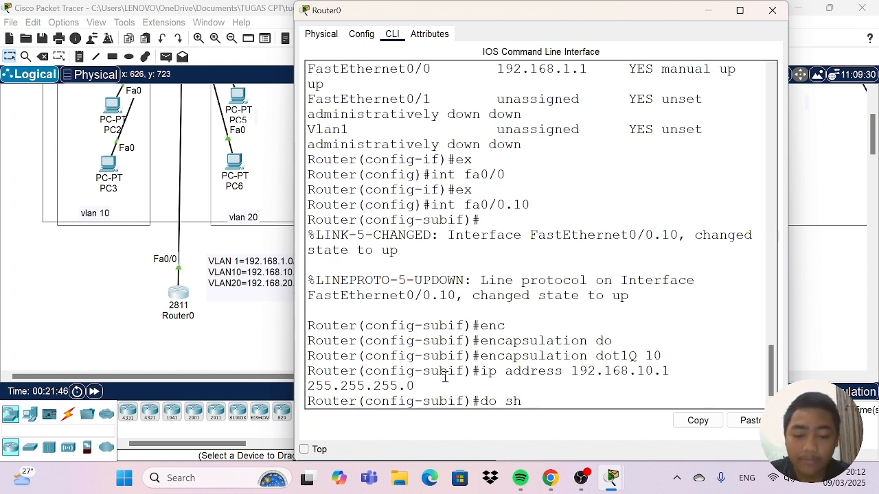
text( ip int)
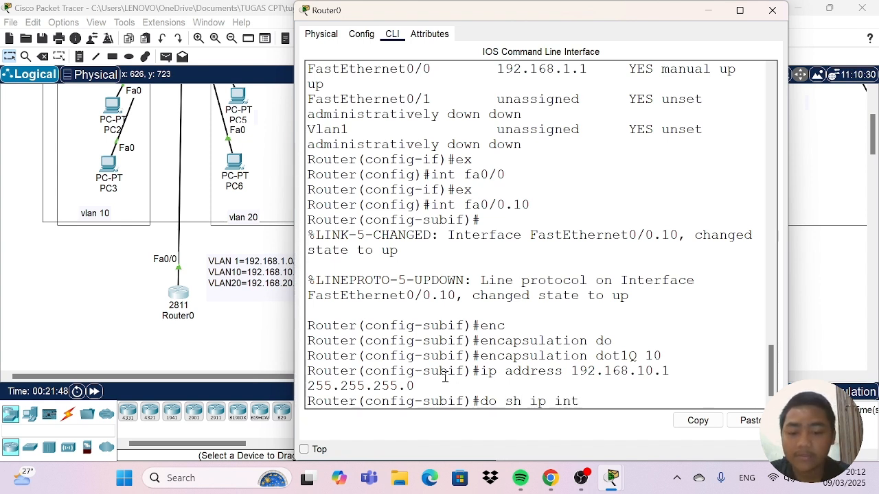
text( b)
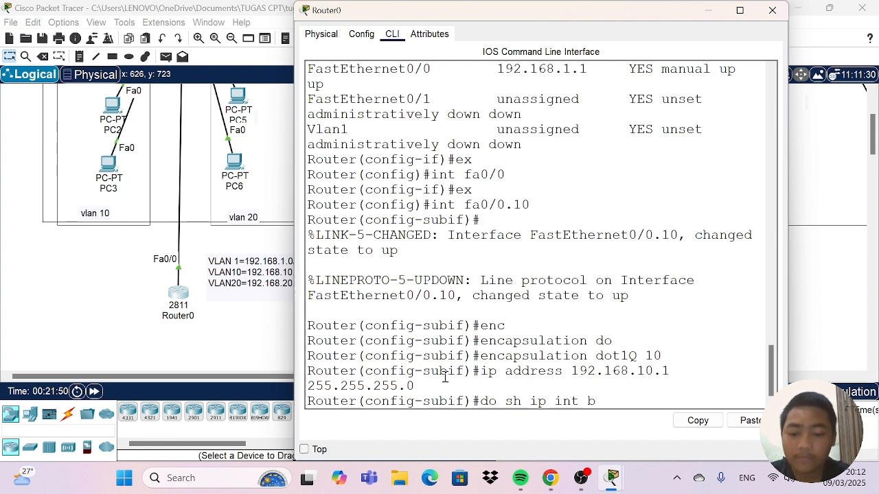
text(rief)
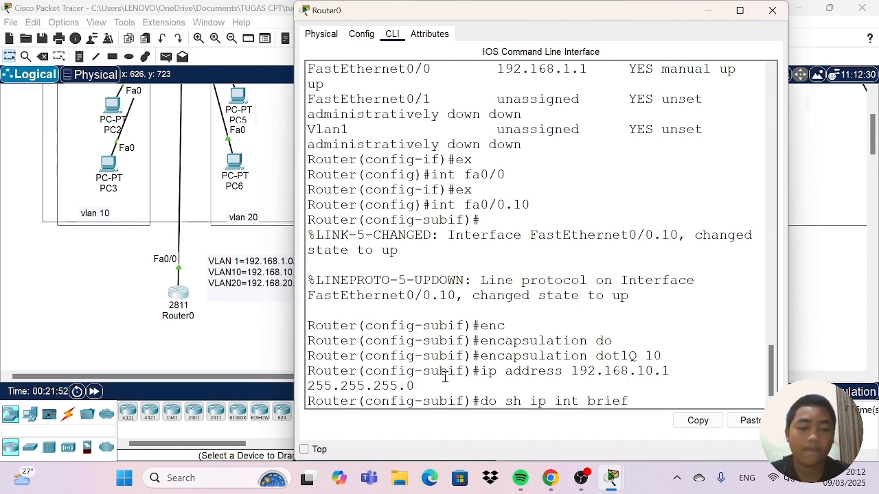
key(Return)
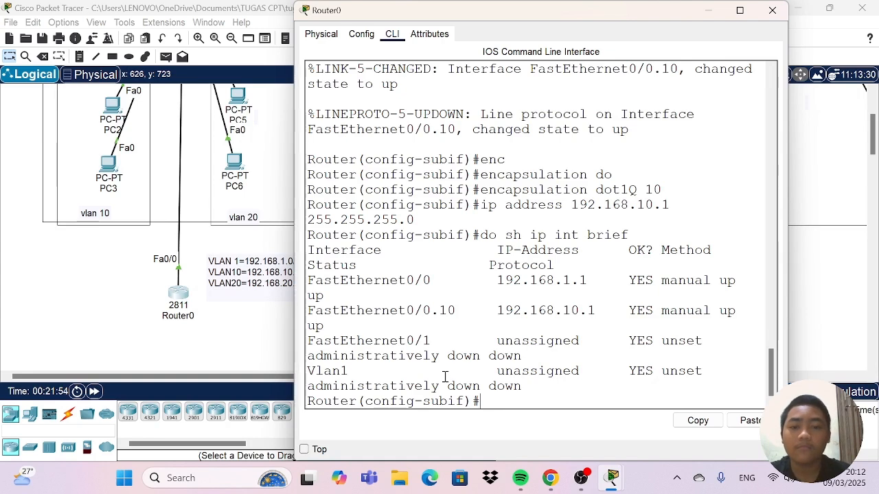
drag(296, 247, 173, 243)
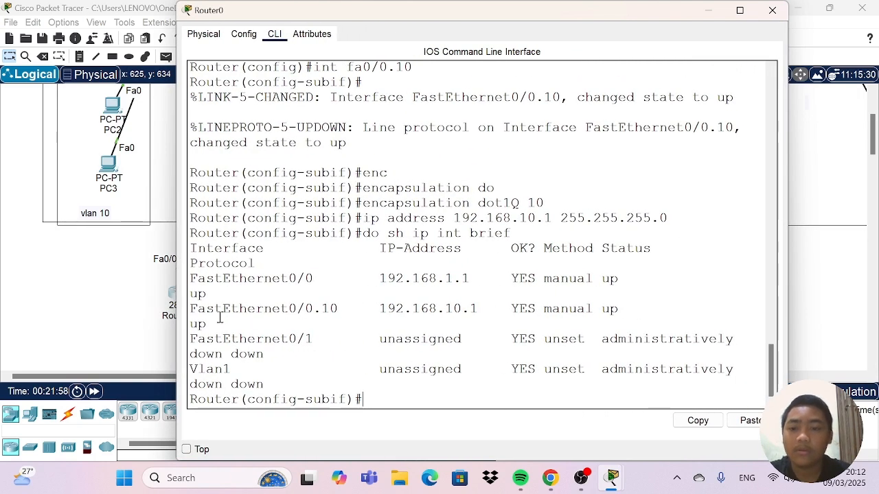
drag(193, 313, 339, 310)
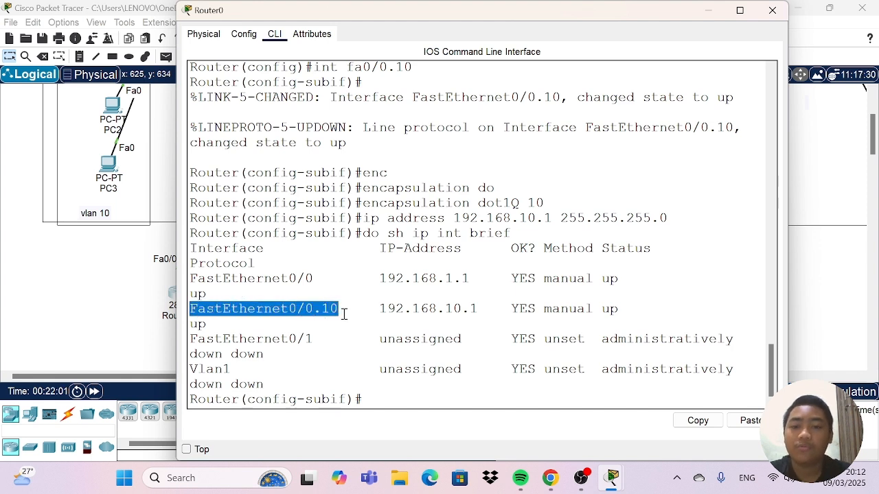
click(373, 306)
drag(380, 306, 487, 308)
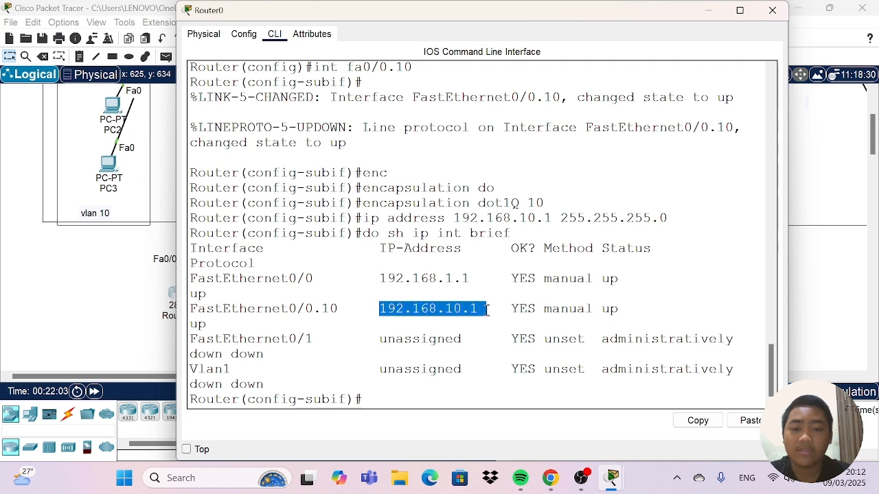
click(667, 300)
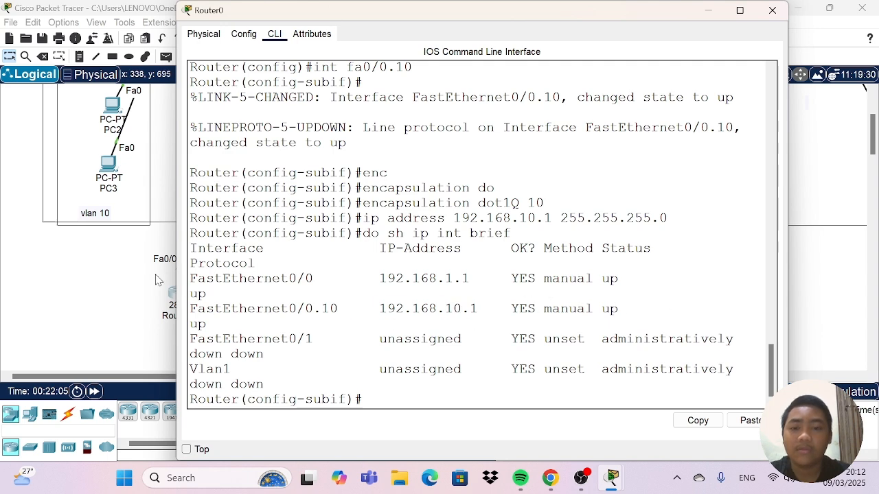
drag(177, 233, 255, 232)
scroll(531, 371, down, 4)
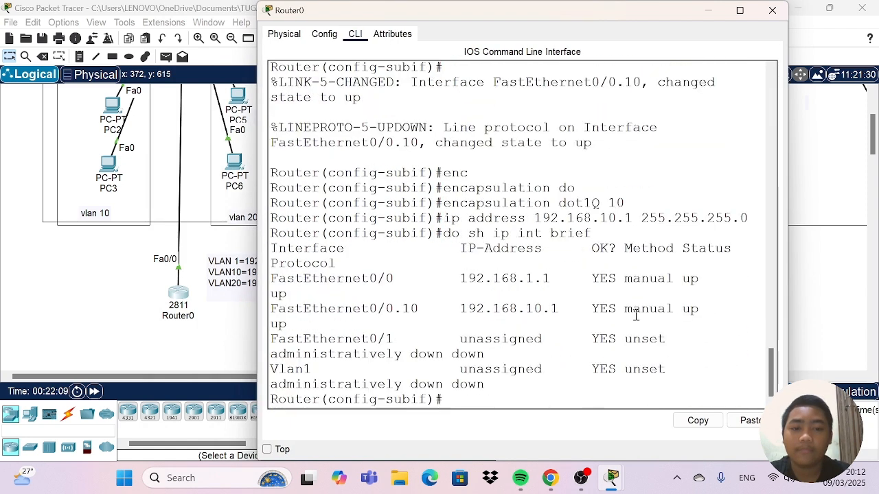
Return to global configuration mode with "ex" and create subinterface fa0/0.20 on Router0.
click(506, 396)
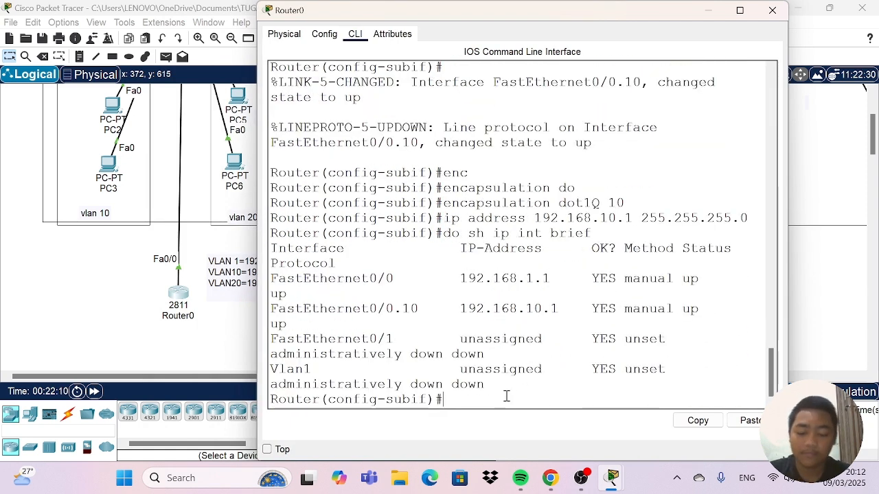
text(ex)
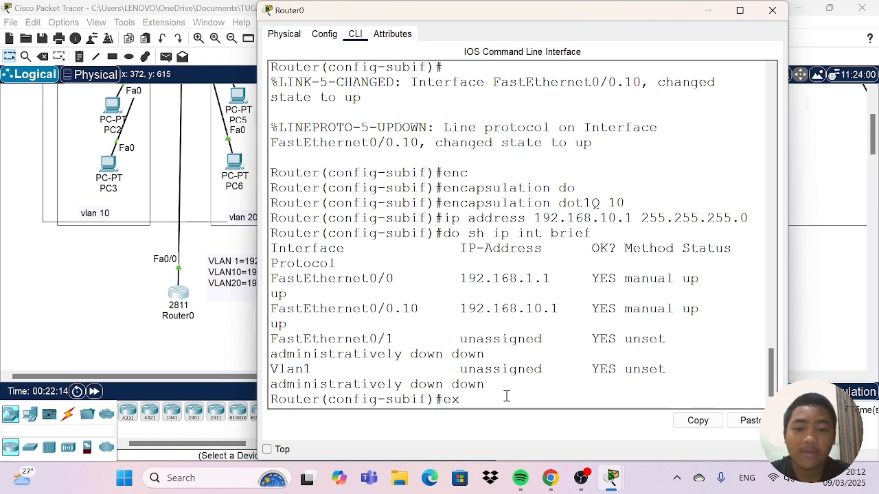
key(Return)
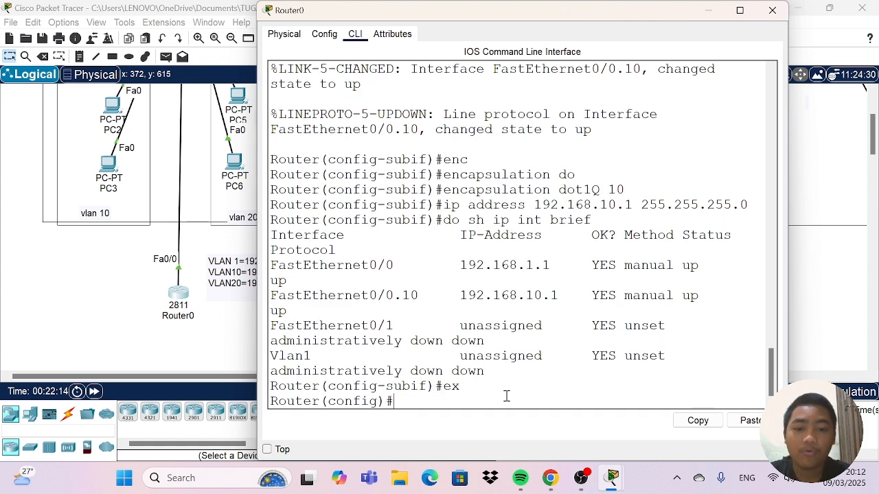
text(in)
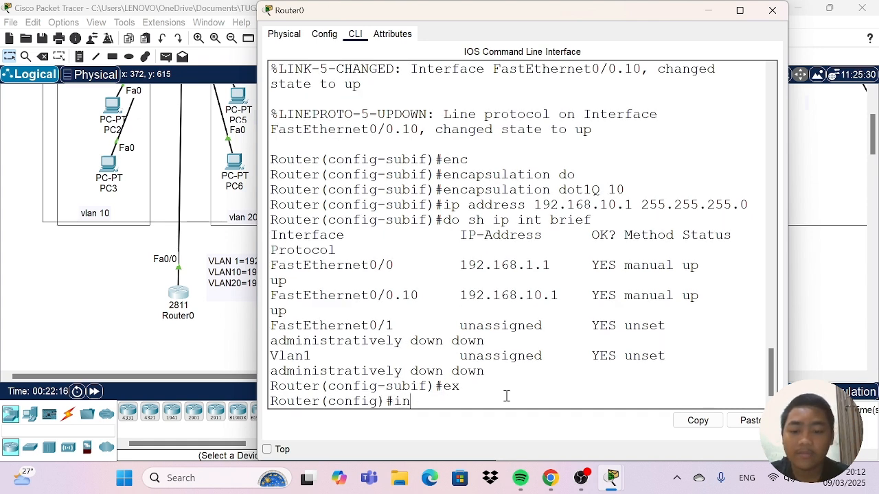
text(t)
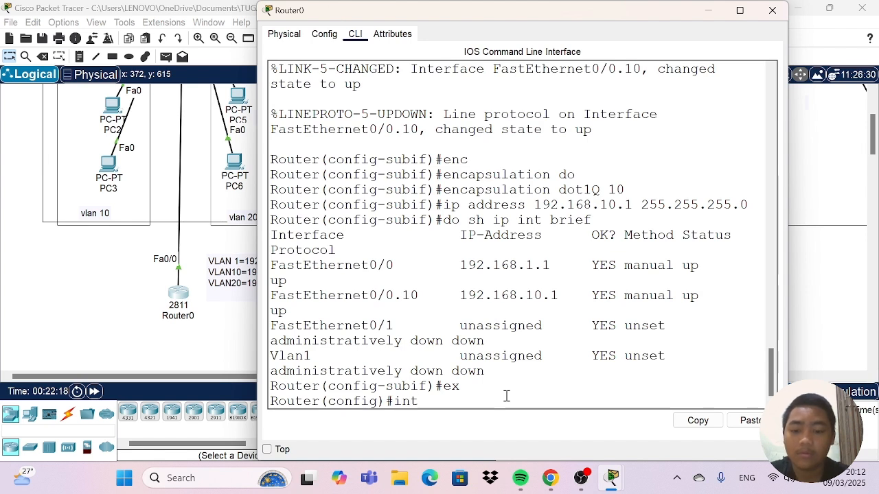
text( fa0/)
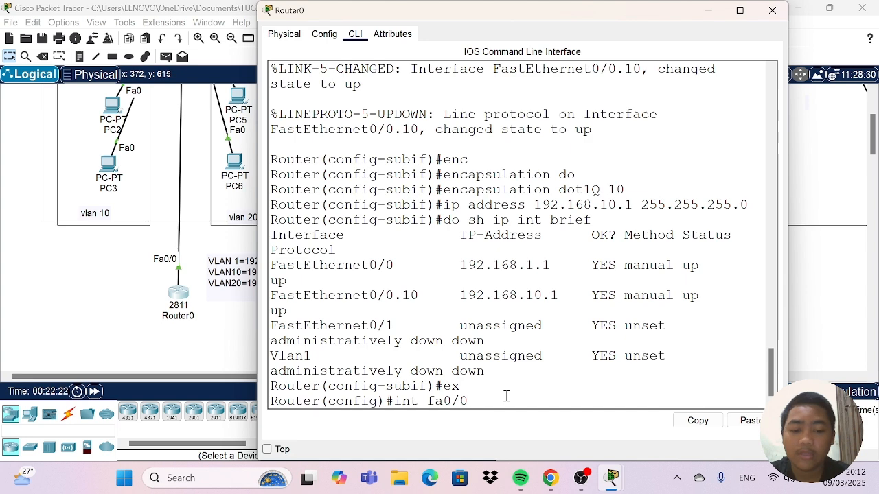
text(0.2)
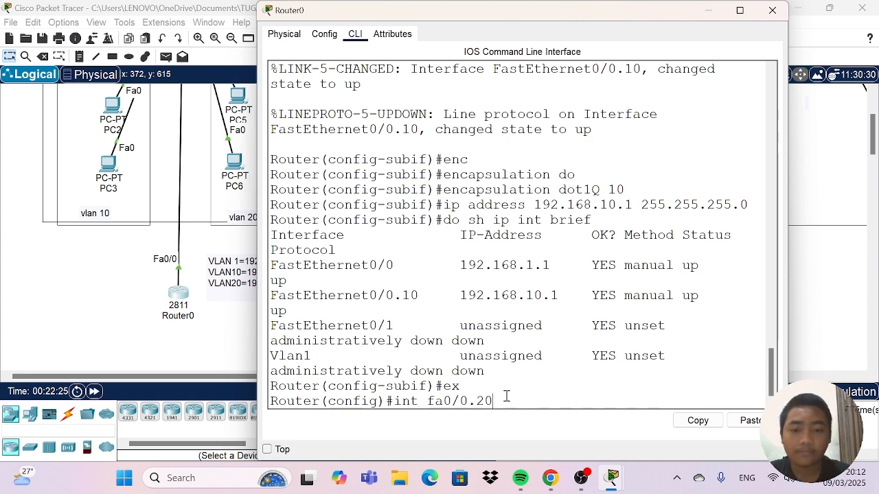
key(Return)
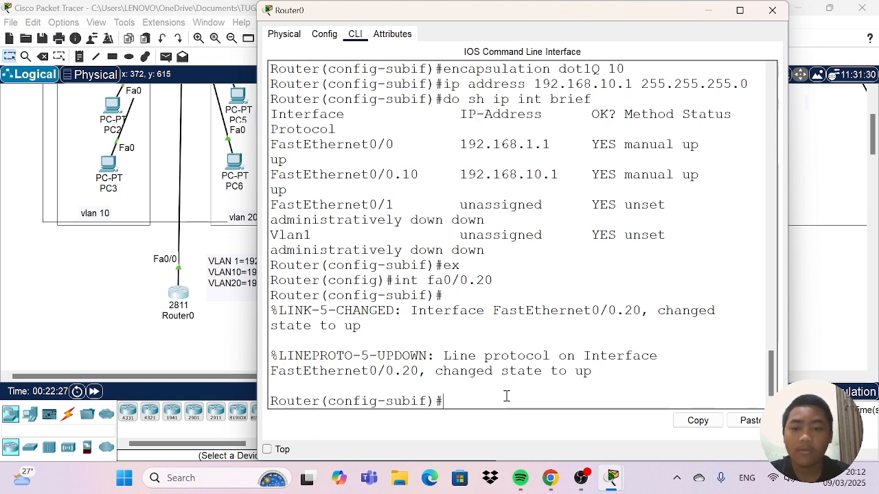
Set 802.1Q encapsulation for VLAN 20 on subinterface fa0/0.20 with "encapsulation dot1Q 20".
text(en)
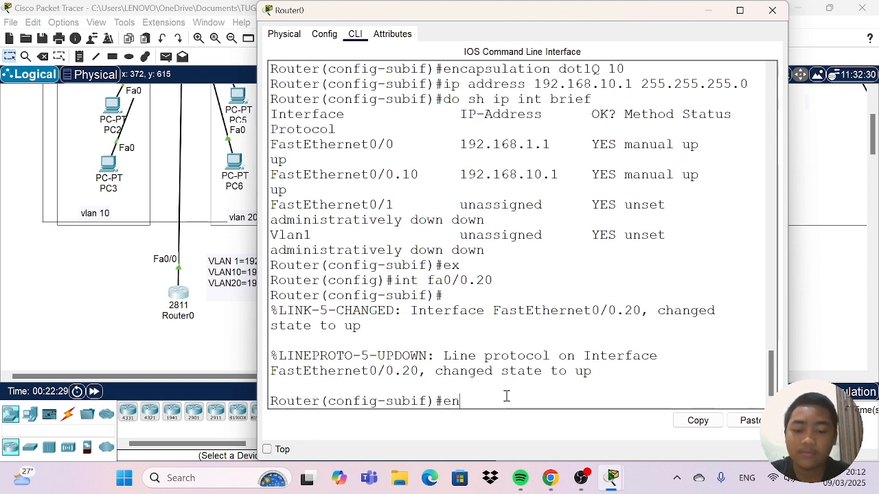
text(c)
key(Tab)
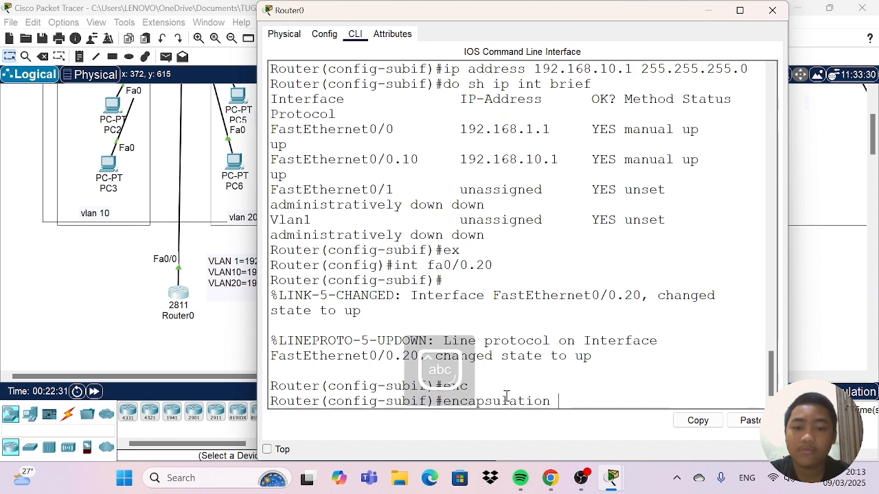
text(d)
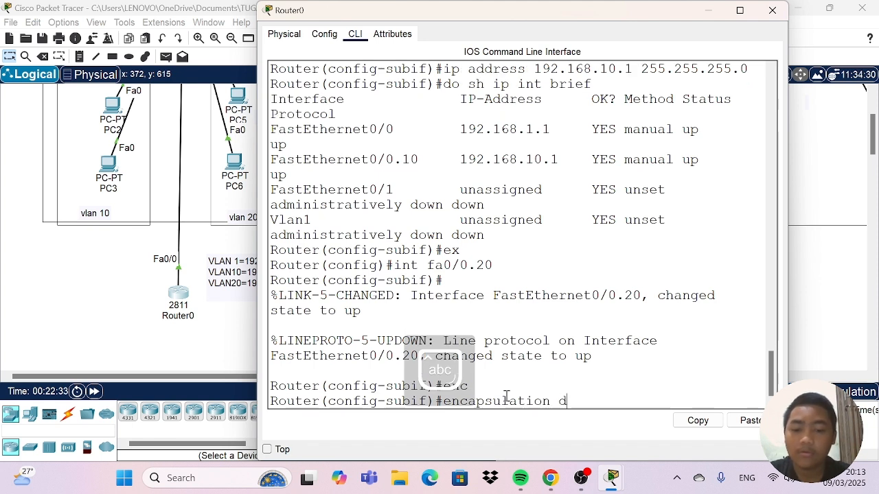
text(o)
key(Tab)
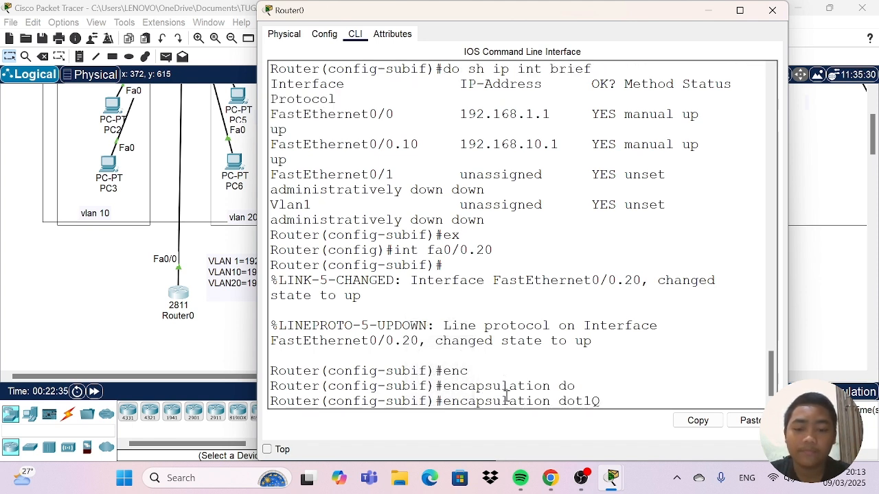
text(20)
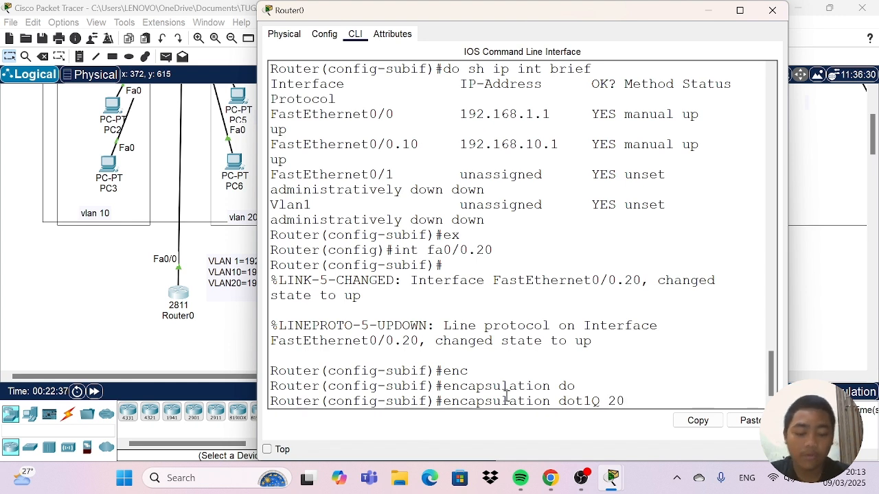
key(Return)
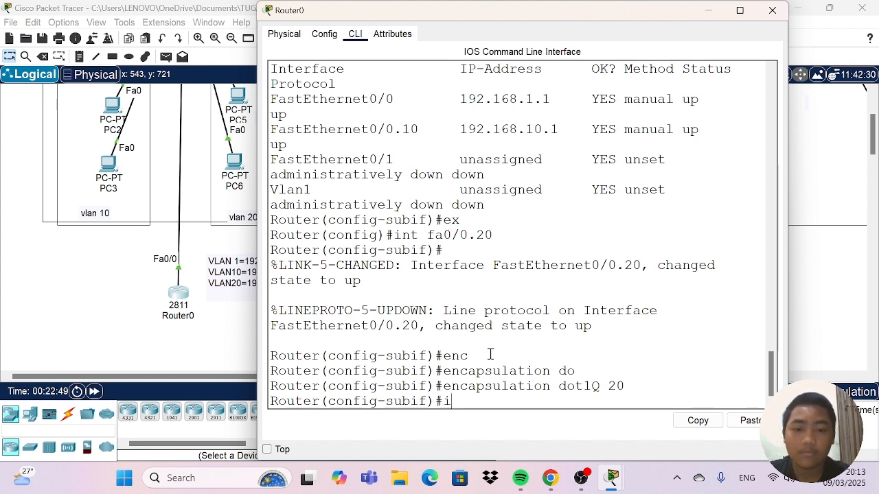
Assign IP address 192.168.20.1 with subnet mask 255.255.255.0 to subinterface fa0/0.20 and return to global configuration mode with "ex".
text(ip)
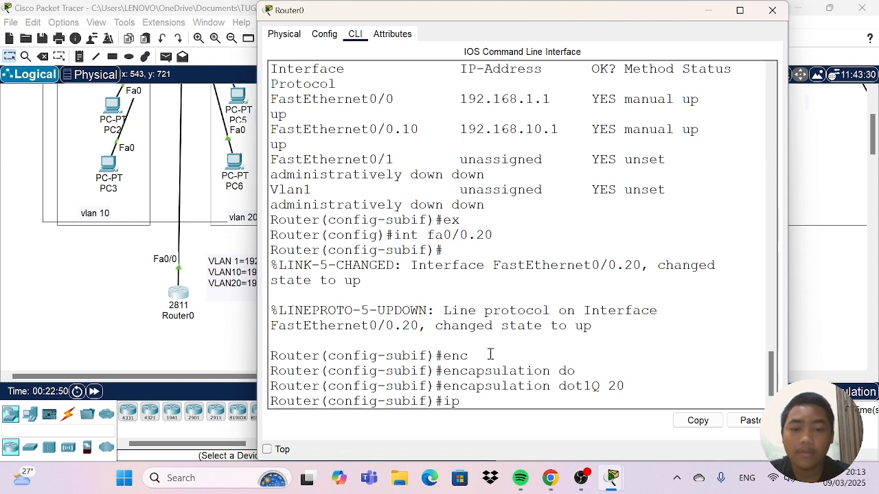
text( address)
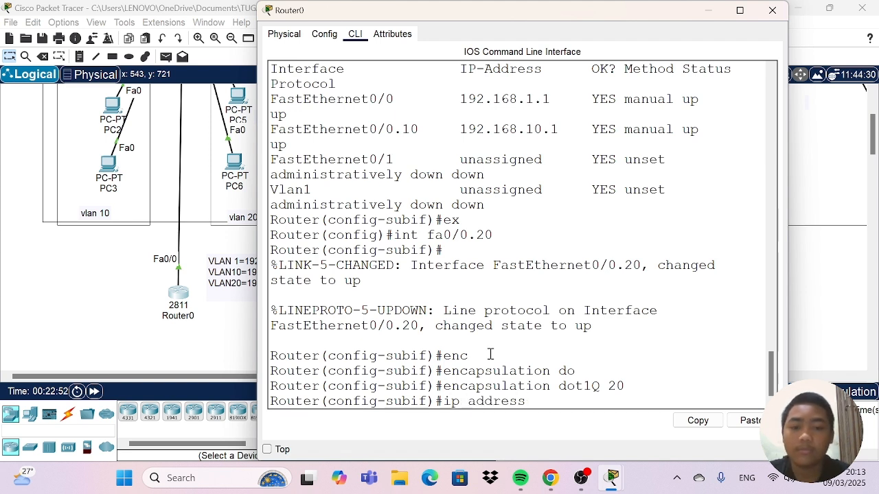
text( 19)
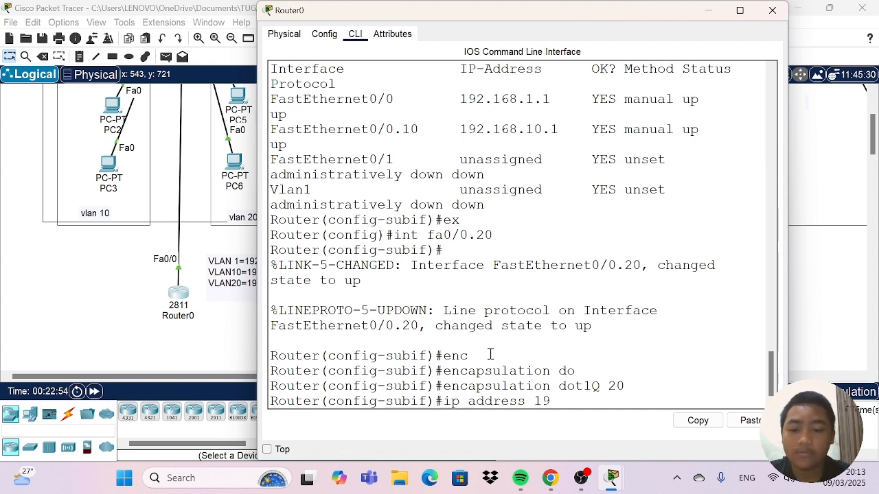
text(2.168)
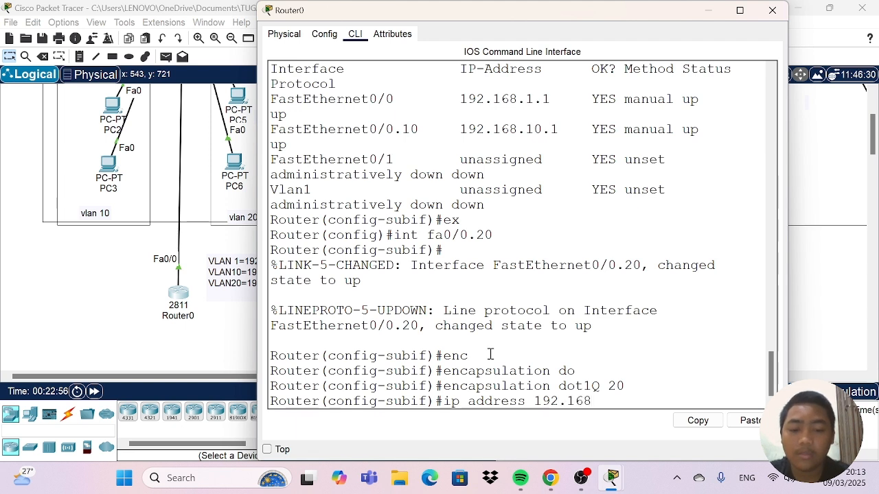
text(.20.1)
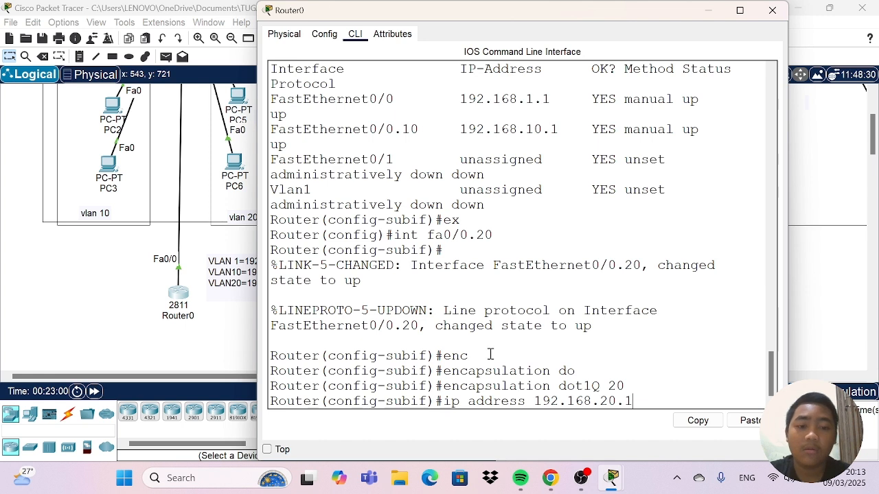
text( 25)
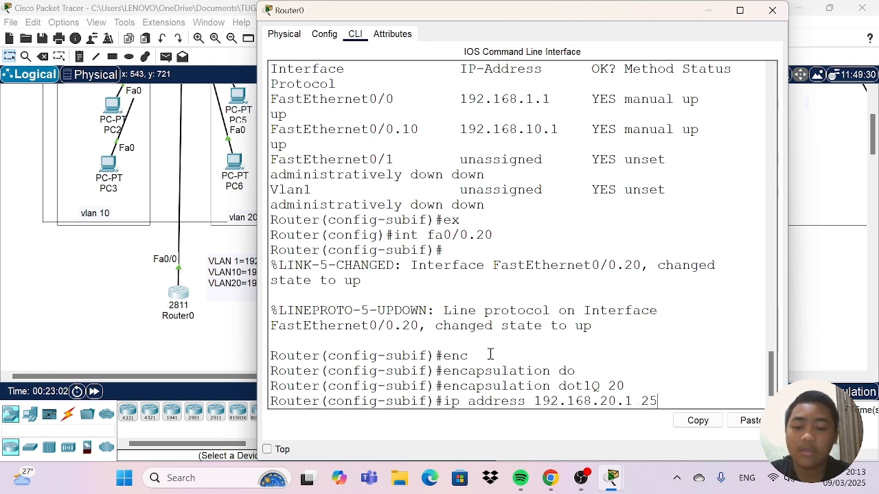
text(5.255)
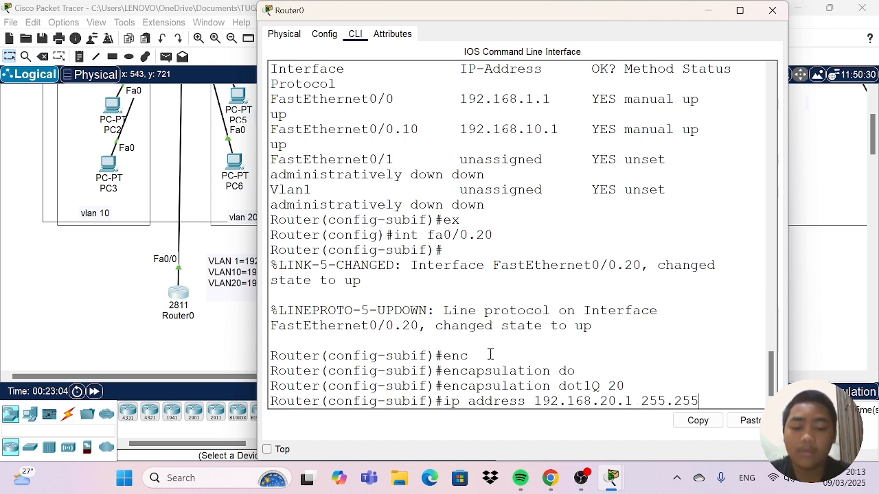
text(.255.0)
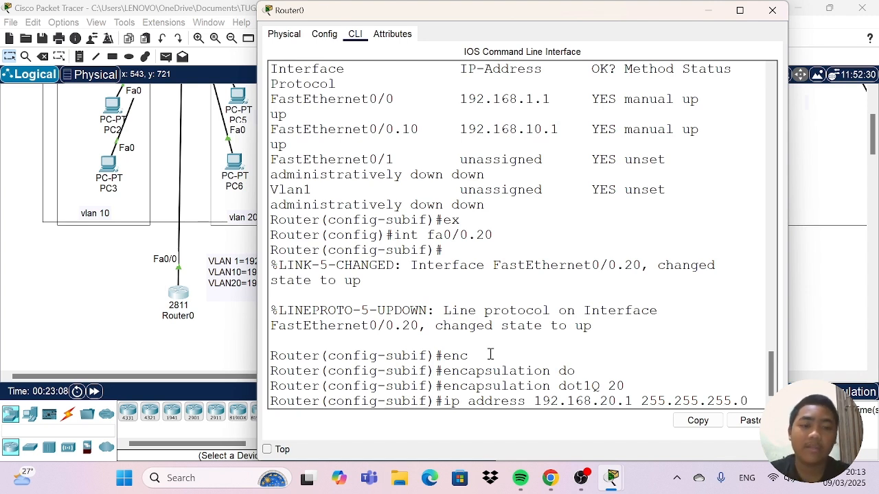
key(Return)
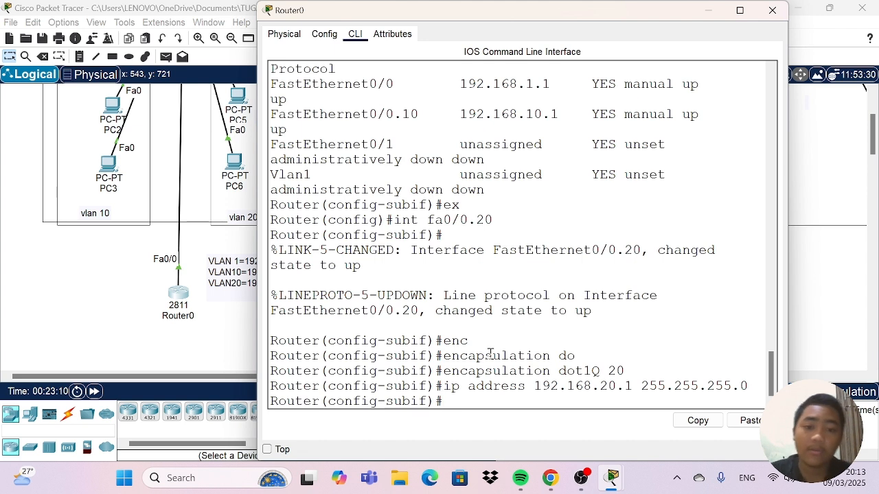
text(ex)
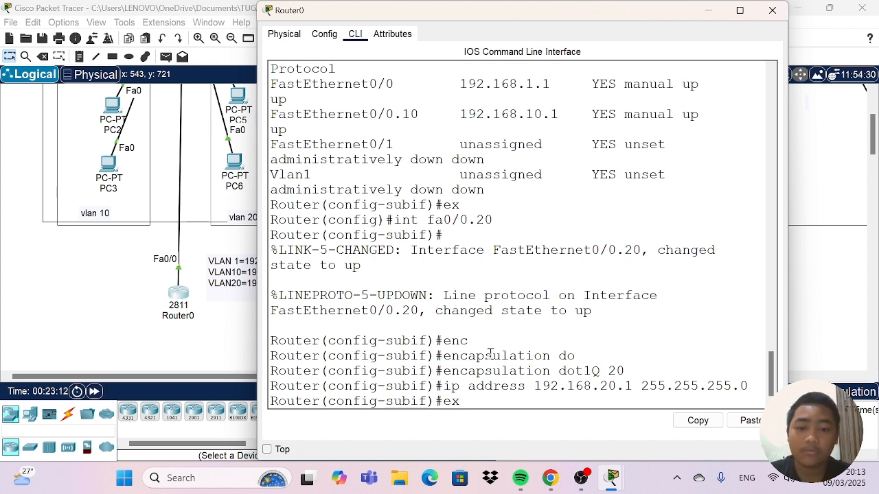
key(Return)
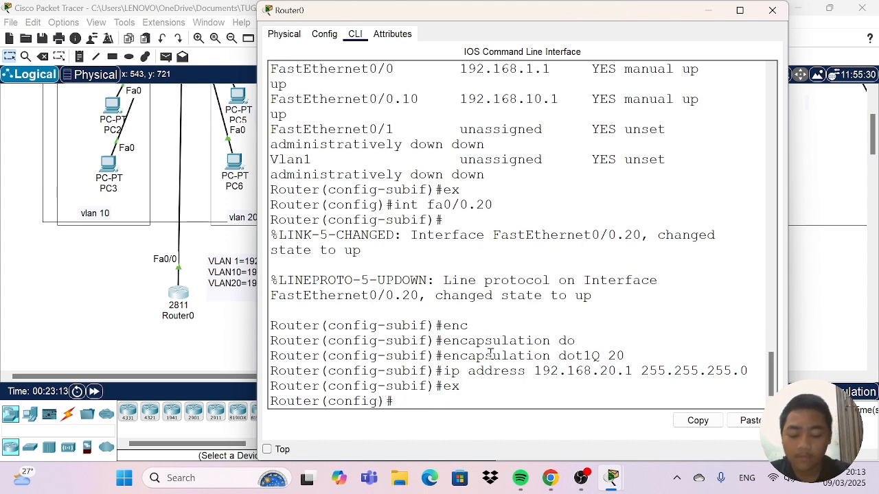
List Router0's interfaces and their IP addresses with "do sh ip int brief".
text(do)
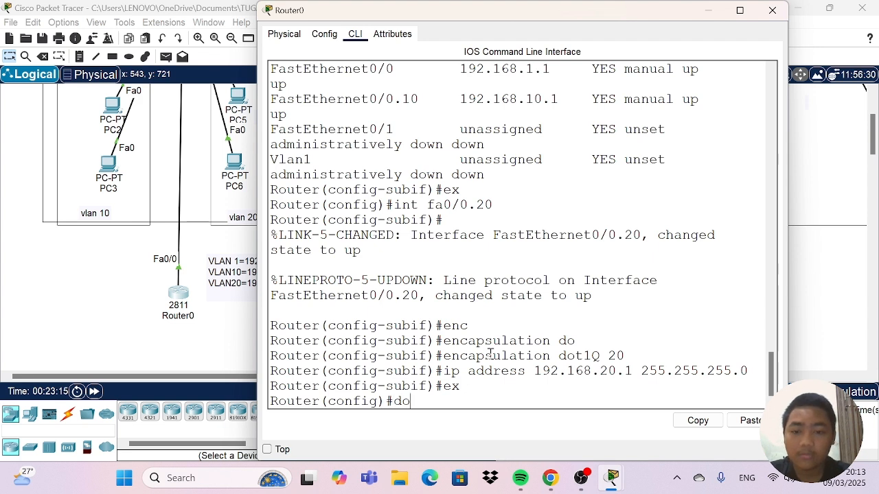
text( sh)
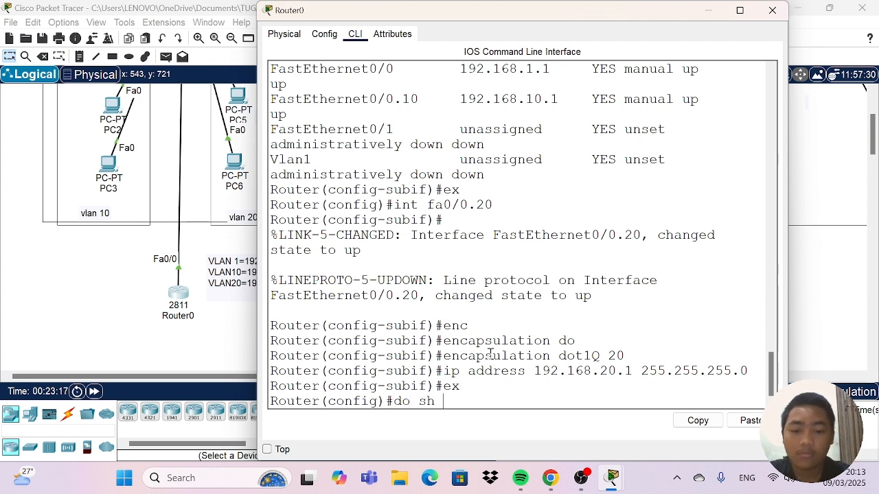
text( ip in)
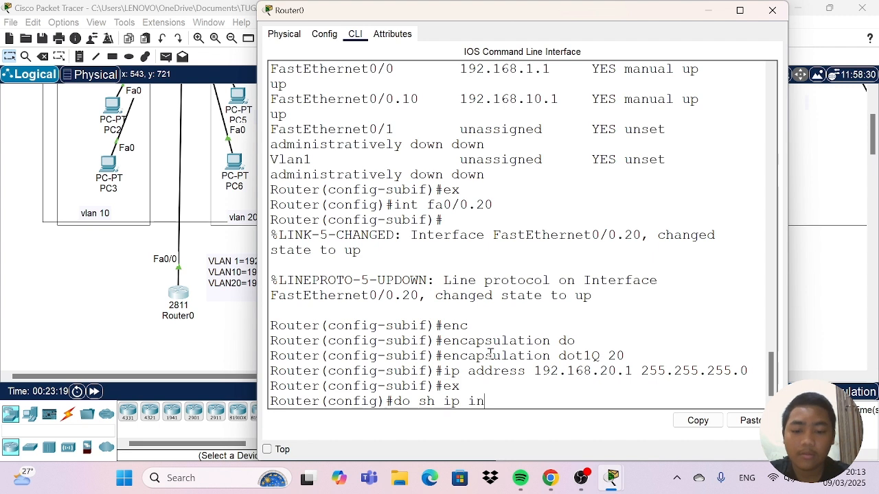
text(t br)
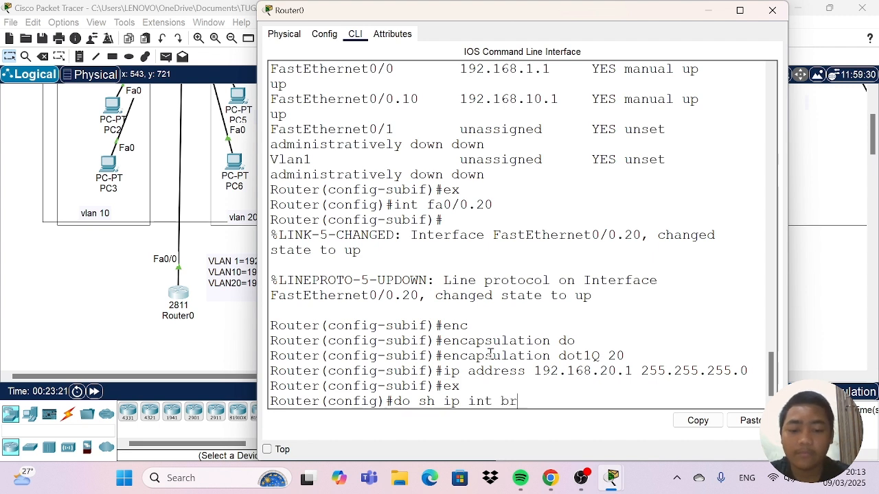
text(ief)
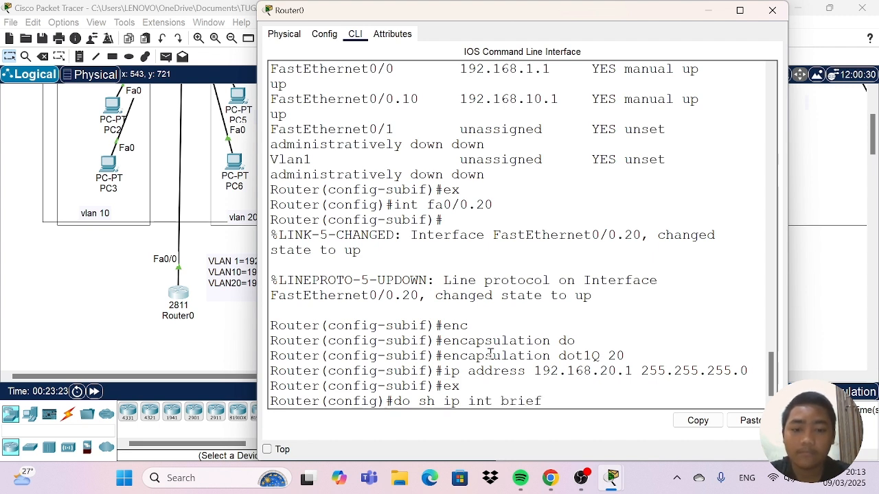
key(Return)
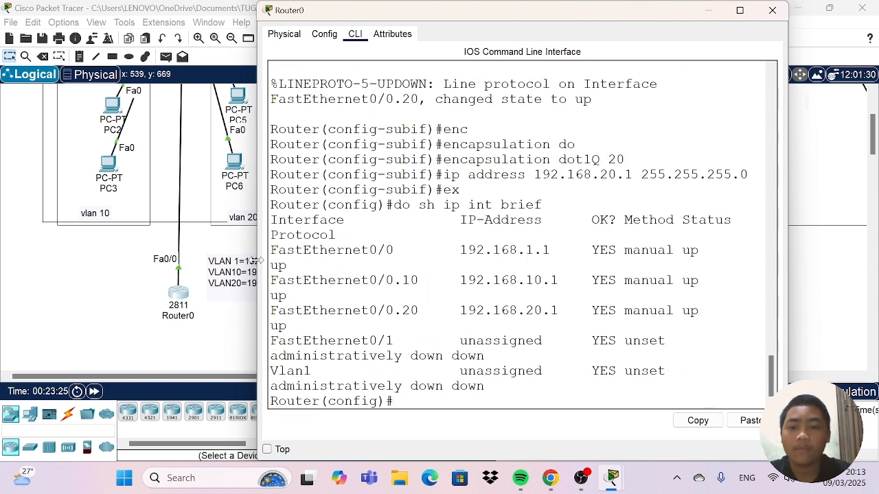
Examine the IP address in the FastEthernet0/0.20 entry of the interface summary, and close Router0's window.
drag(257, 261, 170, 263)
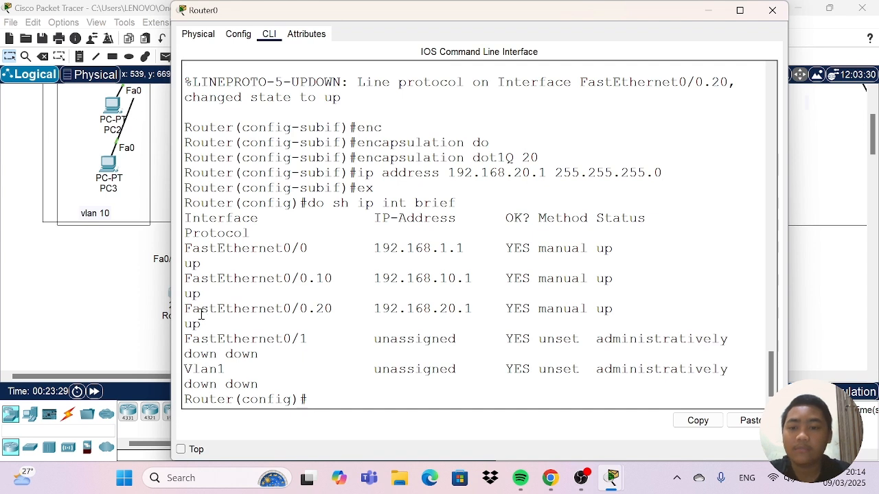
drag(184, 309, 496, 310)
click(335, 308)
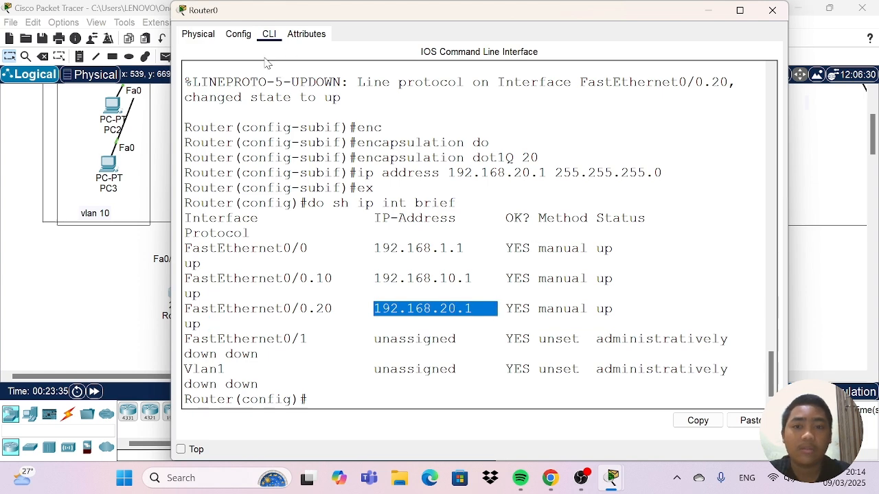
drag(172, 205, 232, 206)
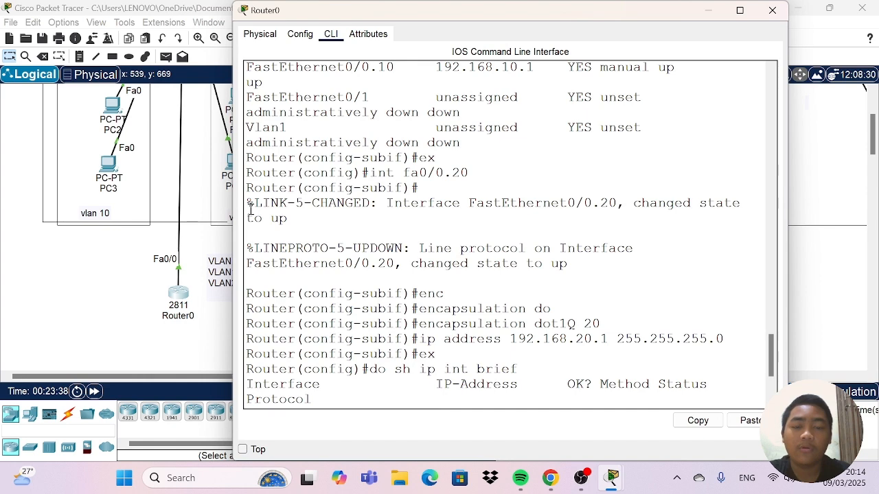
scroll(328, 194, down, 3)
scroll(328, 193, down, 1)
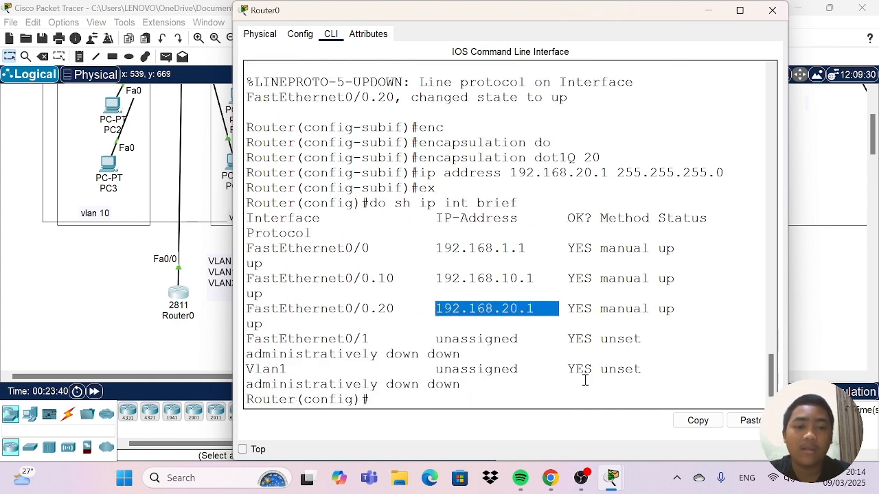
click(563, 376)
click(772, 10)
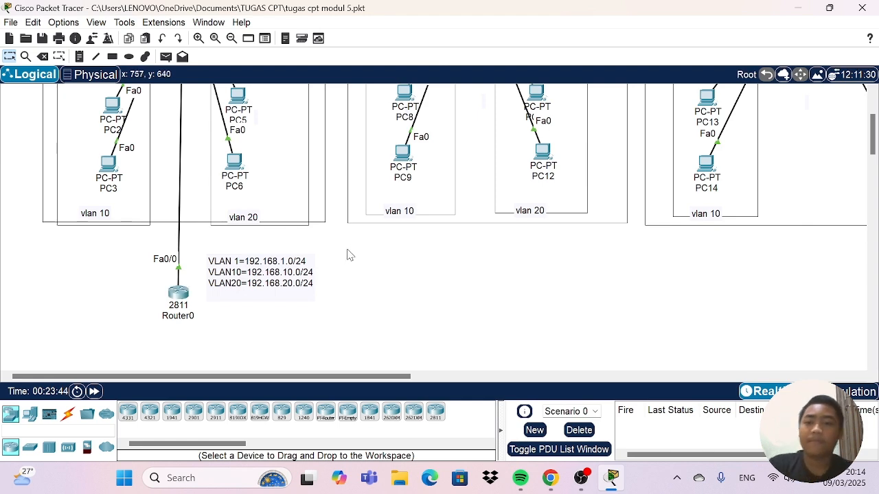
Set the default gateway to 192.168.10.1 in the IP configuration of PC1 in VLAN 10.
scroll(328, 220, up, 3)
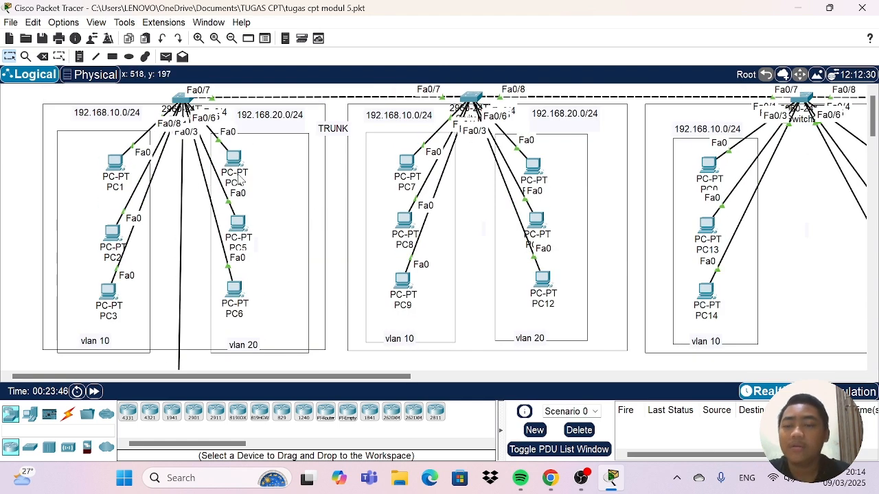
click(115, 162)
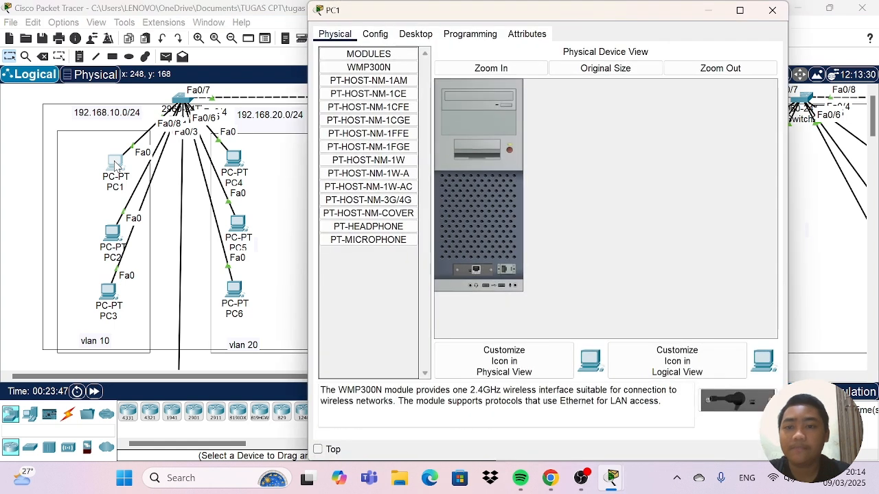
click(415, 34)
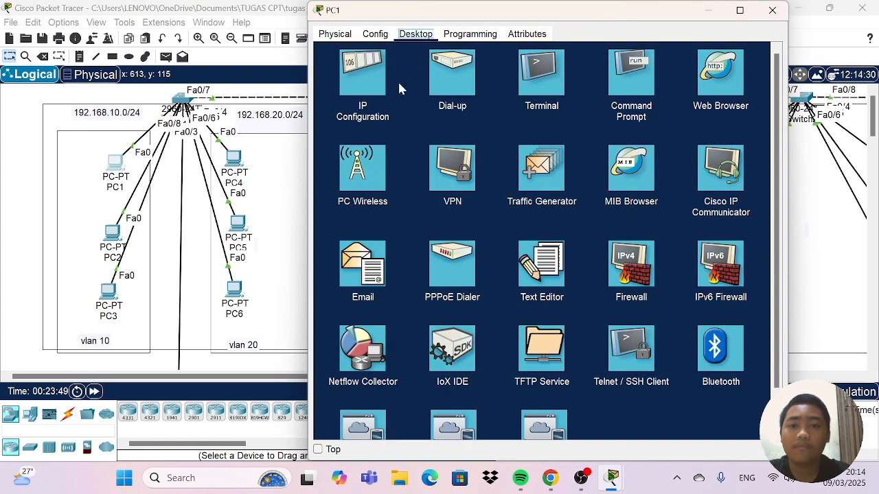
click(364, 82)
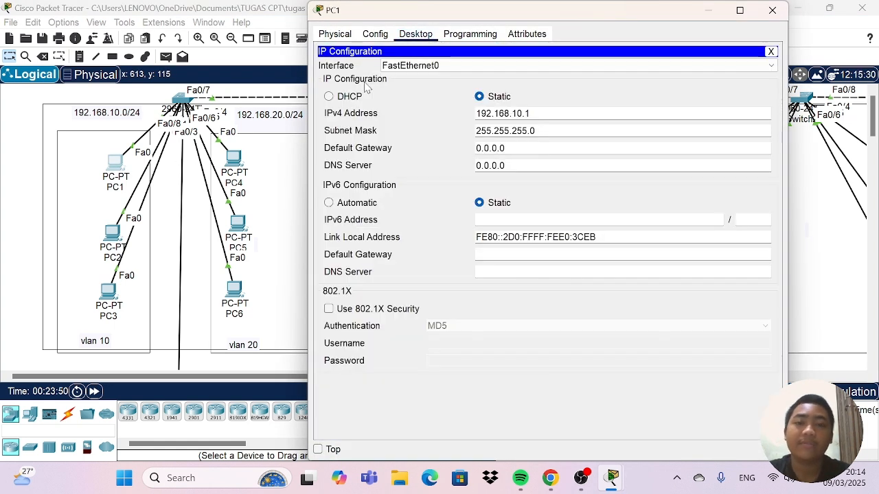
click(511, 149)
key(BackSpace)
key(BackSpace)
key(BackSpace)
key(BackSpace)
key(BackSpace)
key(BackSpace)
key(BackSpace)
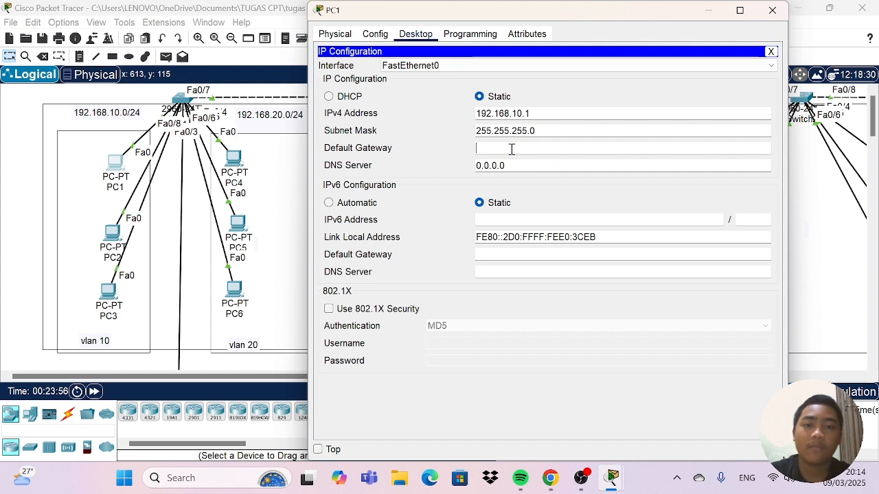
text(19)
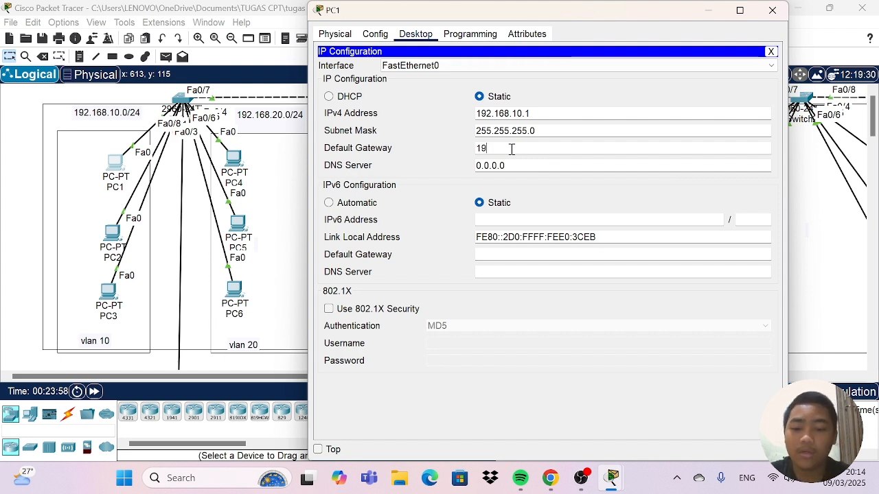
text(2.16)
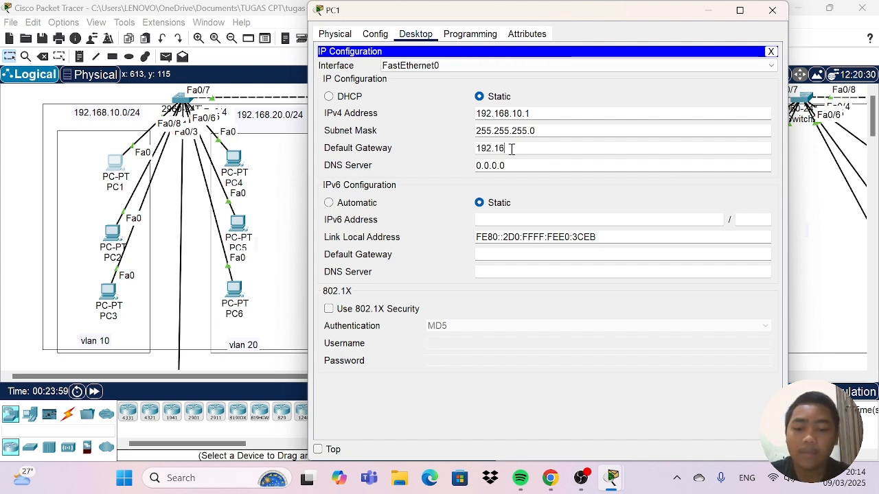
text(8.10)
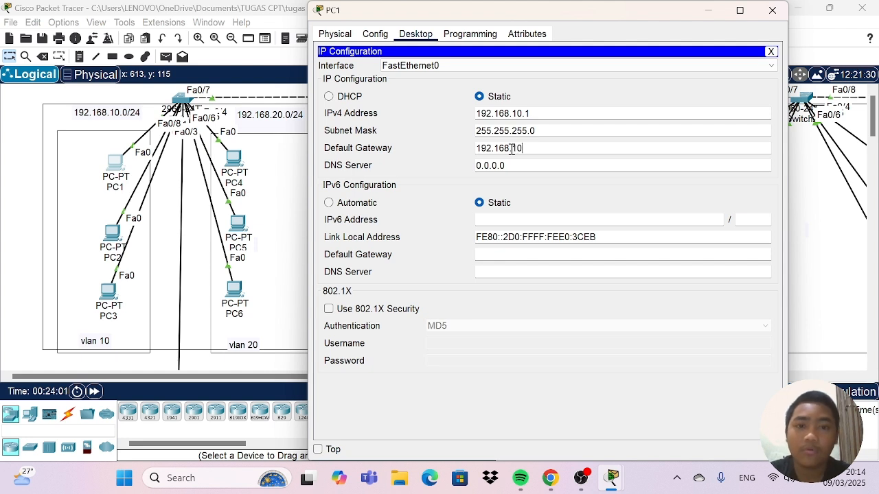
text(.1)
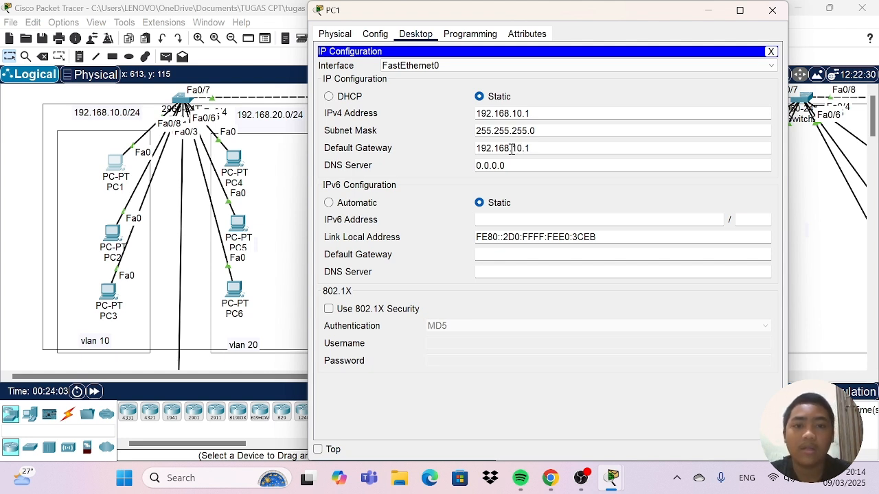
Set PC1's IPv4 address to 192.168.10.20 and check its default gateway entry.
click(538, 111)
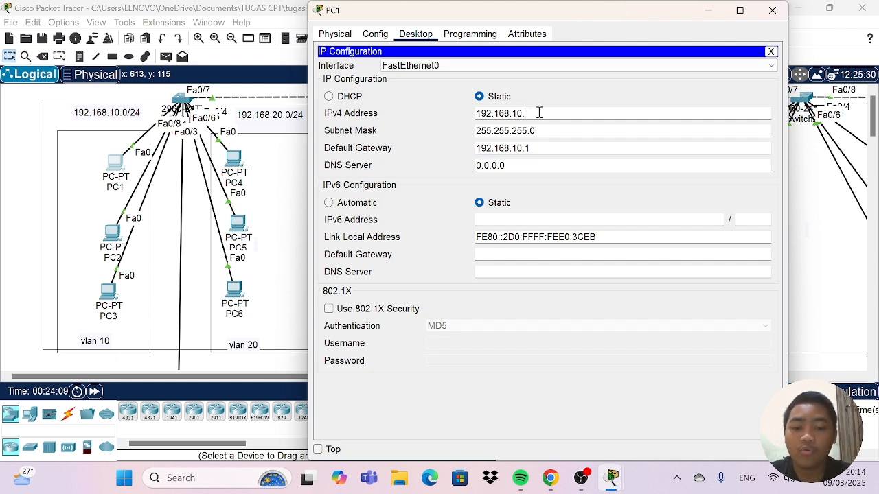
text(20)
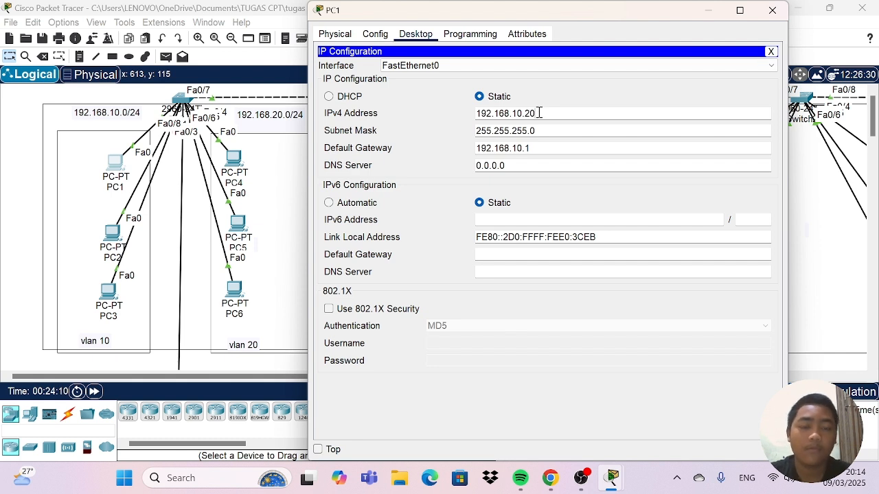
click(547, 151)
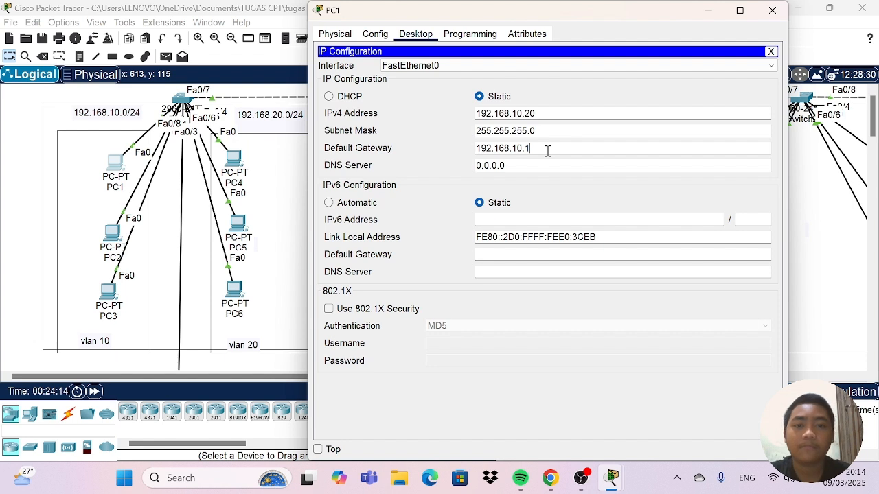
drag(548, 150, 463, 149)
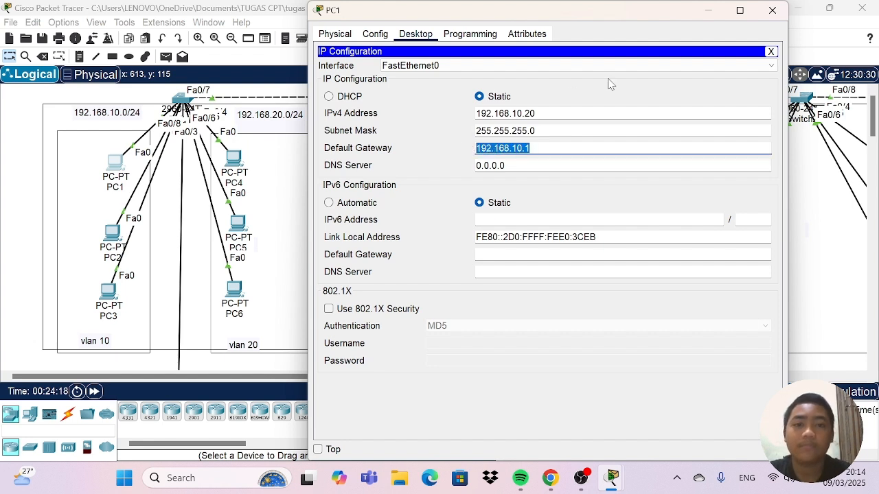
Close PC1's window and set the default gateway to 192.168.10.1 in PC2's IP configuration.
click(773, 11)
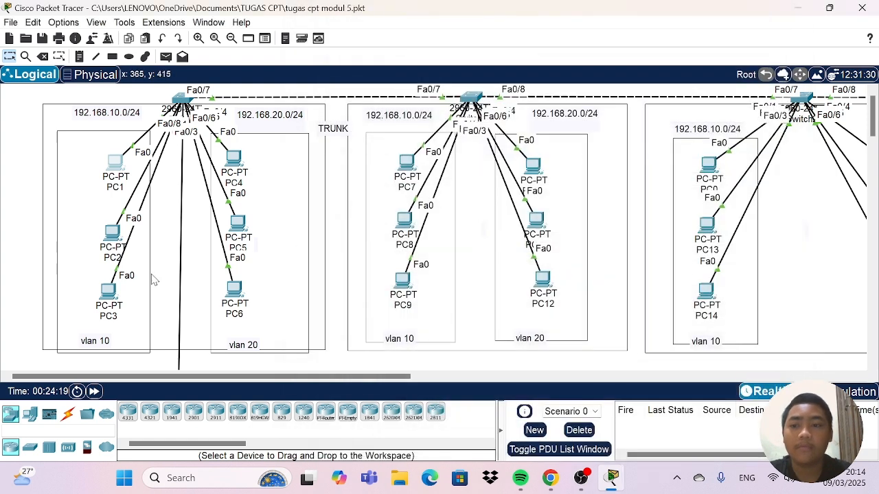
click(238, 223)
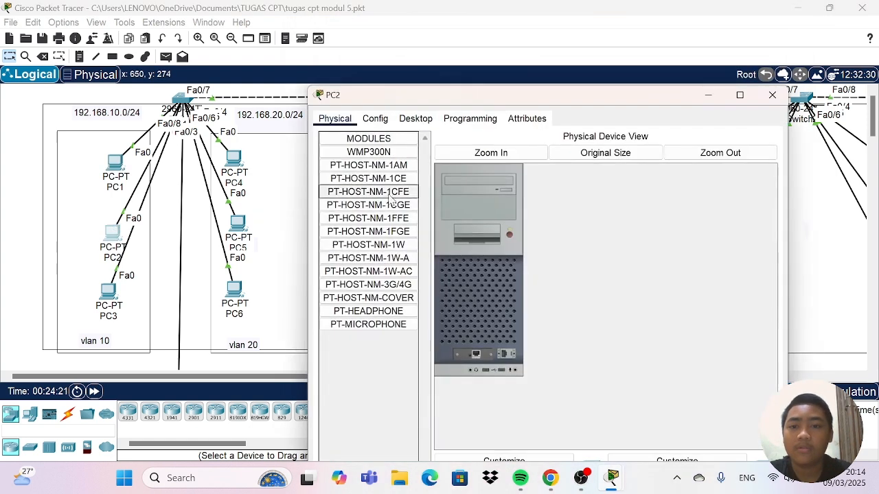
click(405, 78)
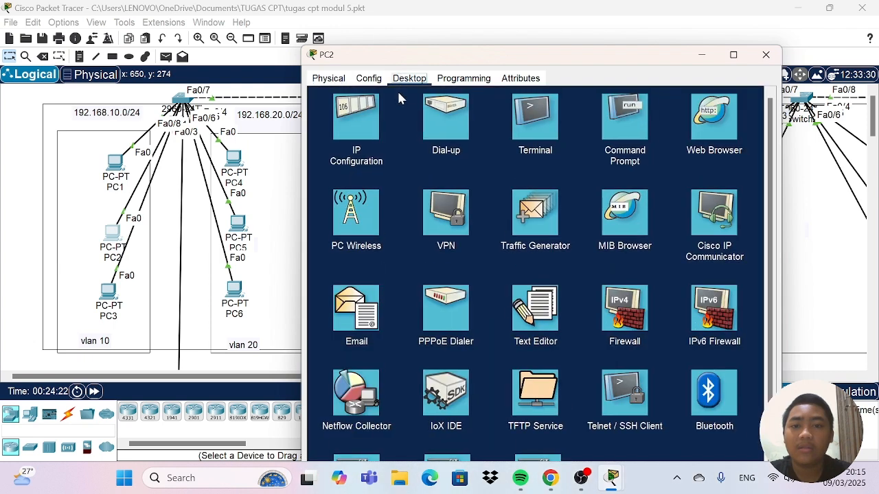
click(343, 132)
double_click(510, 192)
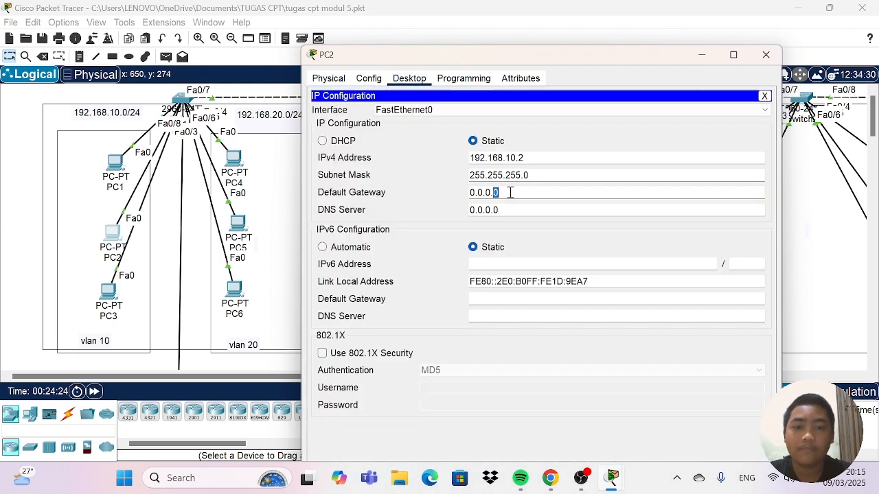
drag(495, 193, 455, 194)
key(BackSpace)
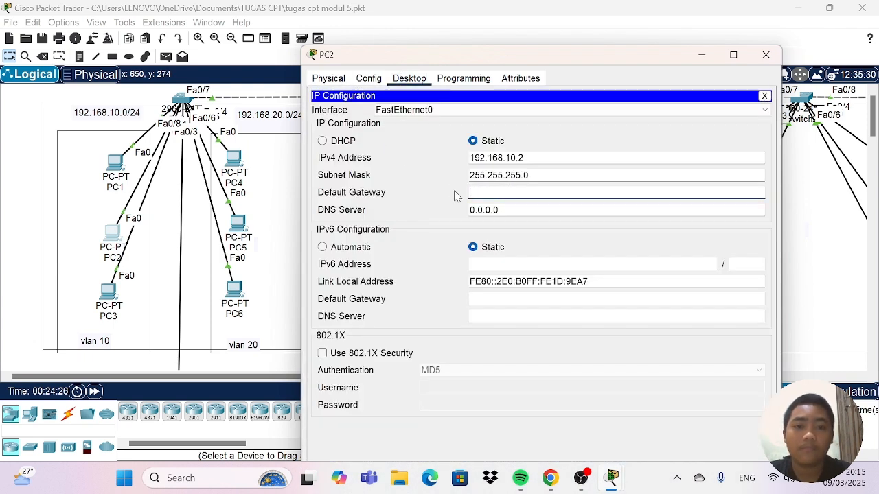
text(192.168.10.1)
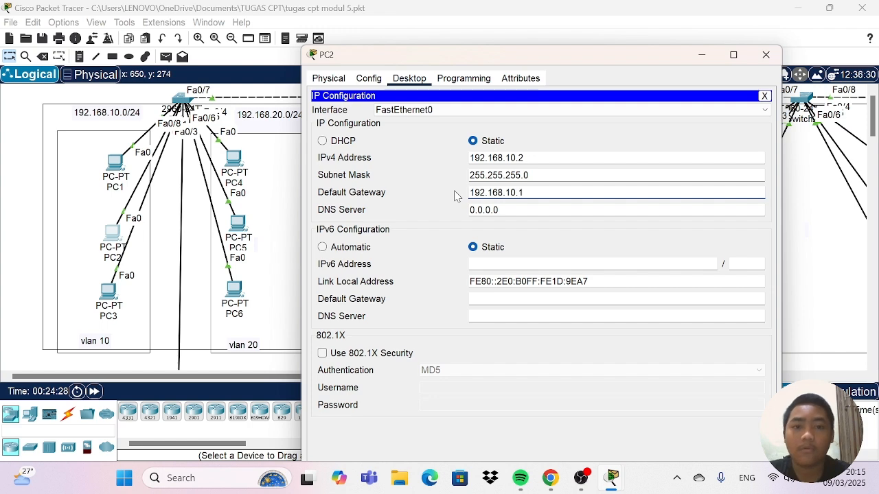
click(765, 54)
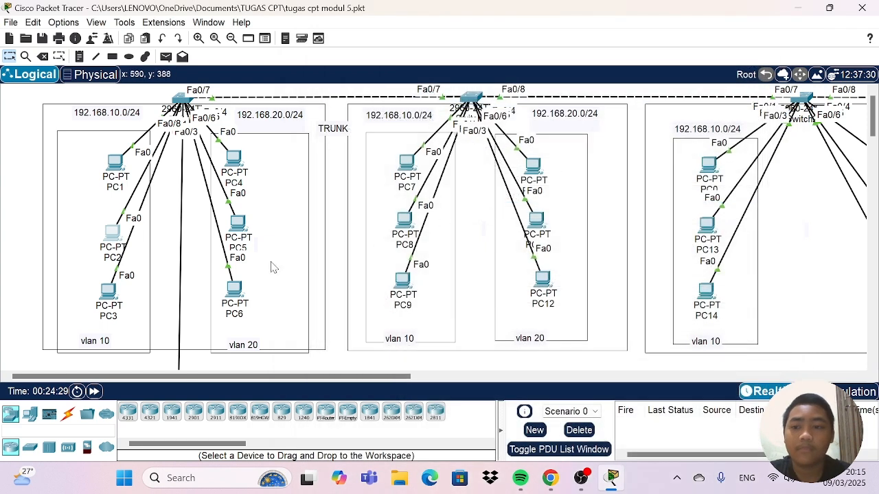
Set the default gateway to 192.168.10.1 in the IP configuration of PC3 in VLAN 10.
click(108, 294)
click(415, 34)
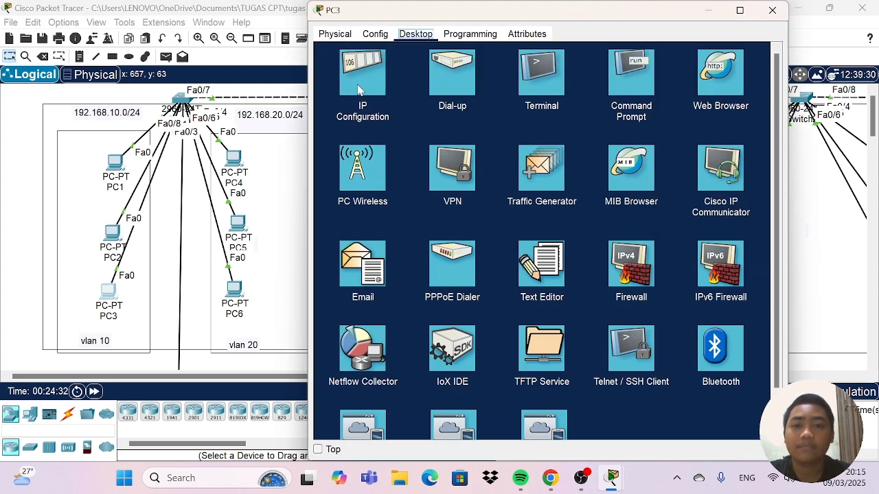
click(361, 75)
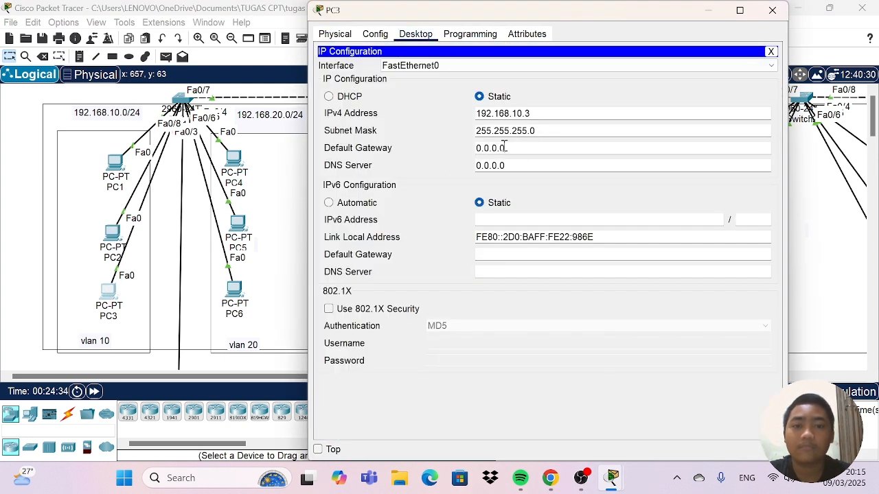
drag(506, 147, 465, 150)
key(BackSpace)
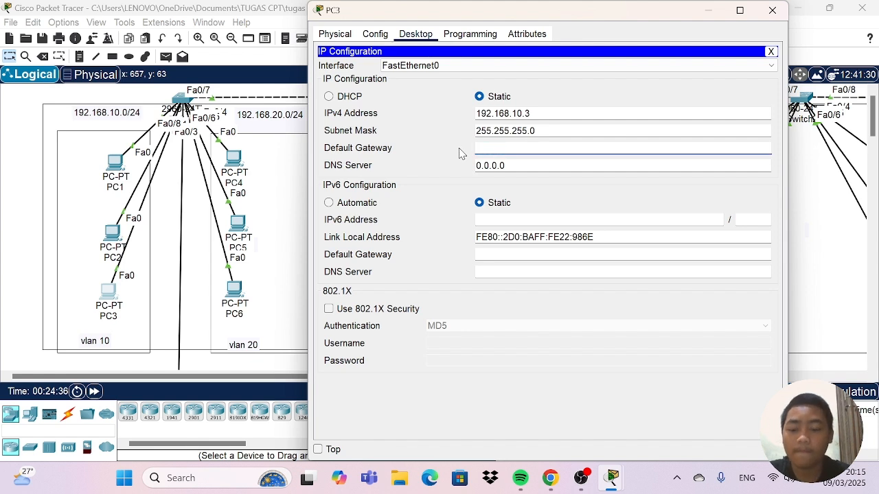
text(192.168.10.1)
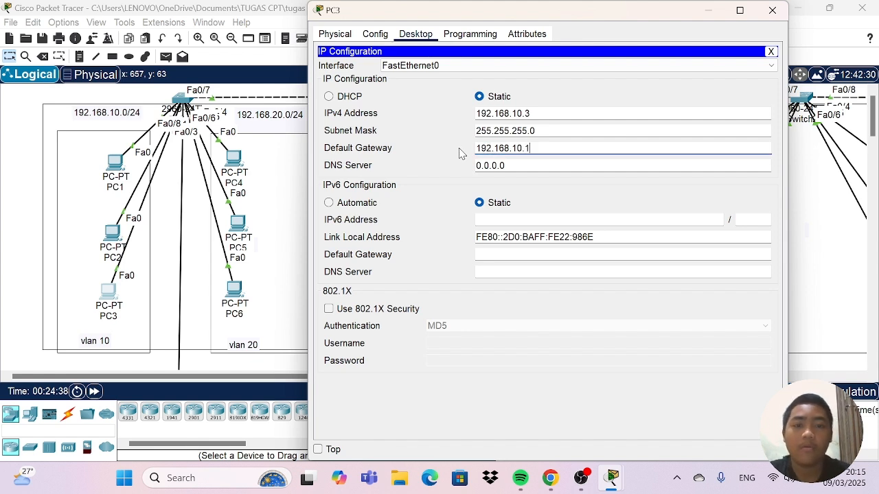
click(756, 19)
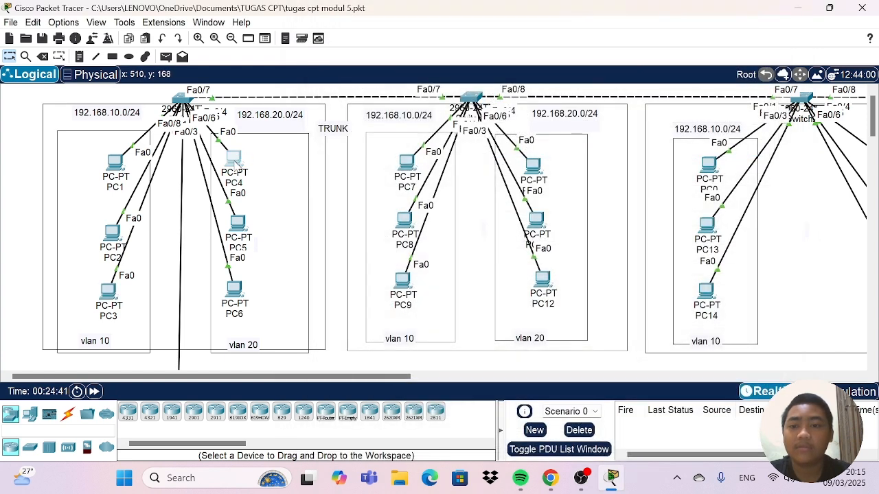
Set the default gateway to 192.168.20.1 in the IP configuration of PC4 in VLAN 20.
click(234, 160)
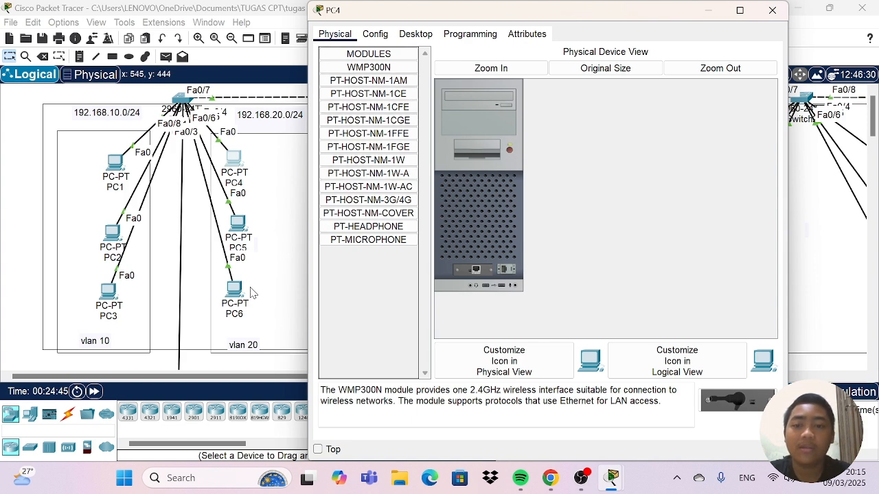
scroll(261, 275, down, 3)
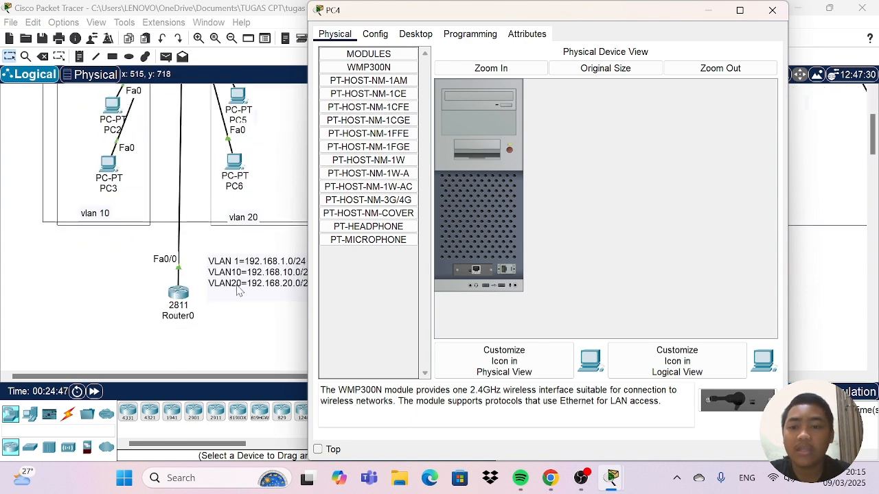
scroll(270, 248, up, 3)
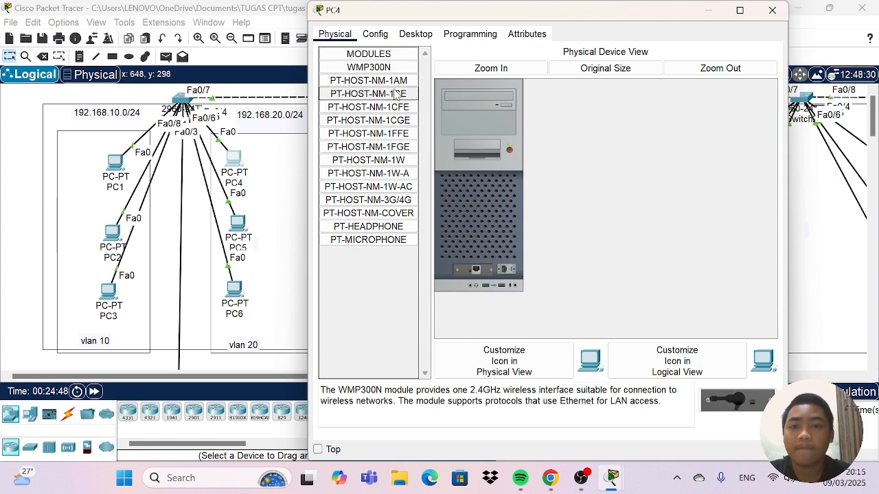
click(417, 36)
click(357, 69)
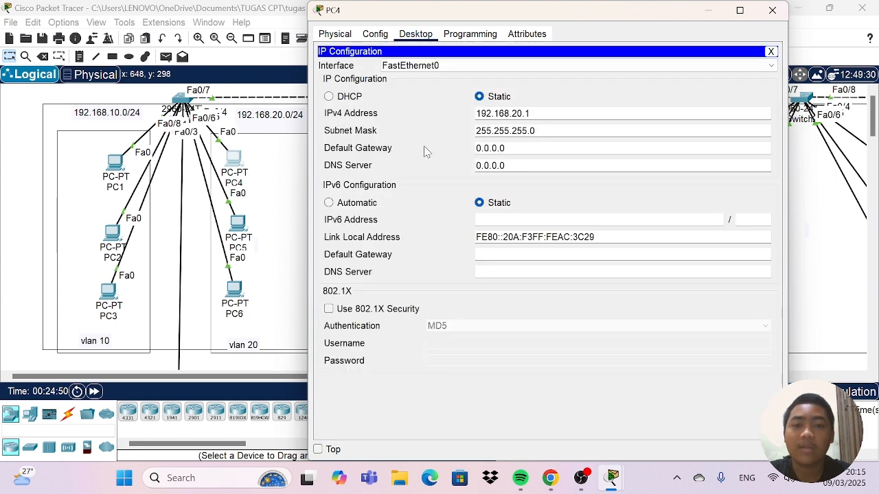
drag(455, 150, 422, 155)
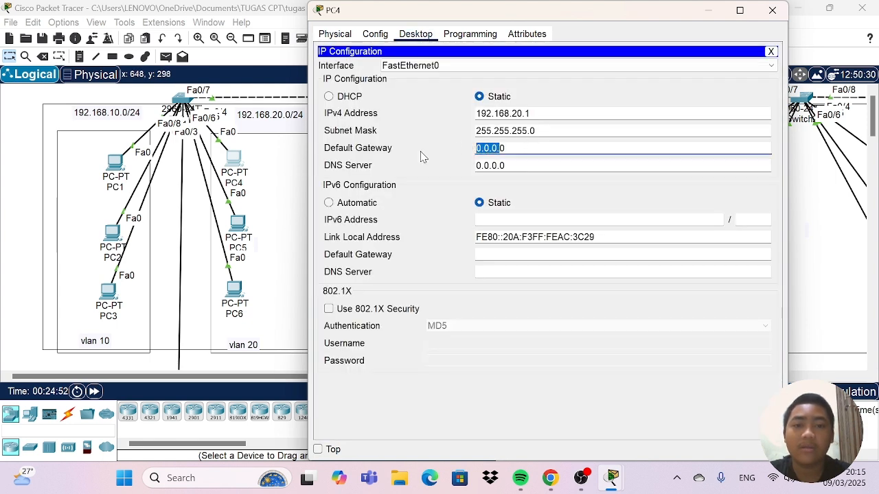
drag(534, 143, 446, 144)
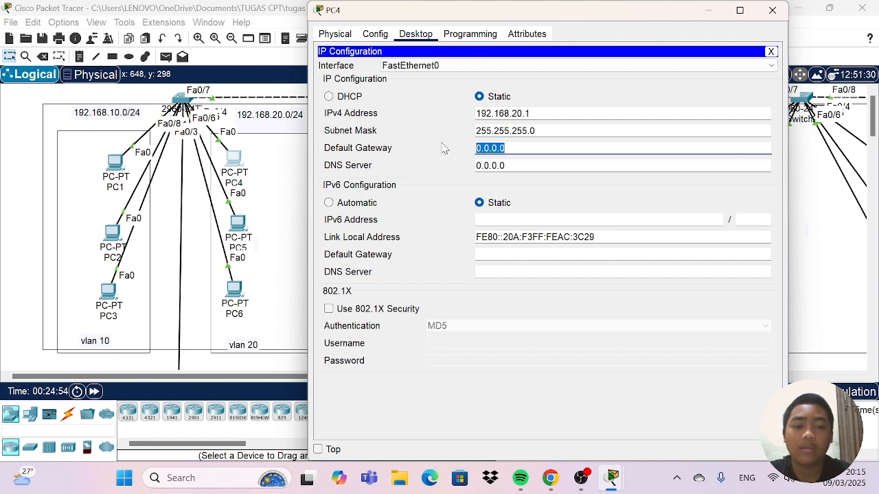
key(BackSpace)
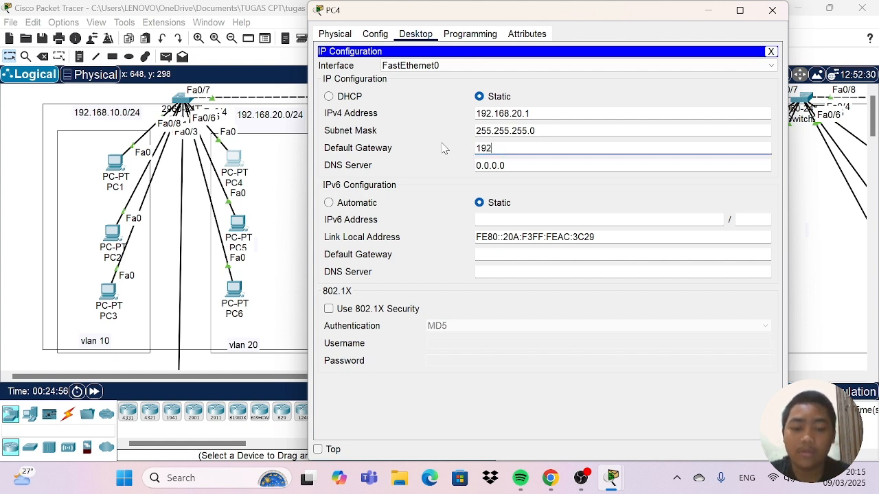
text(192.168.20.)
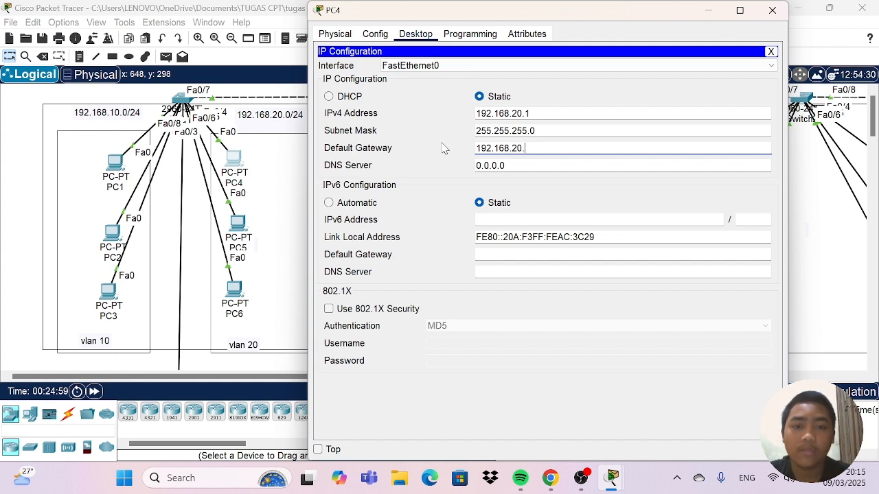
text(1)
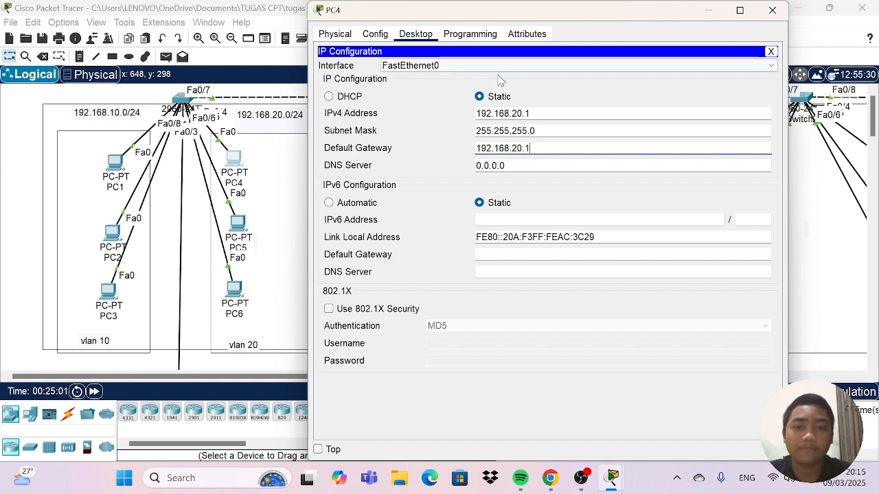
Copy PC4's default gateway address and set its IPv4 address to 192.168.20.20.
drag(545, 148, 472, 147)
key(ctrl+c)
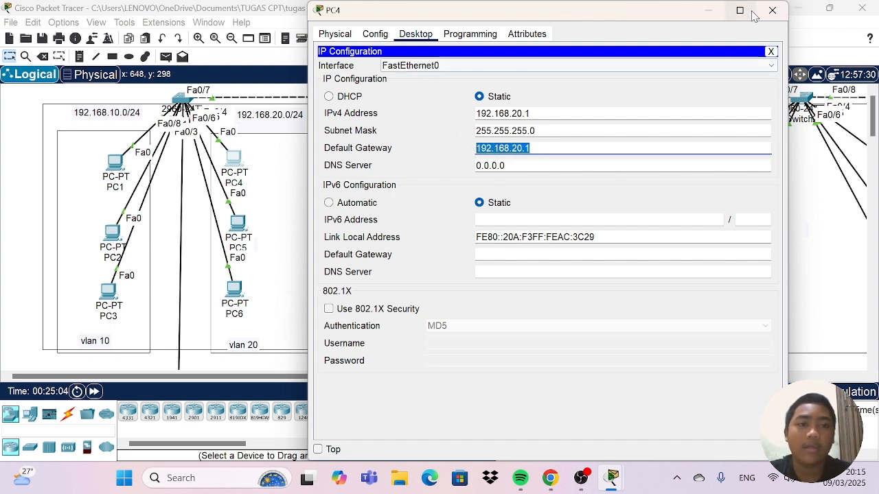
click(585, 110)
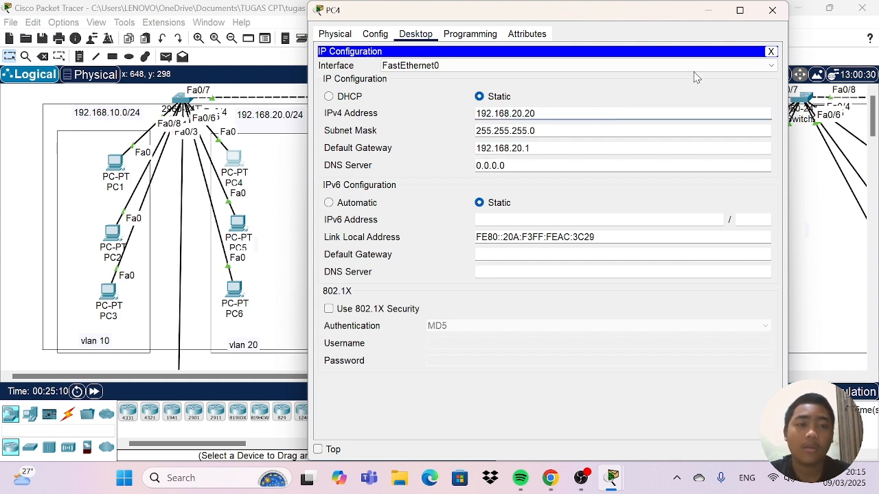
click(771, 11)
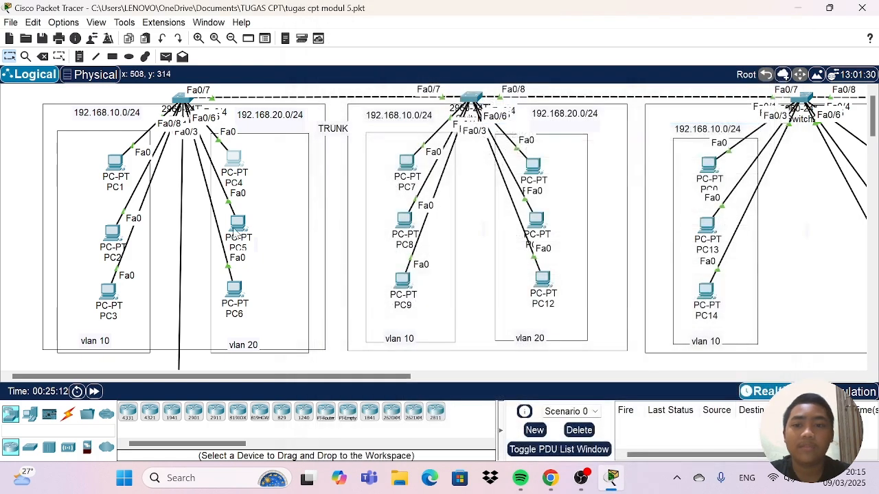
Paste 192.168.20.1 as the default gateway in the IP configuration of PC5 in VLAN 20.
click(237, 225)
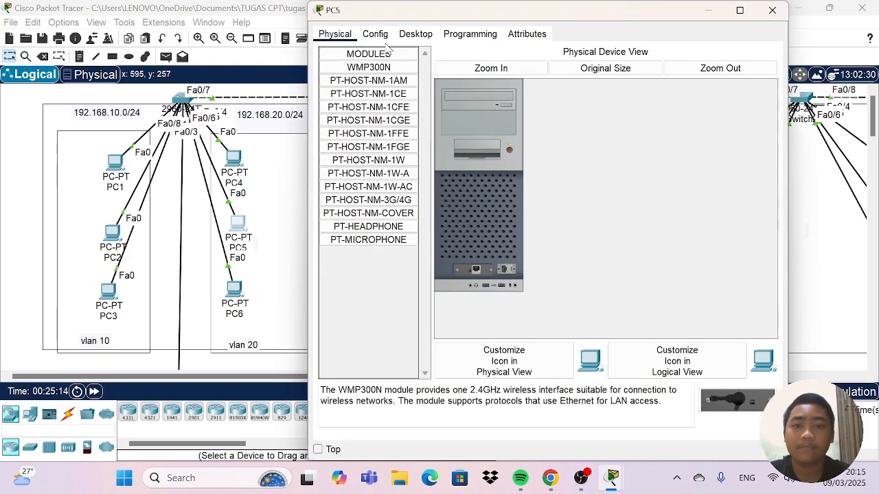
click(412, 33)
click(374, 66)
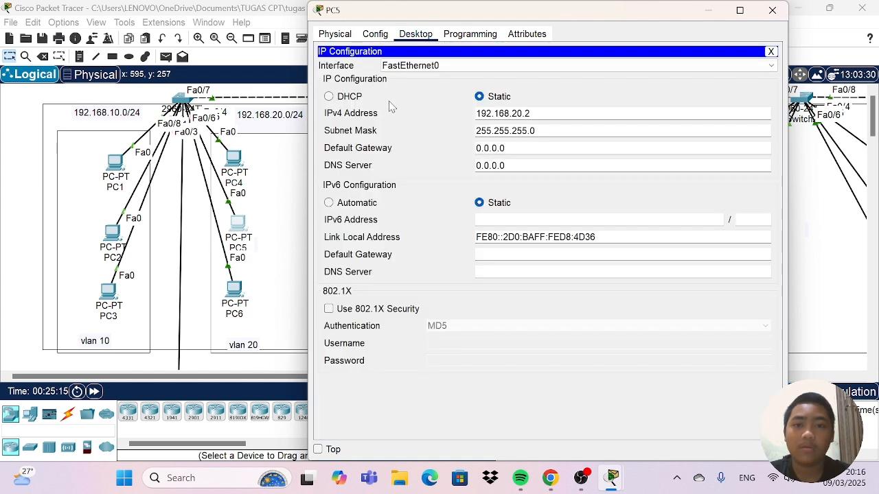
drag(507, 149, 448, 146)
key(BackSpace)
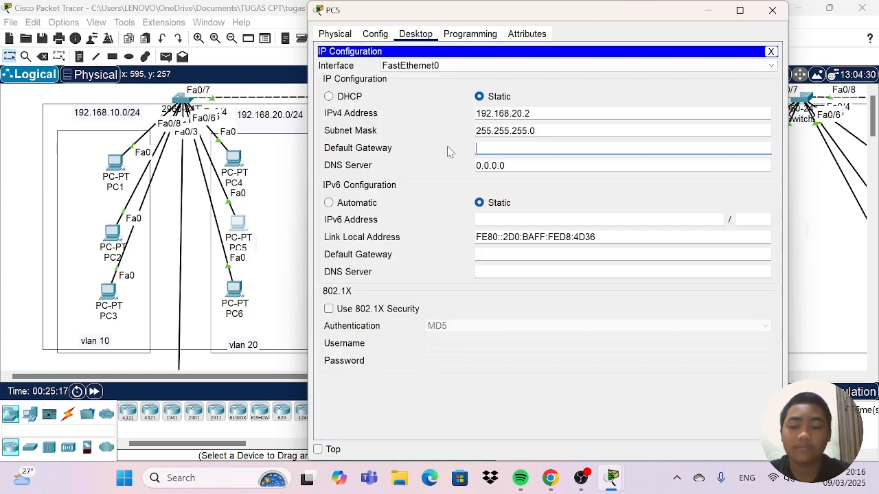
key(ctrl+v)
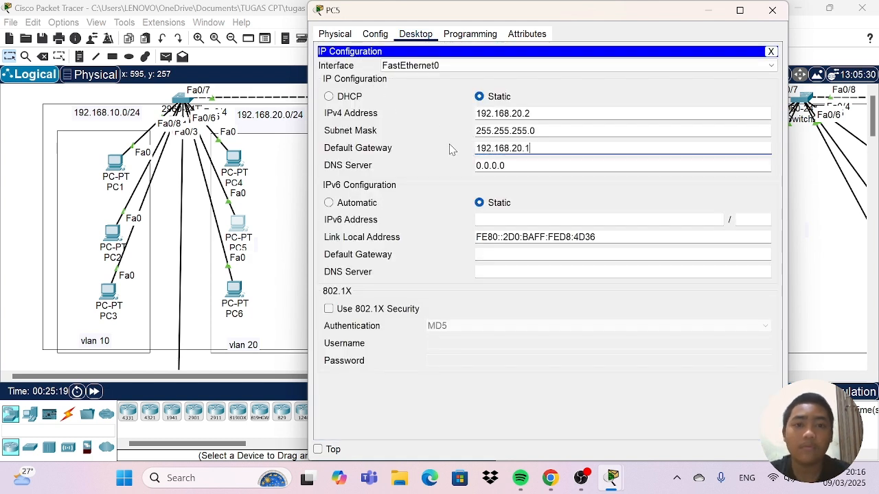
click(772, 9)
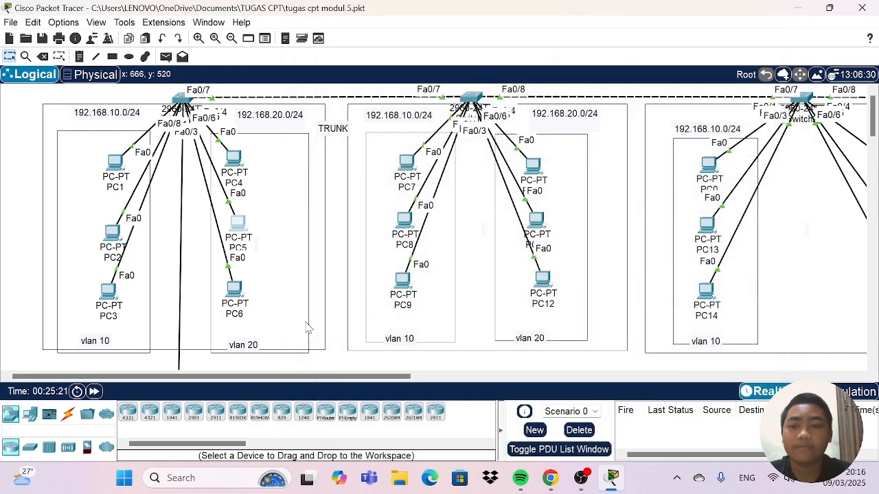
Paste 192.168.20.1 as the default gateway in the IP configuration of PC6 in VLAN 20.
click(234, 290)
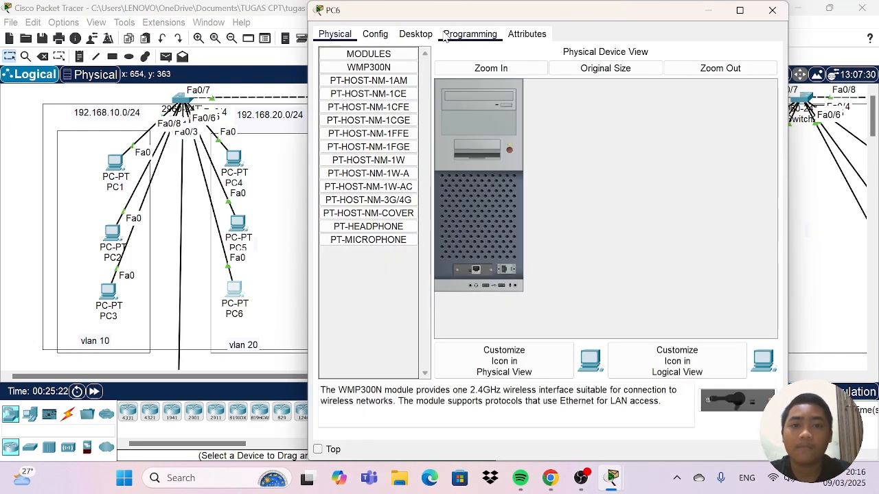
click(415, 33)
click(376, 74)
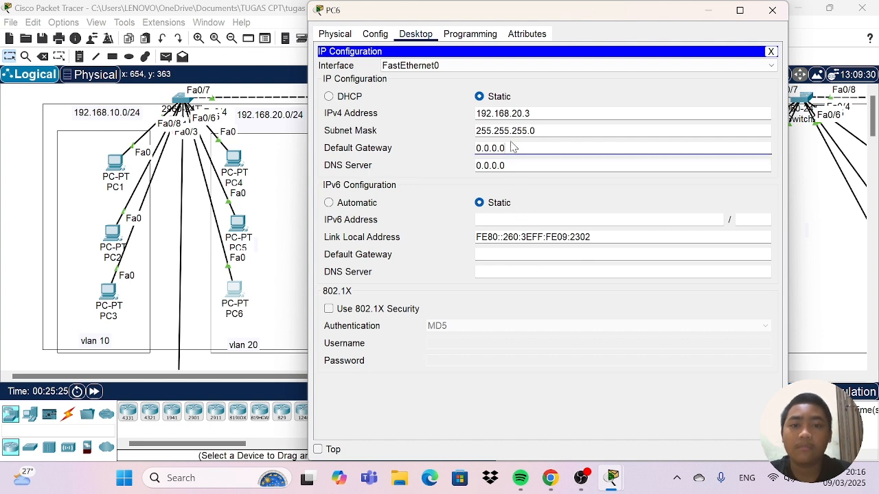
drag(514, 147, 441, 146)
key(BackSpace)
key(ctrl+v)
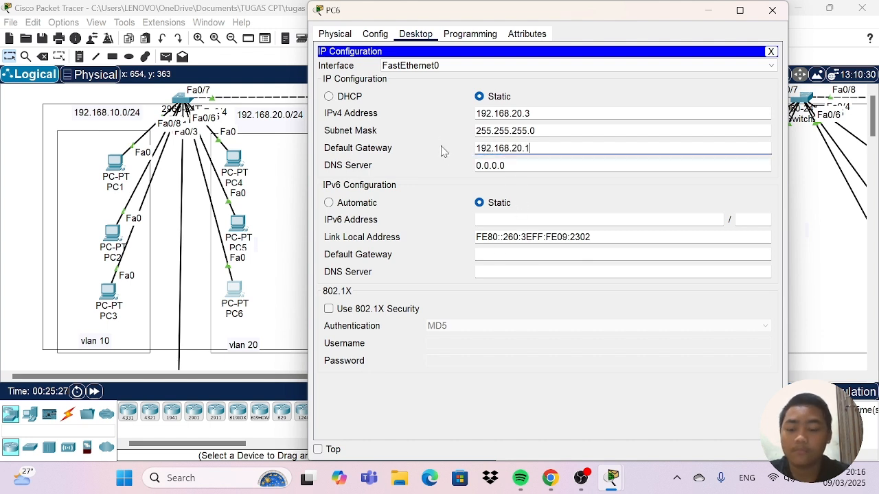
click(772, 11)
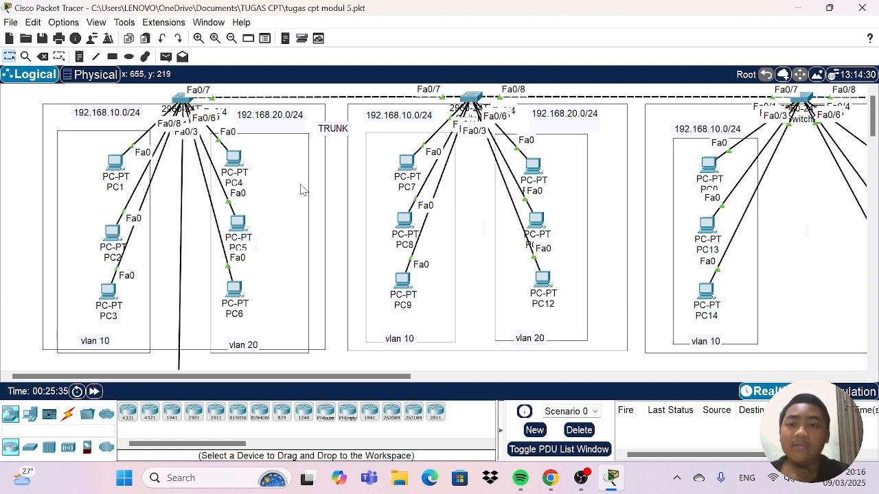
scroll(300, 191, down, 3)
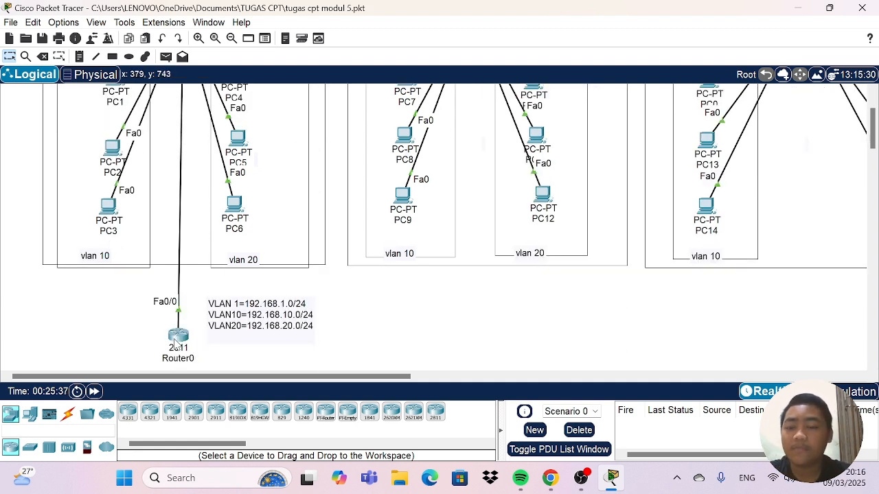
scroll(183, 340, up, 3)
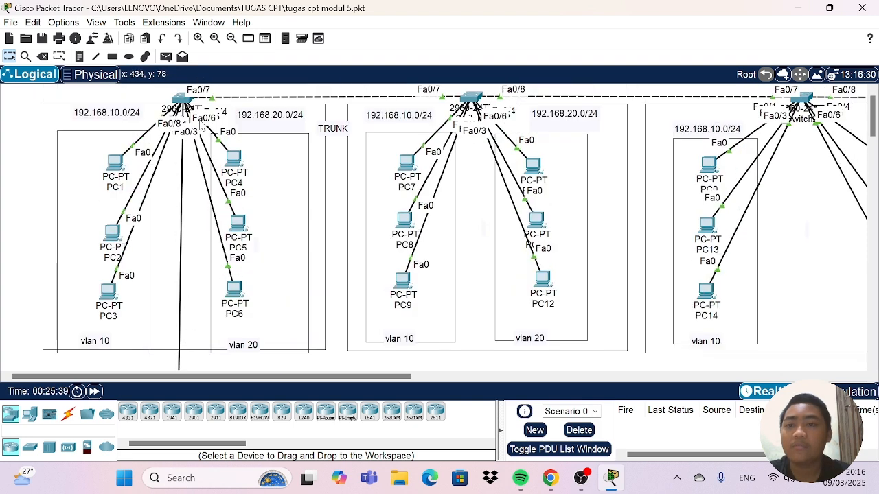
Reposition Router0 between the VLAN 10 and VLAN 20 boxes, at the lower border of the first switch's group.
scroll(197, 218, down, 4)
scroll(197, 218, up, 4)
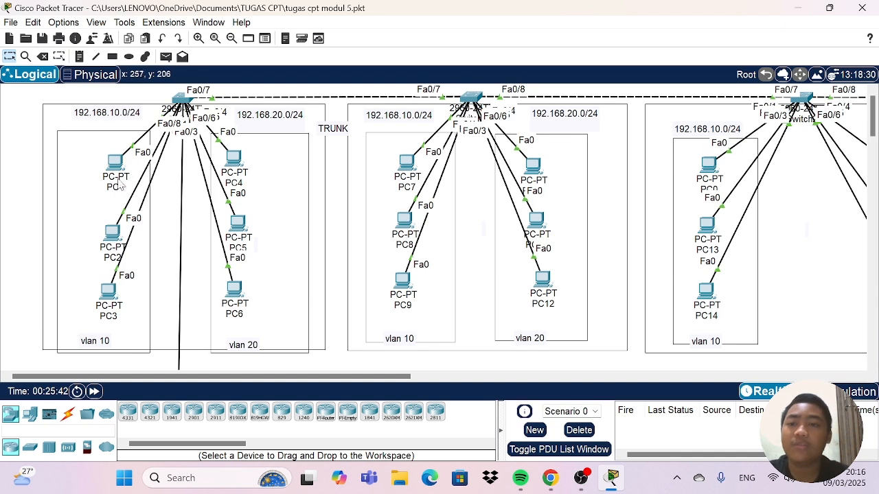
scroll(225, 296, down, 3)
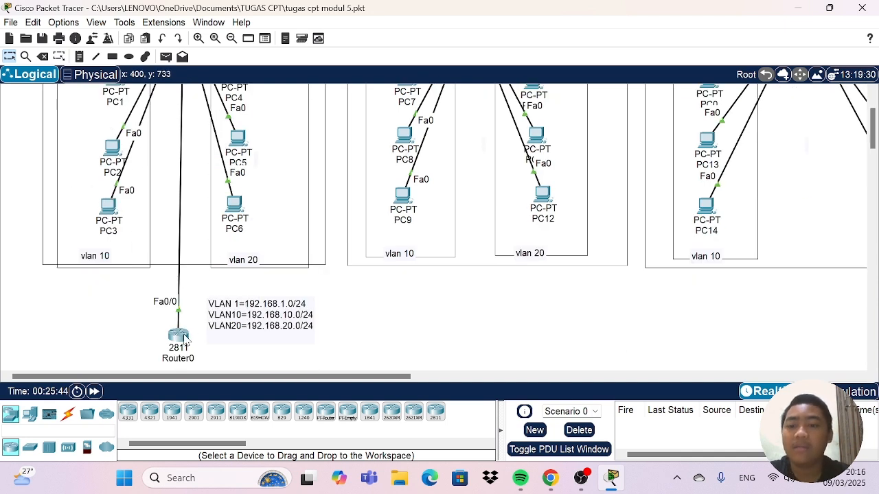
drag(182, 336, 182, 171)
scroll(186, 186, down, 4)
scroll(186, 189, up, 7)
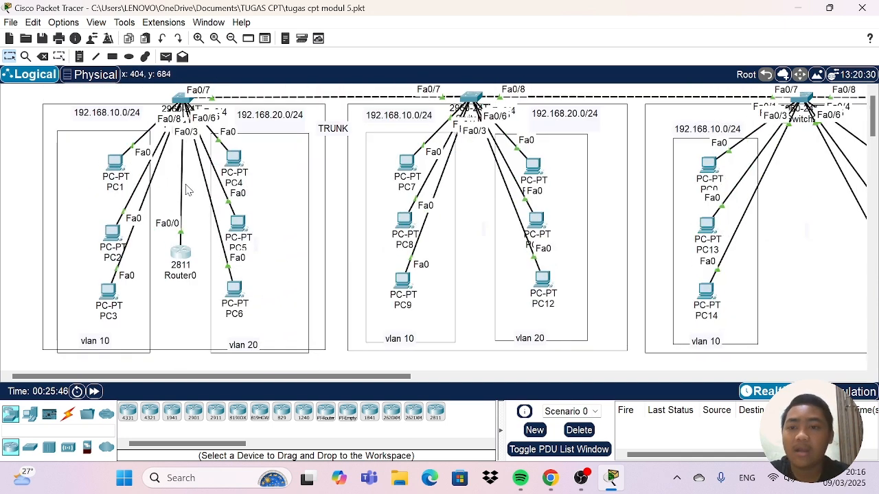
drag(184, 262, 174, 374)
scroll(198, 256, down, 5)
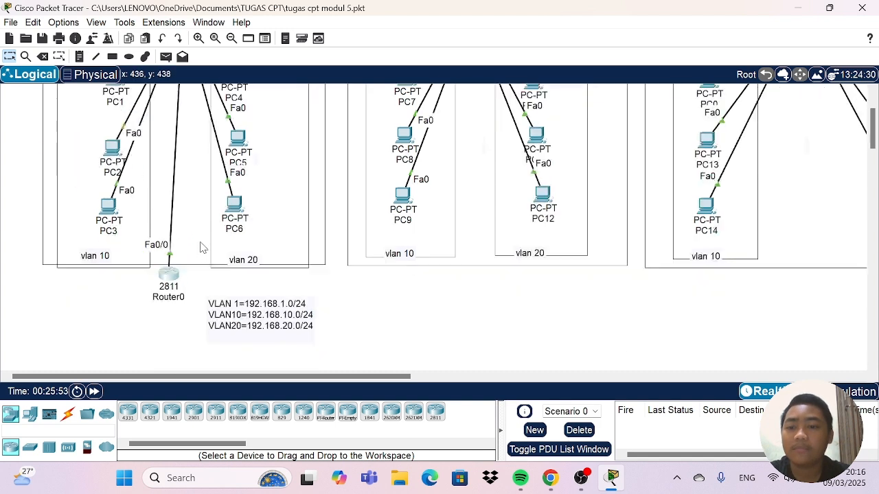
drag(170, 195, 171, 237)
scroll(182, 226, up, 5)
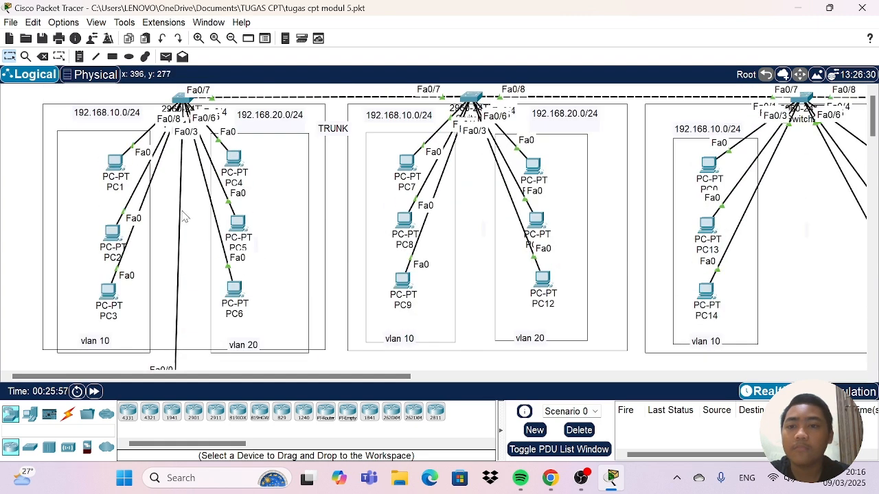
scroll(198, 275, down, 4)
drag(174, 279, 175, 76)
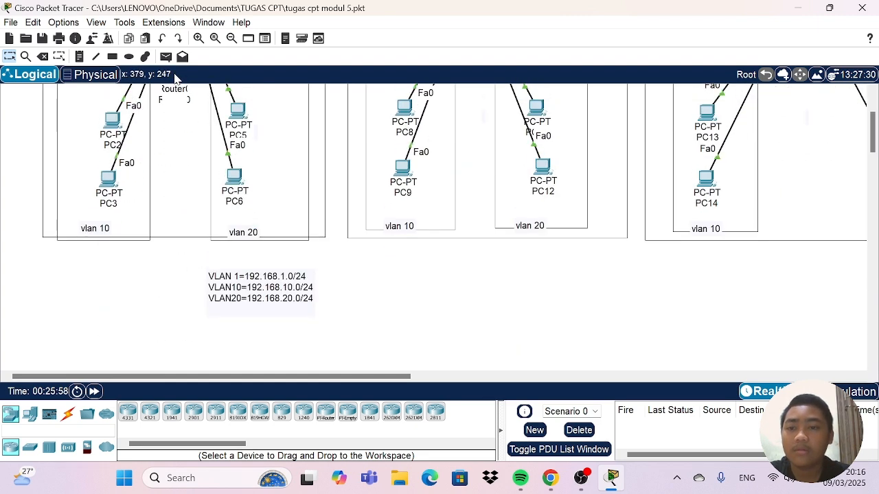
scroll(175, 141, up, 3)
drag(175, 201, 177, 357)
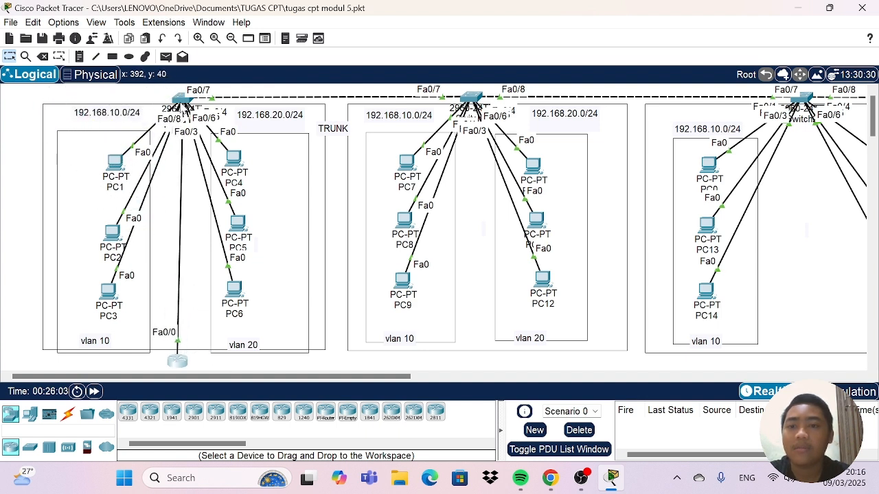
Open the command line of Switch0 in the first group and enter global configuration mode with en and conf t.
click(182, 102)
click(403, 34)
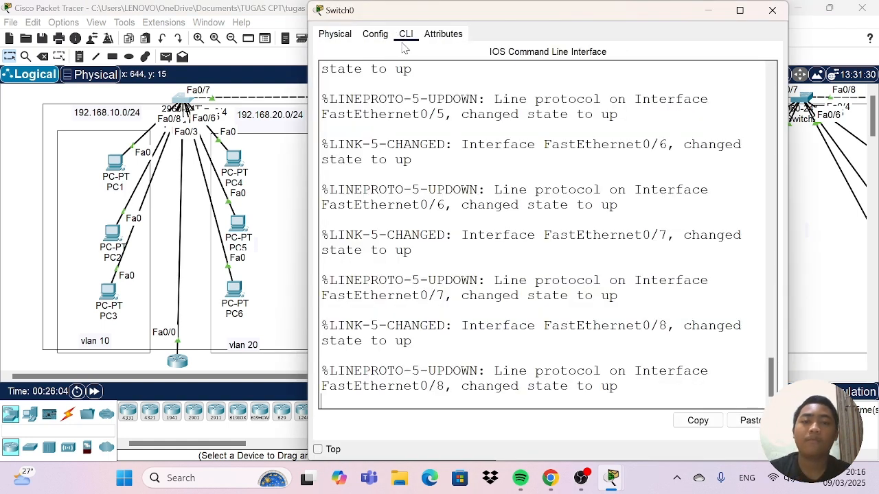
key(Return)
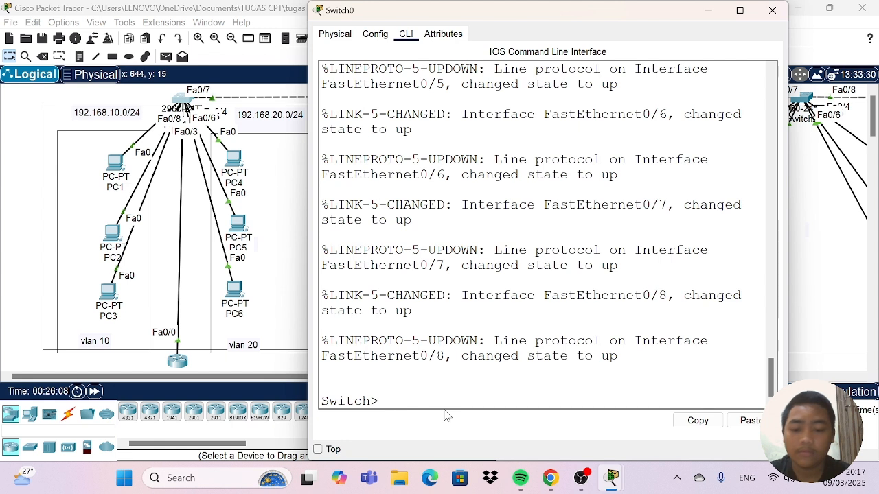
text(en)
key(Return)
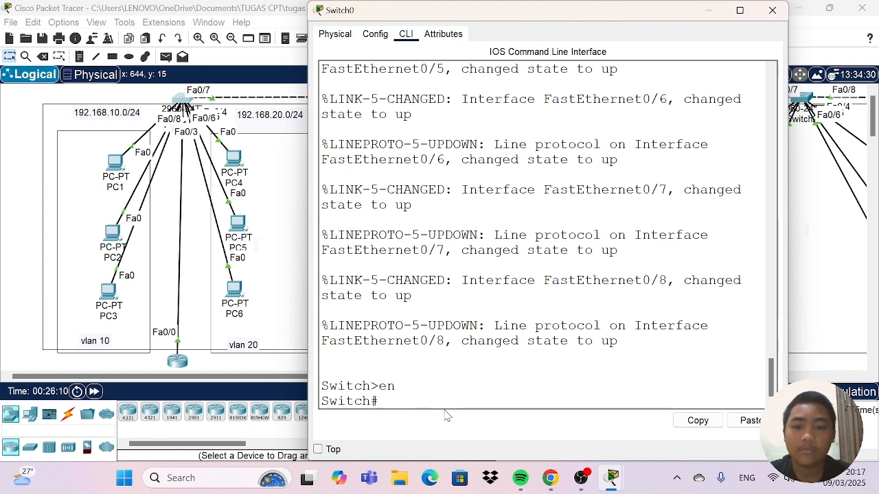
text(con)
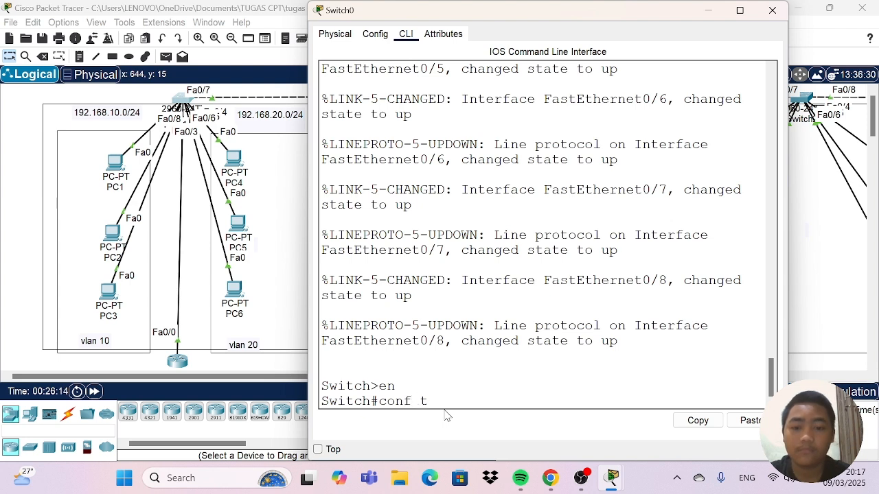
text(f t)
key(Return)
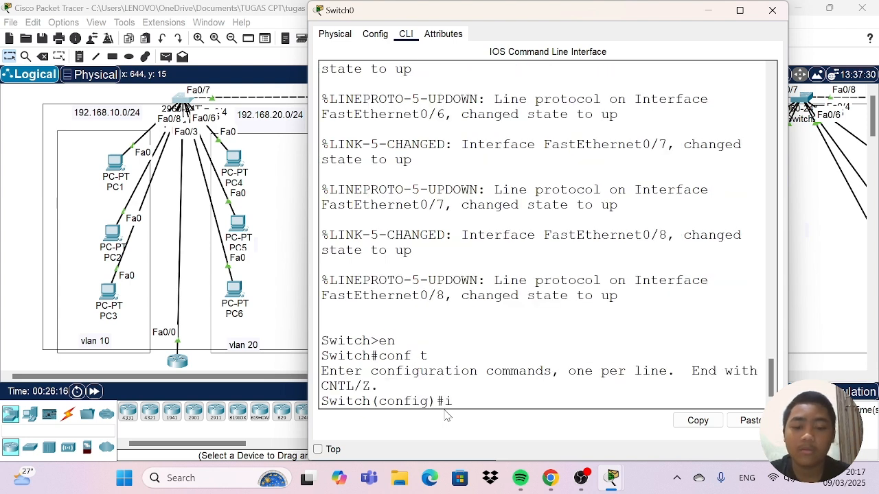
Configure Switch0's interface fa0/8 with switchport mode trunk and close the switch's window.
text(int g)
key(BackSpace)
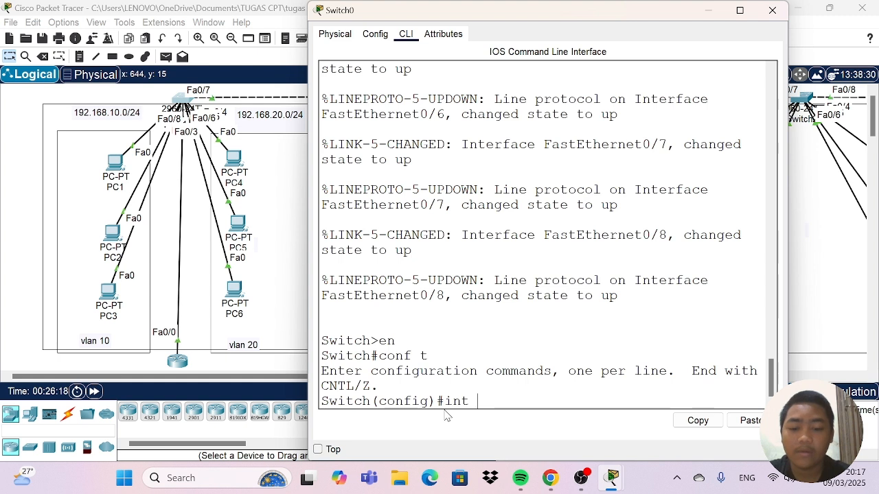
text(fa0/)
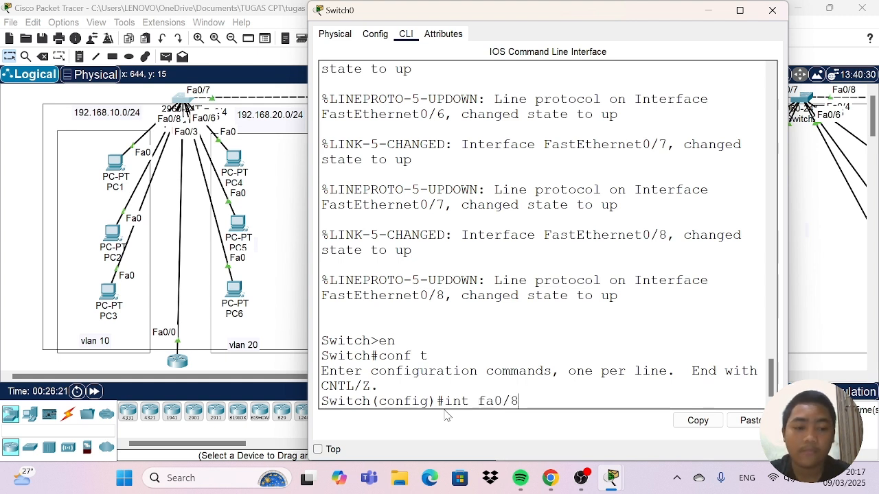
text(8)
key(Return)
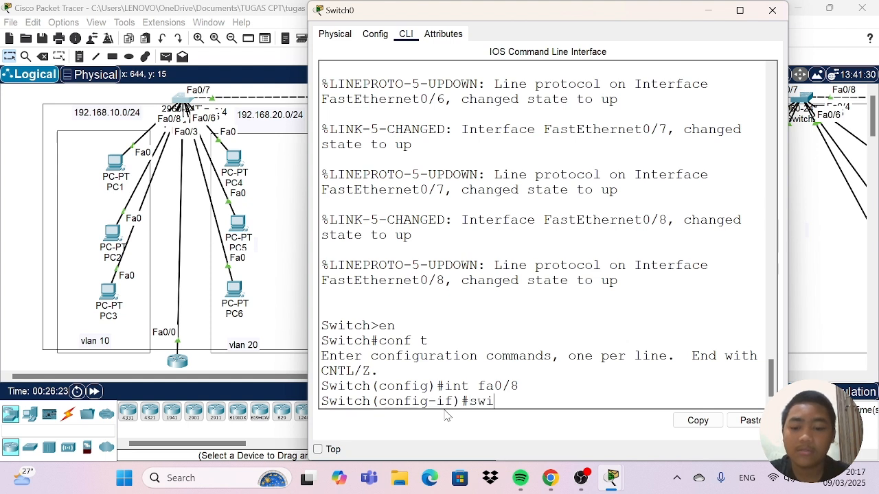
text(switc)
key(Tab)
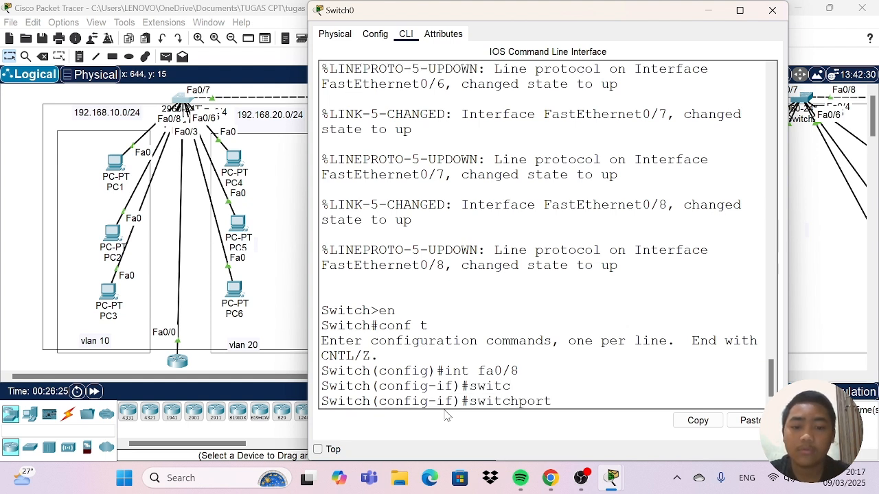
text(mode t)
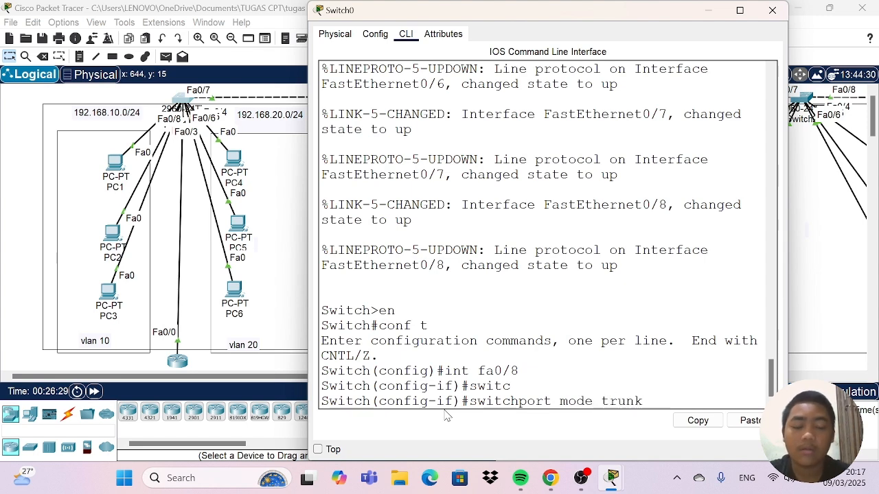
text(runk)
key(Return)
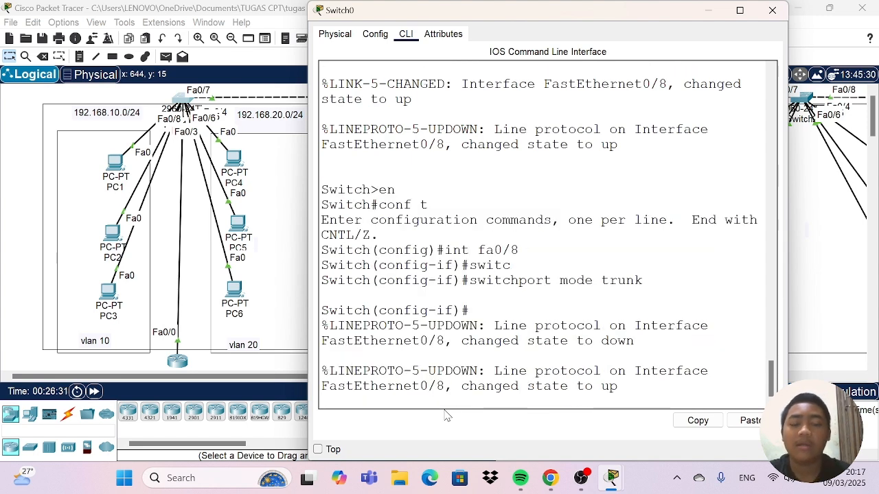
key(Return)
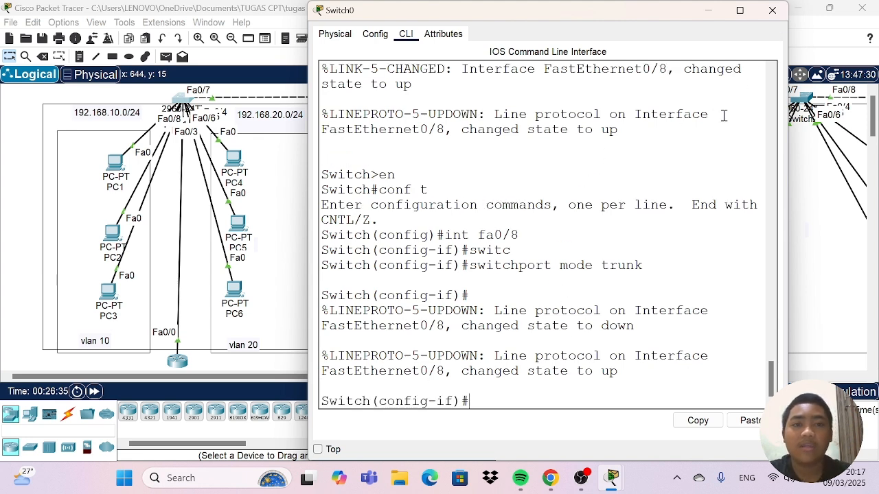
click(773, 10)
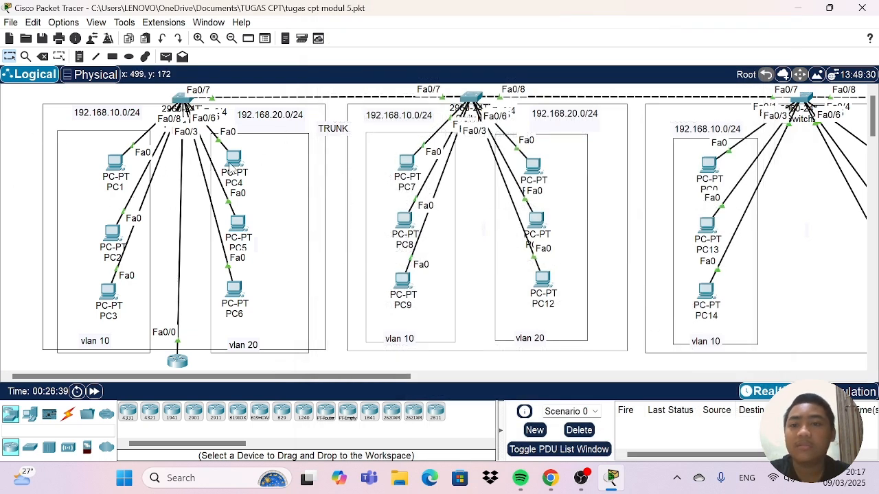
Send three simple PDUs from PC1 to PC4 to test connectivity between VLAN 10 and VLAN 20.
click(166, 57)
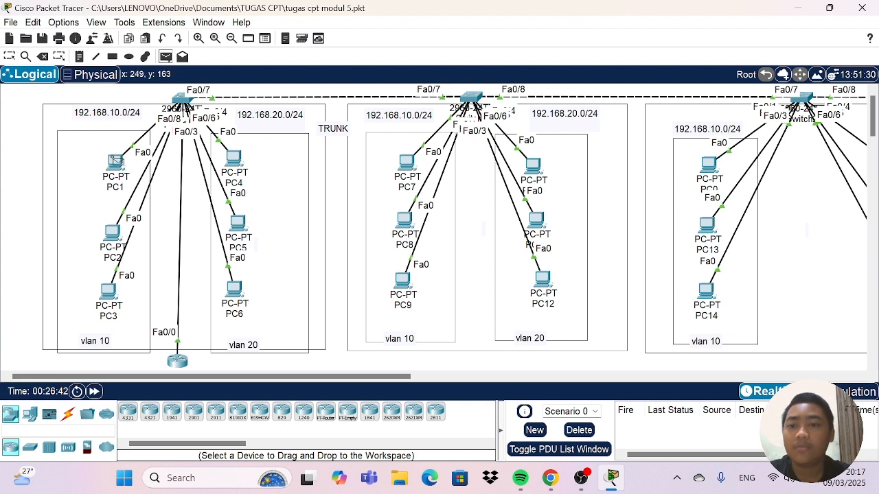
click(116, 162)
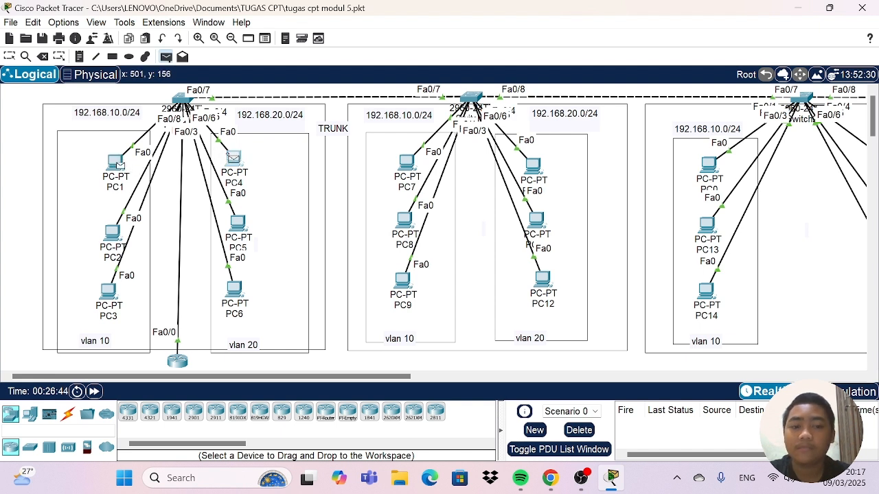
click(234, 159)
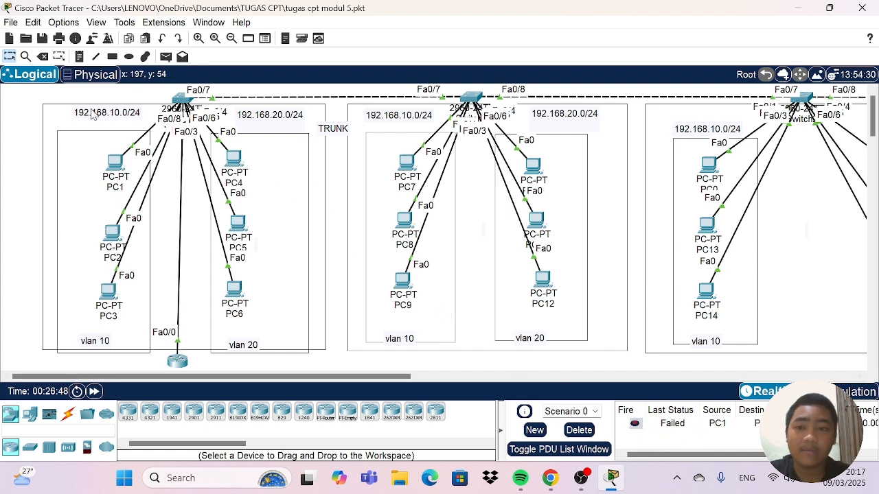
click(166, 58)
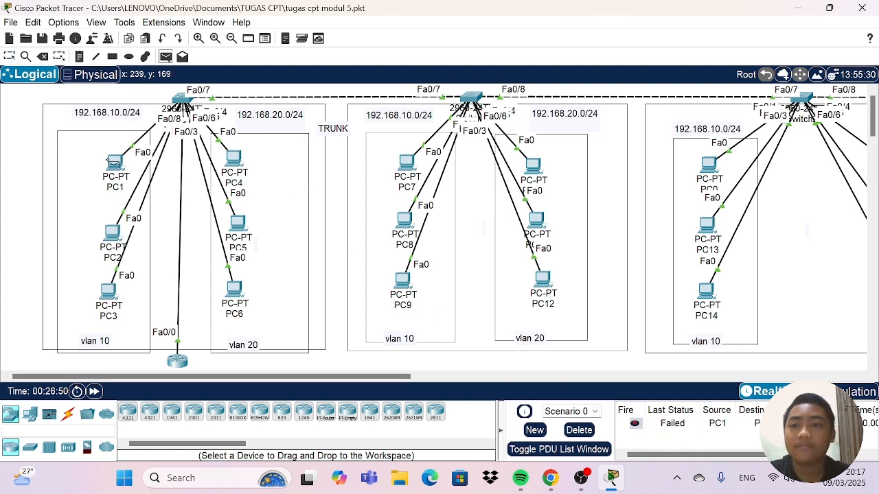
click(115, 163)
click(233, 157)
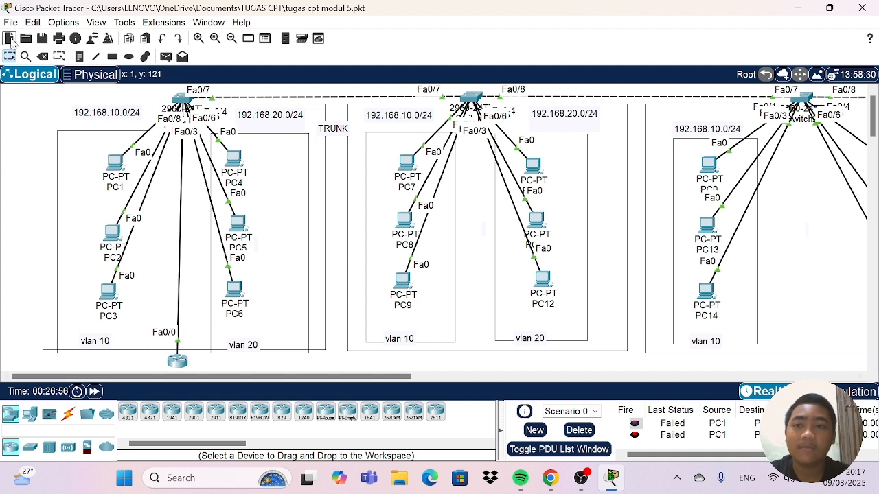
click(166, 56)
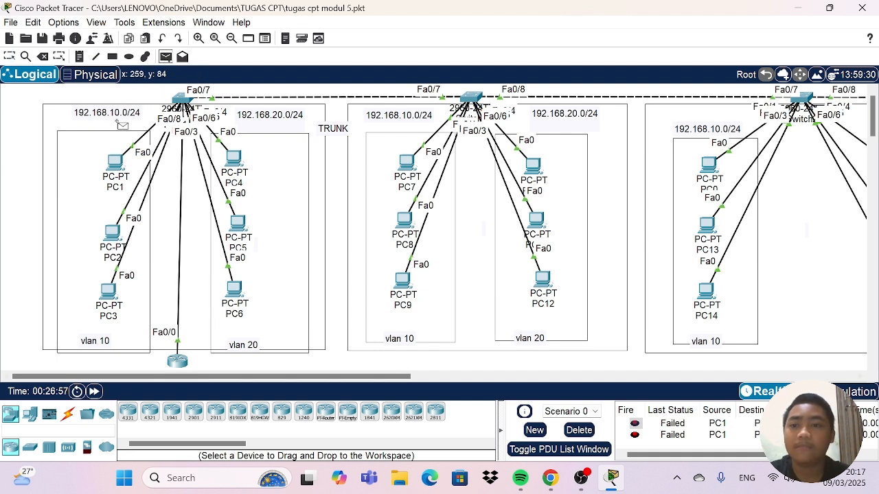
click(114, 161)
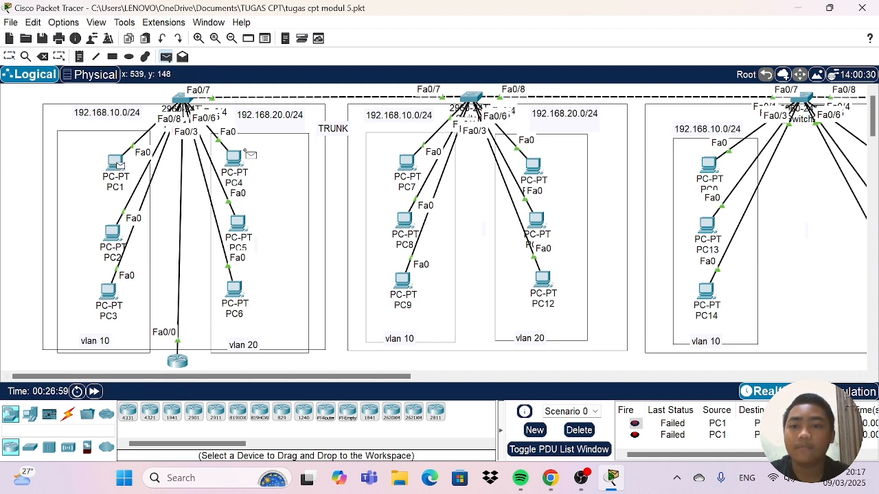
click(233, 158)
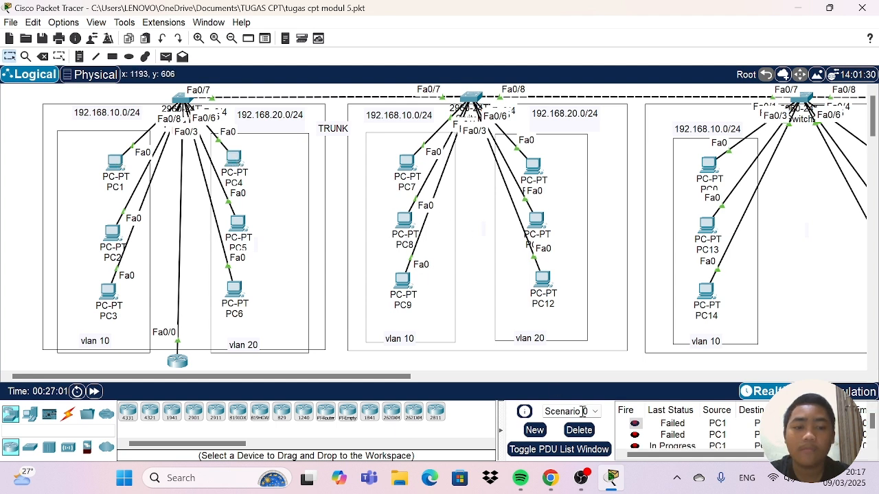
Review the status of the test PDUs and delete Scenario 0's entries.
scroll(741, 439, down, 1)
scroll(742, 438, up, 1)
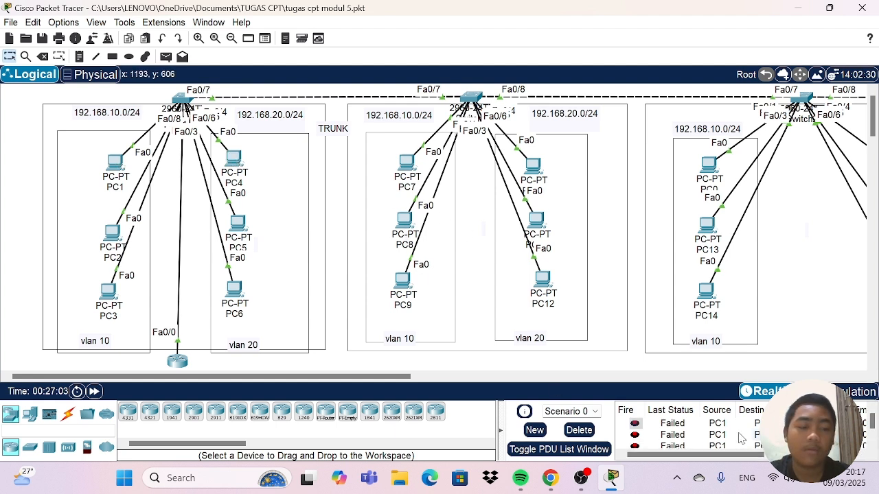
scroll(741, 439, down, 1)
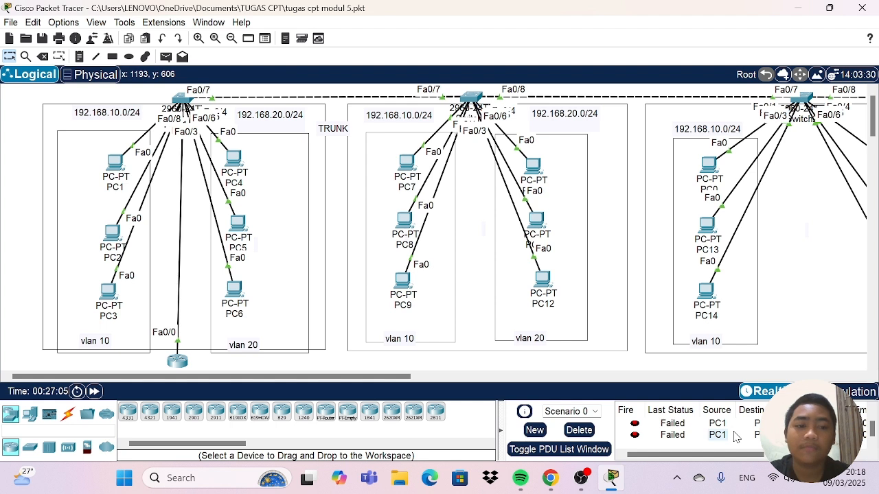
scroll(736, 437, up, 1)
scroll(736, 436, down, 1)
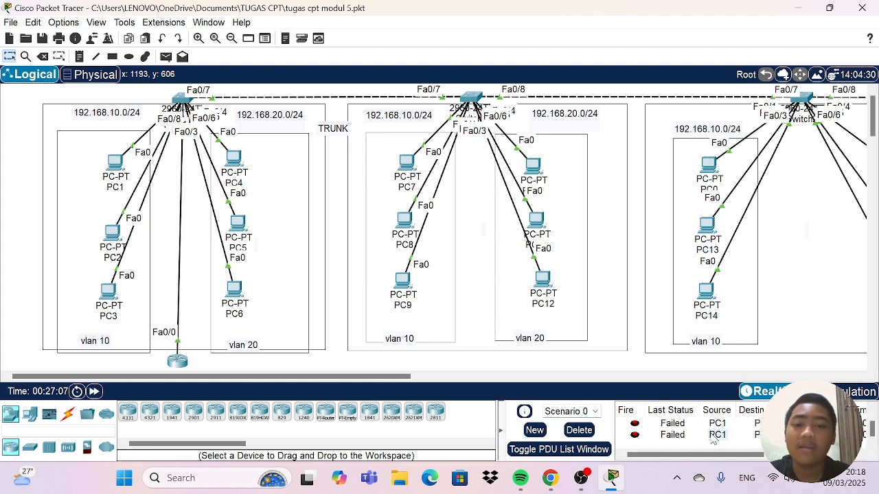
click(578, 430)
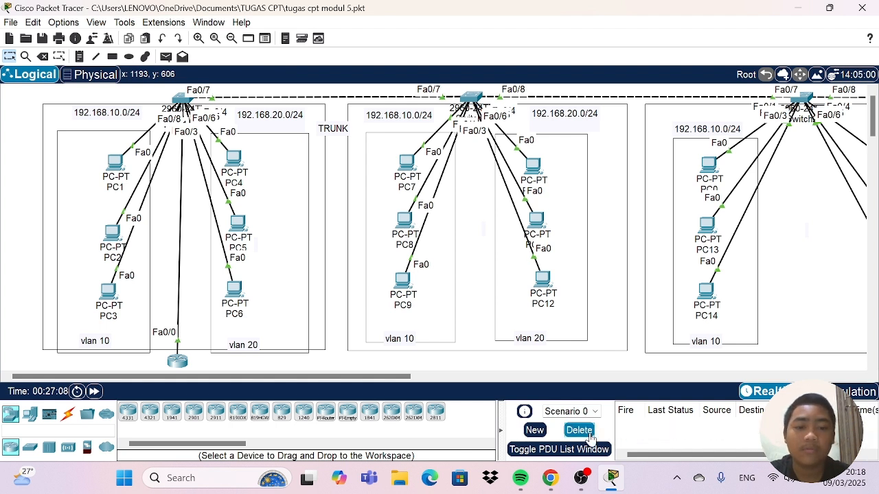
Set PC7's default gateway to 192.168.10.1 in its IP configuration and close the PC's window.
click(402, 165)
click(415, 36)
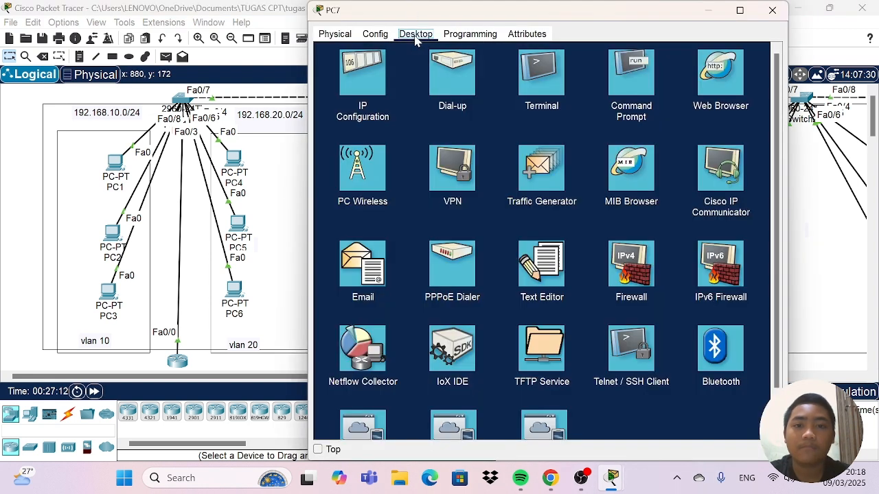
click(373, 76)
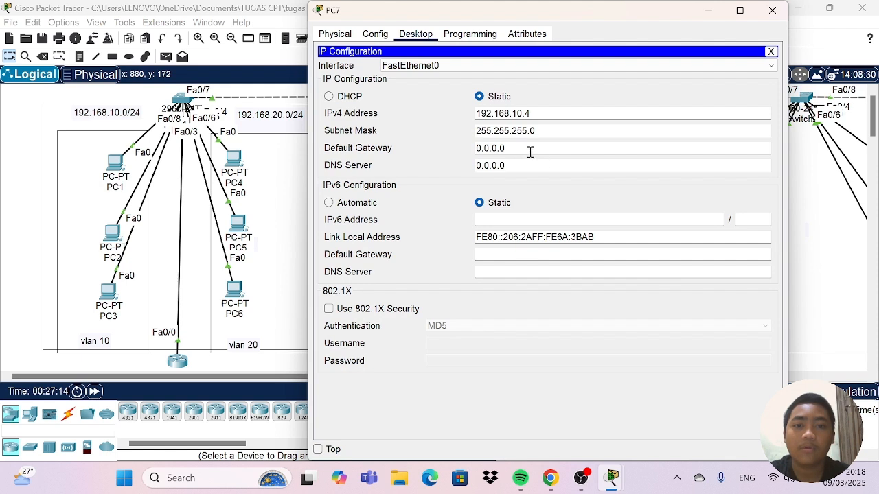
drag(528, 150, 450, 150)
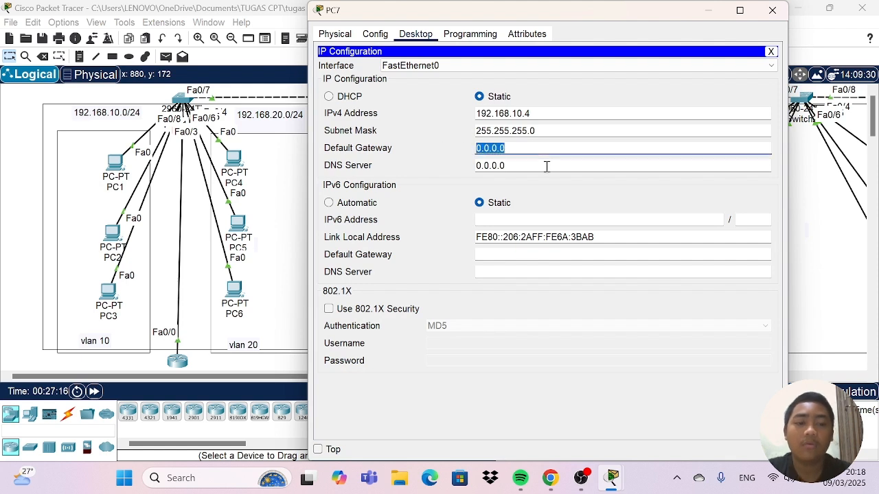
key(BackSpace)
text(192.)
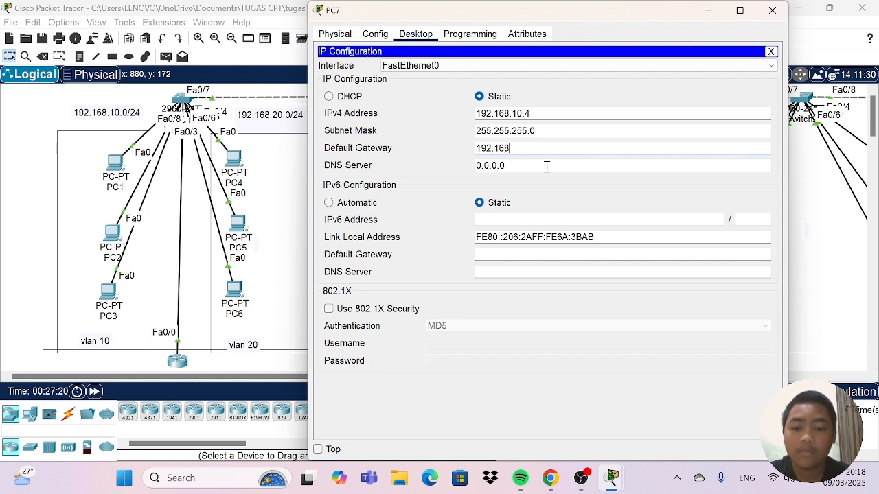
text(168.10.1)
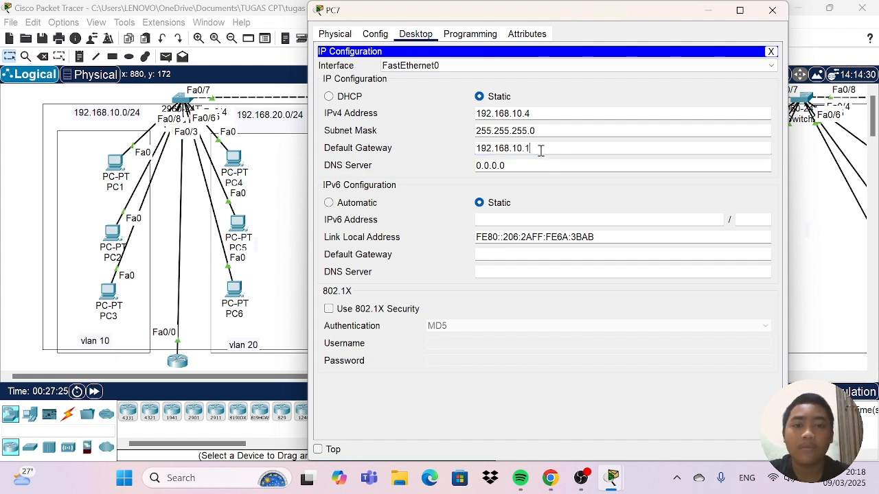
drag(541, 147, 457, 154)
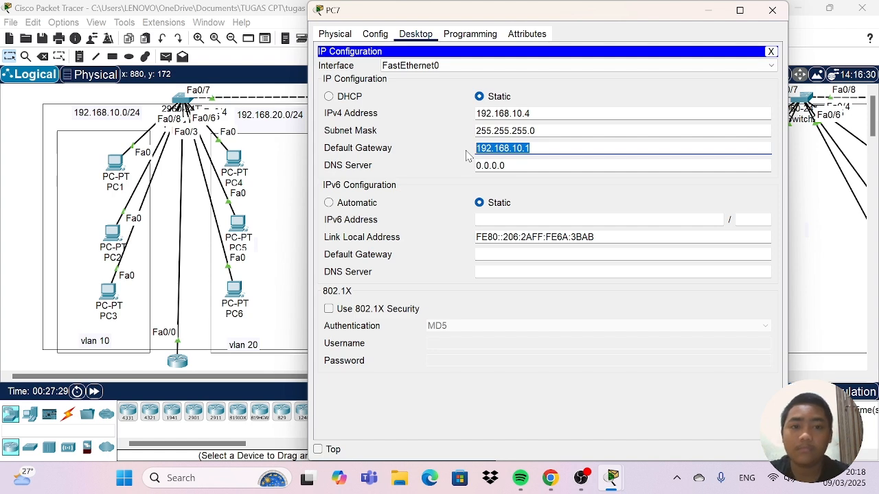
click(772, 11)
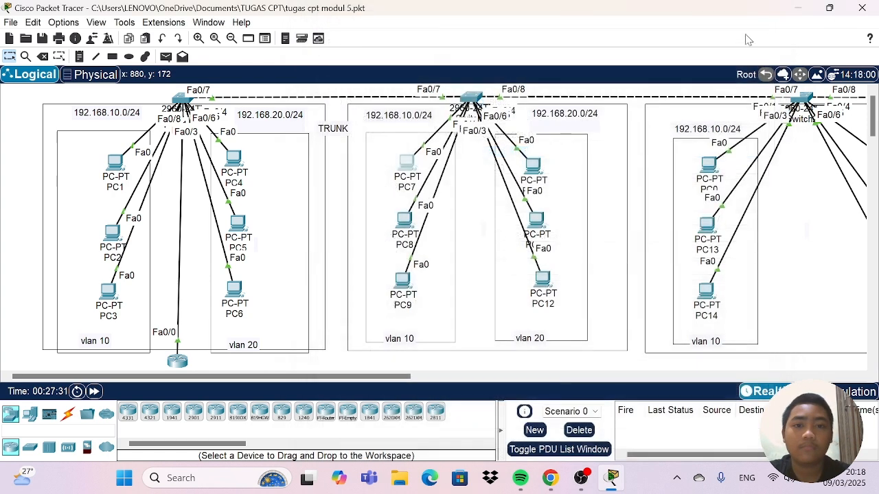
Set PC10's default gateway to 192.168.20.1 in its IP configuration and close the PC's window.
click(534, 166)
click(426, 119)
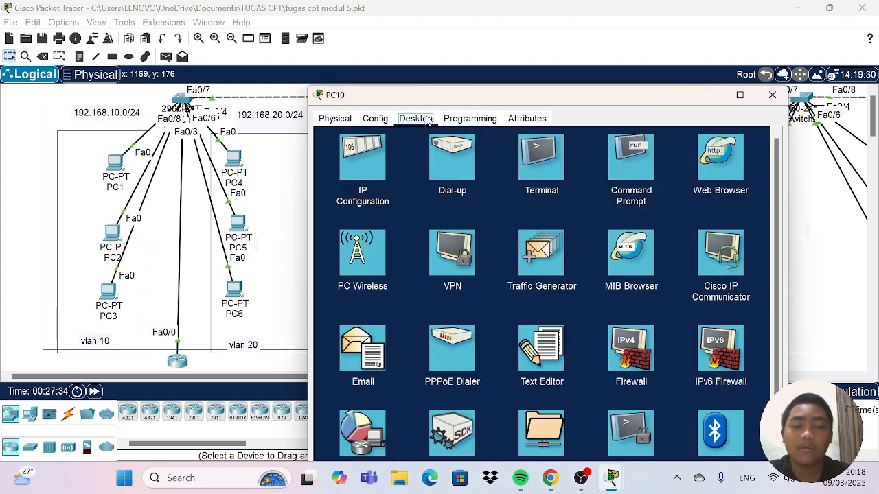
click(363, 160)
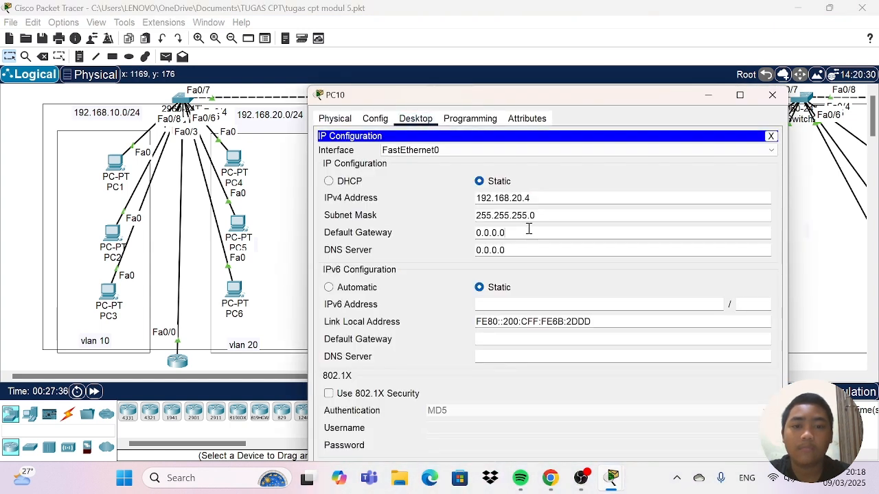
mouse_move(529, 229)
mouse_down()
mouse_move(467, 237)
mouse_move(463, 230)
mouse_move(538, 230)
mouse_up()
key(BackSpace)
key(BackSpace)
key(BackSpace)
key(BackSpace)
key(BackSpace)
key(BackSpace)
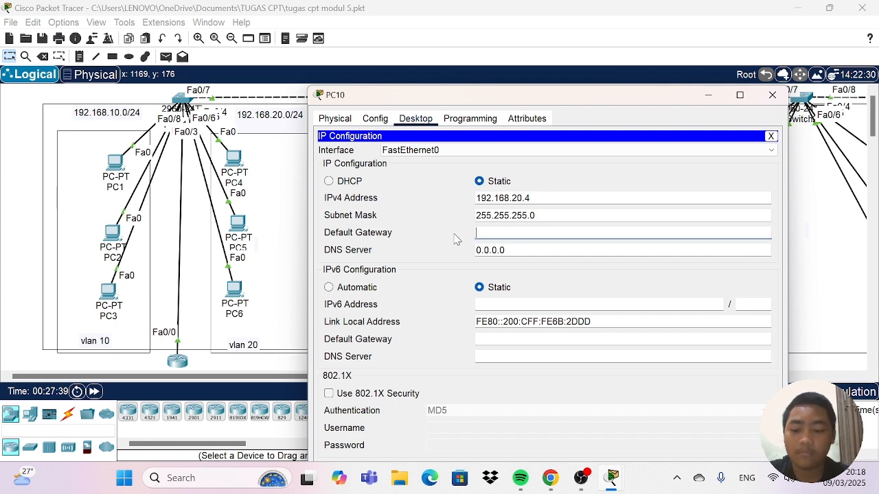
text(192.168.10.1)
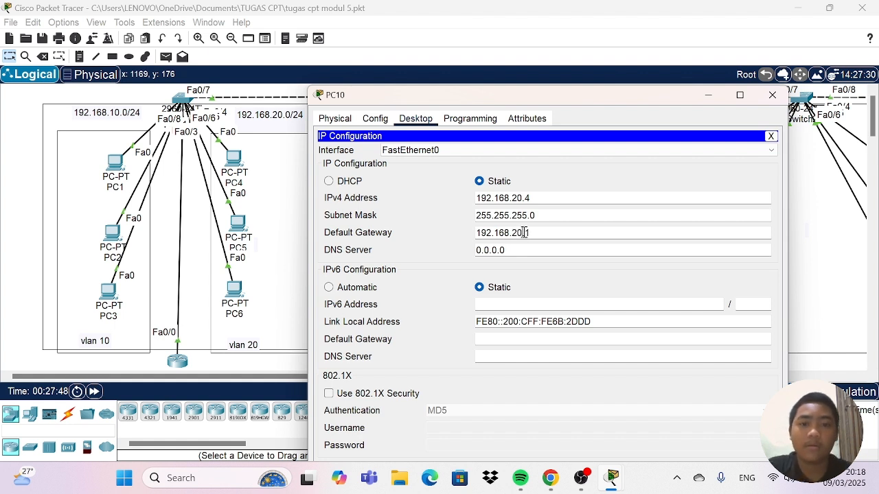
click(523, 233)
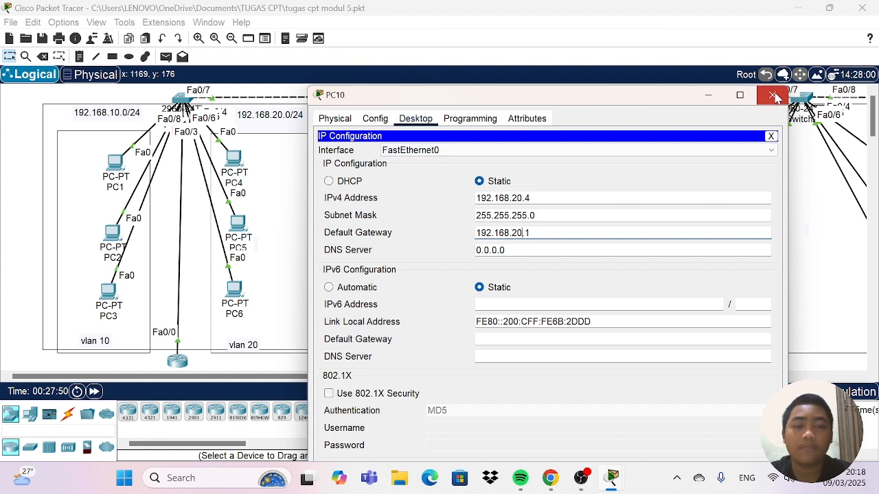
click(773, 95)
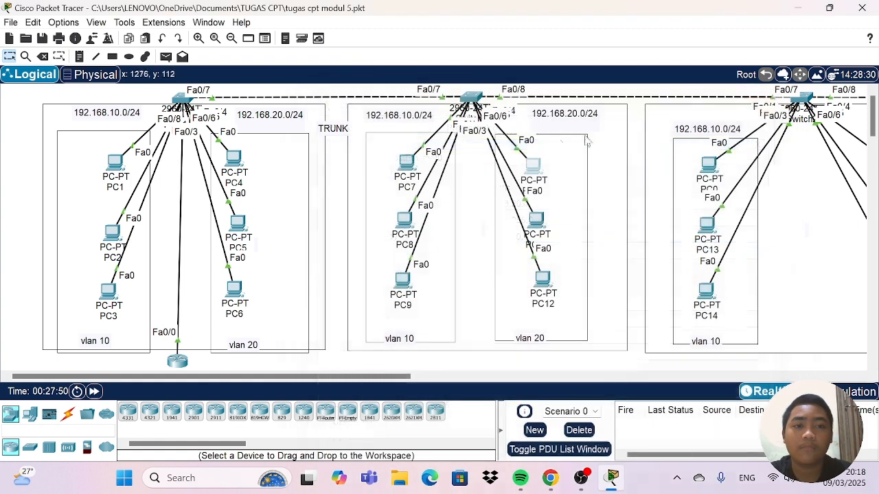
Send two simple PDUs from PC7 to PC10 to test connectivity between VLAN 10 and VLAN 20.
click(165, 57)
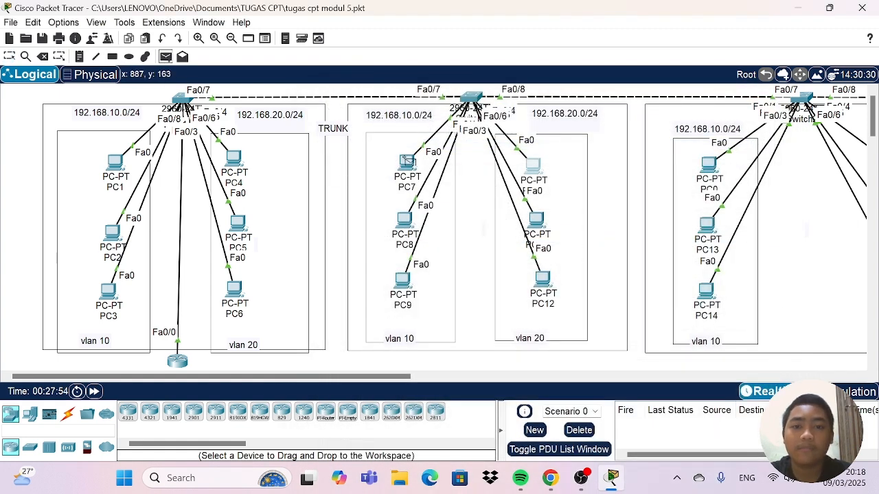
click(408, 162)
click(536, 164)
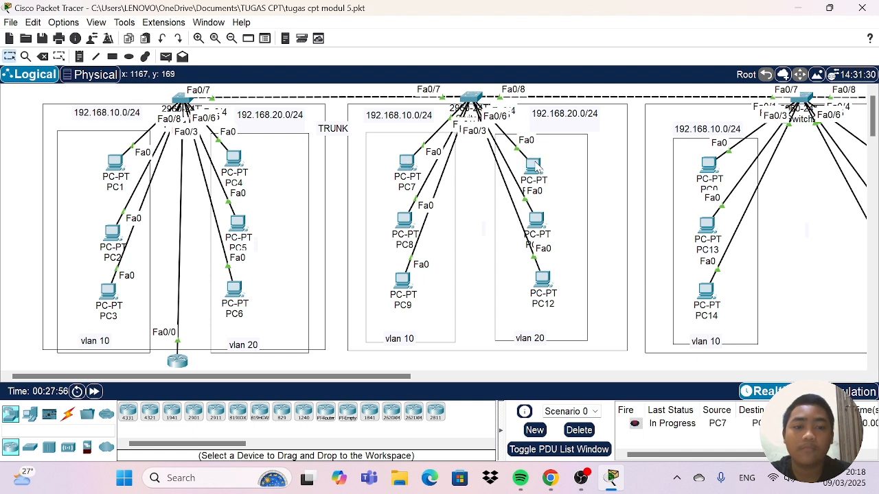
click(169, 58)
click(405, 161)
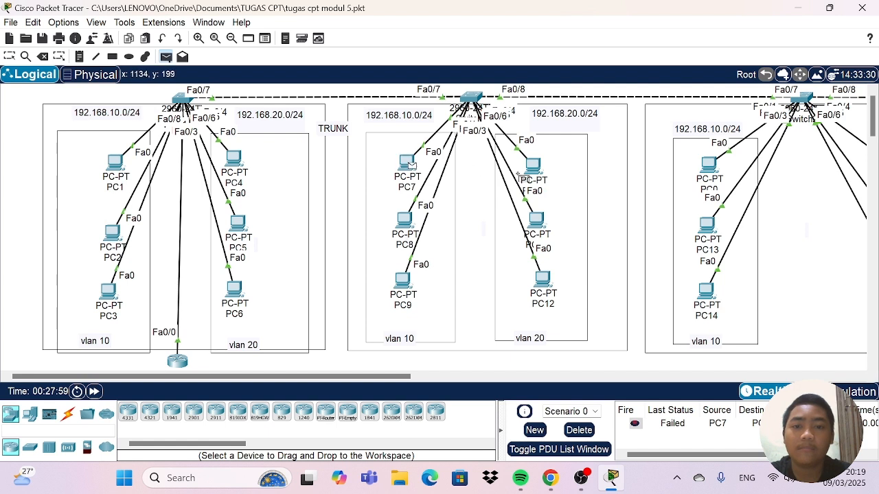
click(532, 165)
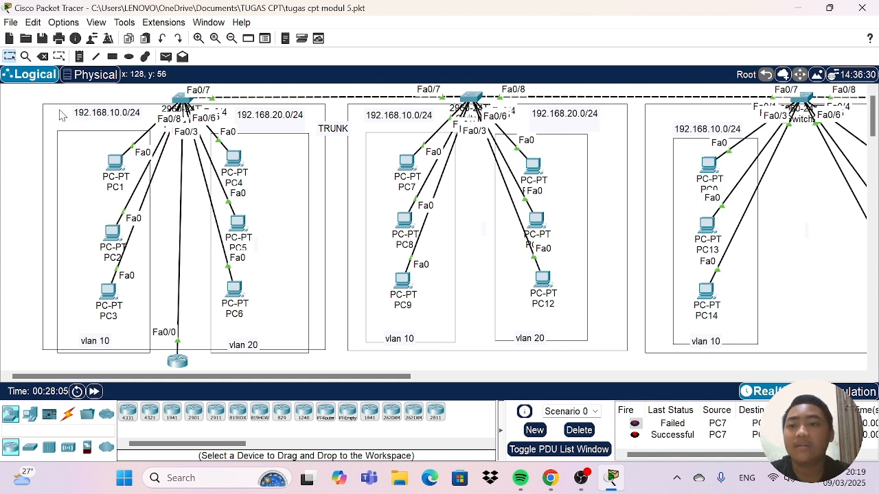
Open PC1's IP configuration to examine its IPv4 address and default gateway.
drag(33, 99, 104, 116)
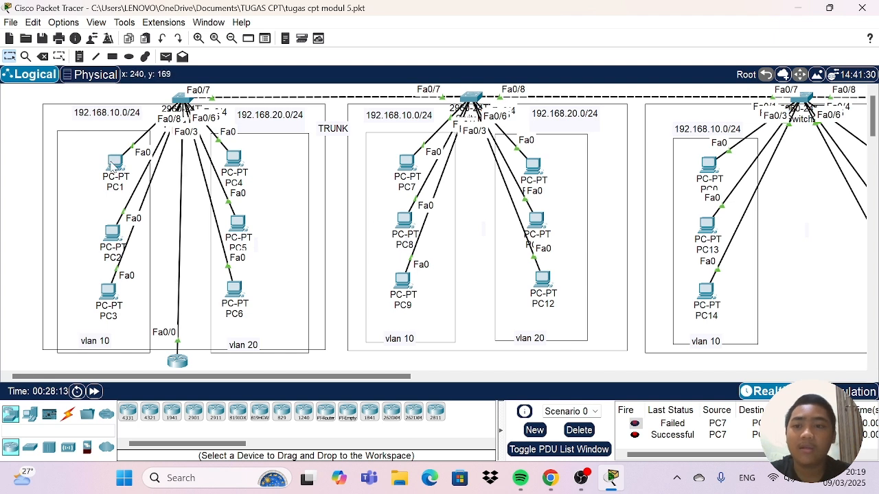
click(114, 162)
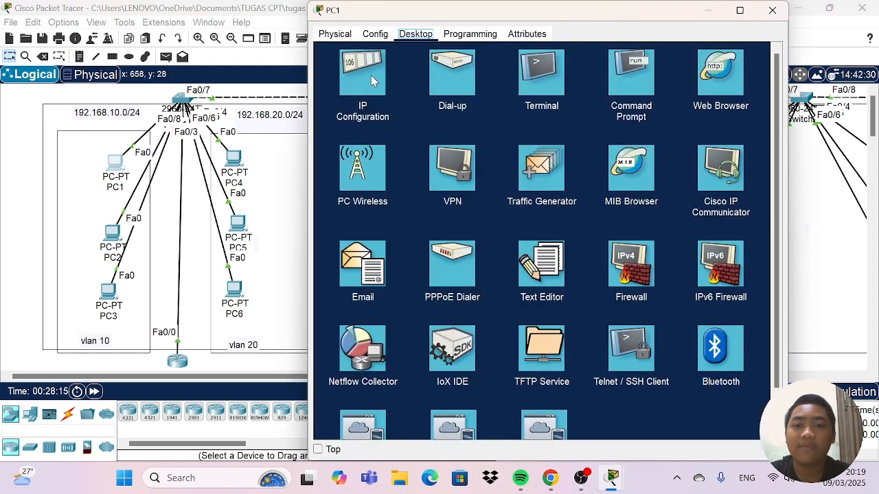
click(372, 77)
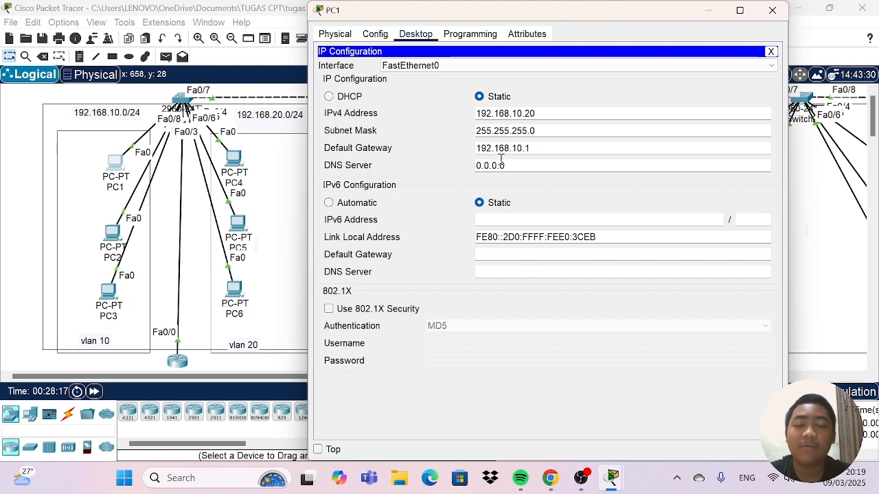
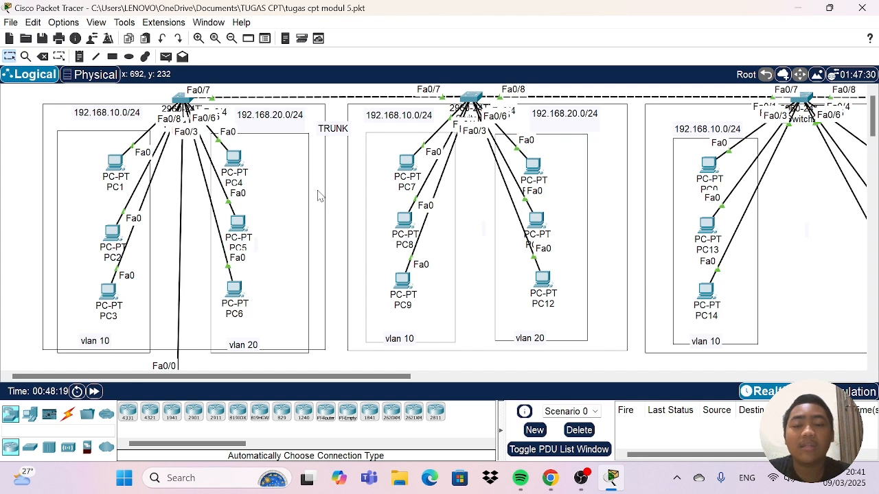
Open Router0's command line and enter global configuration mode with en and conf t.
scroll(328, 192, down, 3)
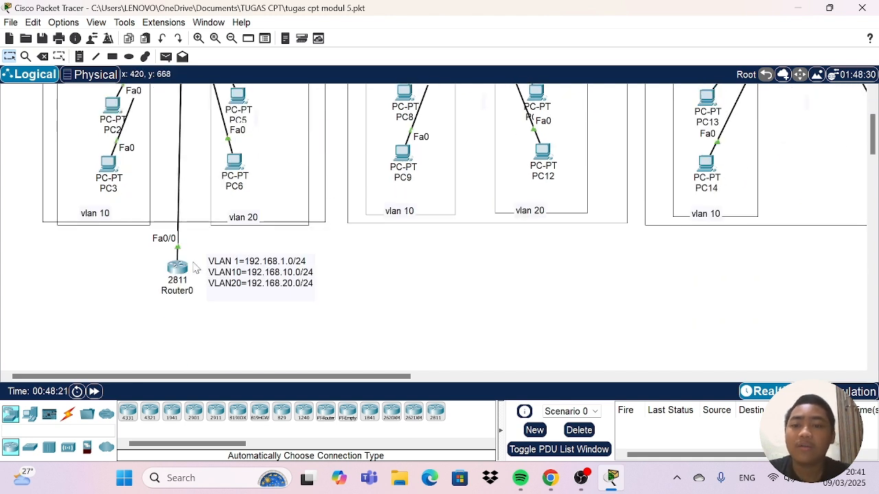
click(177, 268)
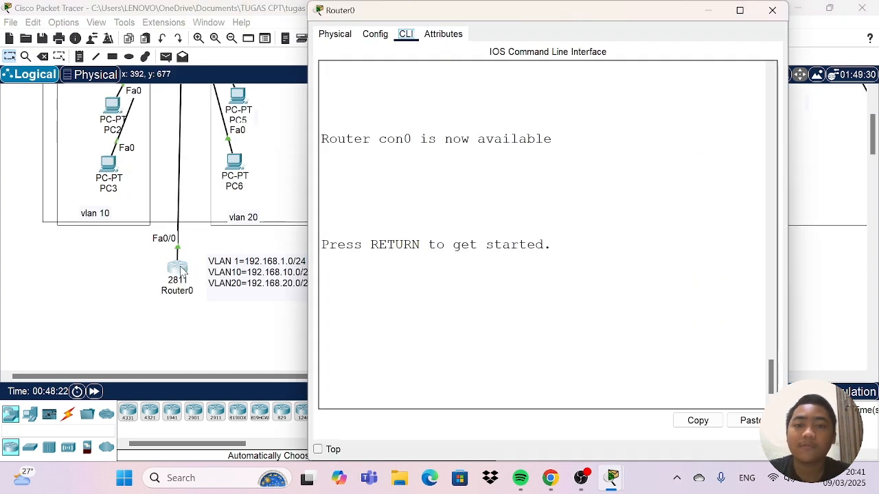
click(452, 273)
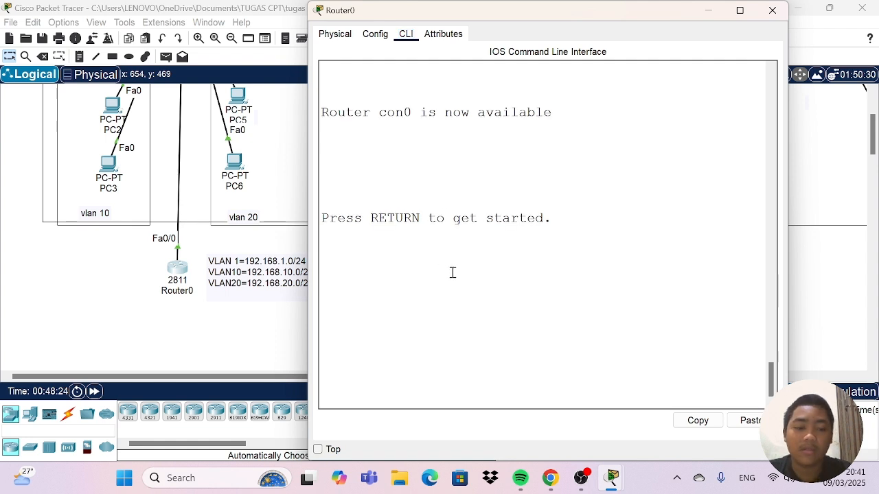
key(Return)
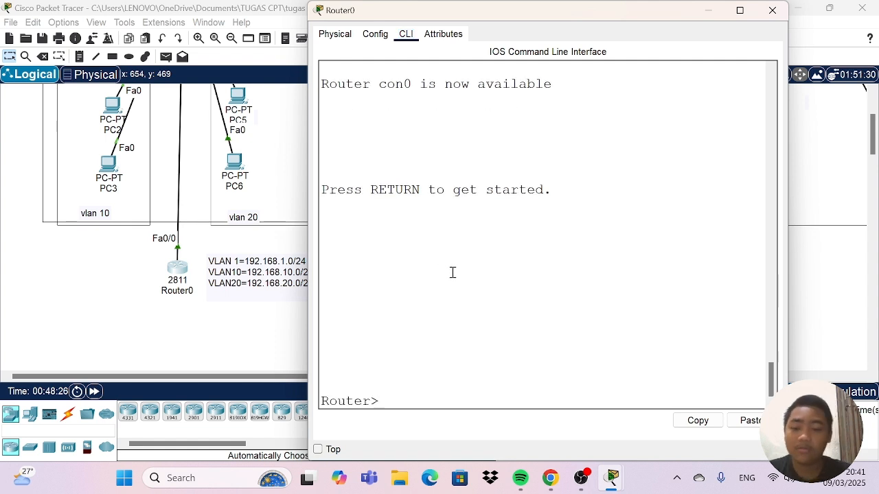
text(en)
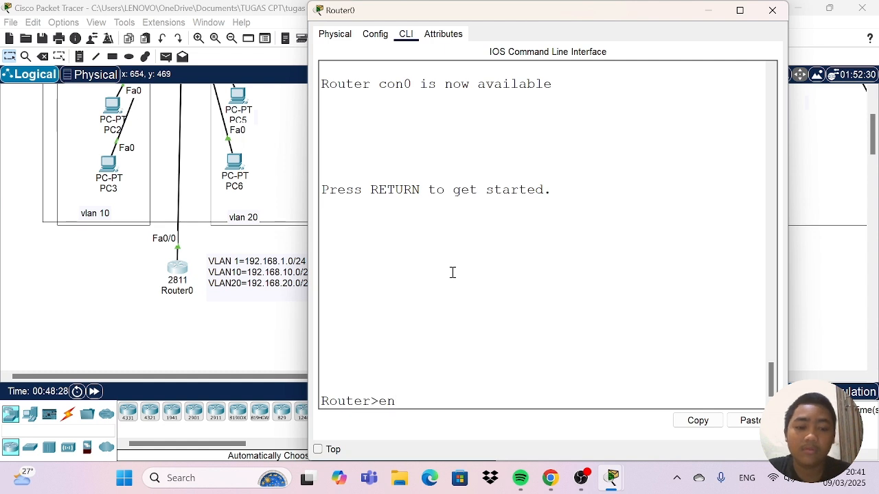
key(Return)
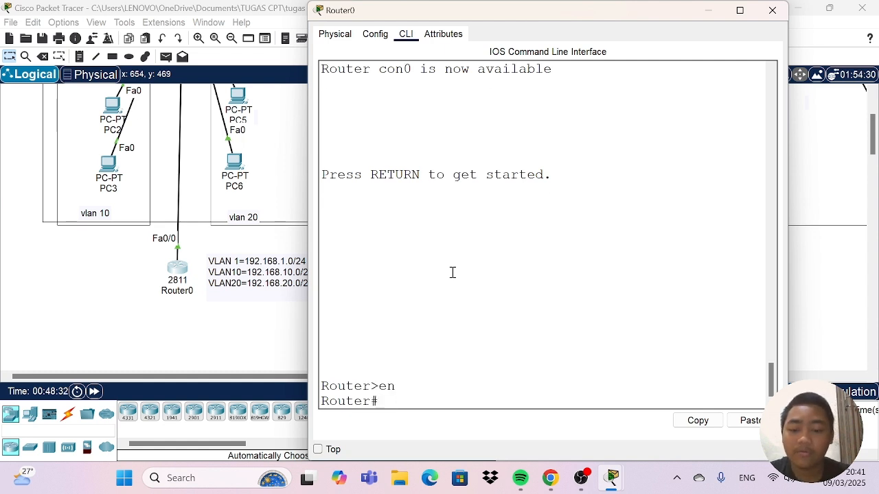
text(conf t)
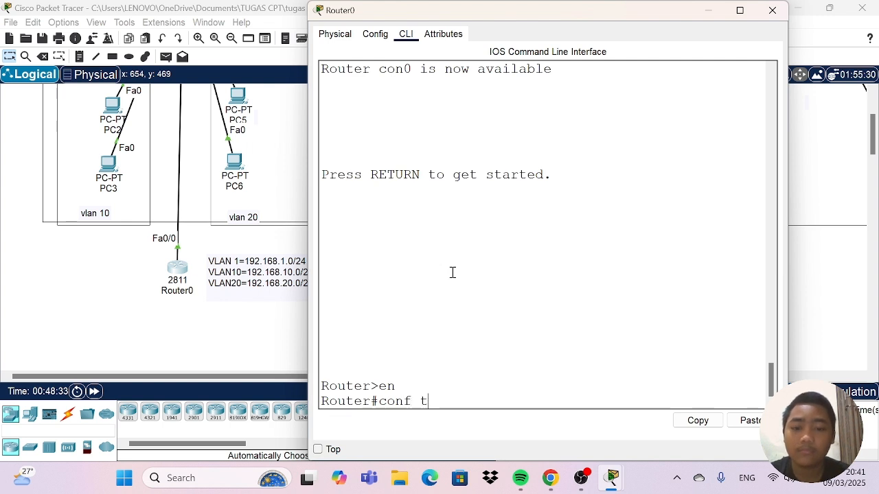
key(Return)
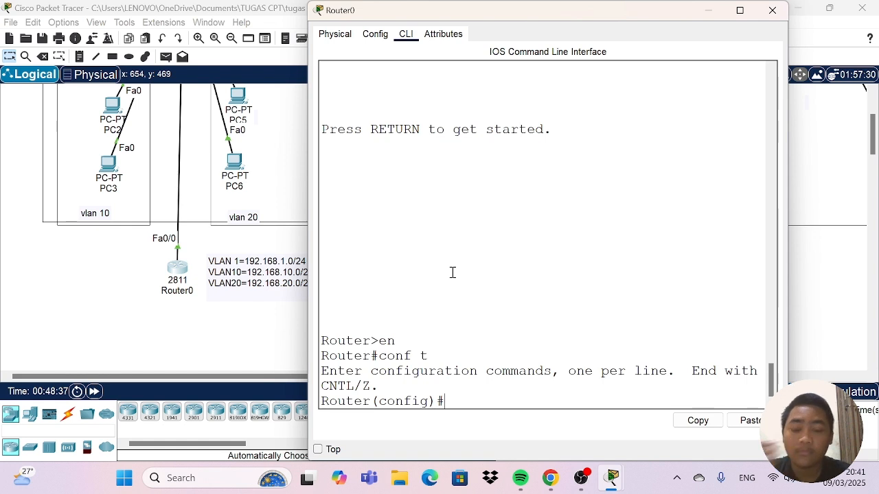
Try to create a DHCP pool on the router with the command ip dhcp pool vlan 10.
text(i)
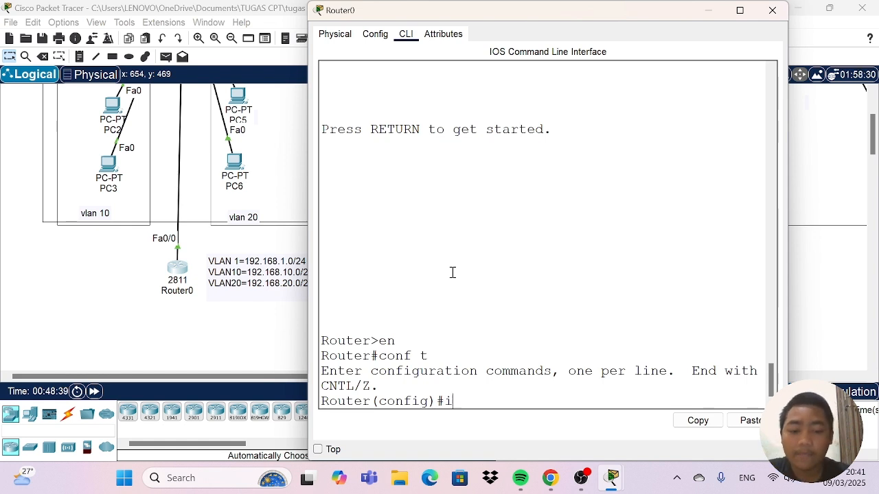
text(p dhc)
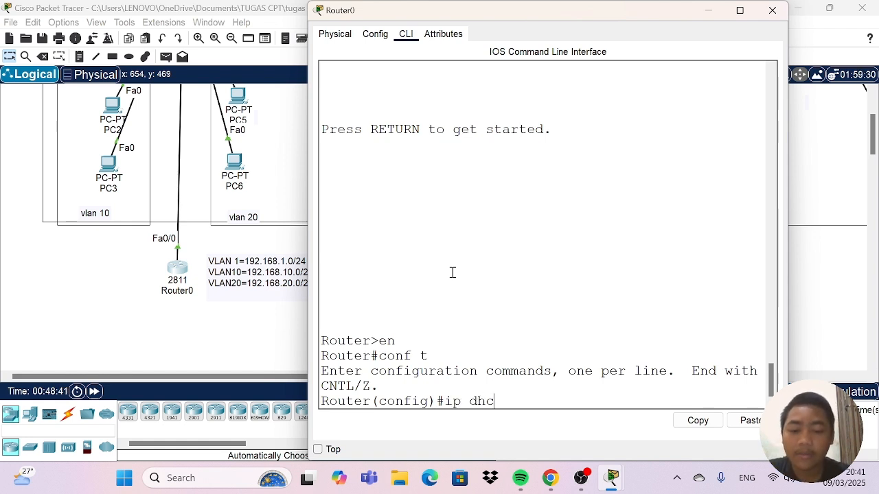
text(p)
text( po)
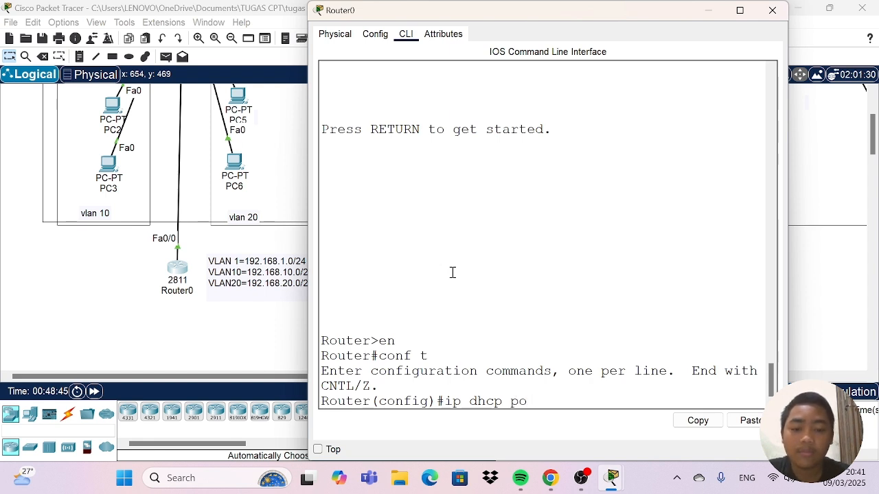
text(lol1)
key(BackSpace)
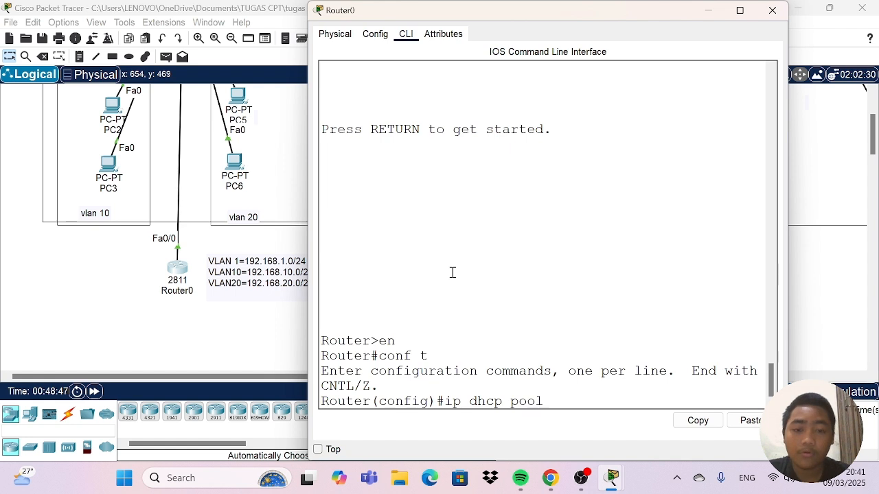
text(vl)
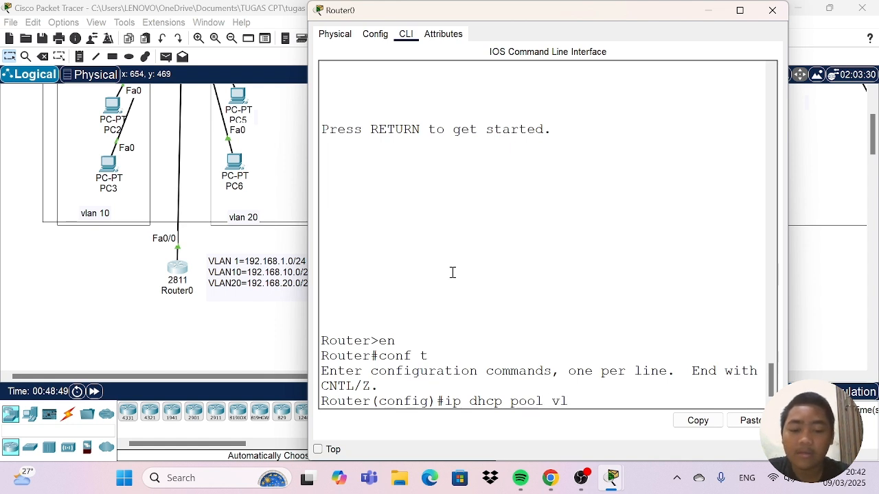
text(an )
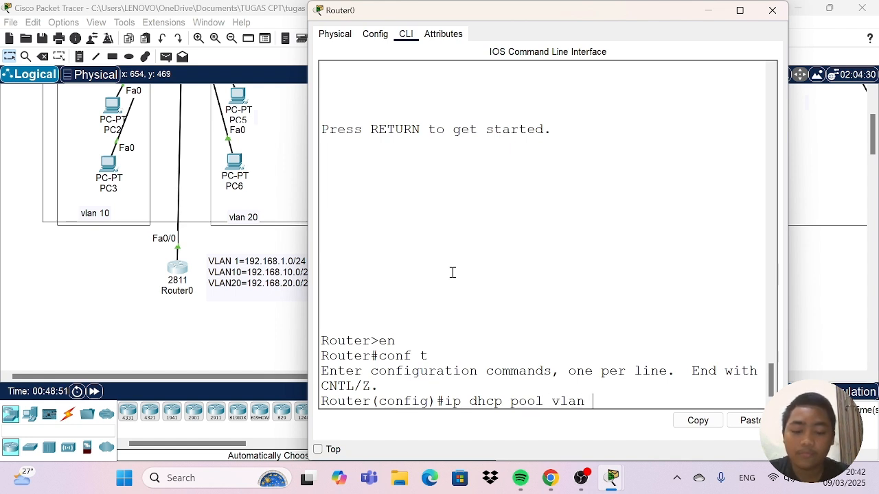
text(10)
key(Return)
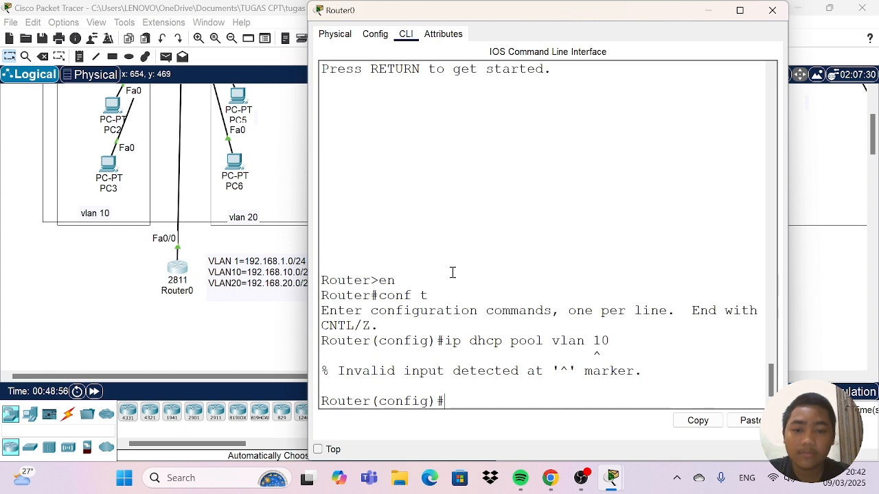
Create a DHCP pool named vlan10, written without a space, and enter its configuration mode.
text(ip)
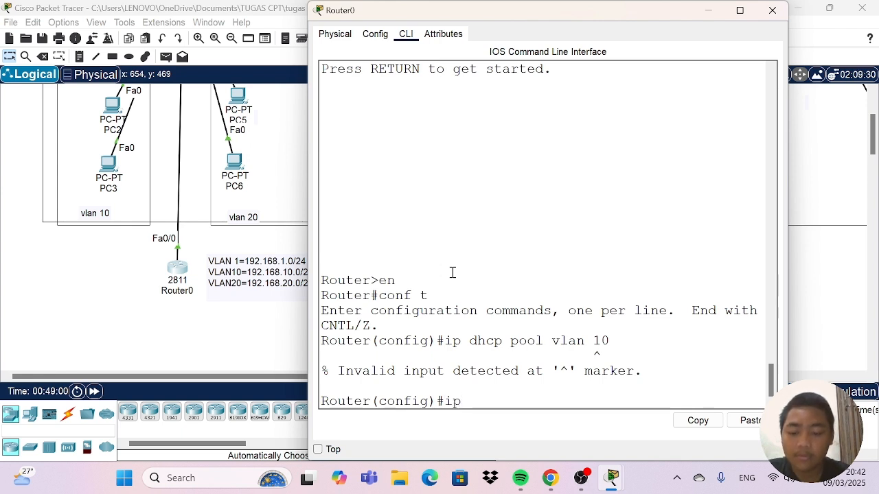
text( dhcp)
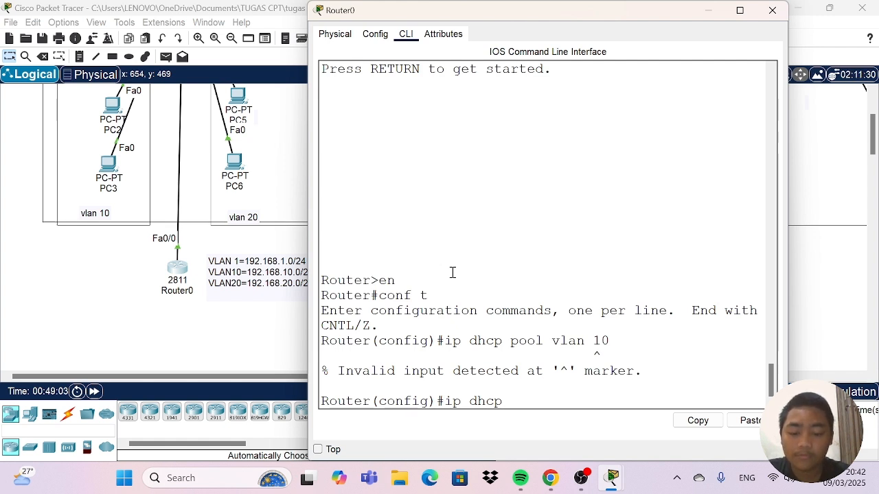
text( pool)
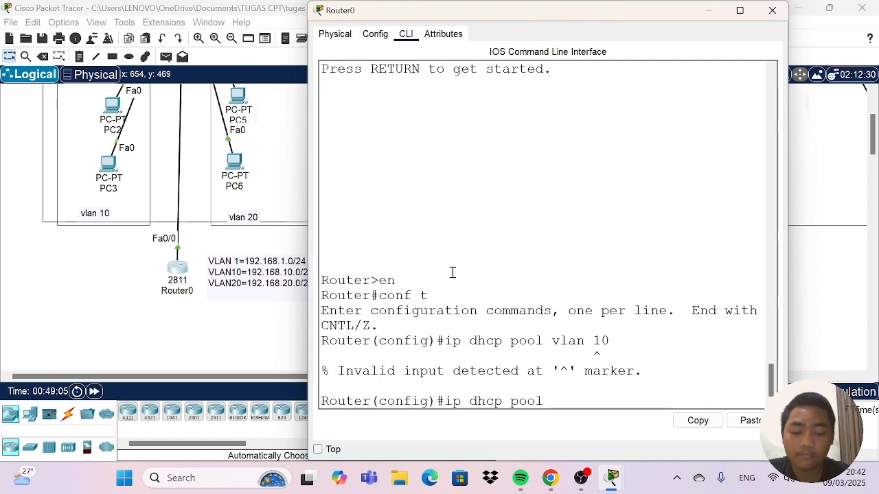
text( vla)
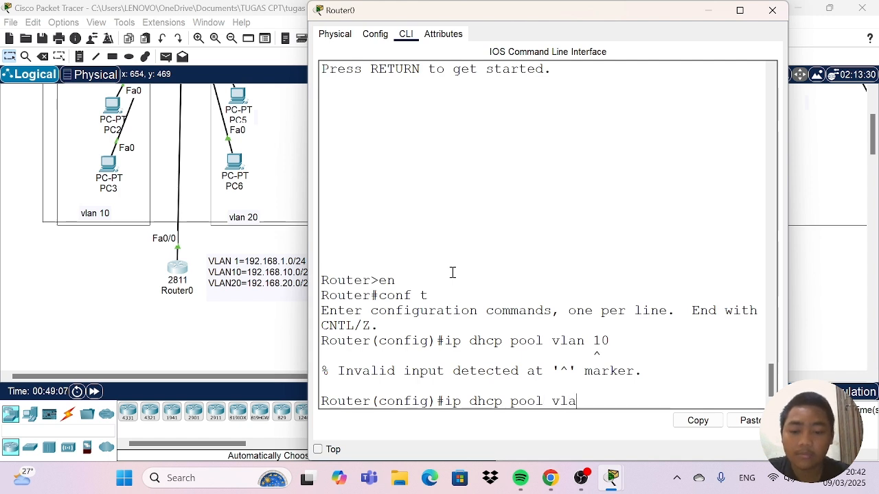
text(n10)
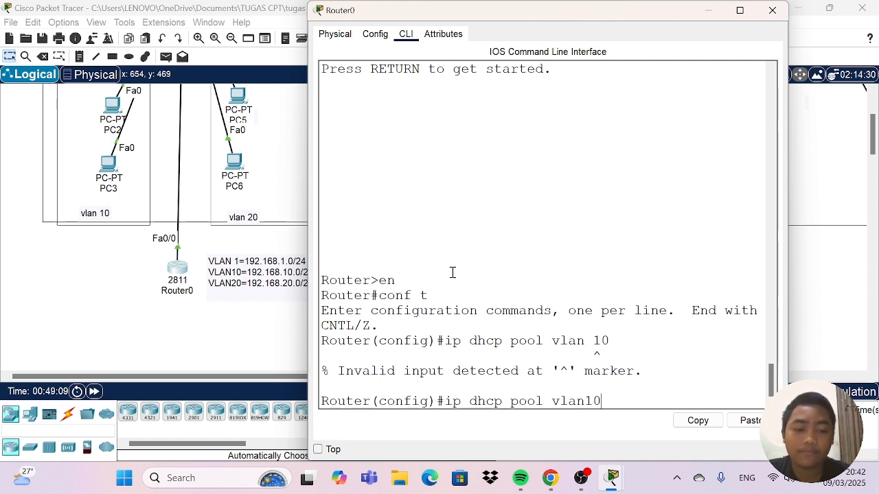
key(Return)
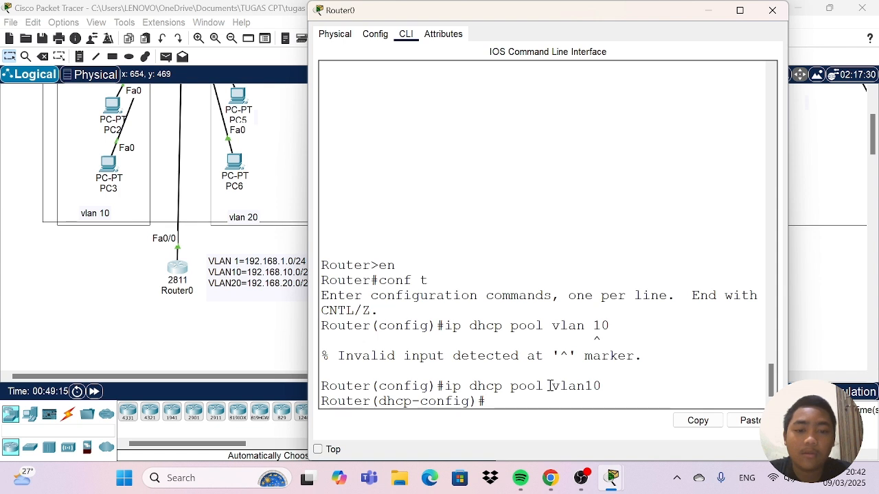
drag(550, 387, 635, 395)
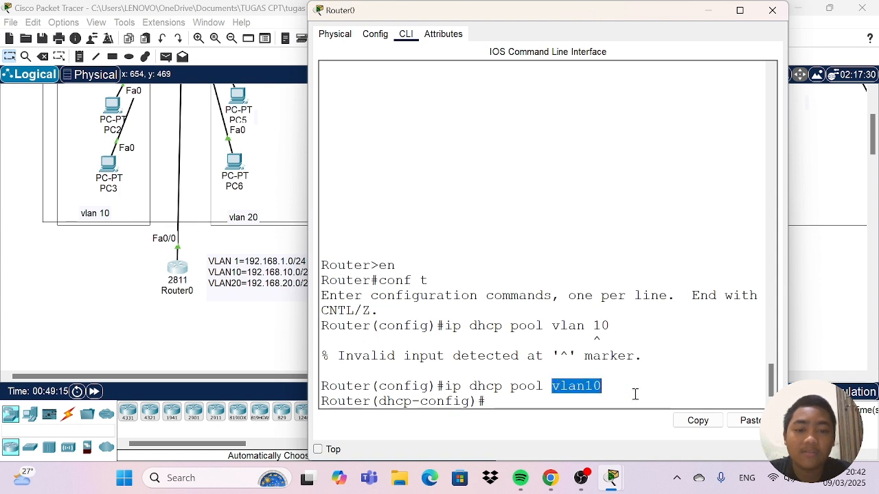
click(506, 398)
drag(552, 387, 672, 386)
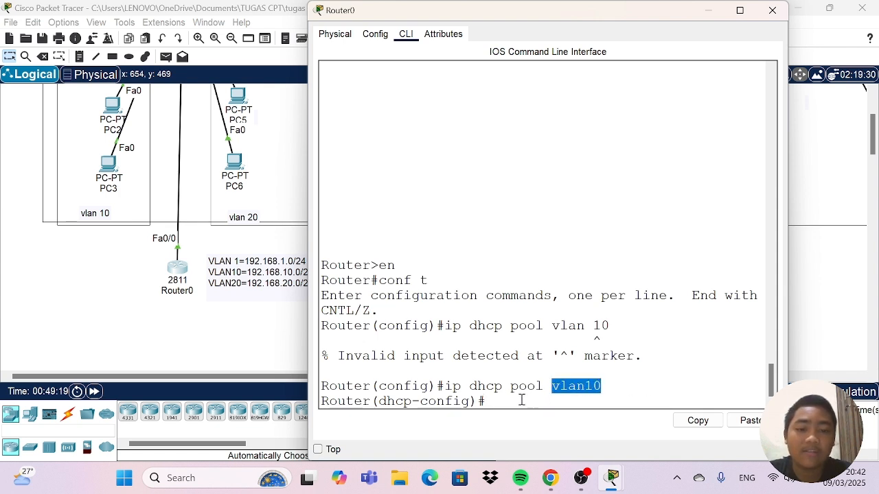
click(499, 402)
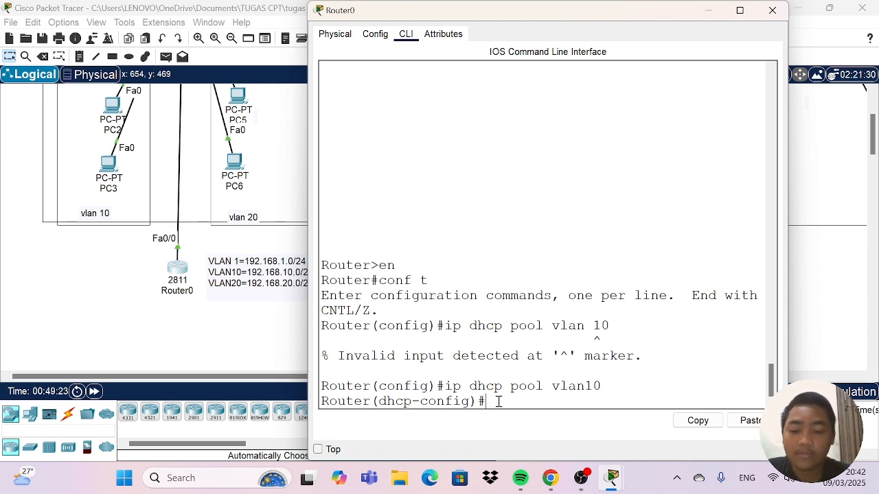
Assign the network 192.168.10.0 with subnet mask 255.255.255.0 to the vlan10 DHCP pool.
text(ne)
key(Tab)
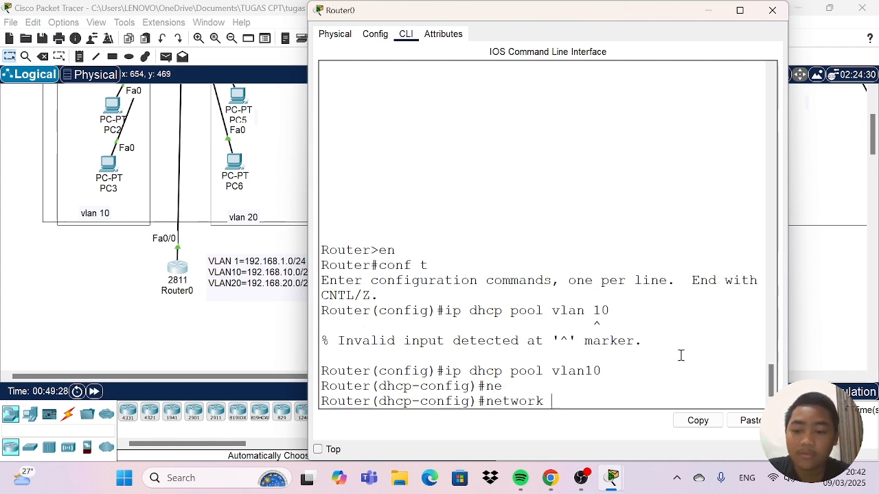
text(18)
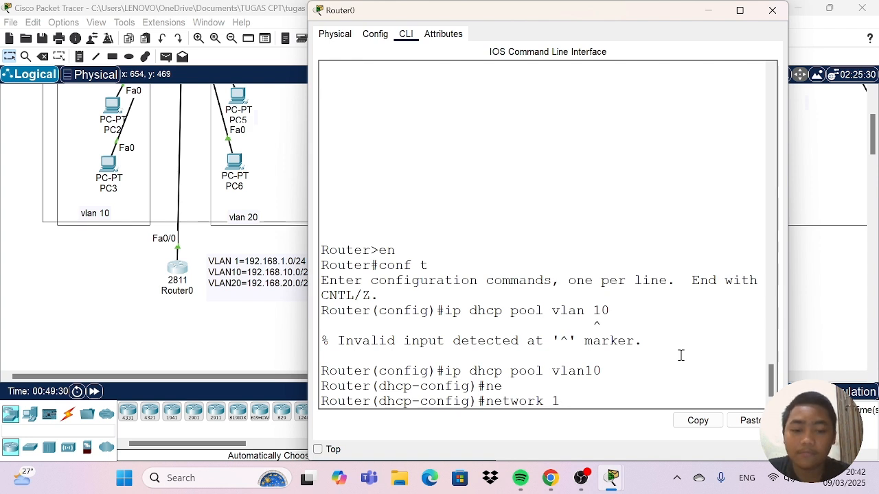
text(92.16)
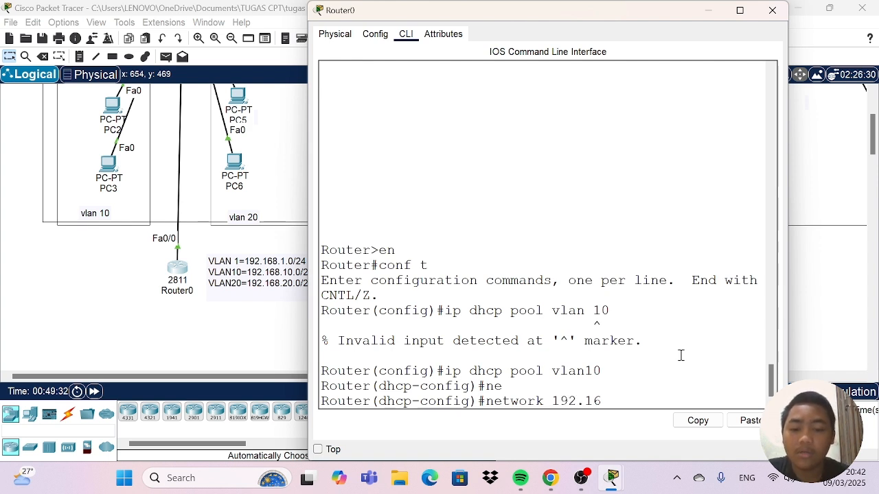
text(8.10.)
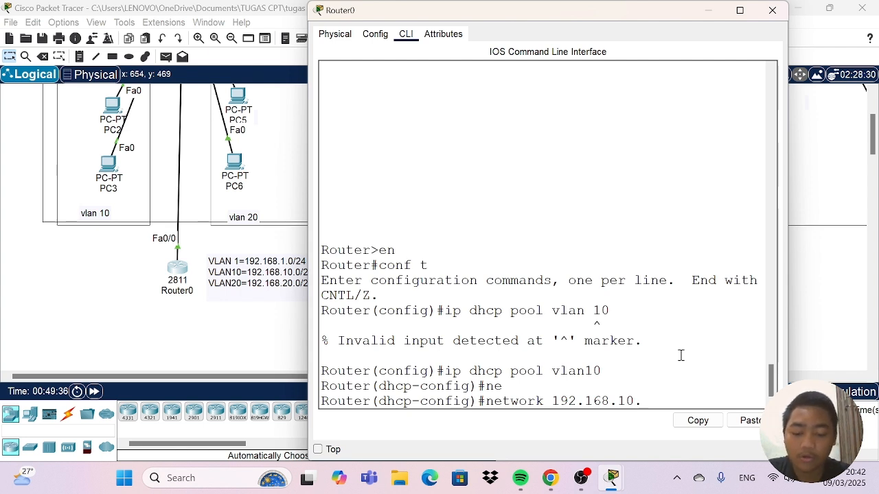
text(0)
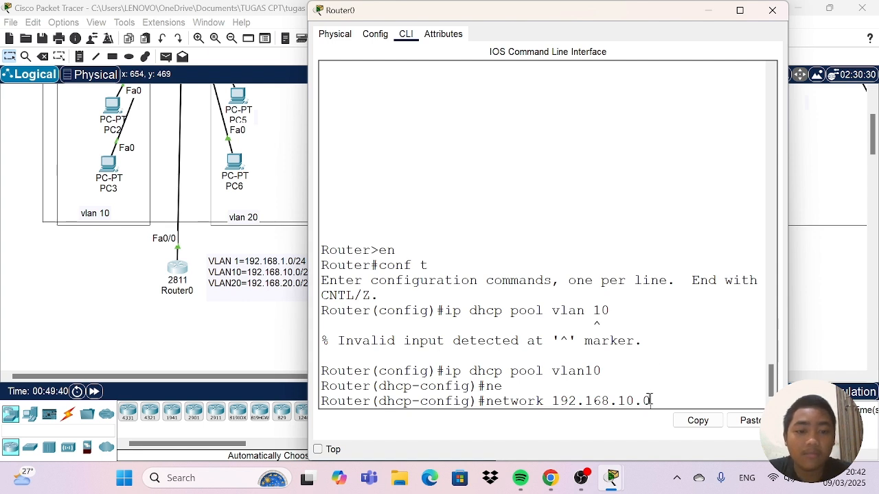
drag(650, 400, 643, 401)
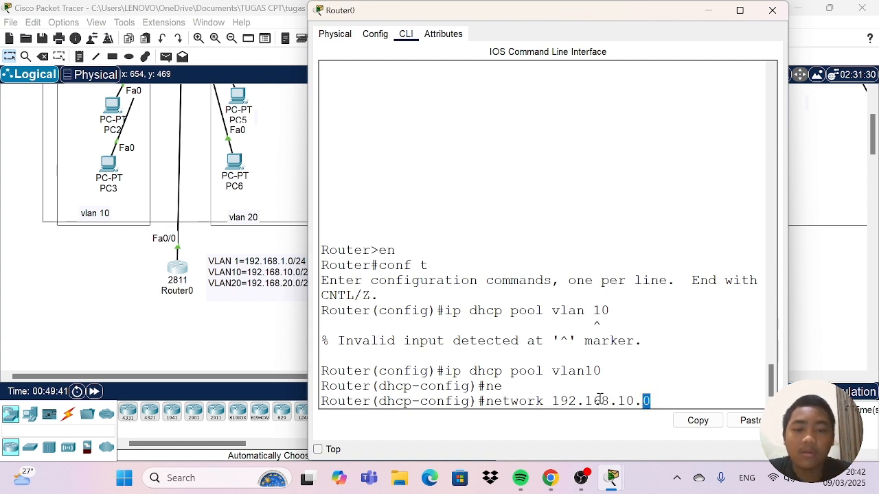
drag(485, 401, 651, 401)
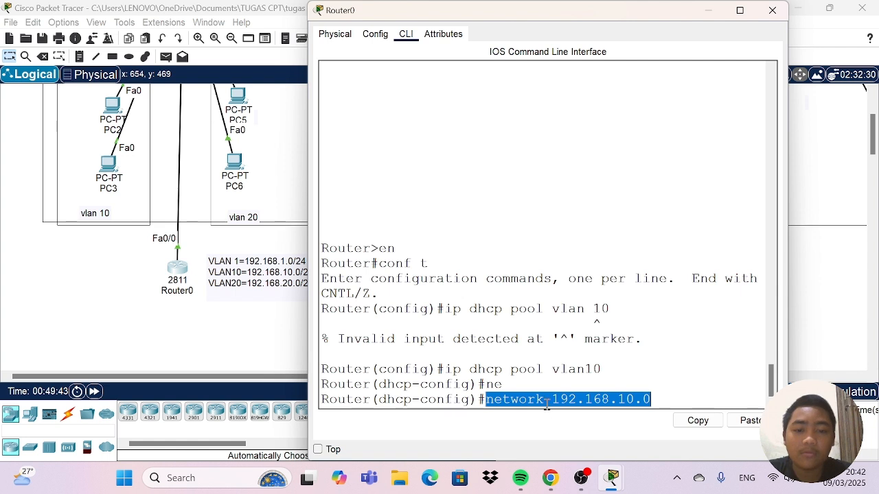
click(547, 404)
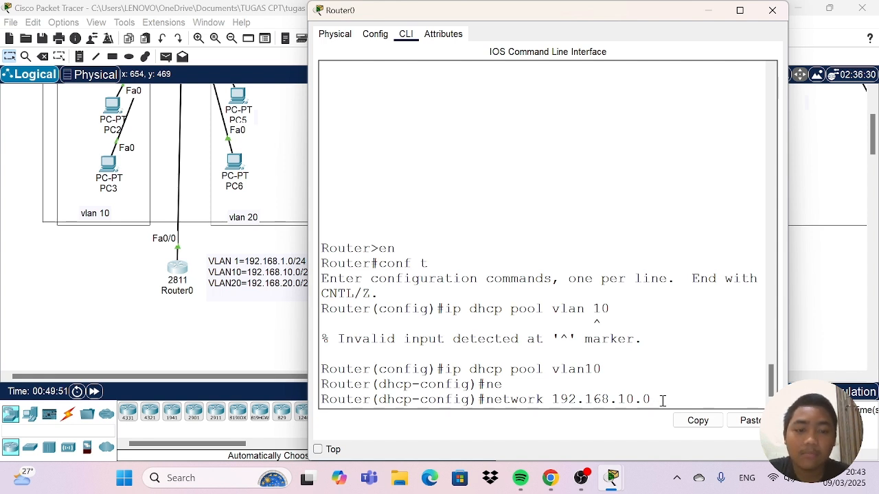
text(255)
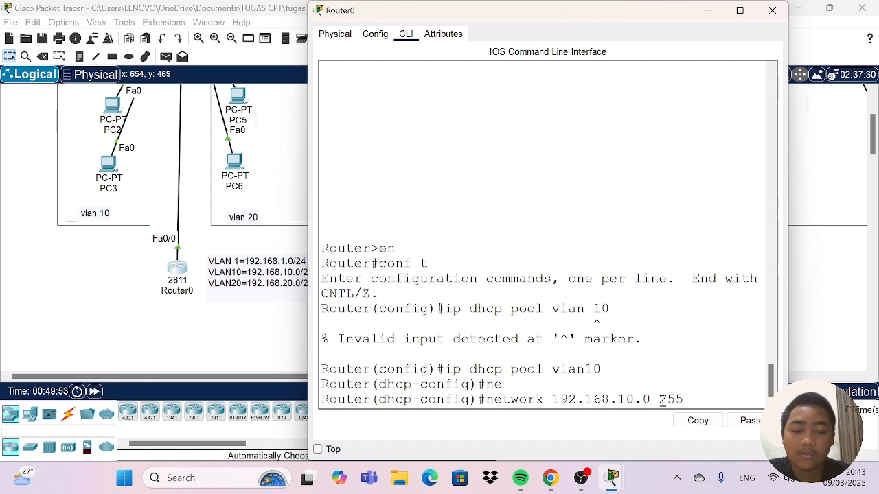
text(.255.)
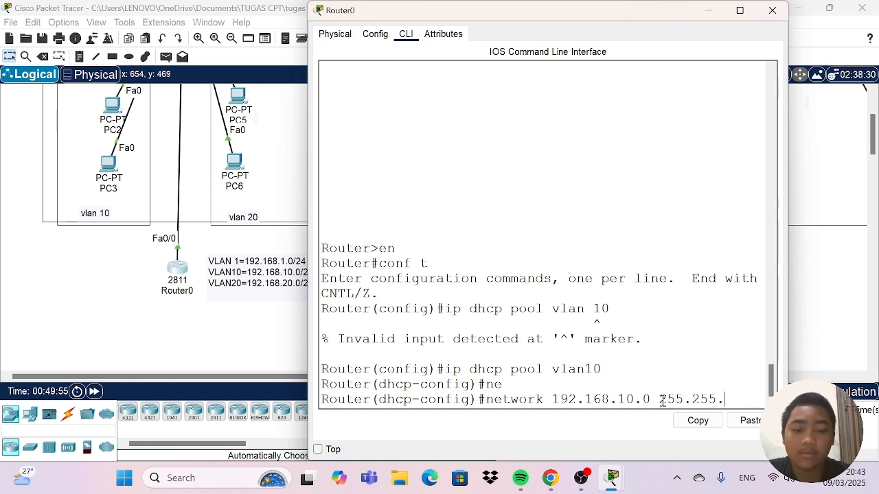
text(255.)
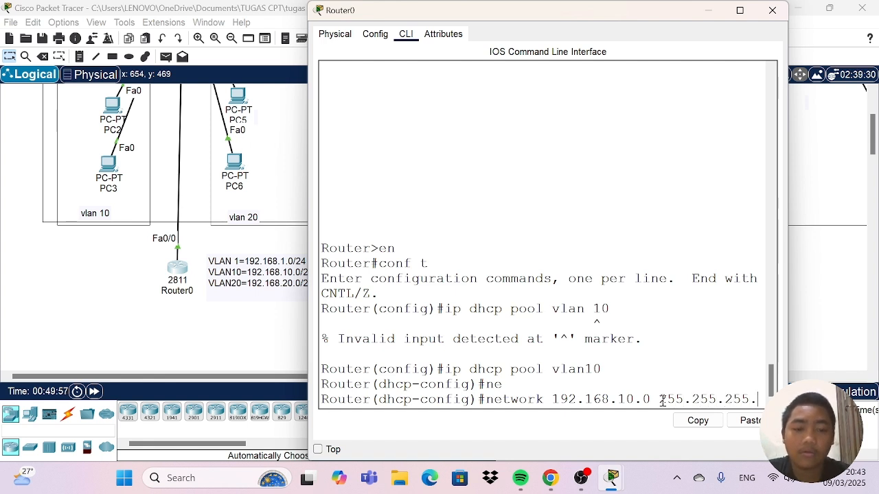
text(0)
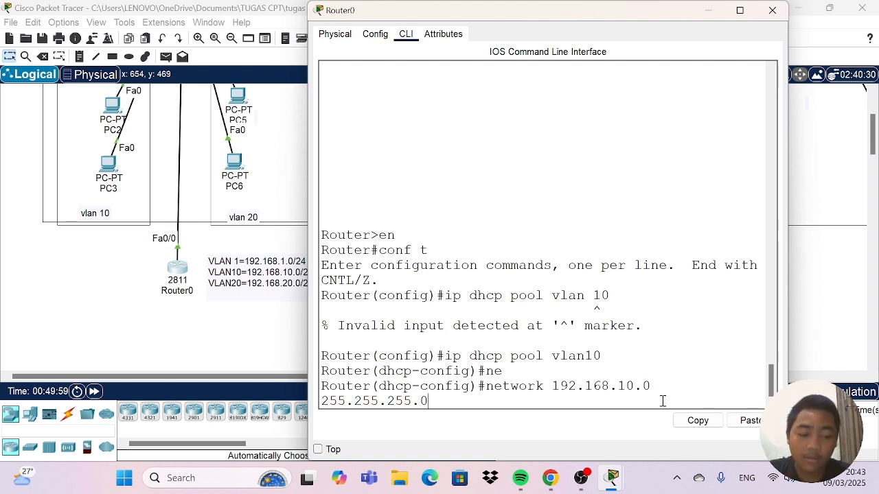
key(Return)
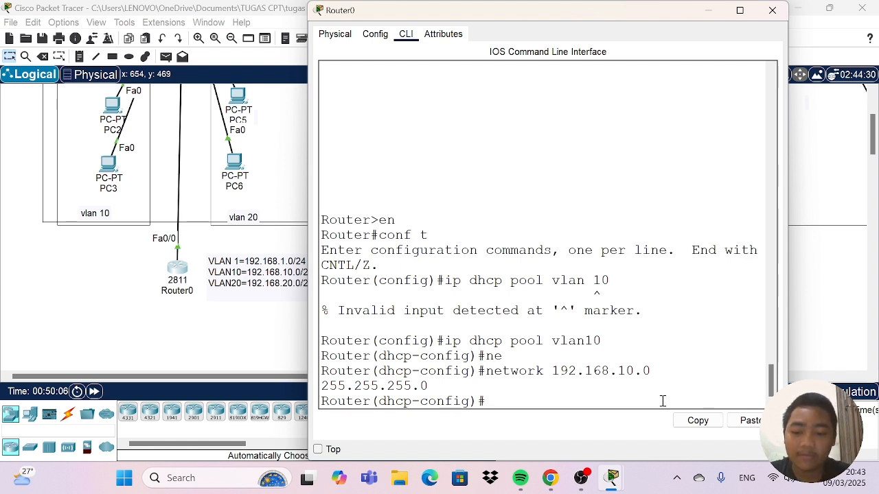
Set the default router of the vlan10 DHCP pool to 192.168.10.1.
text(de)
key(Tab)
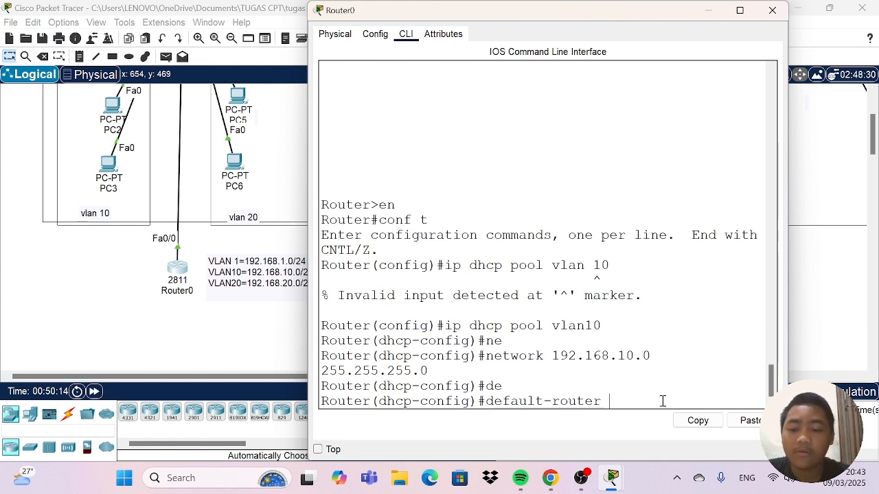
text(92.)
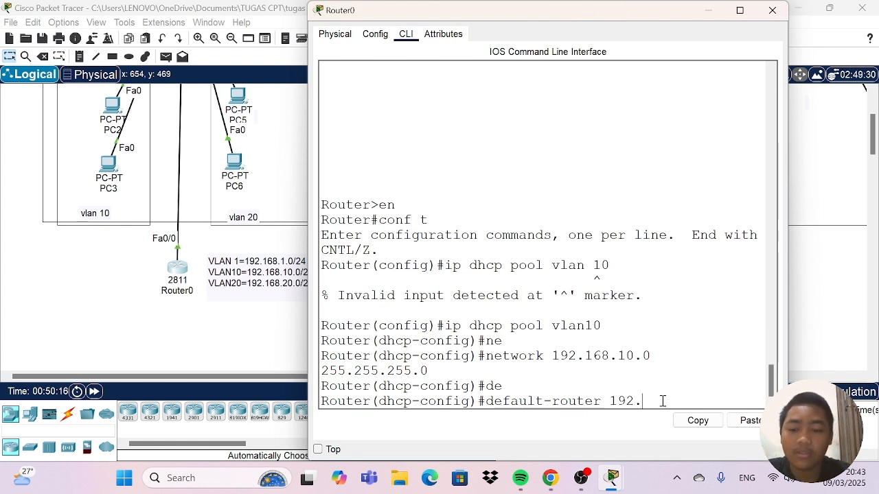
text(168.)
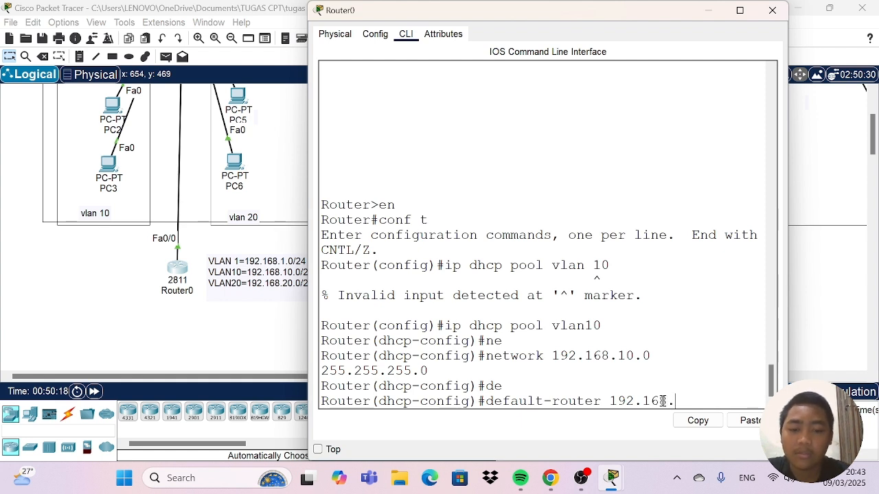
text(10.1)
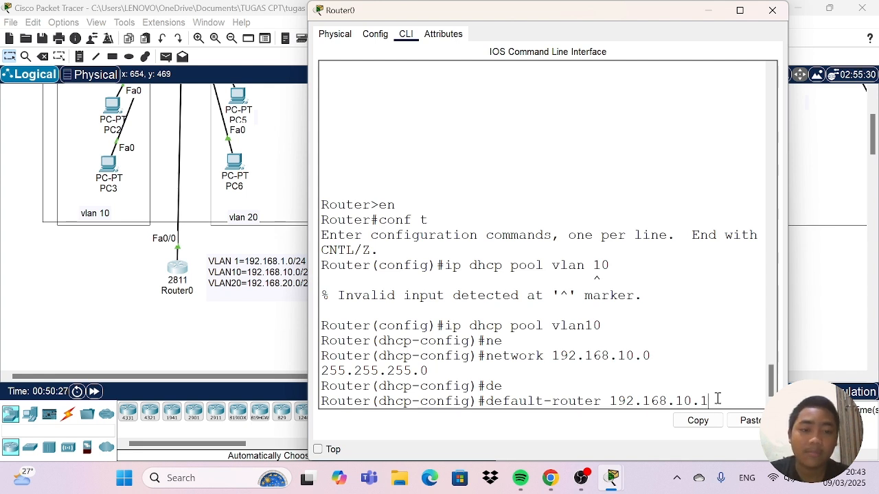
key(Return)
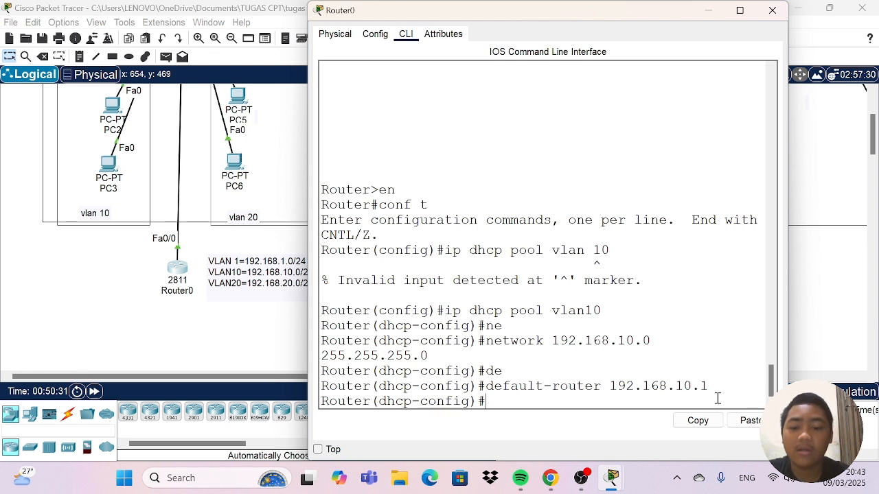
Set the vlan10 pool's DNS server to 8.8.8.8 and exit back to global configuration mode.
text(dns)
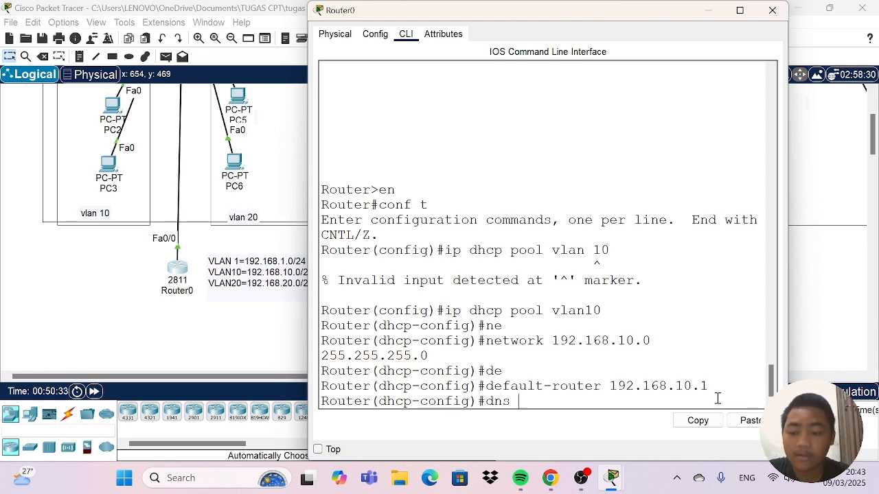
key(Tab)
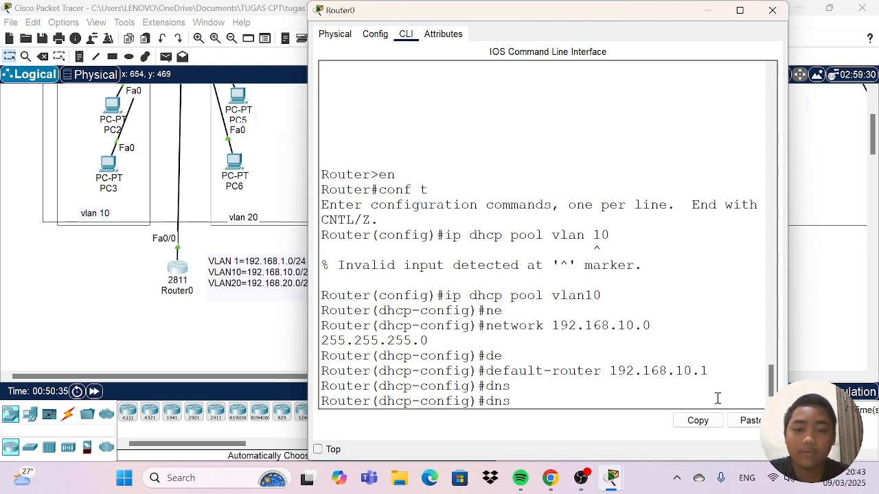
key(BackSpace)
key(BackSpace)
key(Tab)
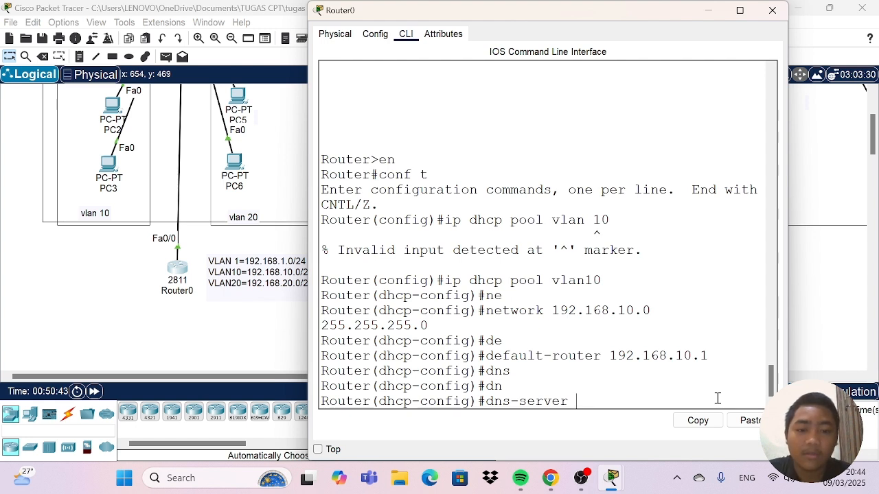
text(8.8.8.8)
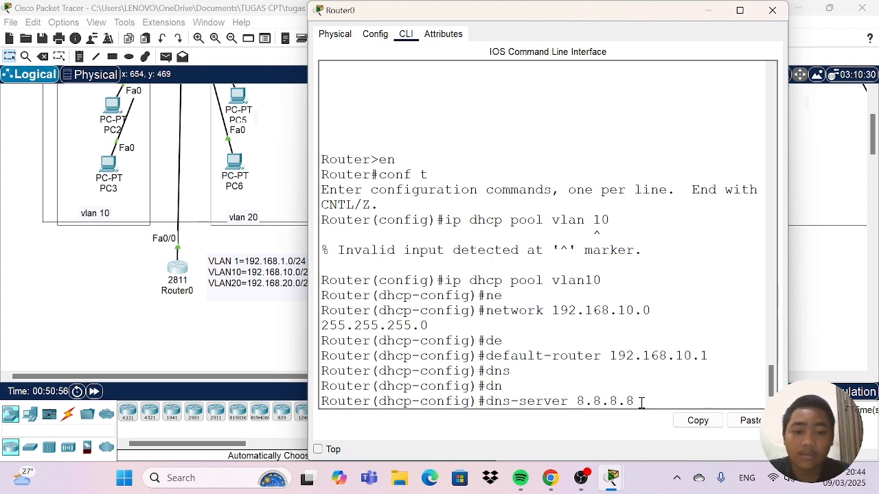
key(Return)
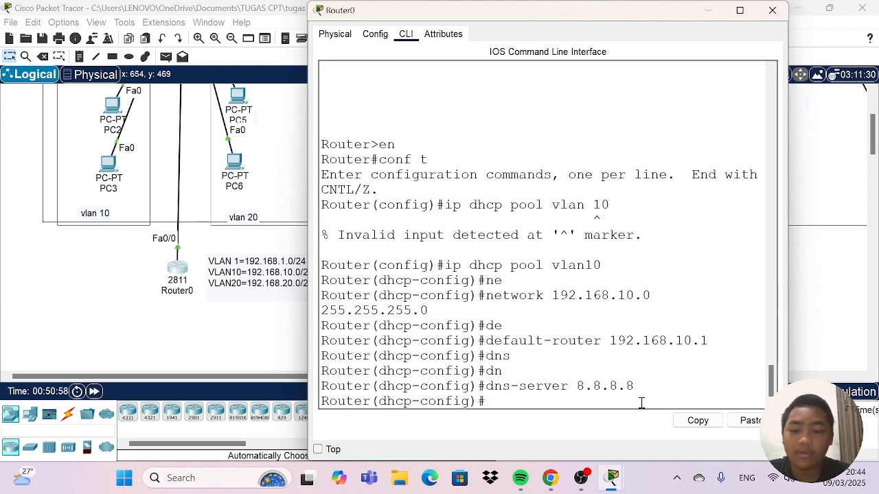
text(ex)
key(Return)
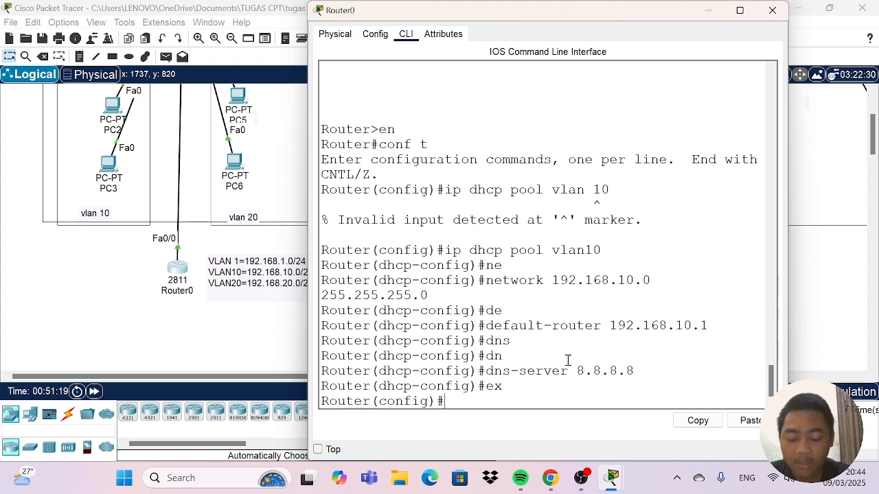
Try to create a DHCP pool for VLAN 20 with the command ip dhcp vlan20.
text(ip dh)
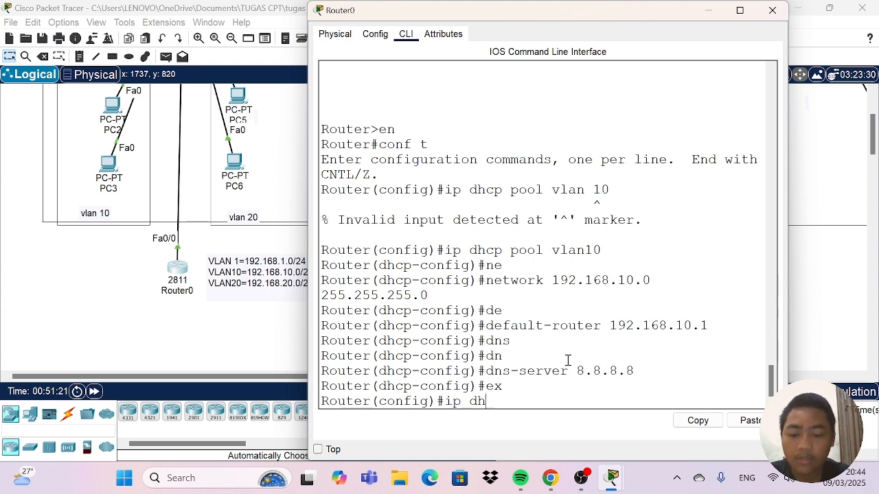
text(cp v)
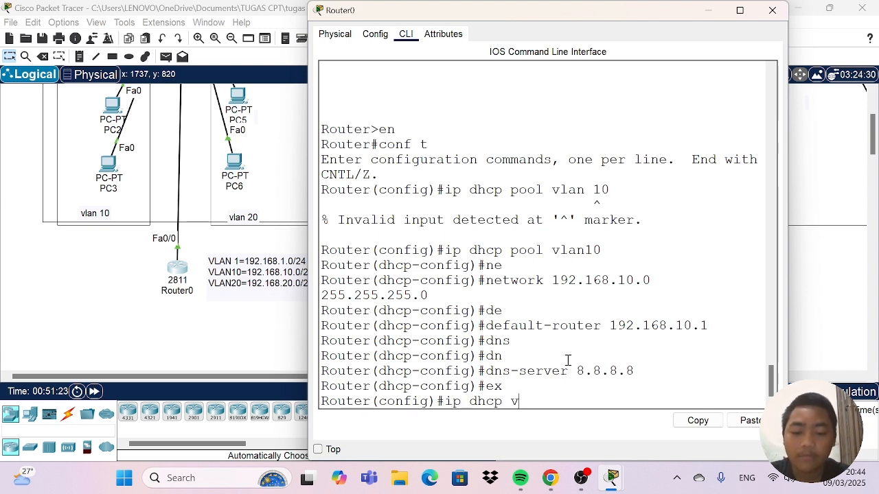
text(lan20)
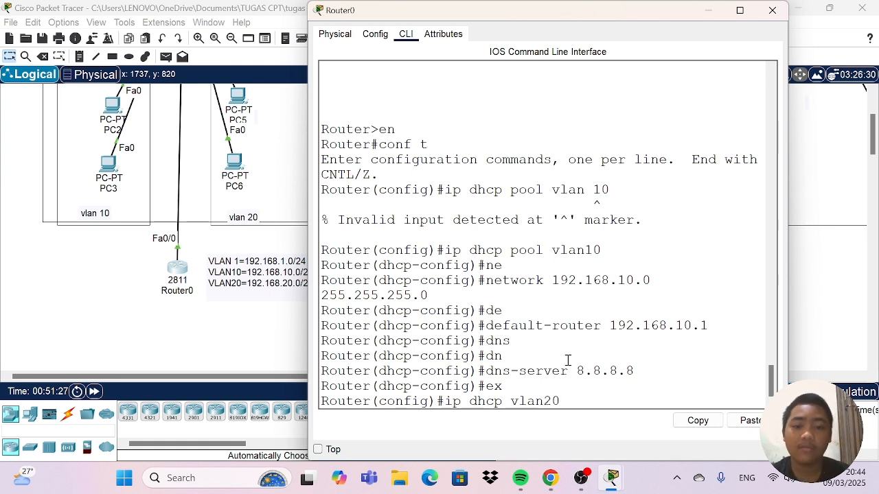
key(Return)
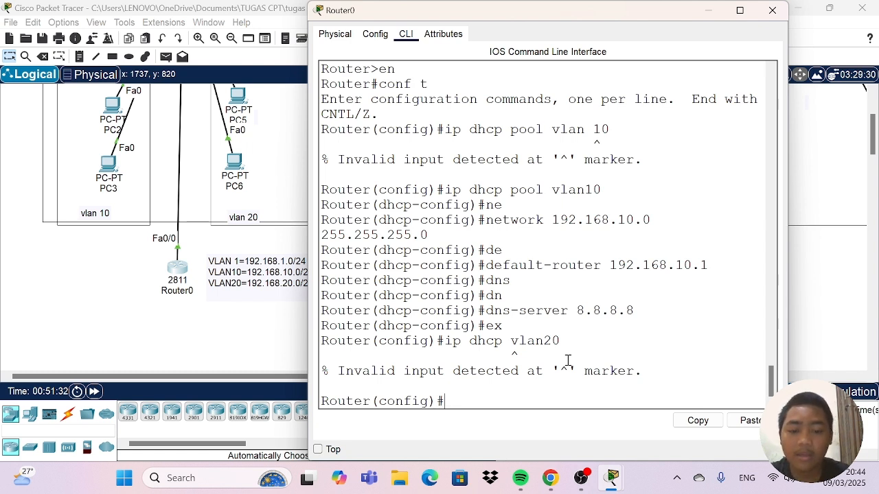
Create a DHCP pool named vlan20 with ip dhcp pool vlan20 and enter its configuration mode.
text(ip d)
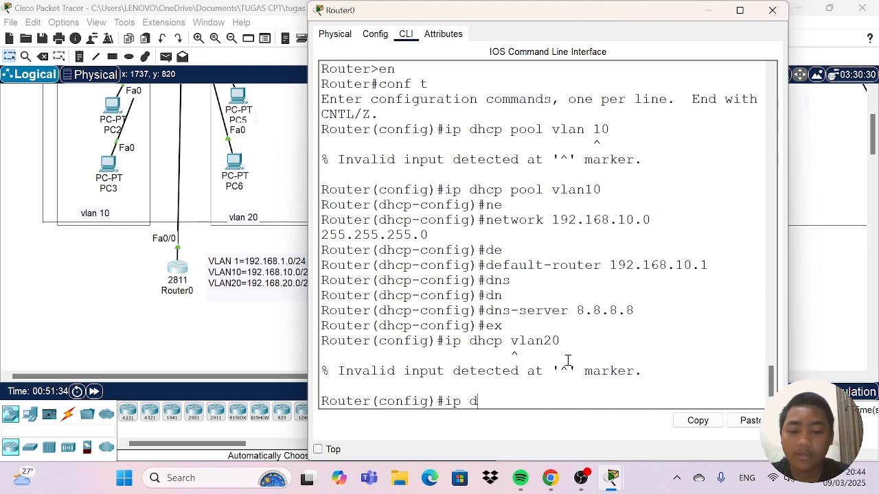
text(hcp po)
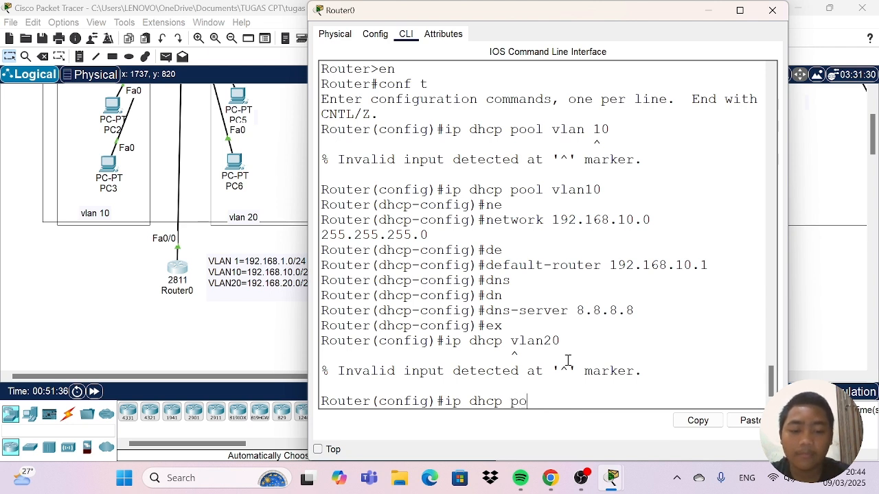
text(ol v)
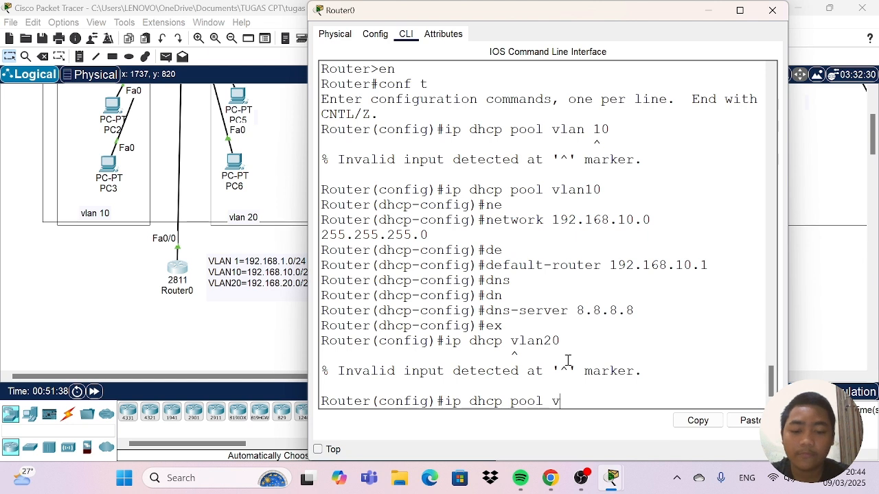
text(lan20)
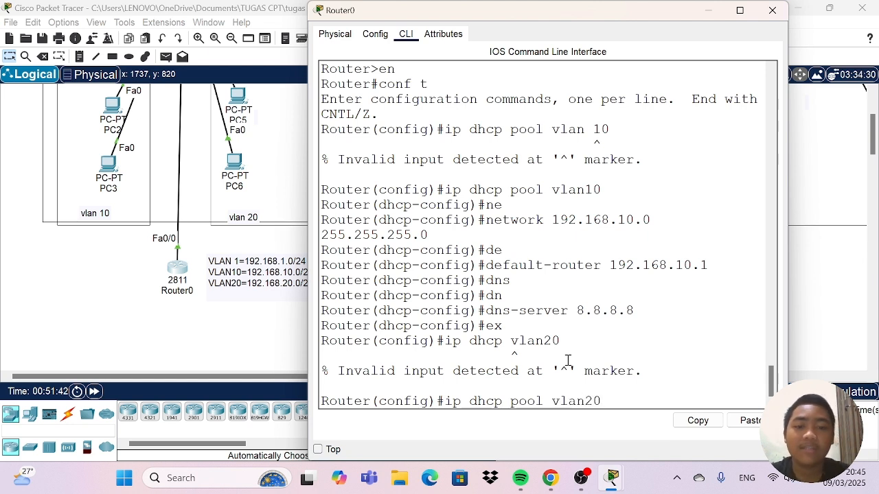
key(Return)
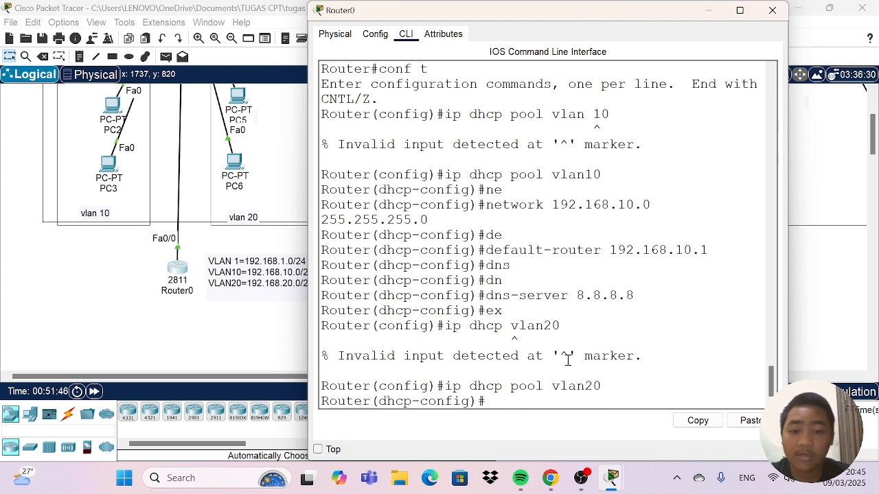
Set the network of the vlan20 DHCP pool to 192.168.20.0 with subnet mask 255.255.255.0.
text(ne)
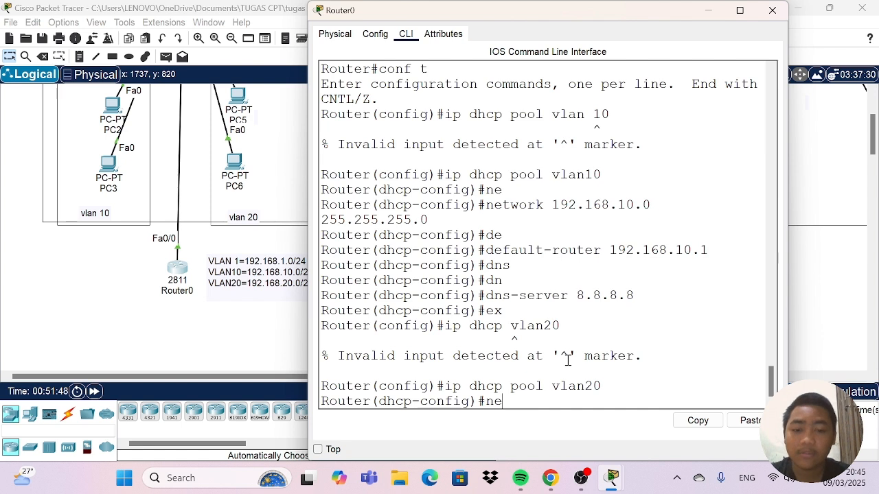
key(Tab)
text(192)
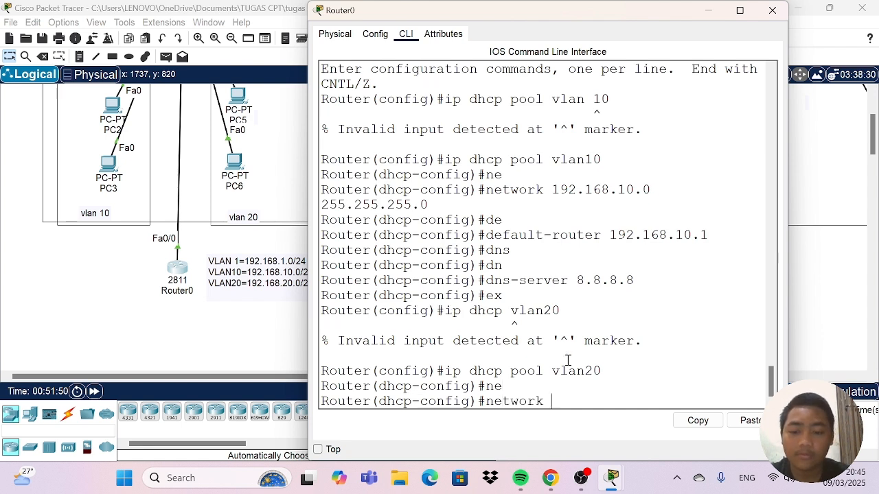
text(.169)
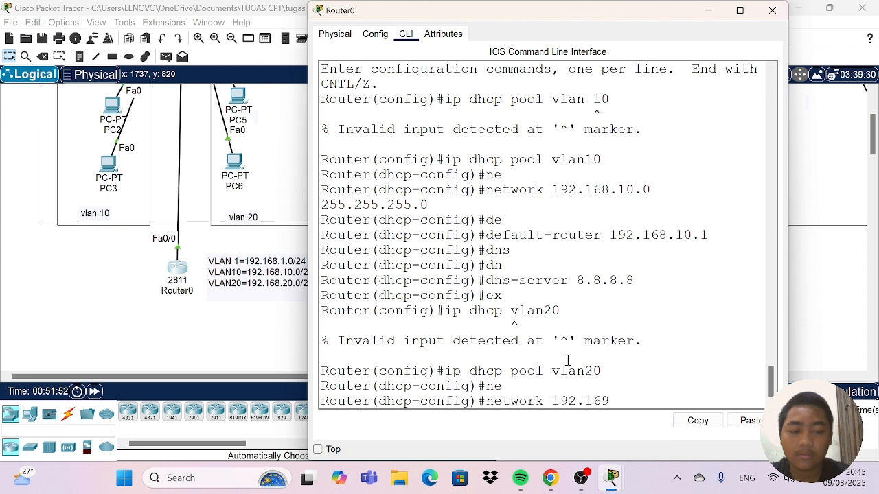
key(BackSpace)
text(8.20.0)
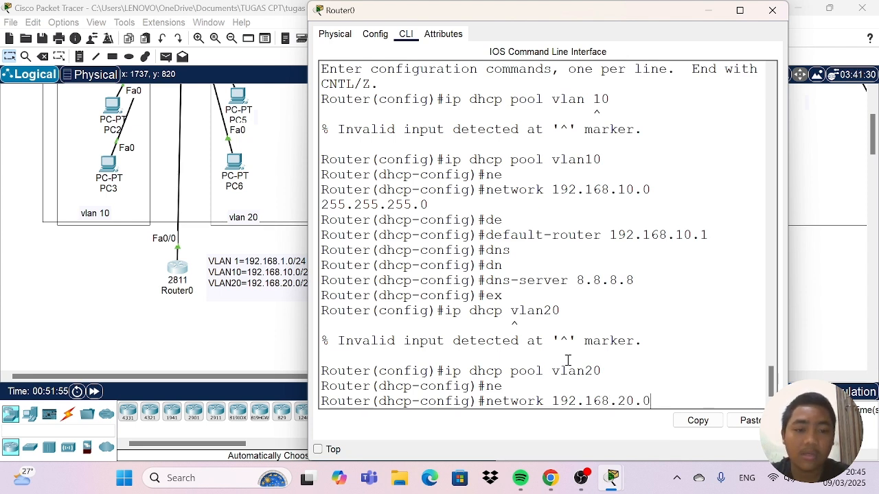
text( 255)
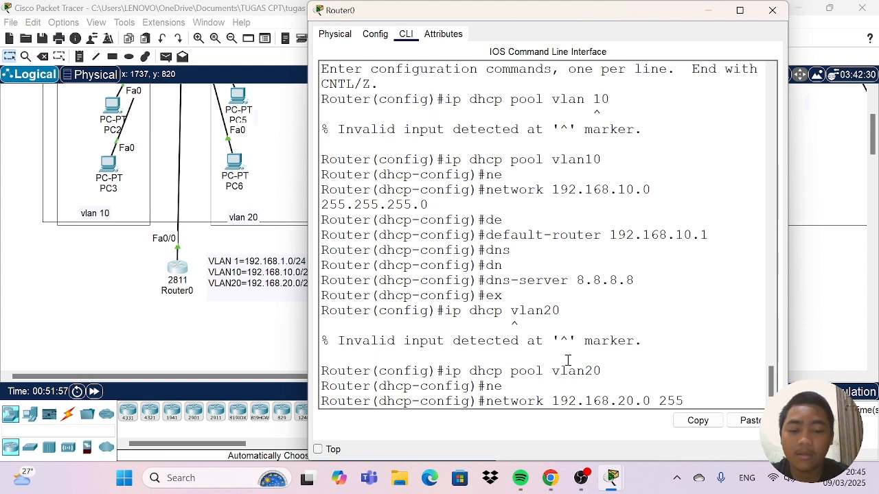
text(.255)
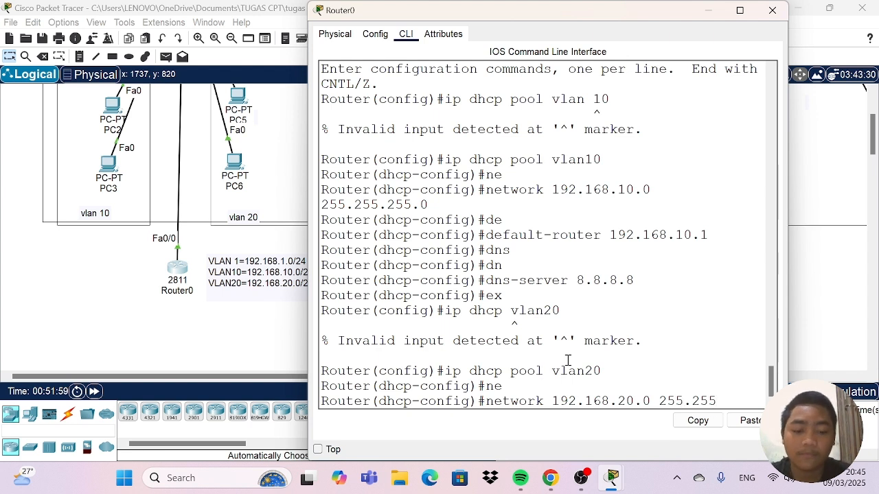
text(.255)
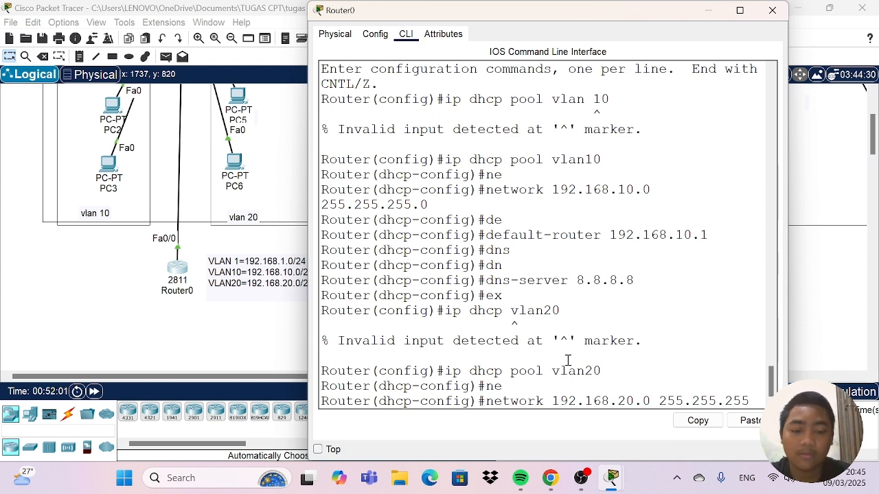
text(.0)
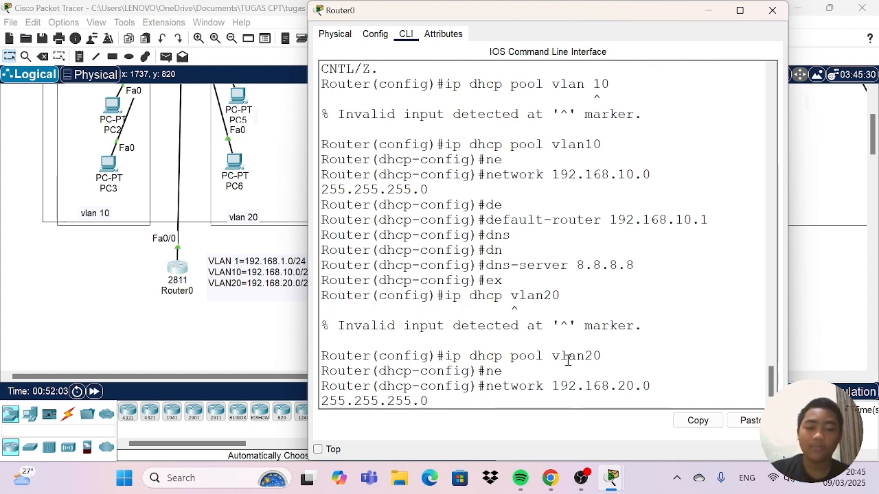
key(Return)
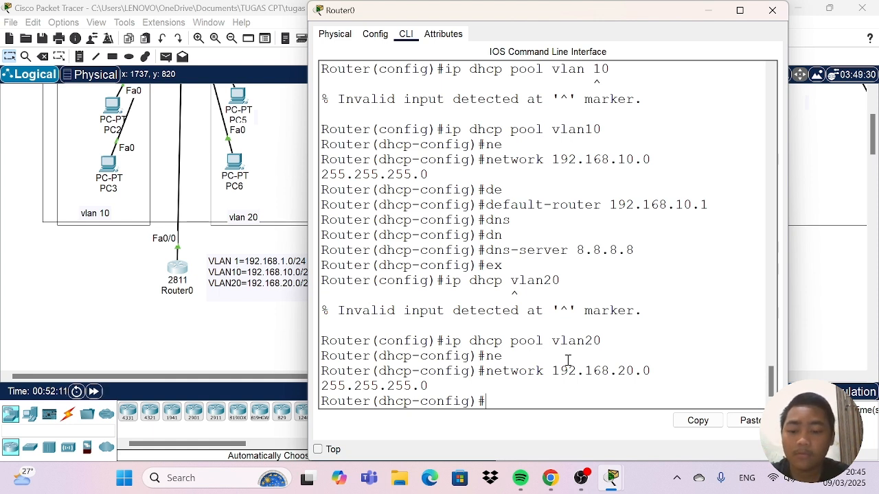
Set the default router of the vlan20 DHCP pool to 192.168.20.1.
text(de)
key(Tab)
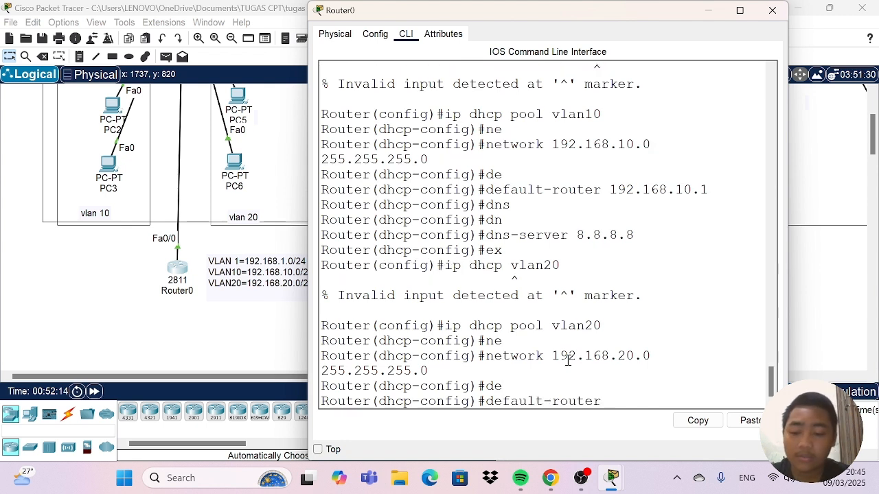
text(192.)
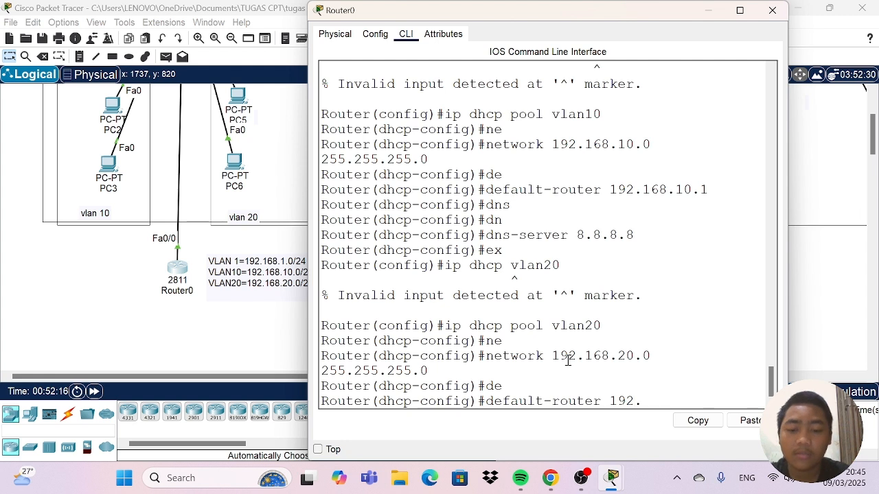
text(168.20.1)
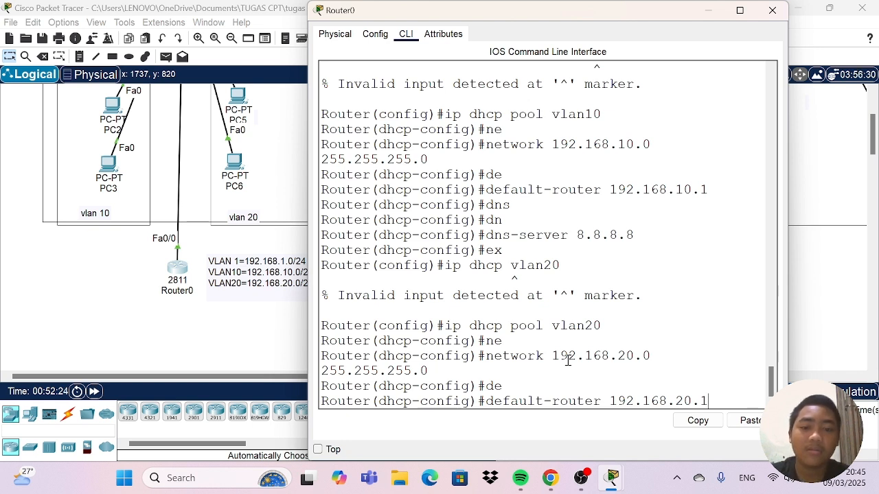
key(Return)
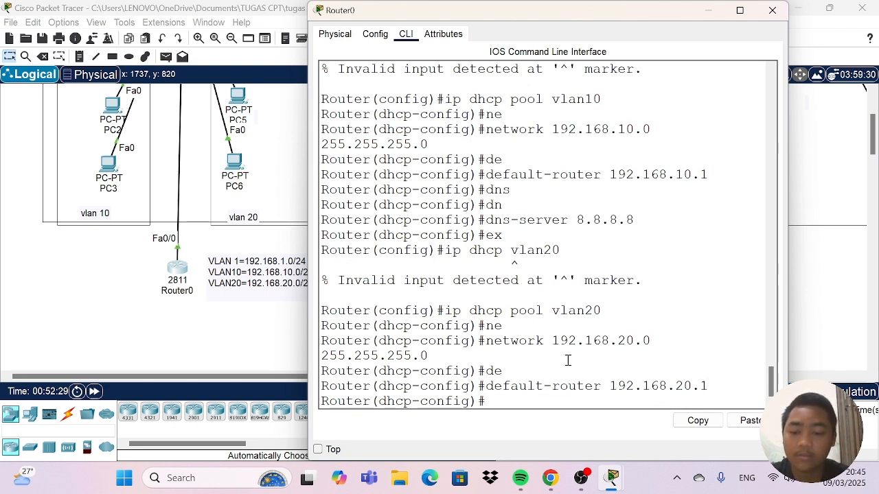
Set the vlan20 pool's DNS server to 8.8.8.8 and close the Router0 window.
text(d)
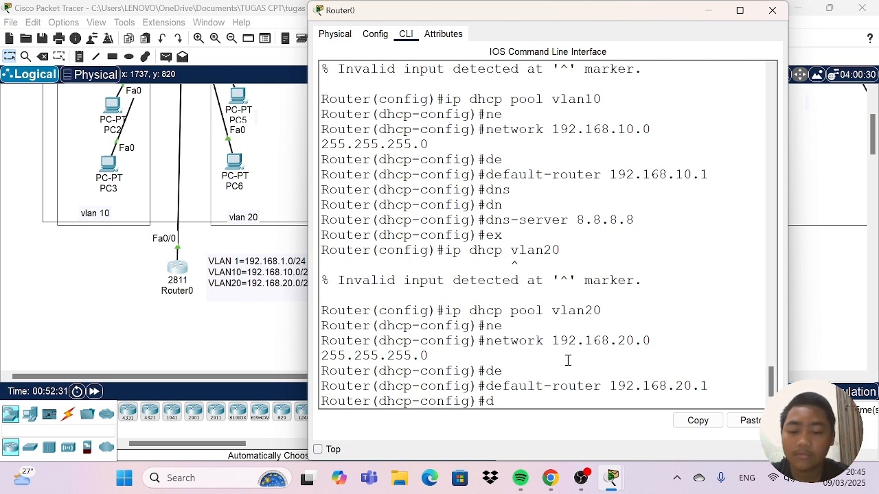
text(n)
key(Tab)
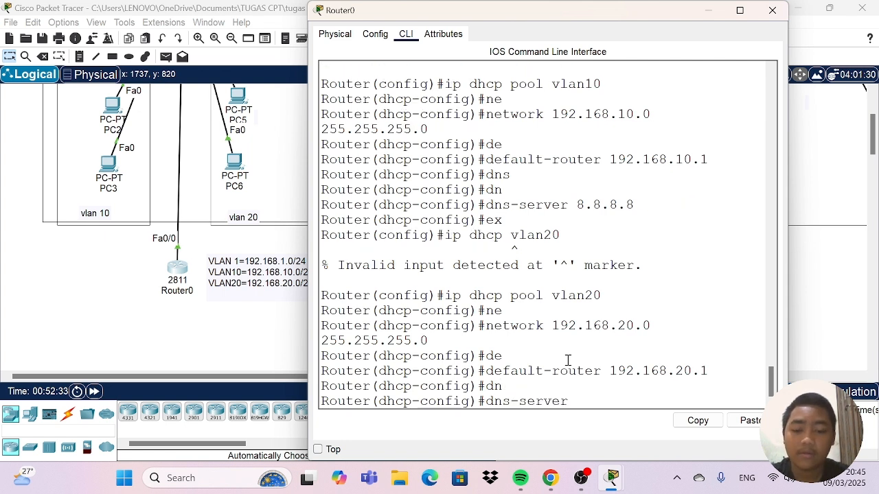
text(8.8.8.8)
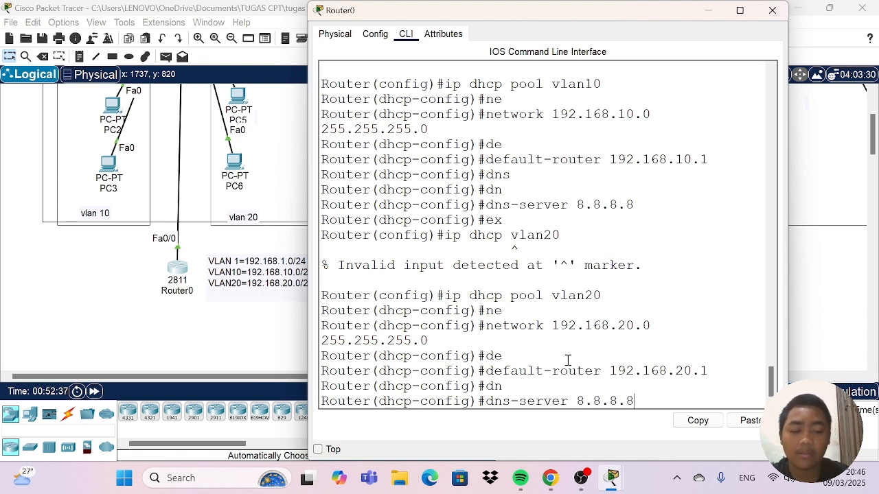
key(Return)
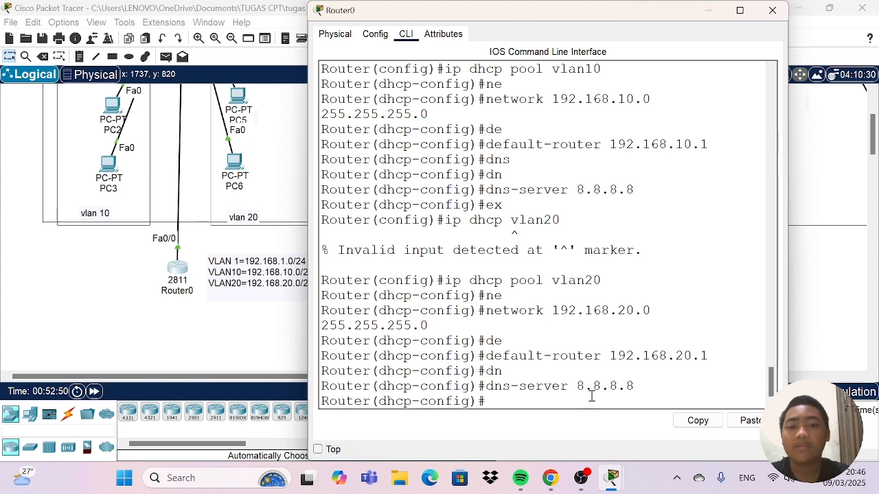
click(761, 12)
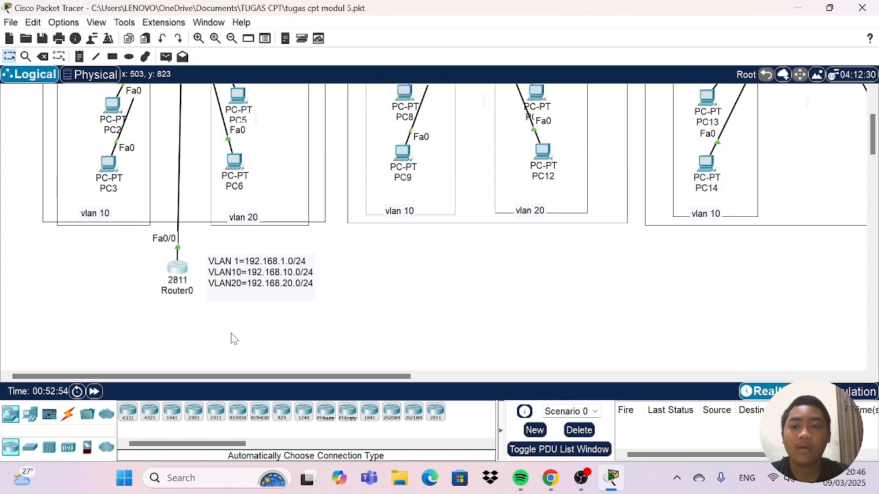
Open the IP configuration of PC7 in VLAN 10 and clear its static IPv4 address.
scroll(274, 330, up, 3)
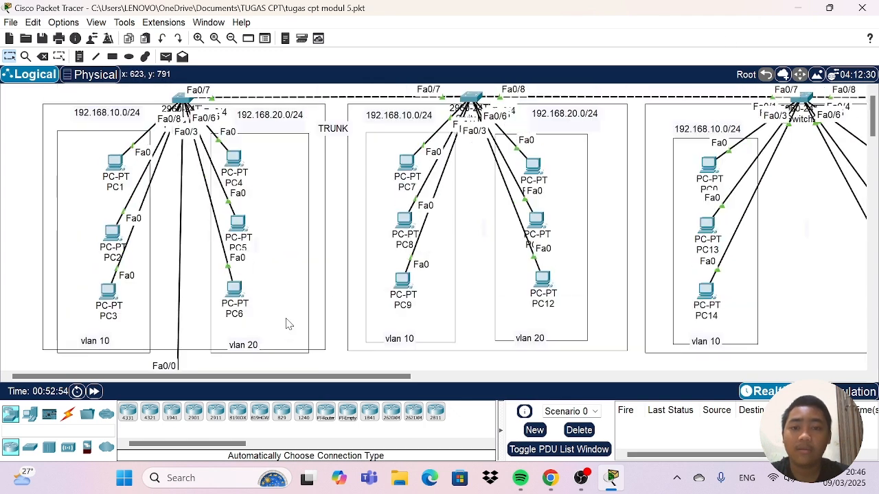
click(408, 165)
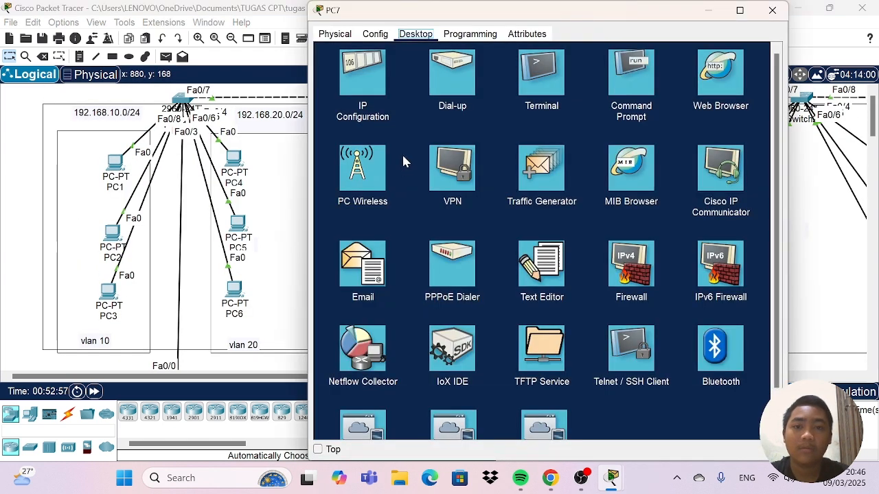
click(363, 79)
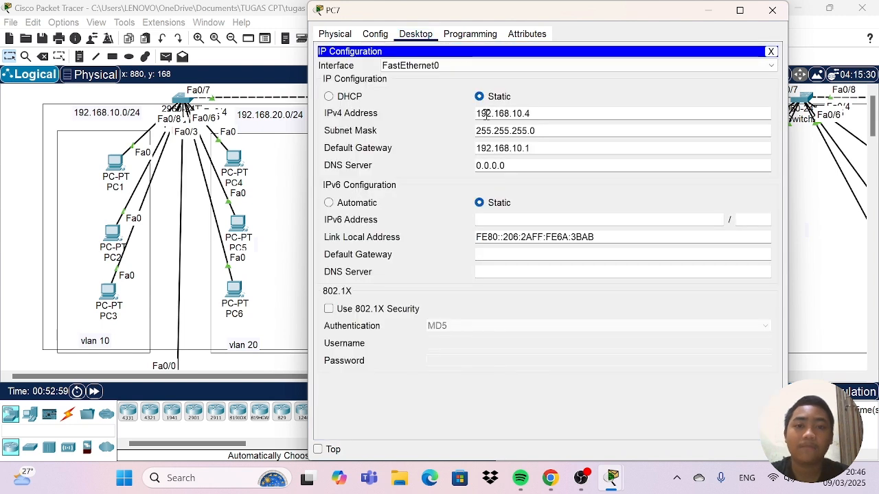
click(543, 113)
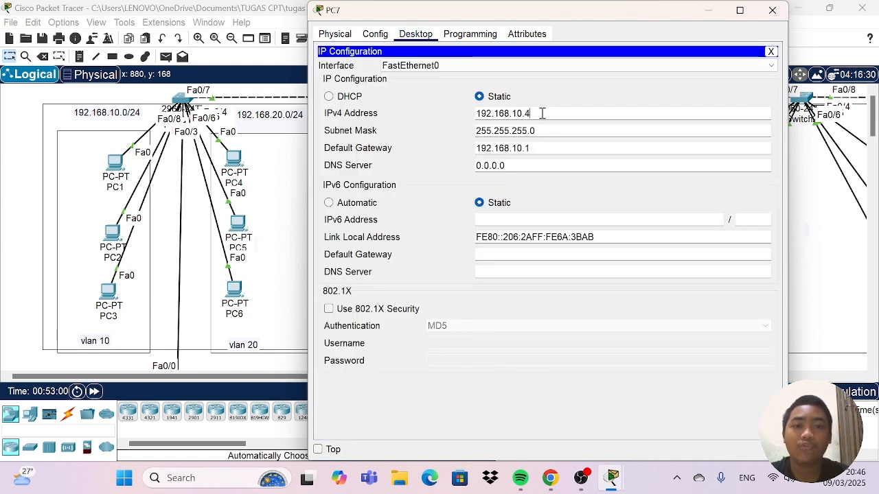
key(BackSpace)
key(BackSpace)
key(BackSpace)
key(BackSpace)
key(BackSpace)
key(BackSpace)
key(BackSpace)
key(BackSpace)
key(BackSpace)
key(BackSpace)
key(BackSpace)
key(BackSpace)
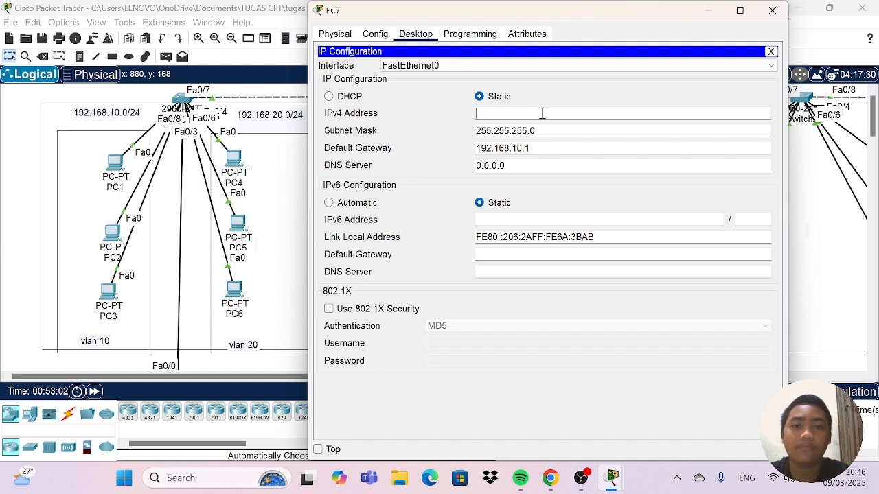
Clear PC7's subnet mask and default gateway and switch its IPv4 configuration to DHCP.
click(569, 129)
key(BackSpace)
key(BackSpace)
key(BackSpace)
key(BackSpace)
key(BackSpace)
key(BackSpace)
key(BackSpace)
key(BackSpace)
key(BackSpace)
key(BackSpace)
key(BackSpace)
key(BackSpace)
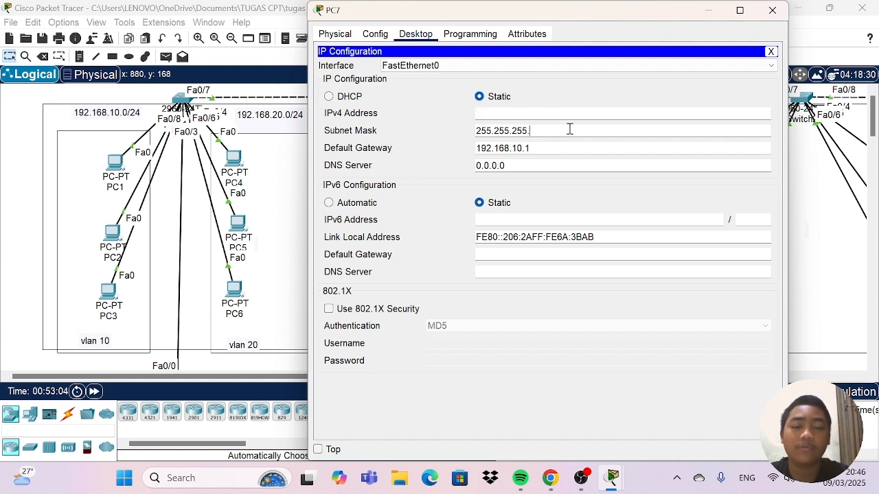
key(BackSpace)
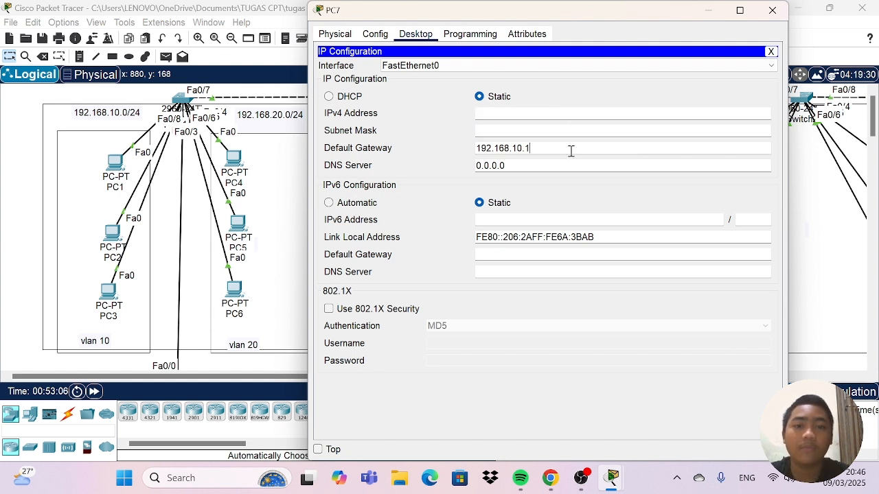
drag(568, 149, 436, 140)
key(BackSpace)
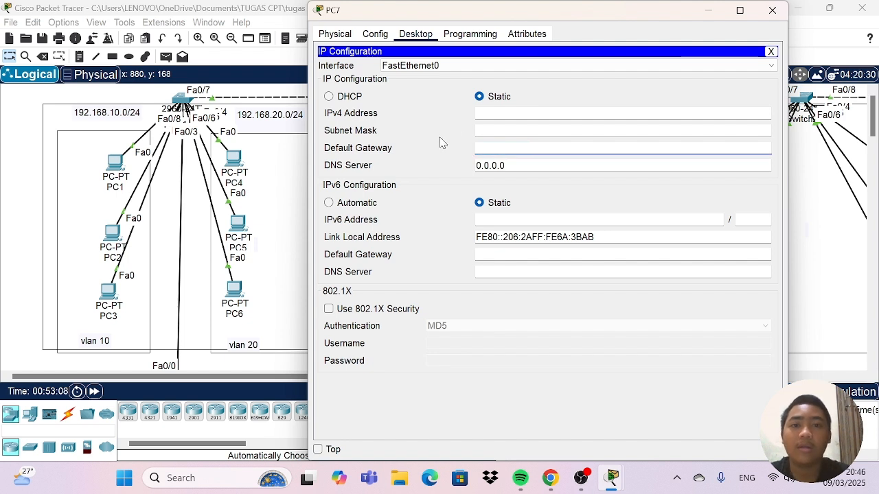
click(329, 97)
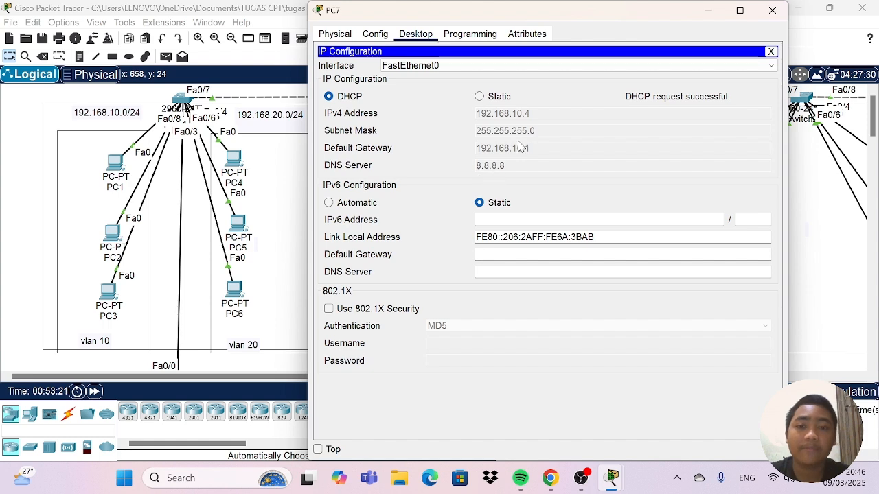
click(772, 10)
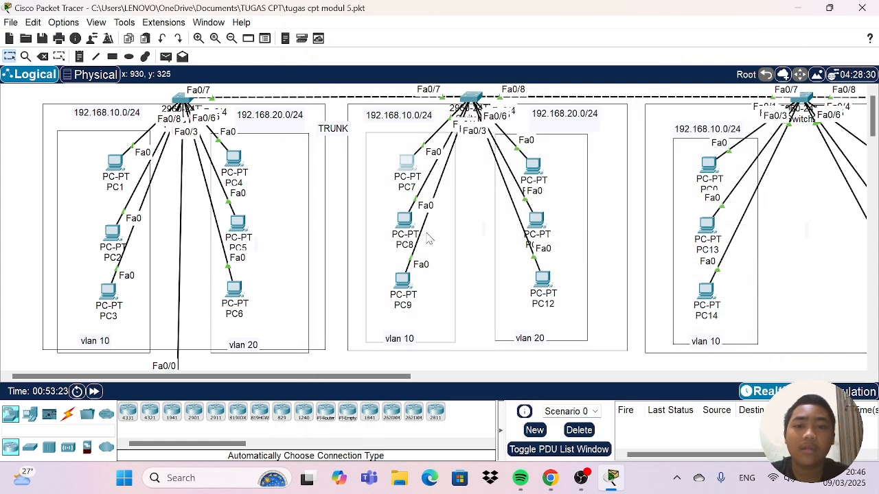
Open the IP configuration of PC8 in VLAN 10 and clear its static IPv4 address.
click(403, 221)
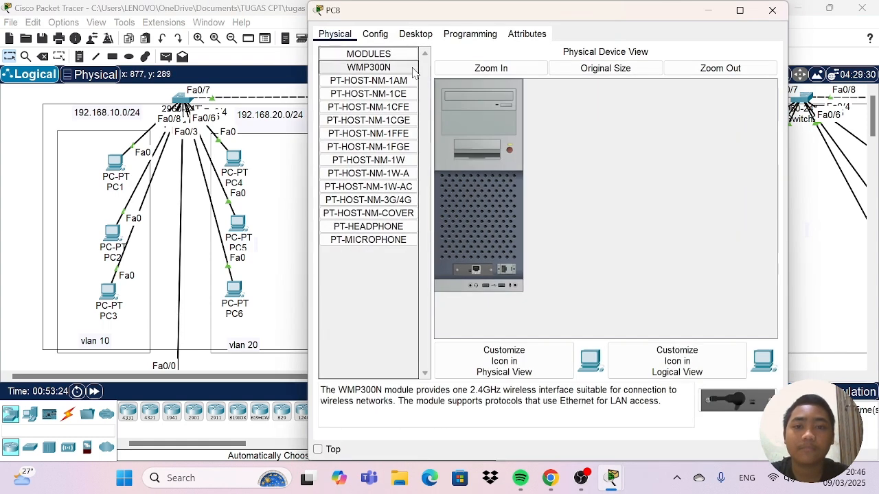
click(403, 35)
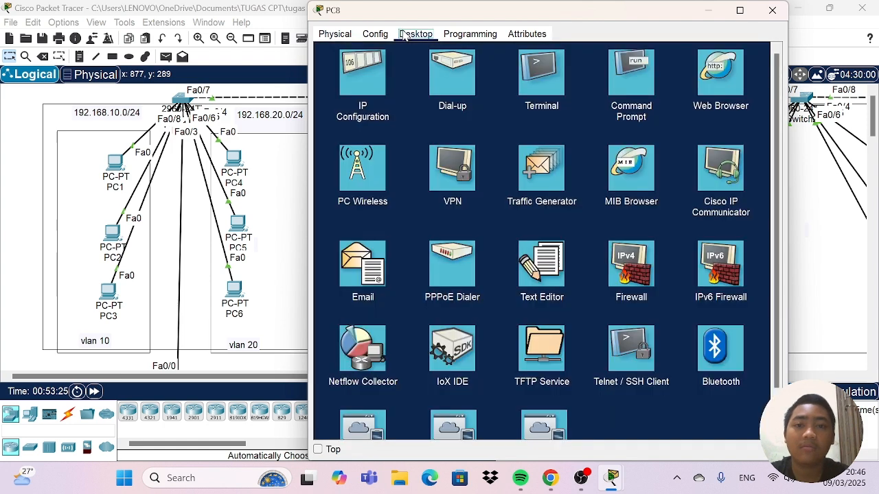
click(365, 71)
click(532, 114)
drag(532, 114, 447, 121)
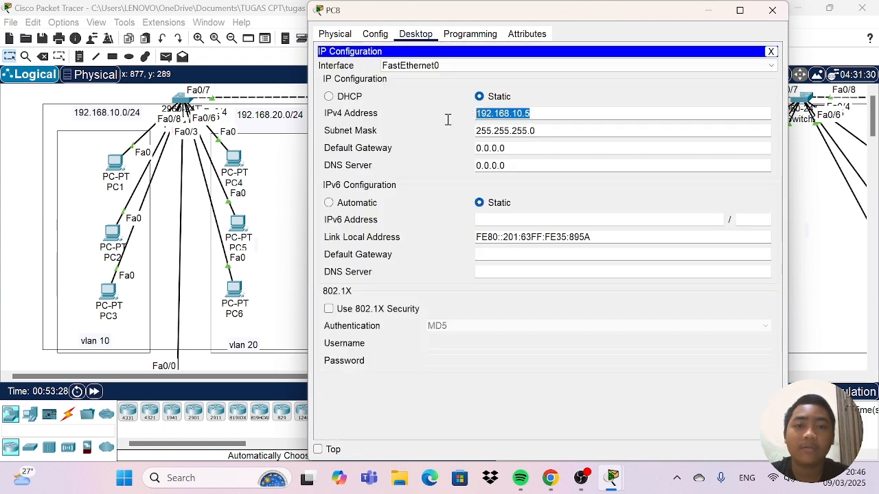
key(BackSpace)
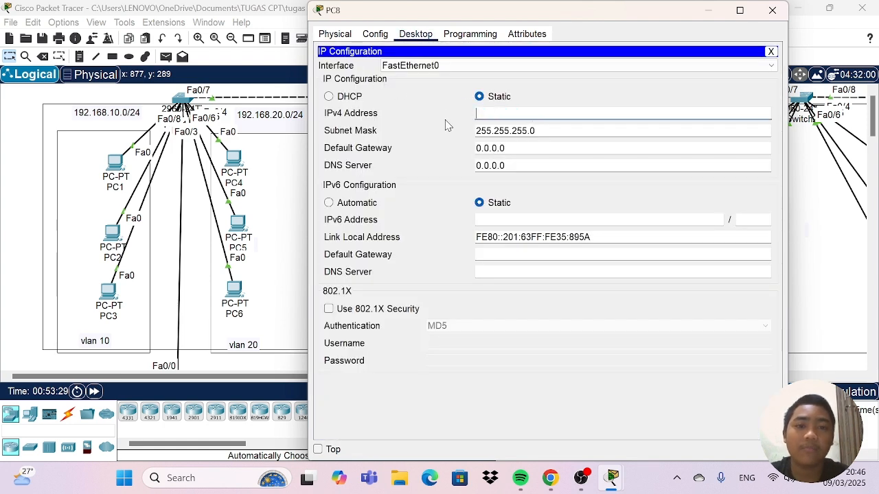
Clear PC8's subnet mask and switch its IPv4 configuration to DHCP.
double_click(532, 130)
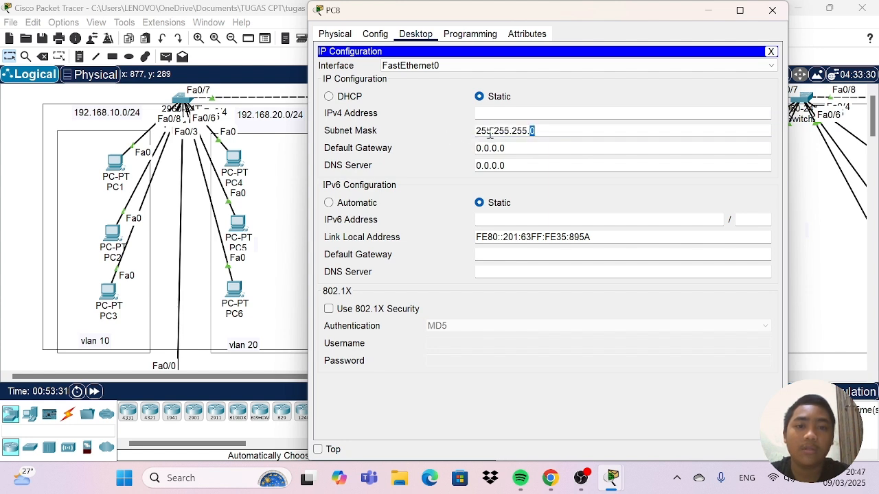
key(BackSpace)
key(BackSpace)
key(BackSpace)
key(BackSpace)
key(BackSpace)
key(BackSpace)
key(BackSpace)
key(BackSpace)
key(BackSpace)
key(BackSpace)
key(BackSpace)
key(BackSpace)
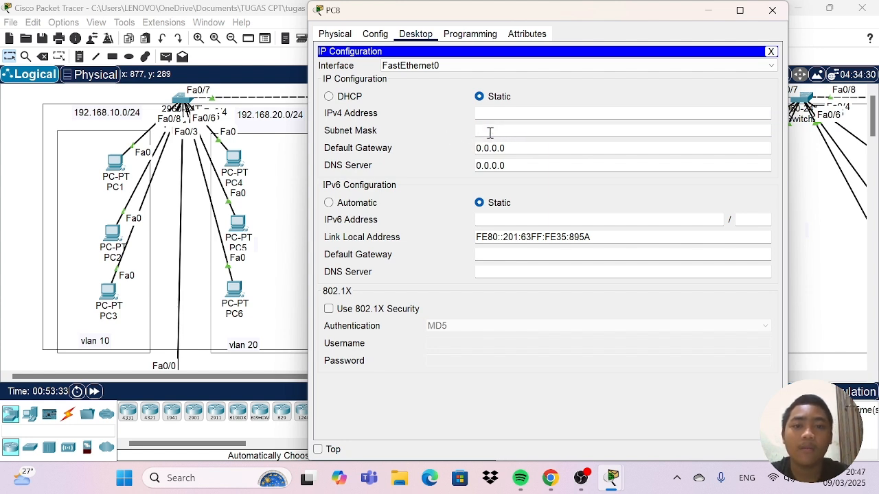
click(329, 97)
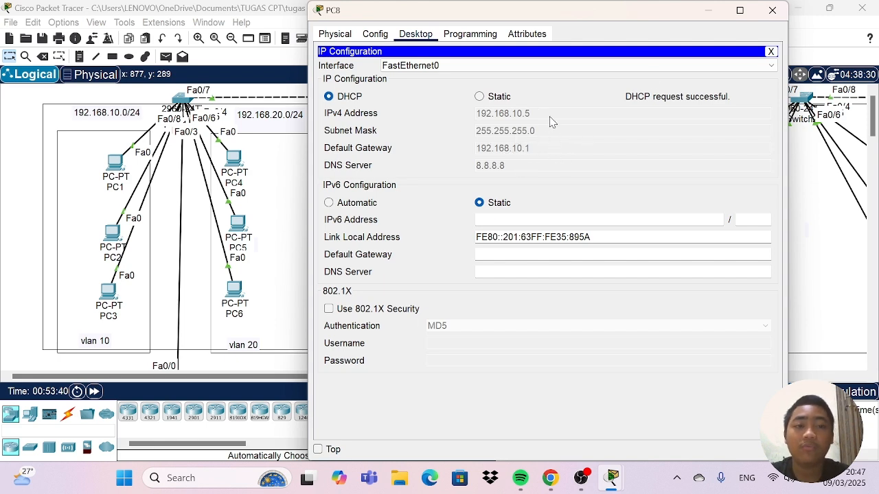
Open the IP configuration of PC10 in VLAN 20 and switch its IPv4 configuration to DHCP.
click(772, 11)
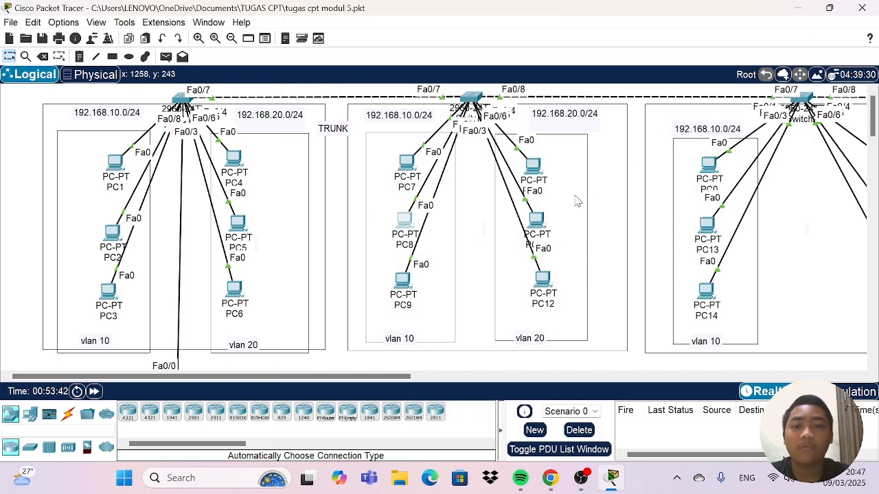
click(533, 166)
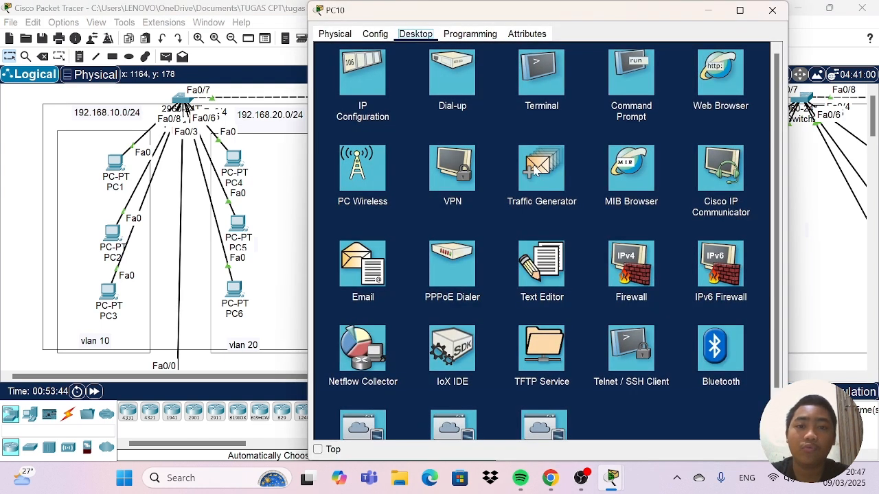
click(375, 90)
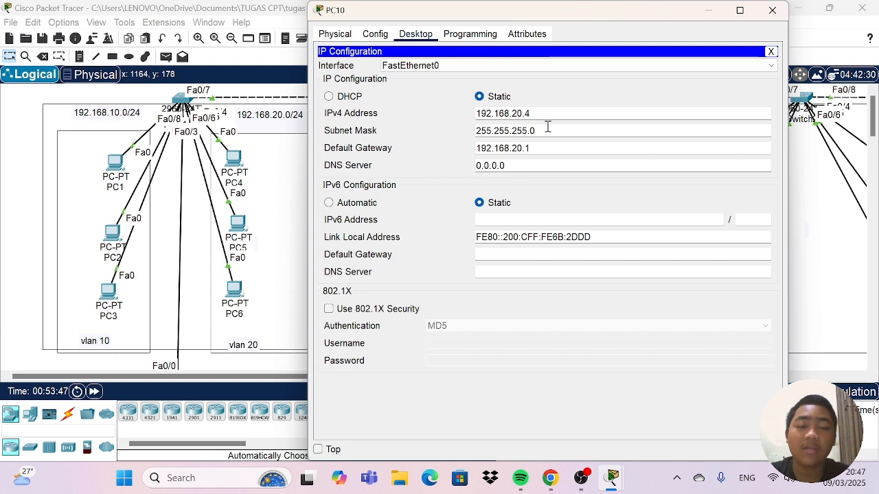
click(328, 97)
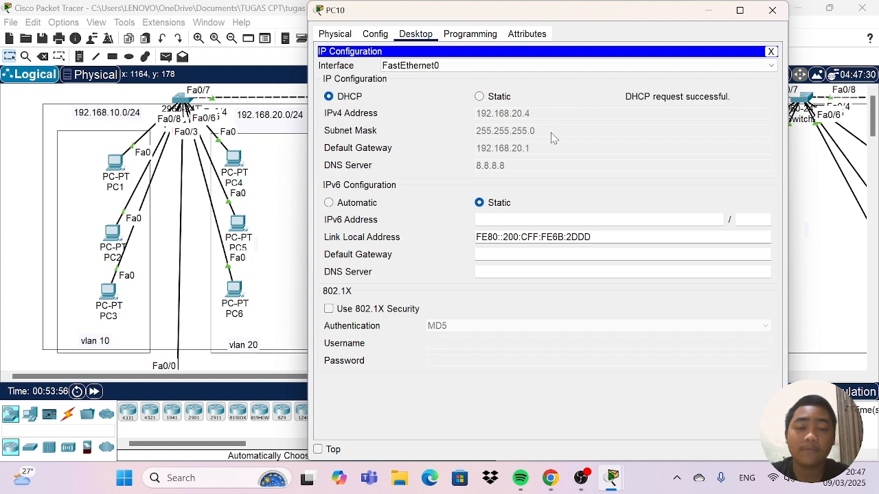
click(773, 12)
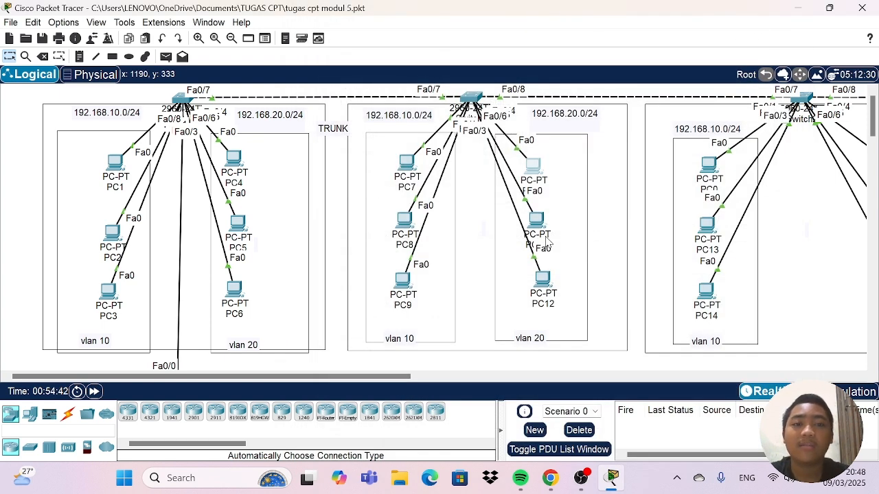
Nudge the 2960 switch above PC0 and PC15, and Multilayer Switch0, slightly to adjust their placement.
drag(386, 376, 615, 379)
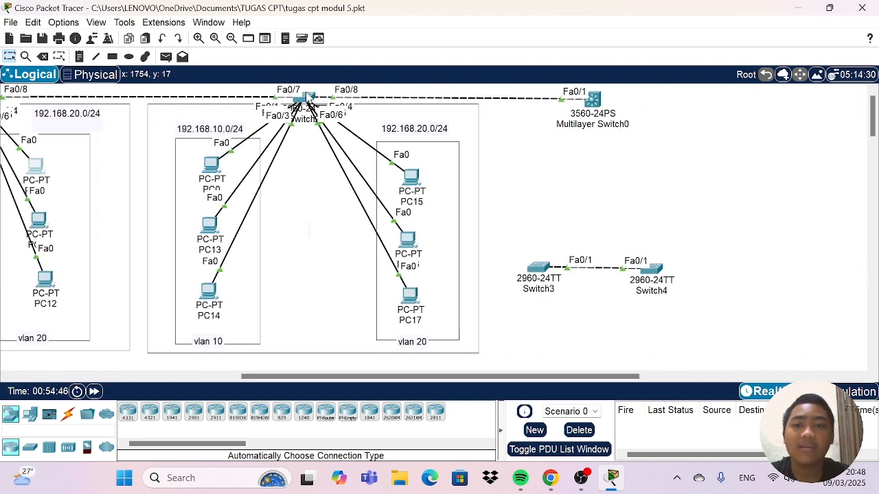
drag(307, 101, 310, 95)
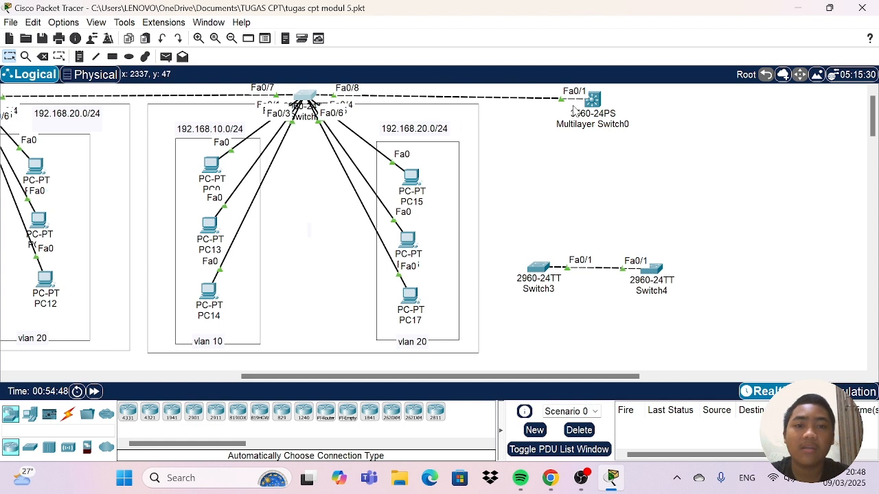
mouse_move(591, 98)
mouse_down()
mouse_move(582, 98)
mouse_move(596, 94)
mouse_up()
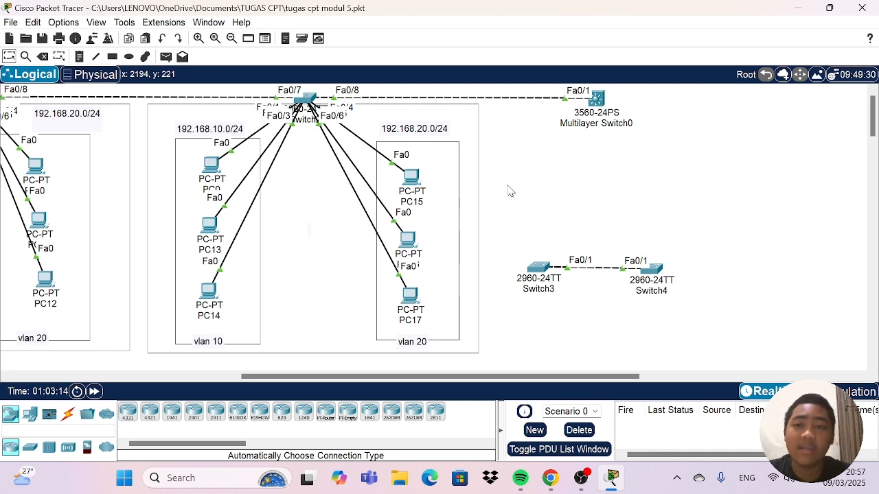
Add a text note reading "SW LAYER 2 & SW LAYER 3" in the empty area below Multilayer Switch0.
click(165, 56)
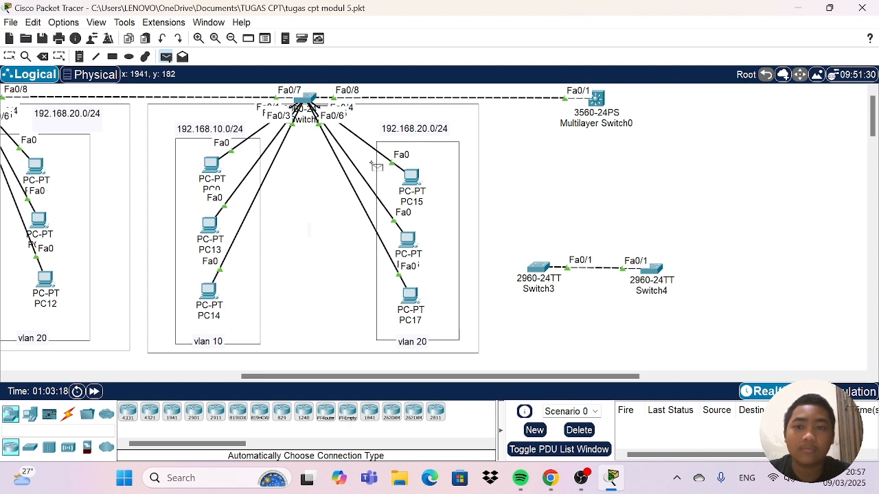
click(79, 56)
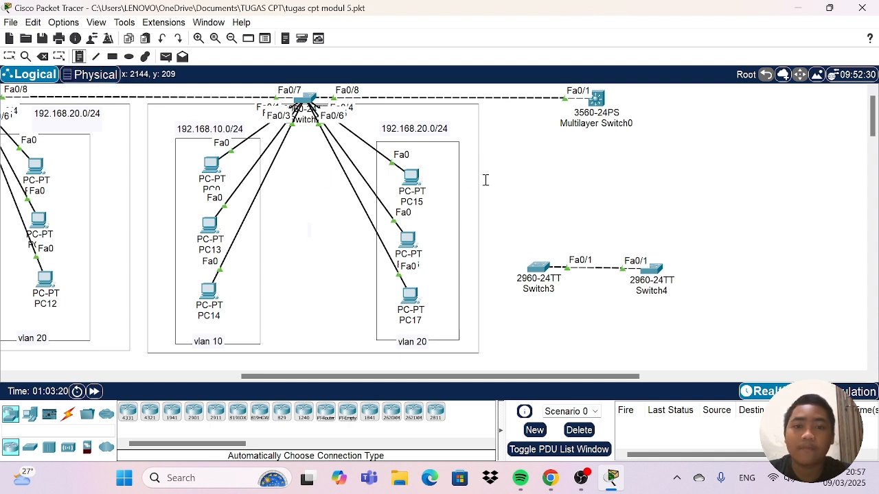
click(509, 188)
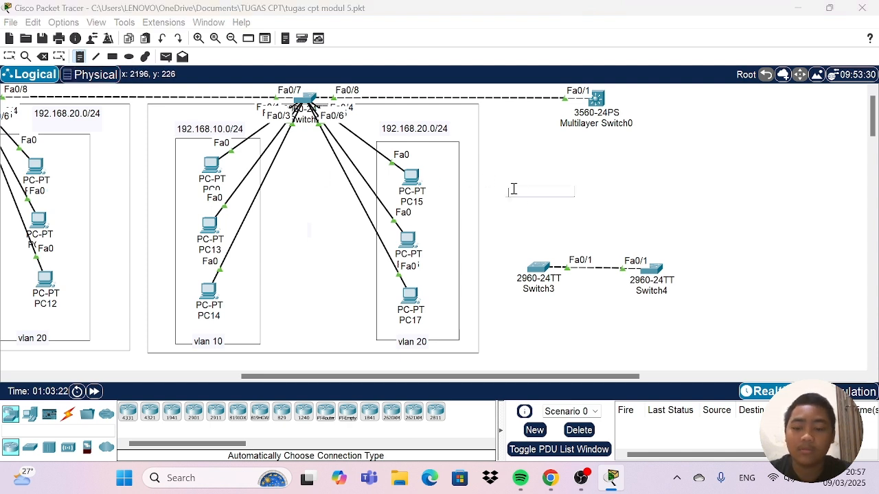
key(Caps_Lock)
text(SW )
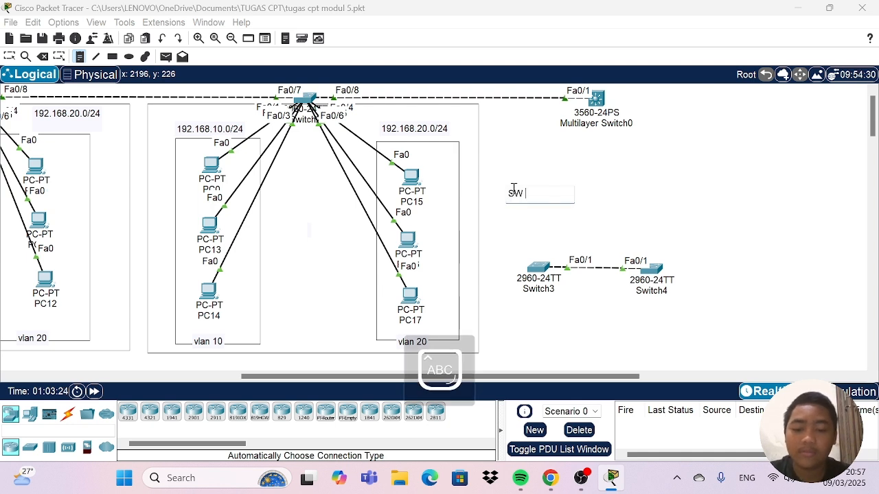
text(LAYER)
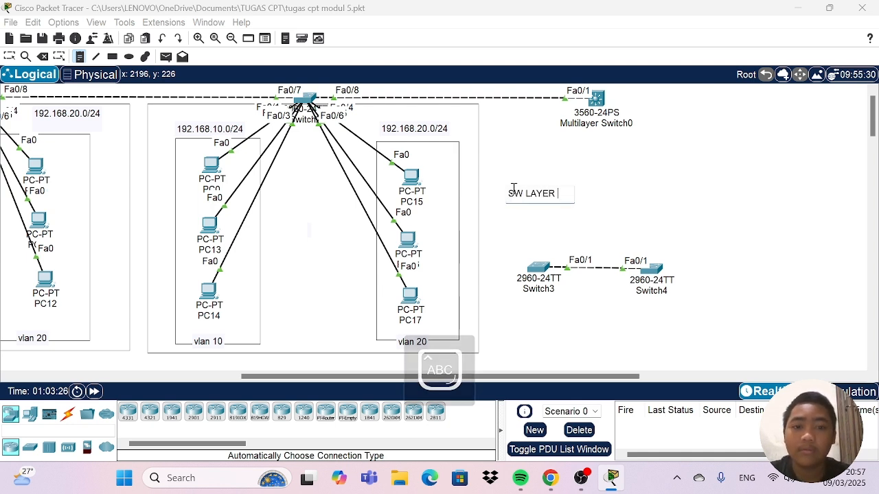
text( 2)
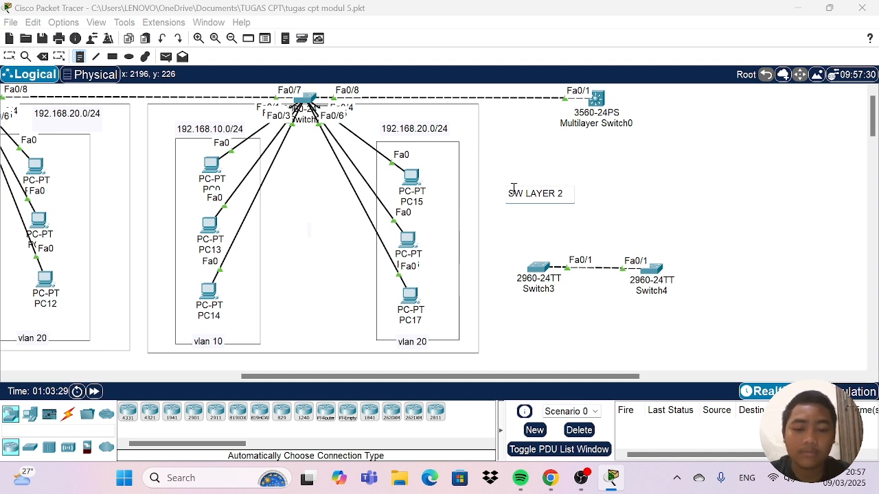
text( & SW LAYER)
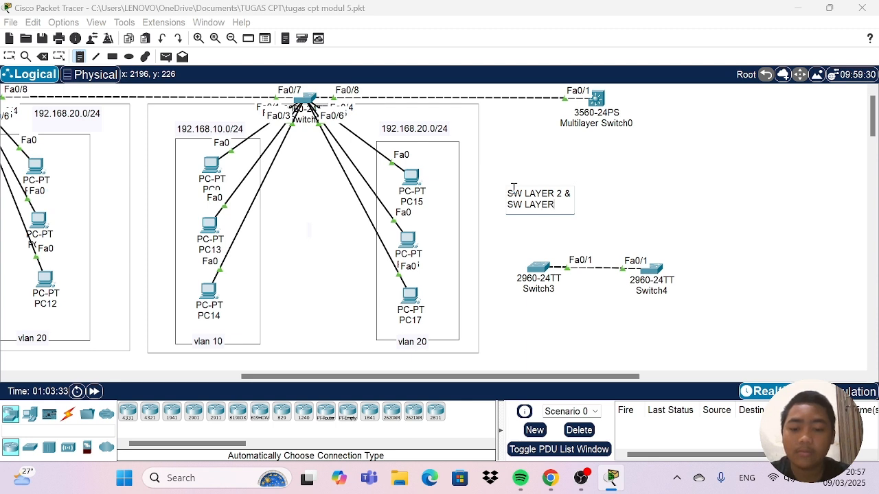
text( 3)
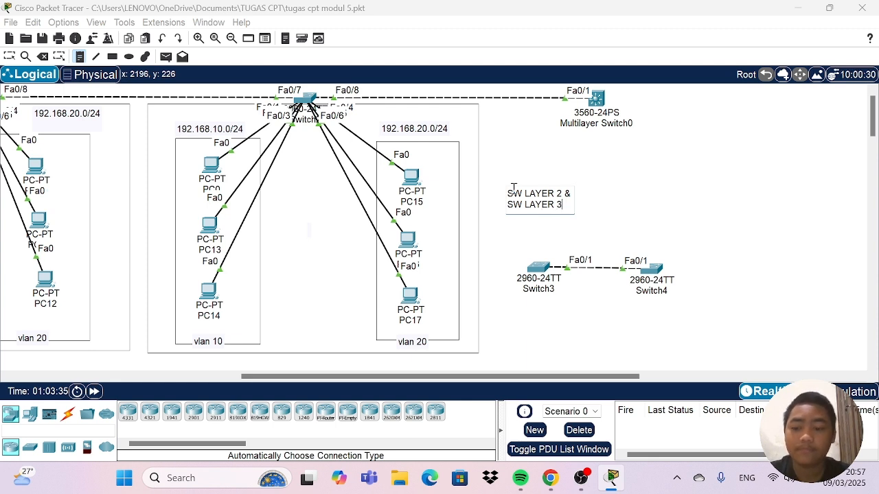
key(Caps_Lock)
key(Return)
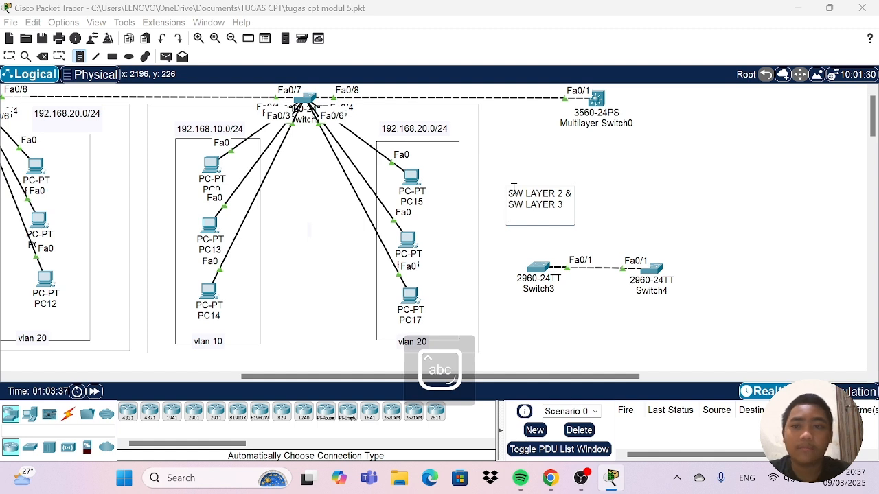
click(5, 52)
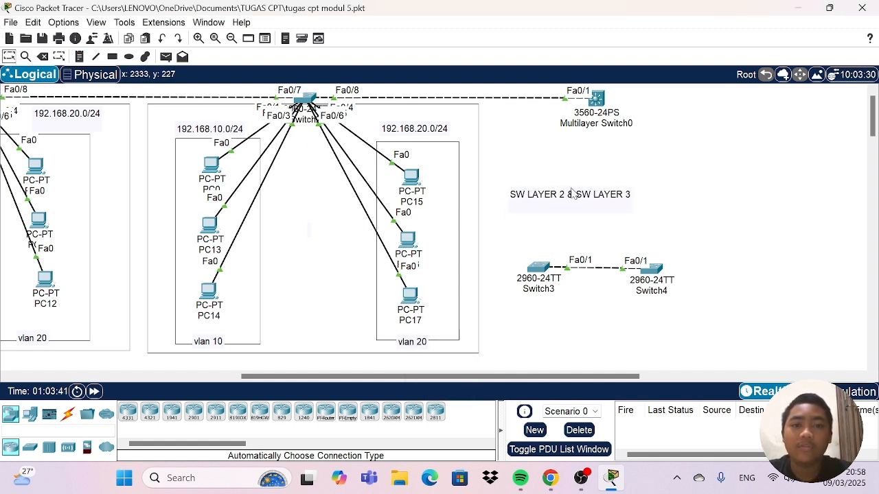
Add a note "2960" below the switch serving PC0 and PC15, and a note "3560" below Multilayer Switch0.
drag(308, 102, 310, 102)
drag(593, 100, 596, 99)
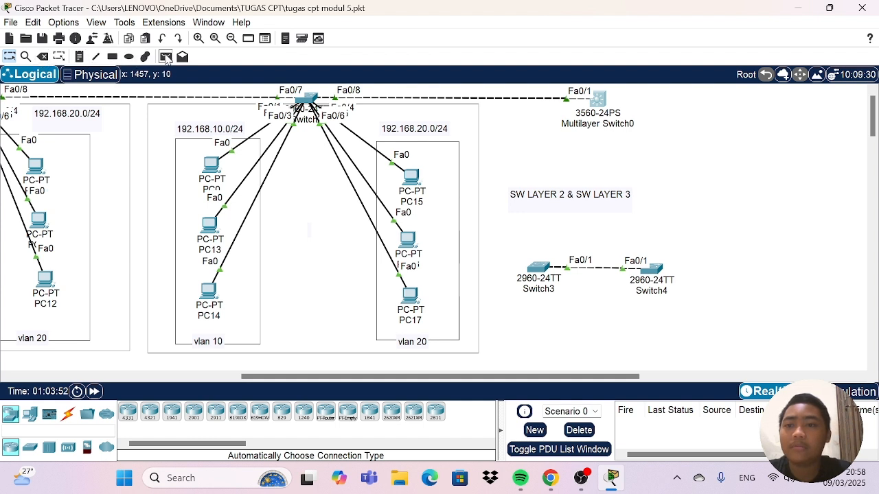
click(79, 56)
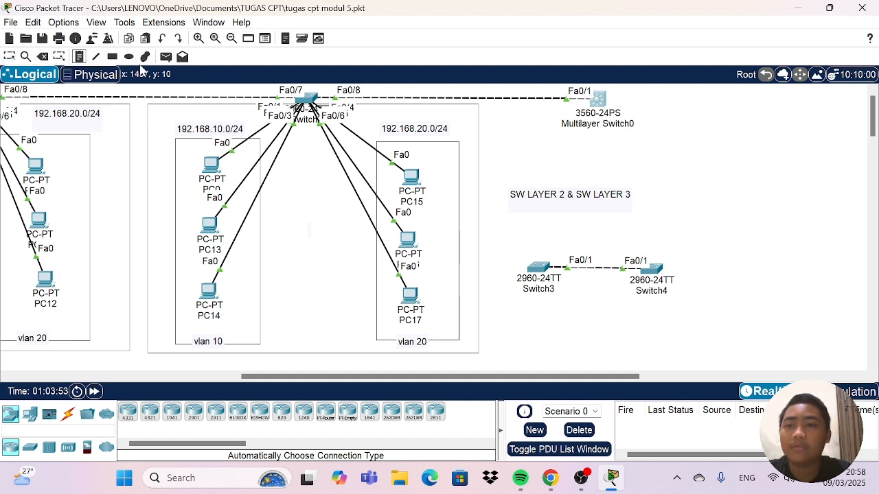
click(294, 158)
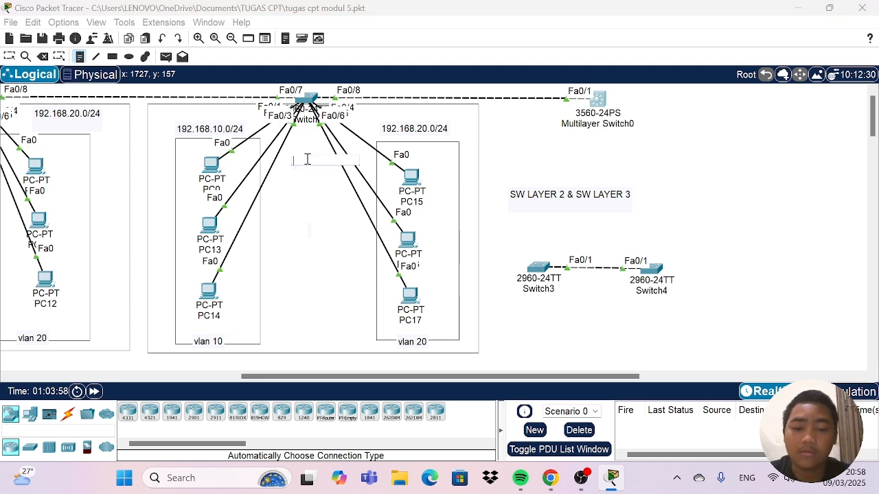
text(2960)
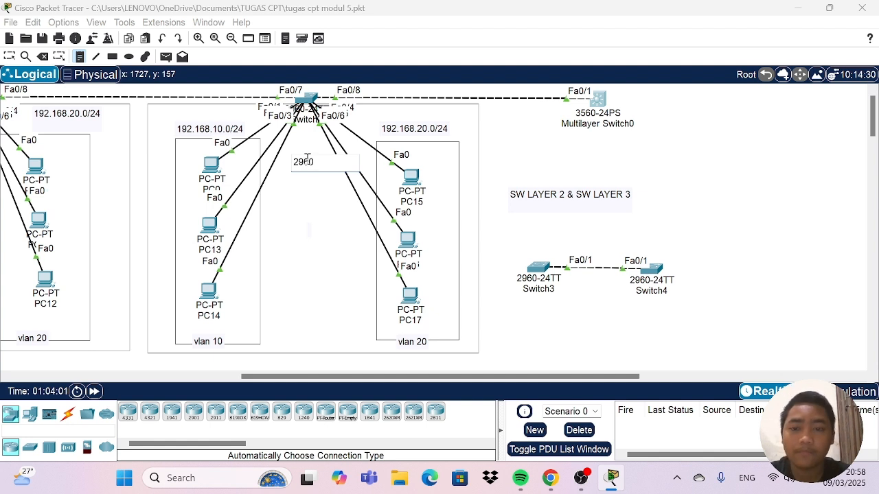
click(557, 142)
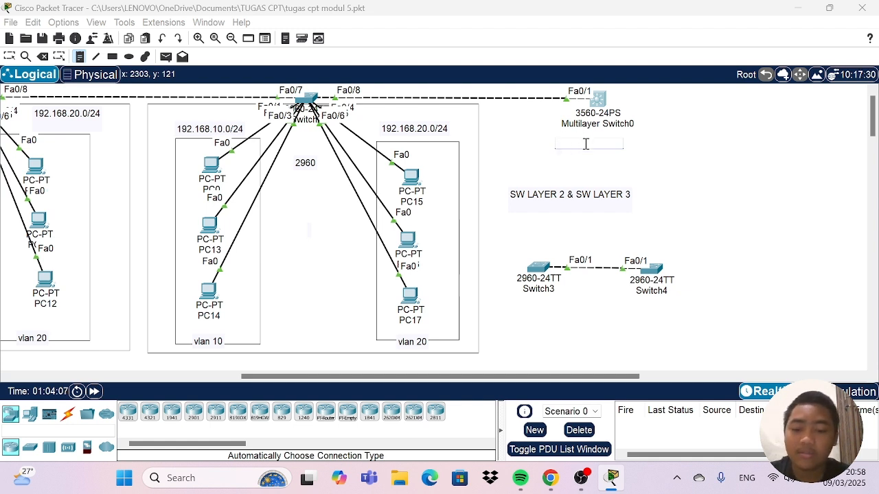
text(3560)
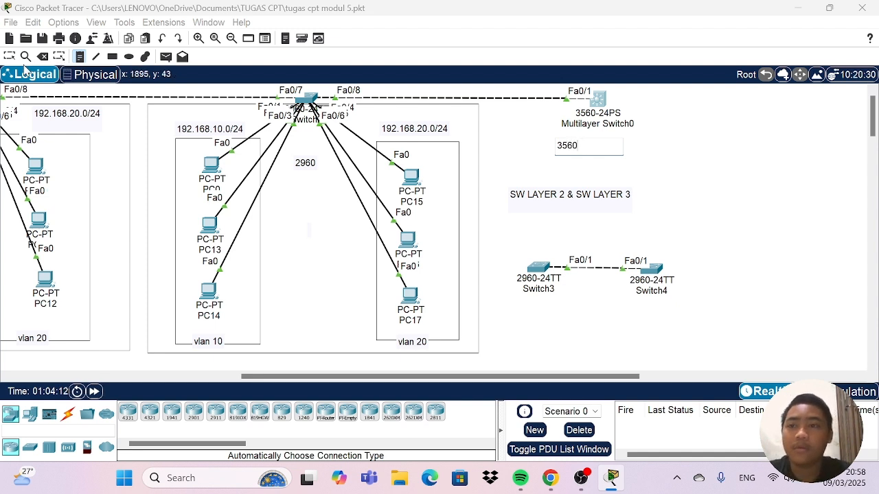
click(9, 57)
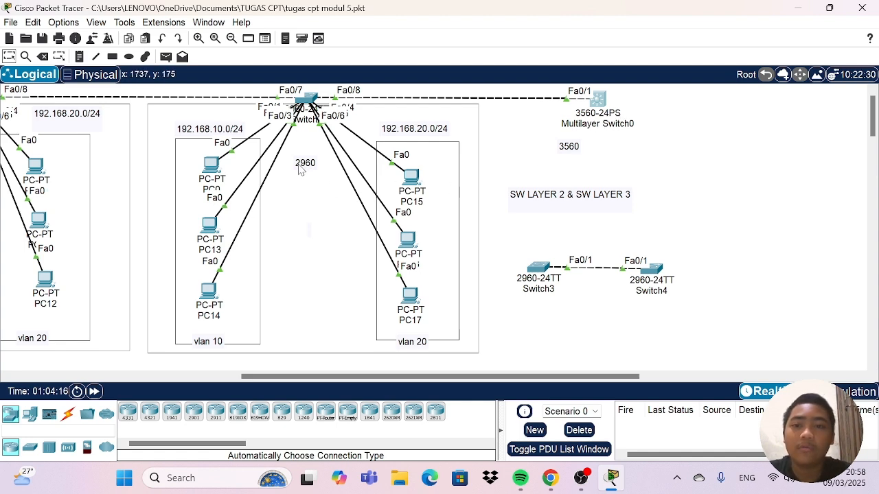
Move the 2960 note up closer to its switch and nudge Multilayer Switch0 slightly.
mouse_move(311, 99)
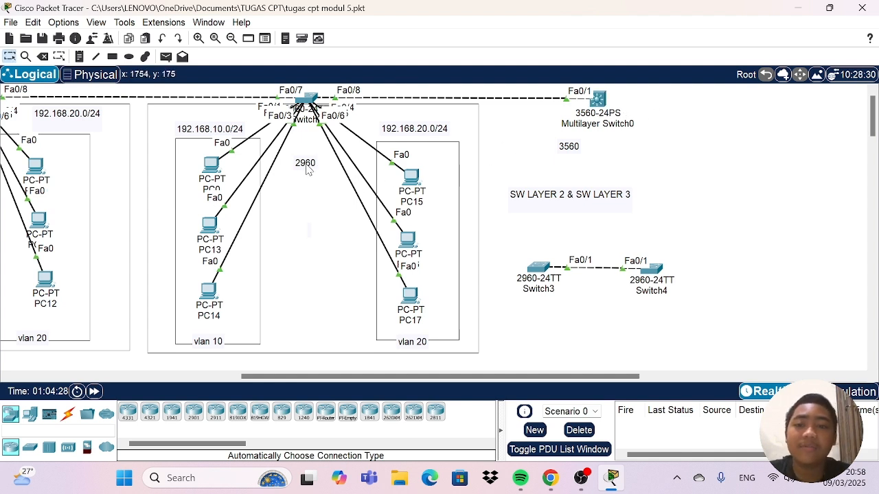
drag(306, 170, 308, 154)
click(303, 202)
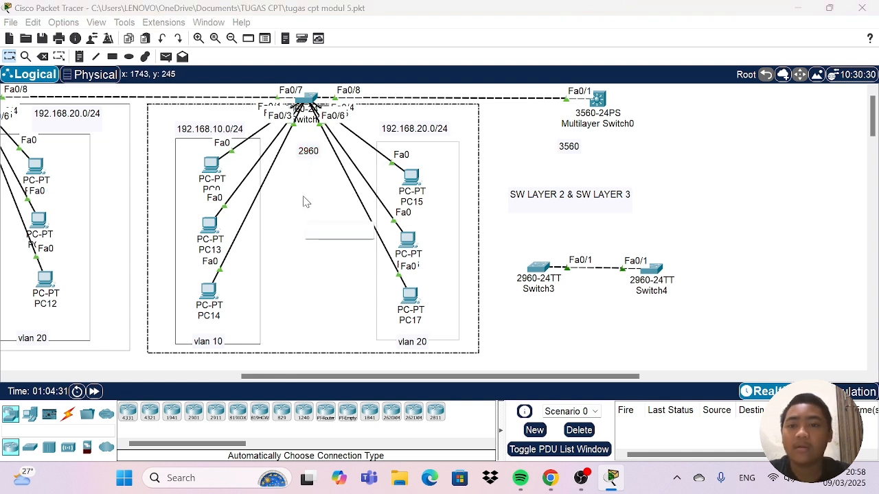
click(685, 162)
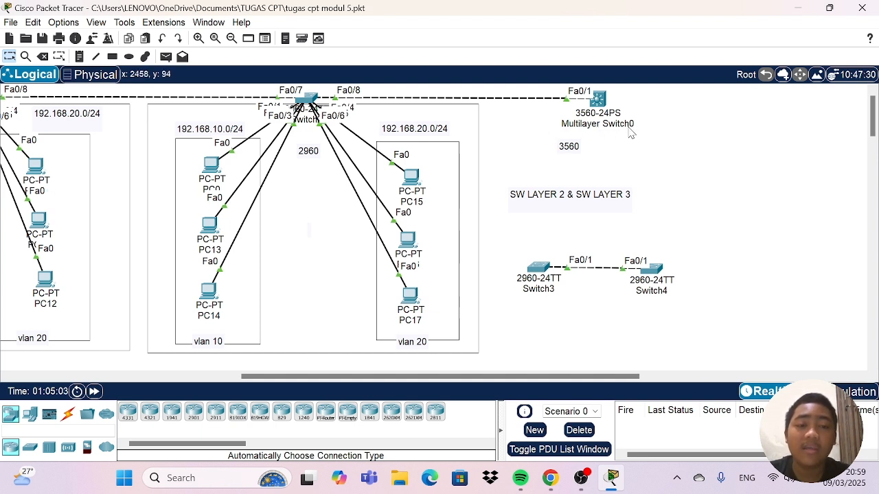
mouse_move(600, 100)
mouse_down()
mouse_move(598, 121)
mouse_move(600, 99)
mouse_up()
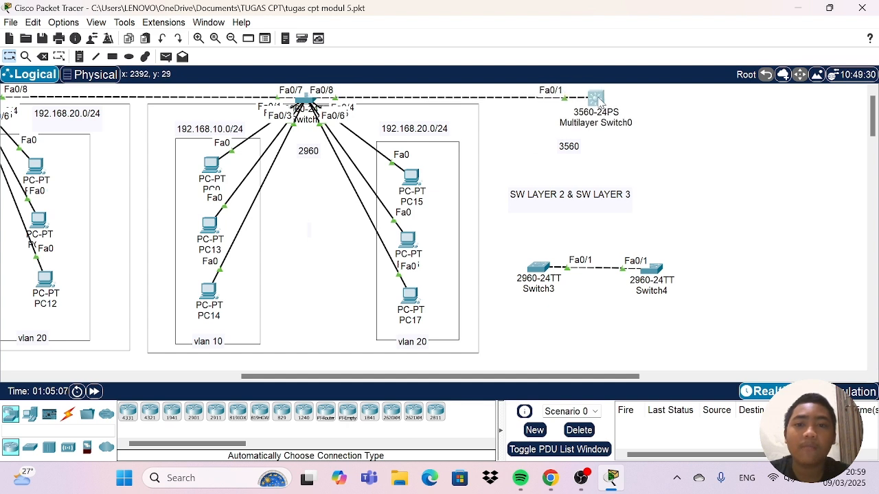
click(698, 133)
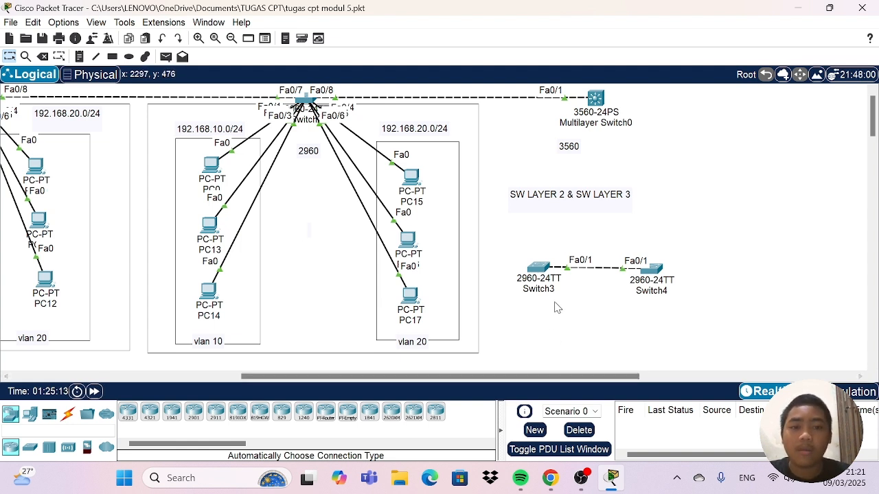
Delete the two unused 2960 switches, Switch3 and Switch4, from the workspace.
mouse_move(518, 229)
mouse_down()
mouse_move(575, 243)
mouse_move(729, 348)
mouse_up()
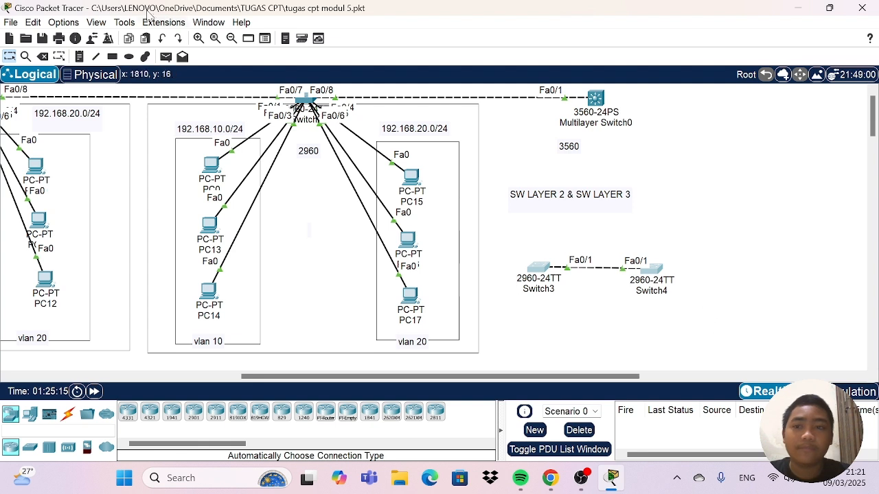
click(43, 56)
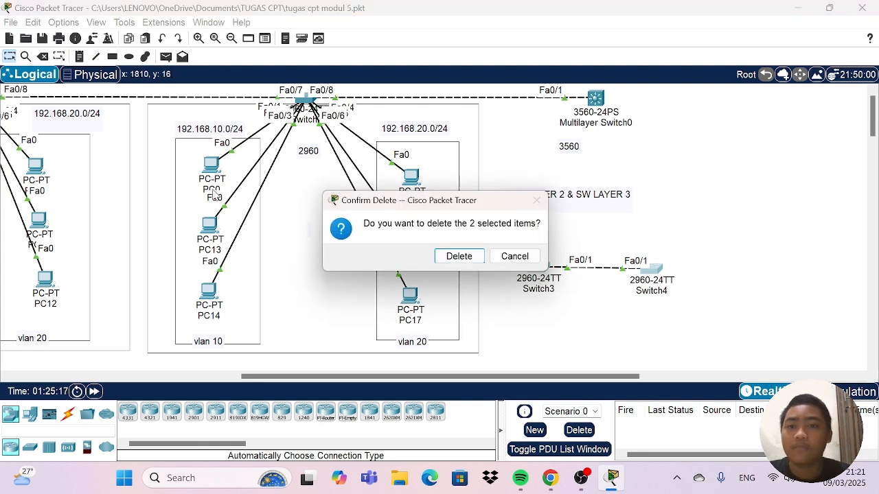
click(458, 256)
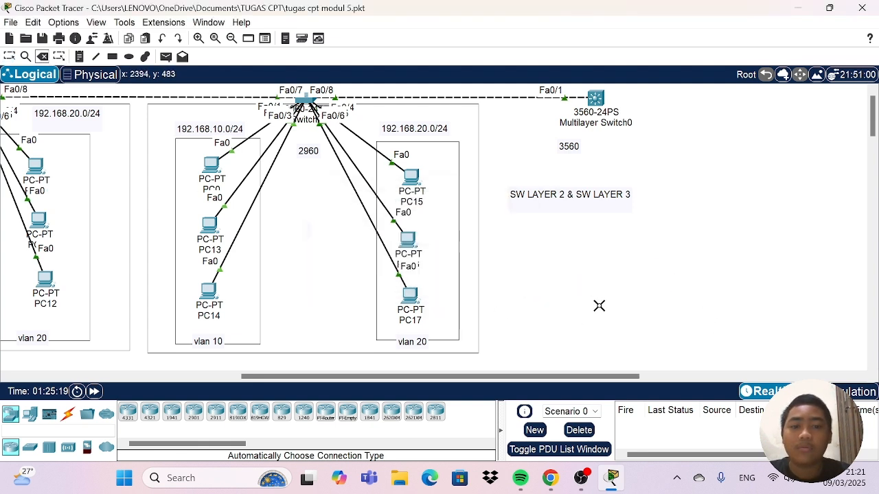
Delete Router0 from below the first VLAN 10 and VLAN 20 group.
scroll(598, 304, down, 3)
drag(542, 376, 312, 376)
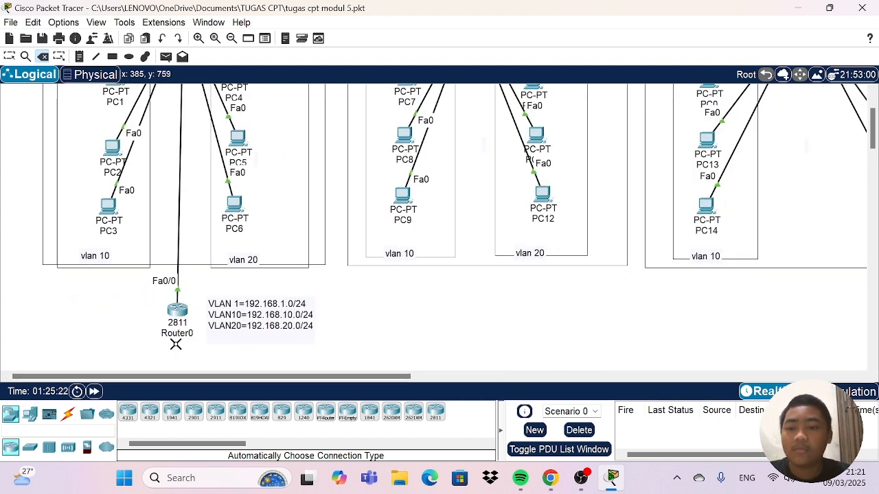
click(175, 313)
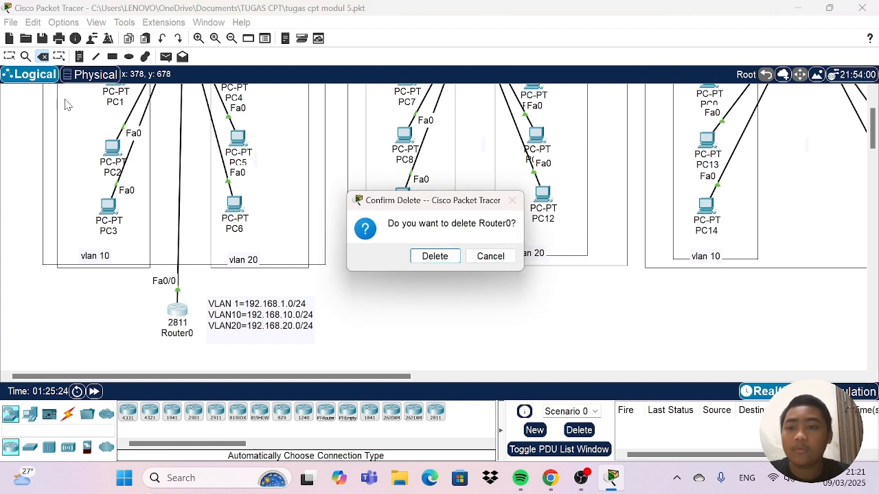
click(430, 258)
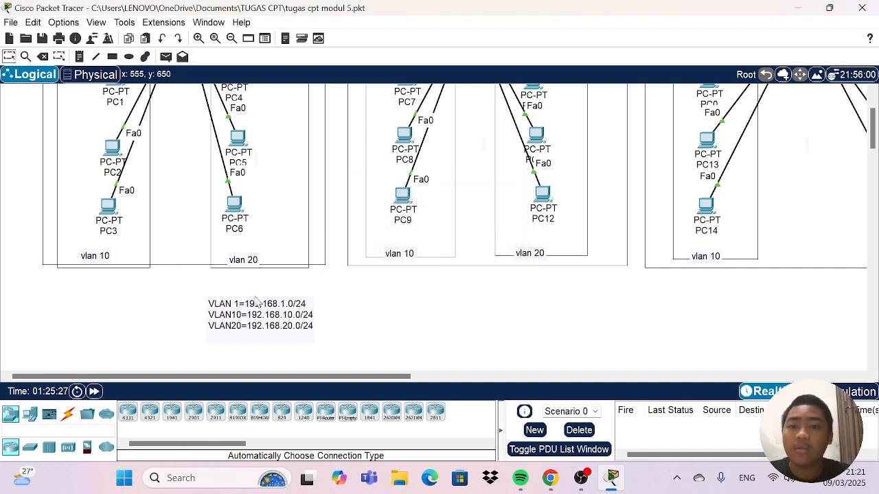
key(Escape)
Move the note listing the VLAN 1, 10 and 20 subnets below Multilayer Switch0, and shift the "SW LAYER 2 & SW LAYER 3" note slightly down beside it.
drag(254, 309, 730, 299)
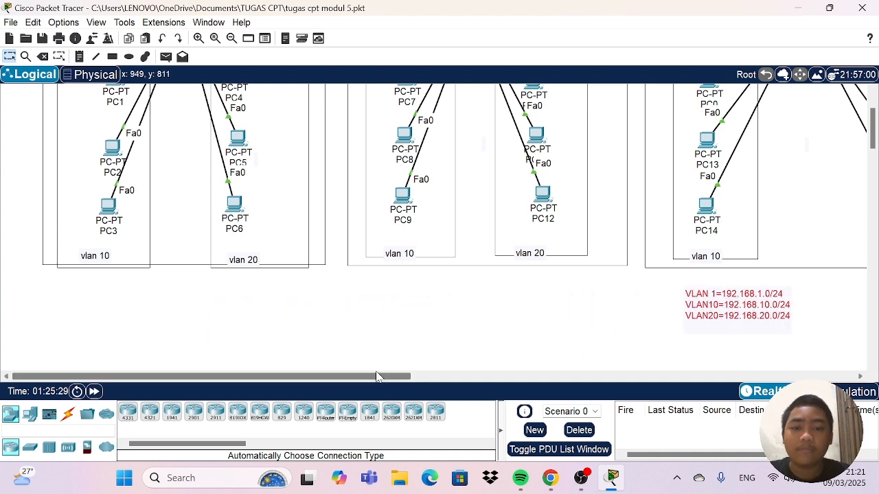
drag(206, 377, 423, 376)
drag(271, 313, 624, 166)
drag(366, 379, 398, 378)
scroll(474, 295, up, 2)
drag(485, 199, 453, 216)
drag(514, 247, 615, 215)
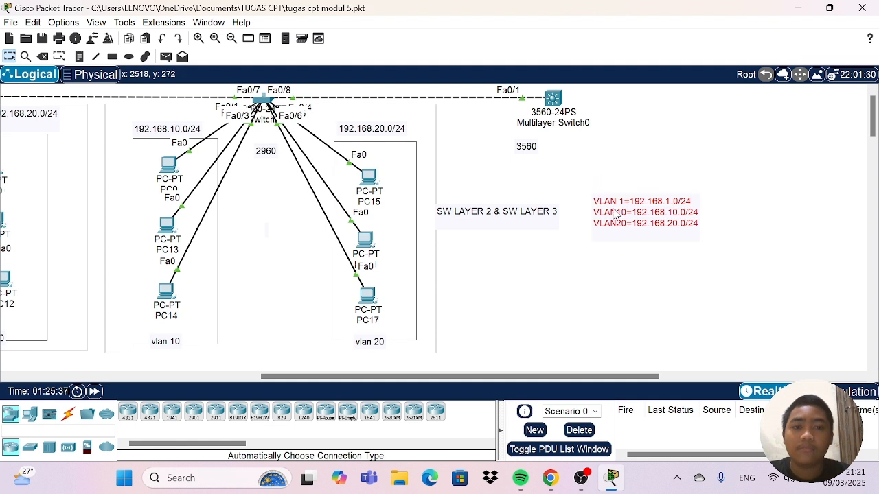
click(525, 267)
drag(458, 213, 466, 234)
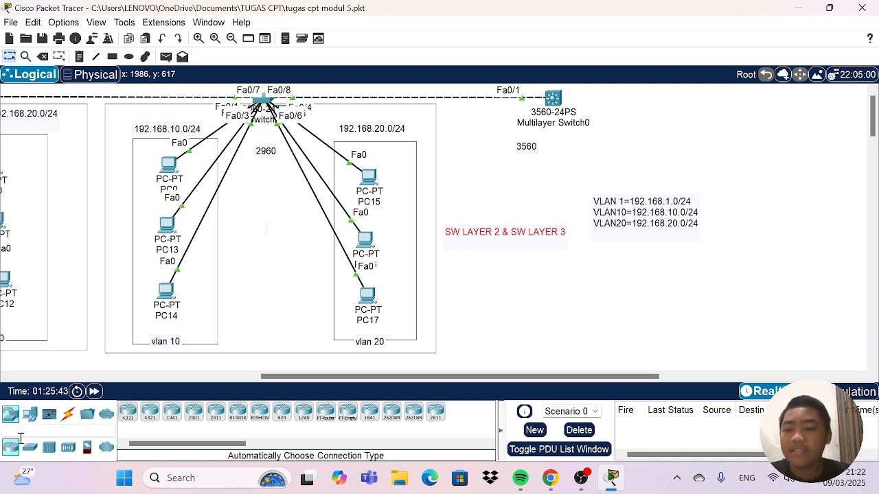
Place two new PCs below Multilayer Switch0, one on each side of it.
click(29, 412)
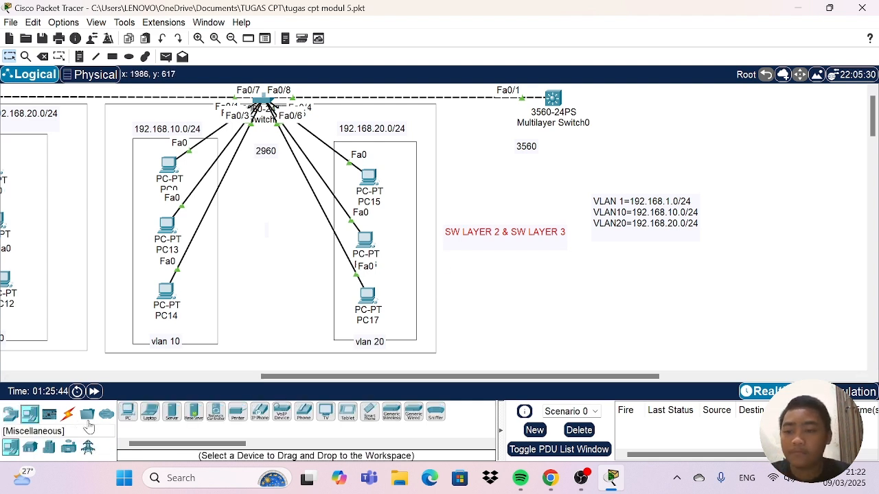
click(128, 411)
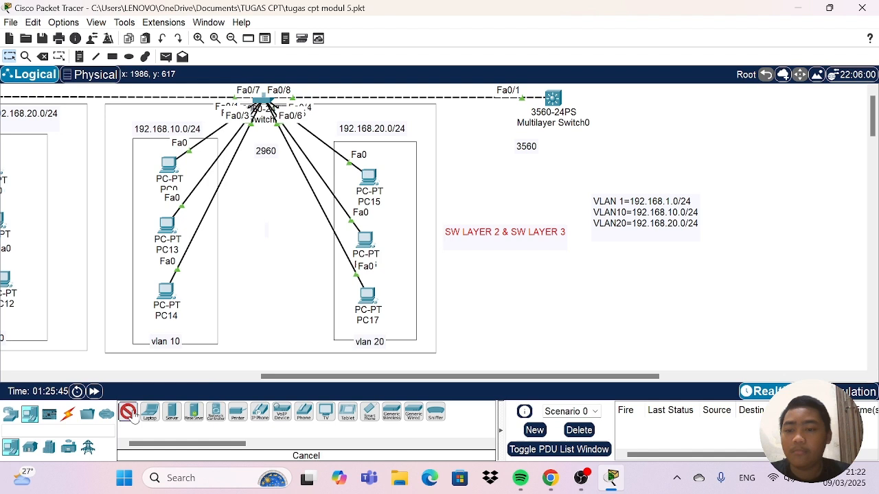
click(470, 151)
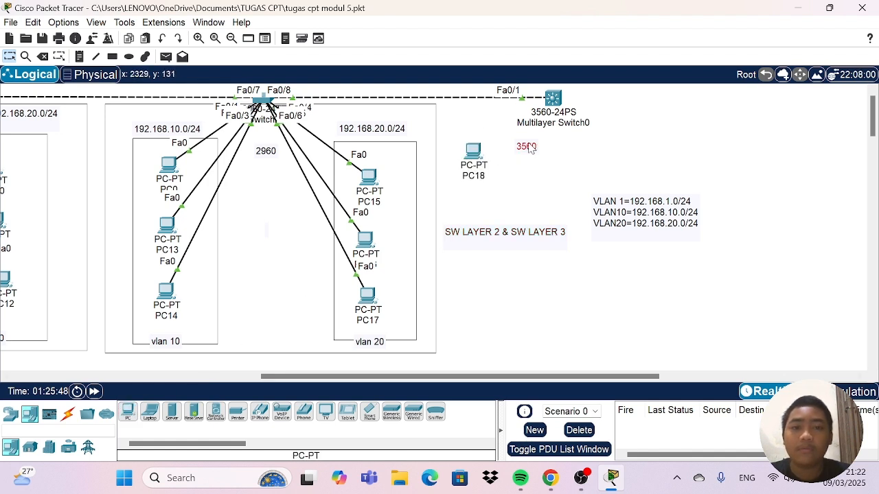
click(129, 411)
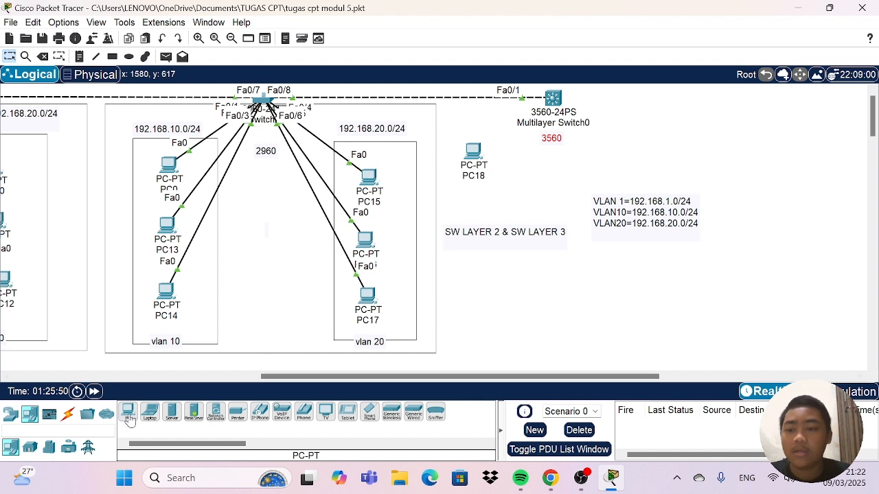
click(616, 157)
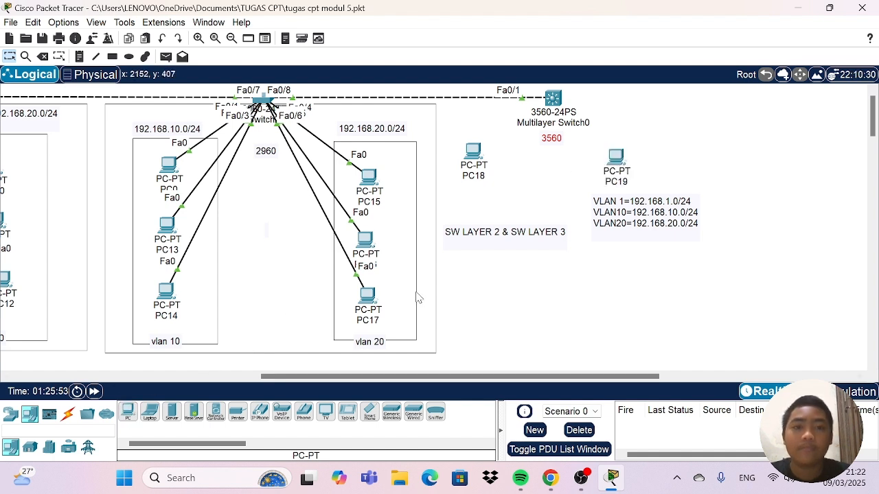
Cable PC18 and PC19 to Multilayer Switch0 using automatically chosen connections.
click(69, 415)
click(128, 411)
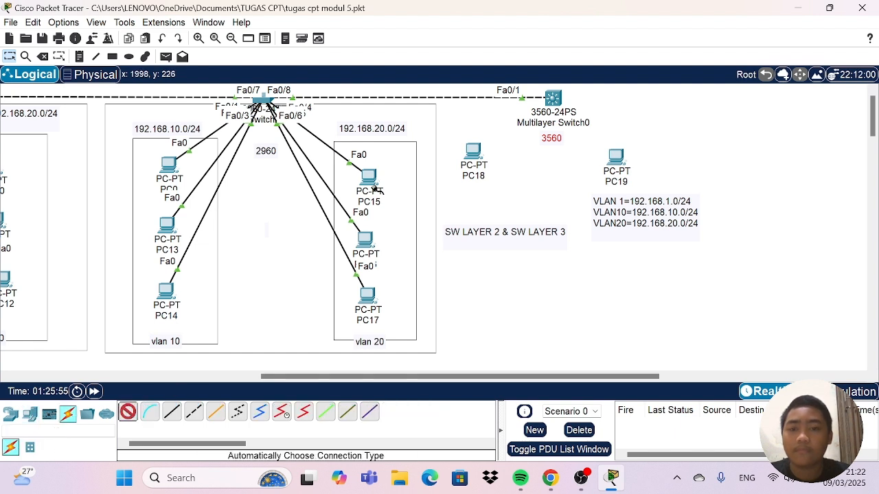
click(473, 149)
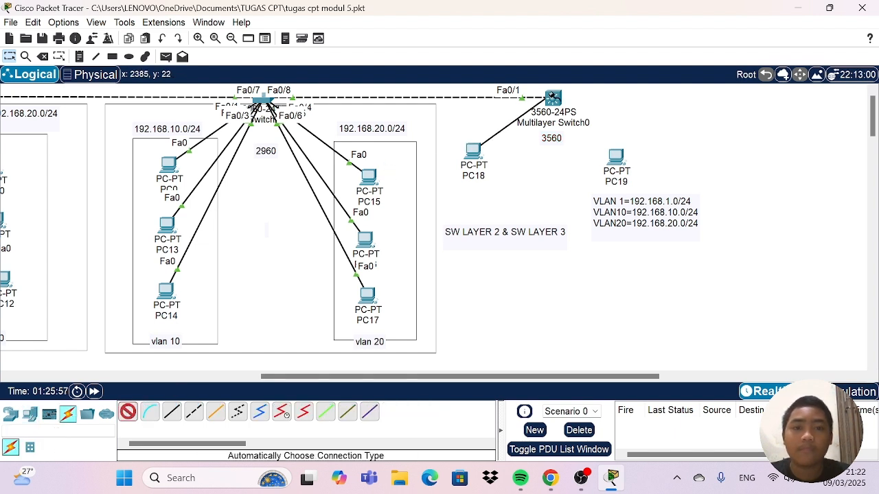
click(553, 98)
click(128, 411)
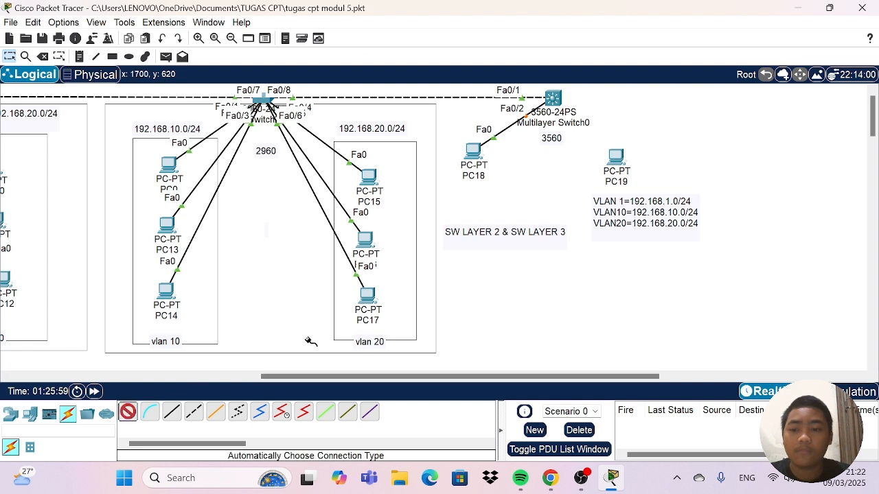
click(554, 98)
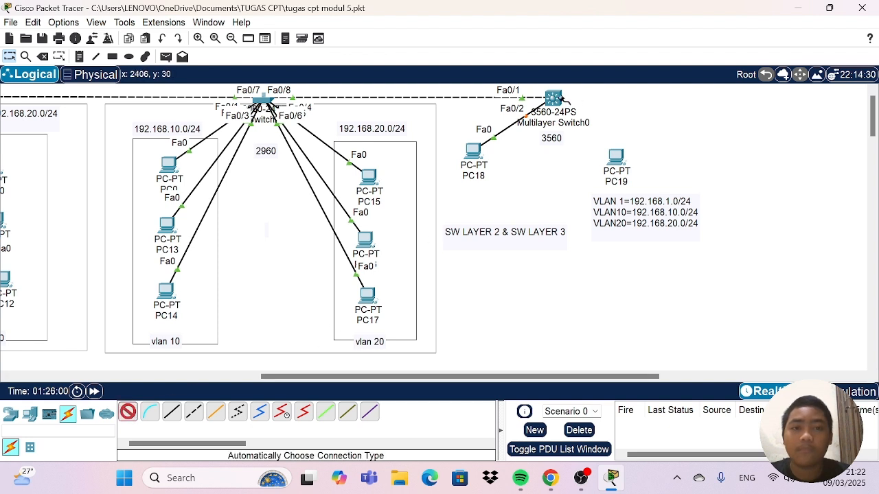
click(616, 155)
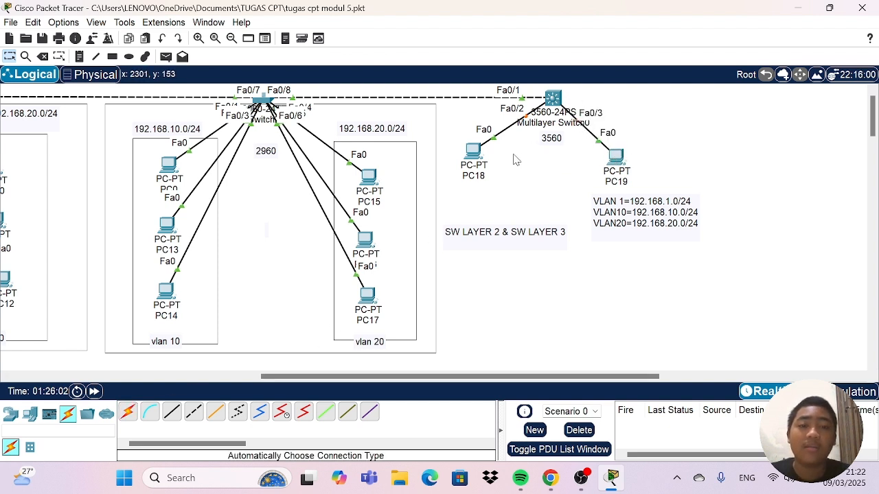
Shift PC18 slightly toward the switch and give it the static IPv4 address 192.168.10.55 with subnet mask 255.255.255.0.
drag(474, 163, 487, 162)
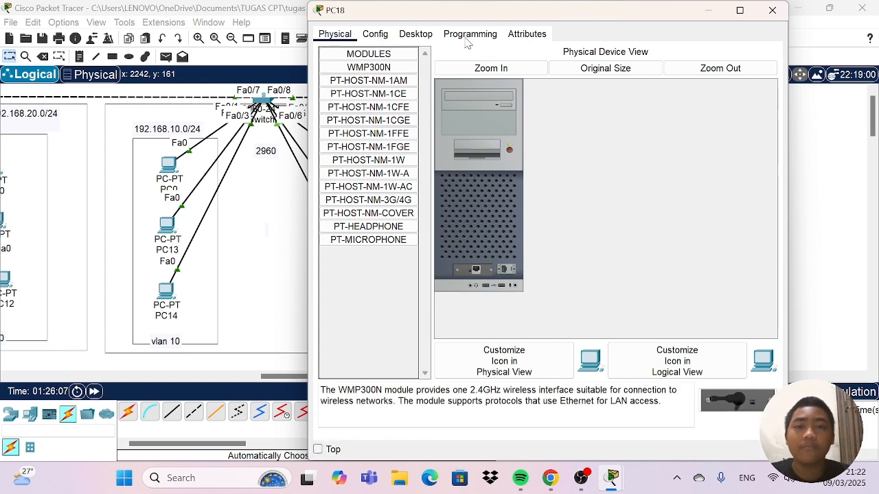
click(415, 35)
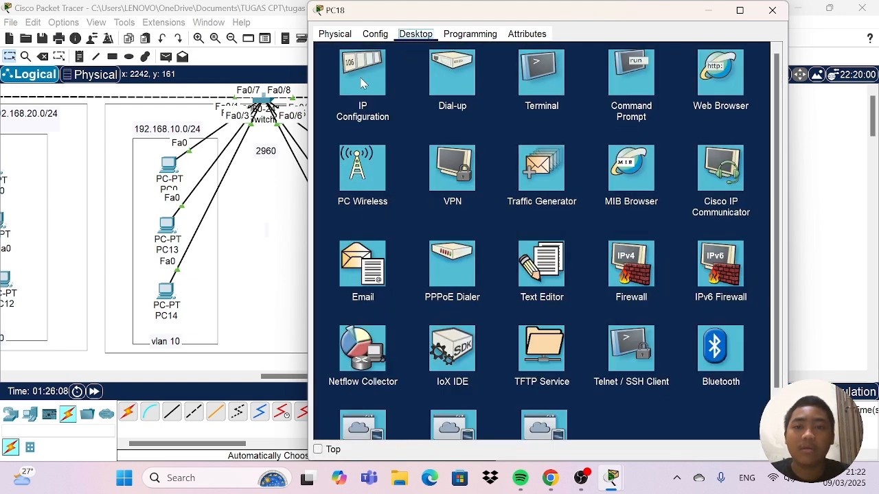
click(362, 82)
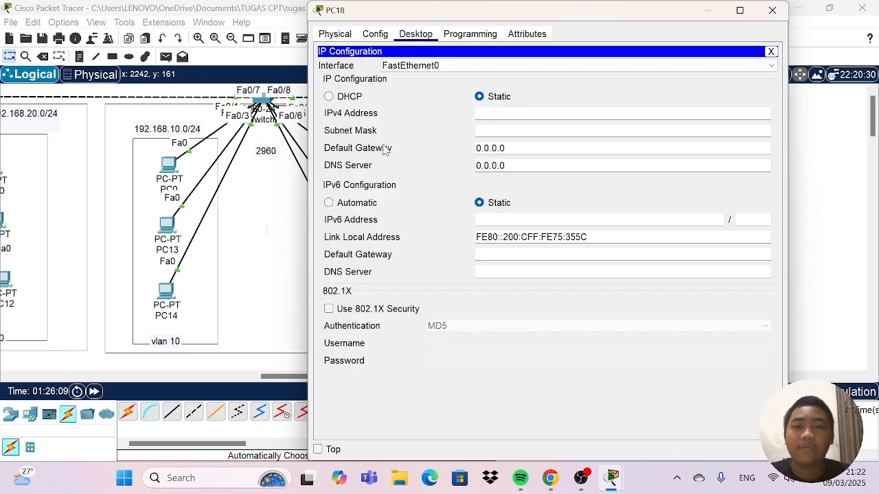
click(506, 114)
text(19)
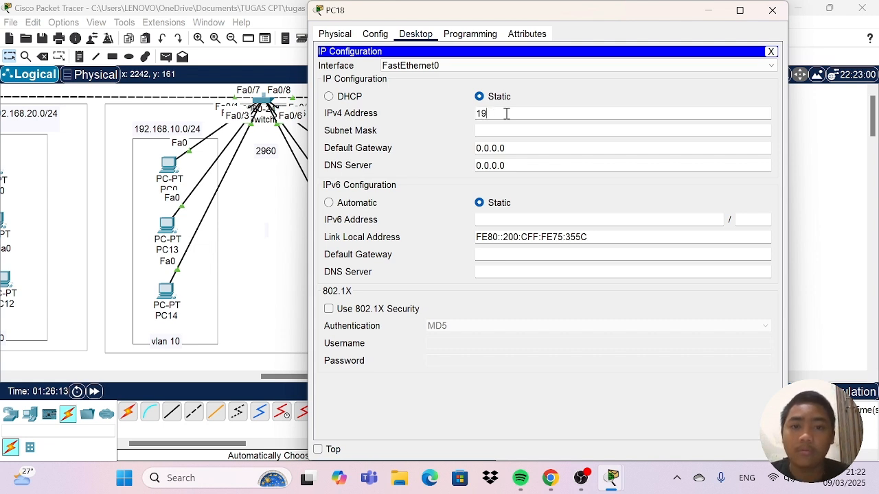
text(6.168.10)
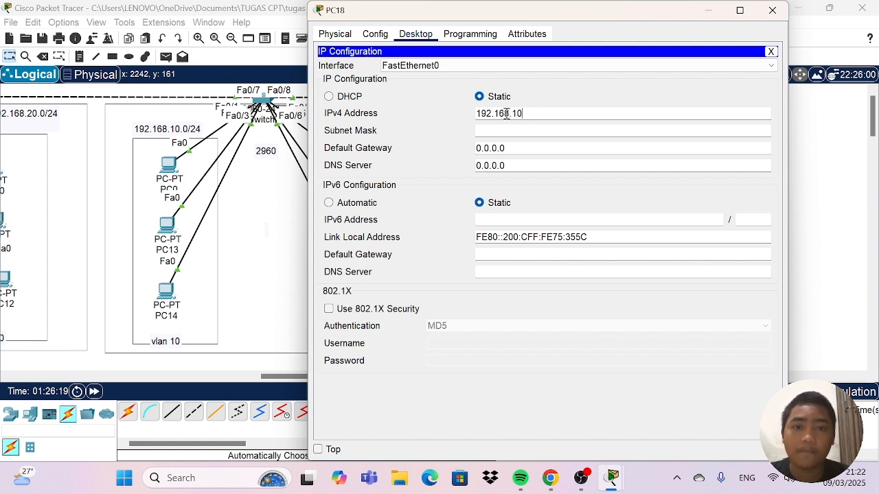
text(.55)
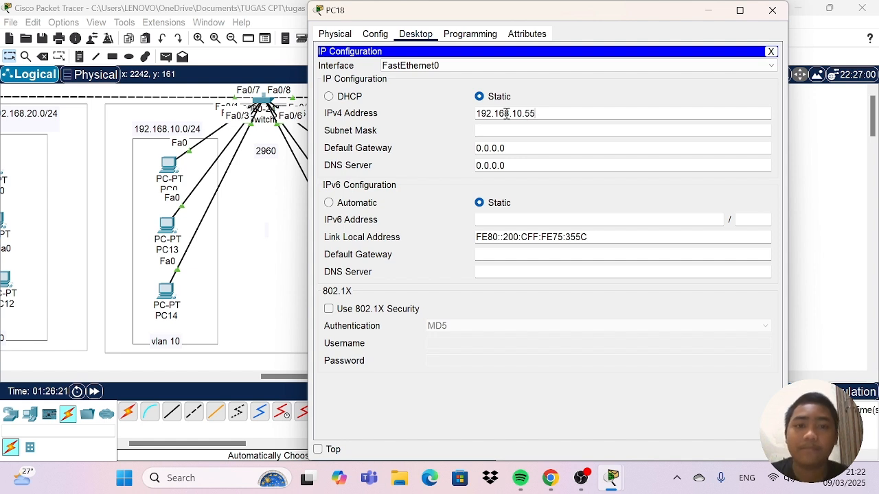
key(Return)
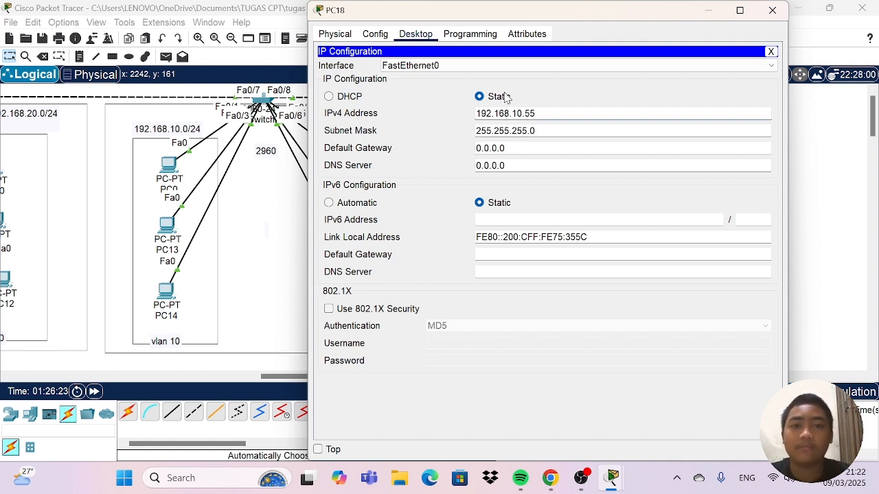
click(772, 11)
Give PC19 the static IPv4 address 192.168.20.55 with subnet mask 255.255.255.0.
click(617, 157)
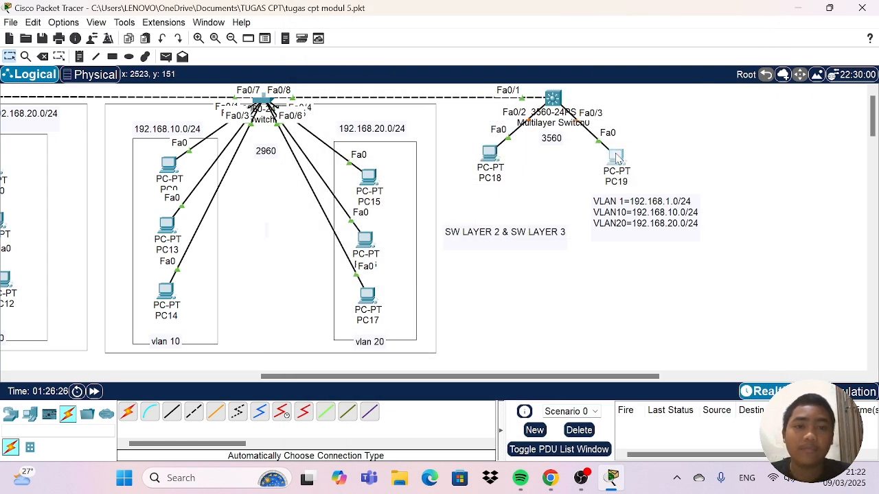
drag(440, 99, 445, 48)
click(422, 70)
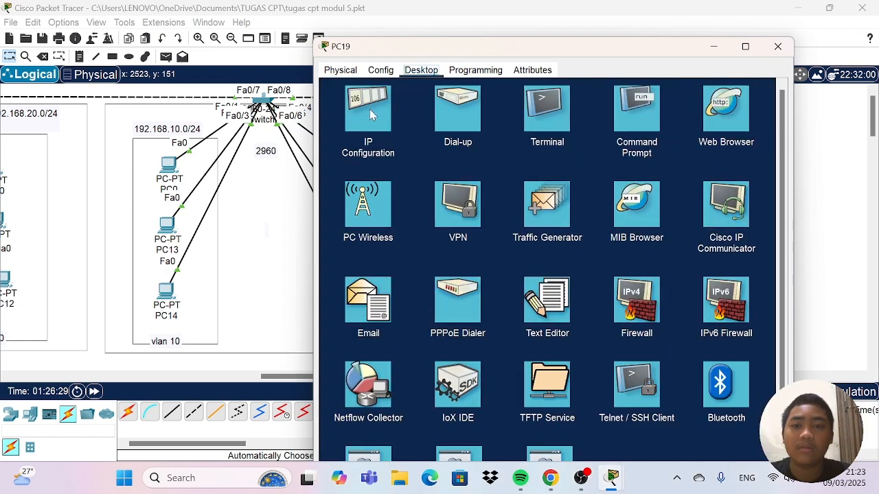
click(371, 110)
click(549, 150)
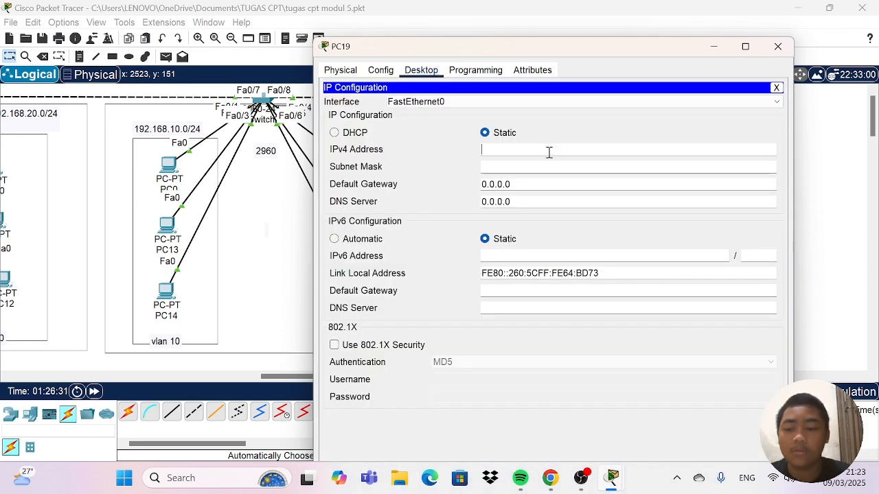
text(192)
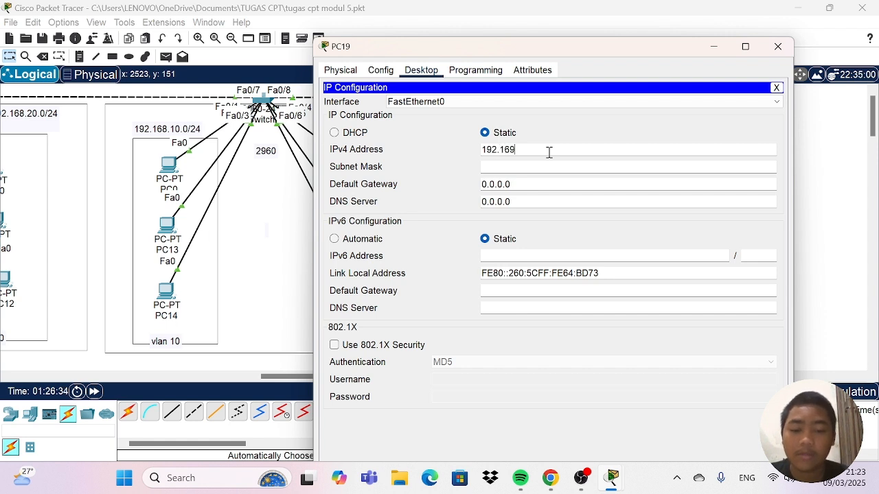
text(.168.)
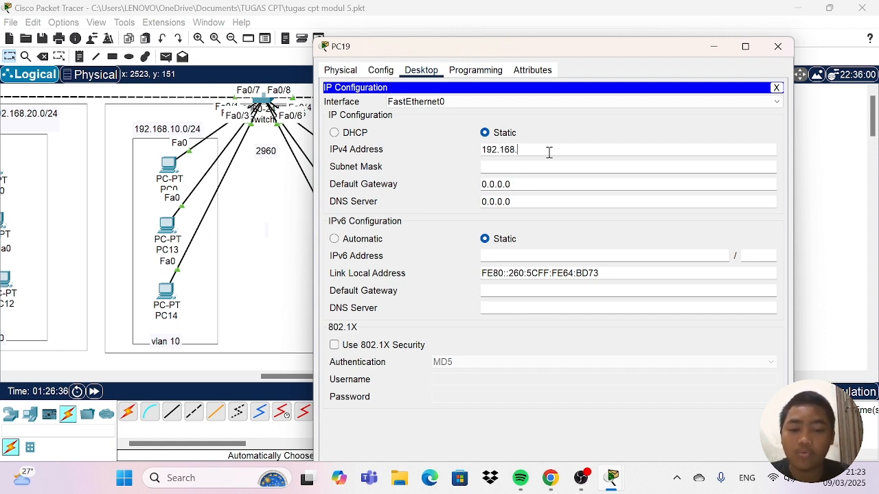
text(20.55)
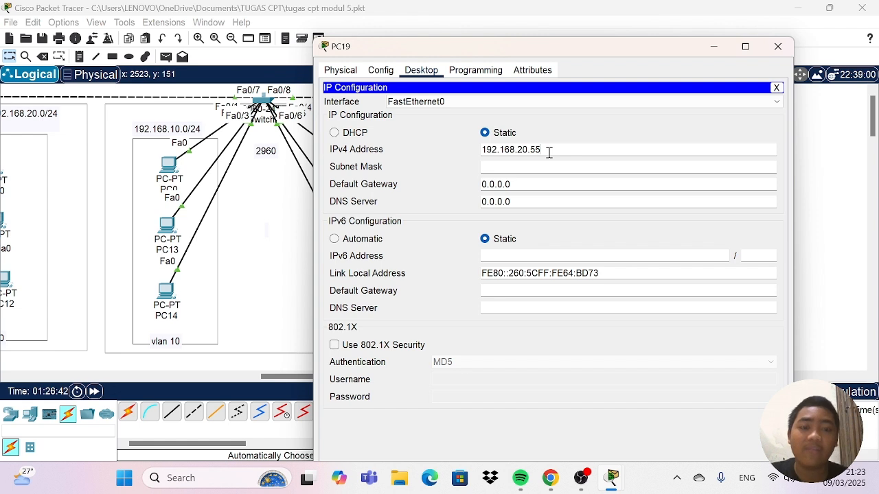
key(Tab)
click(549, 152)
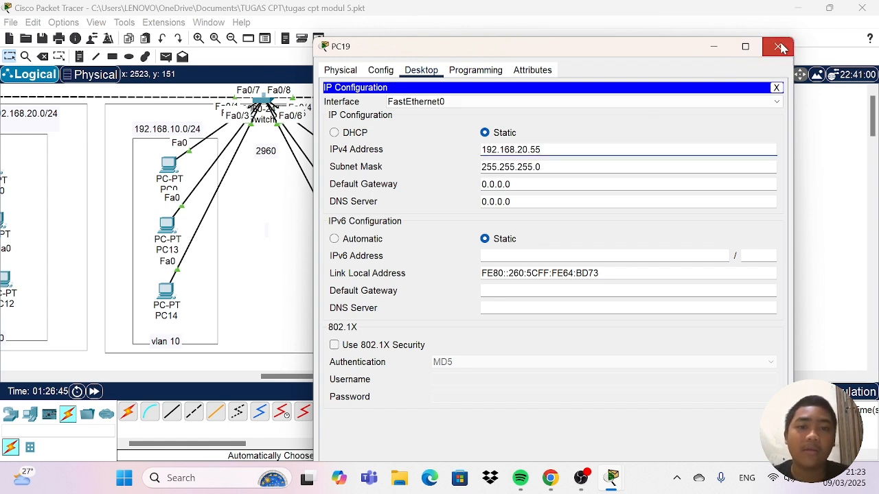
click(780, 47)
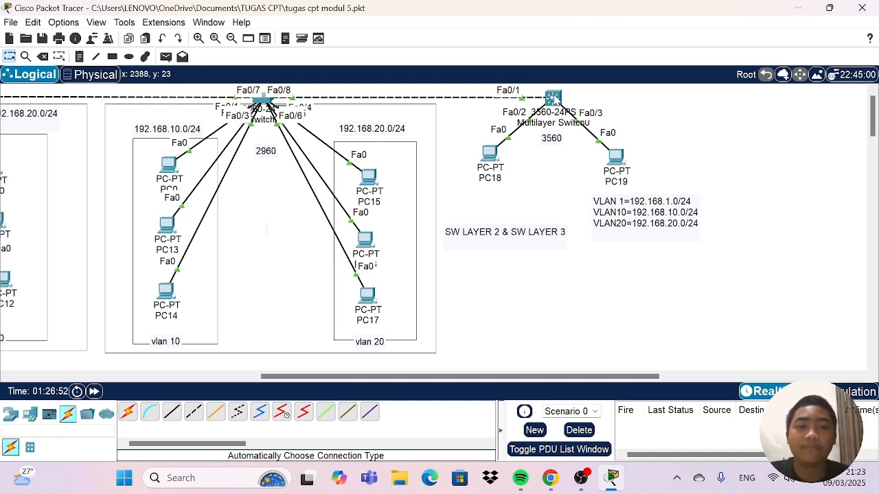
Open the command line of Multilayer Switch0 and enter privileged EXEC mode with "en".
click(555, 98)
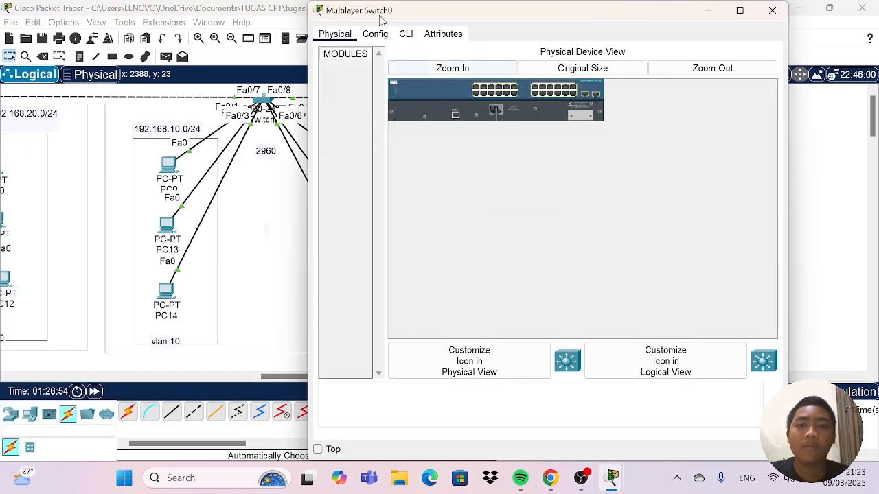
click(404, 35)
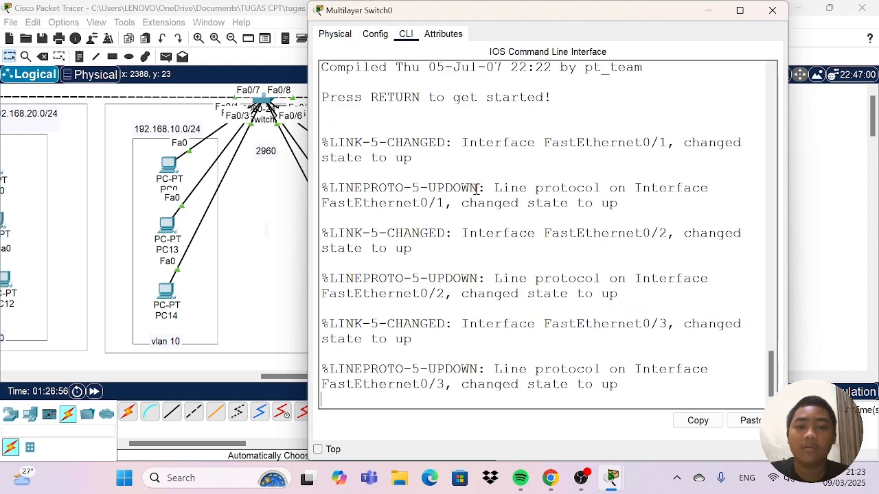
key(Return)
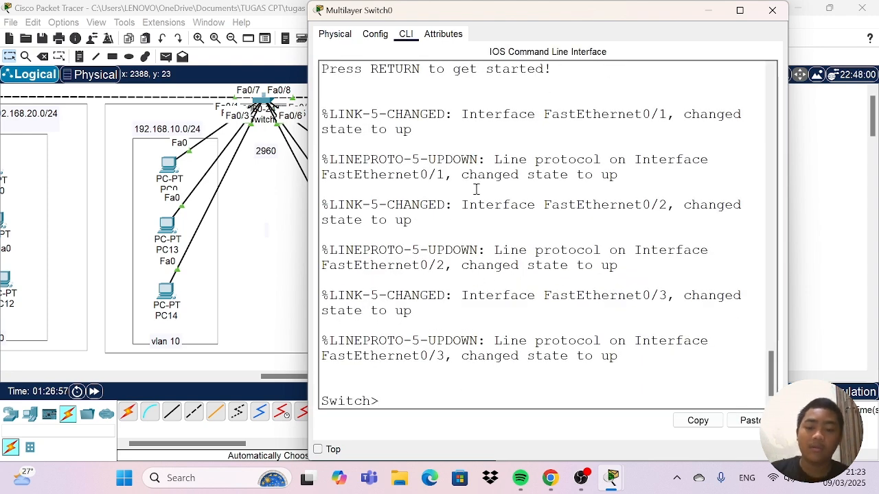
text(en)
key(Return)
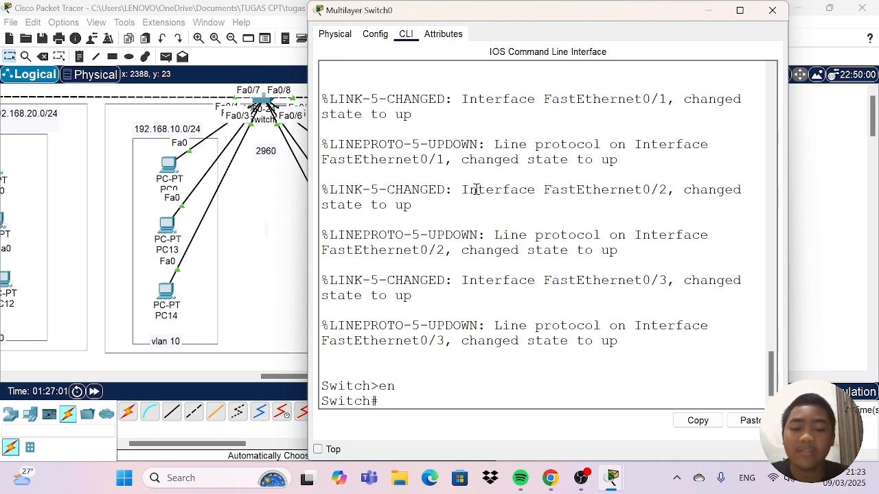
Enter global configuration mode with "conf t" and create VLAN 10.
text(conf)
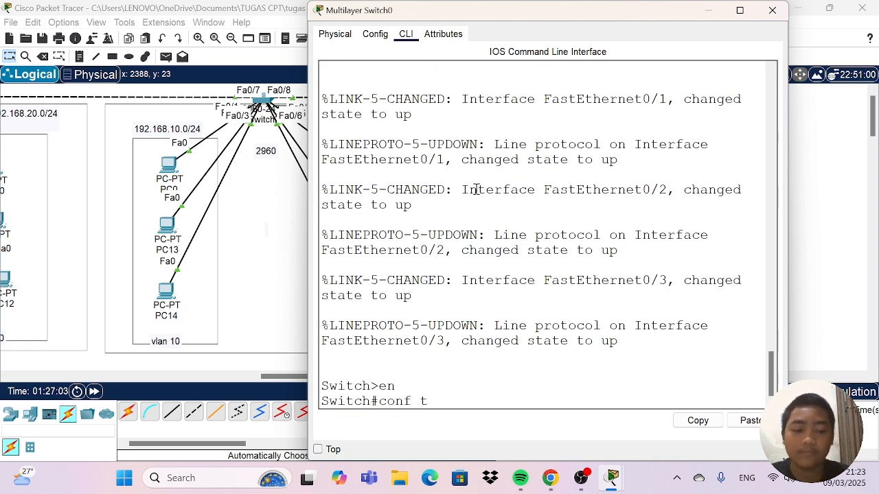
text( t)
key(Return)
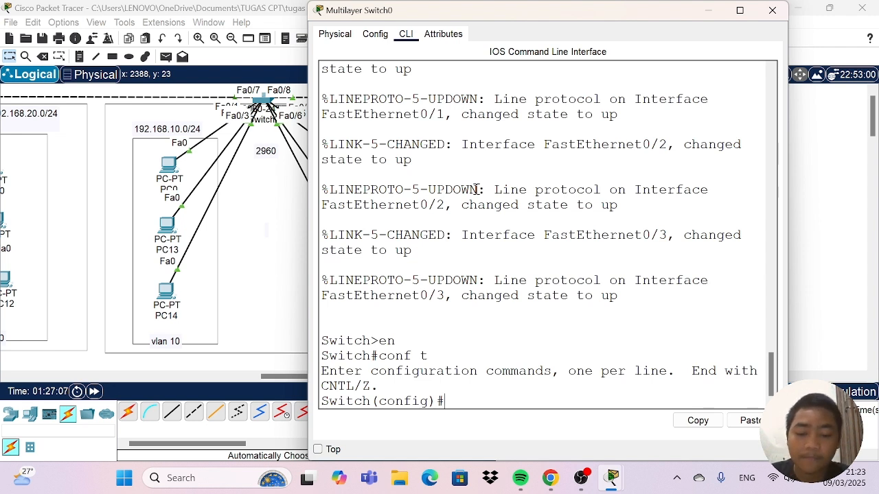
text(v)
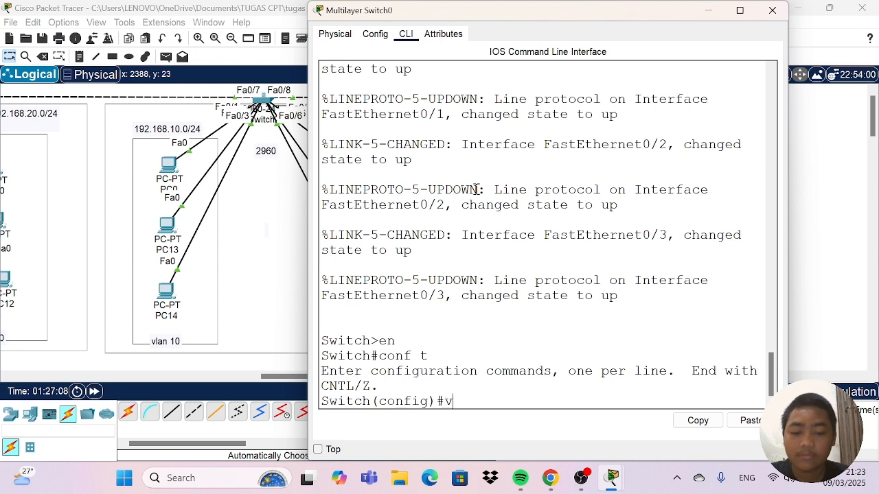
text(lan)
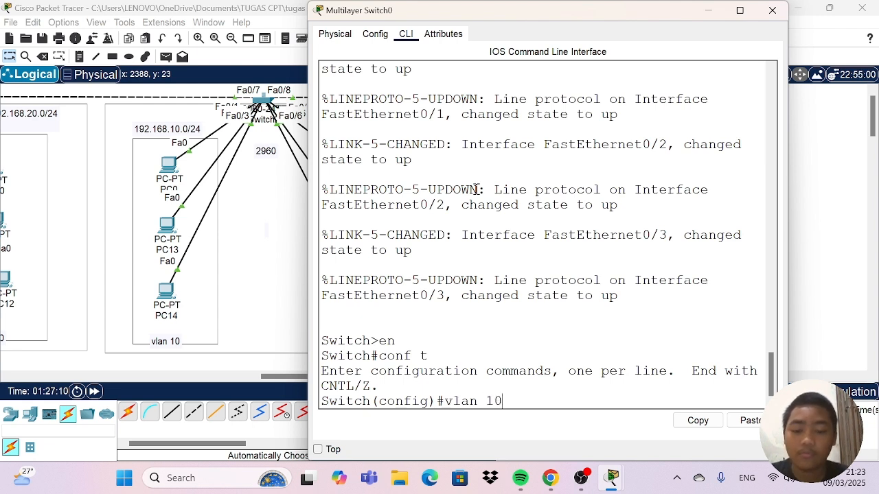
text( 10)
key(Return)
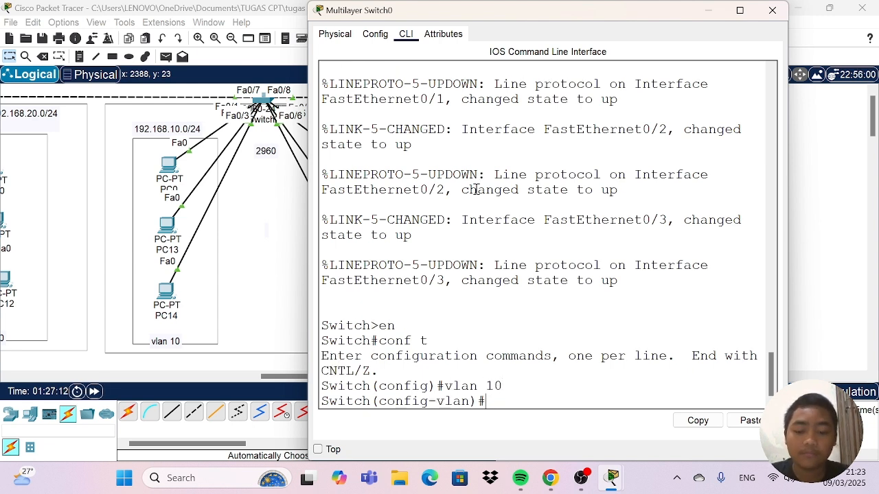
Name VLAN 10 "programing" and exit to global configuration mode.
text(na)
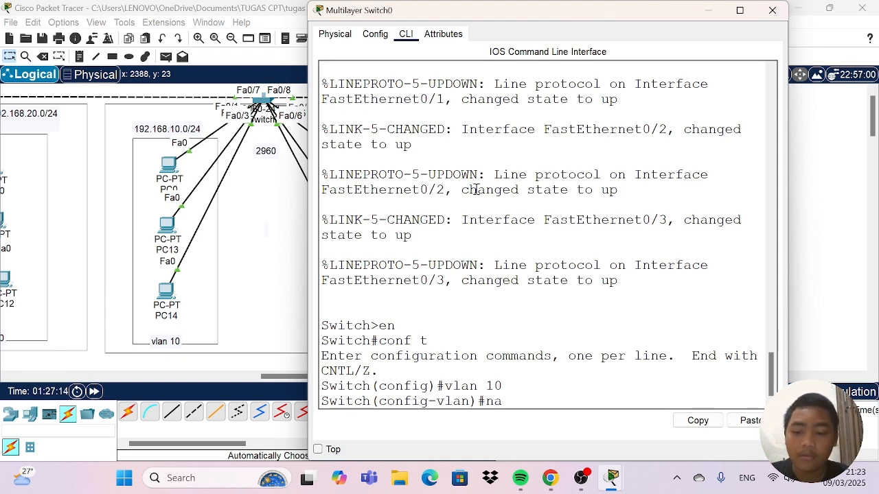
text(me)
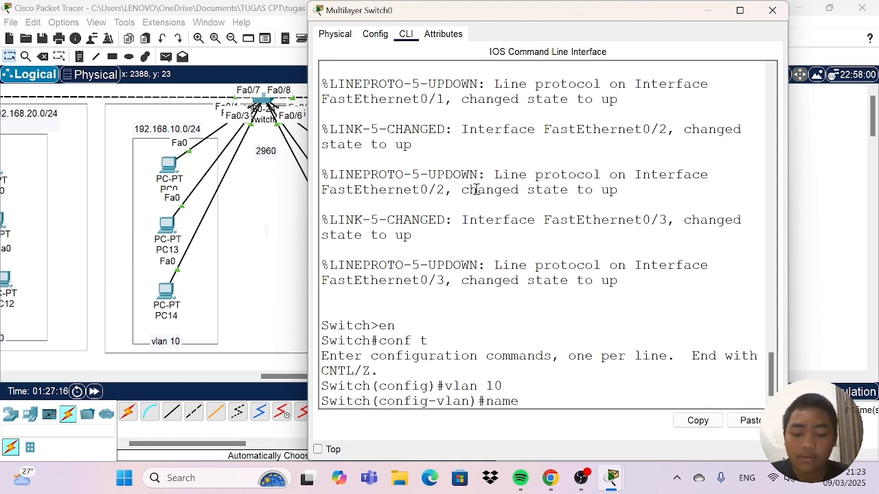
text( pr)
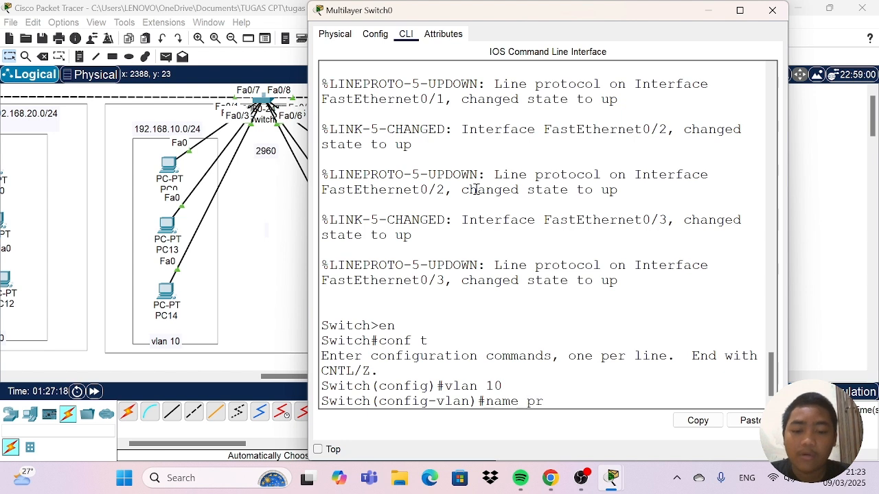
text(ogrami)
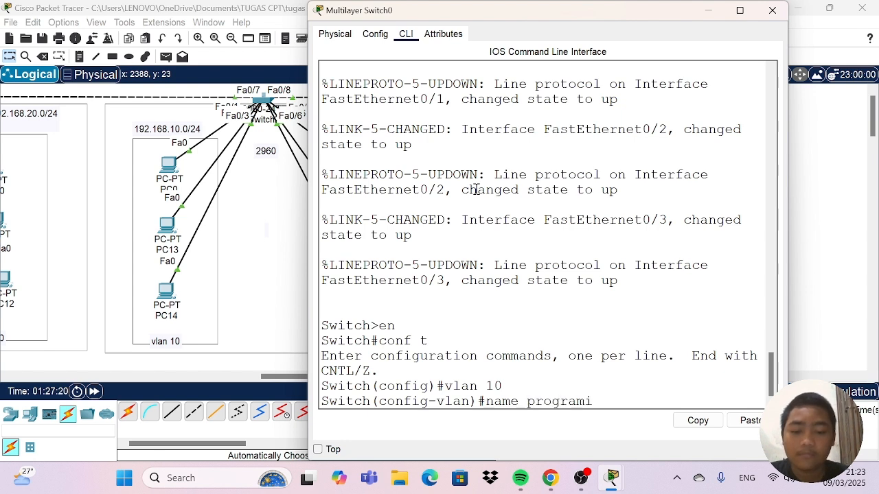
text(ng)
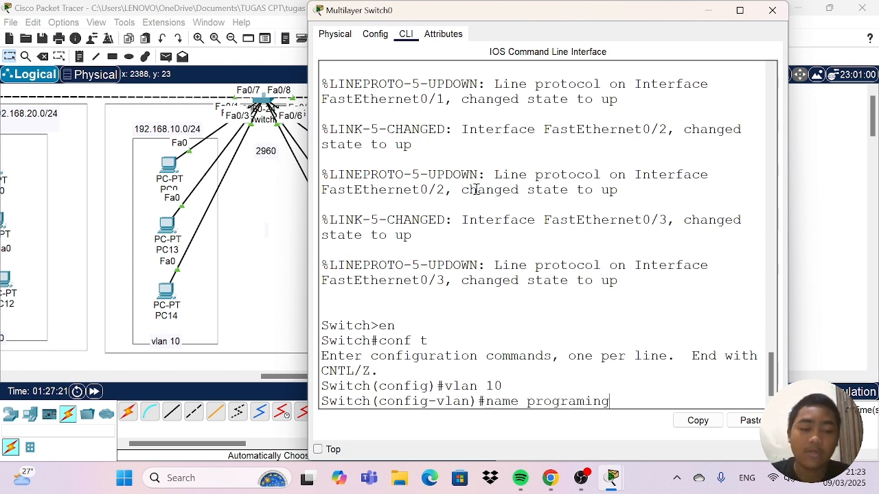
key(Return)
text(ex)
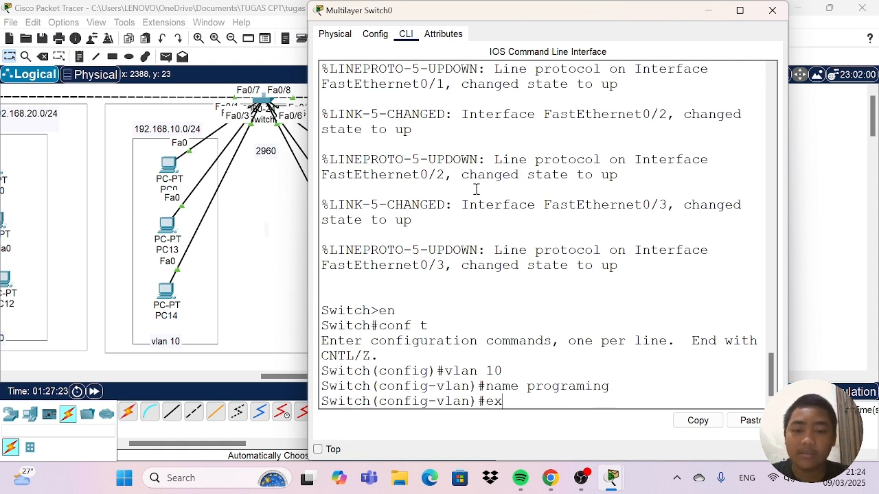
key(Return)
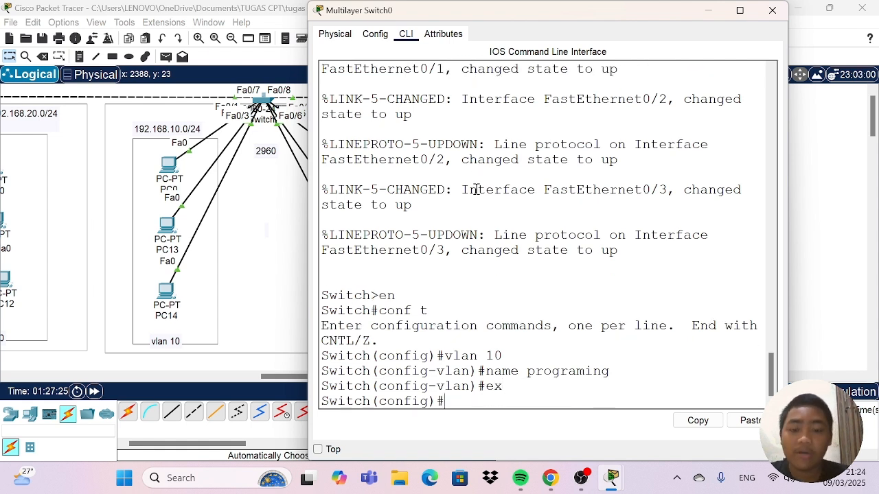
Create VLAN 20 with the name "marketing" and exit to global configuration mode.
text(vlan 20)
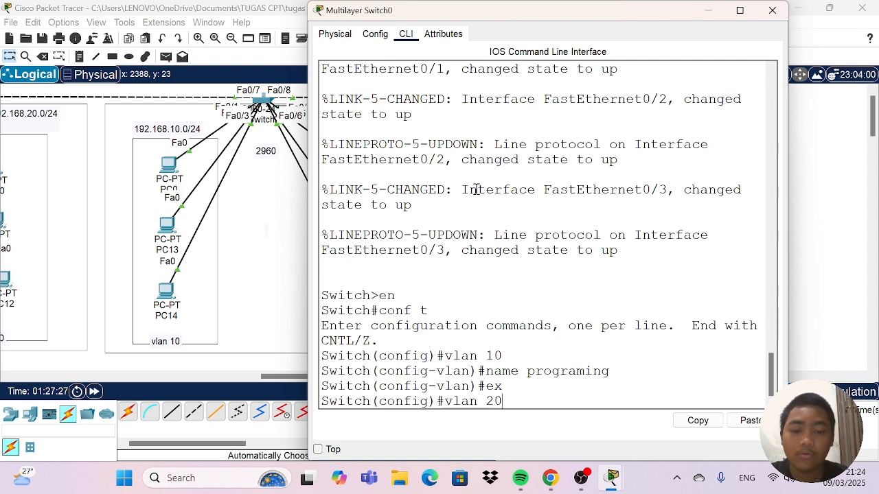
key(Return)
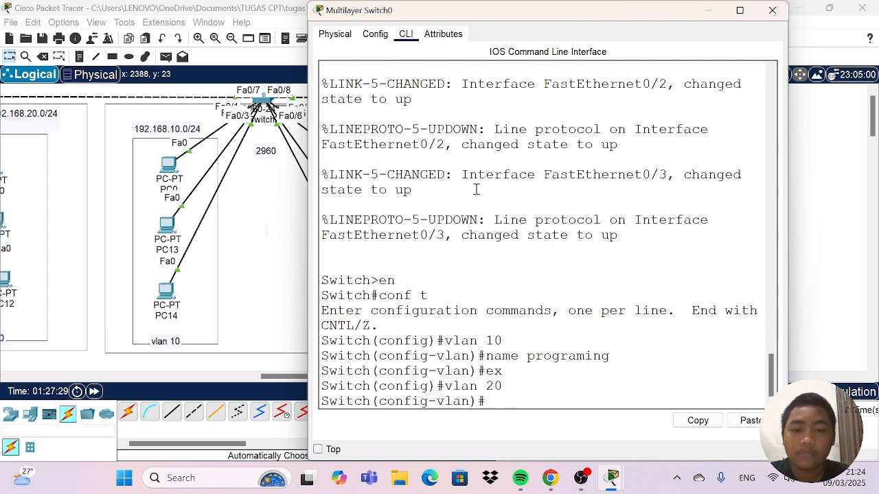
text(name)
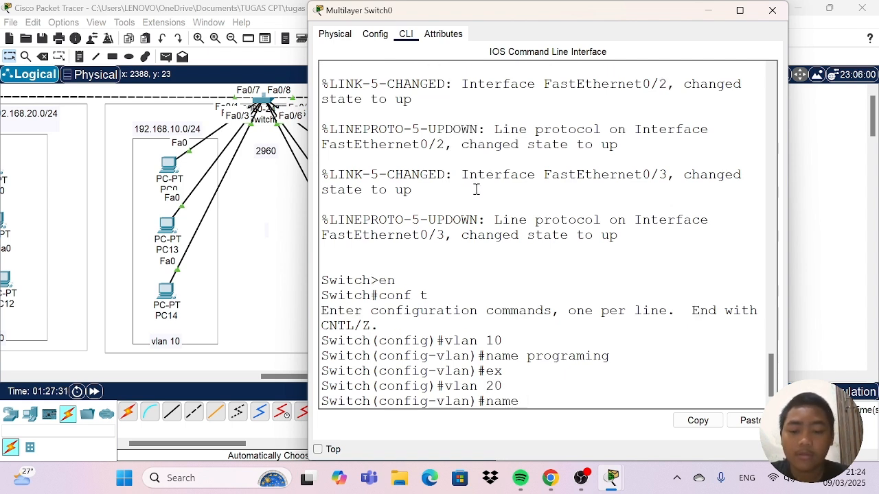
text( market)
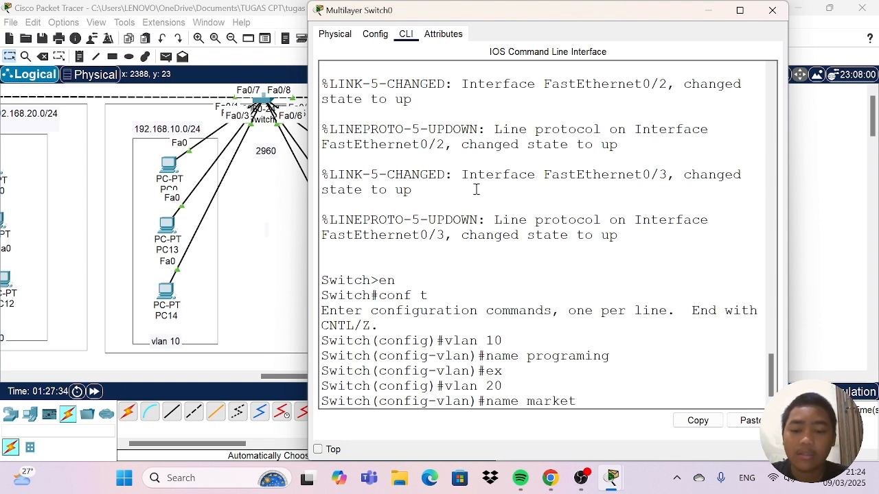
text(ing)
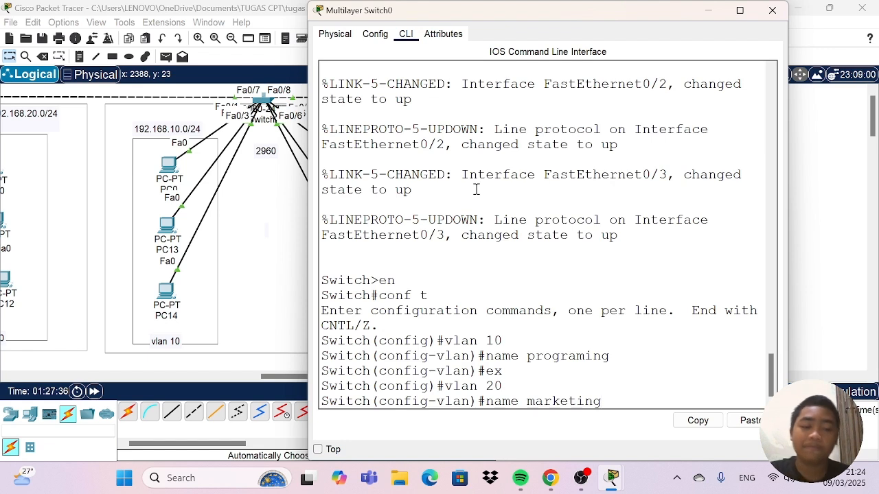
key(Return)
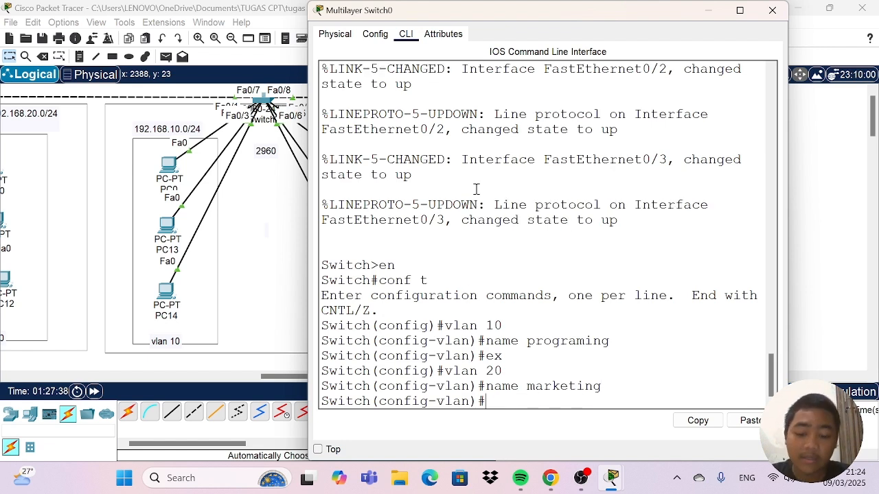
key(Return)
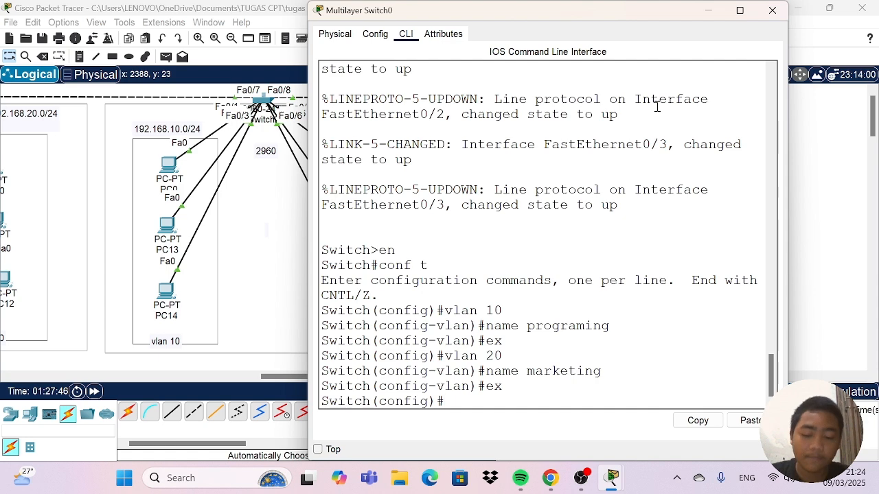
Close the Multilayer Switch0 window and shift PC18 and PC19 slightly below the switch.
click(772, 11)
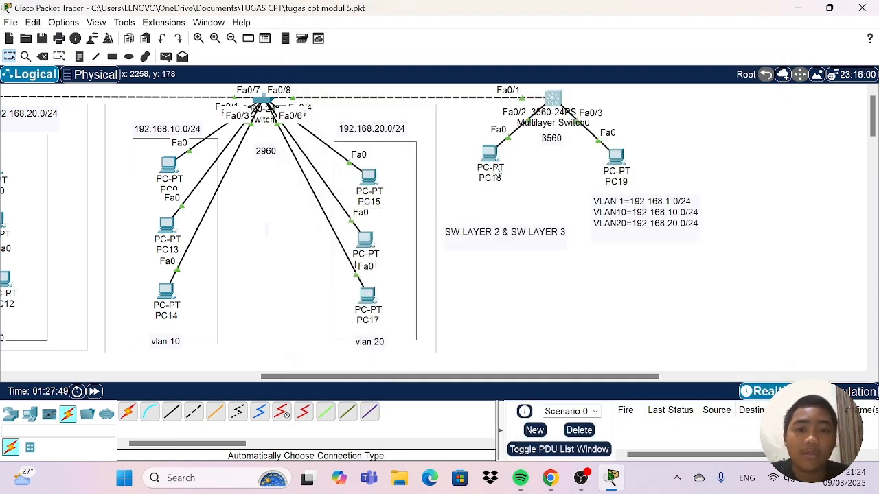
drag(497, 174, 476, 163)
mouse_move(614, 159)
mouse_down()
mouse_move(659, 146)
mouse_move(609, 163)
mouse_up()
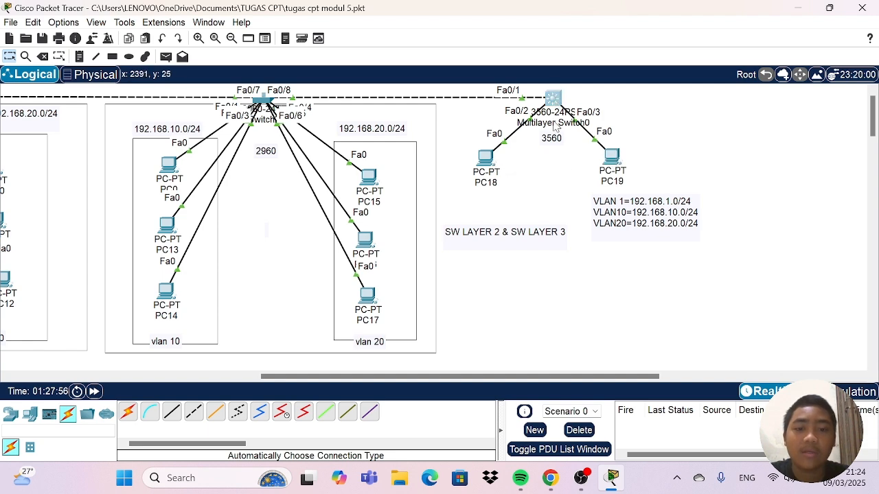
Reopen the command line of Multilayer Switch0 and set interface fa0/2 to access mode with "switchport mode access".
click(554, 99)
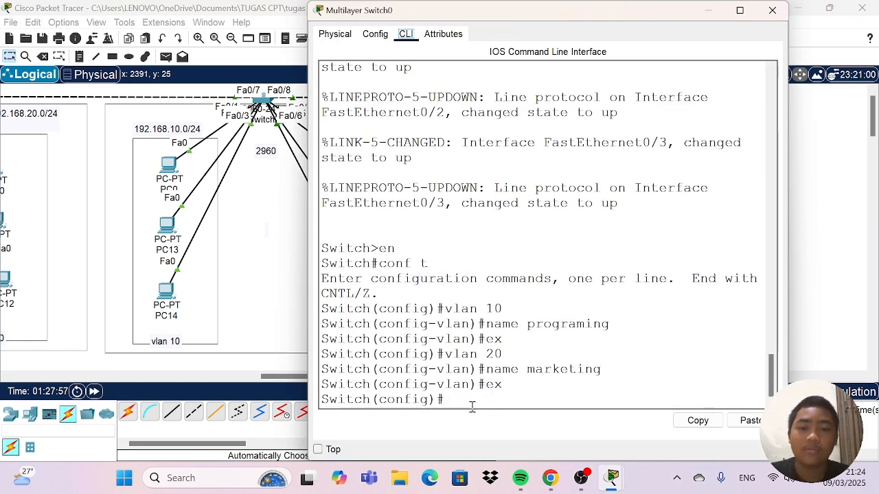
text(in)
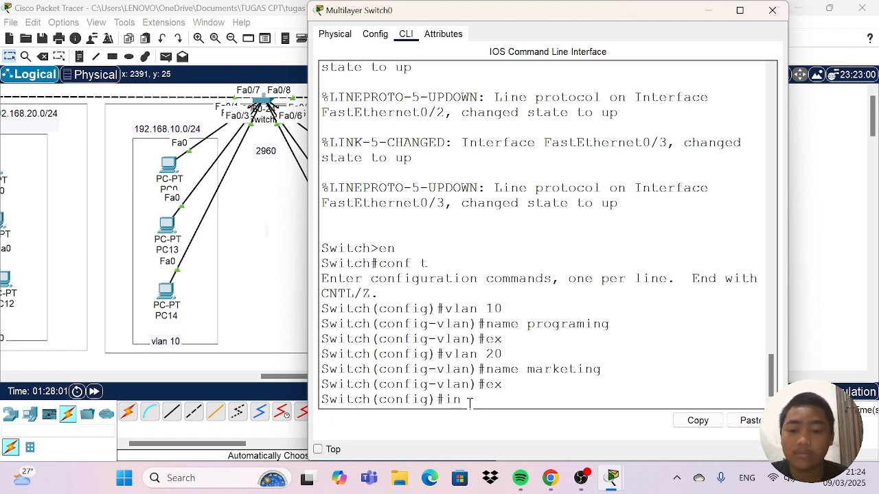
text(t)
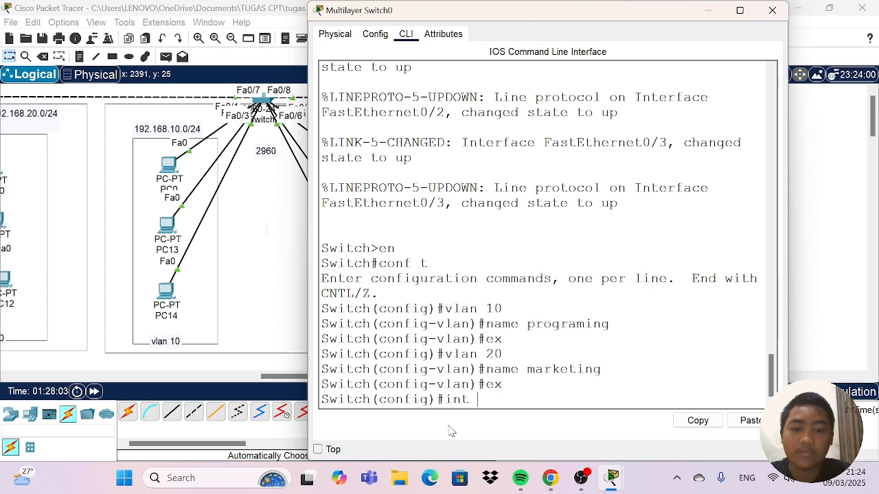
text( fa)
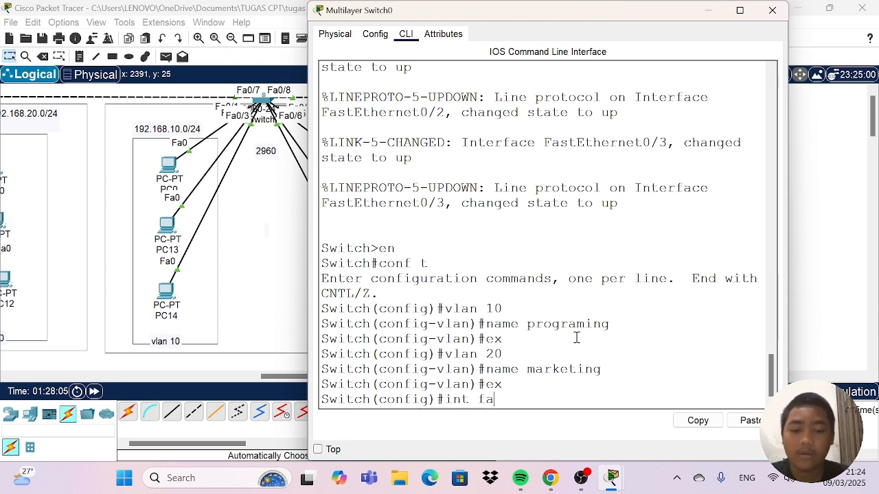
text(0/2)
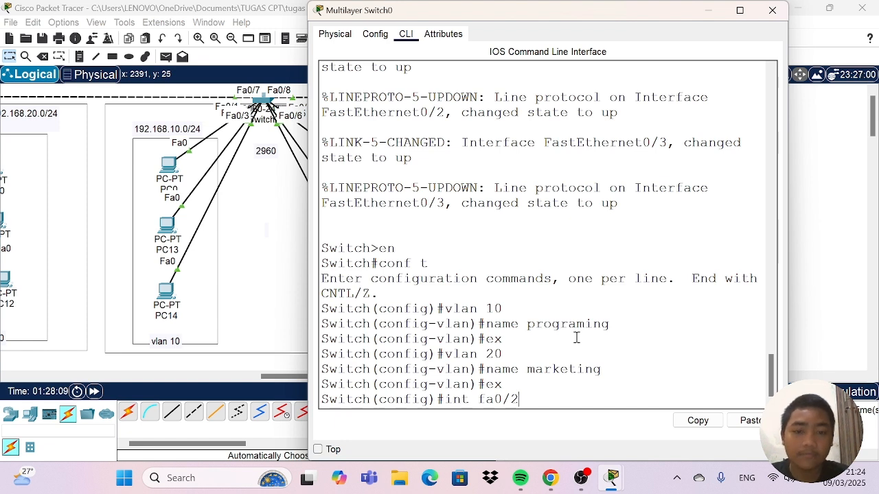
key(Return)
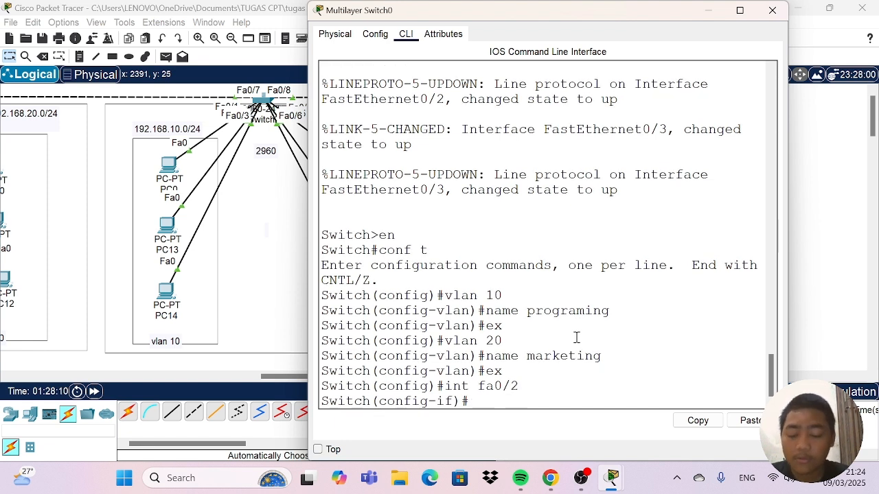
text(swit)
key(Tab)
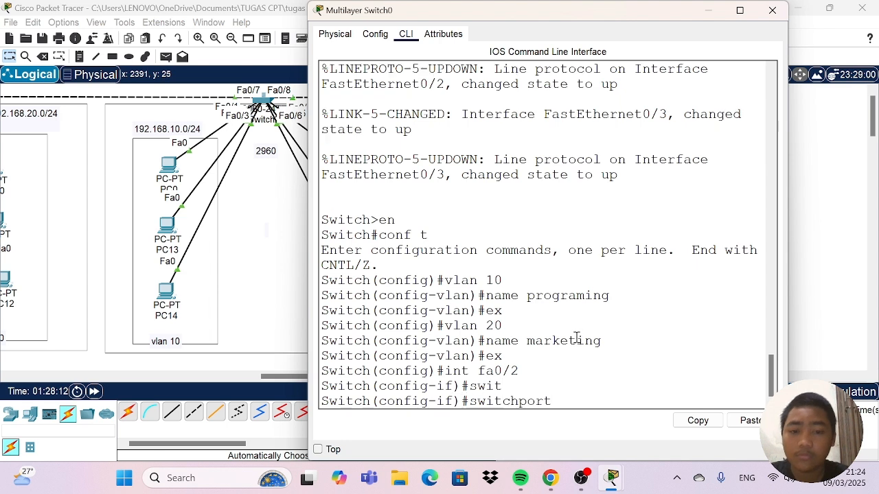
text(mode acc)
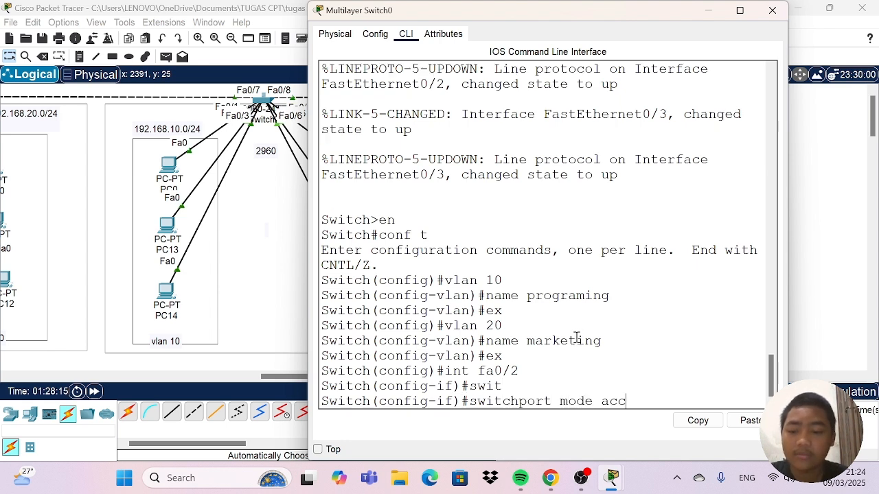
key(Tab)
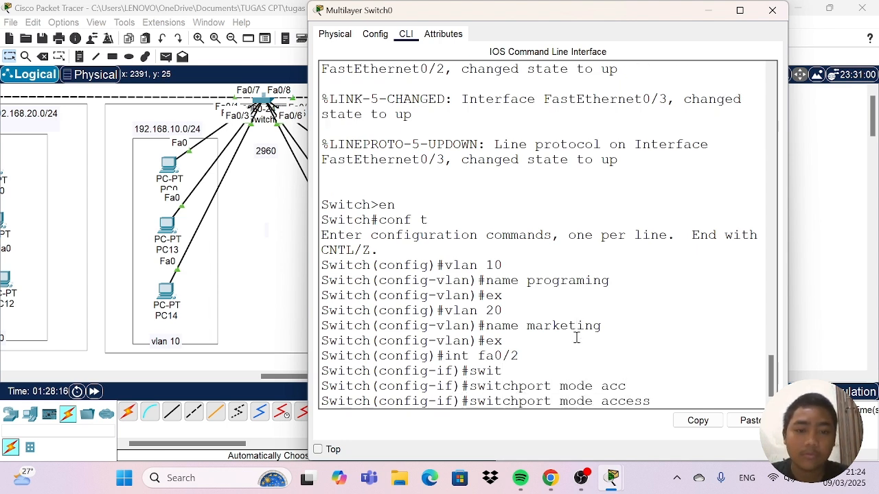
key(Return)
Assign interface fa0/2 to VLAN 10 with "switchport access vlan 10" and exit to global configuration mode.
text(swi)
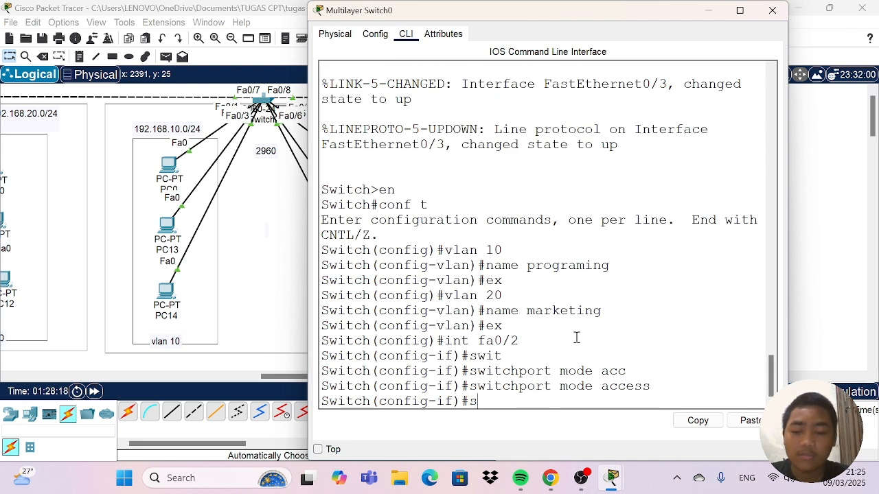
text(tv)
key(BackSpace)
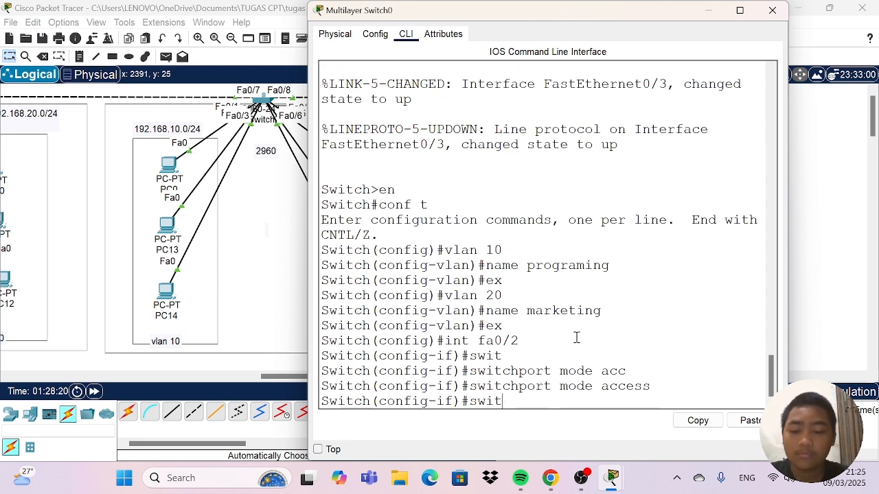
text(c)
key(Tab)
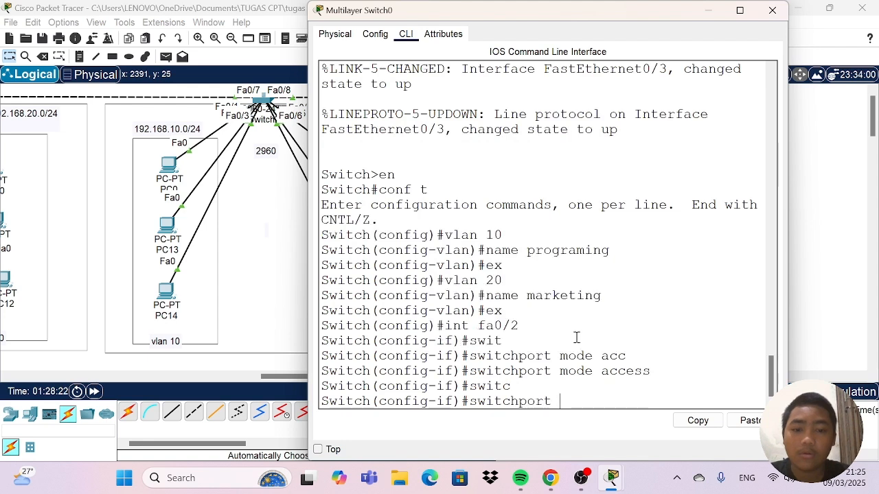
text(acc)
key(Tab)
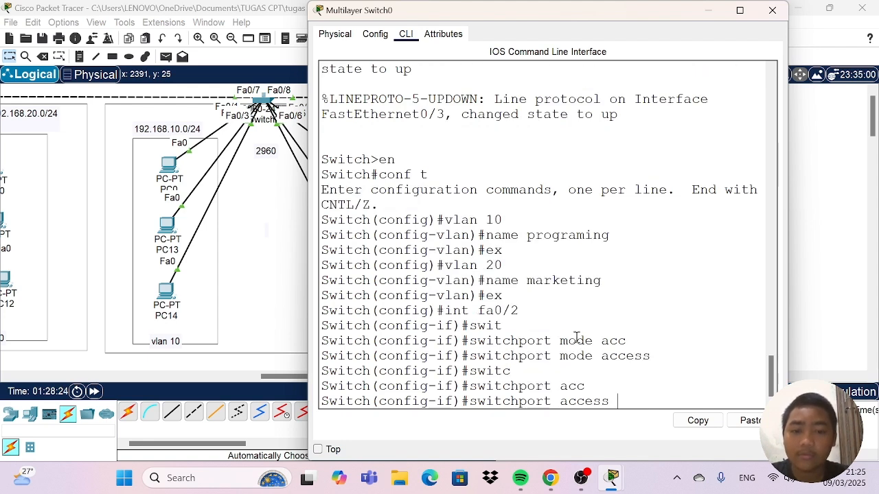
text(vlan )
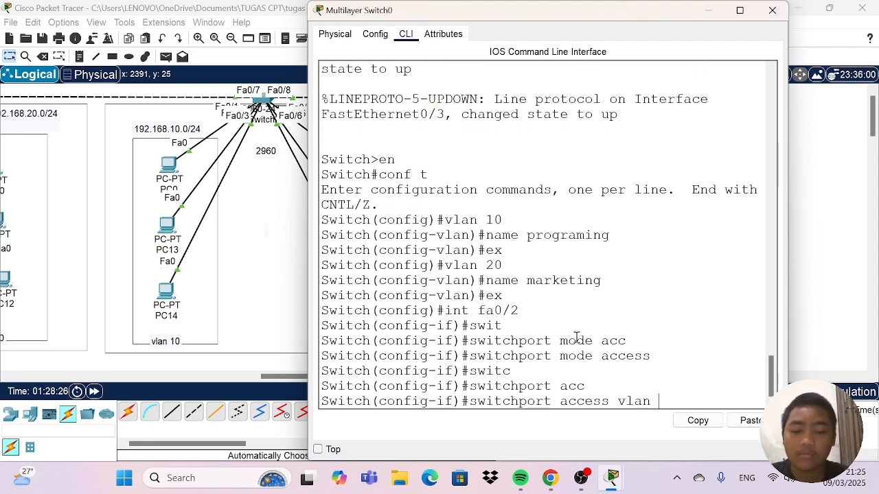
text(10)
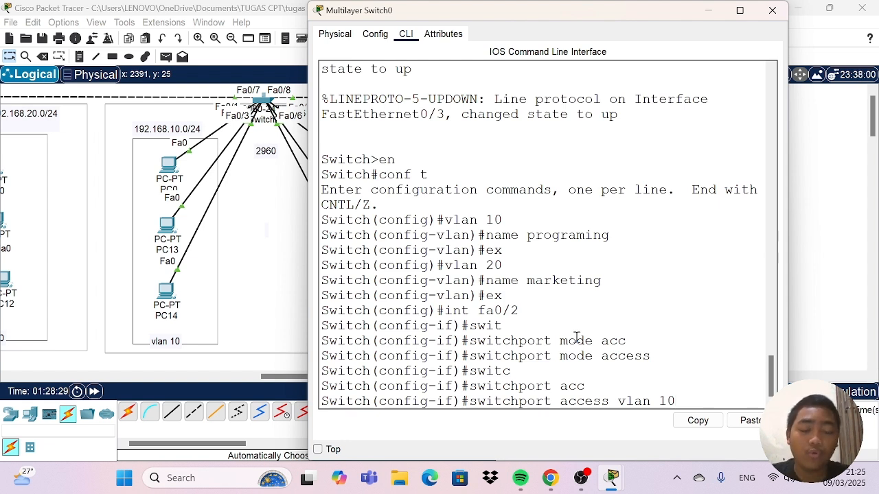
key(Return)
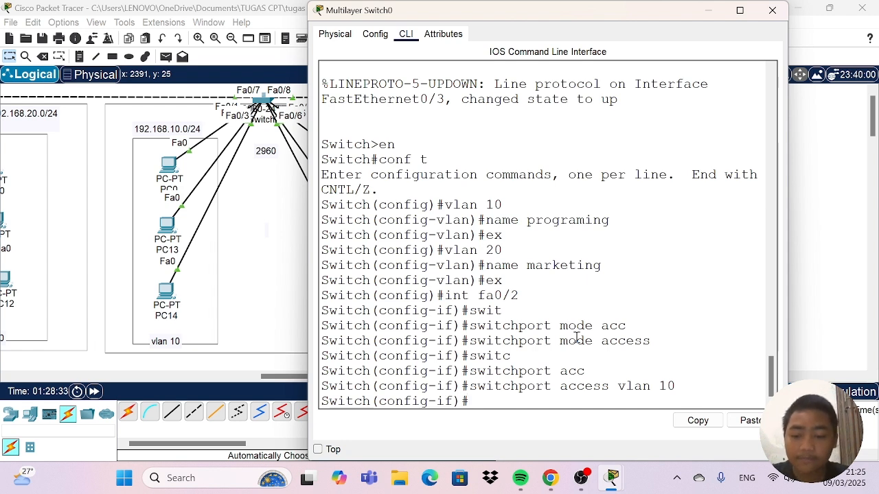
text(ex)
key(Return)
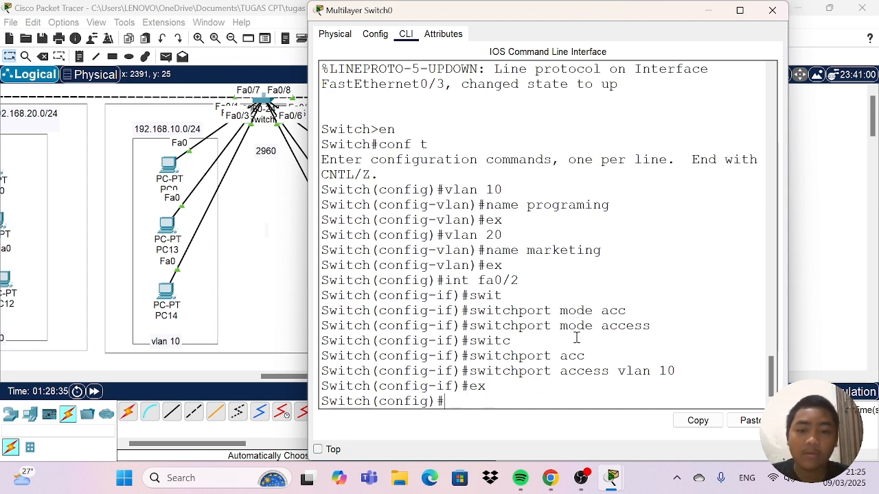
Enter interface fa0/3 and set it to access mode with "switchport mode access".
text(i)
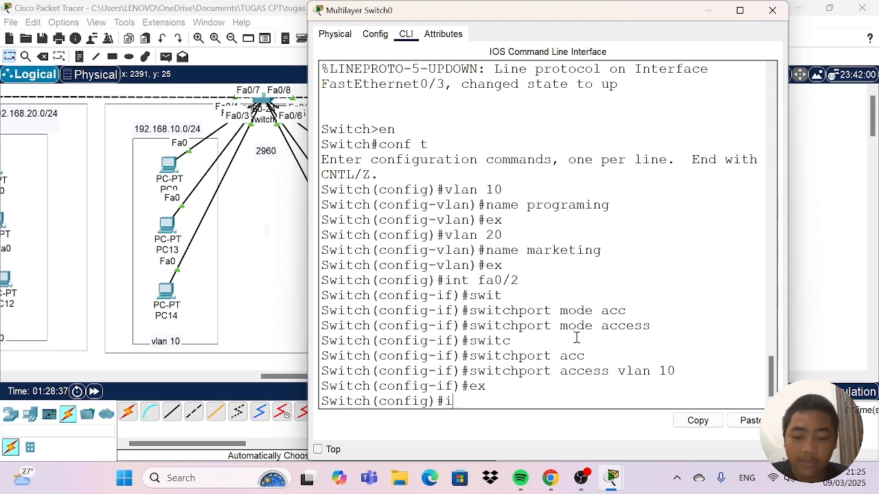
text(nt fa)
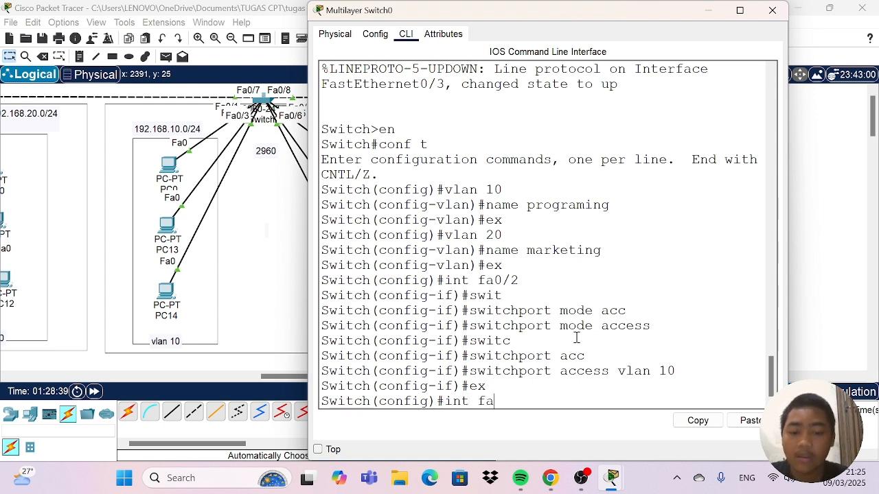
text(0/3)
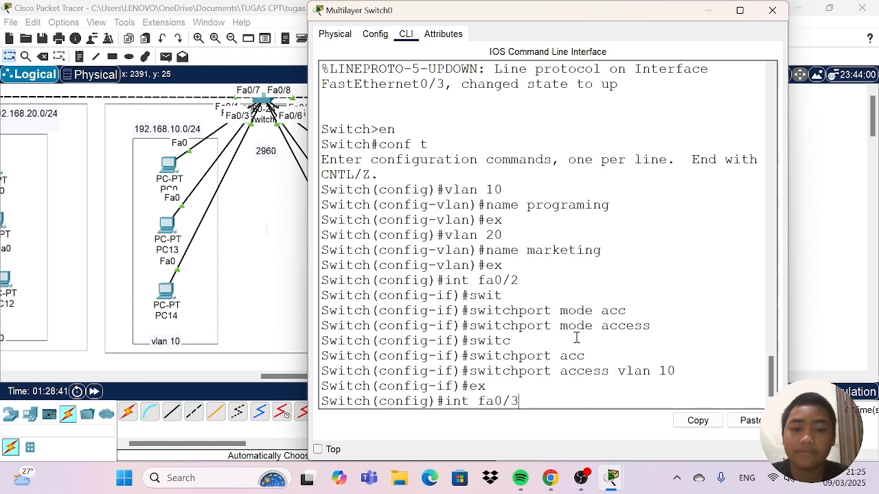
key(Return)
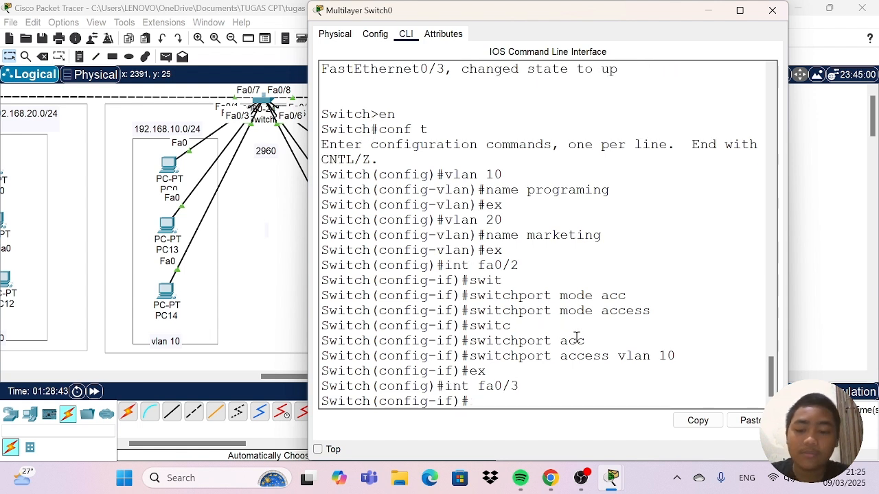
text(swit)
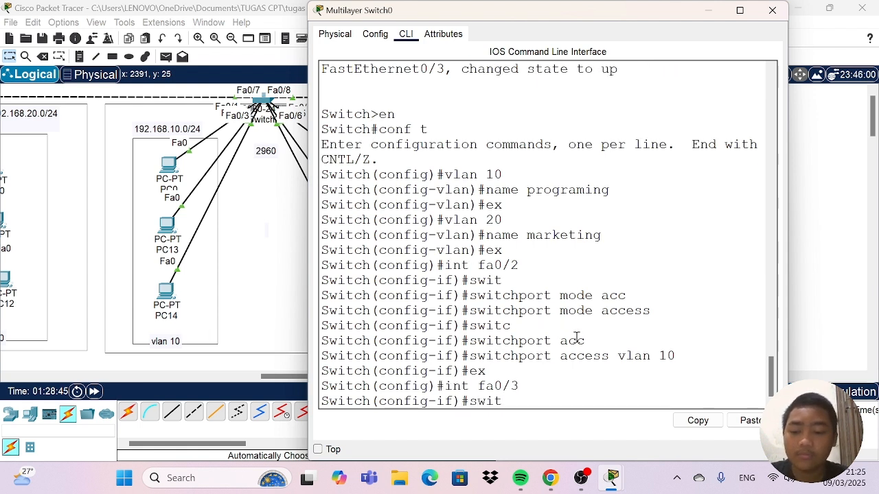
key(Tab)
text(mode)
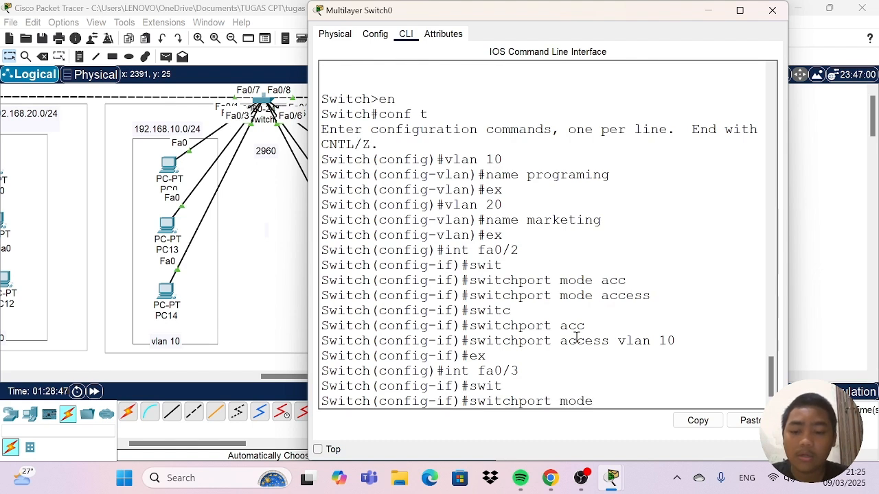
text( ac)
key(Tab)
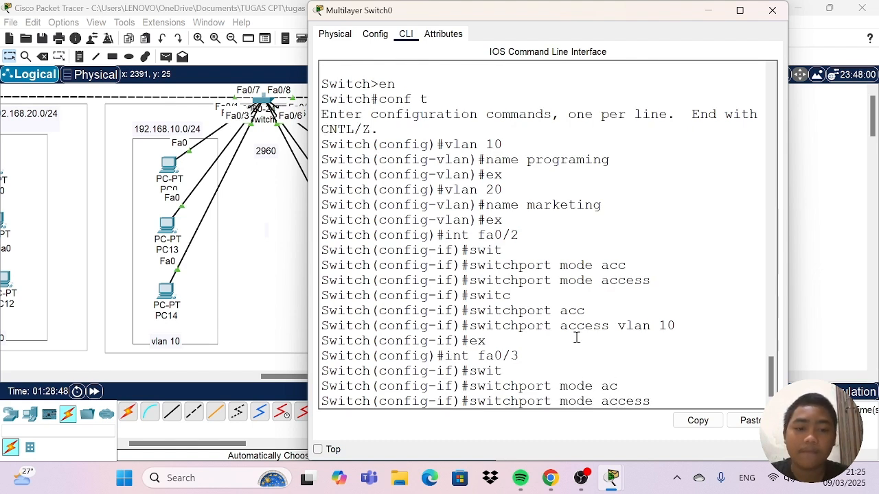
key(Return)
Assign interface fa0/3 to VLAN 20 with "switchport access vlan 20" and exit to global configuration mode.
text(s)
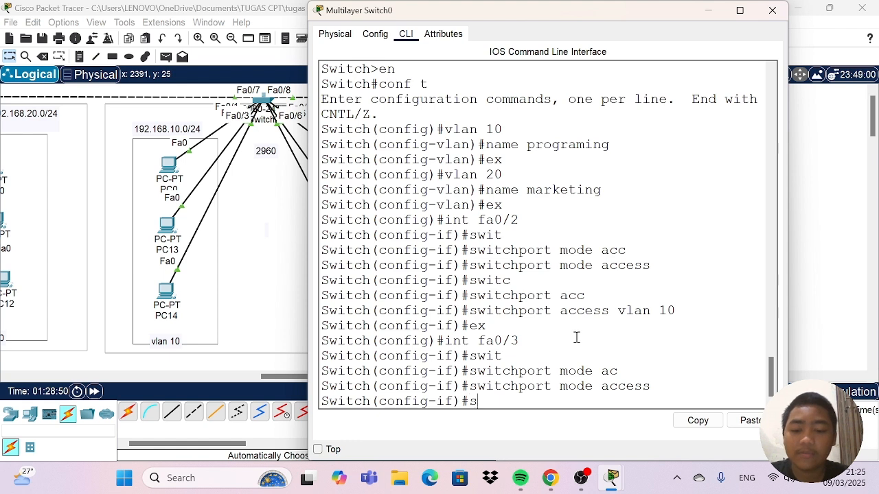
text(wit)
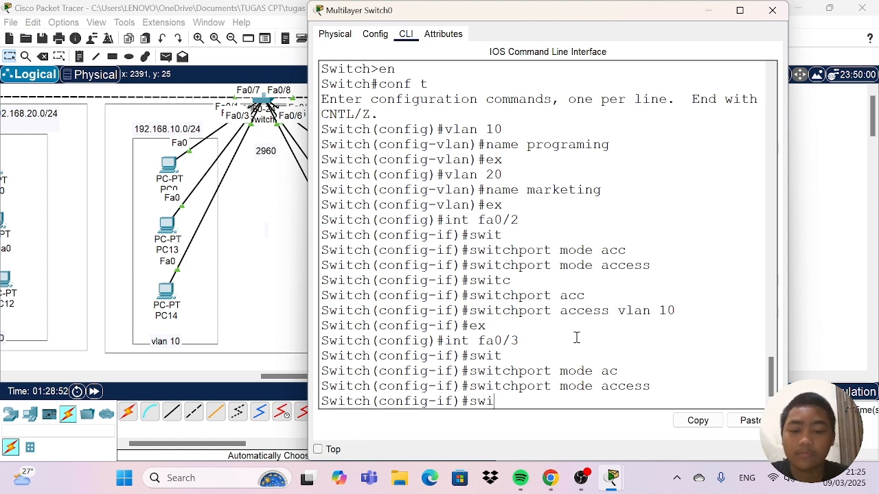
key(Tab)
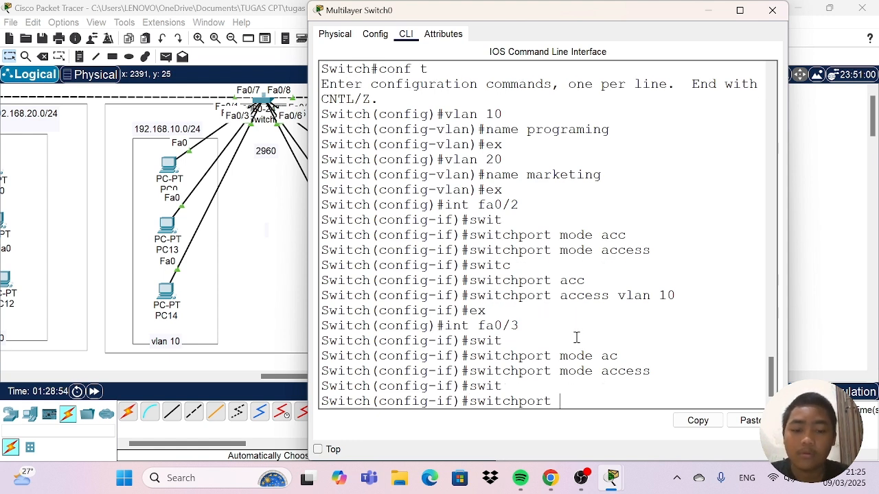
text(acc)
key(Tab)
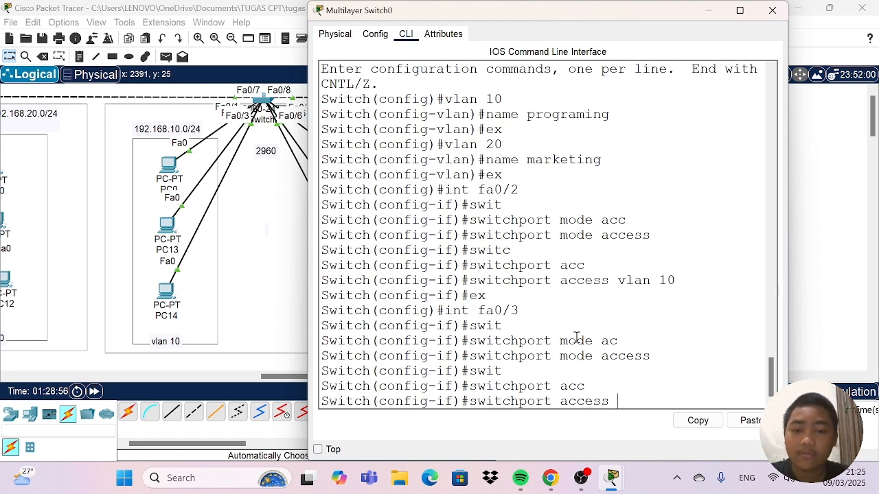
text(vlan 20)
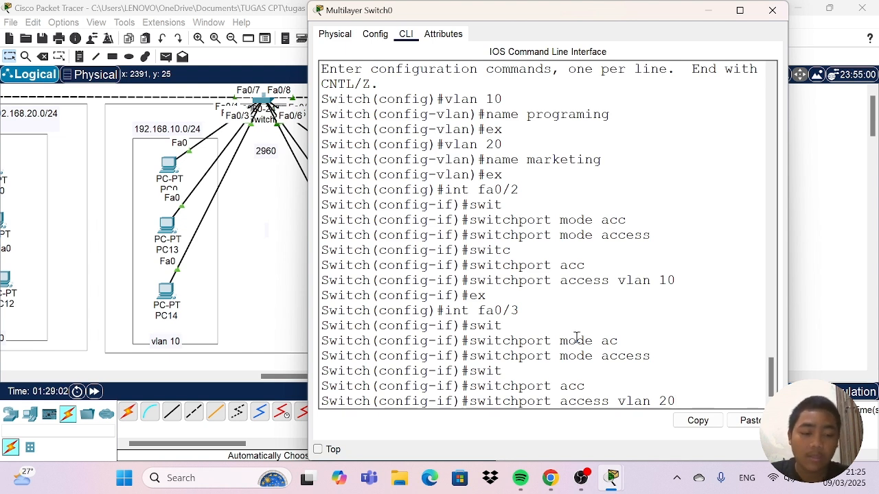
key(Return)
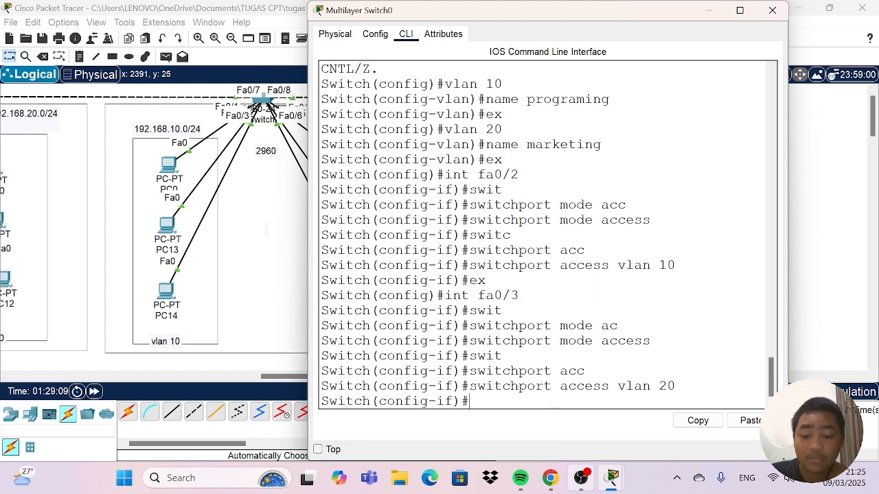
mouse_move(581, 479)
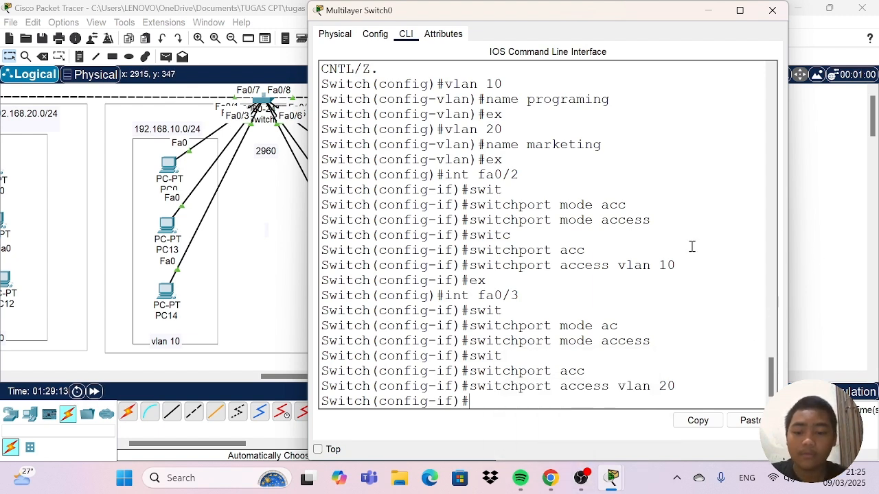
text(ex)
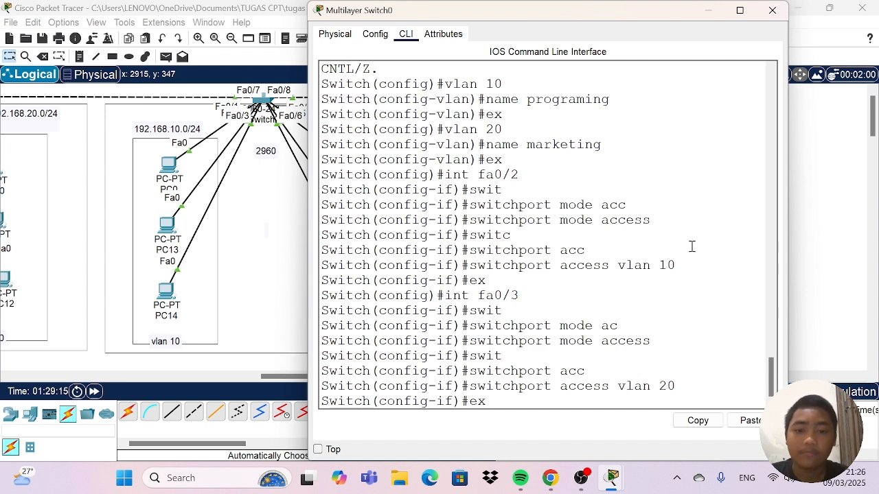
key(Return)
Display the switch's VLAN summary from configuration mode with "do sh vlan brief".
text(do)
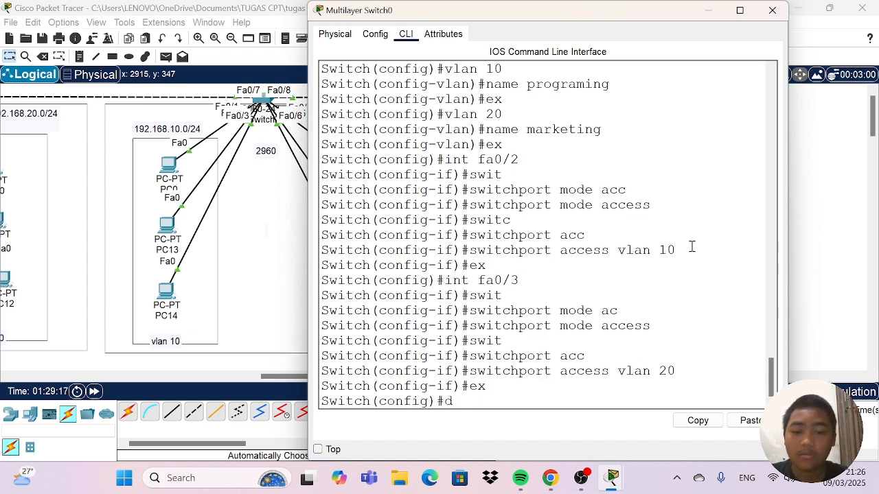
key(BackSpace)
text(0)
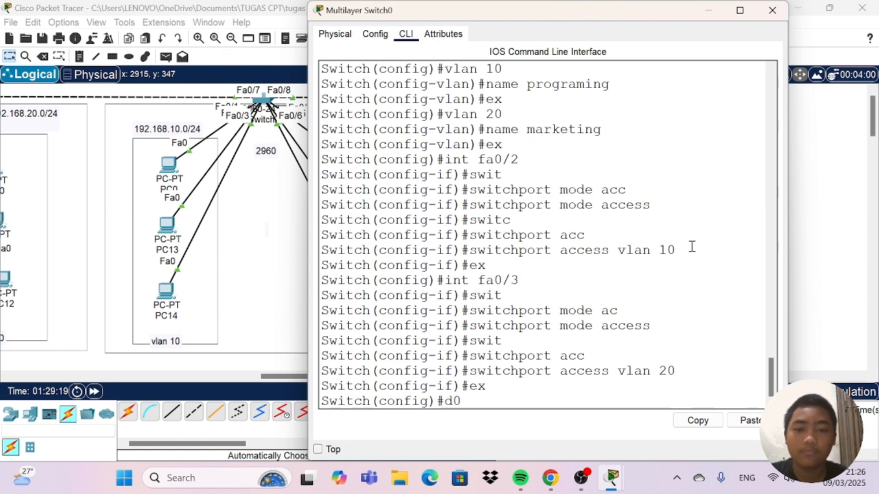
key(BackSpace)
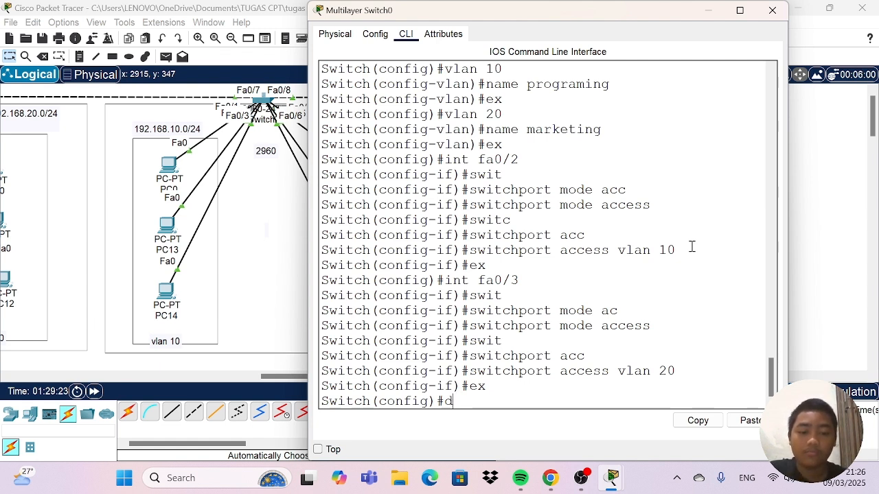
text(o)
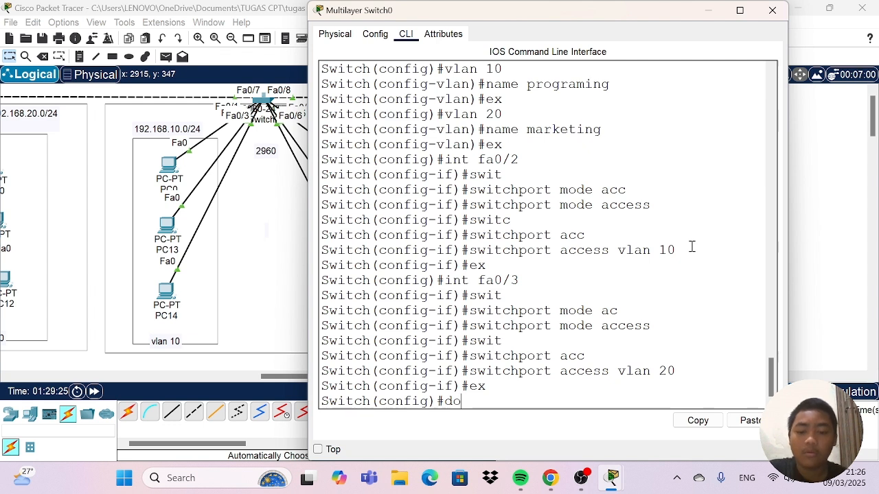
text(sh)
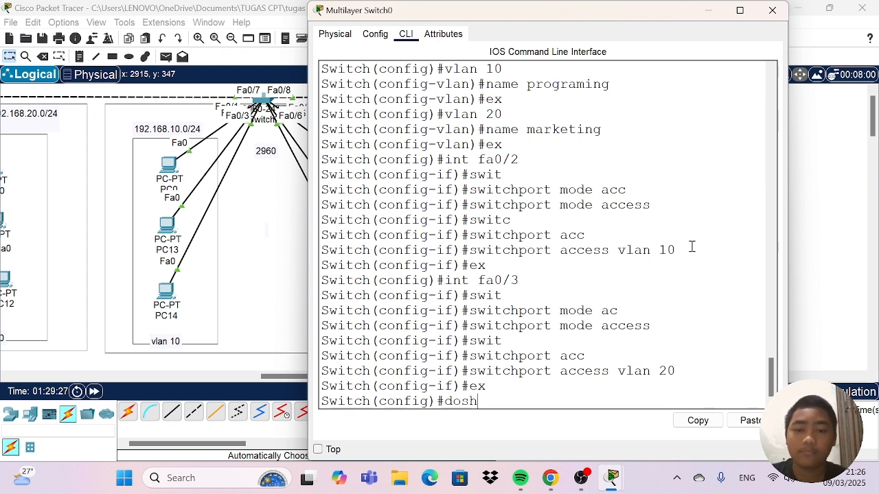
key(BackSpace)
key(BackSpace)
text(s)
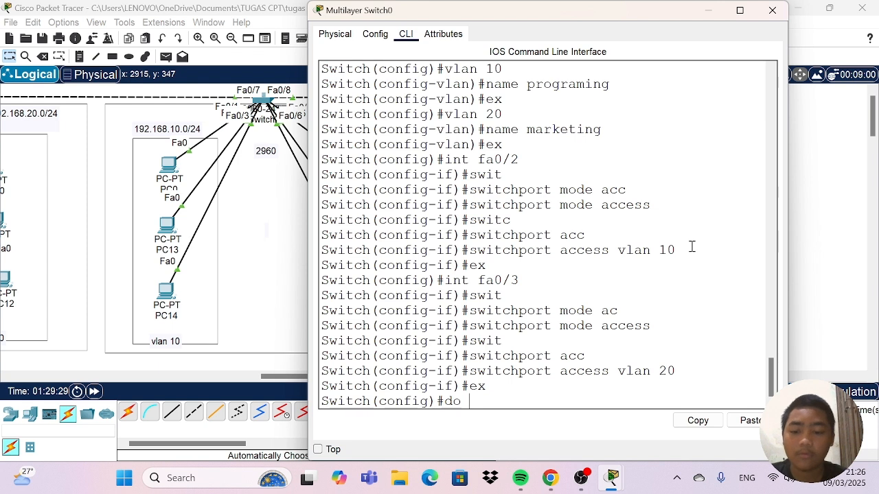
text(h)
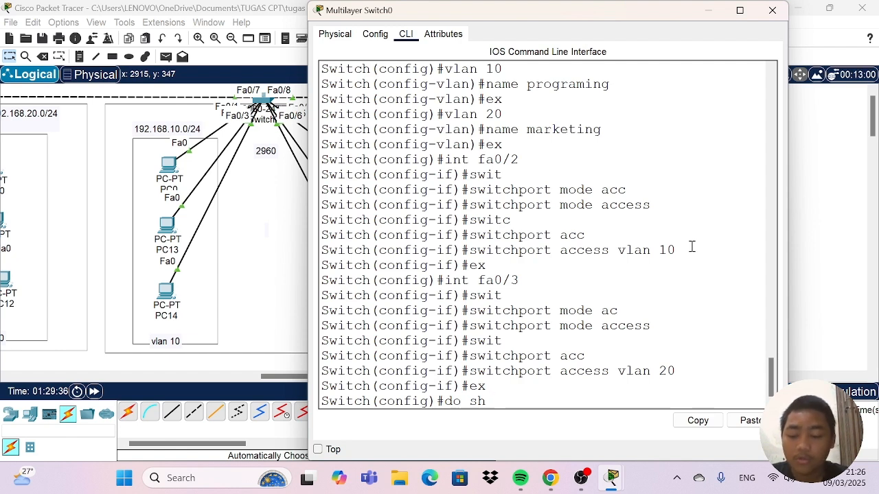
text(vla)
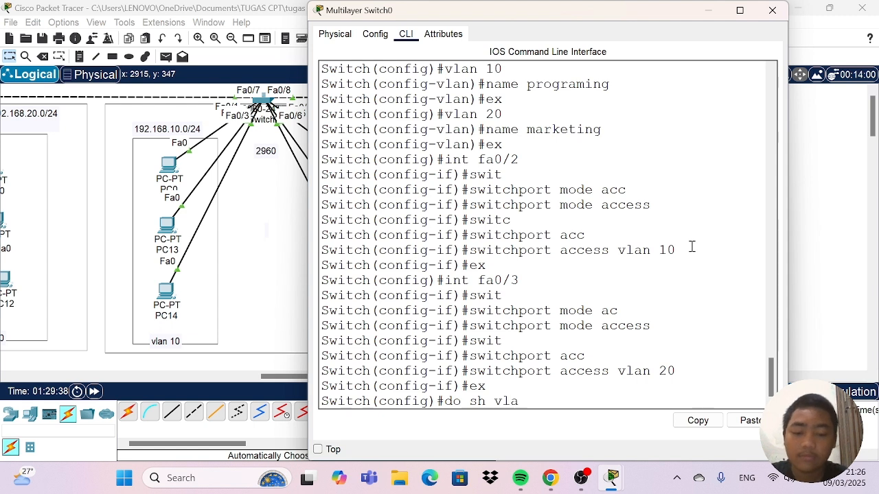
text(n b)
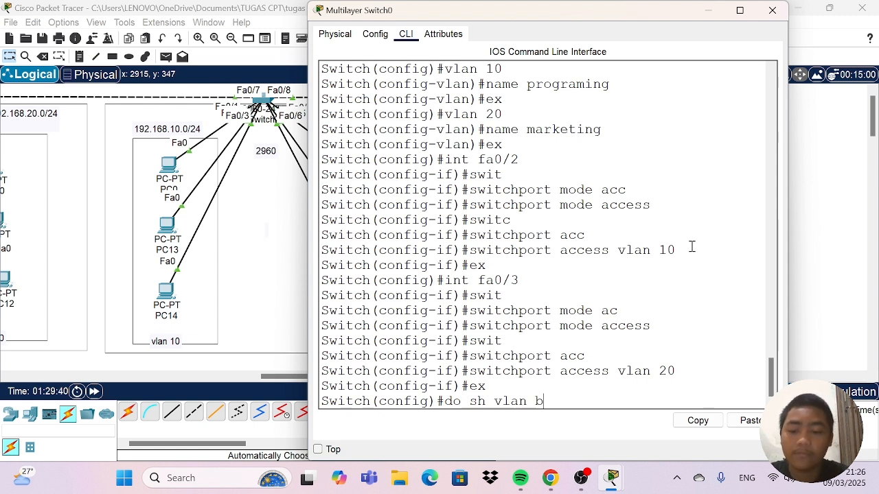
text(rief)
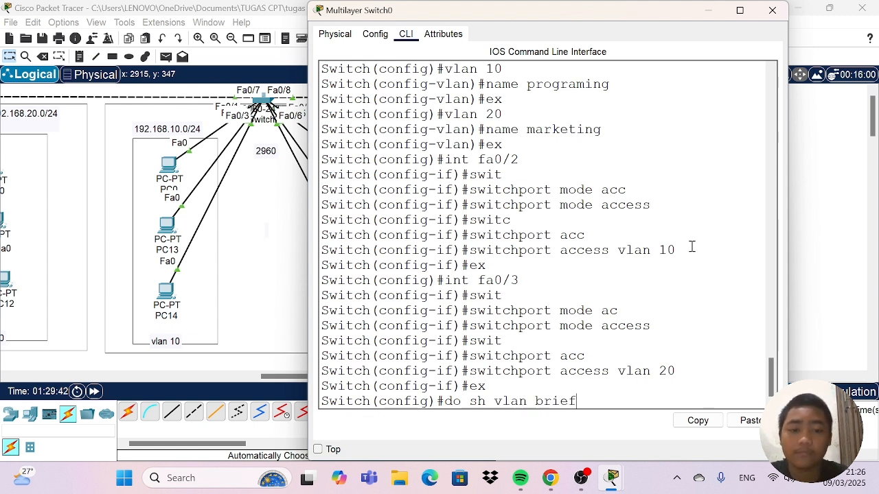
key(Return)
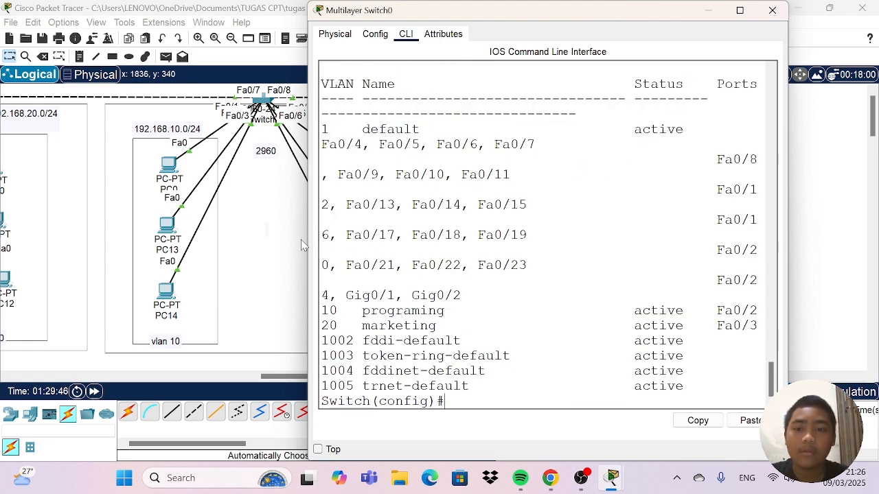
Widen the Multilayer Switch0 window and examine the status and ports of VLANs 10 and 20 in the summary.
drag(302, 238, 174, 234)
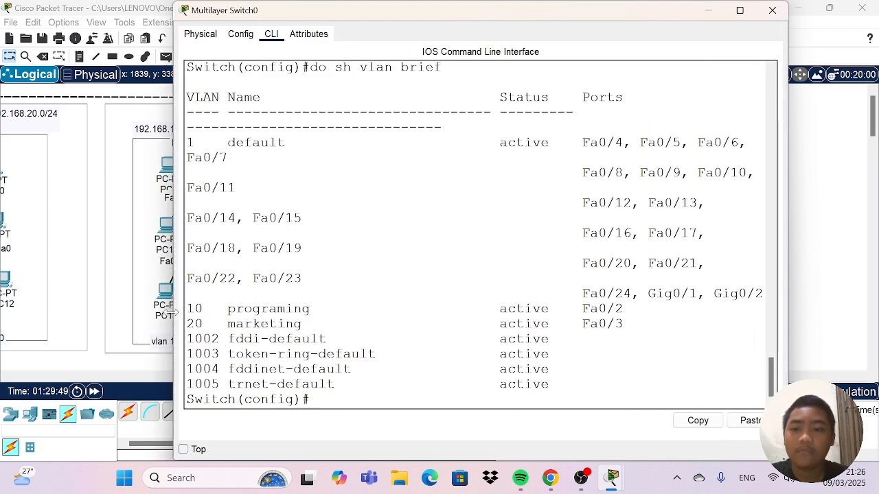
drag(498, 309, 634, 310)
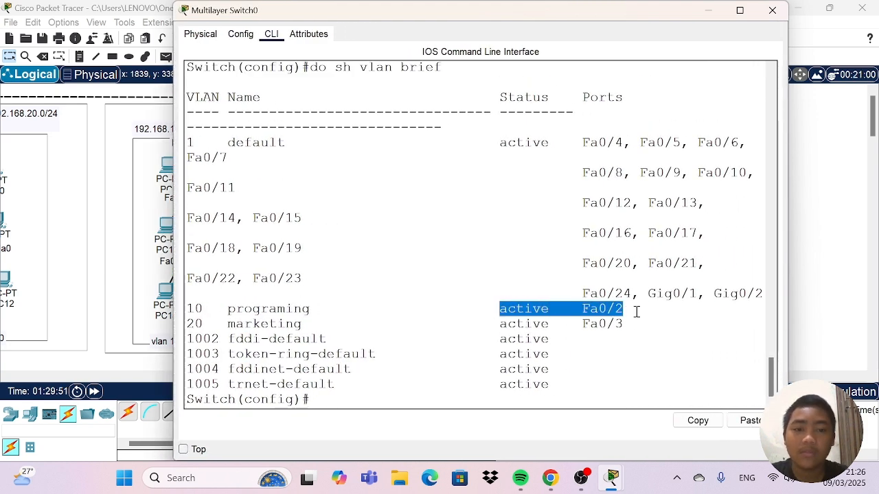
click(282, 337)
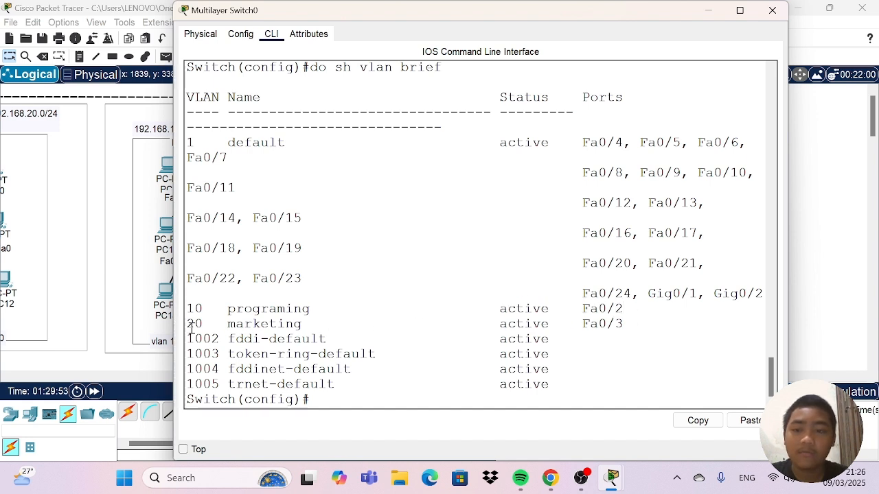
drag(187, 323, 323, 324)
drag(493, 323, 686, 328)
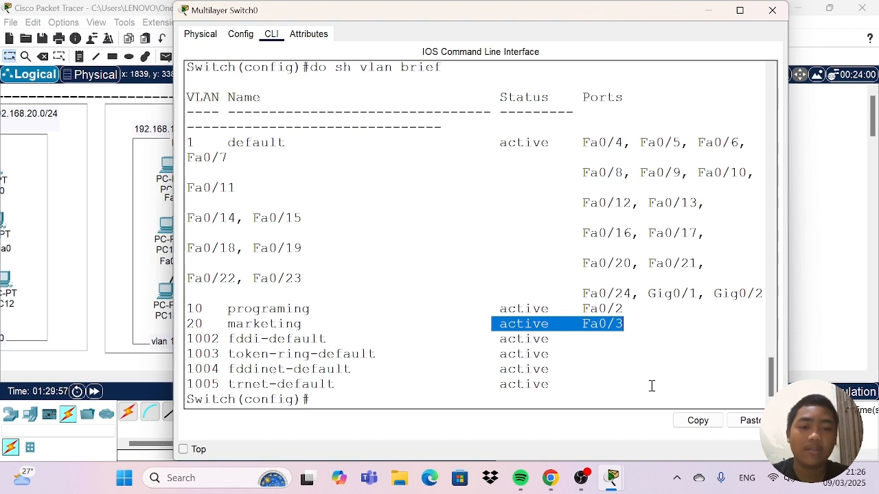
click(617, 358)
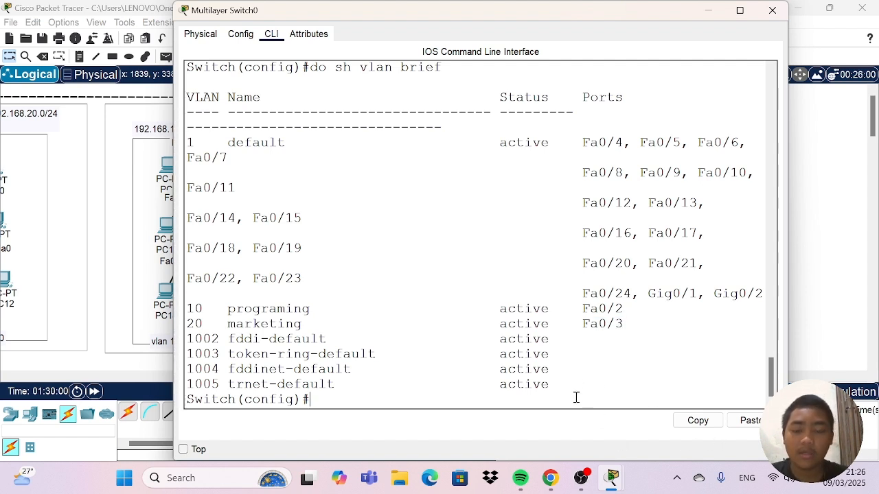
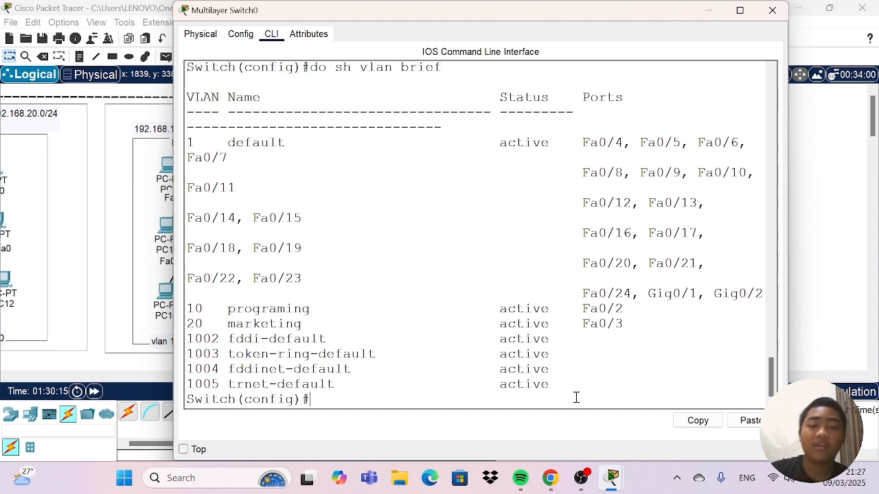
Enter interface configuration for VLAN 10 on the multilayer switch with "int vlan 10".
text(i)
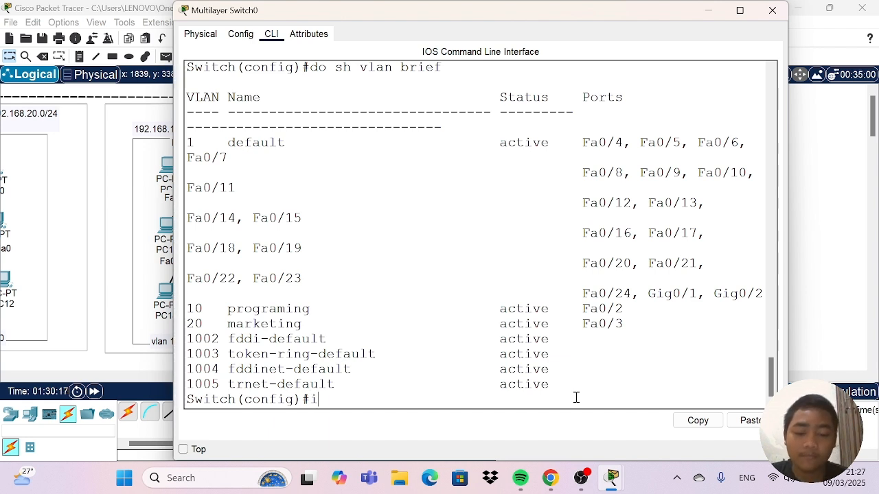
text(nt vl)
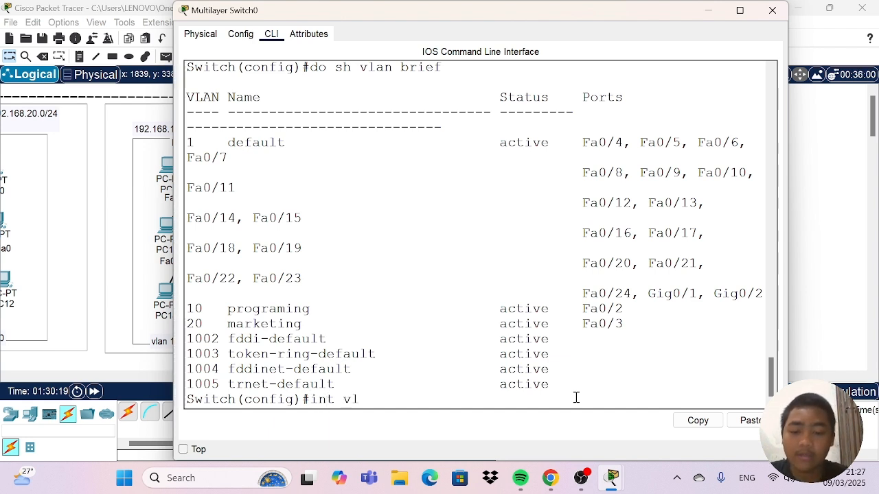
text(an 10)
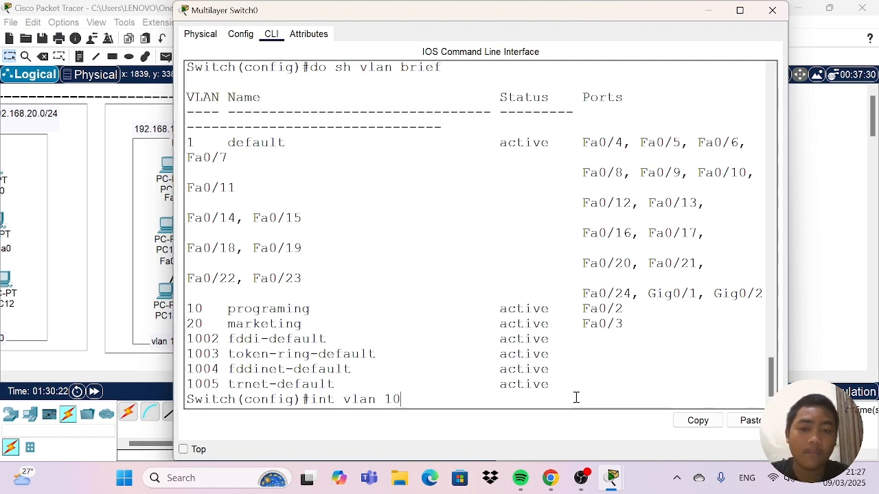
key(Return)
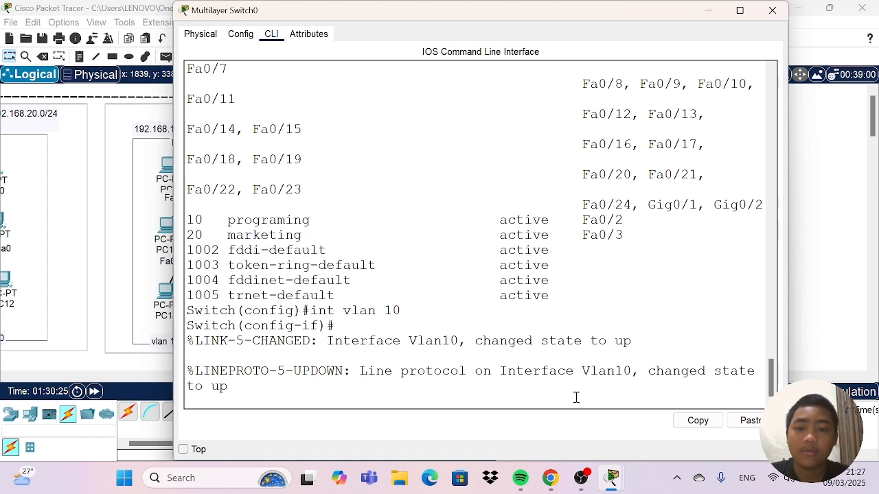
key(Return)
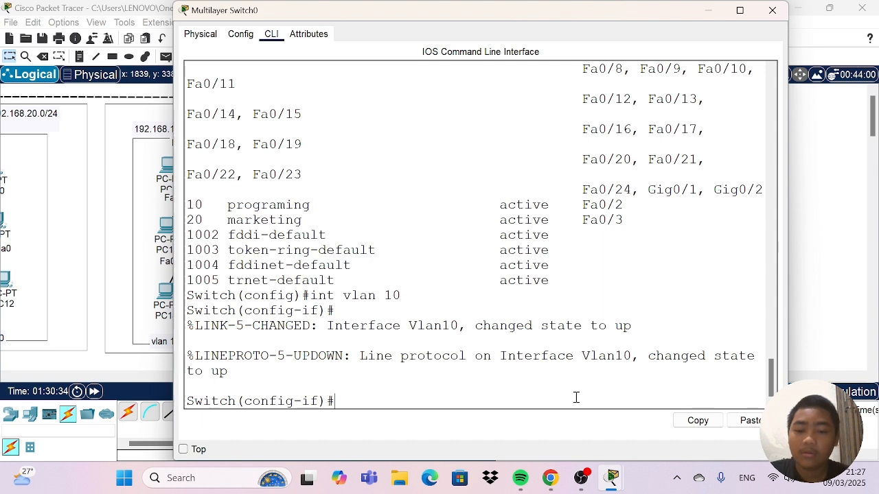
Assign the VLAN 10 interface the address 192.168.10.1 with mask 255.255.255.0 and exit to global configuration mode.
text(p)
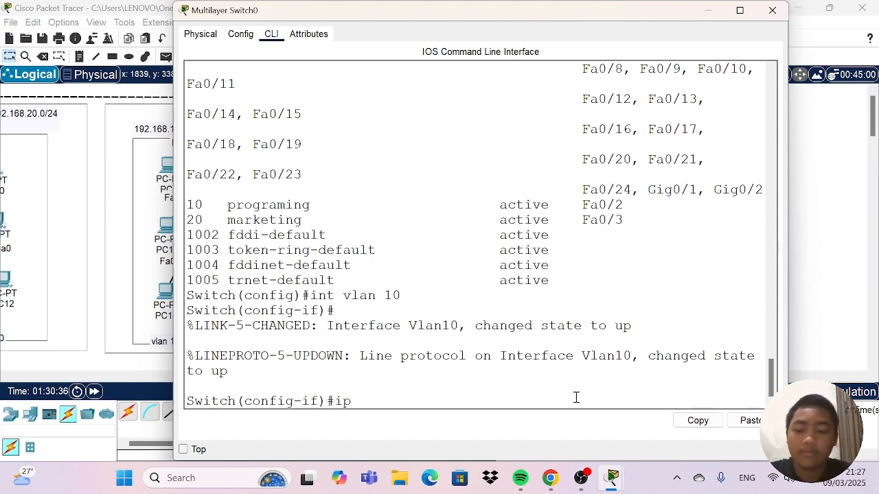
text( addre)
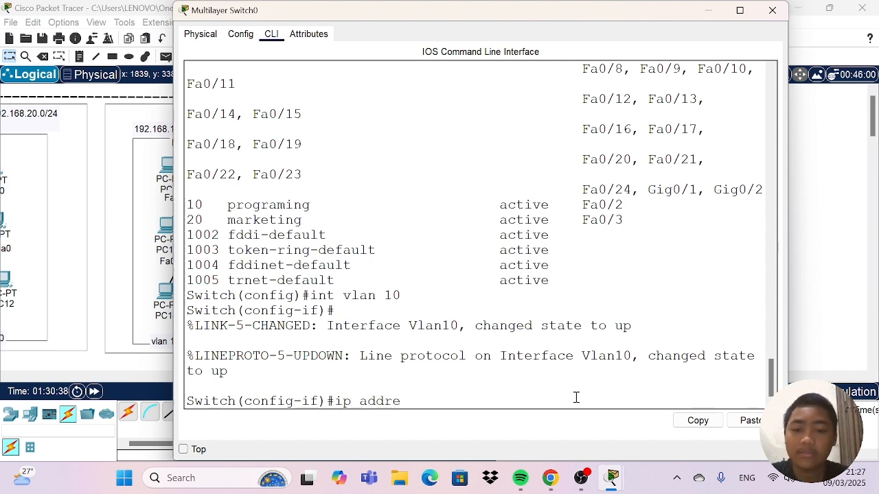
text(ss 1)
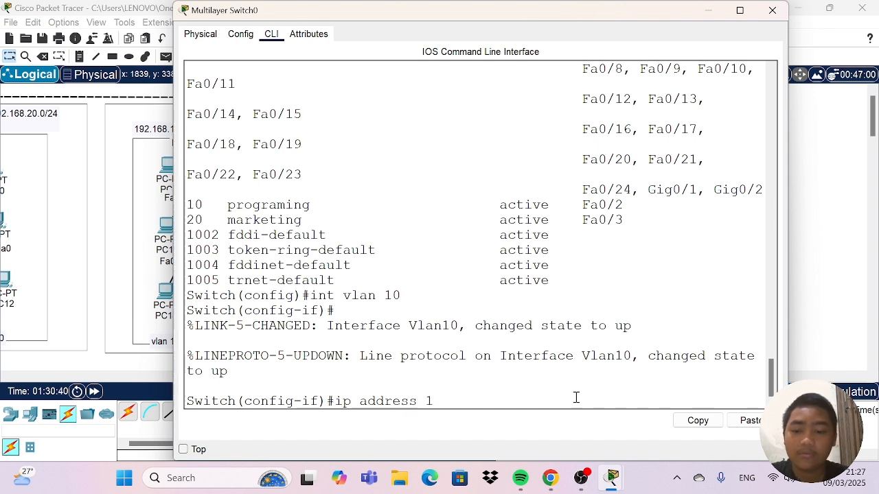
text(92.16)
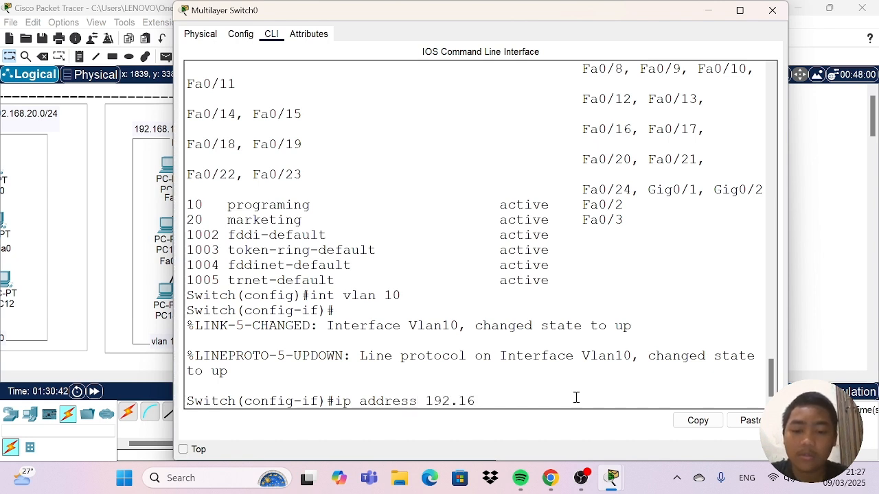
text(8.1)
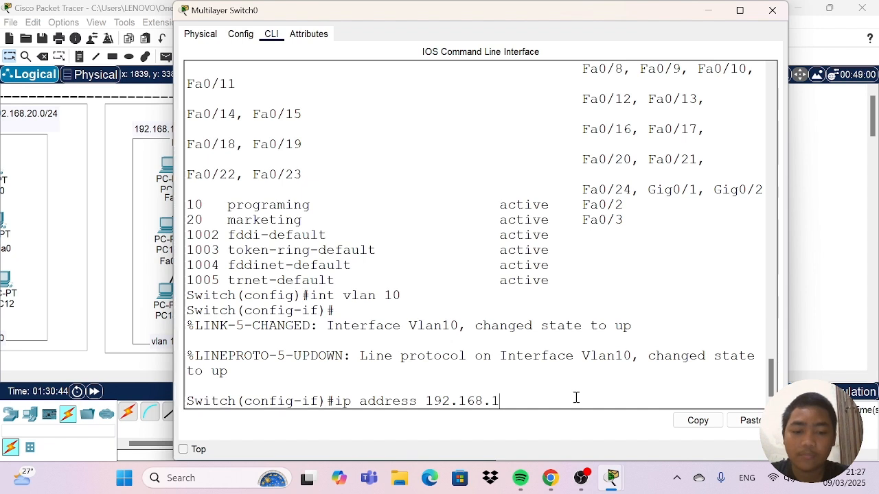
text(0.)
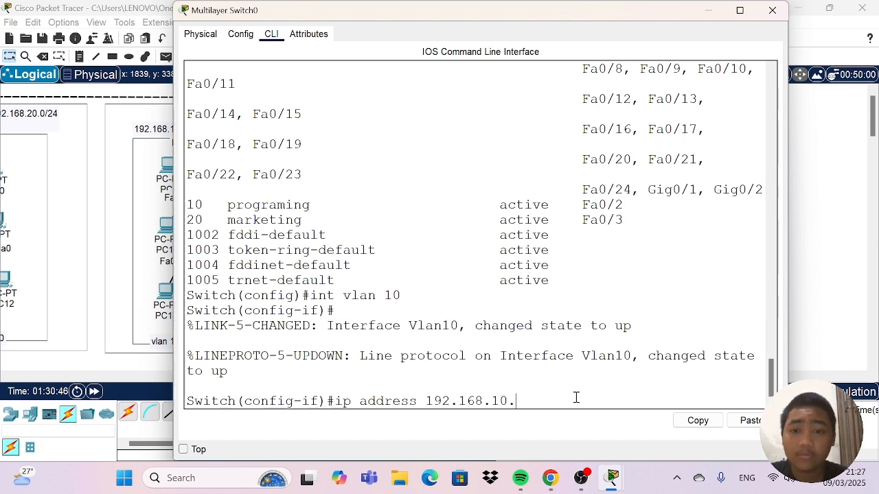
text(1 )
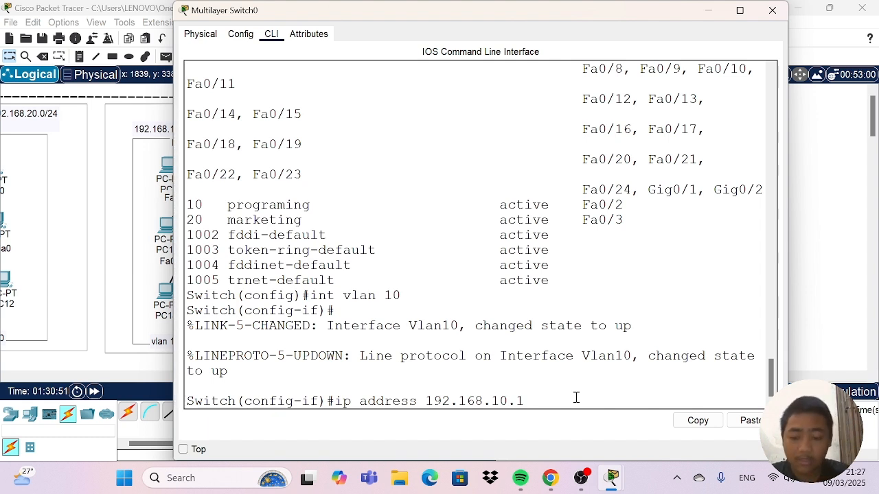
text(255.)
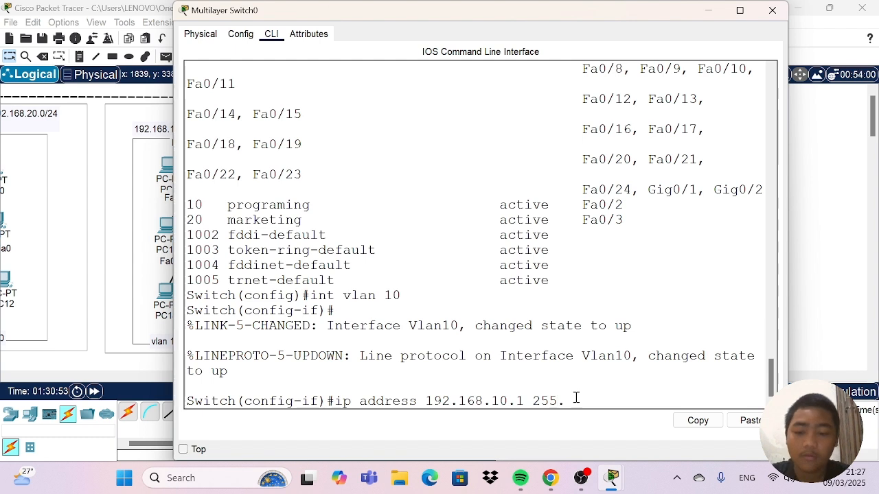
text(255.255)
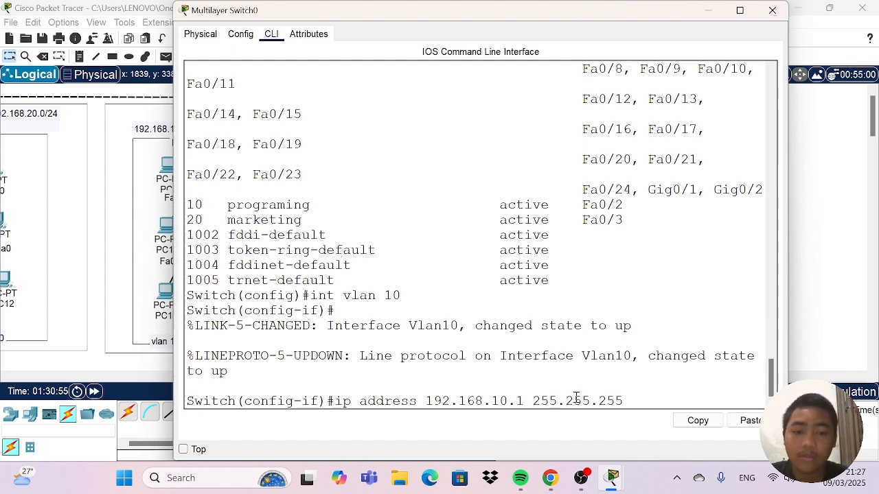
text(.0)
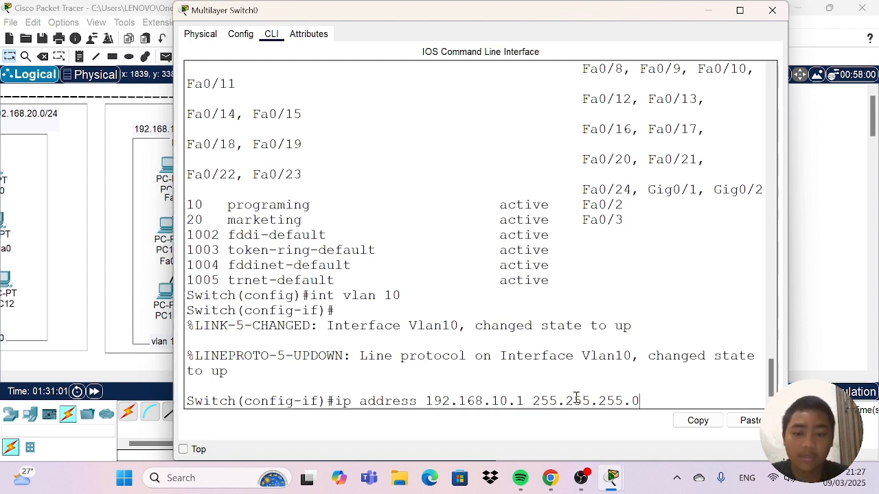
key(Return)
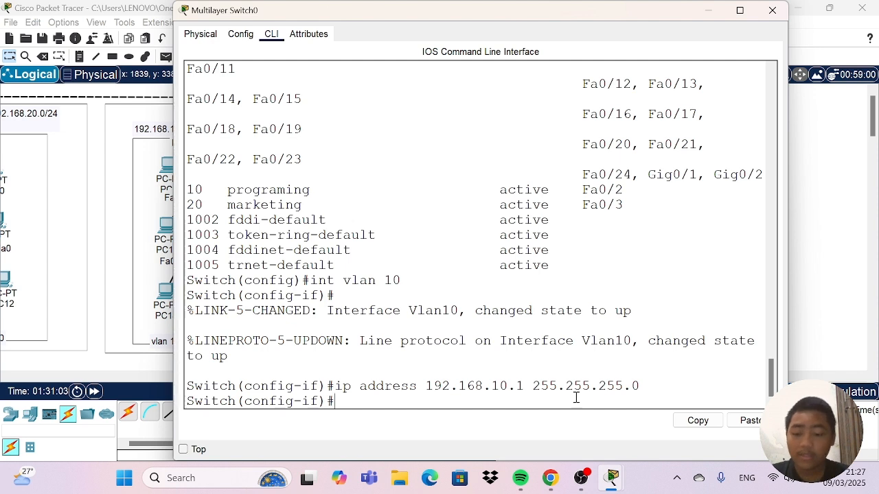
text(ex)
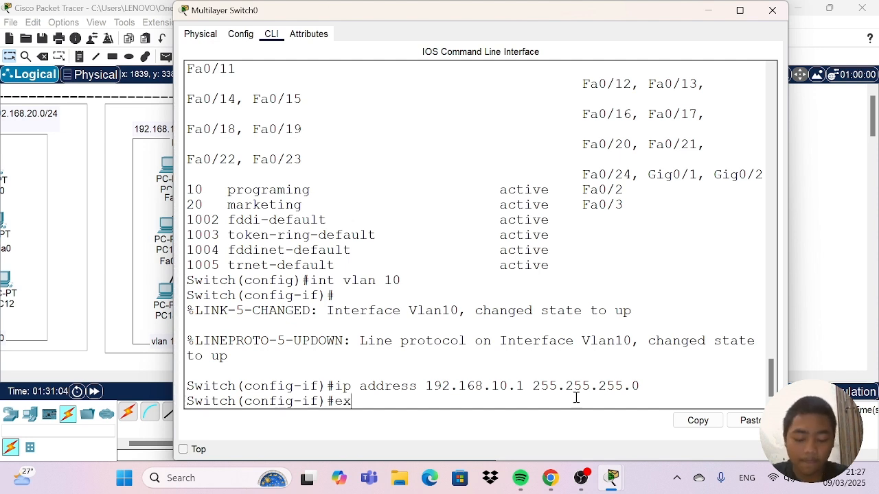
key(Return)
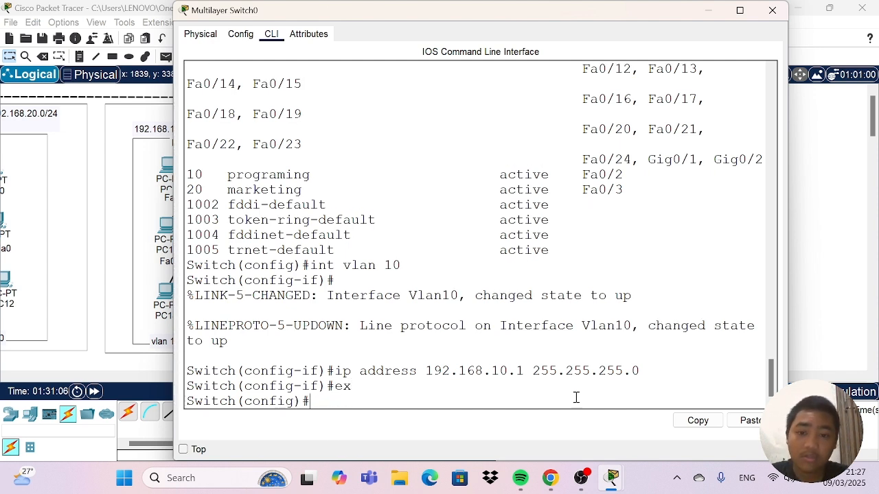
Enter interface configuration for VLAN 20 with "int vlan 20".
text(int)
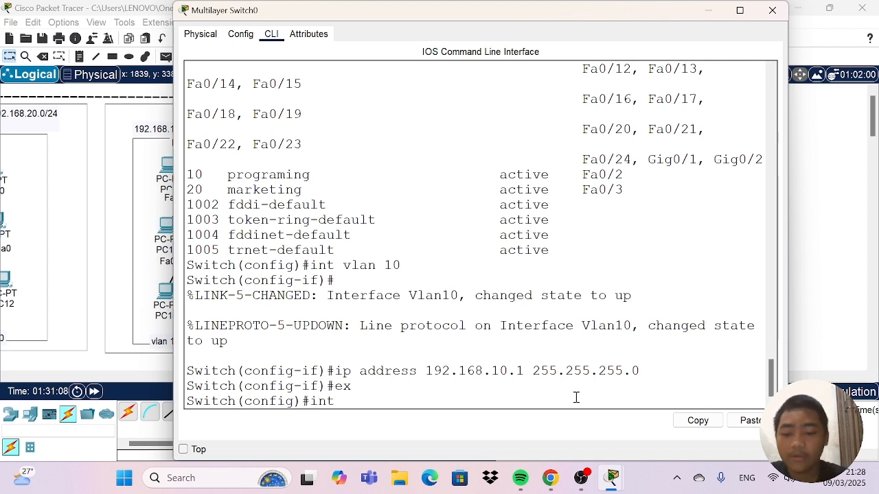
text( vlan 20)
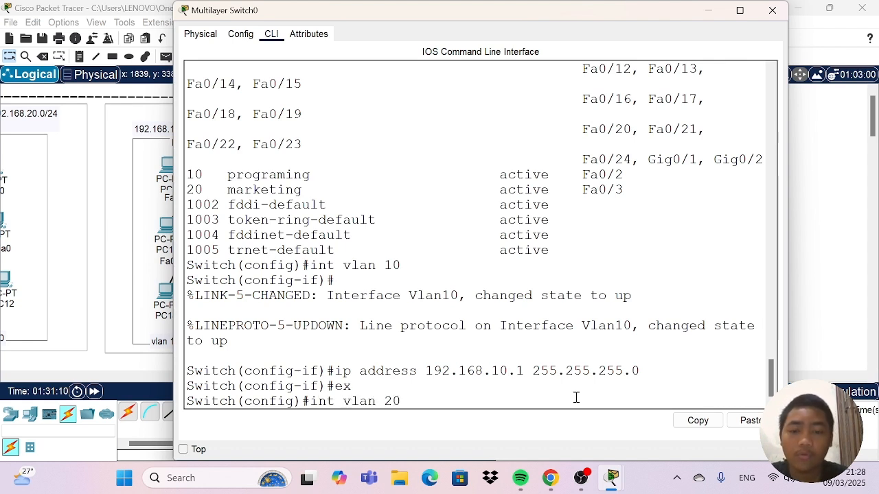
key(Return)
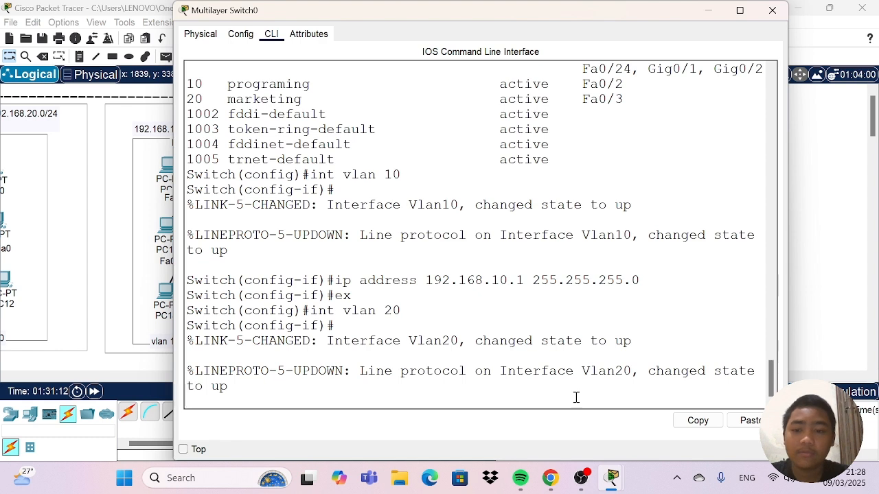
Assign the VLAN 20 interface the address 192.168.20.1 with mask 255.255.255.0 and exit to global configuration mode.
text(ip)
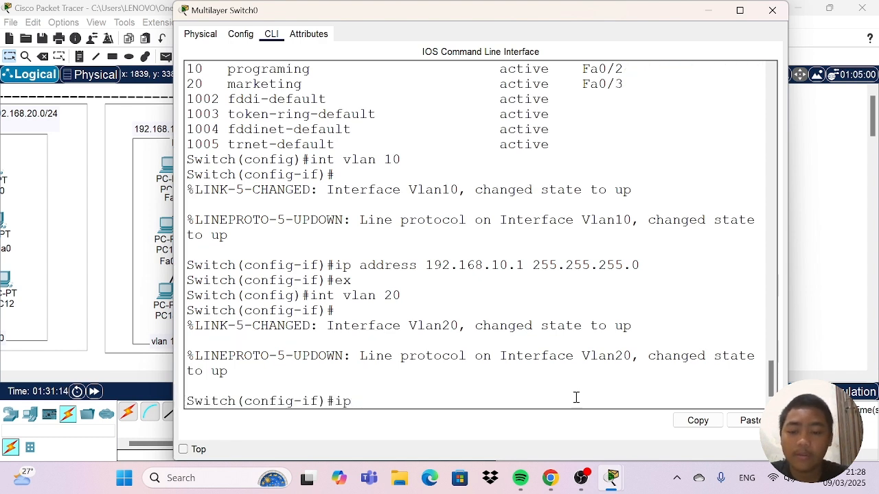
text( address)
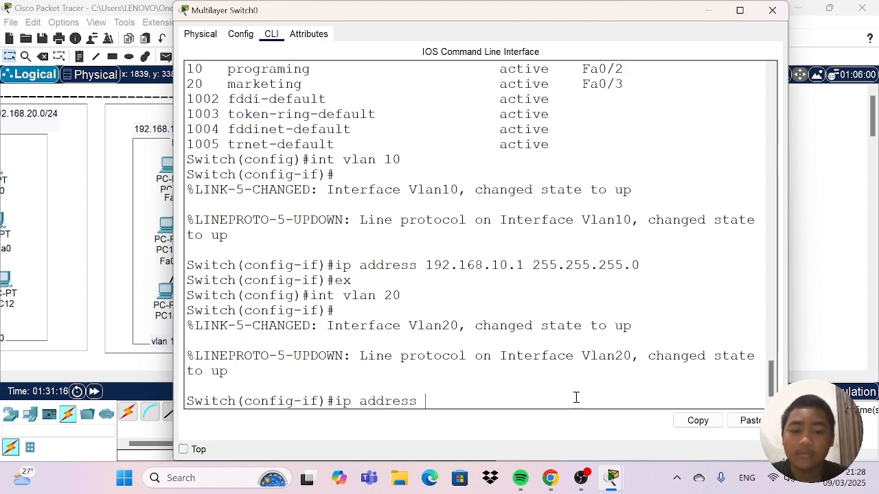
text( 1)
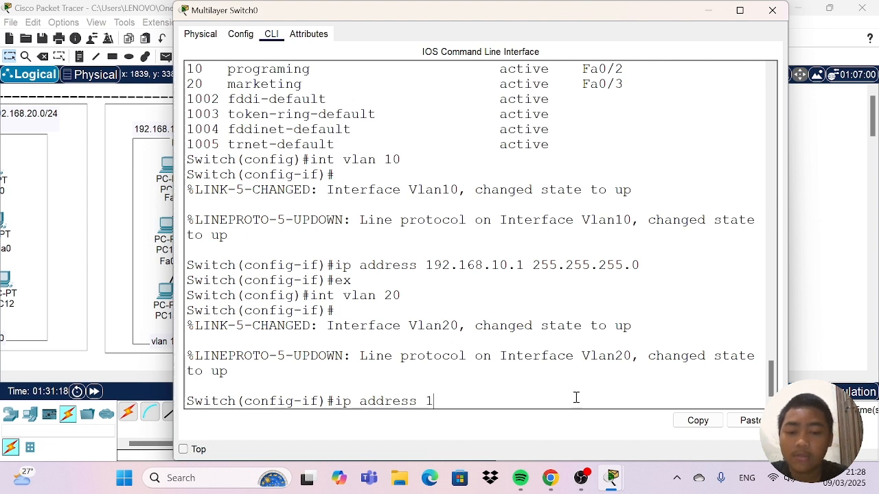
text(92.1)
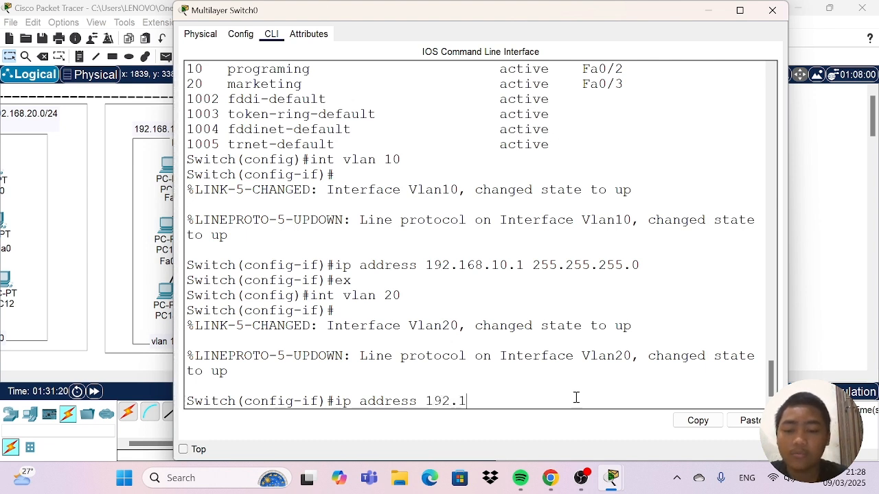
text(68.20)
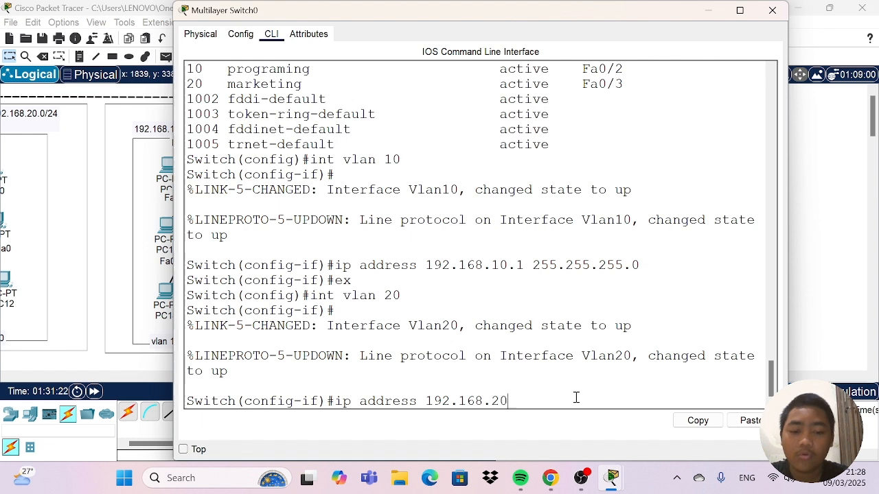
text(.)
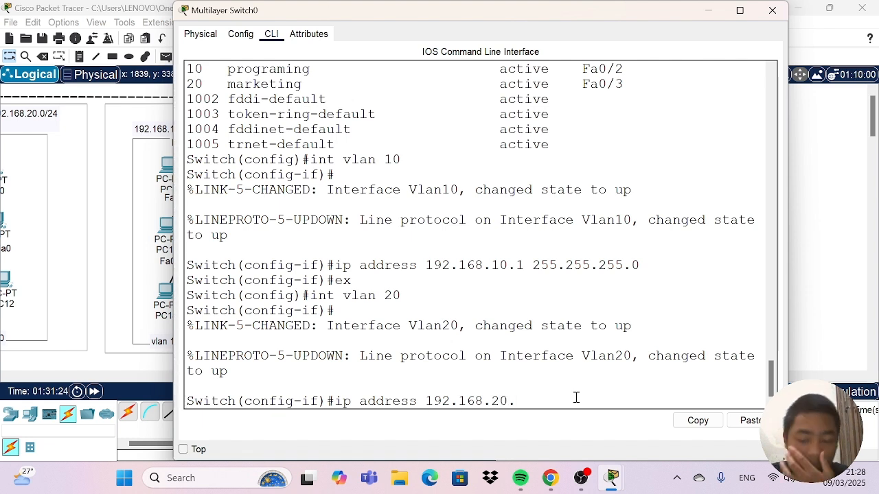
text(1)
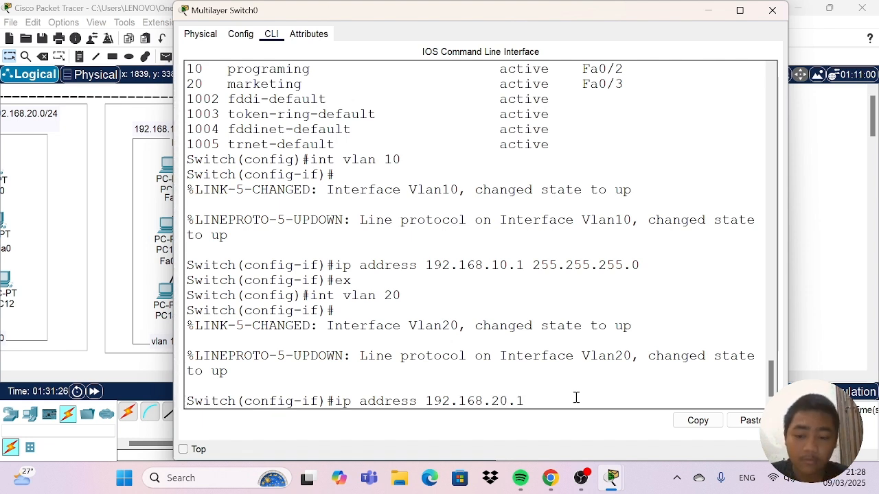
text( 255)
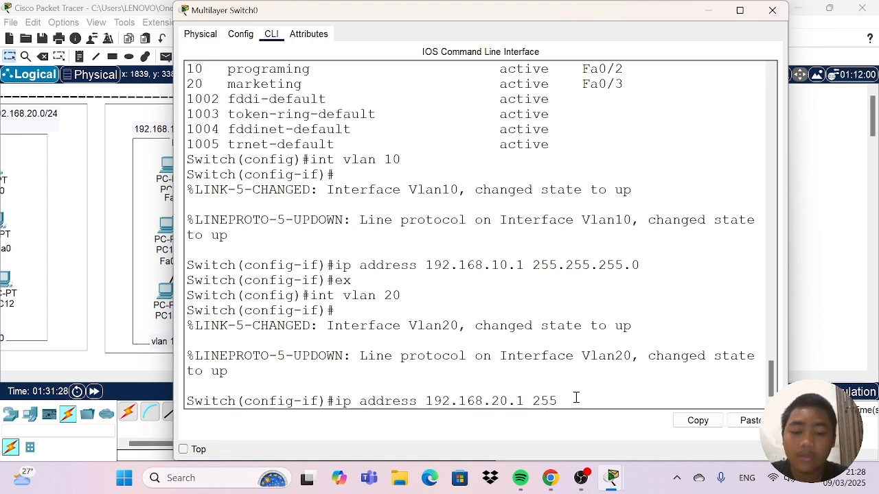
text(.255.)
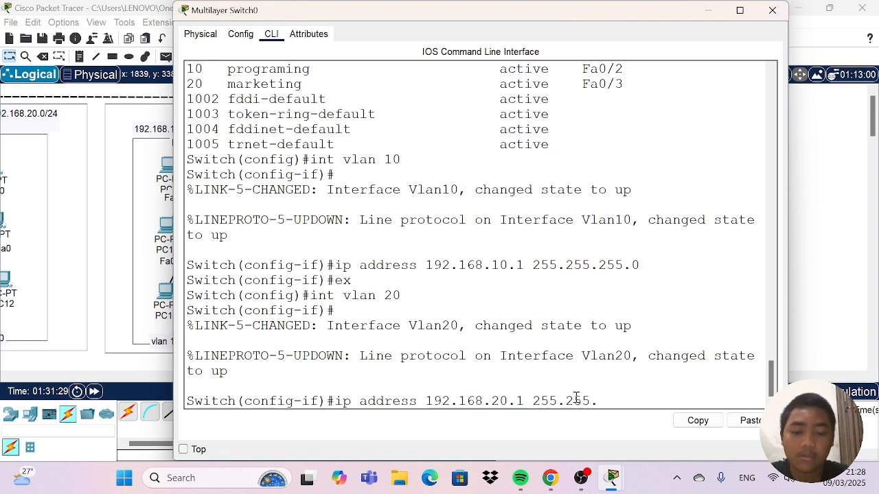
text(255.0)
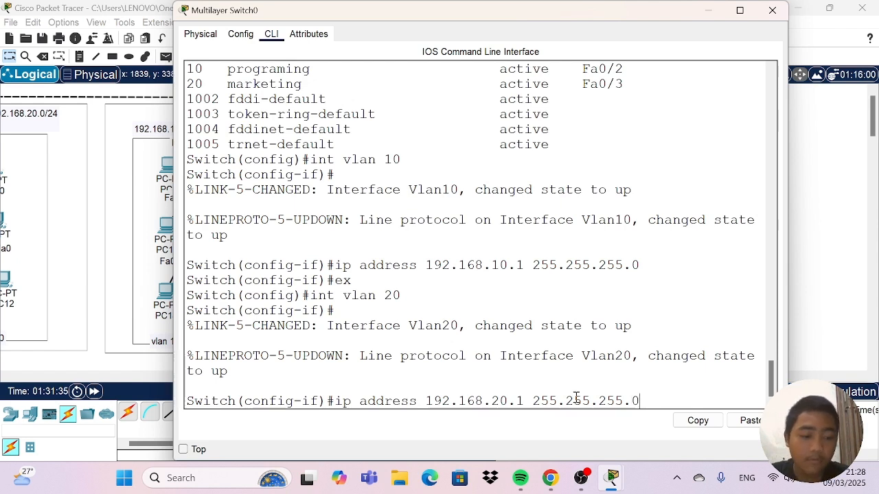
key(Return)
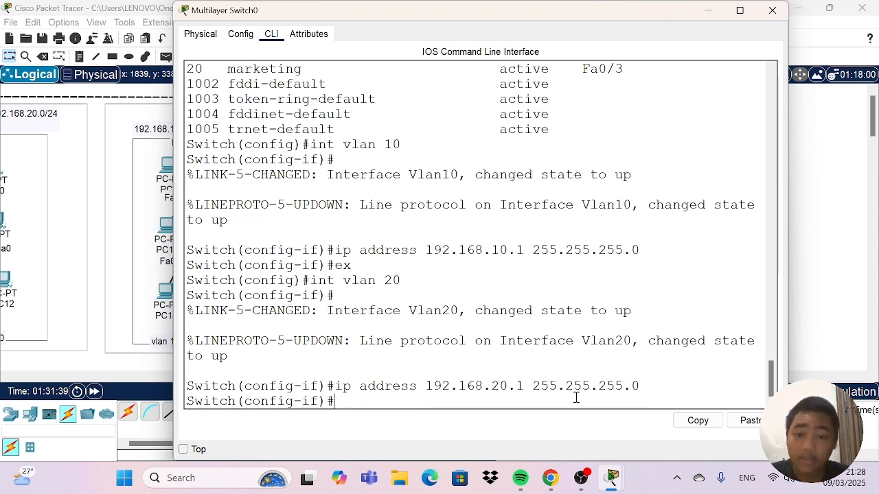
text(ex)
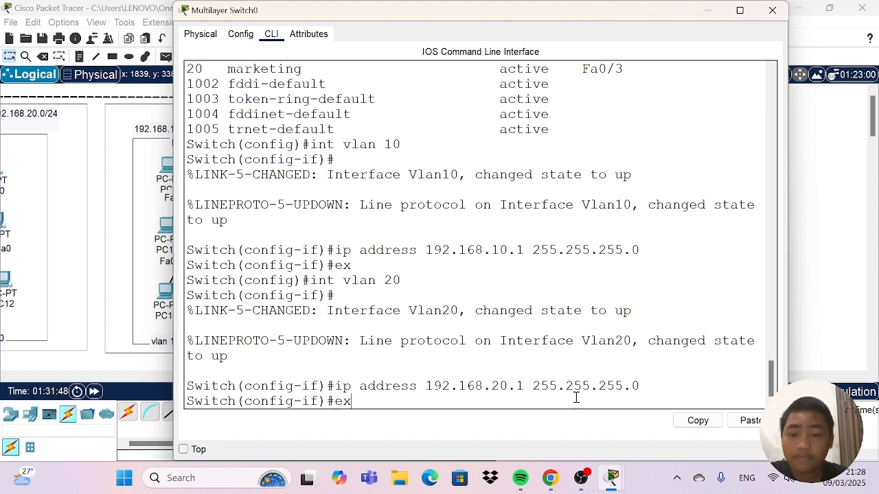
key(Return)
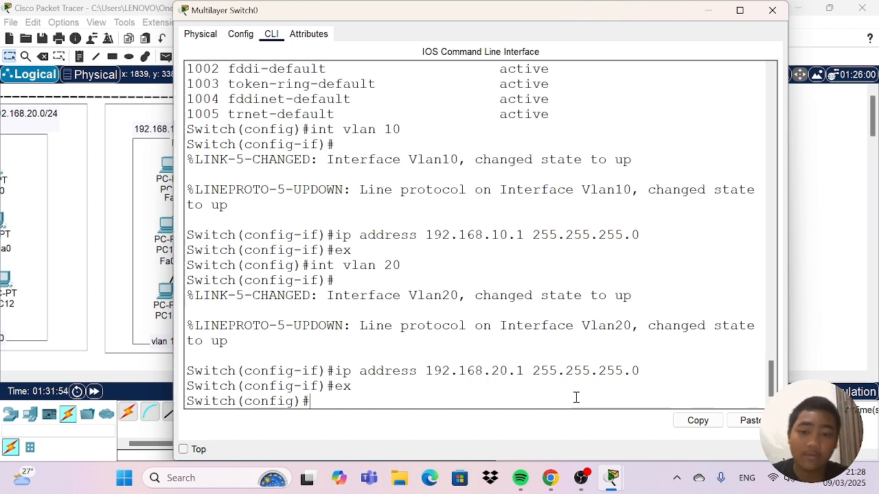
Enter interface configuration for VLAN 1 on the multilayer switch with "int vlan 1".
text(i)
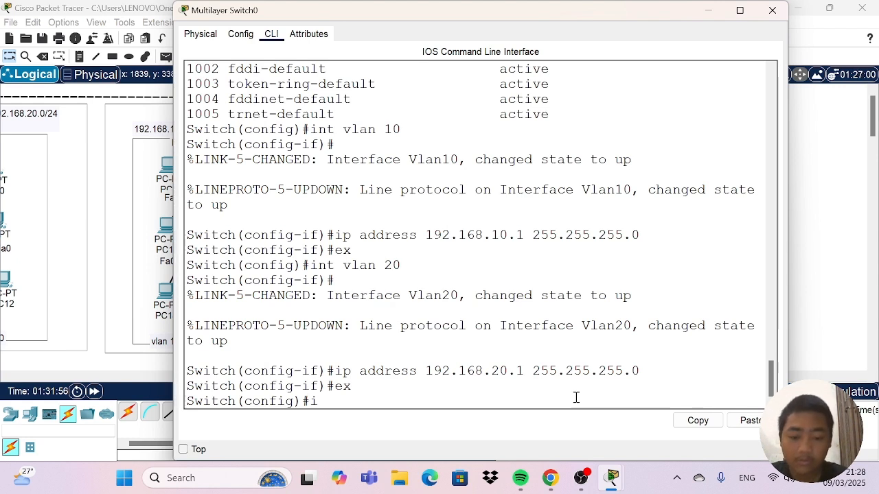
text(nt vlan 1)
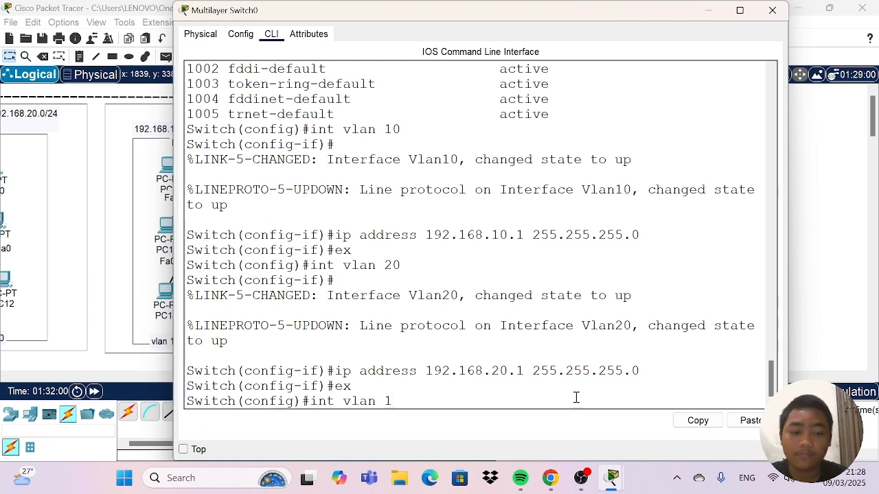
key(Return)
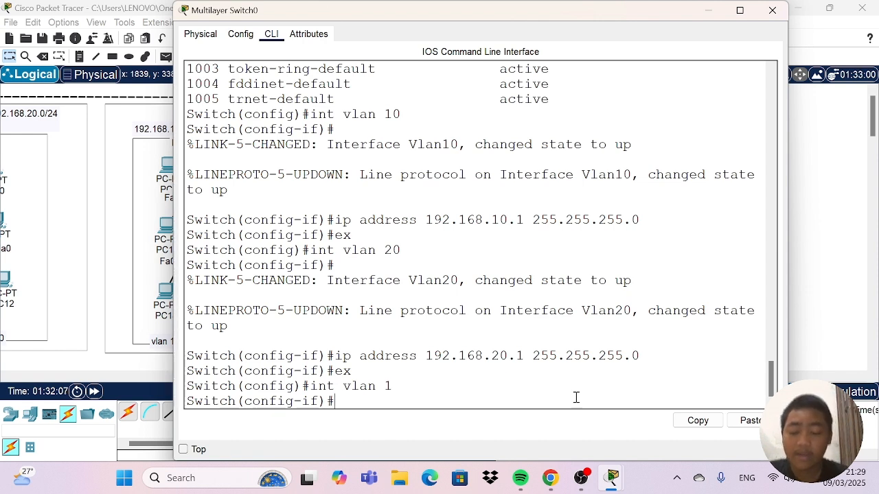
Try to run "ip address" on the VLAN 1 interface without giving an address or mask.
text(ip a)
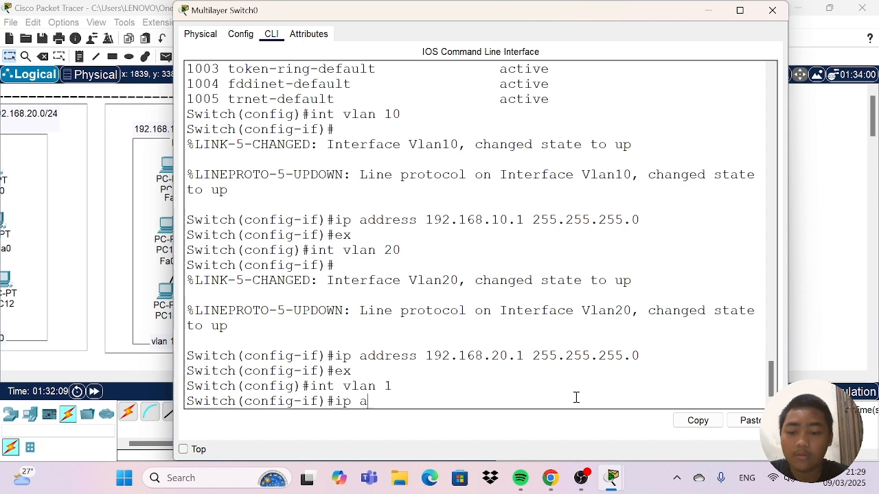
text(ddress)
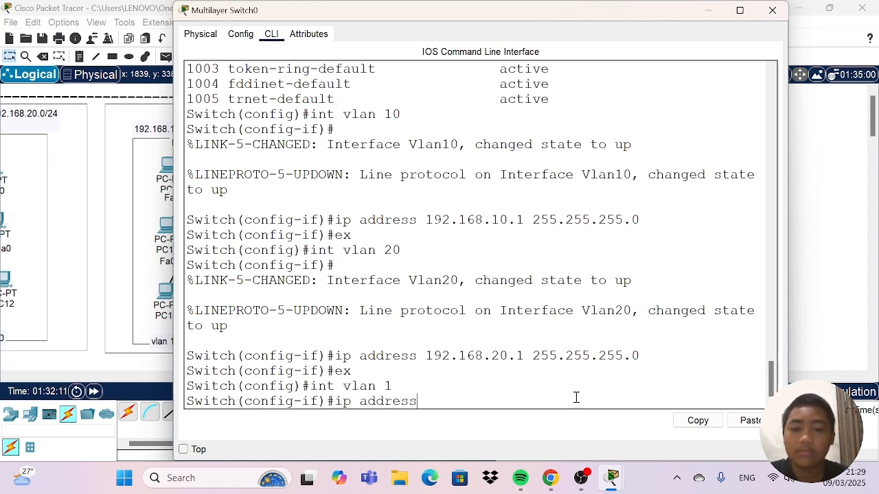
key(Return)
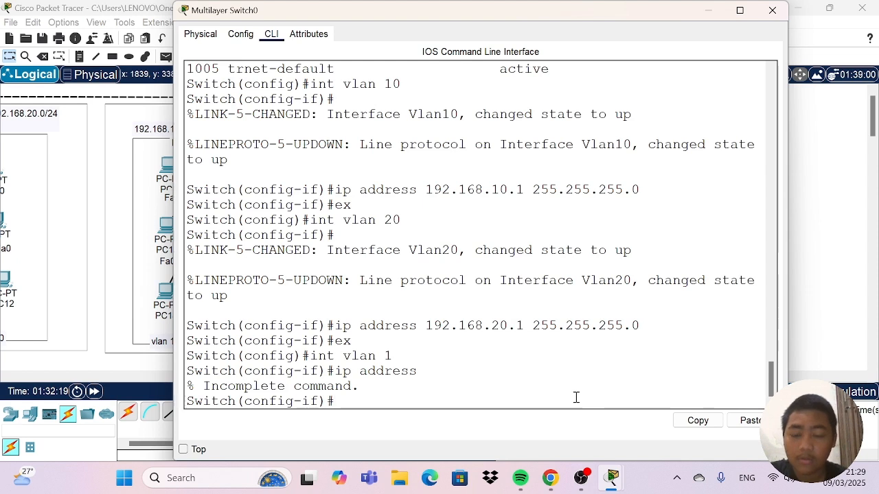
Re-enter the VLAN 1 interface configuration by issuing "int vlan 1" from the interface prompt.
text(in)
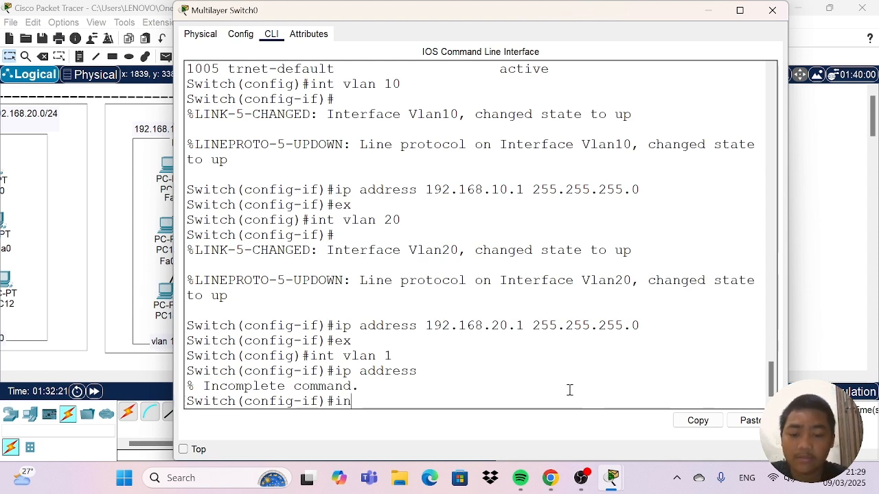
text(t)
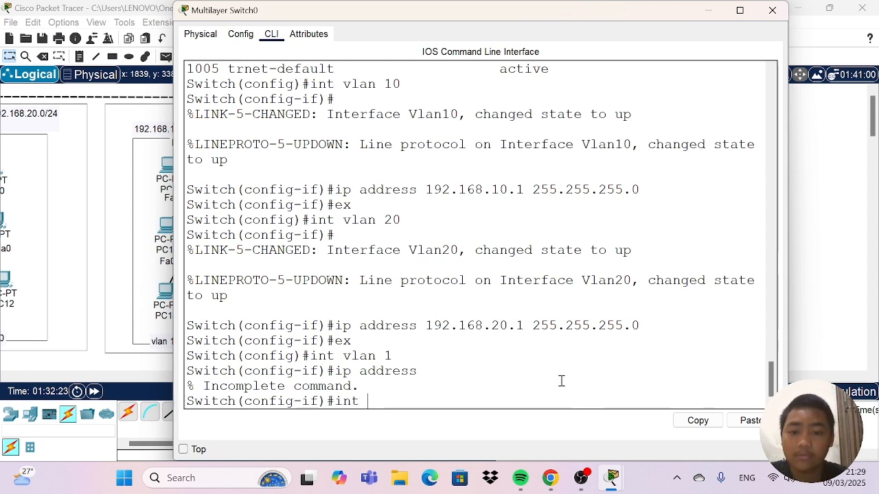
text( valn 1)
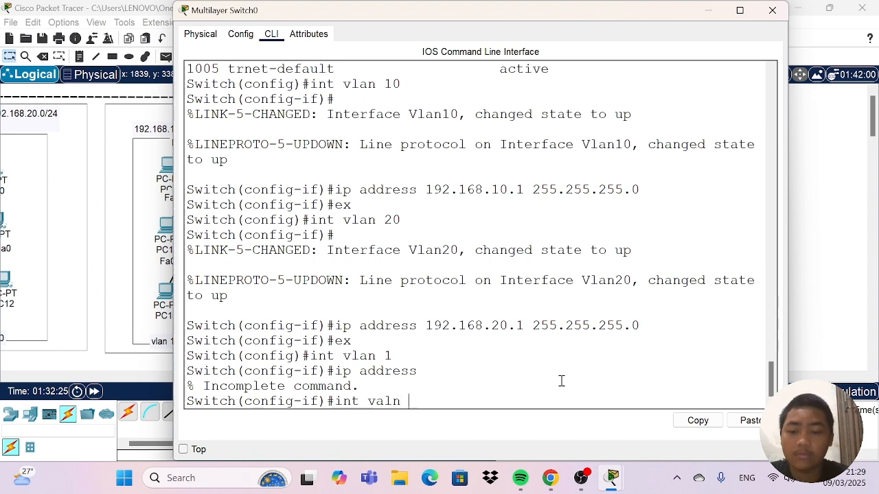
key(BackSpace)
key(BackSpace)
key(BackSpace)
key(BackSpace)
key(BackSpace)
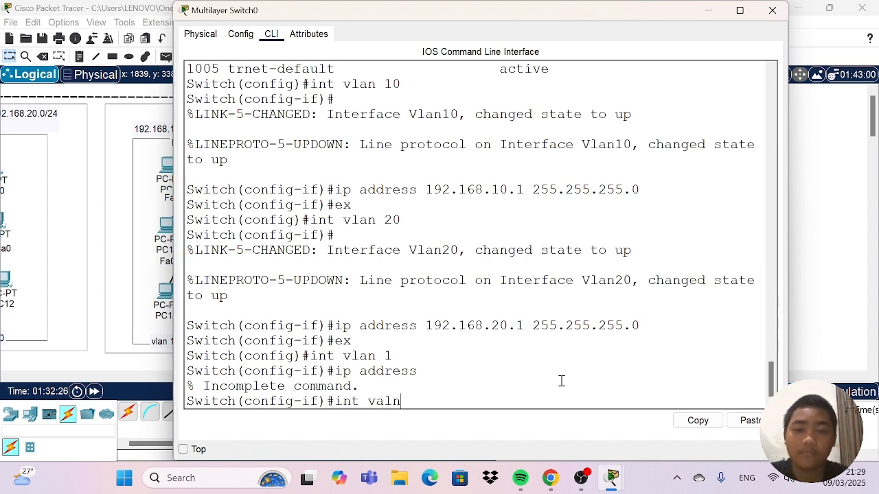
text(lan)
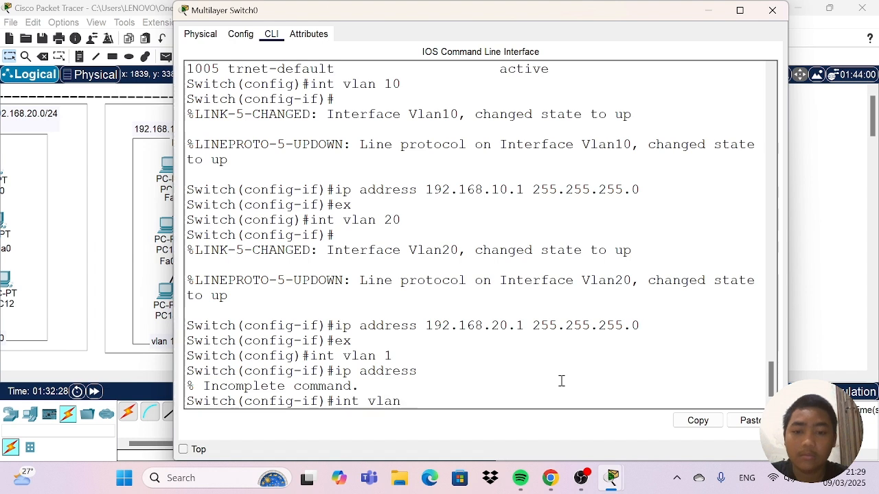
text( 1)
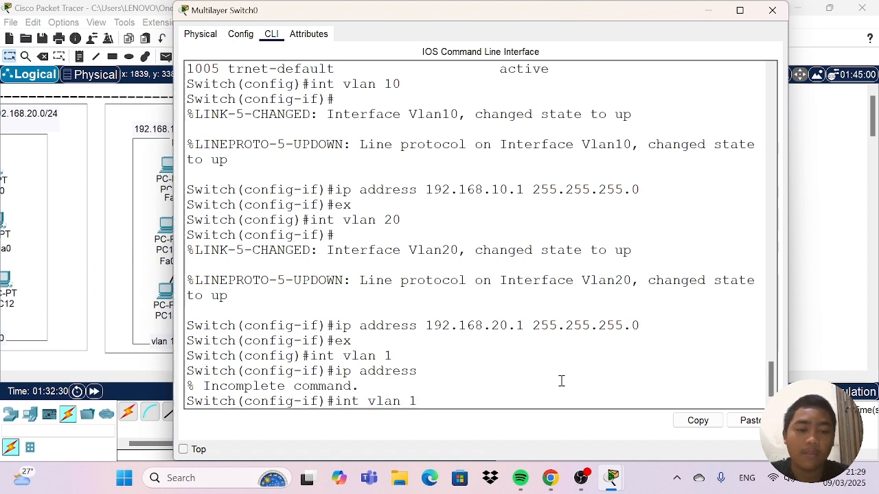
key(Return)
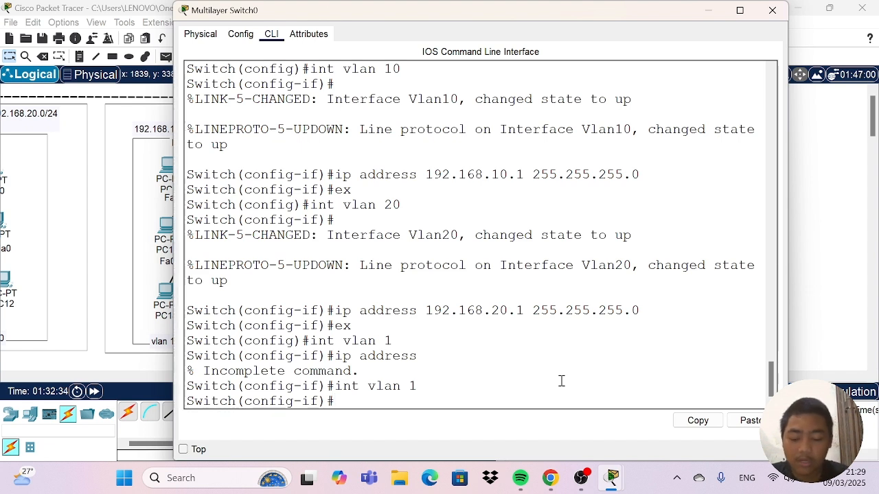
Assign the VLAN 1 interface the address 192.168.1.1 with mask 255.255.255.0 and exit to global configuration mode.
text(ip)
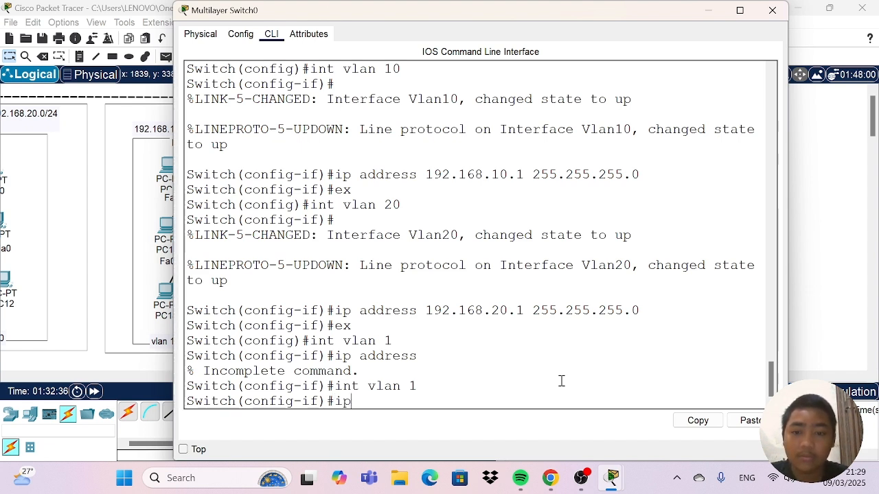
text( addre)
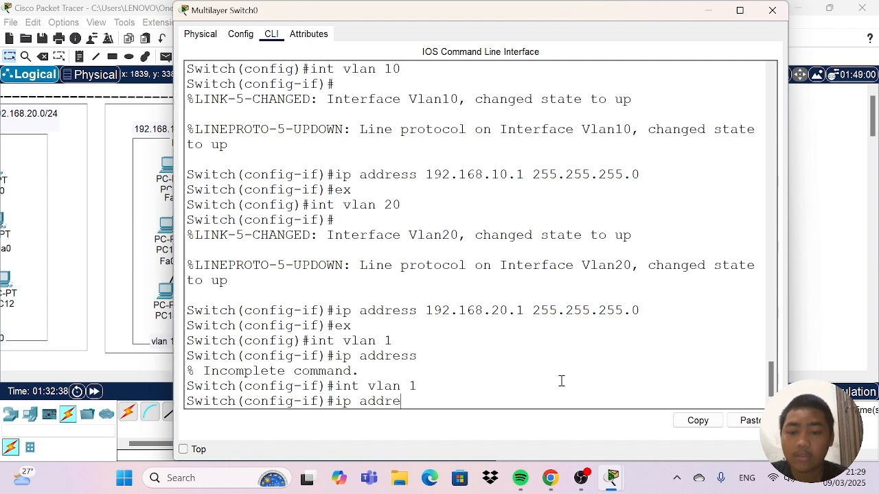
text(ss)
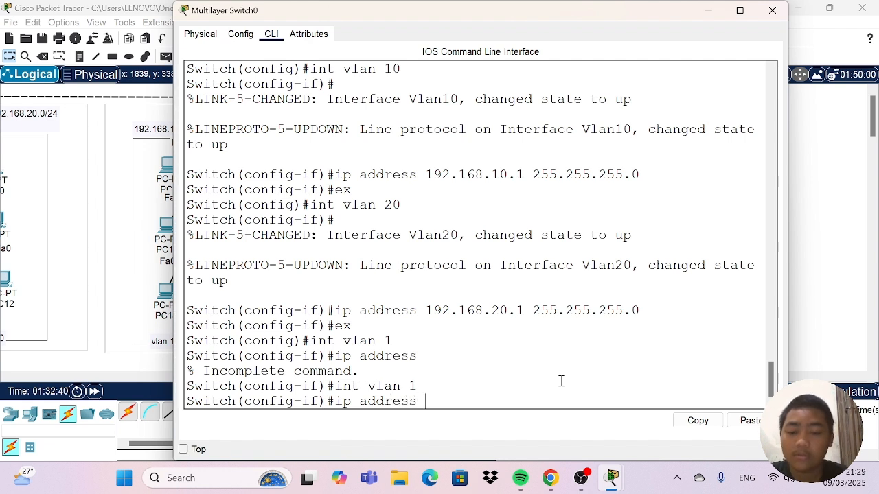
text( 192.1)
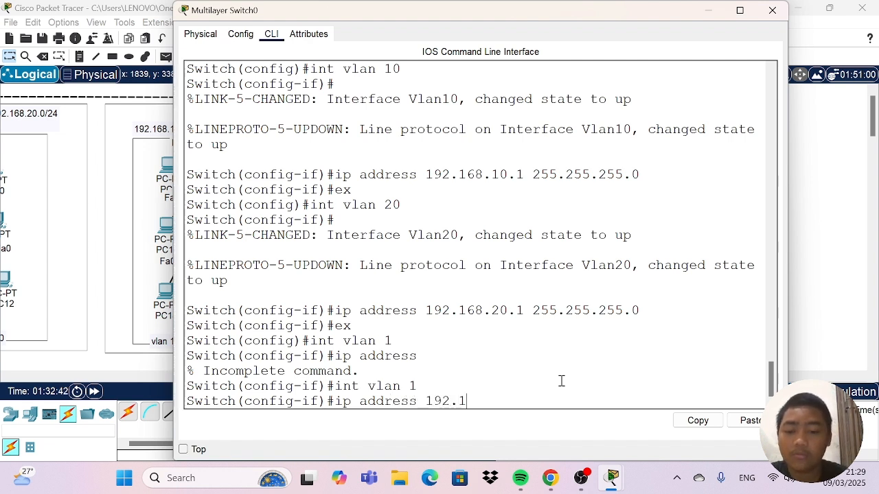
text(68.)
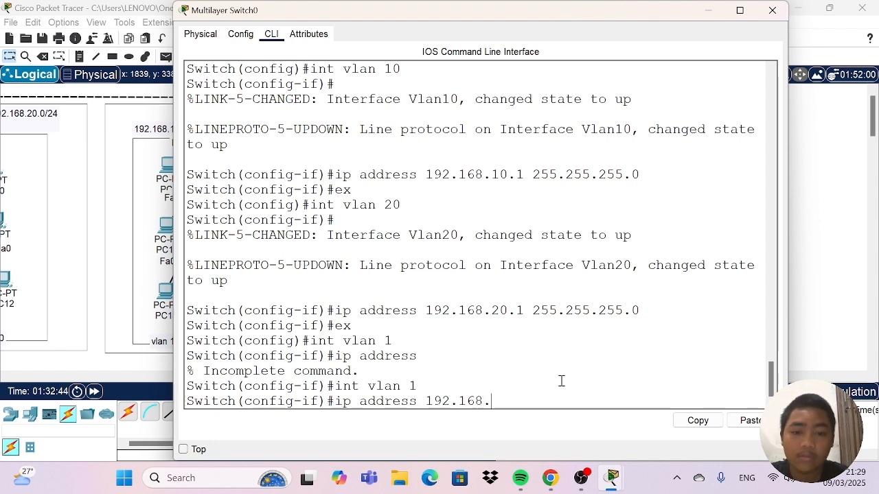
text(1.1)
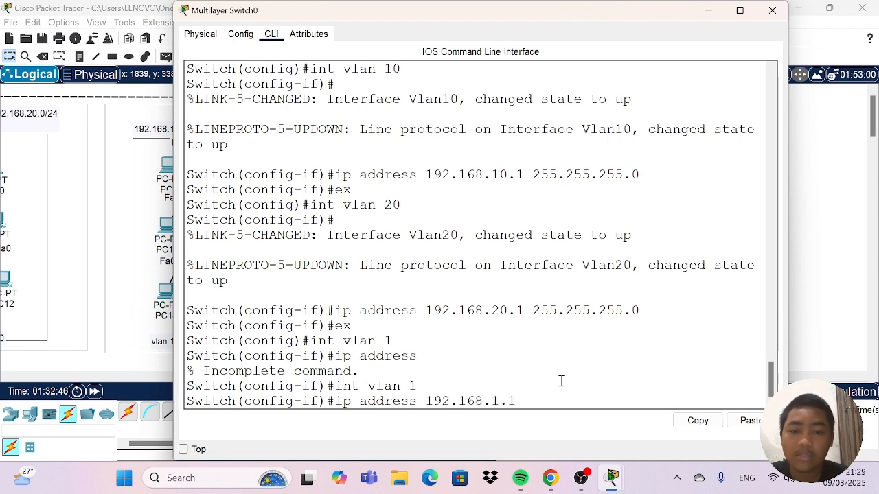
text( 255)
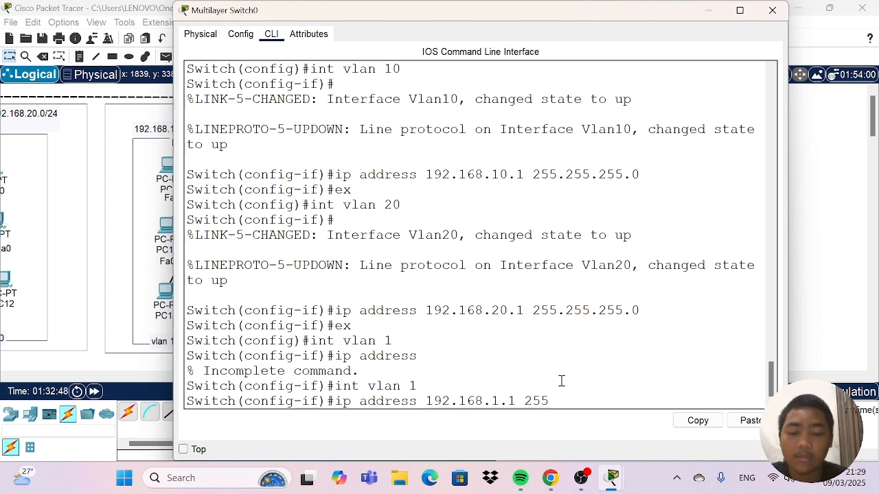
text(.255.255.0)
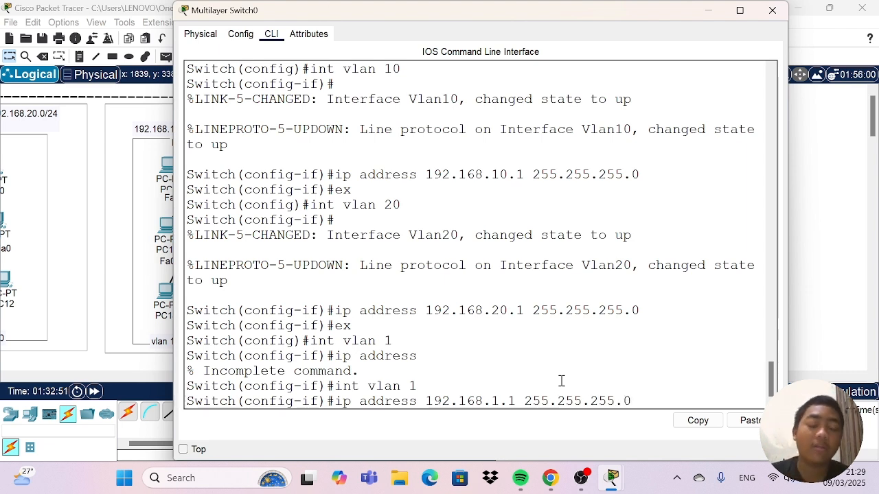
key(Return)
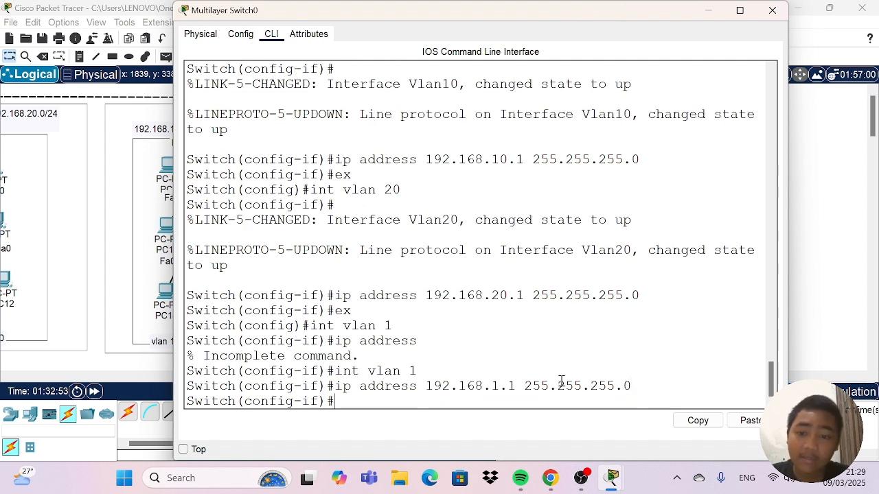
text(ex)
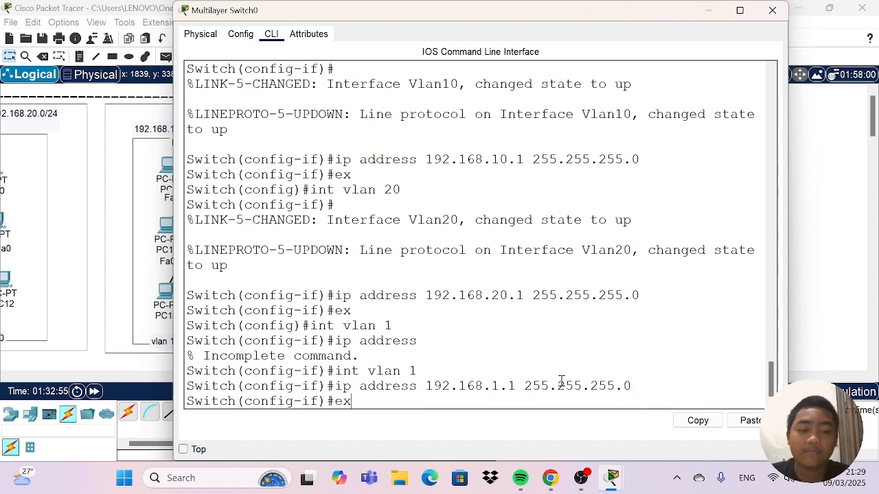
key(Return)
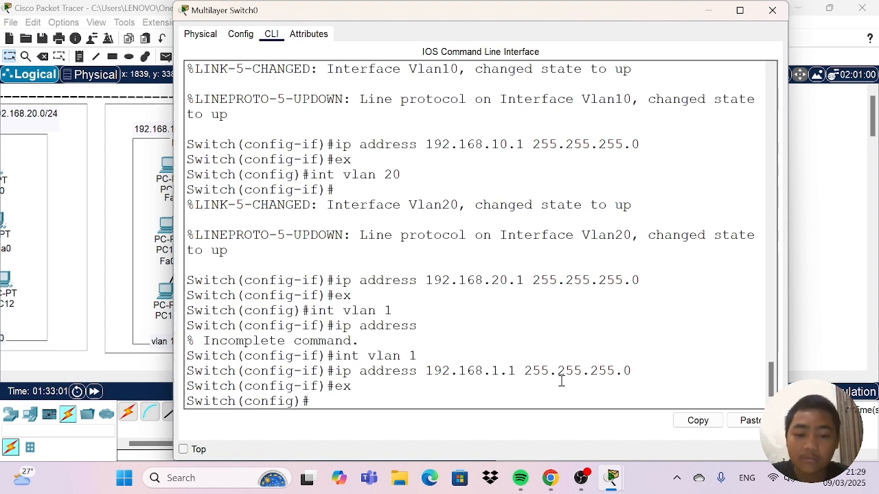
Try to list the switch's interfaces with "do sh int brief".
text(do sh )
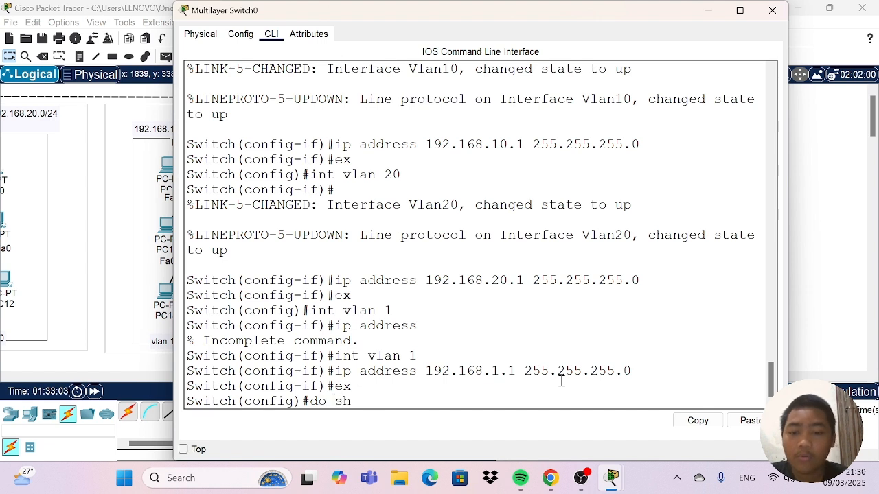
text(int b)
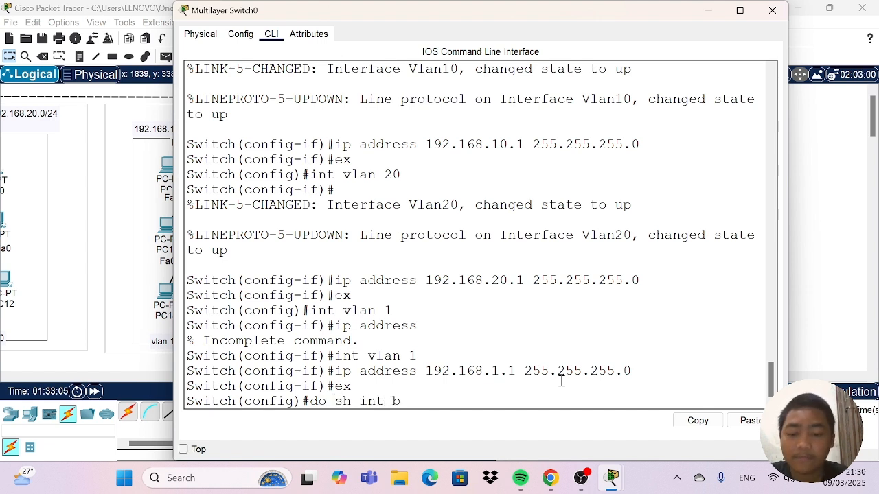
text(rief)
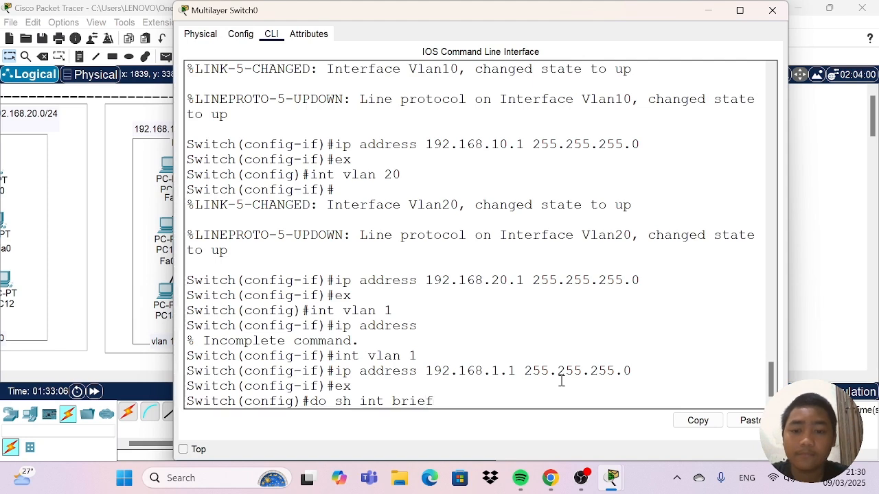
key(Return)
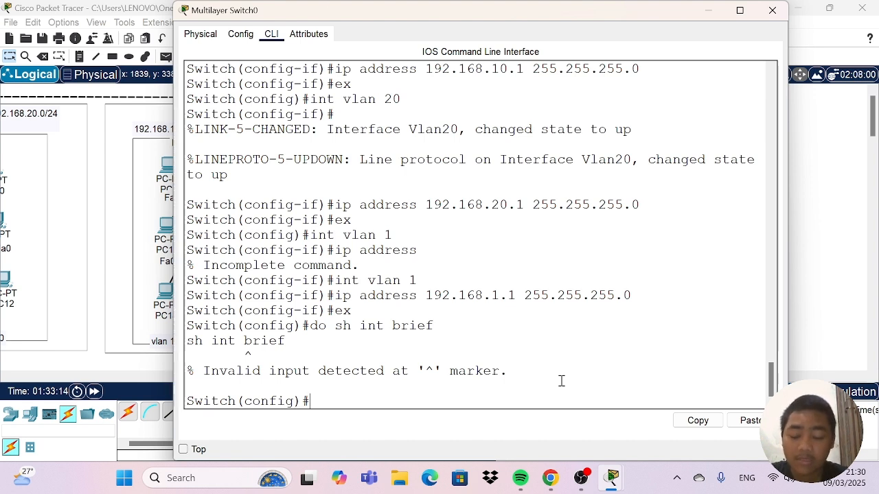
Display the full IP interface summary with "do sh ip int brief" and highlight the Vlan1 status in a widened window.
text(do )
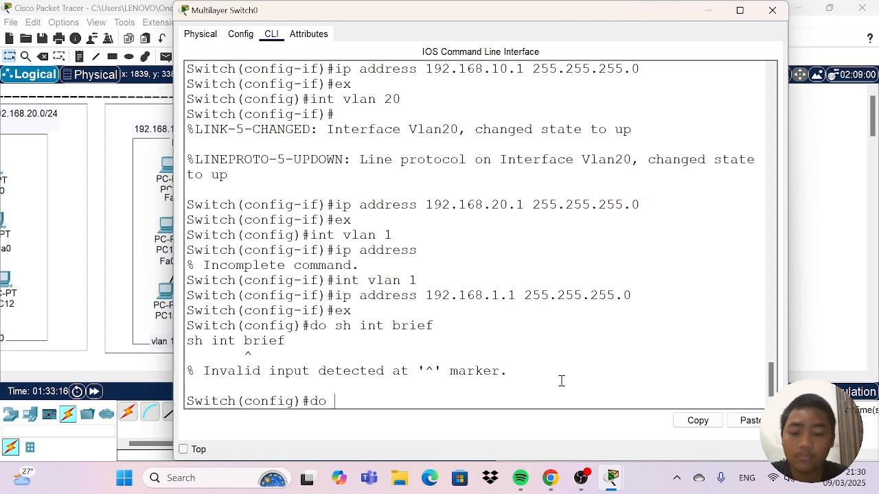
text(sh ip)
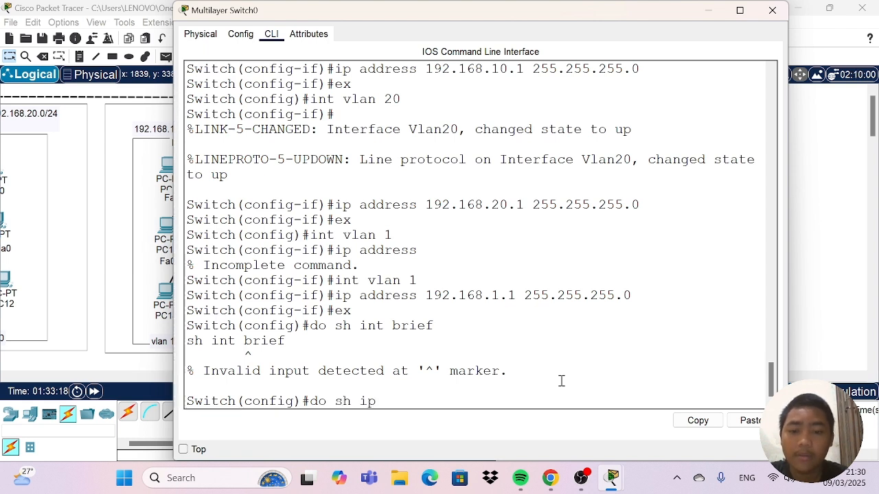
text( int brief)
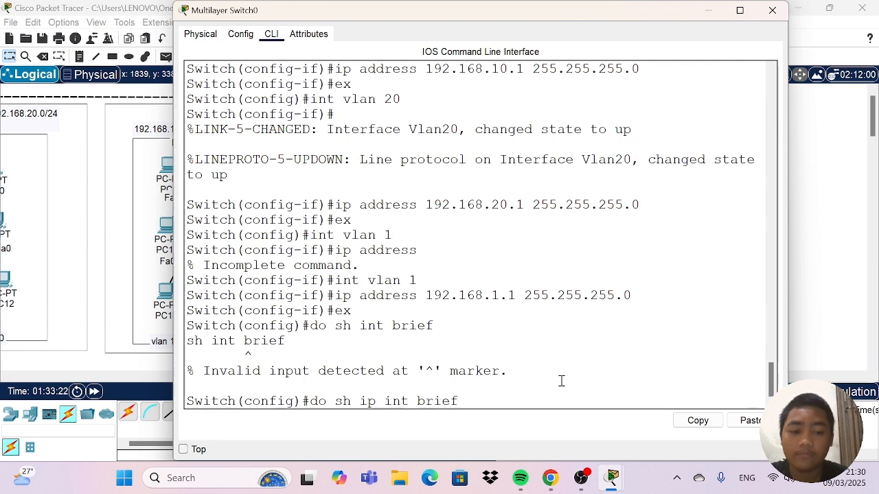
key(Return)
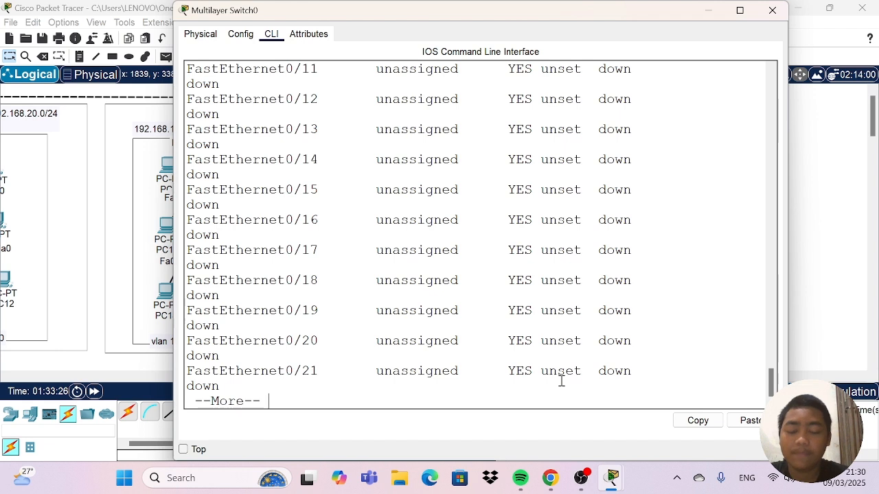
key(space)
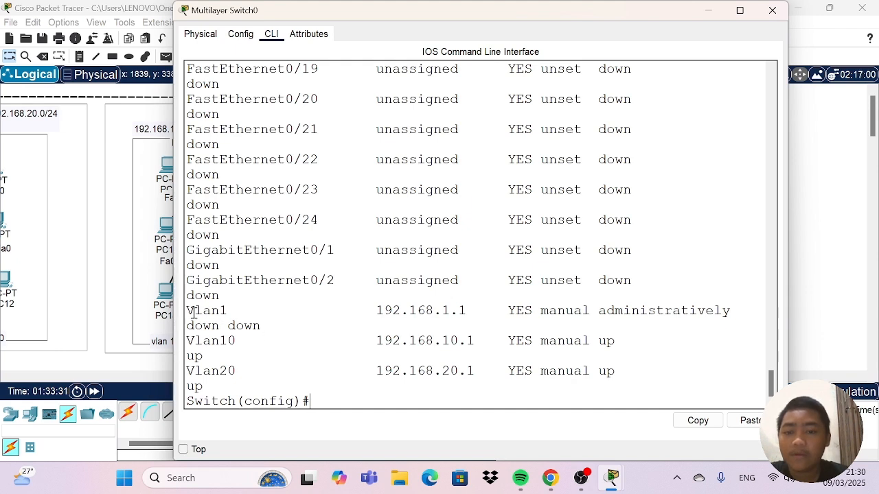
drag(376, 310, 655, 327)
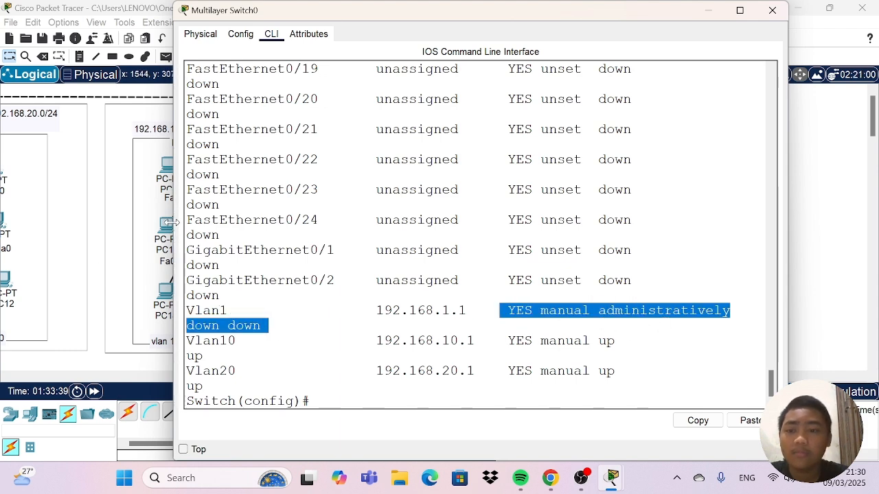
drag(174, 232, 101, 222)
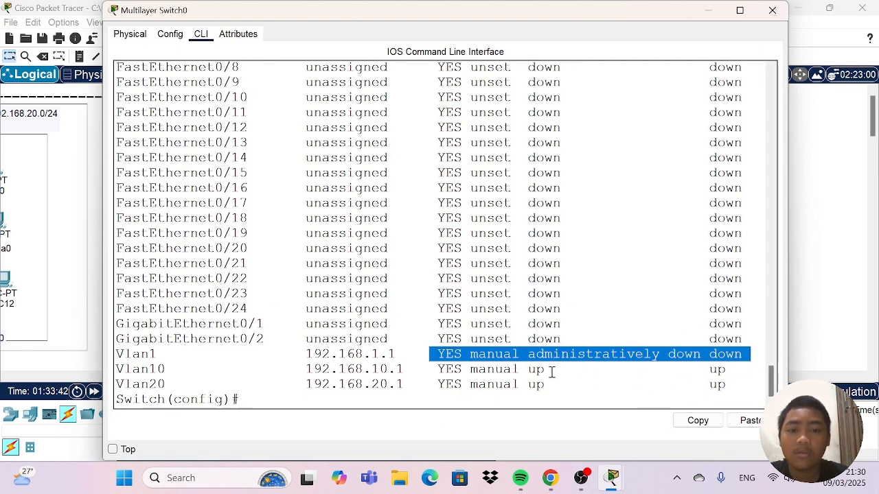
Enable the VLAN 1 interface on the multilayer switch with "int vlan 1" followed by "no shutdown".
click(337, 405)
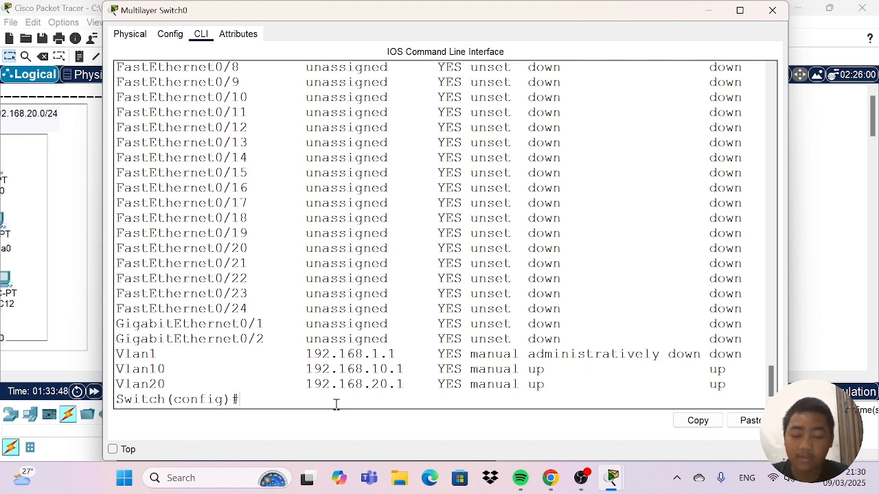
text(int)
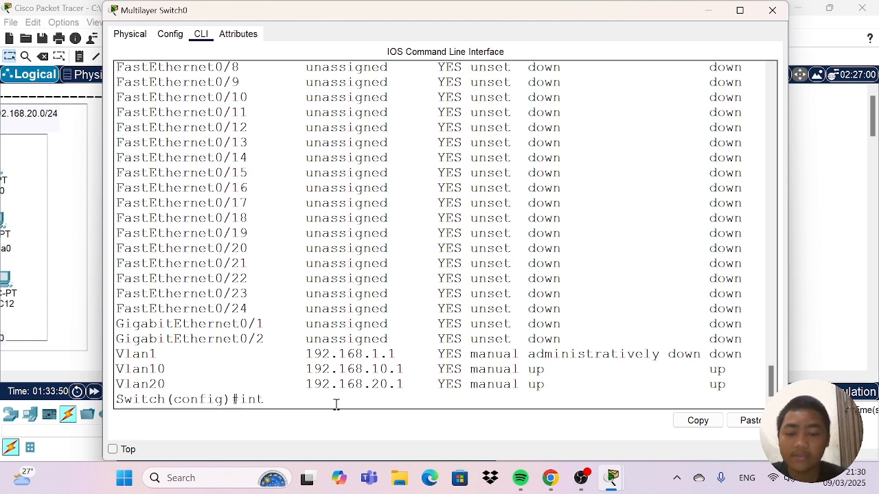
text( vlan 1)
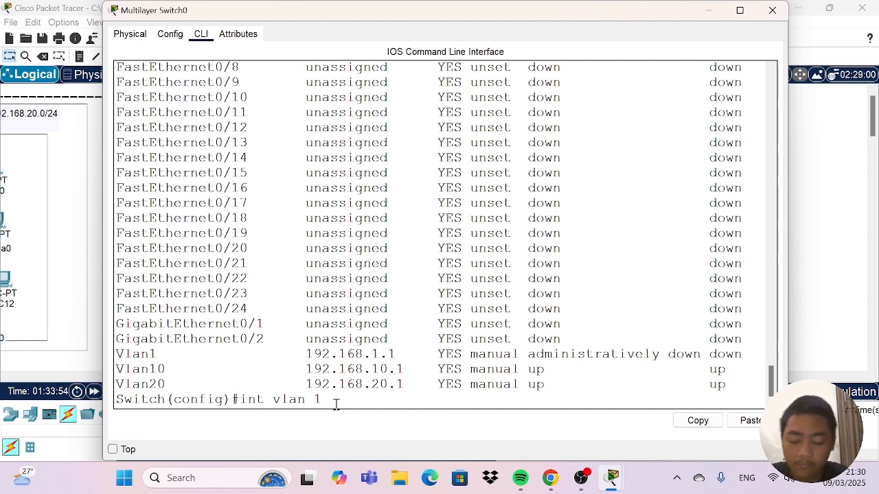
key(Return)
text(no)
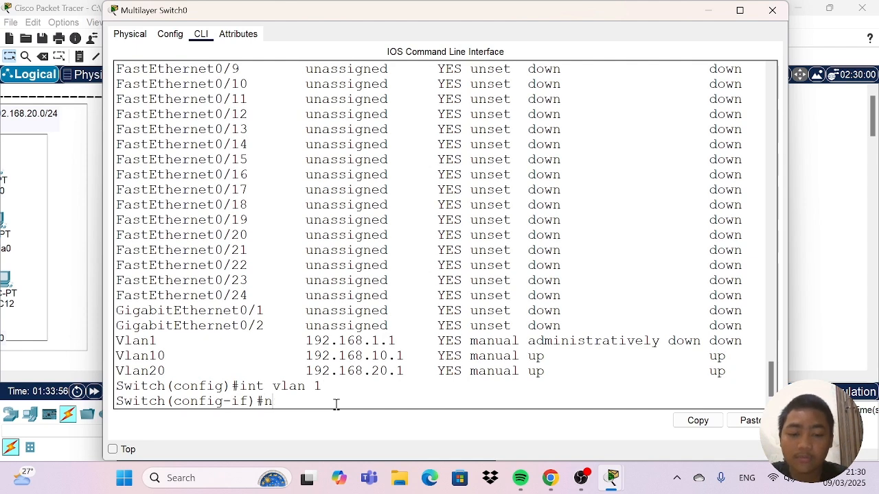
key(BackSpace)
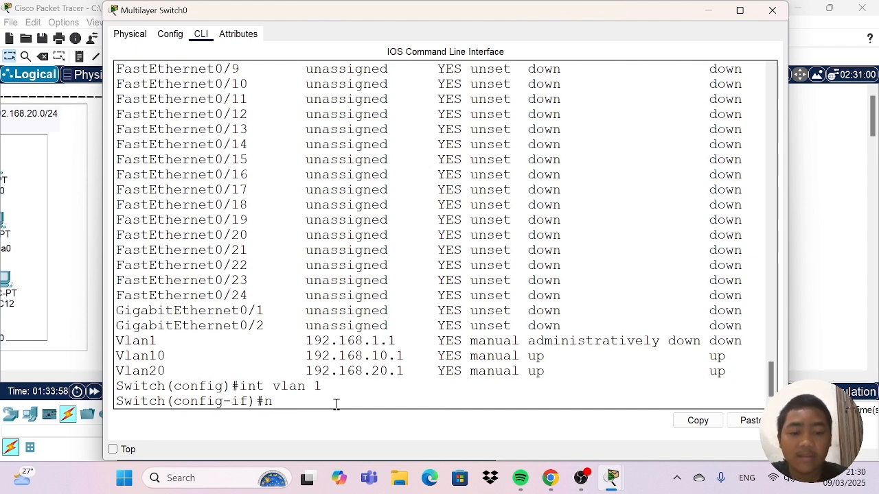
text(o shu)
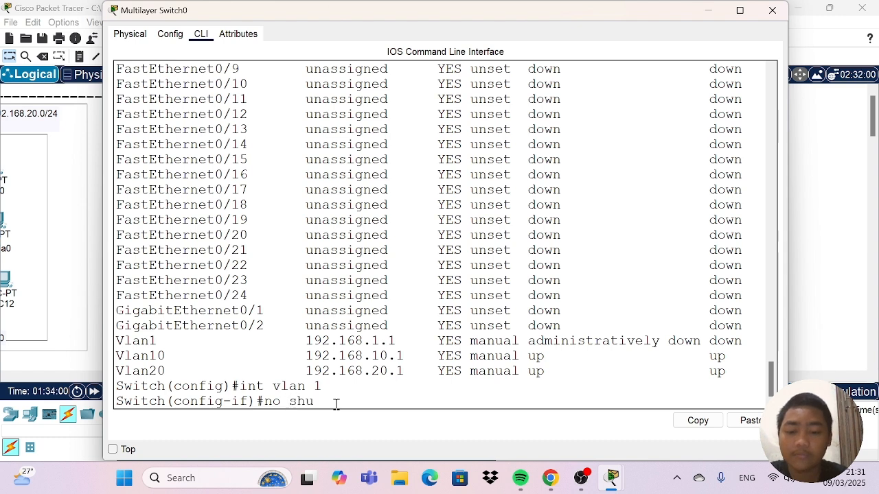
key(Tab)
key(Return)
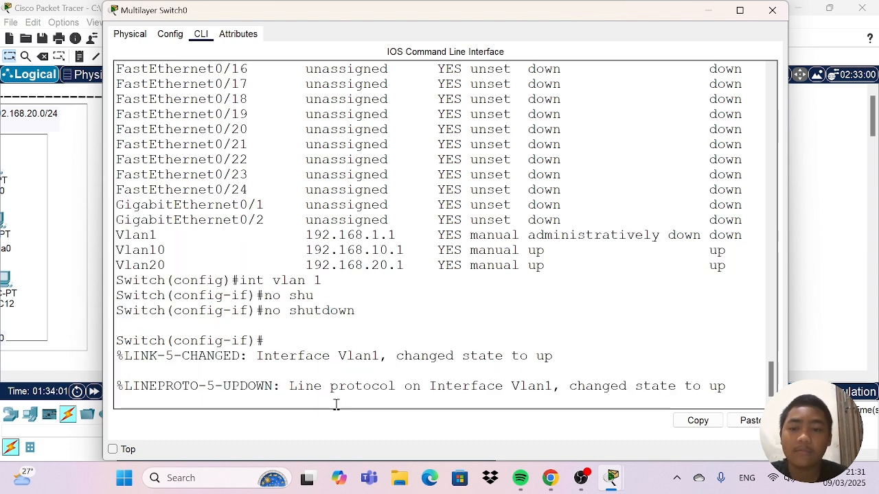
key(Return)
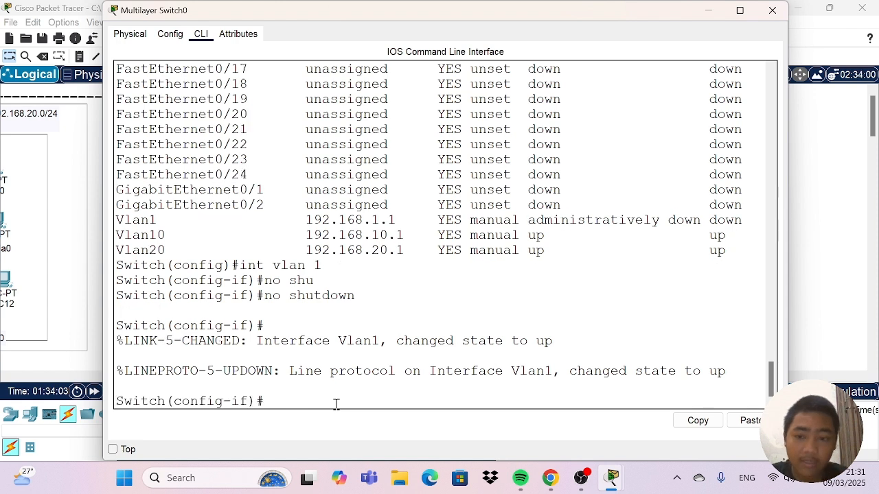
List the IP status of all switch interfaces through to the VLAN entries with "do sh ip int brie".
text(do sh i)
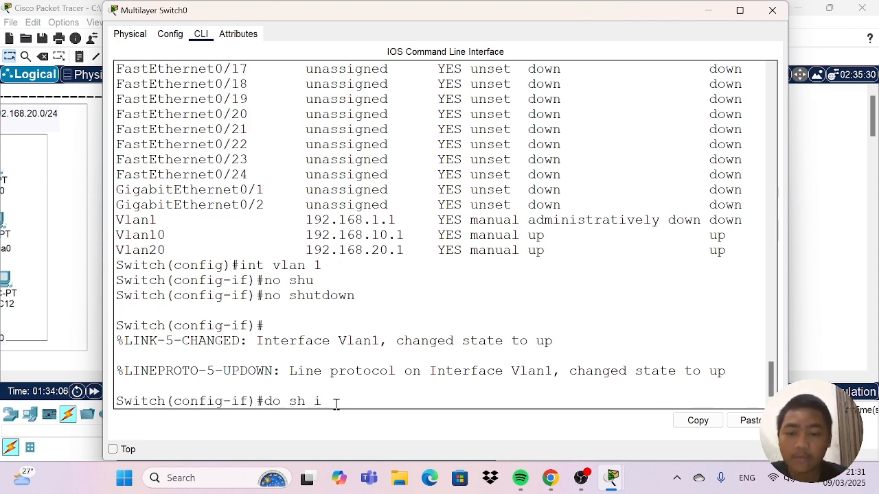
key(BackSpace)
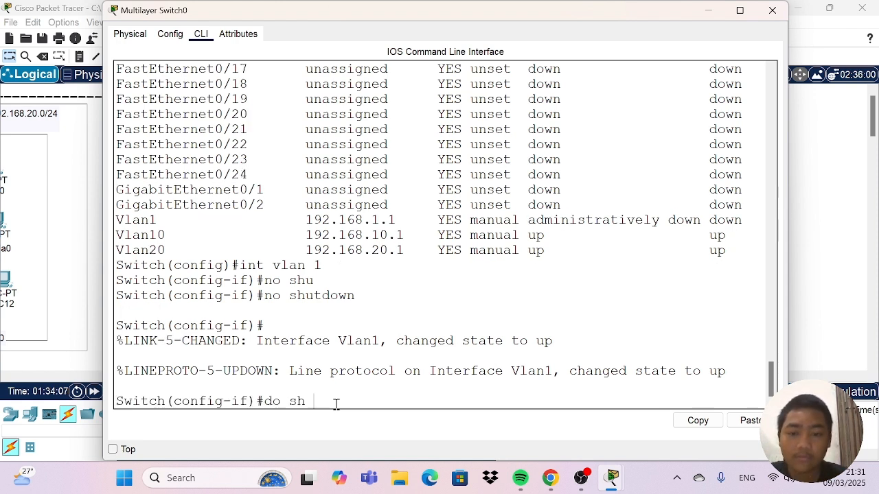
text(ip intr)
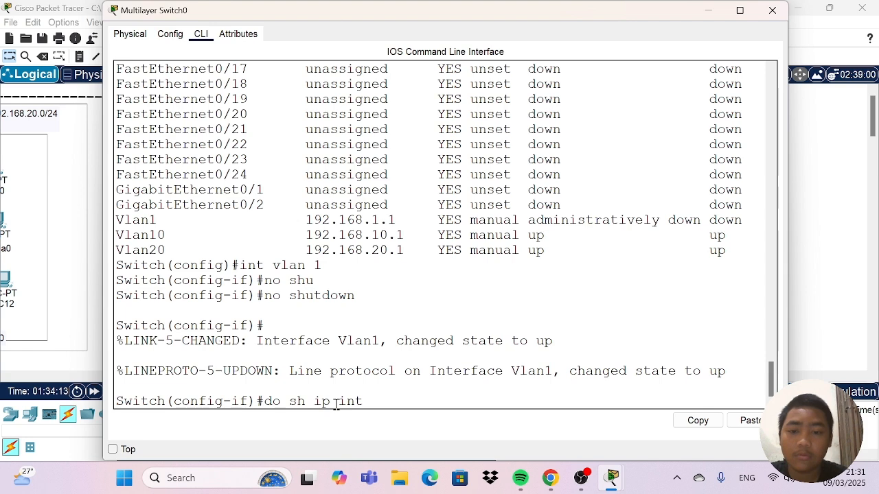
text(brief)
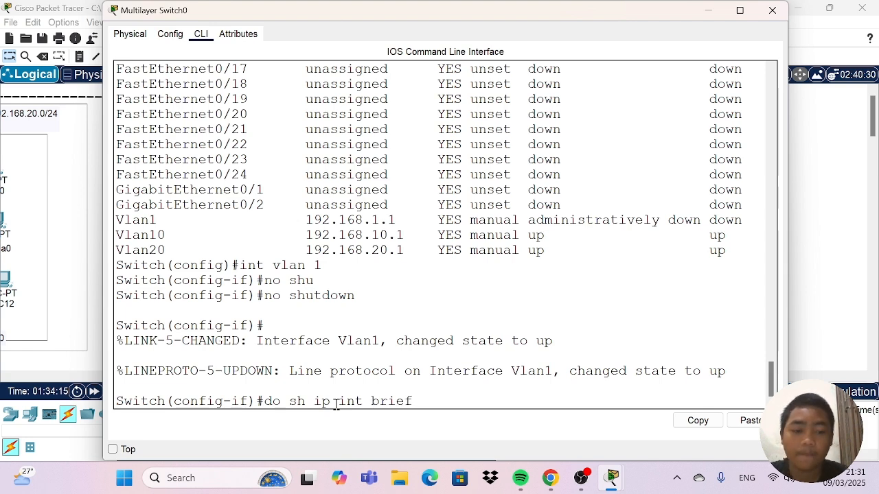
key(Return)
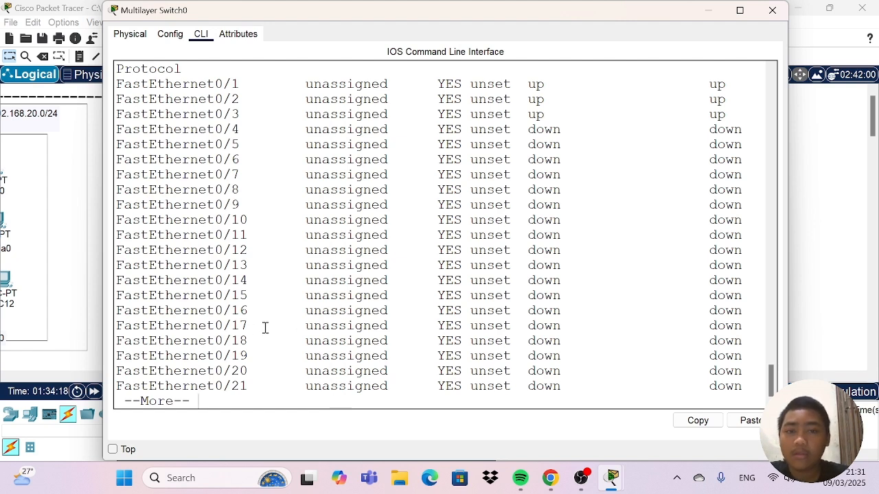
key(space)
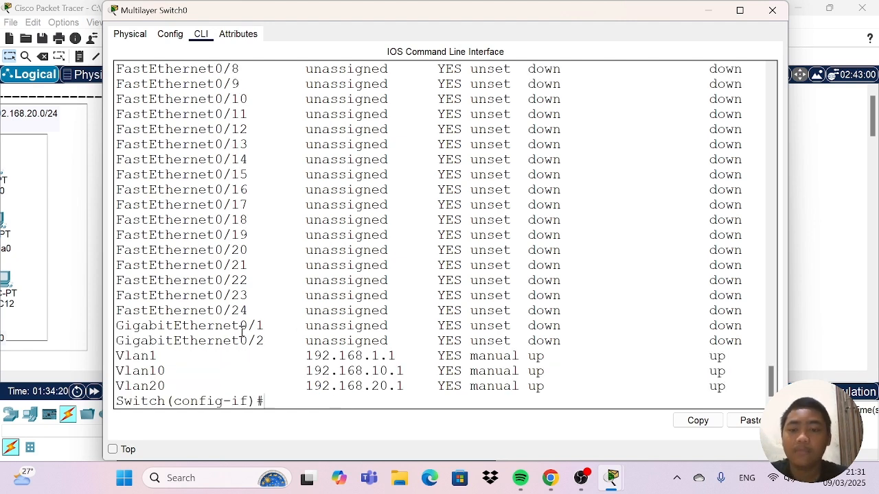
Check the Vlan1 row by highlighting its name, status and protocol entries, and close the multilayer switch's configuration.
drag(117, 355, 160, 360)
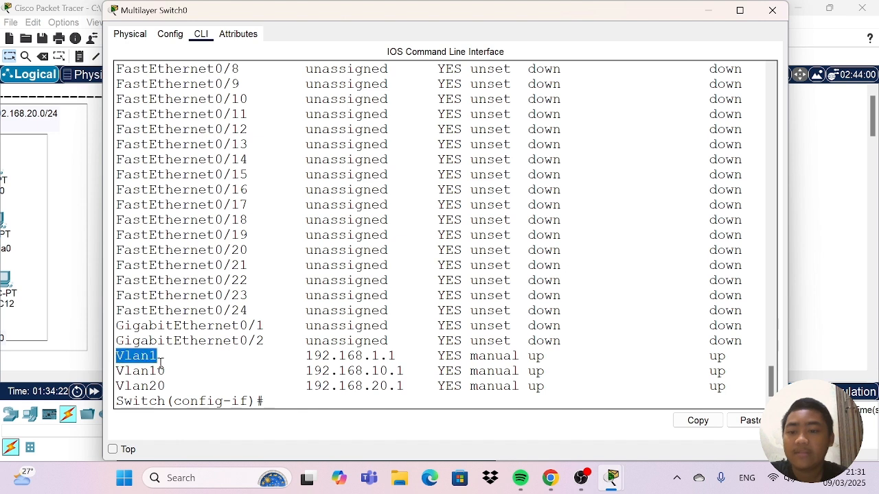
drag(437, 356, 607, 364)
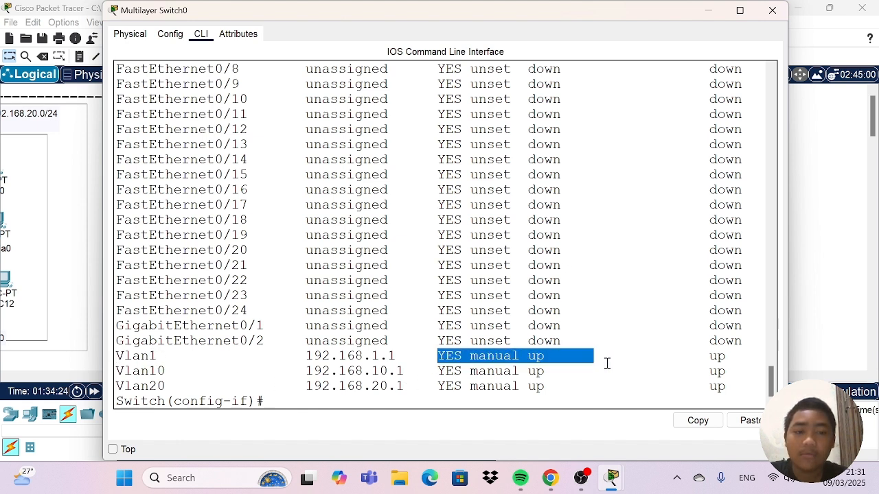
drag(694, 357, 742, 355)
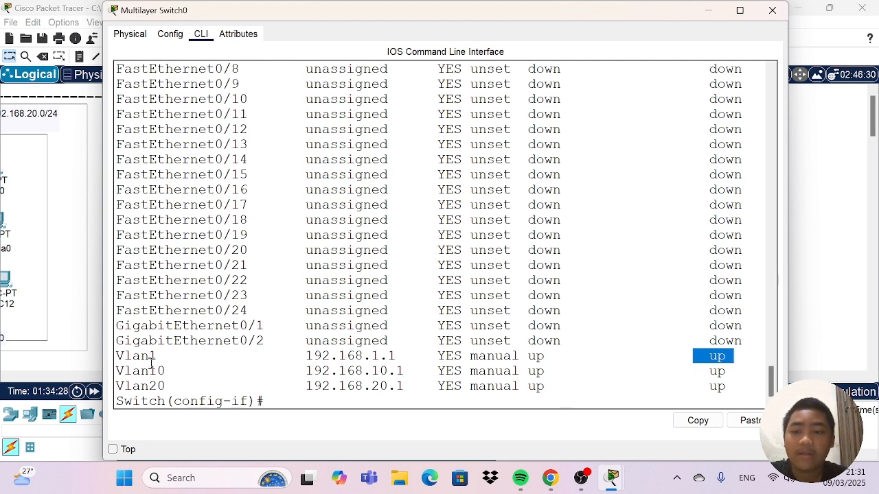
click(614, 385)
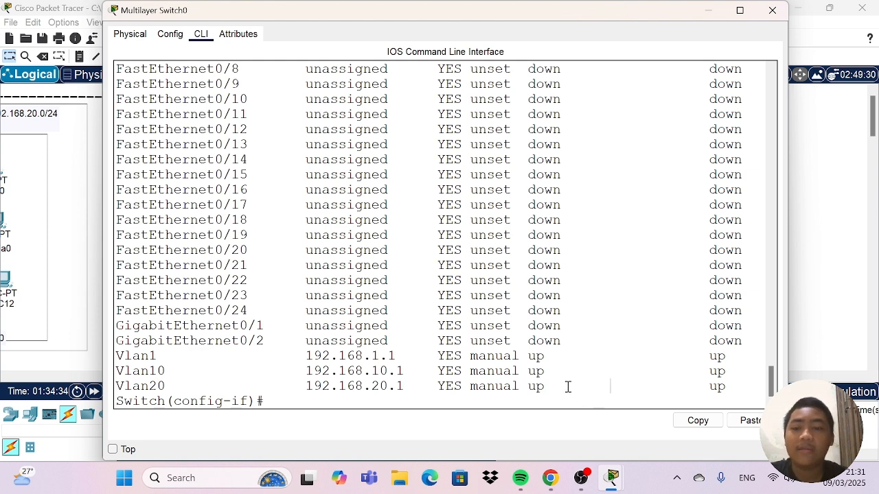
click(773, 10)
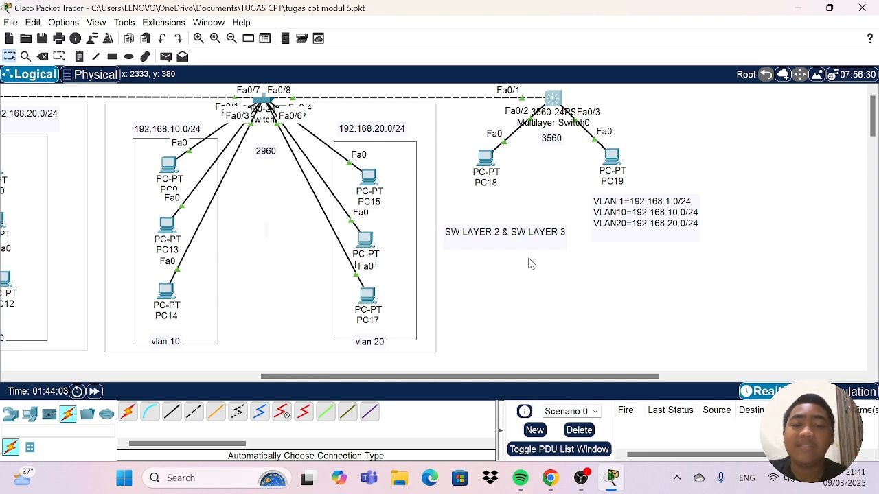
Set PC18's IPv4 default gateway to 192.168.10.1 in its IP configuration and close the PC.
click(487, 159)
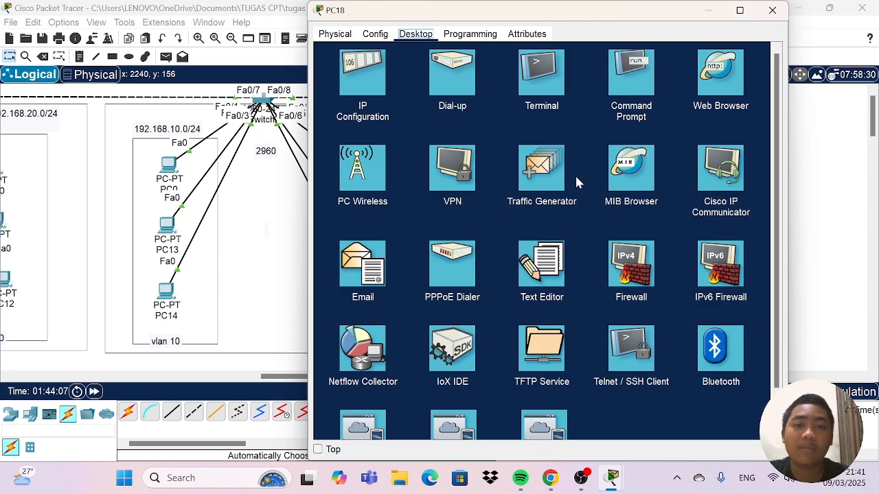
click(366, 77)
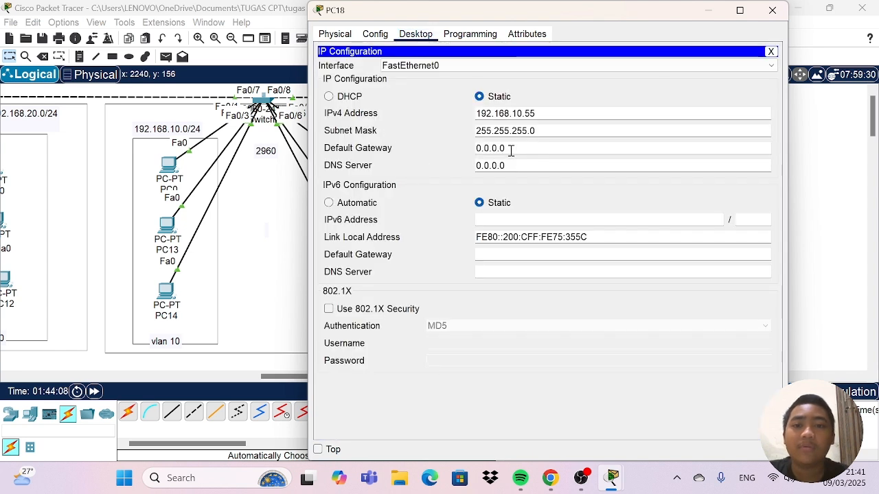
drag(512, 149, 483, 153)
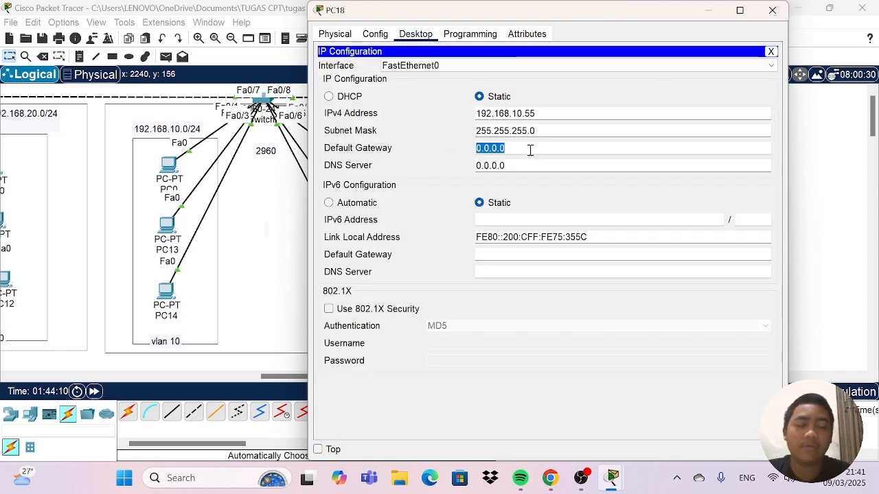
key(BackSpace)
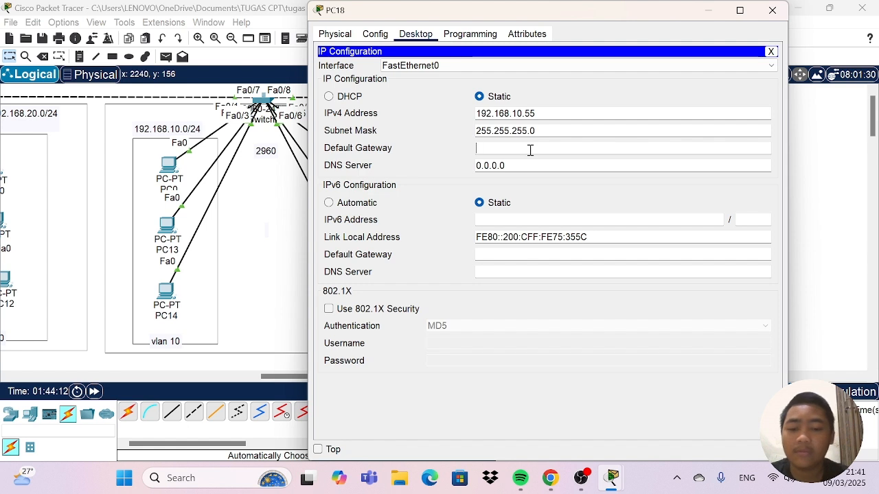
text(192)
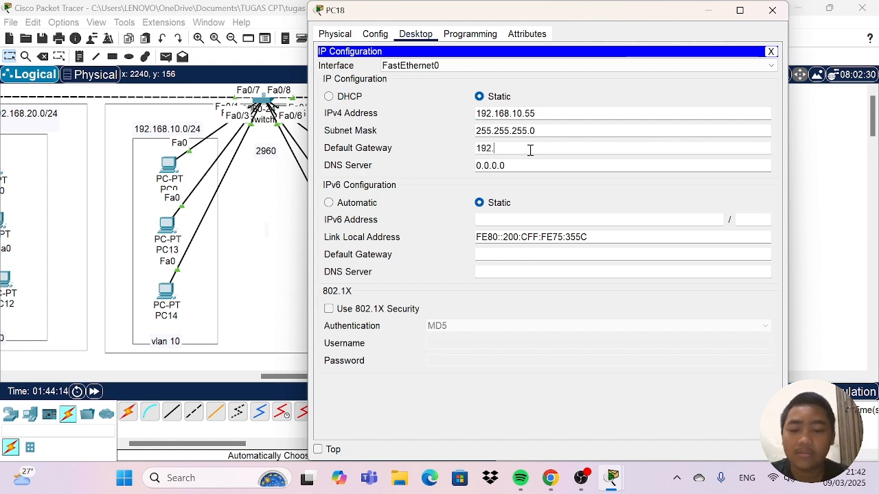
text(.169)
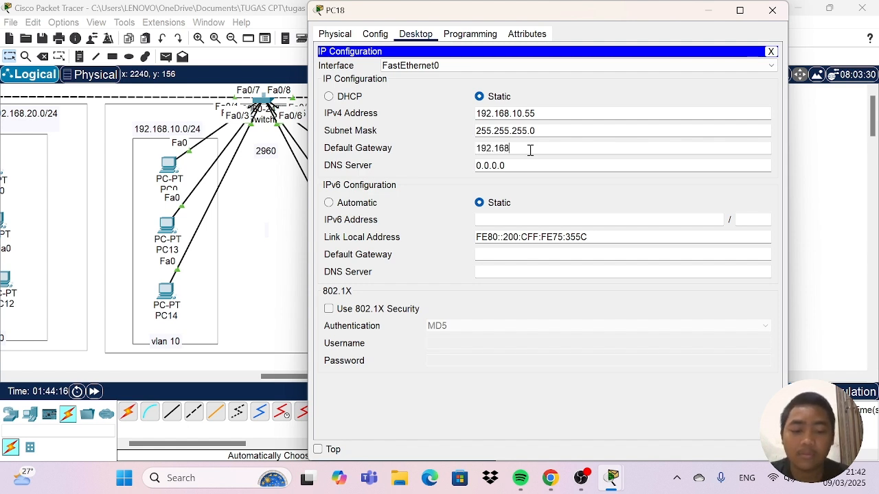
text(.10.)
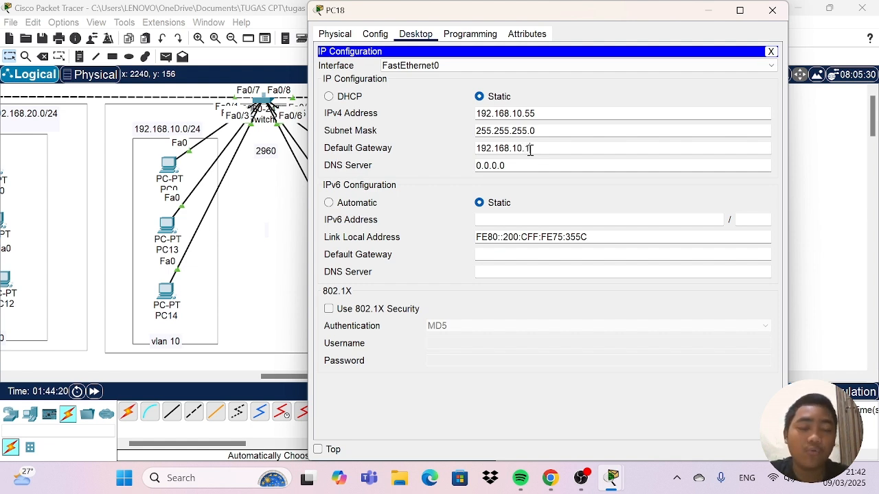
text(1)
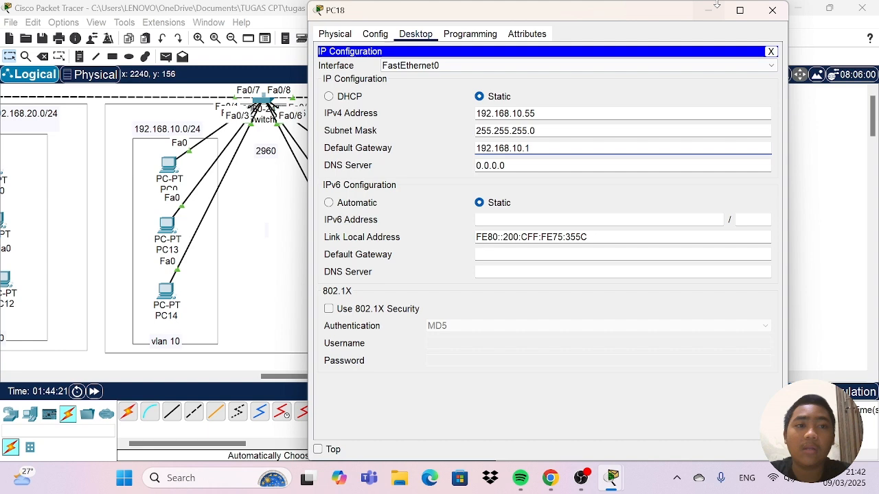
click(772, 10)
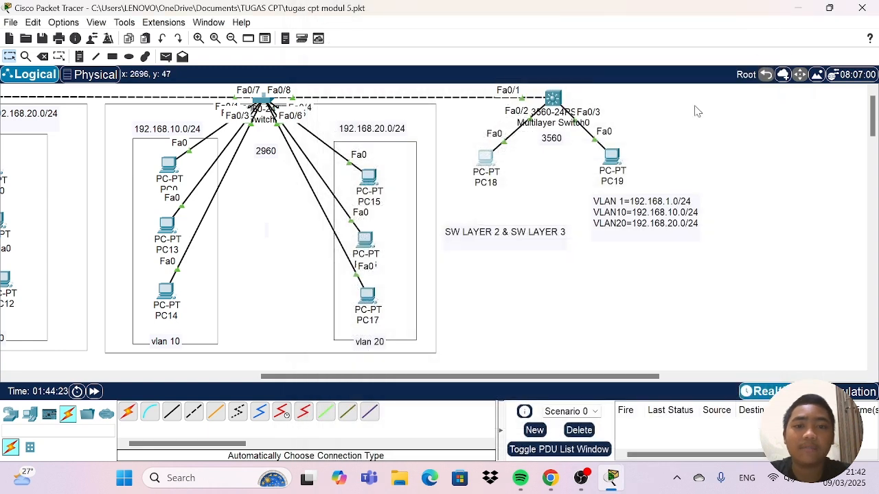
Set PC19's IPv4 default gateway to 192.168.20.1 in its IP configuration and close the PC.
click(611, 158)
click(374, 86)
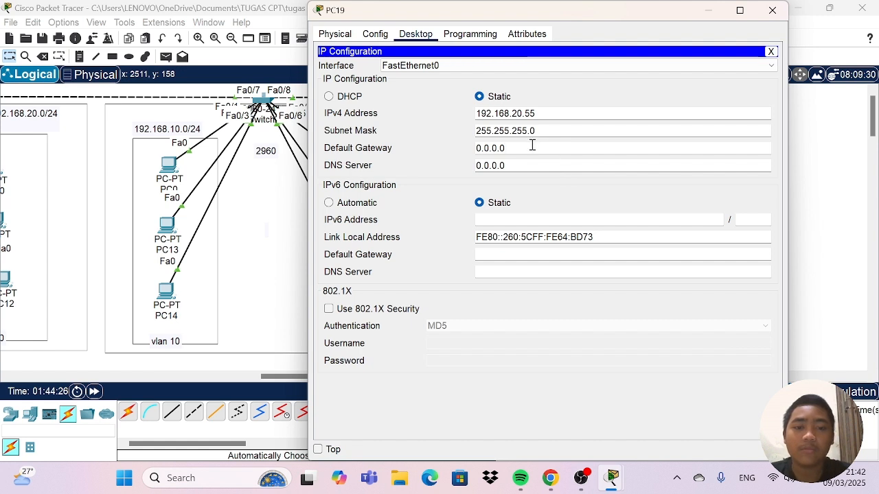
key(BackSpace)
key(BackSpace)
key(BackSpace)
key(BackSpace)
key(BackSpace)
key(BackSpace)
text(19)
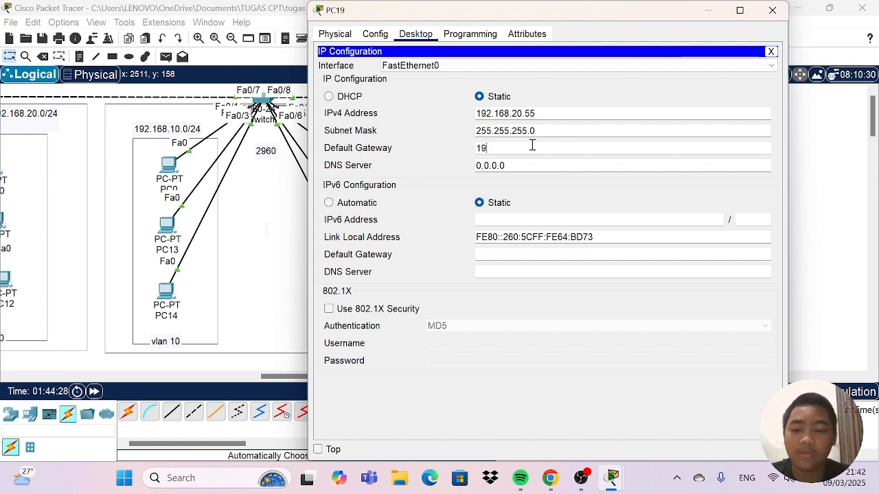
text(2.1)
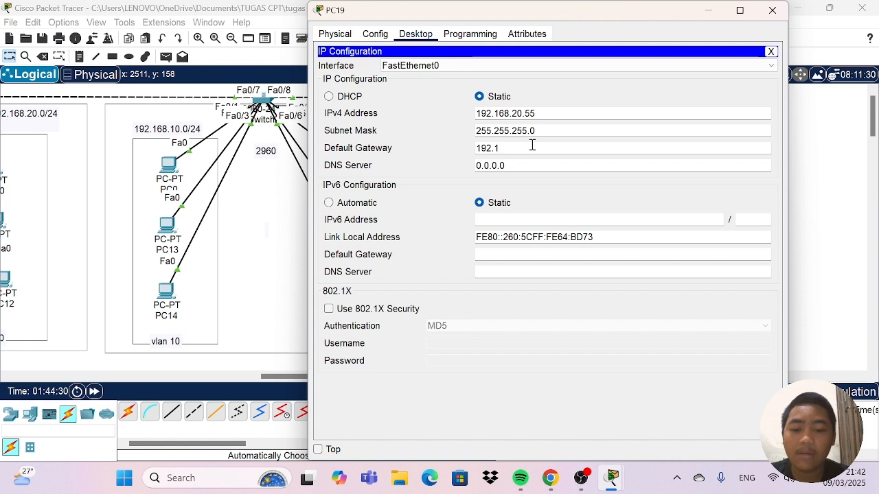
text(68.20)
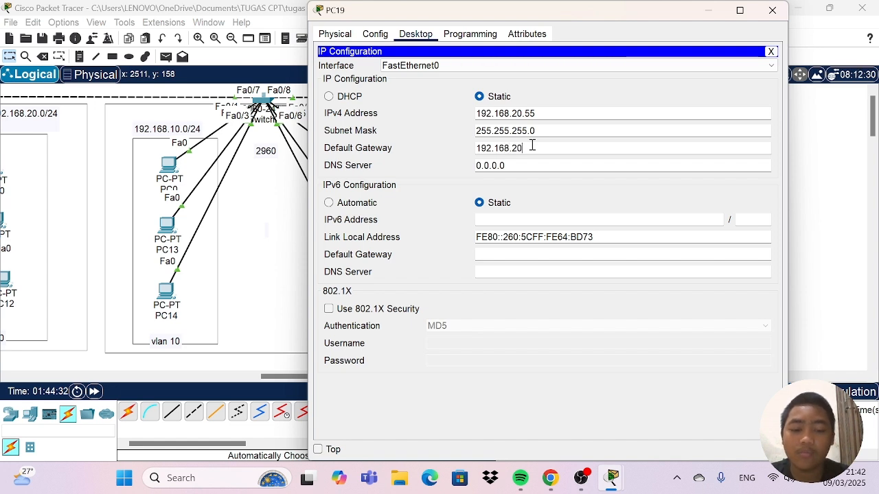
text(.1)
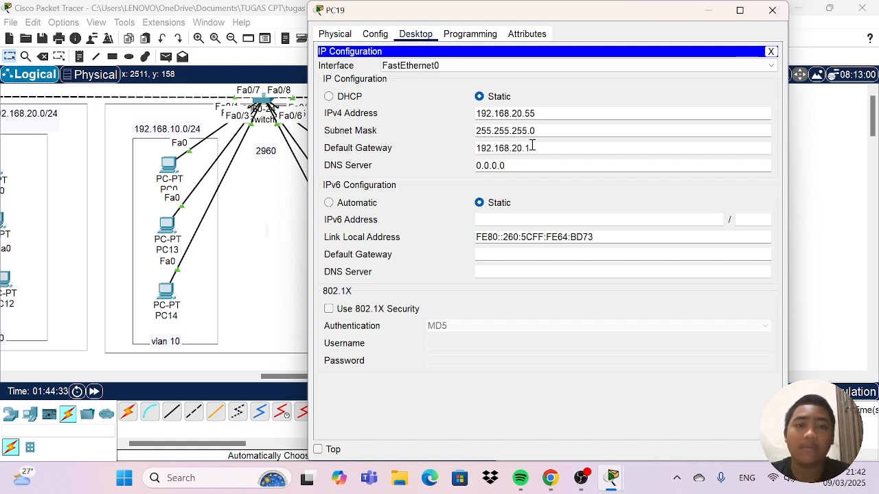
click(772, 9)
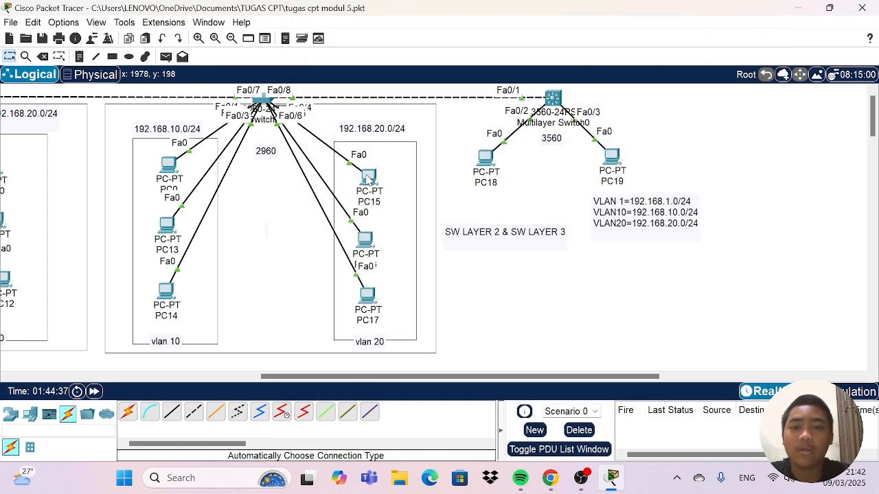
Set PC15's IPv4 default gateway to 192.168.20.1 in its IP configuration and close the PC.
click(370, 177)
click(420, 35)
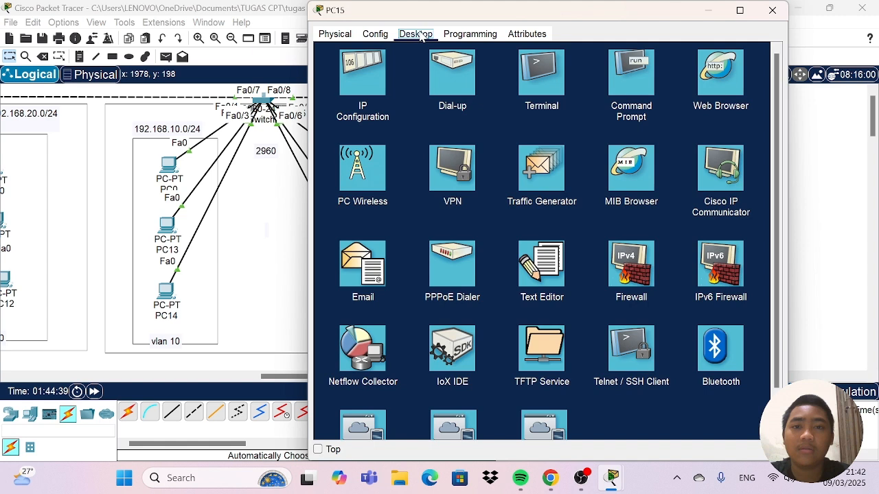
click(361, 72)
drag(517, 147, 474, 151)
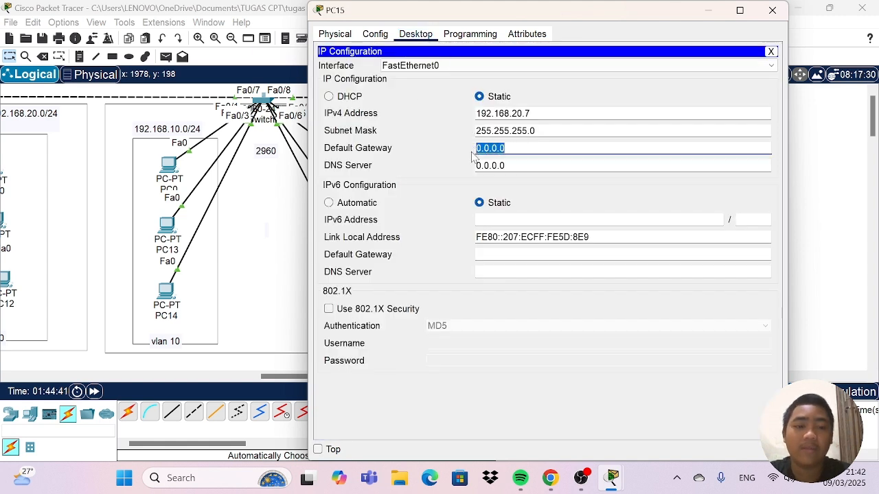
key(BackSpace)
text(192.168.)
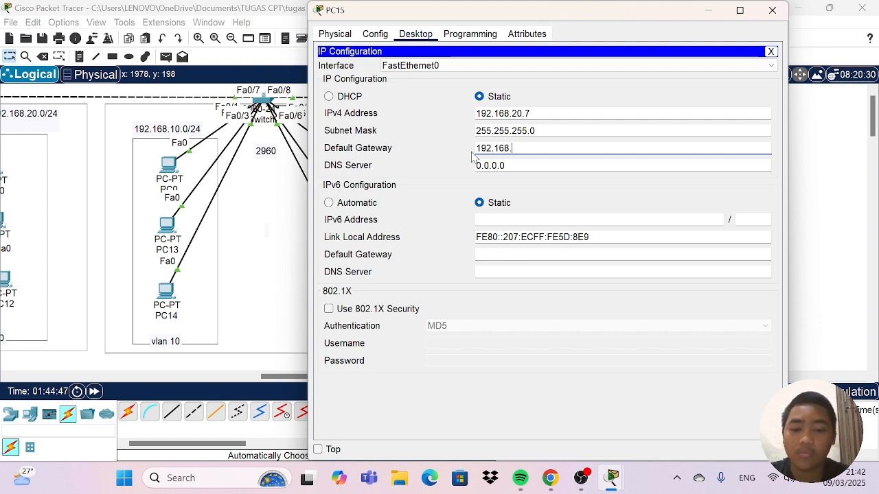
text(20)
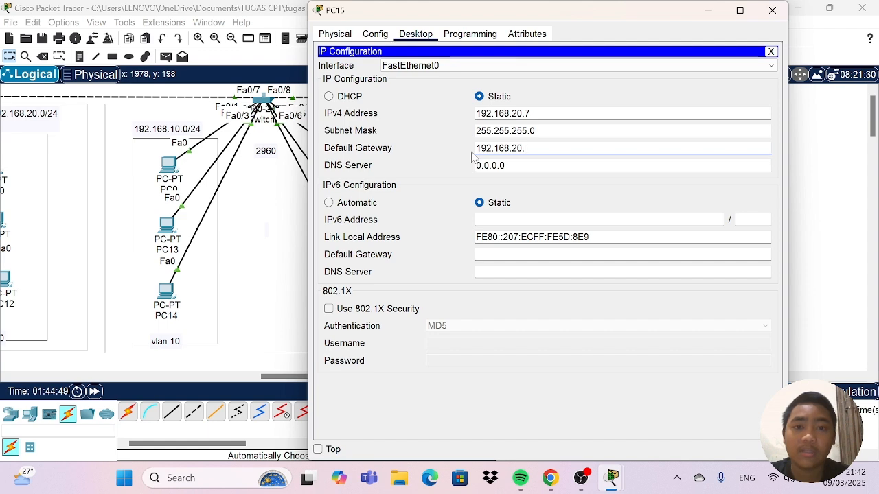
text(.1)
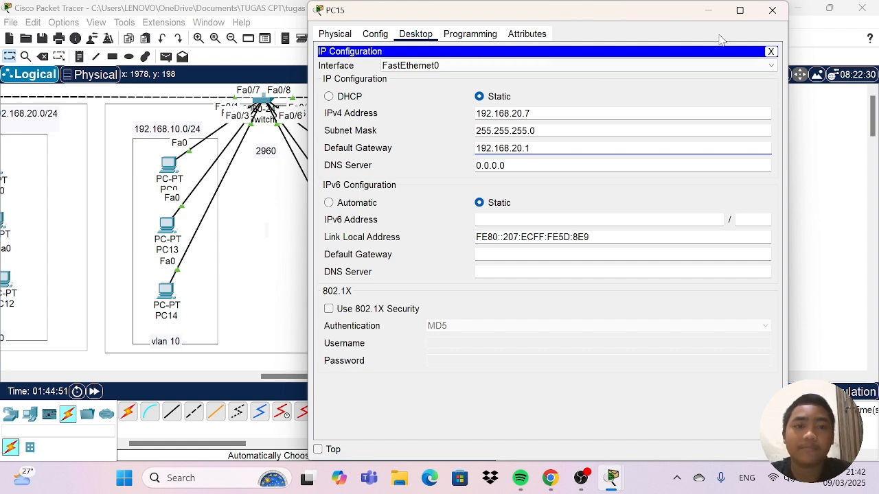
click(773, 9)
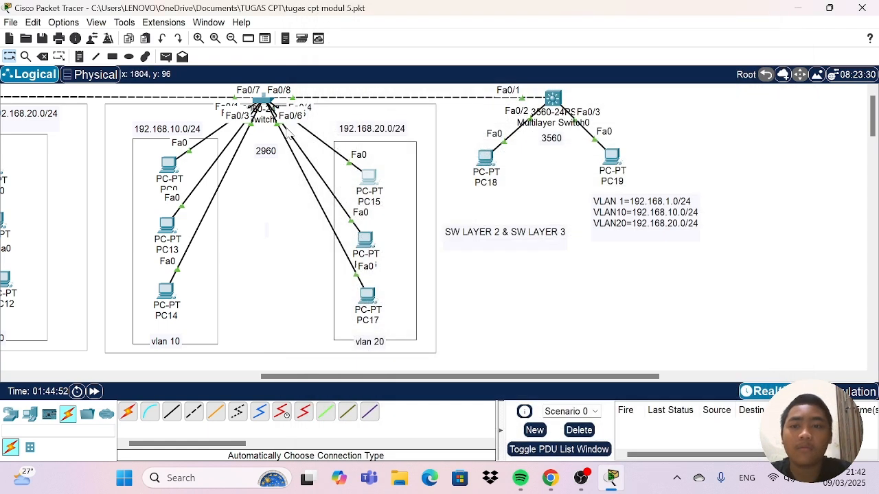
Set PC0's IPv4 default gateway to 192.168.10.1 in its IP configuration and close the PC.
click(168, 167)
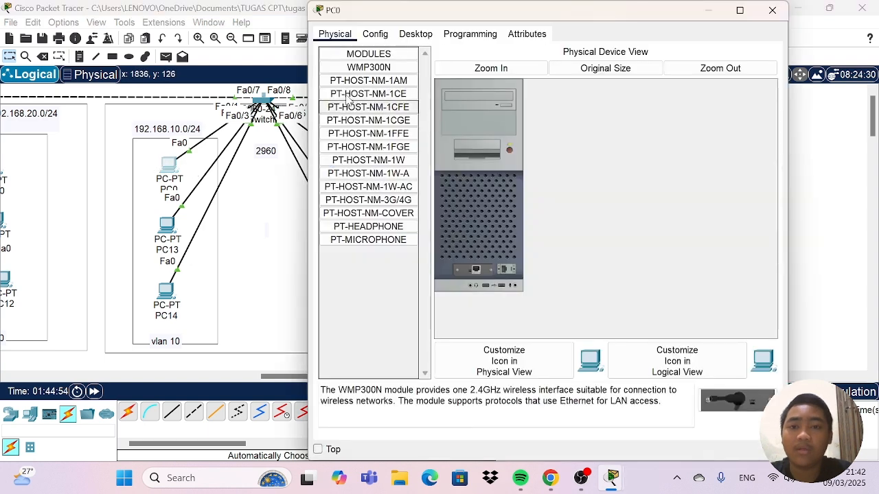
click(415, 34)
click(361, 74)
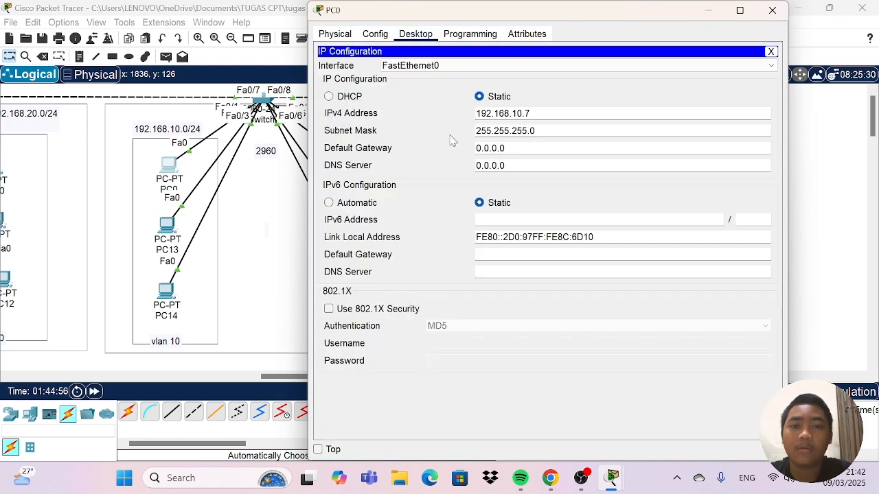
drag(529, 146, 421, 151)
key(BackSpace)
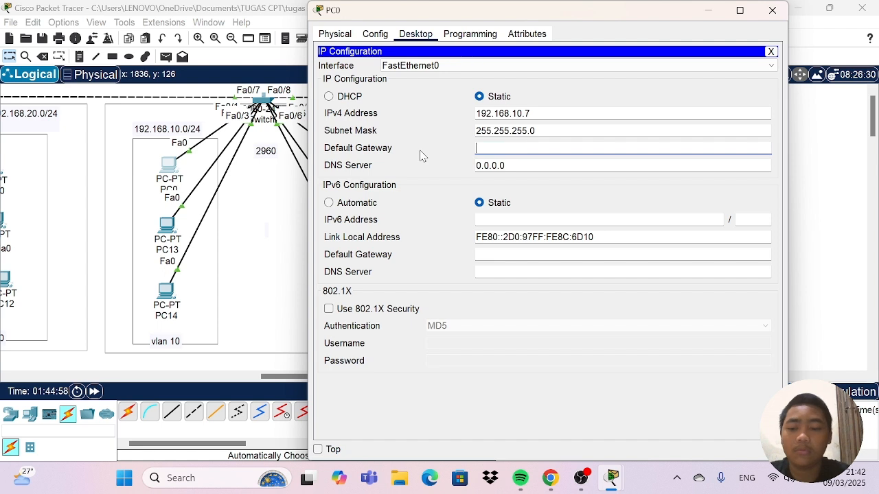
text(192.)
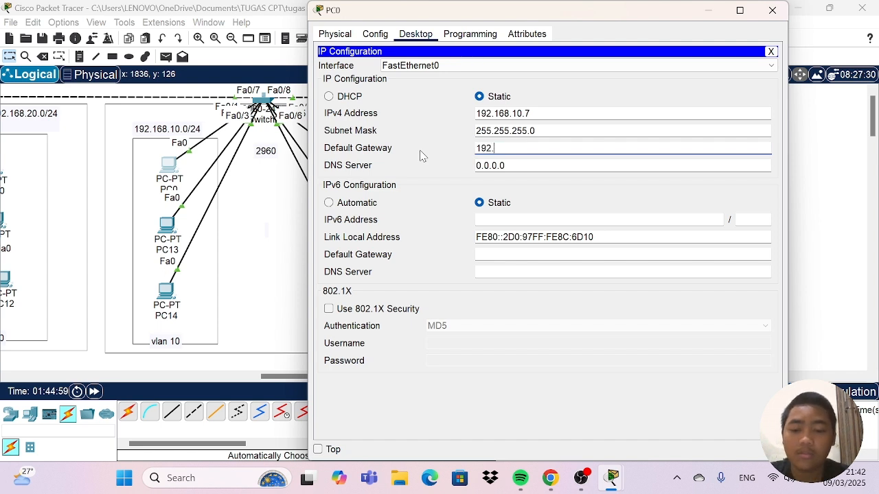
text(168.)
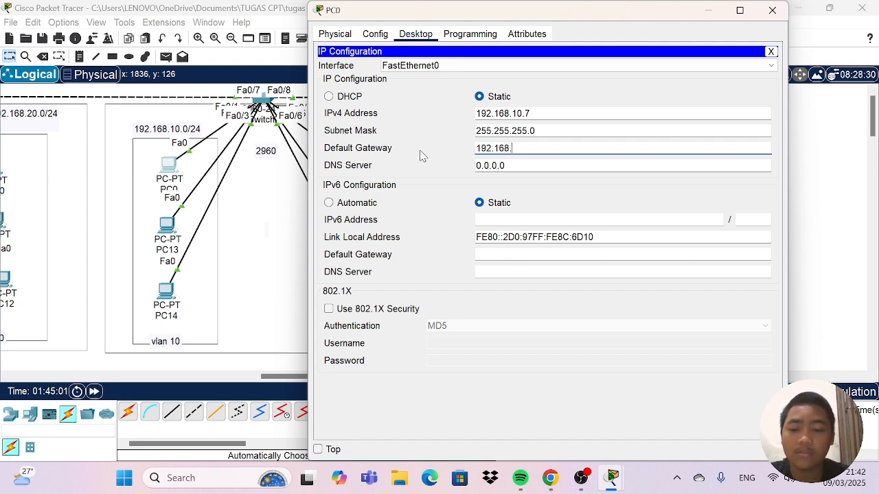
text(10.1)
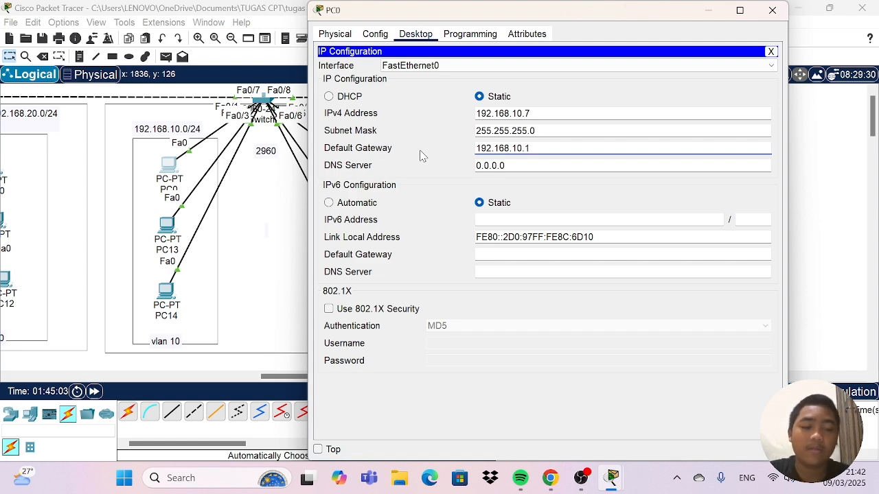
text(.0/24 VLAN20=1)
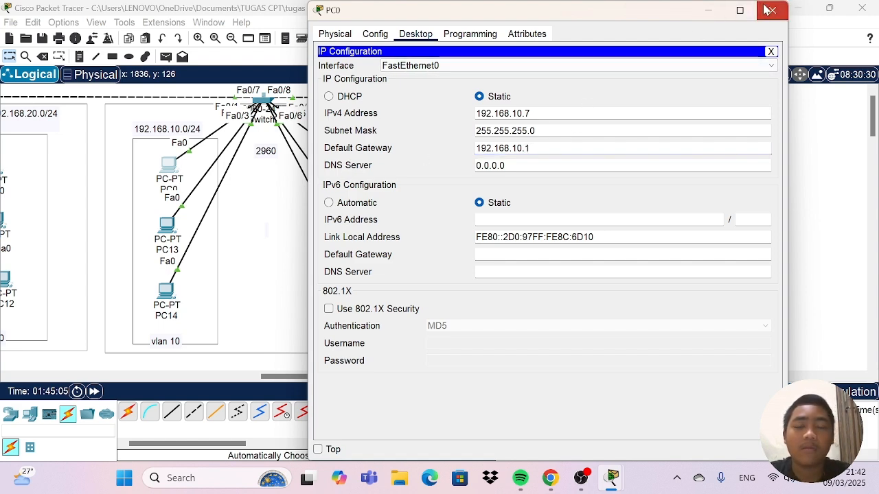
click(772, 10)
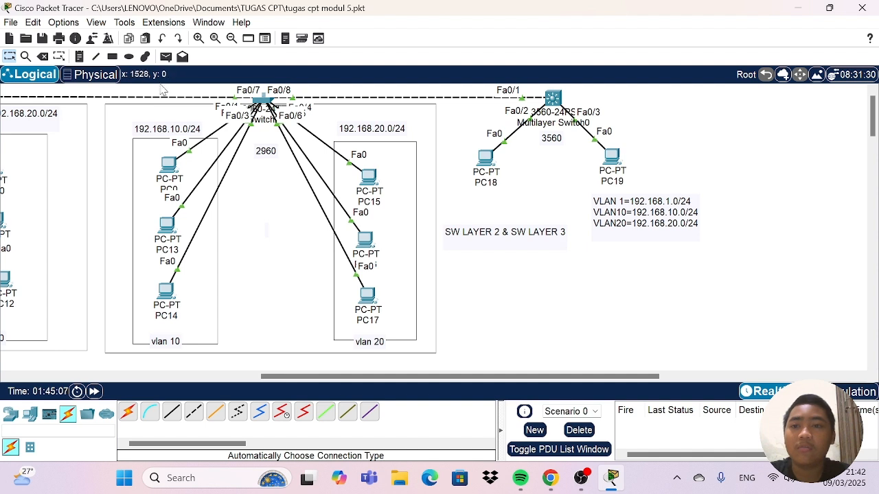
Test connectivity by sending three simple PDUs from PC18 to PC19, and delete the scenario's PDU results.
click(164, 57)
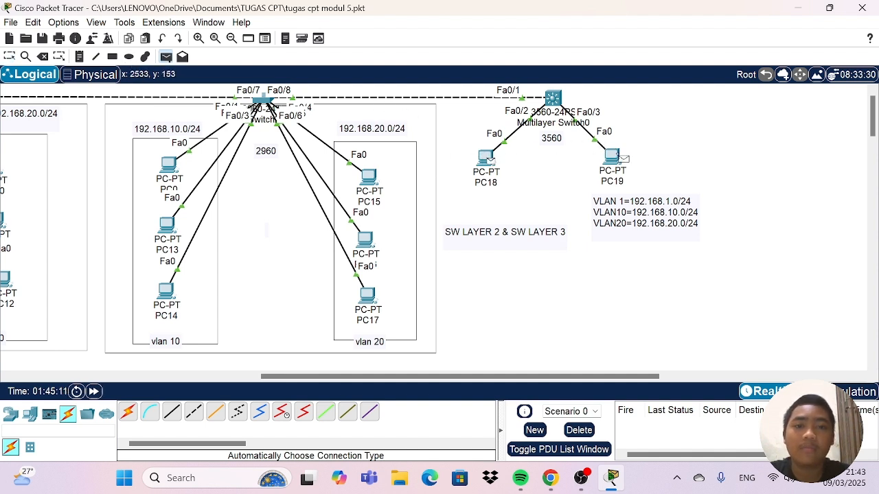
click(611, 161)
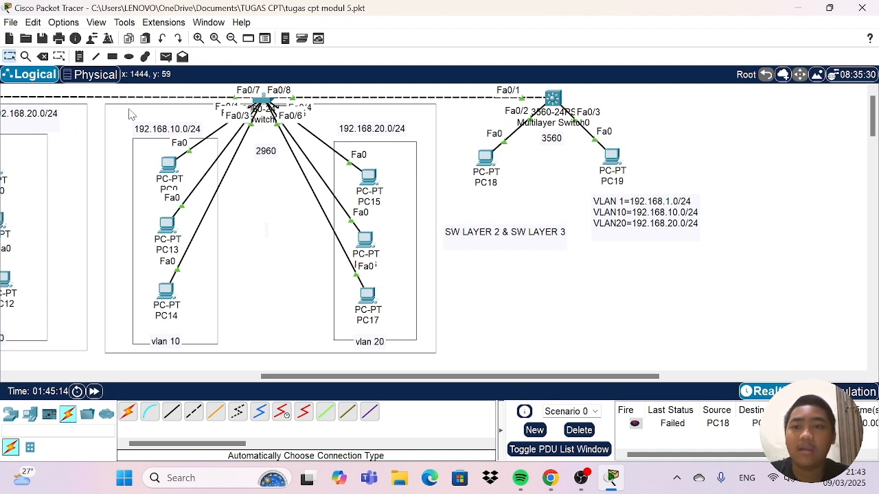
click(165, 57)
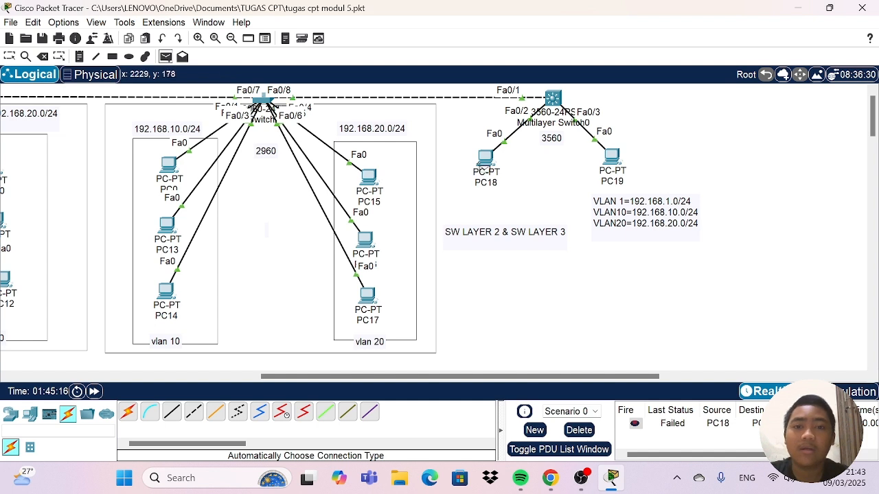
click(486, 158)
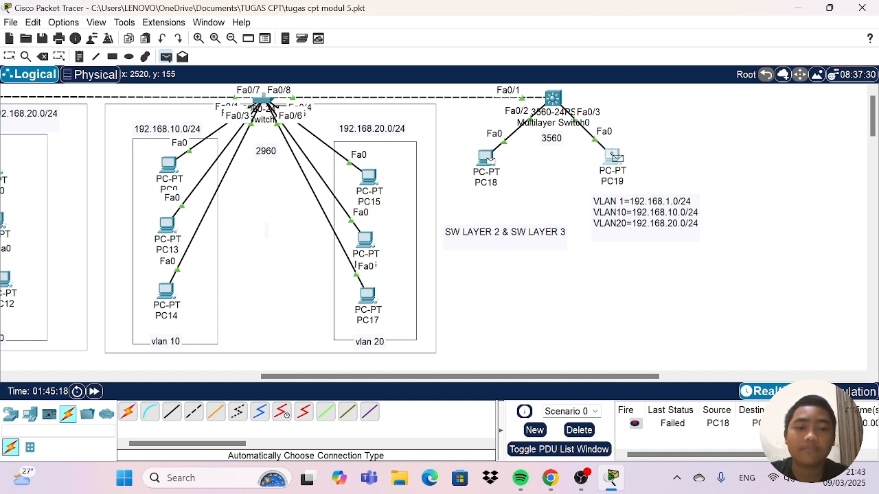
click(612, 157)
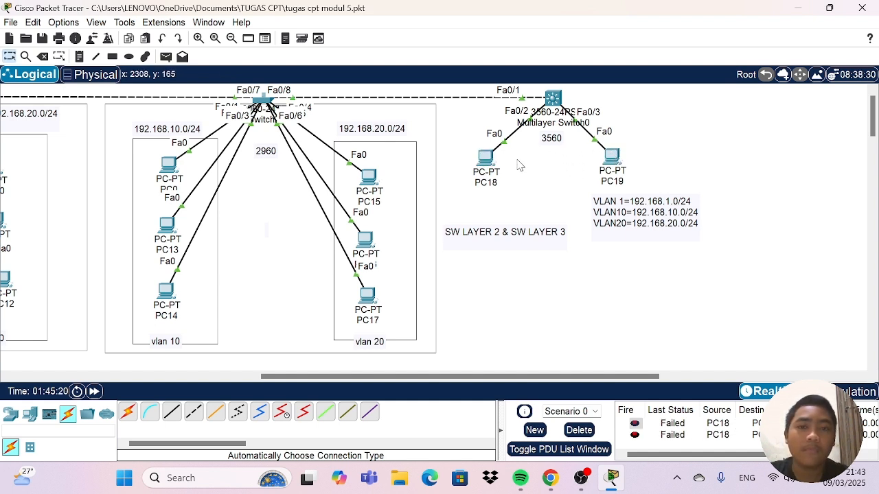
click(165, 57)
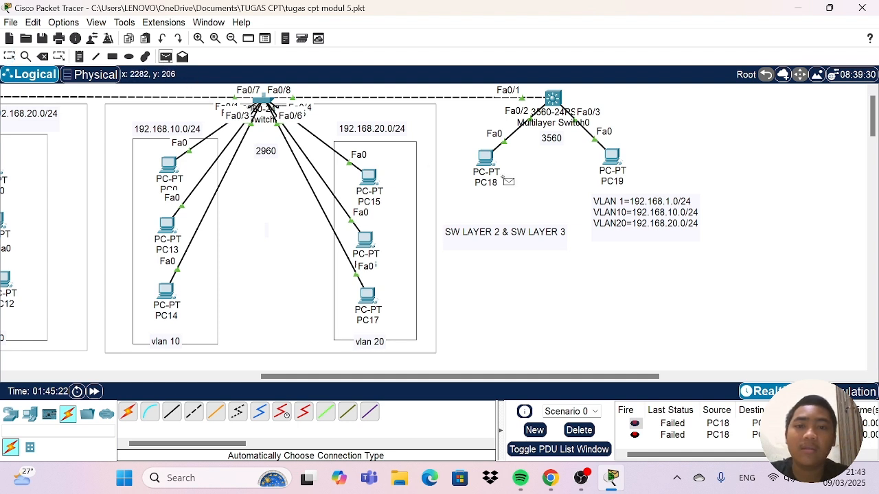
click(484, 157)
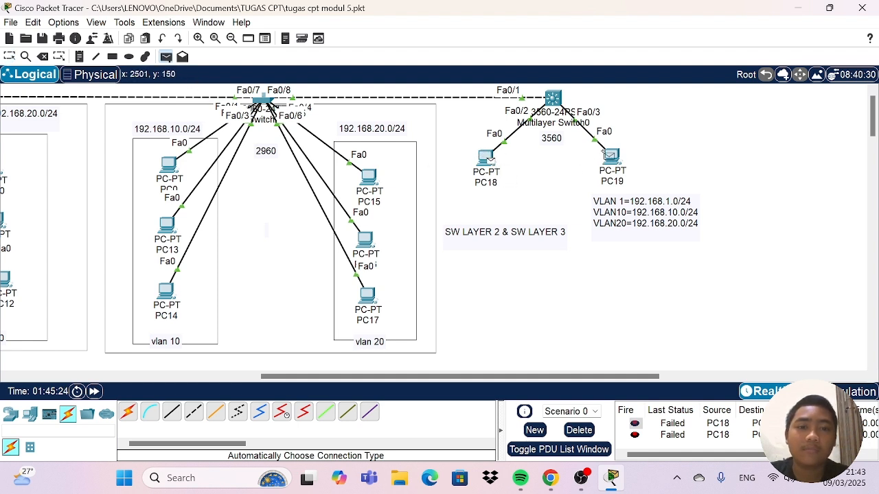
click(608, 157)
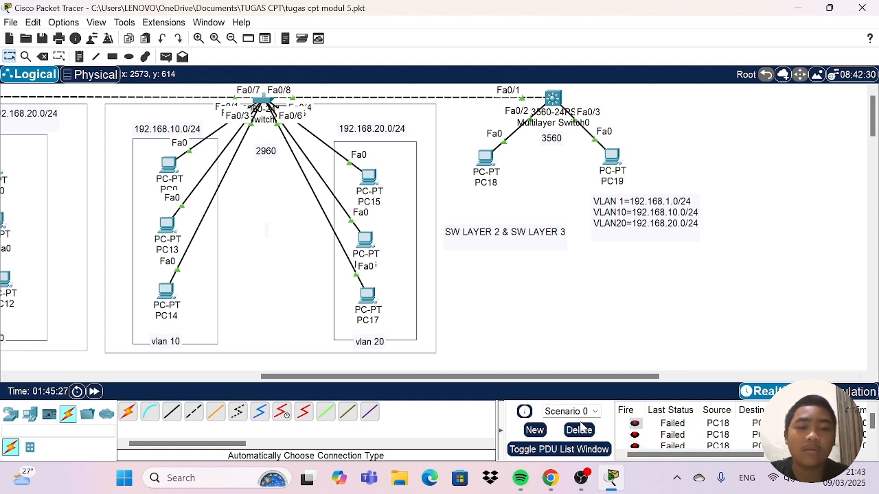
click(578, 430)
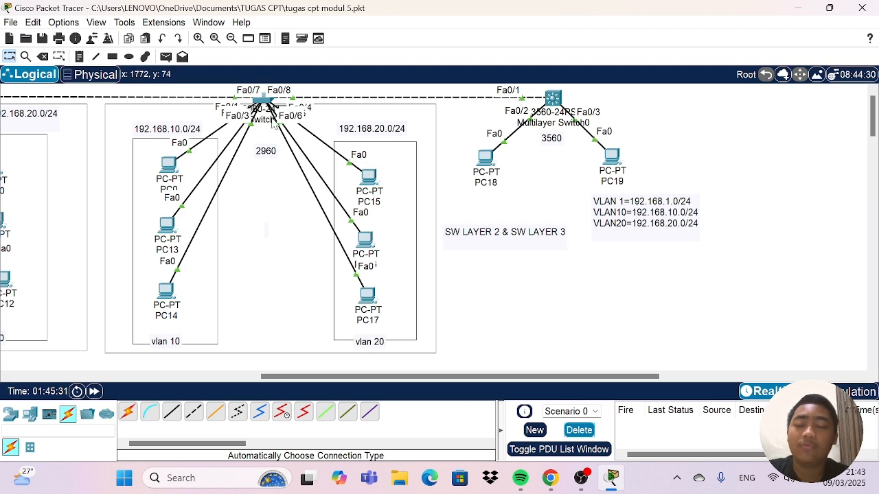
Open the 3560 multilayer switch's command line and enter privileged mode with "en".
mouse_move(272, 121)
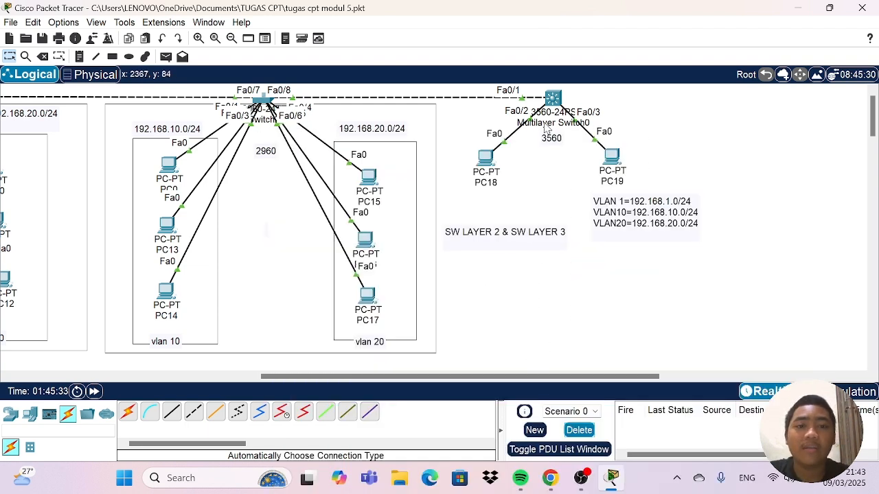
click(554, 98)
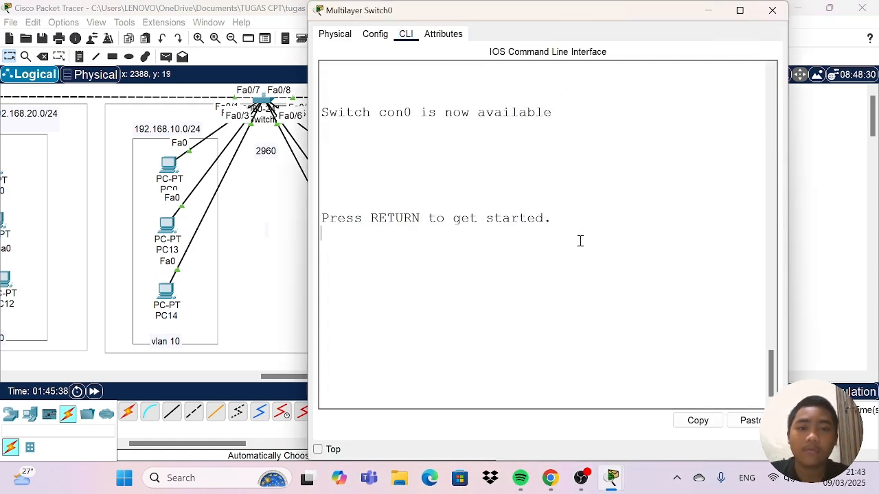
key(Return)
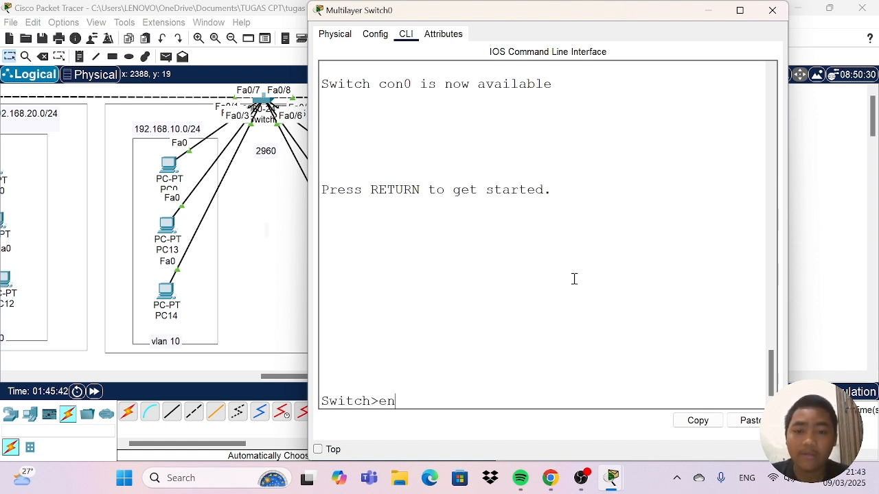
text(en)
key(Return)
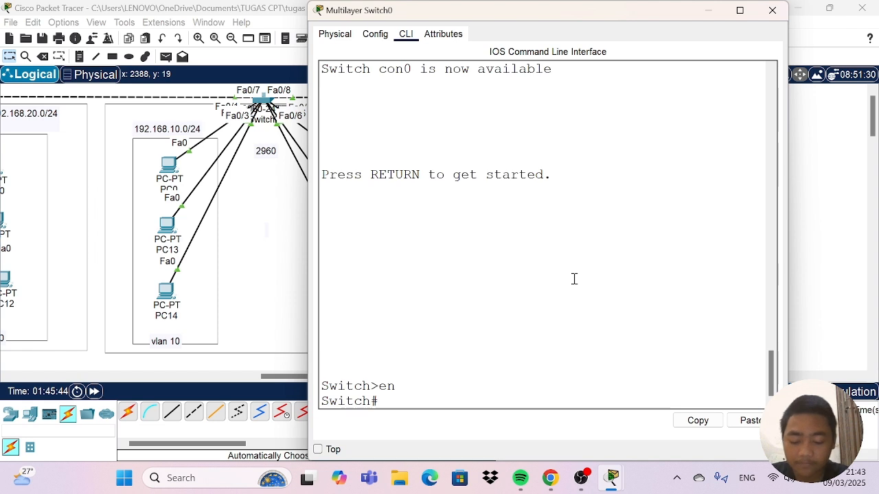
Display the multilayer switch's routing table with "sh ip route" and highlight the ICMP redirect cache line.
text(sh)
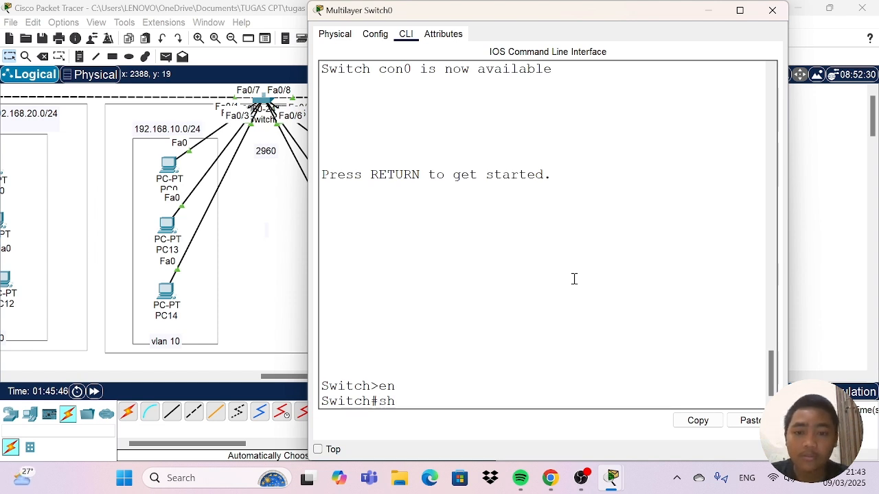
text( ip)
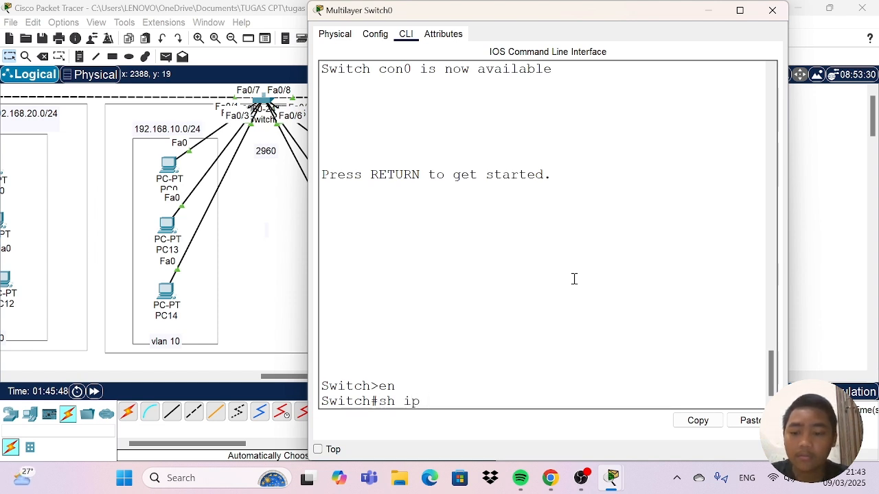
key(Tab)
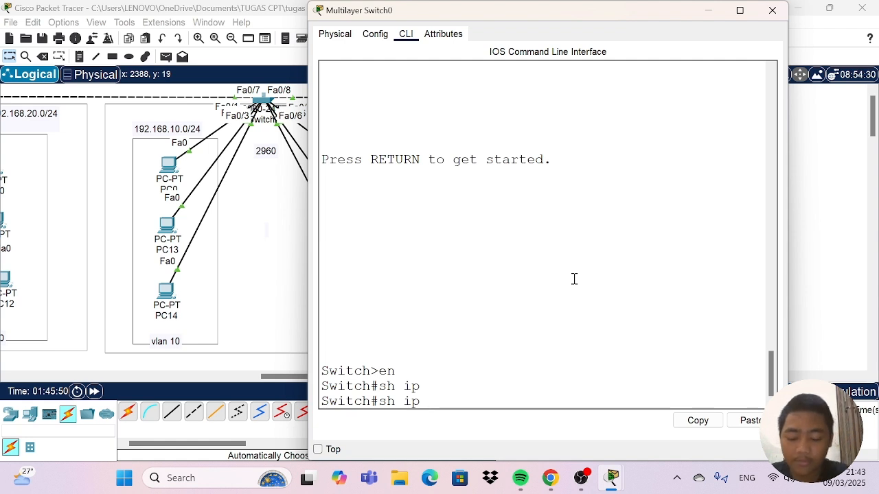
text(router)
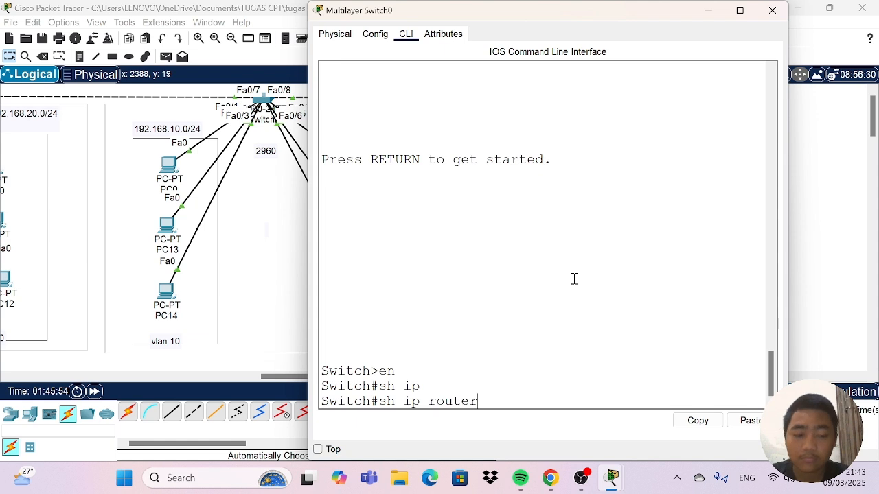
key(Return)
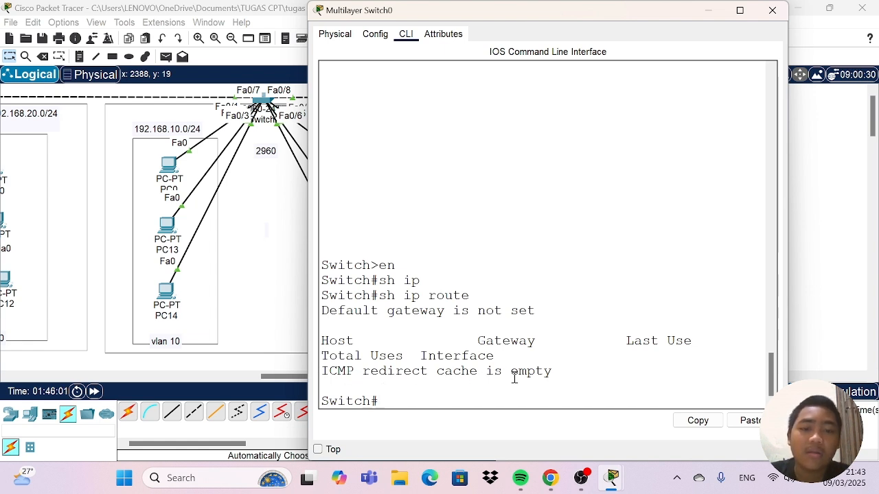
drag(559, 373, 320, 370)
click(585, 361)
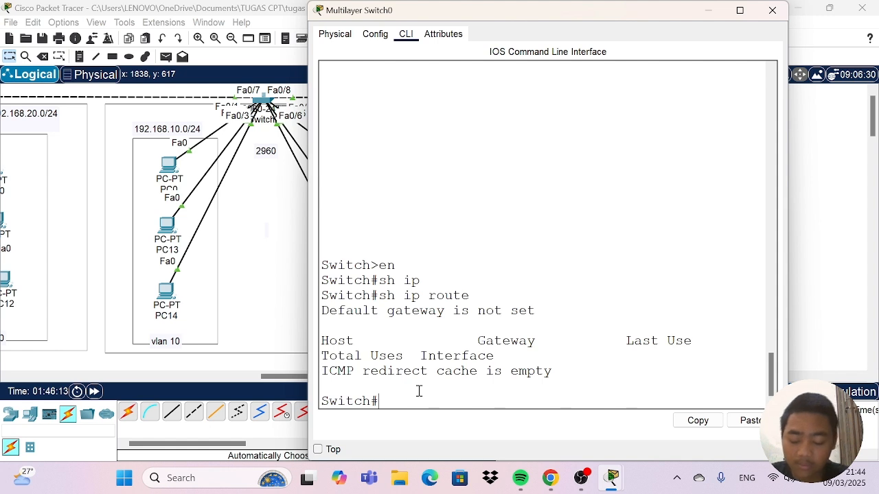
Enter global configuration mode on the multilayer switch with "conf t" and enable routing with "ip routing".
text(conf t)
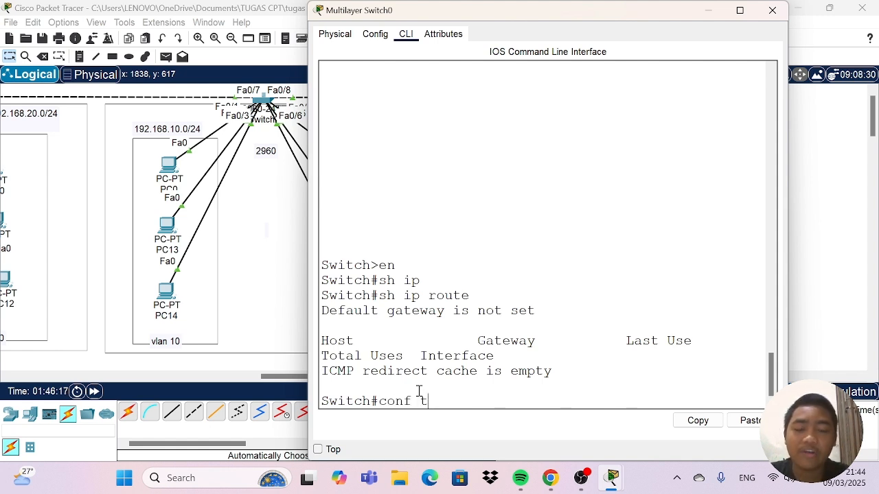
key(Return)
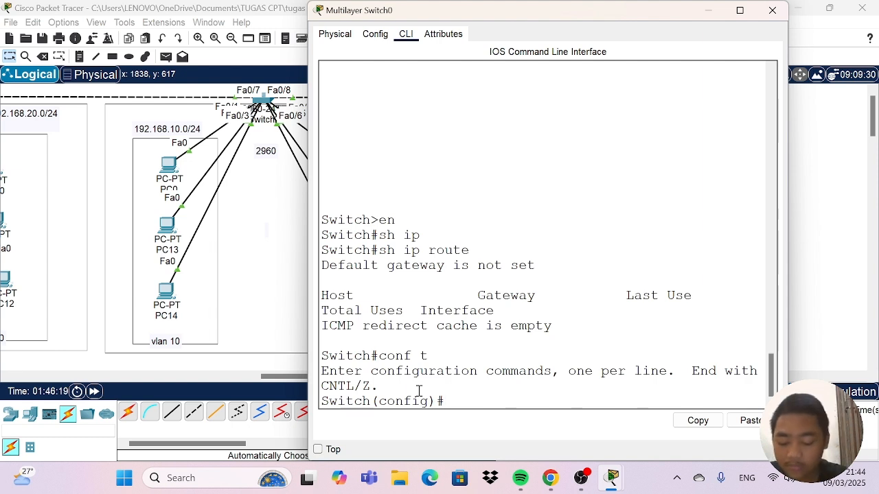
text(ip)
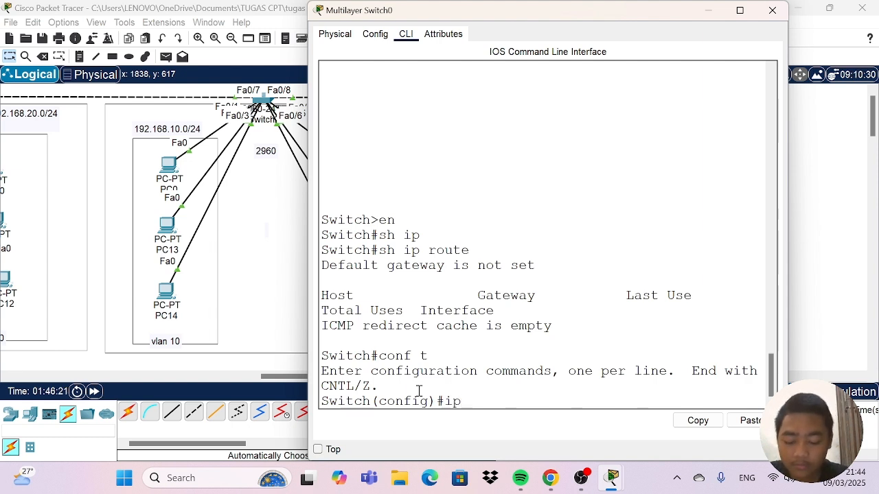
text( ro)
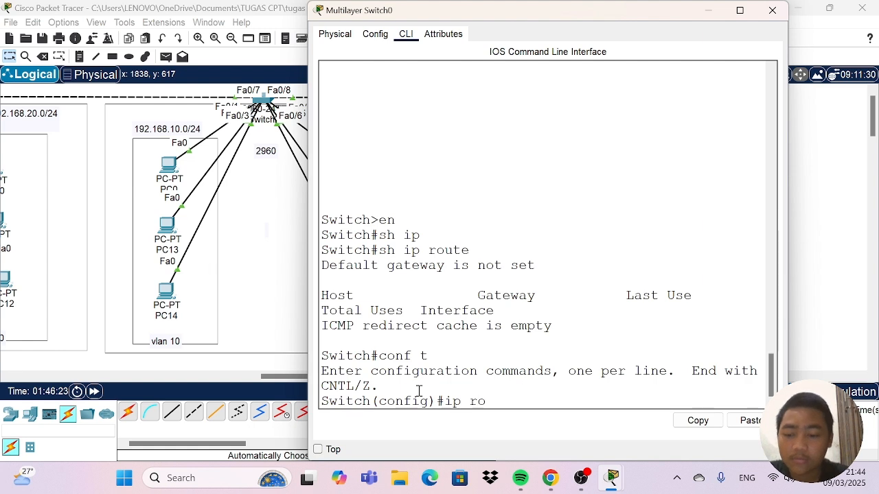
key(Tab)
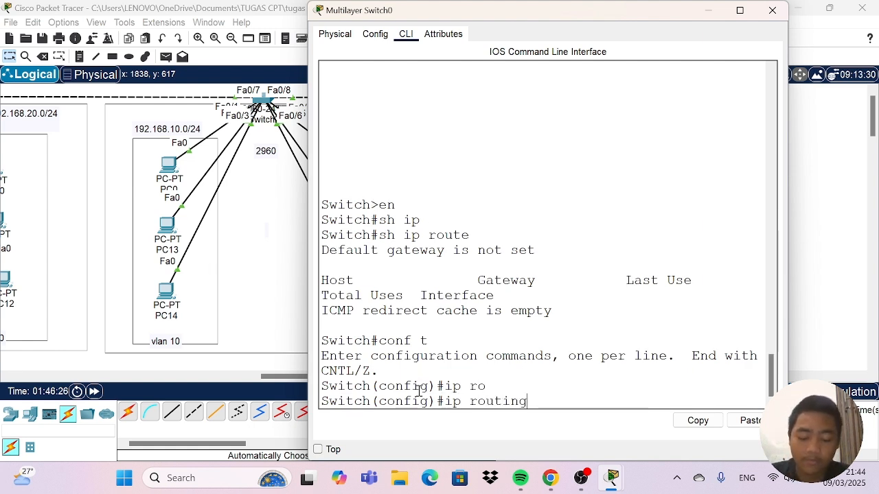
text(uting)
key(Return)
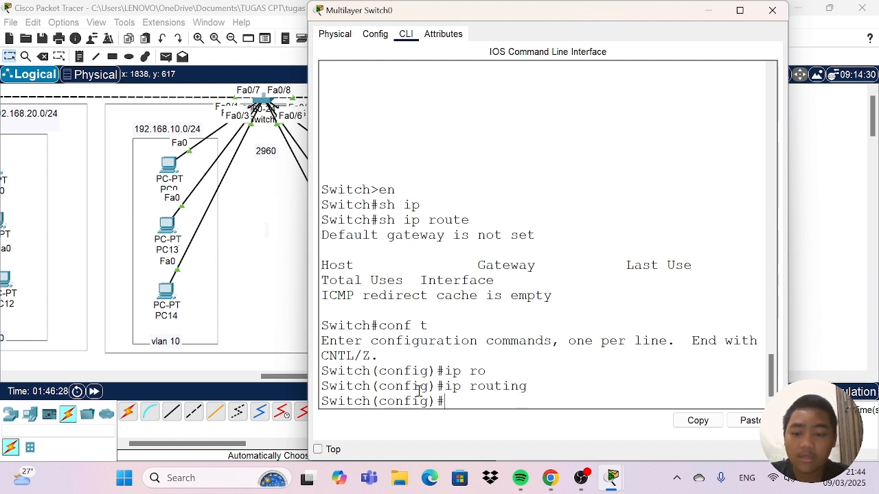
Display the switch's routing table with "do sh ip route", highlight its output, and close the switch window.
text(do sh)
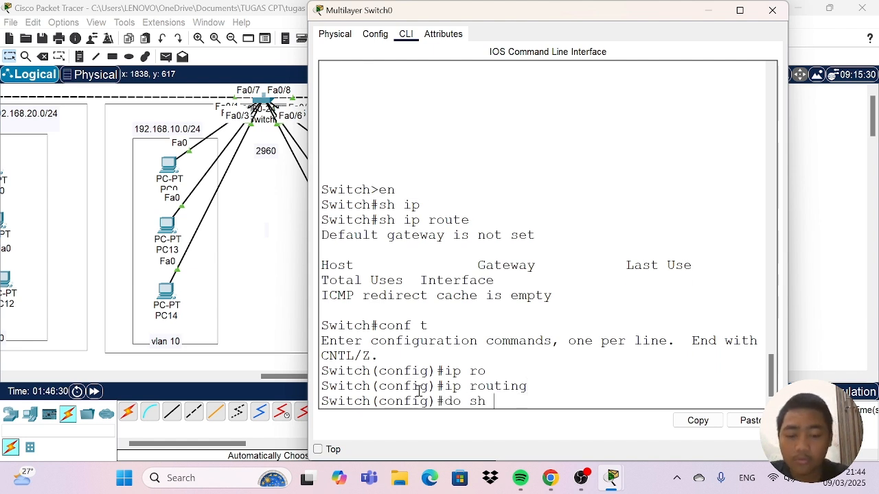
text(oute)
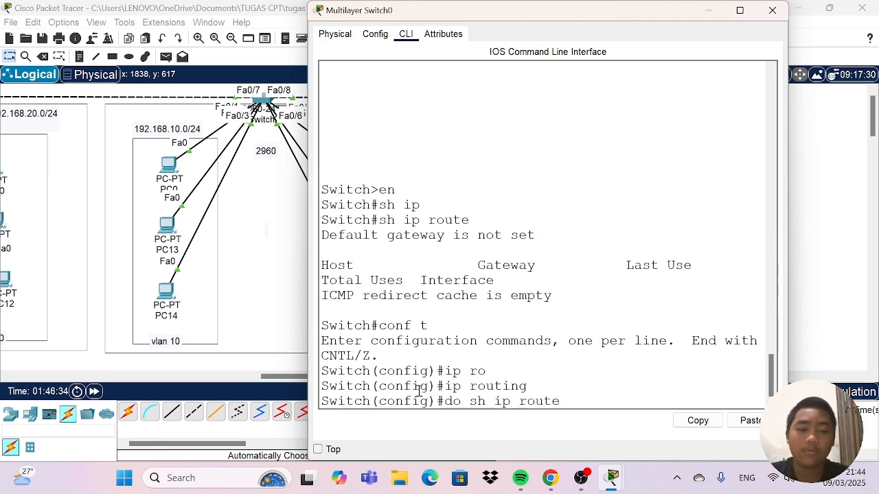
key(Return)
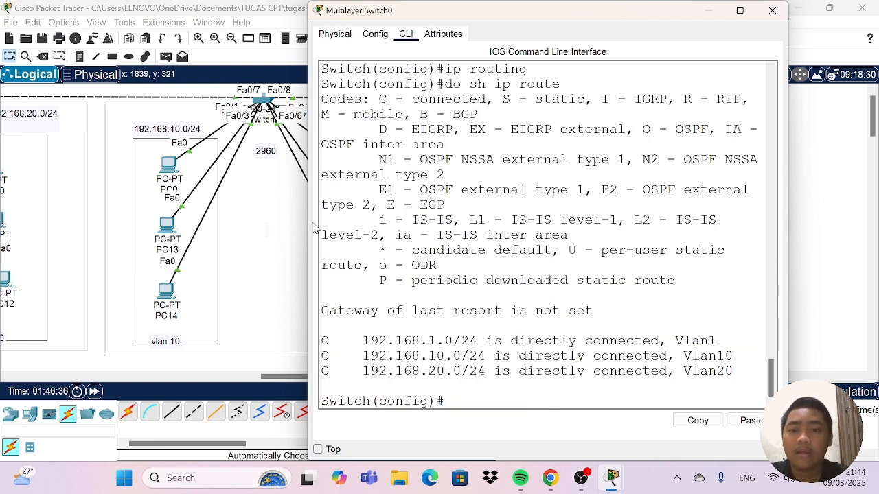
drag(309, 237, 127, 241)
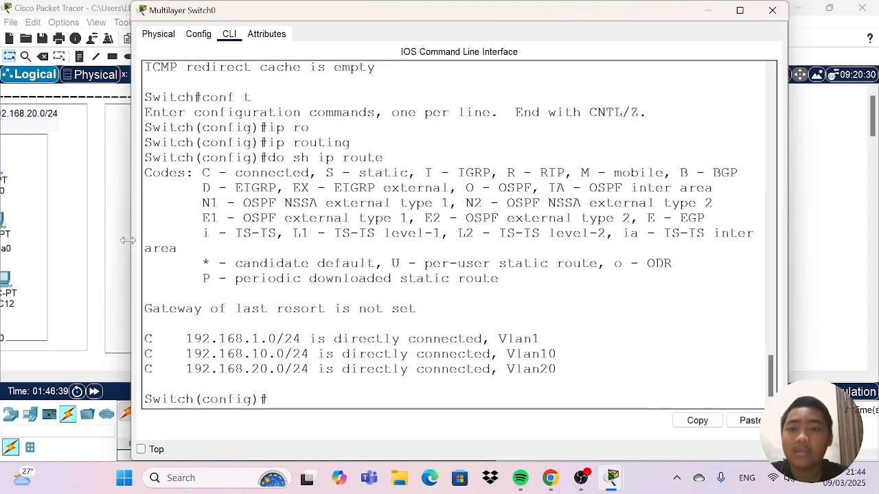
drag(155, 173, 491, 398)
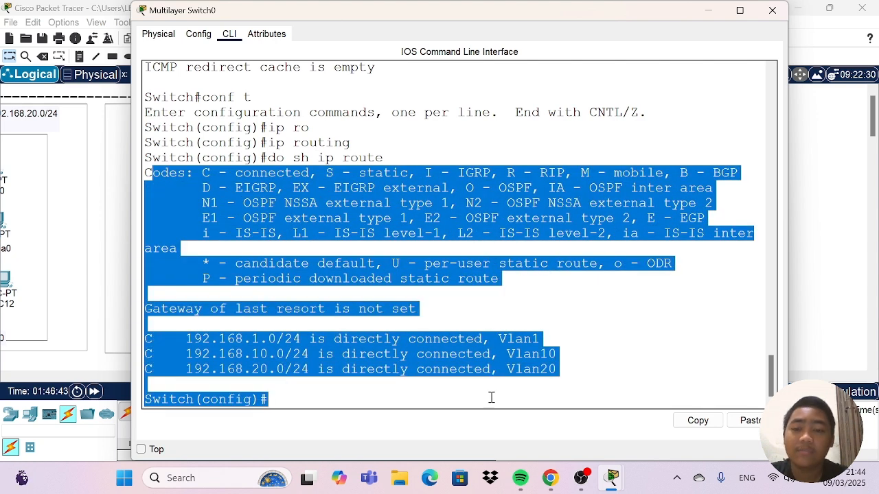
click(488, 395)
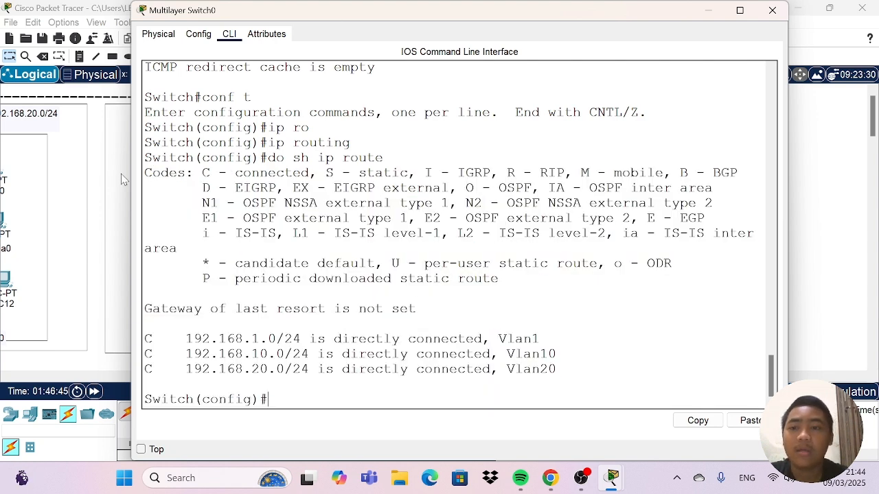
drag(127, 196, 241, 199)
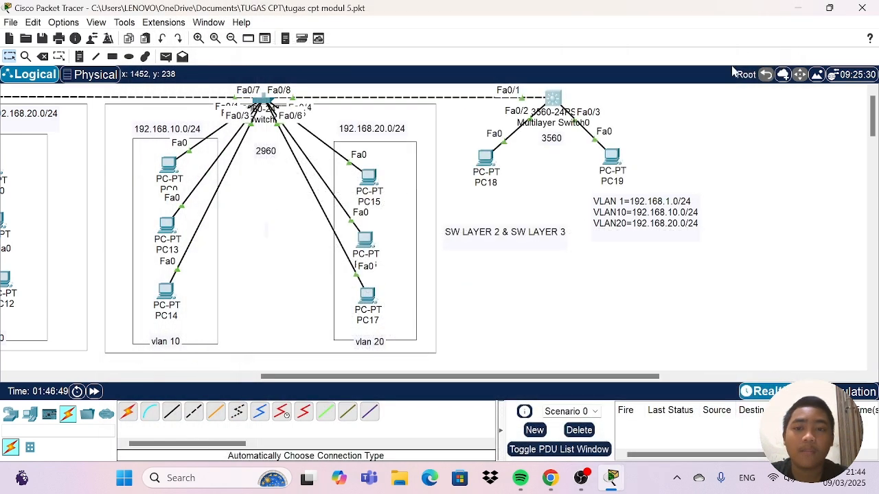
click(772, 10)
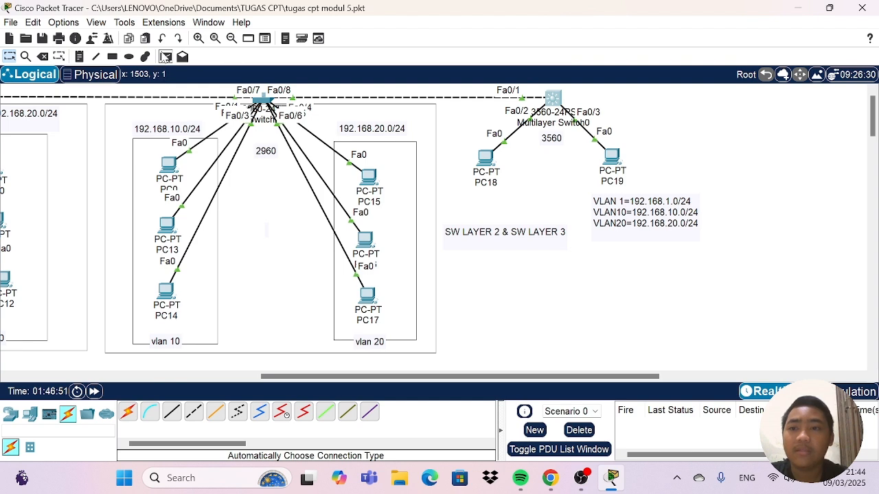
Test connectivity with simple PDUs from PC0 to PC18 and from PC15 to PC19, and delete the scenario's PDU results.
click(165, 56)
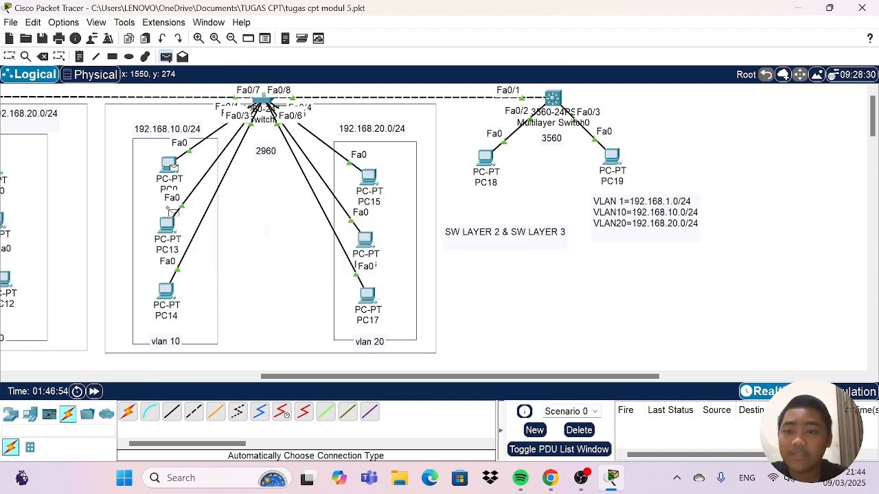
click(172, 166)
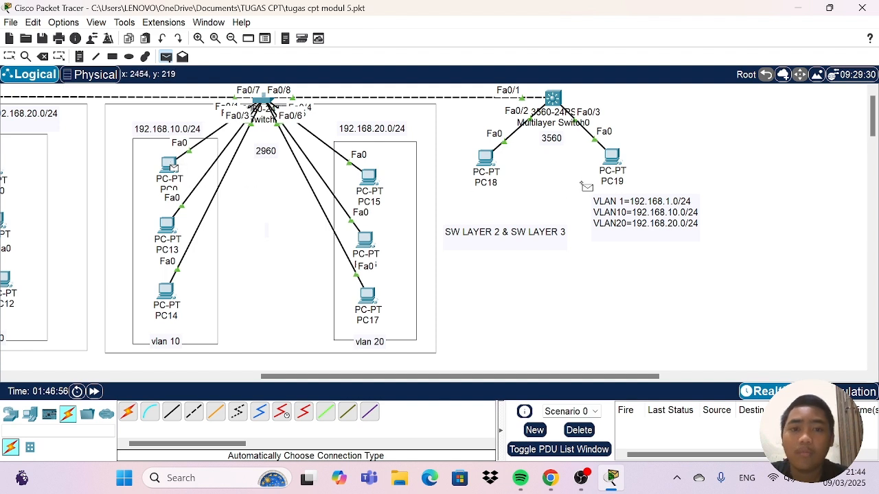
click(488, 162)
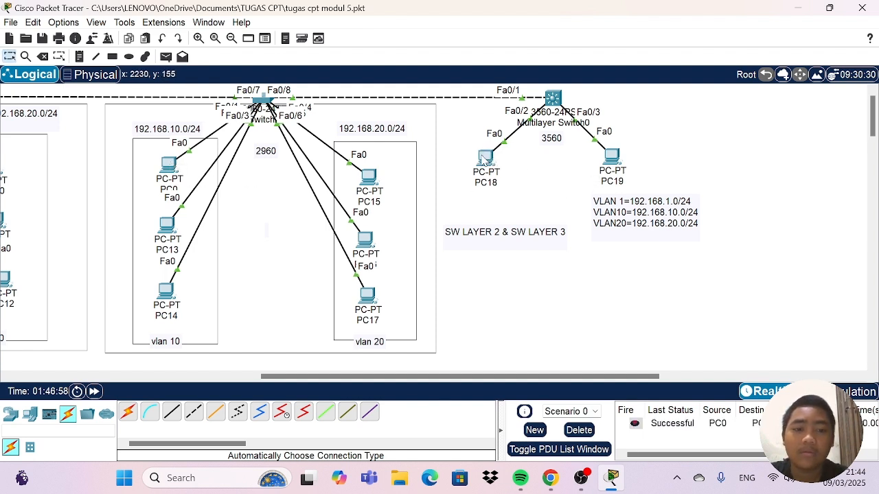
click(167, 57)
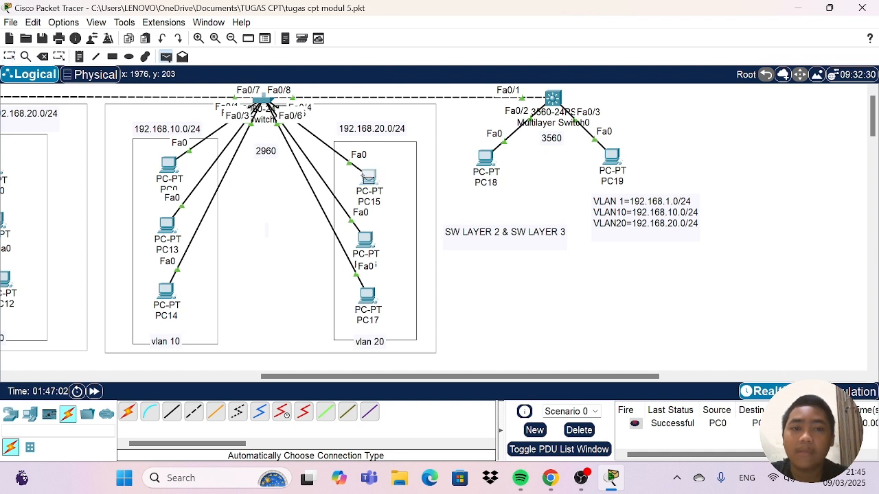
click(368, 177)
click(610, 157)
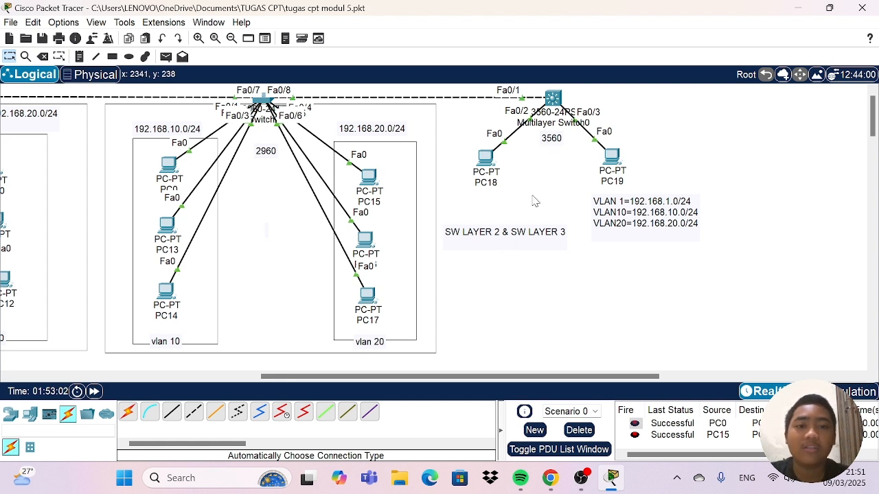
click(580, 431)
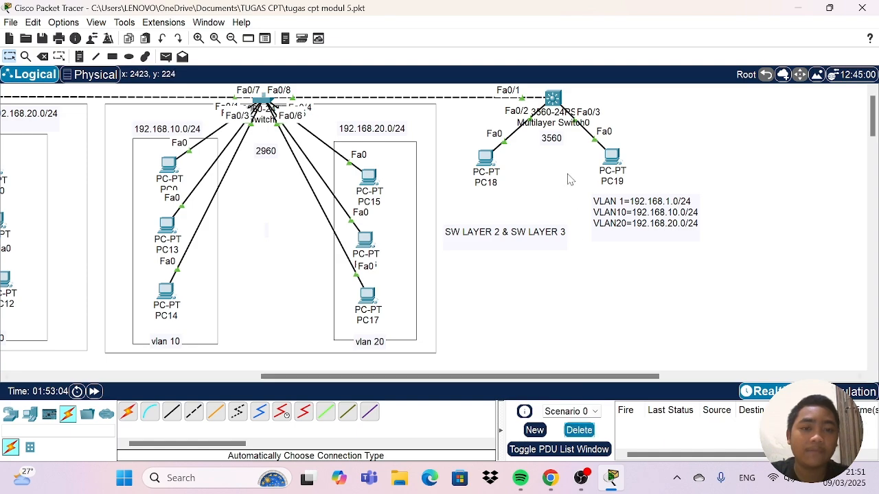
Reopen the 3560 multilayer switch's command line at its latest configuration prompt.
click(553, 99)
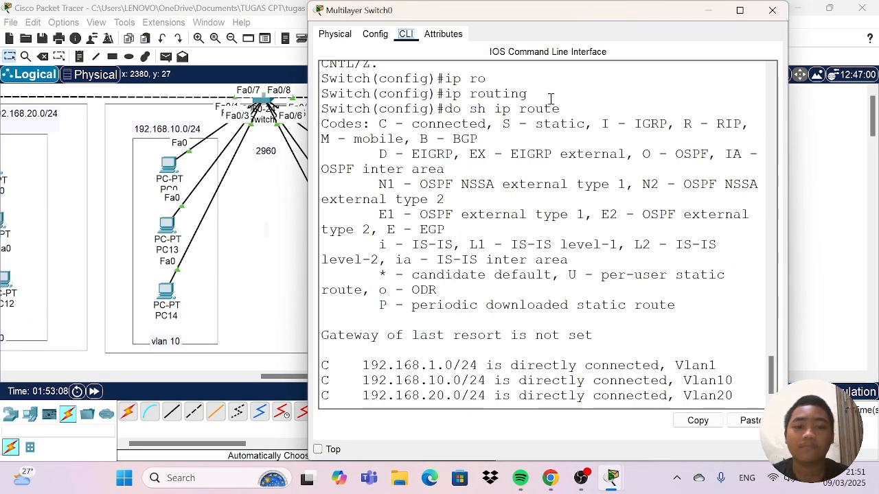
scroll(563, 139, down, 2)
click(468, 396)
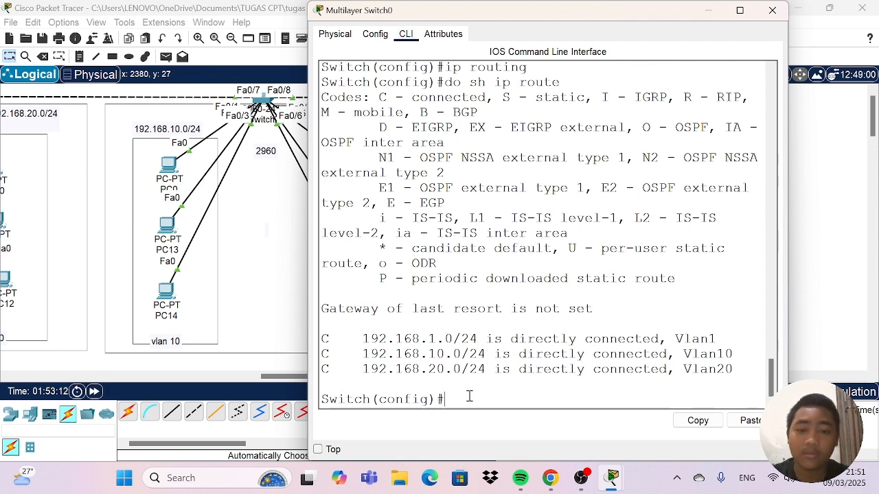
Try to create a DHCP pool for VLAN 10 with "ip dhcp pool vlan 10".
text(ipn)
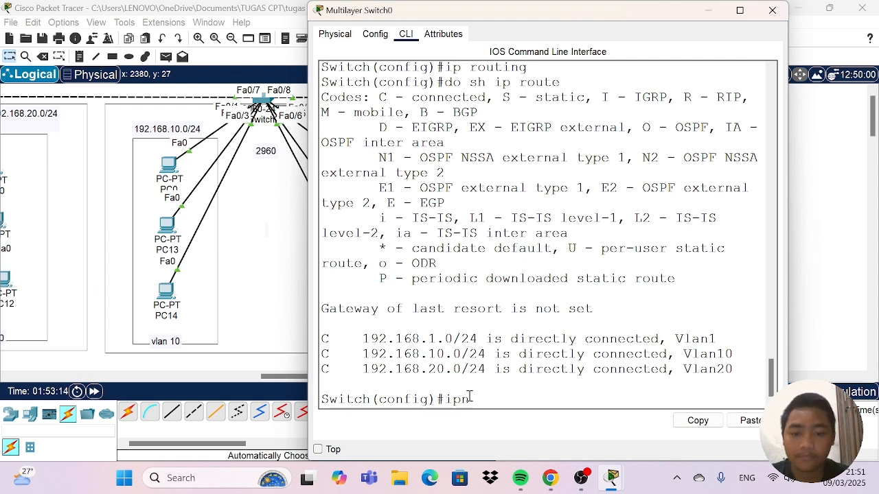
key(BackSpace)
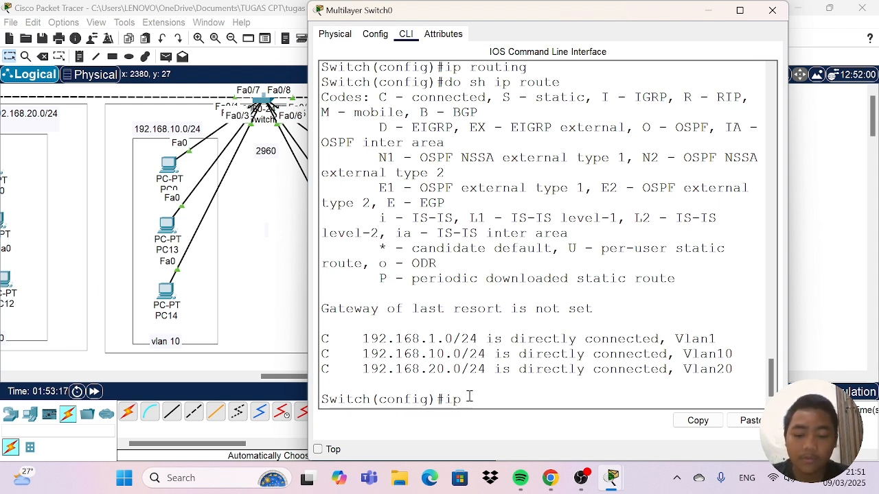
text(dhc)
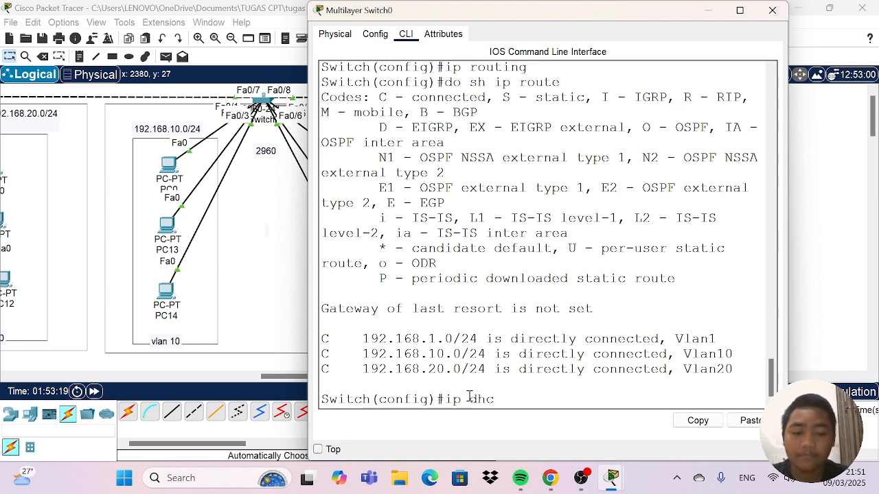
text(p poo)
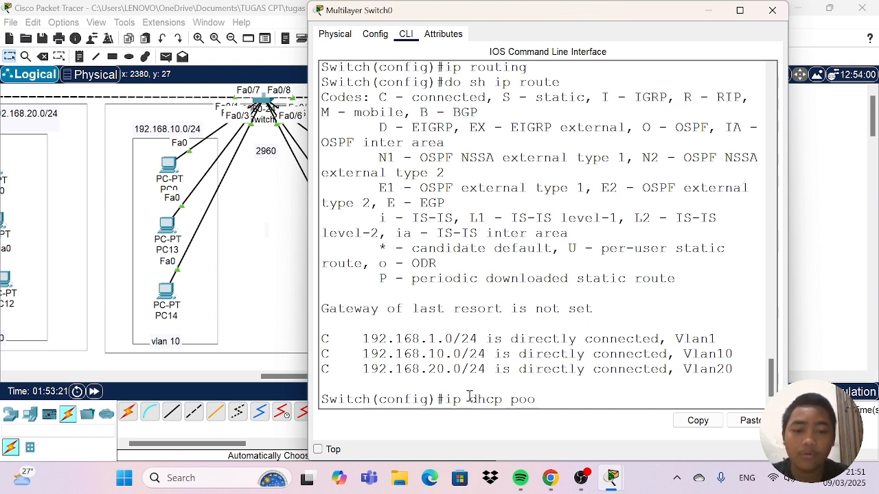
text(l)
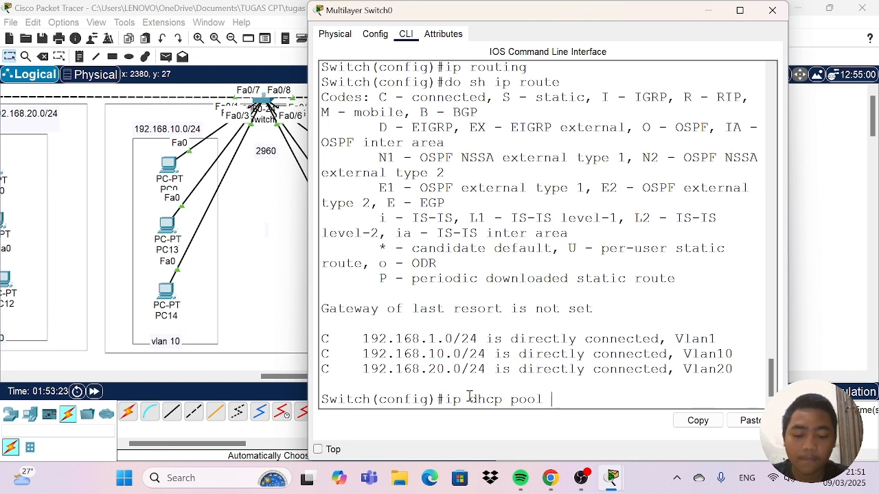
text( vlan )
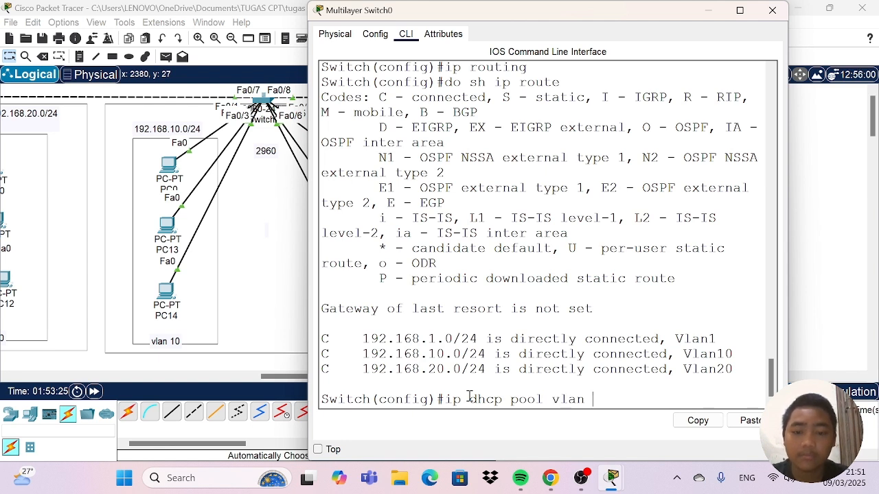
text(10)
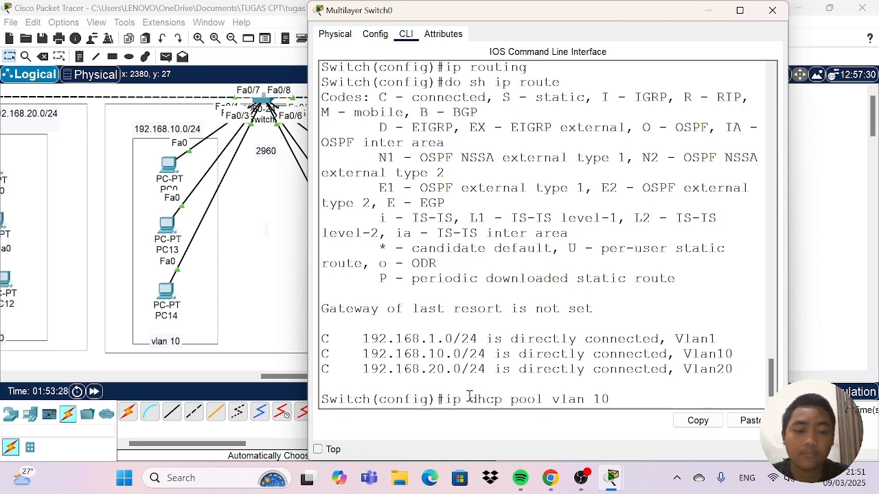
key(Return)
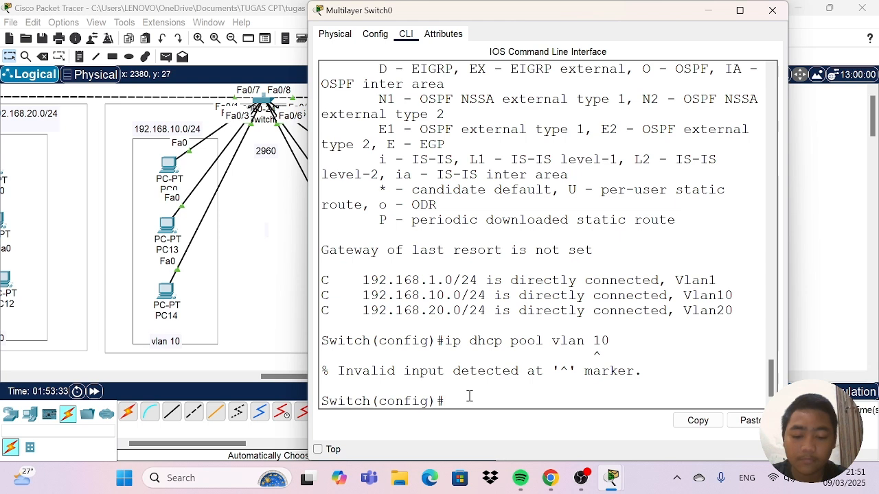
Create a DHCP pool named vlan10 on the multilayer switch with "ip dhcp pool vlan10".
text(ip)
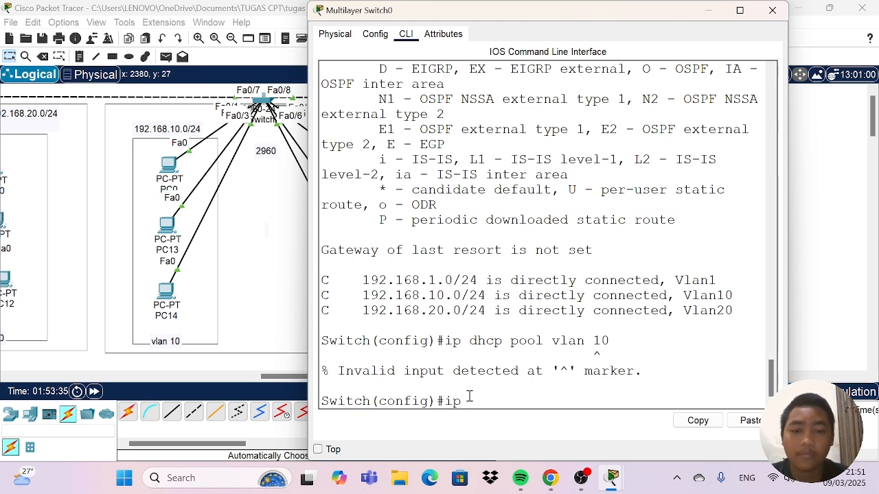
text( dhcp)
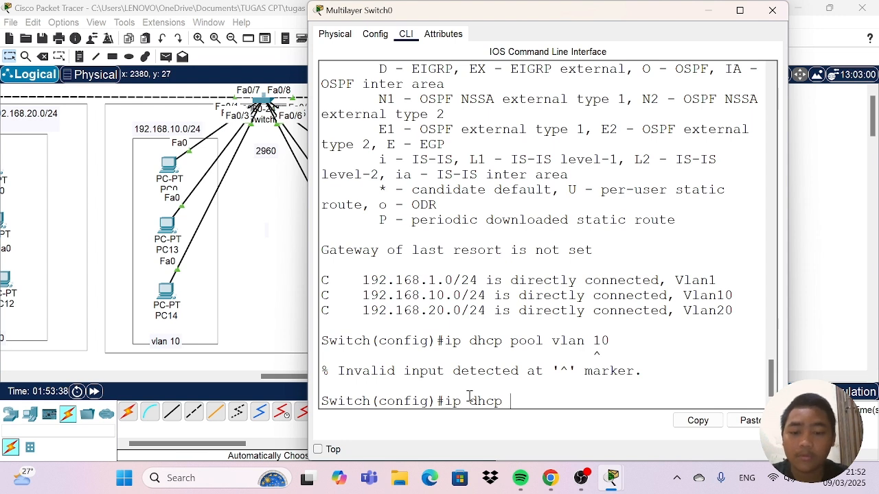
text( pool)
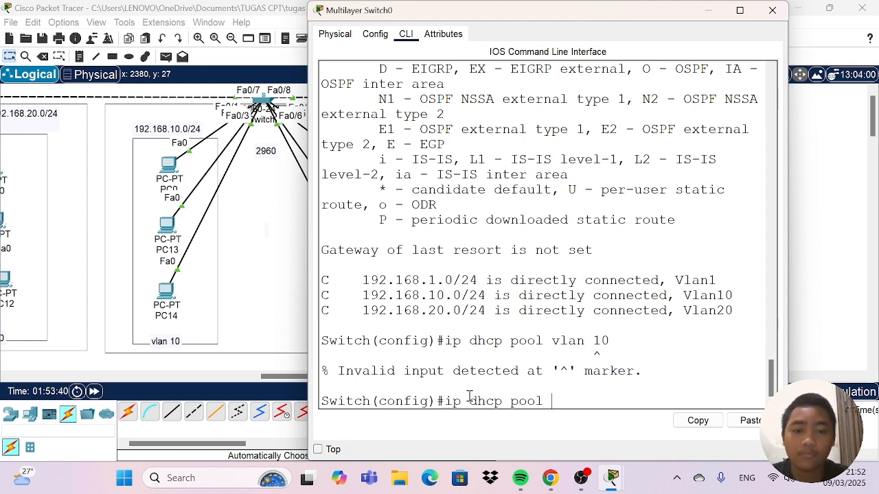
text( vlan1)
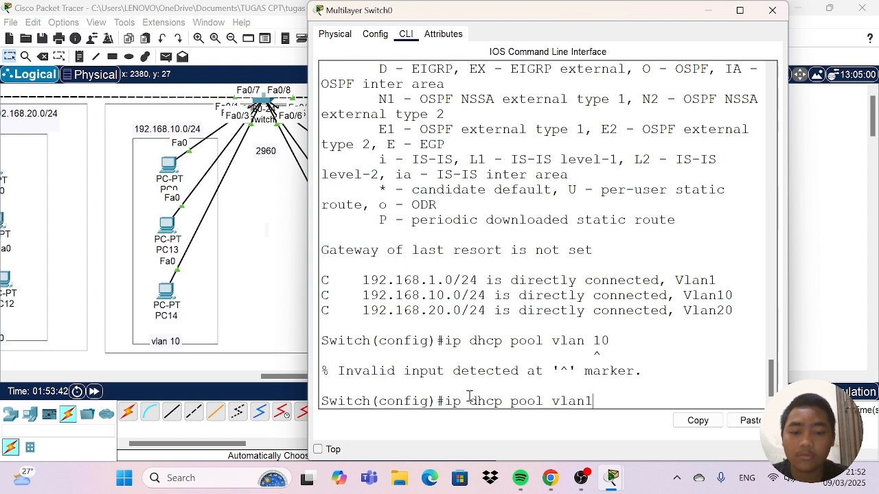
text(0)
key(Return)
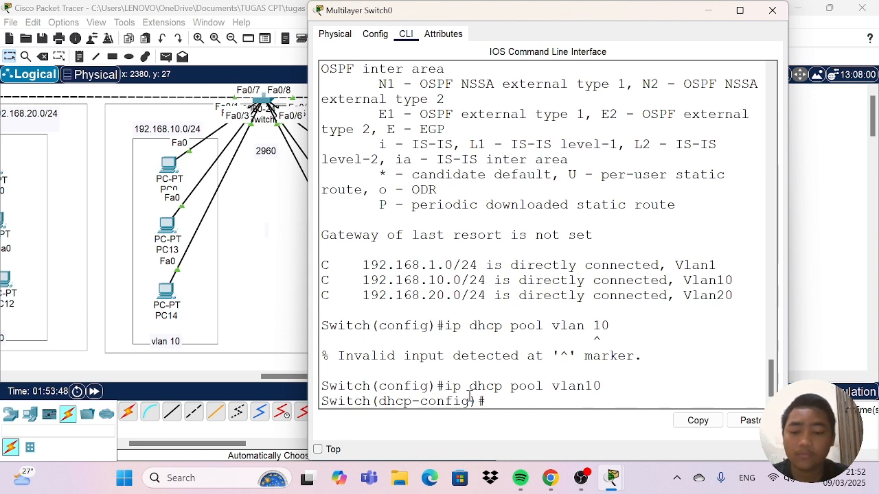
Define the vlan10 DHCP pool's network as 192.168.10.0 with subnet mask 255.255.255.0.
text(ne)
key(Tab)
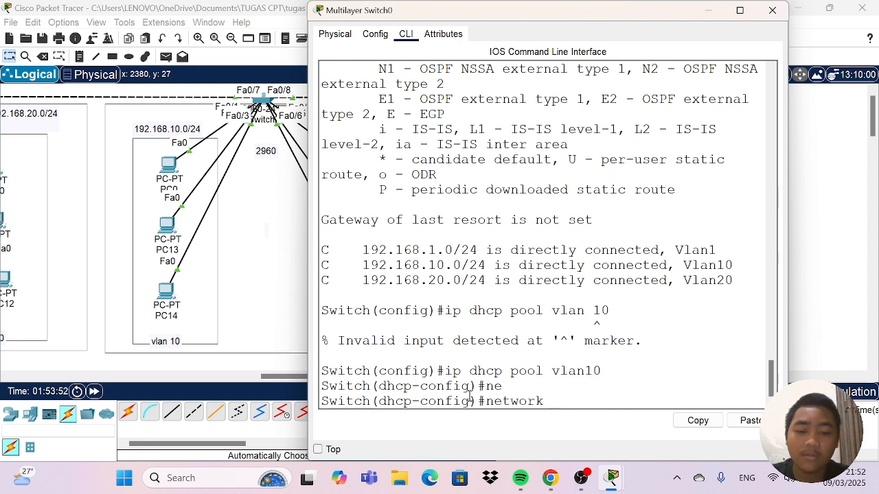
text(192.169)
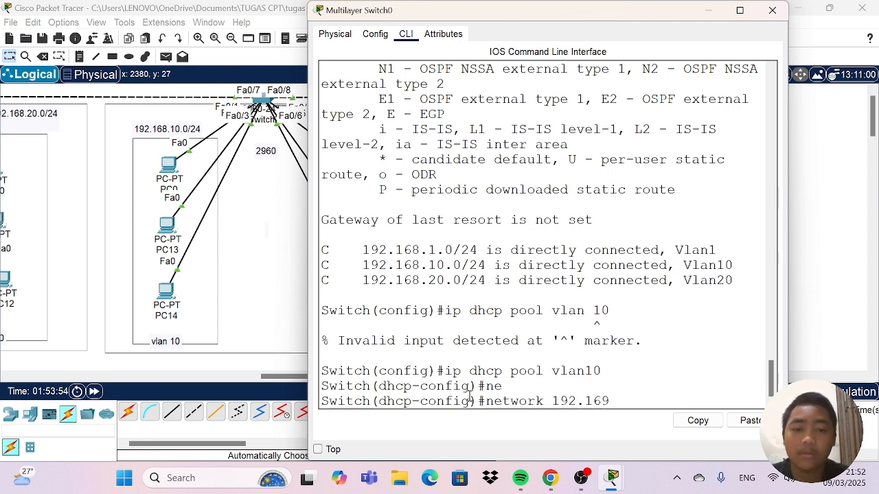
key(BackSpace)
text(7)
key(BackSpace)
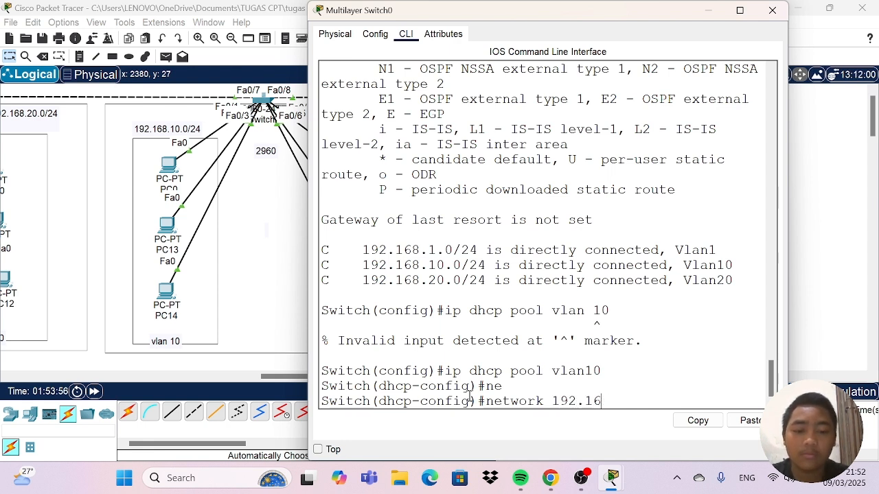
text(8.10)
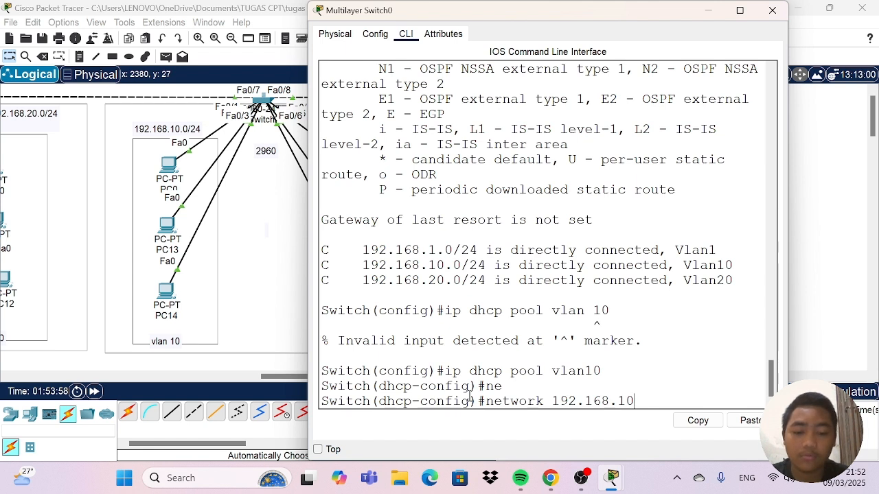
text(.)
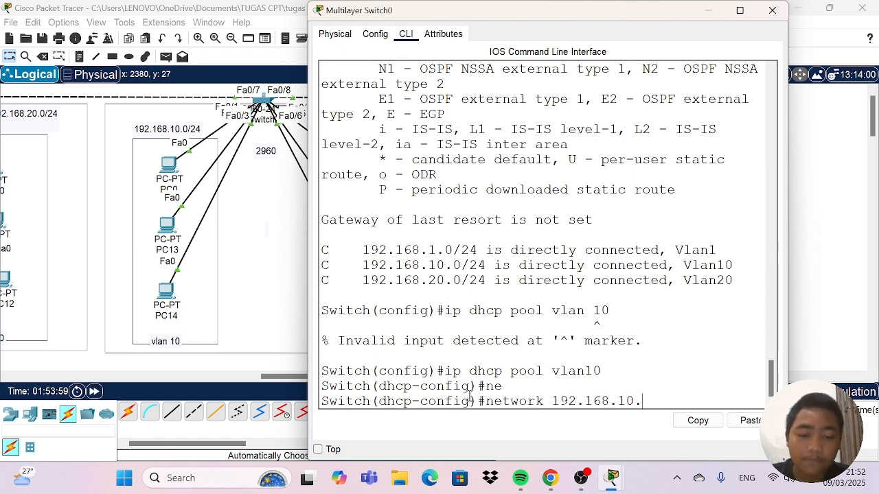
text(0)
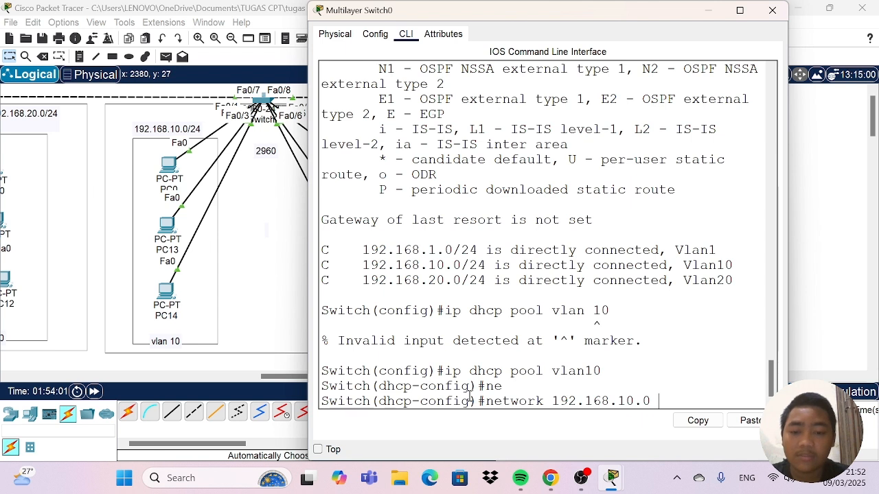
text( 255)
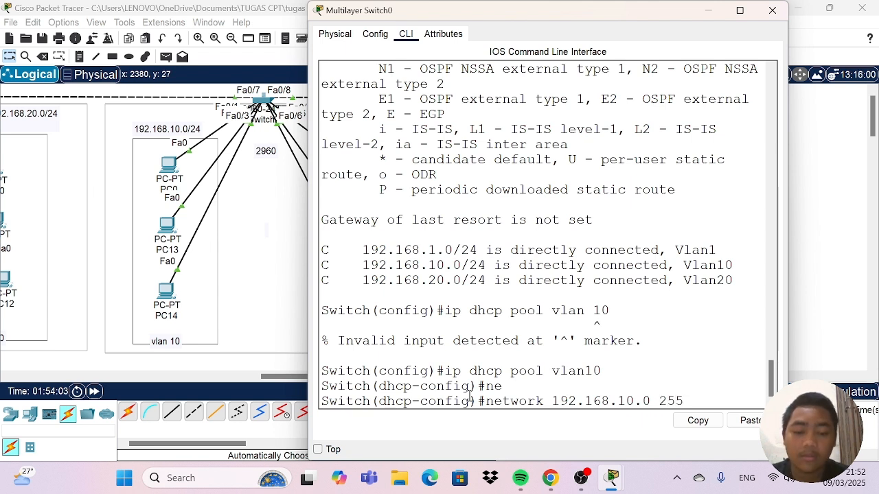
text(.255.)
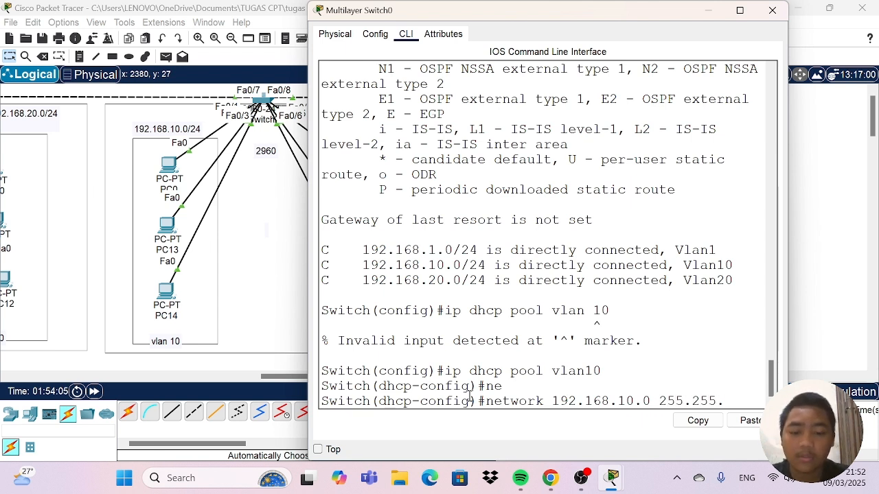
text(255.0)
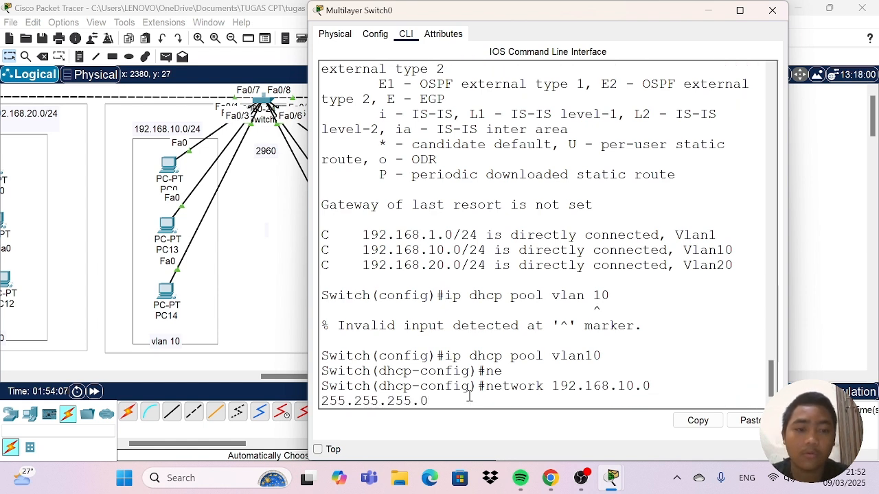
key(Return)
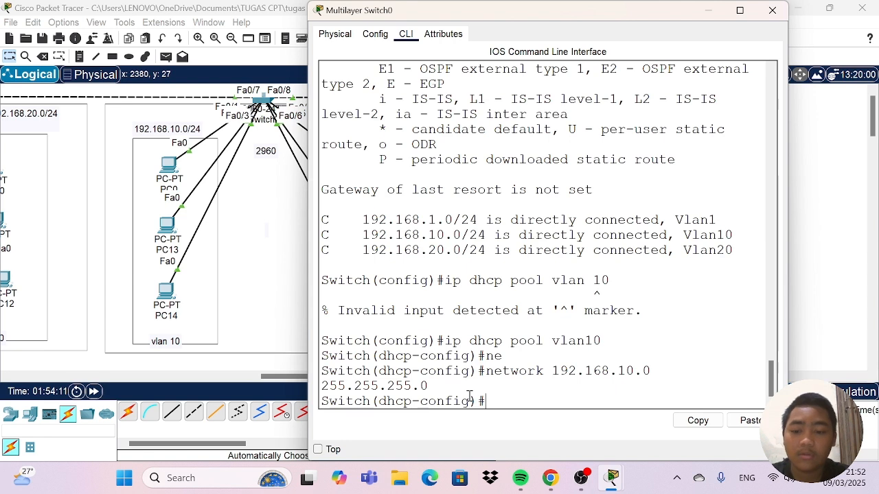
Set the vlan10 DHCP pool's default router to 192.168.10.1.
text(de)
key(Tab)
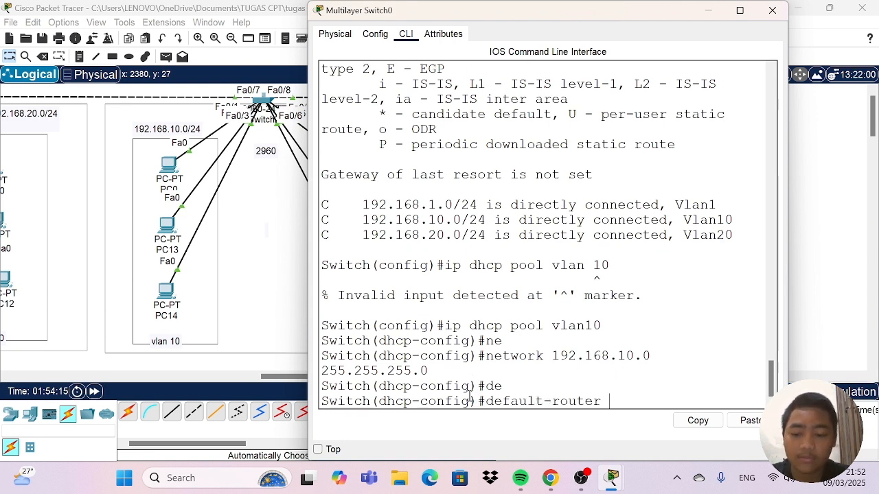
text(192.)
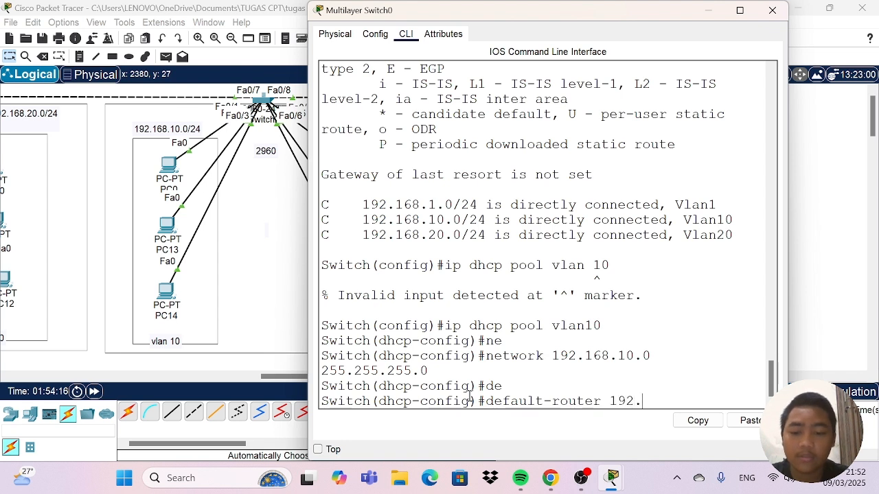
text(168)
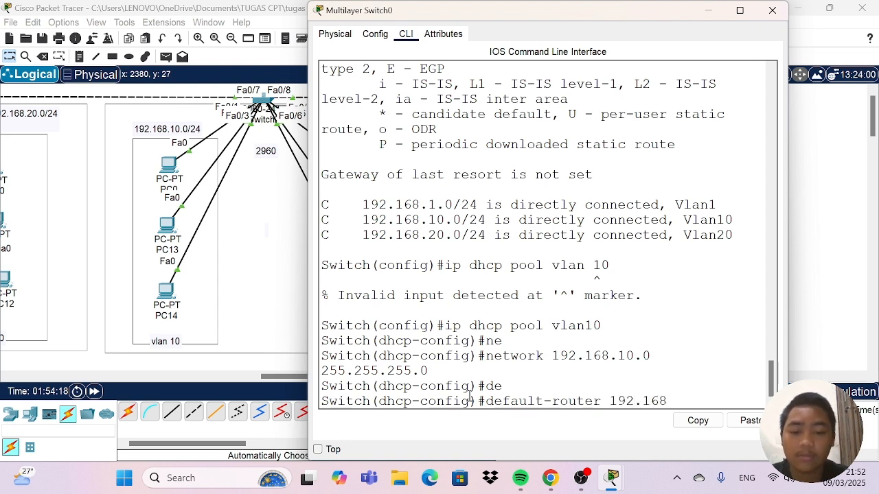
text(.)
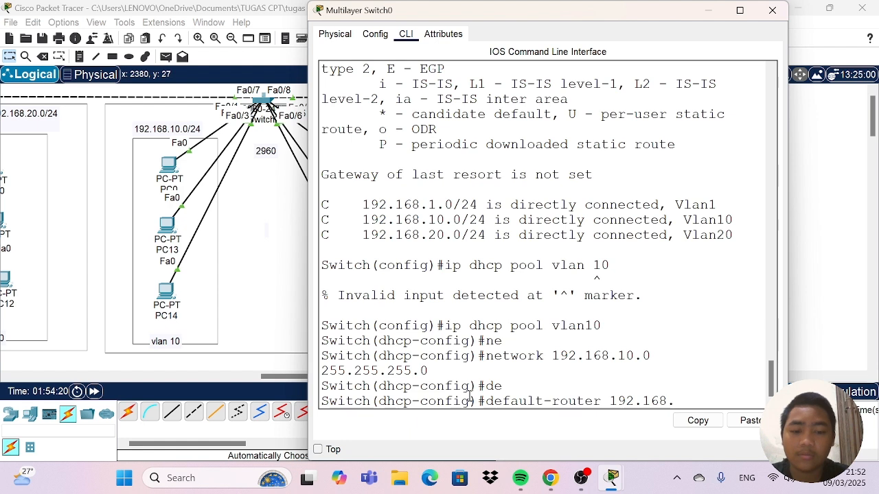
text(10.1)
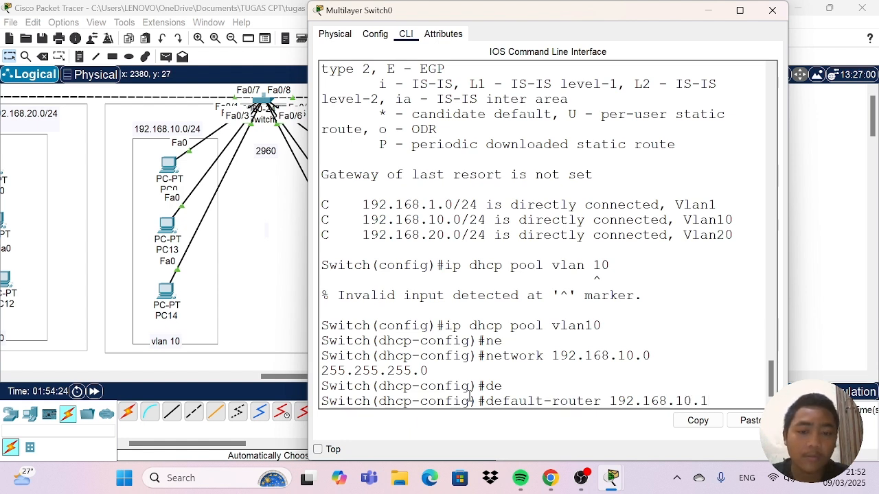
key(Return)
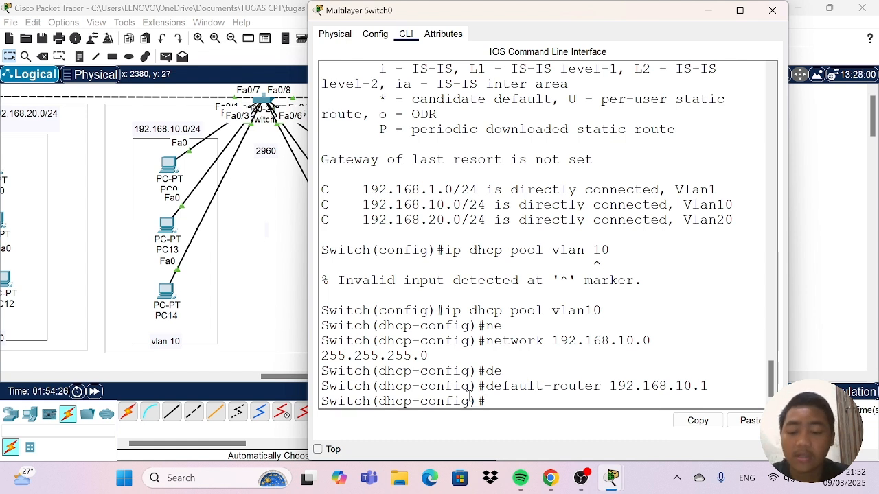
Set the vlan10 pool's DNS server to 8.8.8.8 and return to global configuration mode.
text(dns)
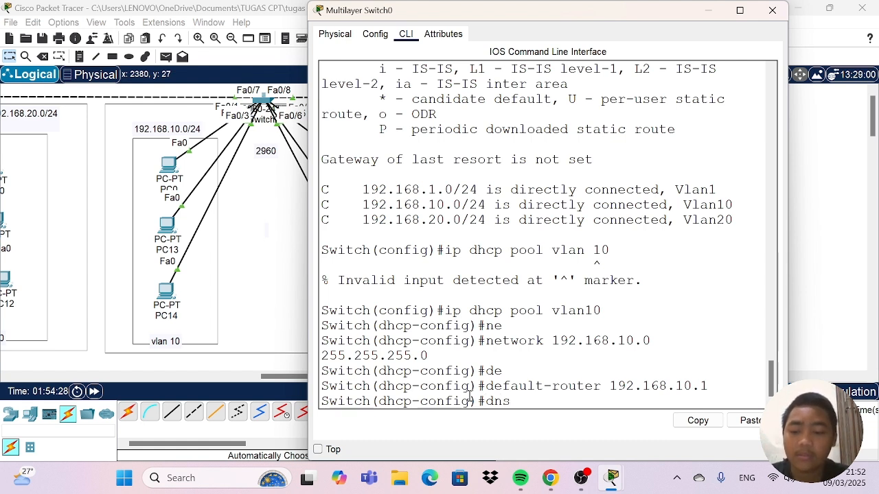
key(Tab)
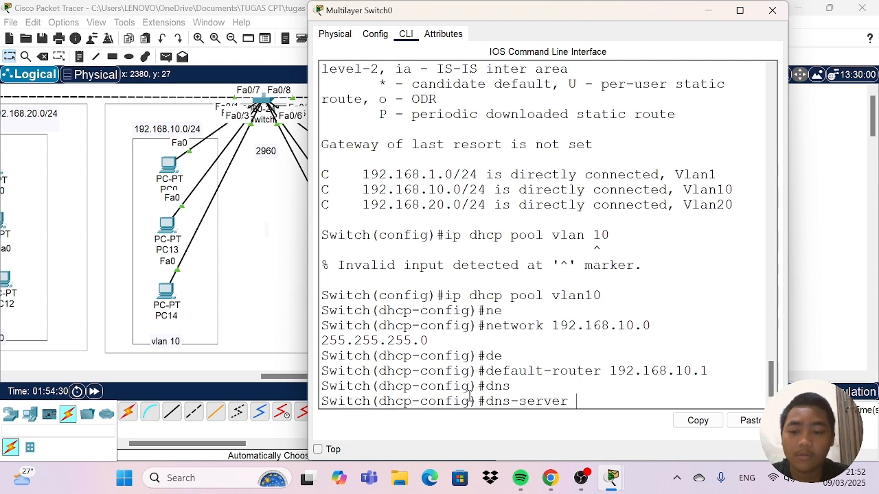
text(8.8)
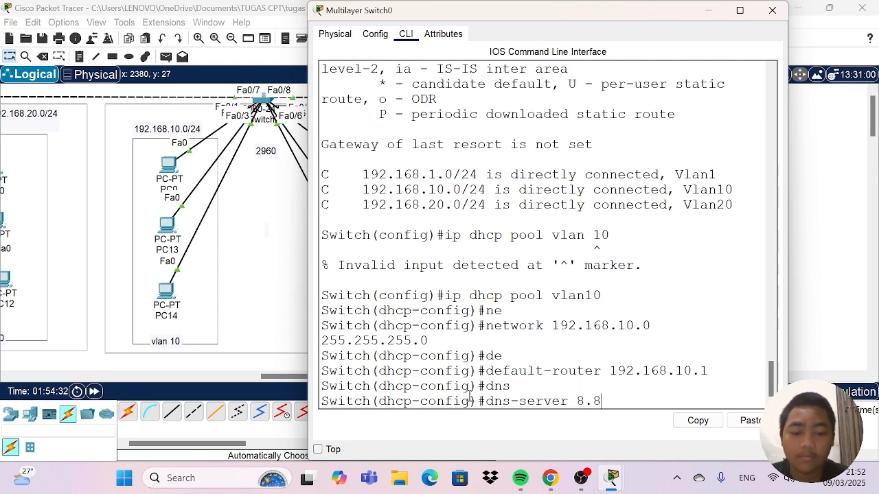
text(.8.8)
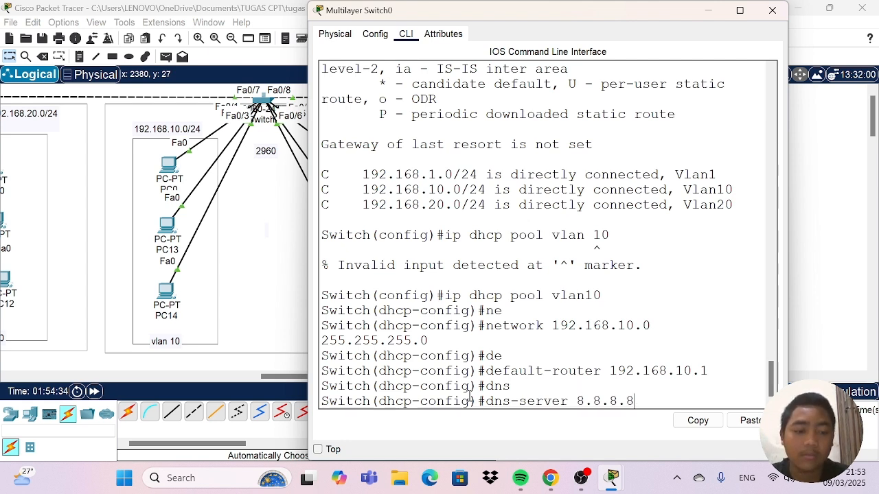
key(Return)
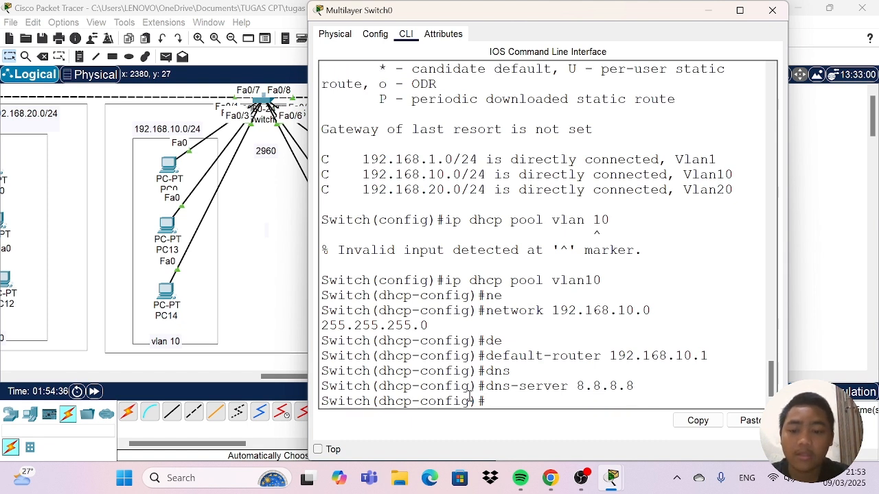
text(ex)
key(Return)
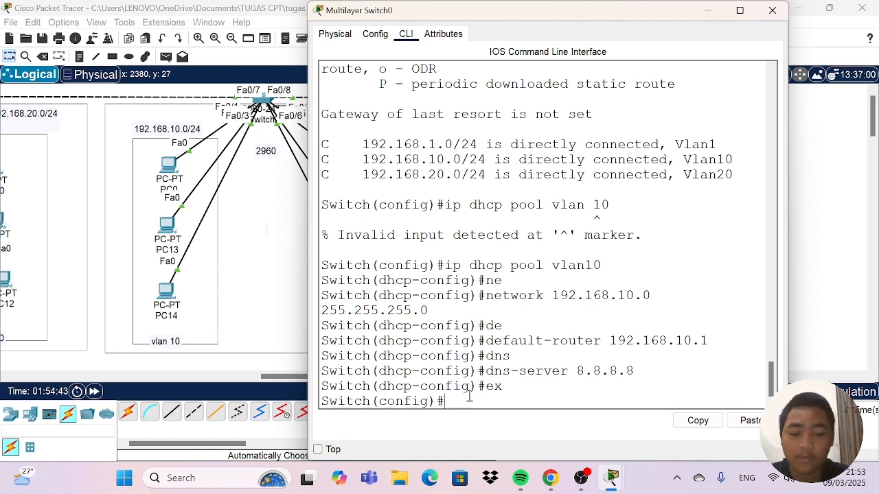
Create a second DHCP pool named vlan20 with "ip dhcp pool vlan20".
text(ip d)
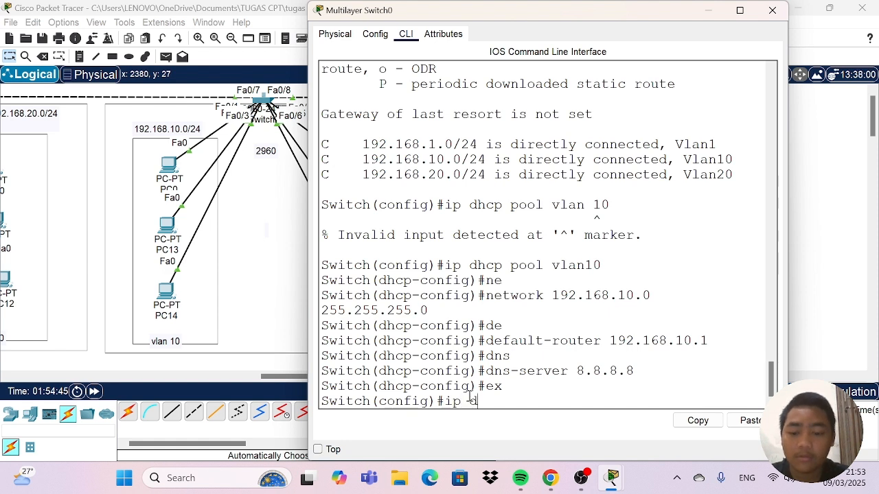
text(hcp)
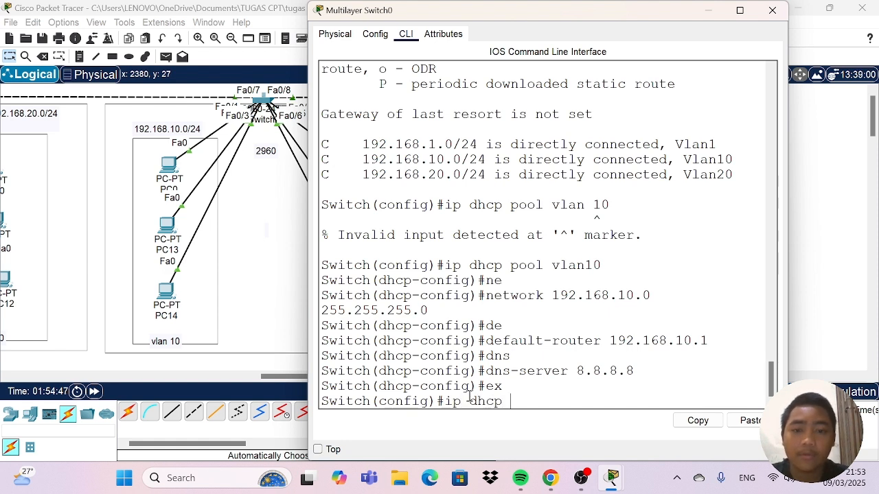
text( pool)
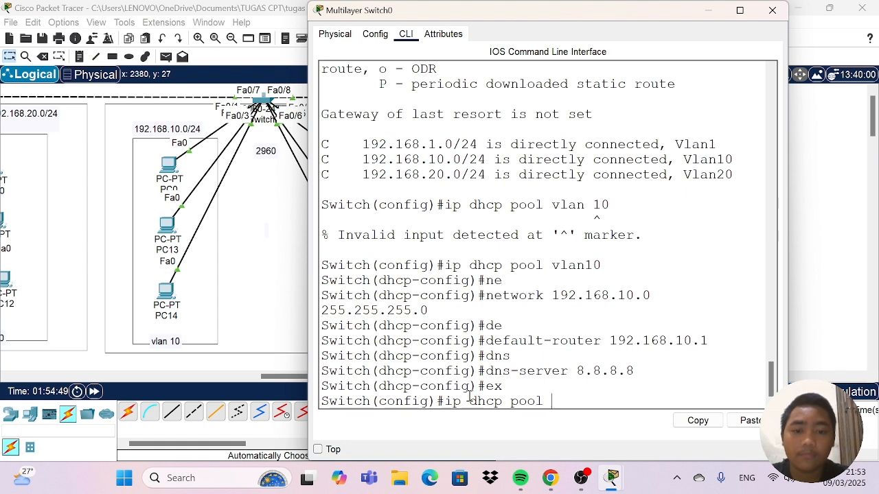
text( vlan20)
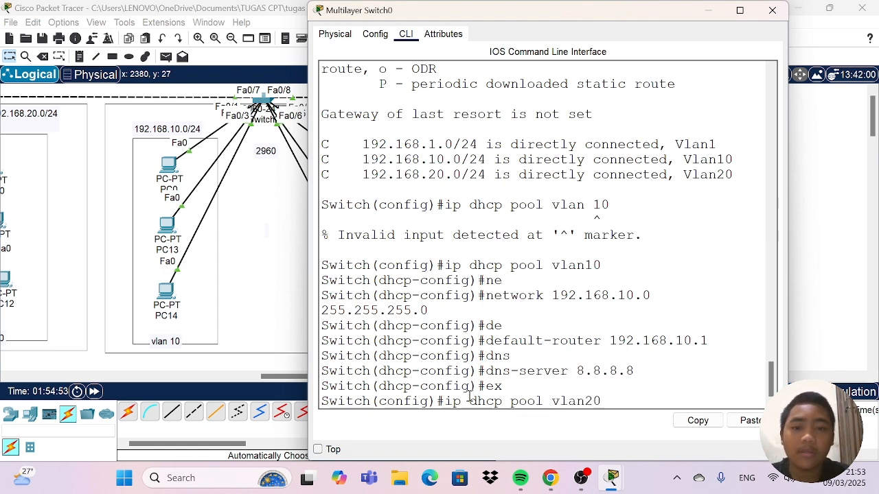
key(Return)
Define the vlan20 DHCP pool's network as 192.168.20.0 with subnet mask 255.255.255.0.
text(ne)
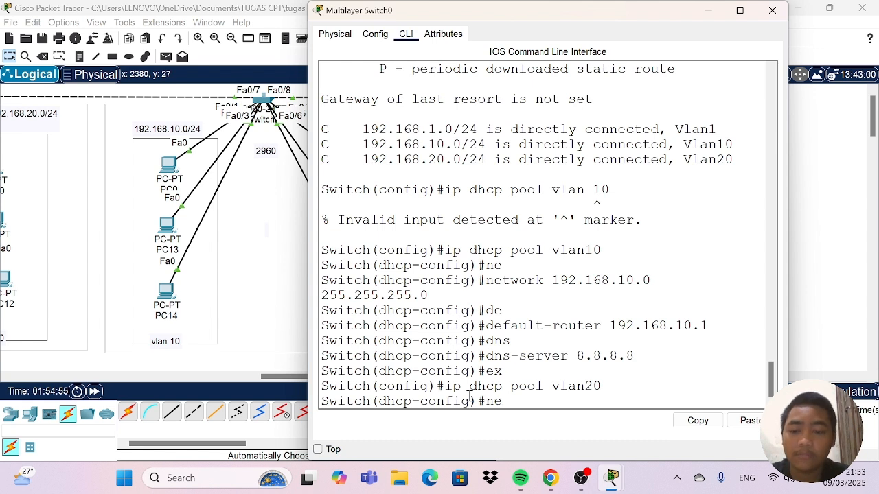
key(Tab)
text(19)
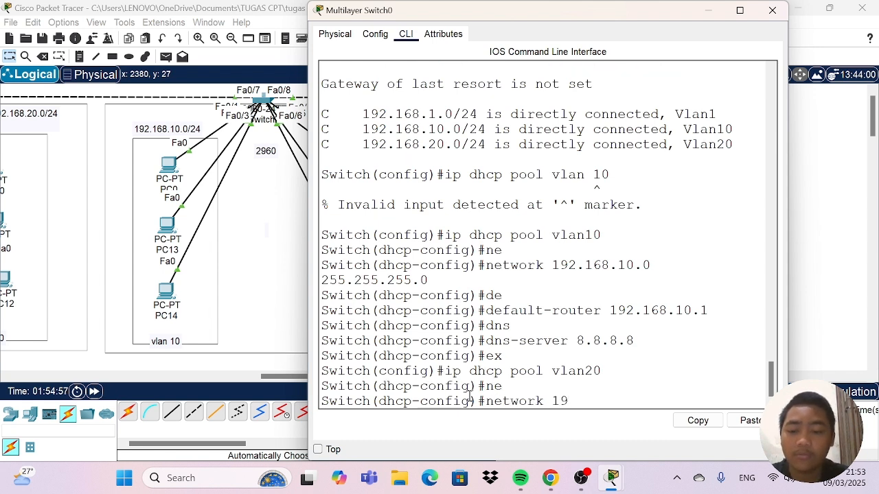
text(2.168)
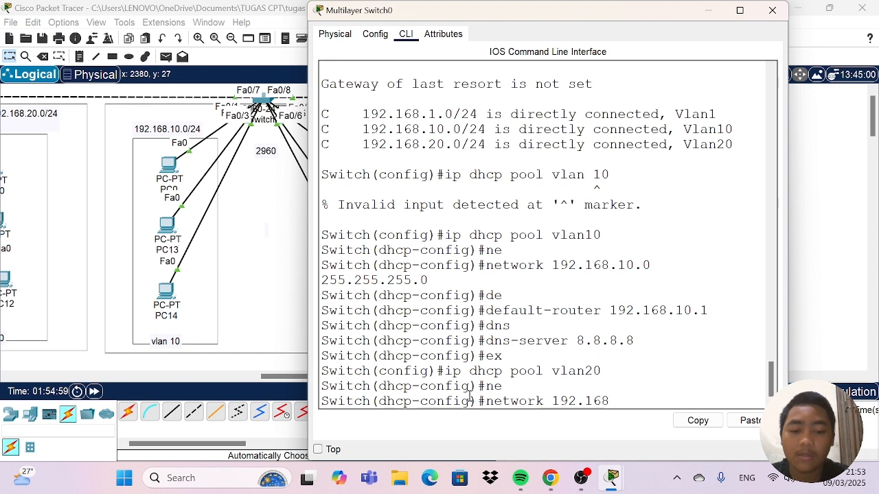
text(.29)
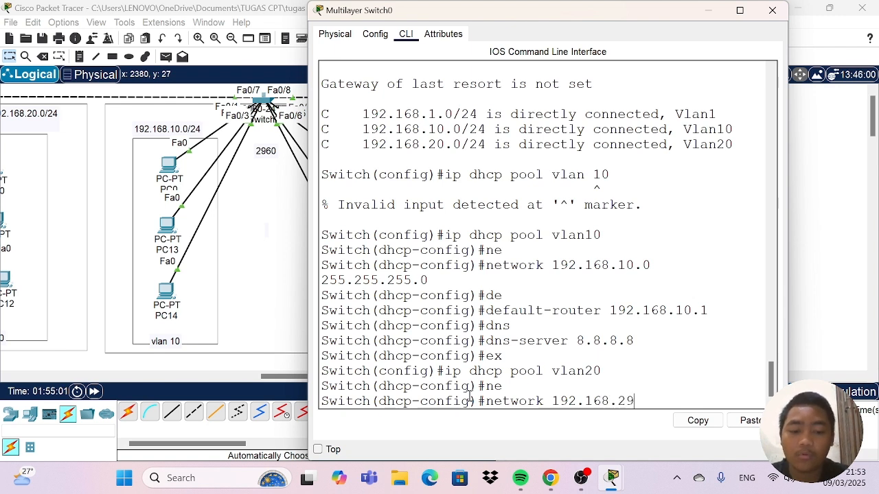
key(BackSpace)
text(0.)
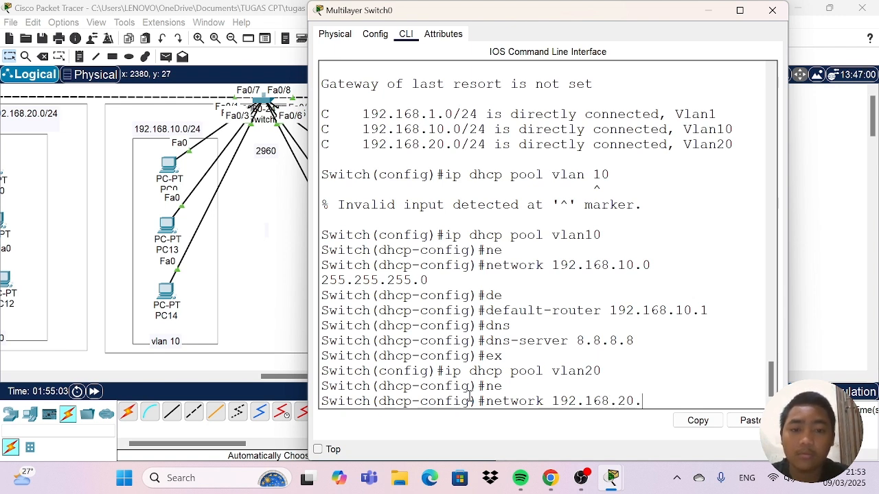
text(0)
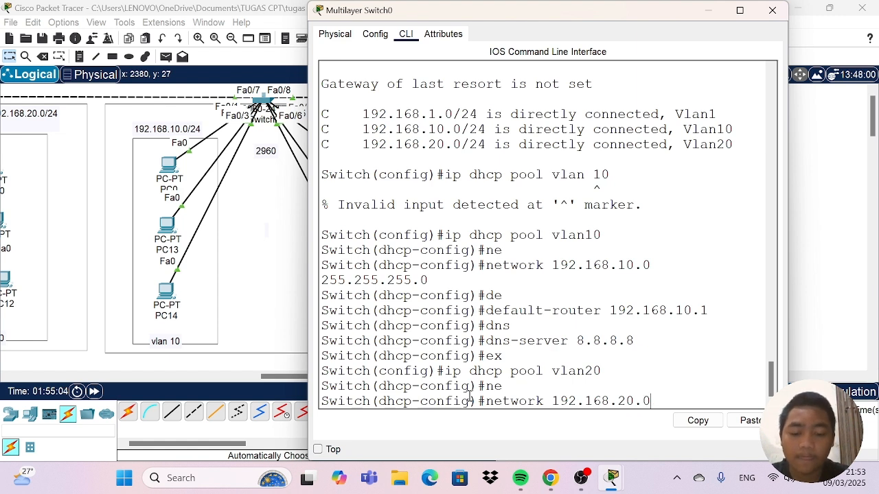
text( 255)
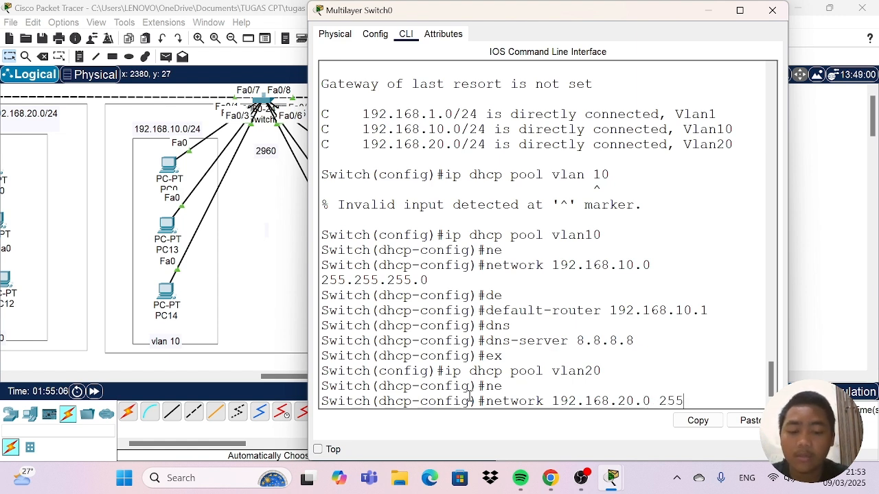
text(.255.)
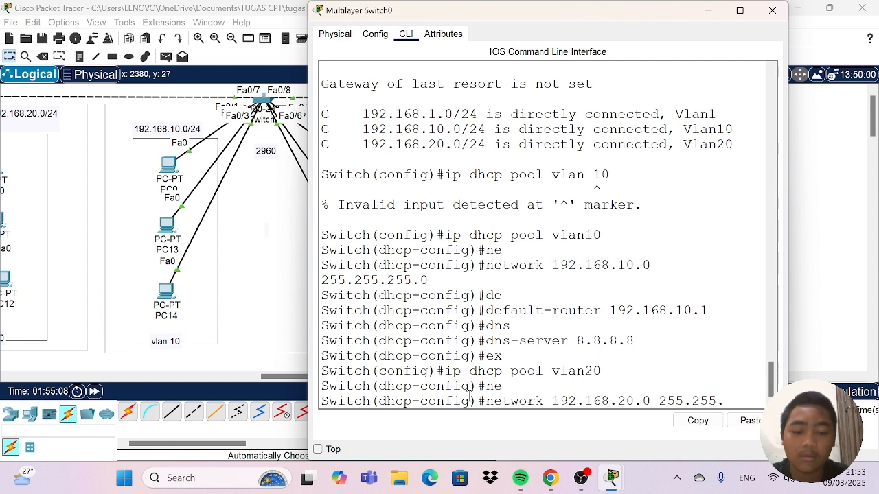
text(255.)
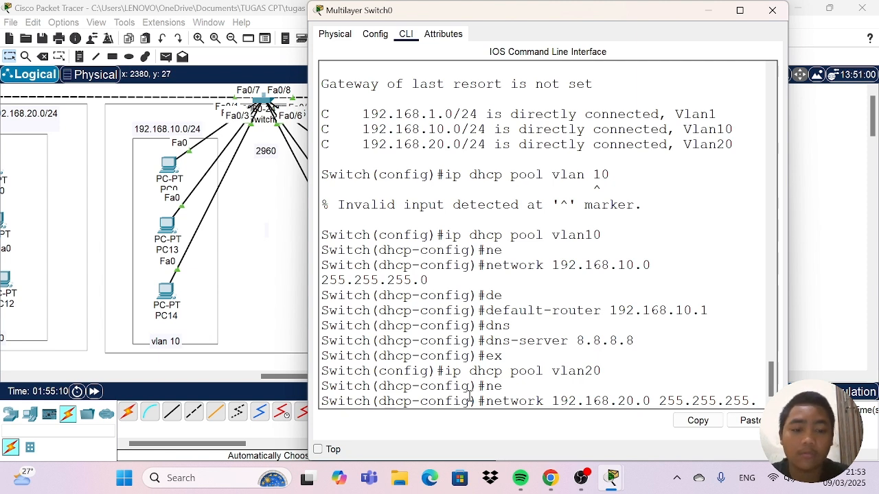
text(0)
key(Return)
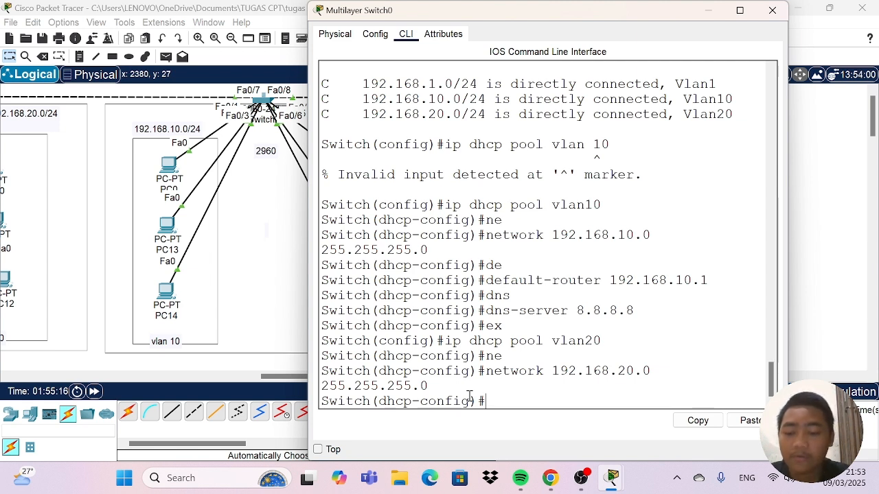
Set the vlan20 DHCP pool's default router to 192.168.20.1.
text(de)
key(Tab)
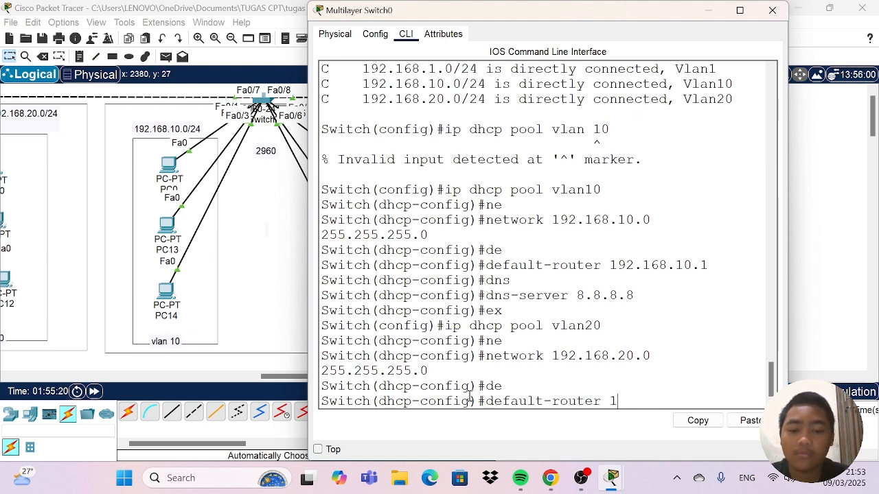
text(192.16)
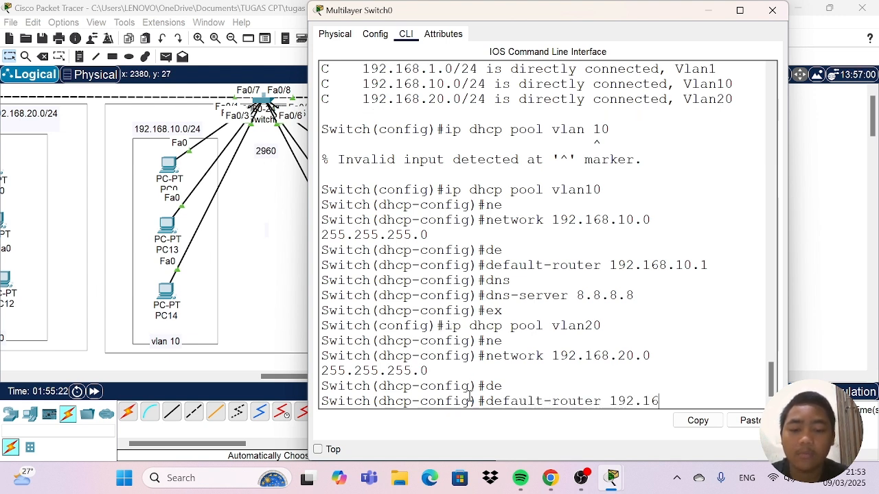
text(8.20.)
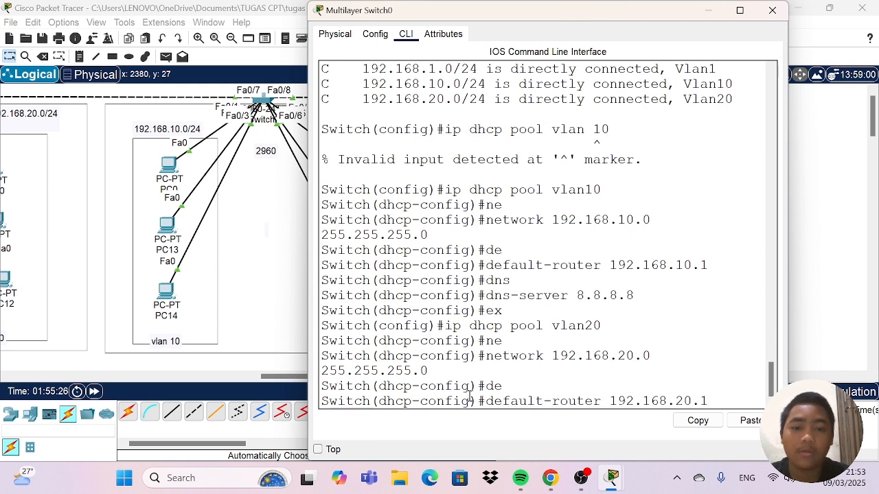
text(1)
key(Return)
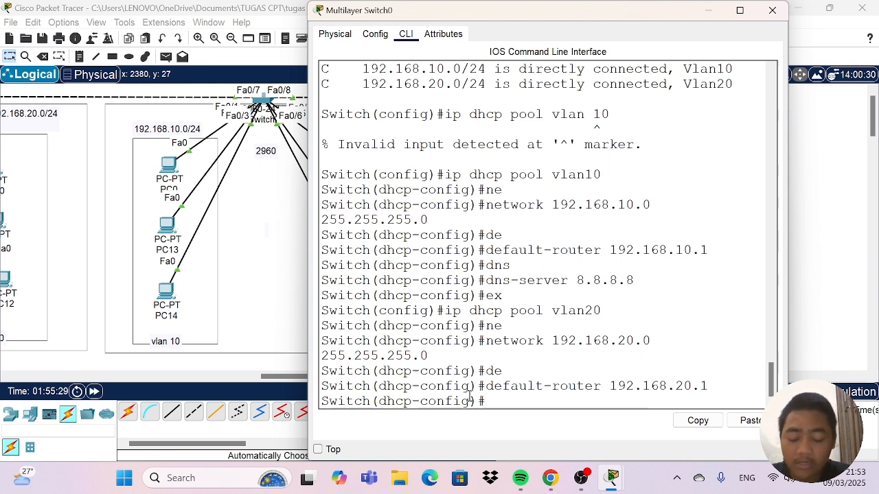
Set the vlan20 pool's DNS server to 8.8.8.8 and return to global configuration mode.
text(d)
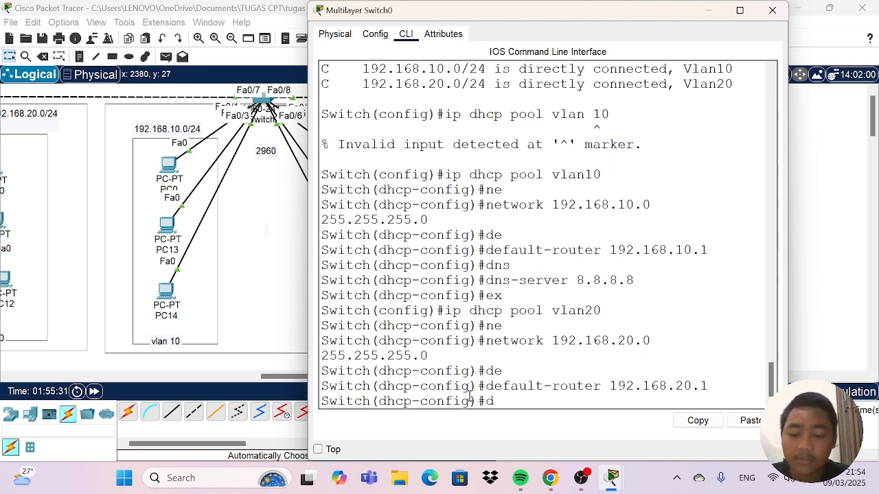
text(ns)
key(Tab)
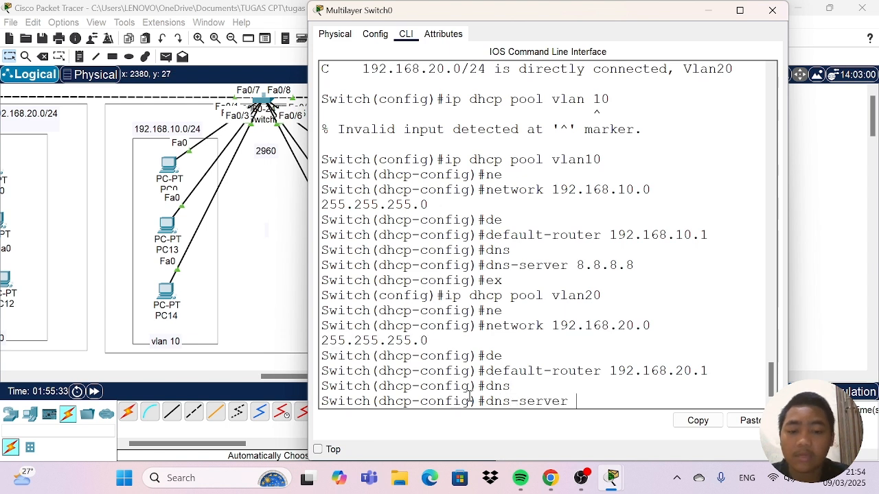
text(8.8)
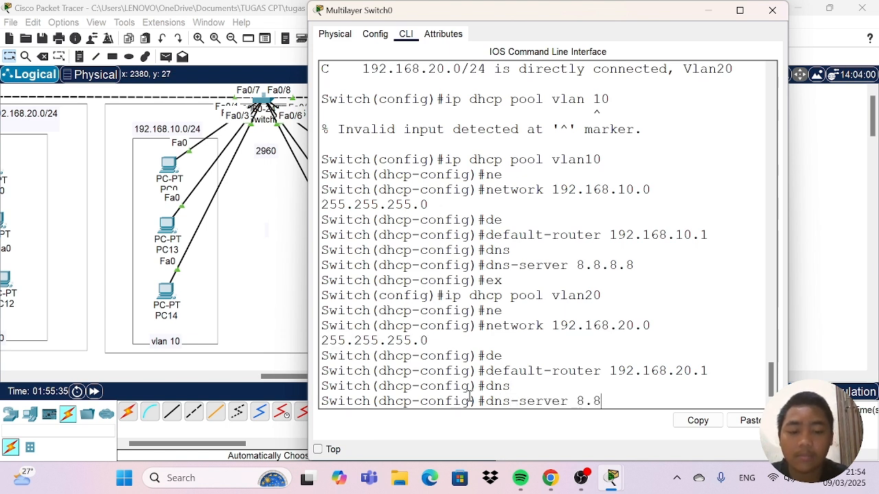
text(.8.8)
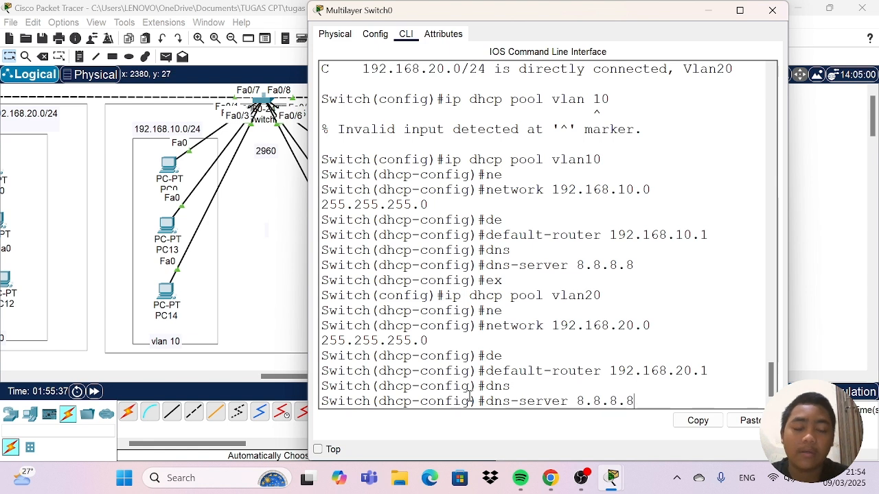
key(Return)
text(ex)
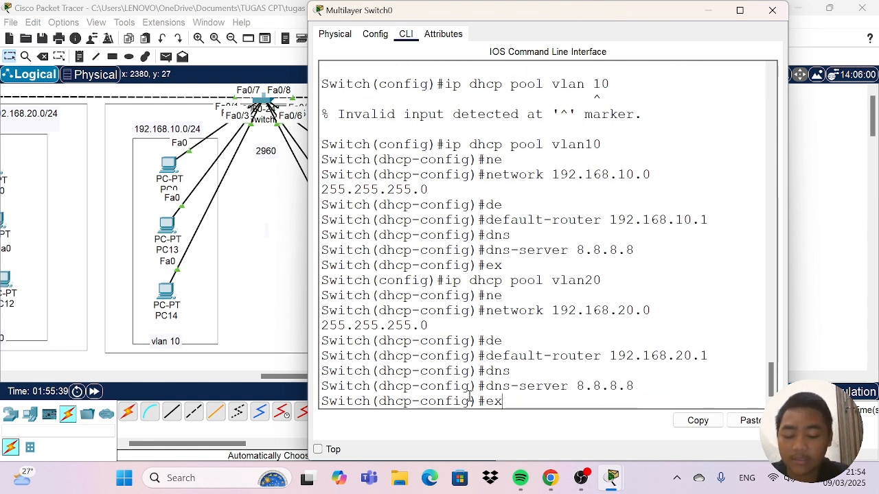
key(Return)
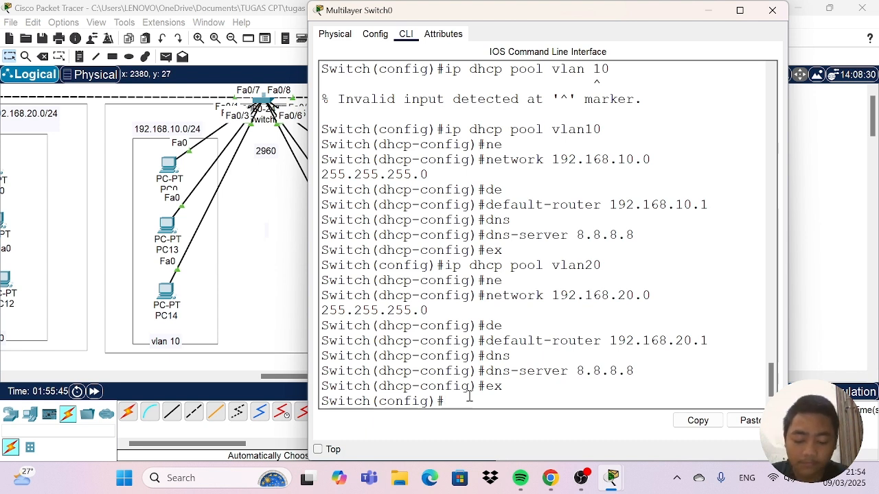
Try to create a DHCP pool for VLAN 1 with "ip dhcp vlan1".
text(ip)
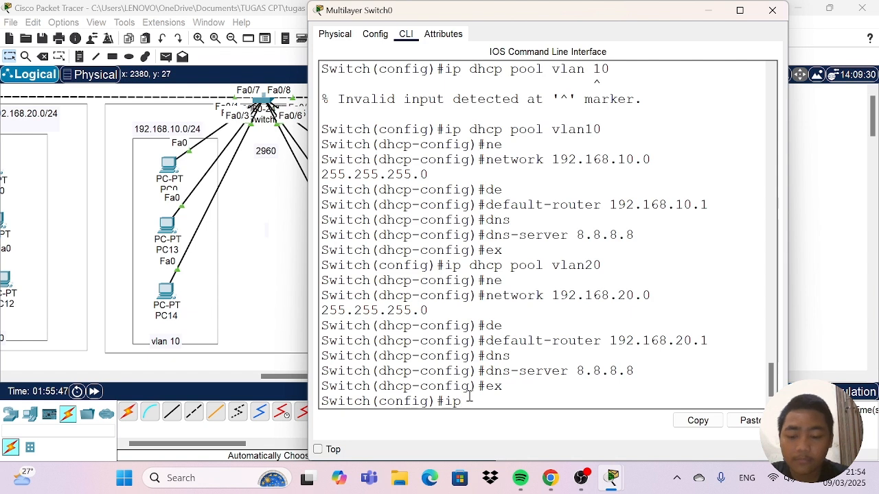
text( dhcp vlan1)
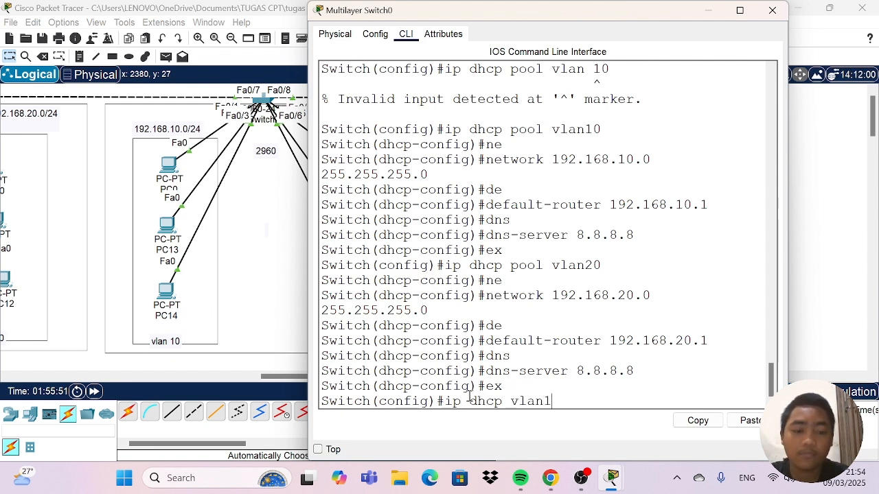
key(Return)
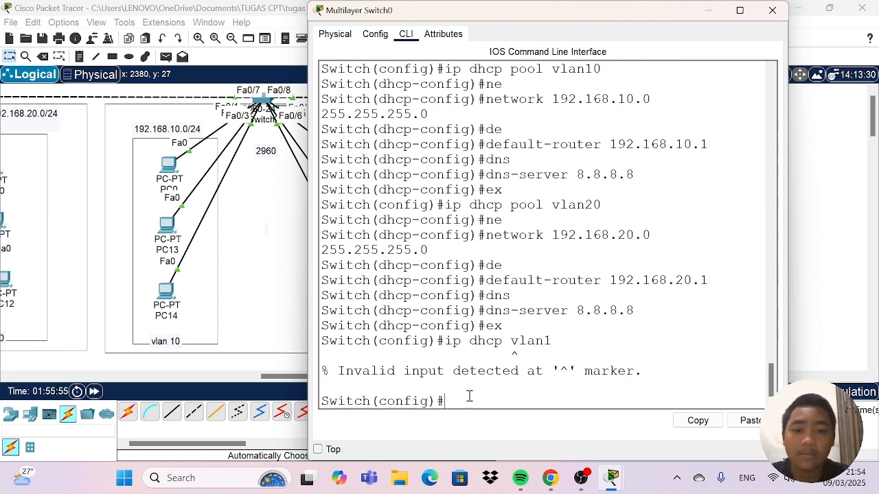
Create a third DHCP pool named vlan1 with "ip dhcp pool vlan1".
text(ip)
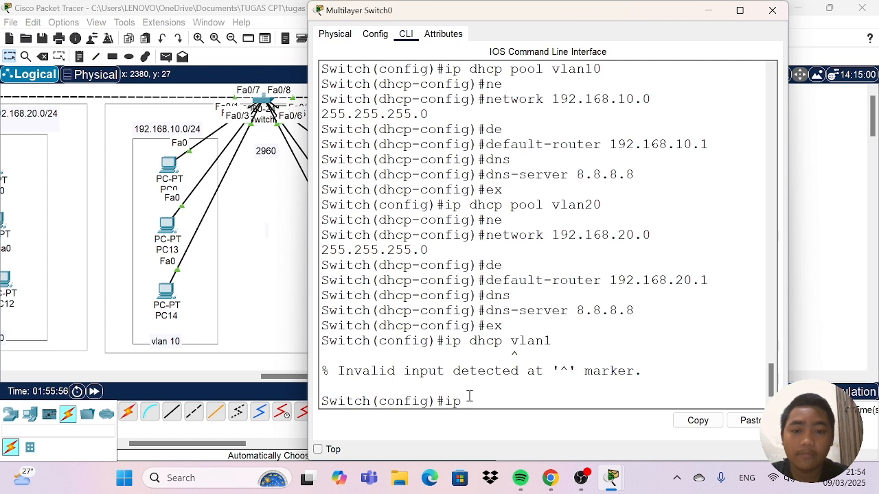
text( dhc)
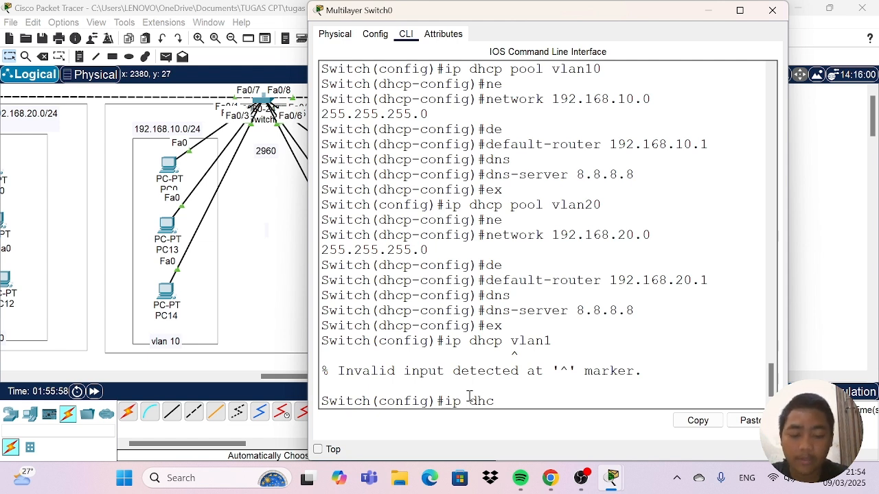
text(p)
text( p)
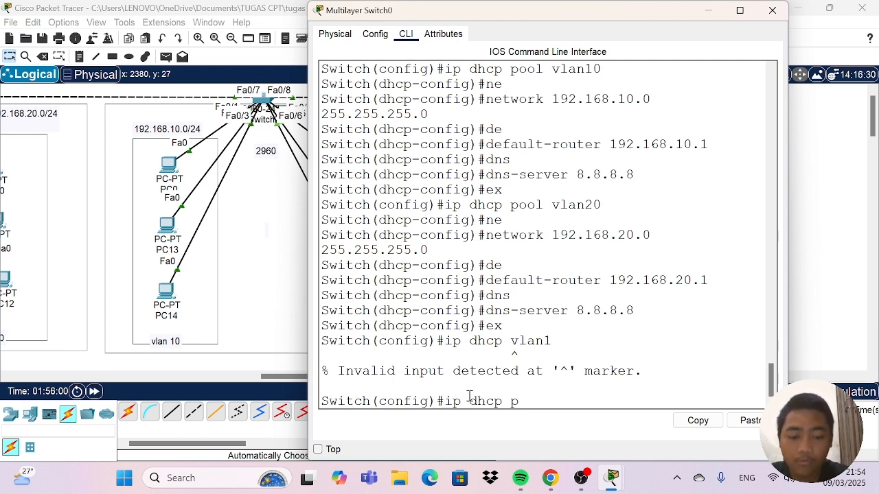
text(ool)
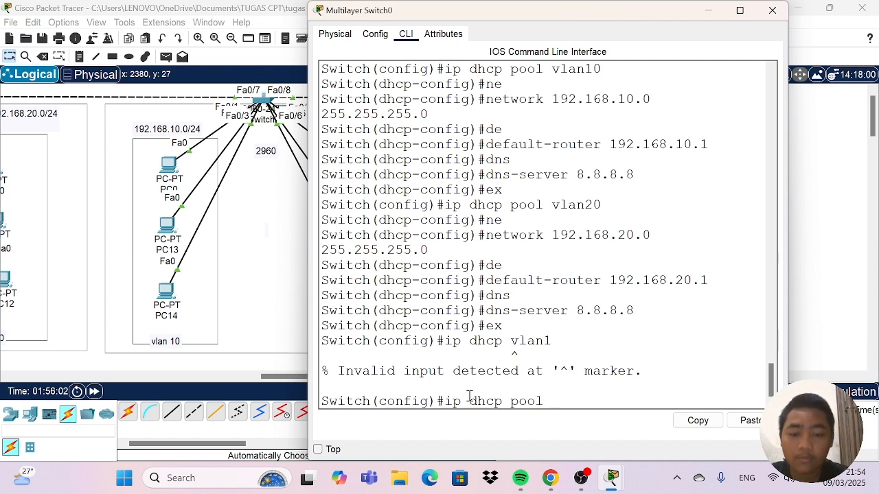
text( vlan)
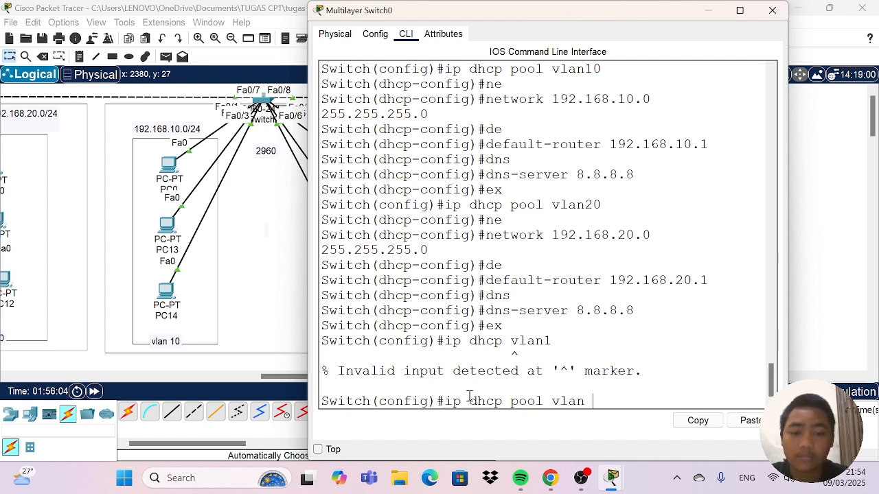
text( 1)
key(BackSpace)
key(BackSpace)
text(1)
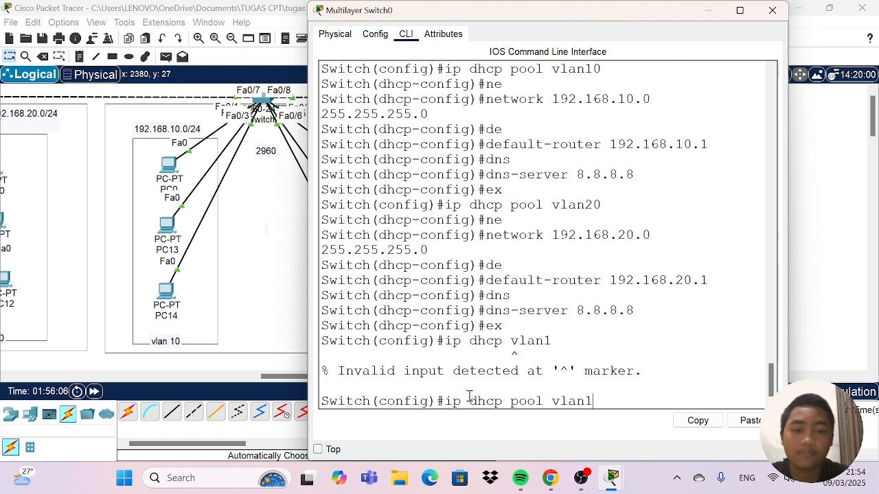
key(Return)
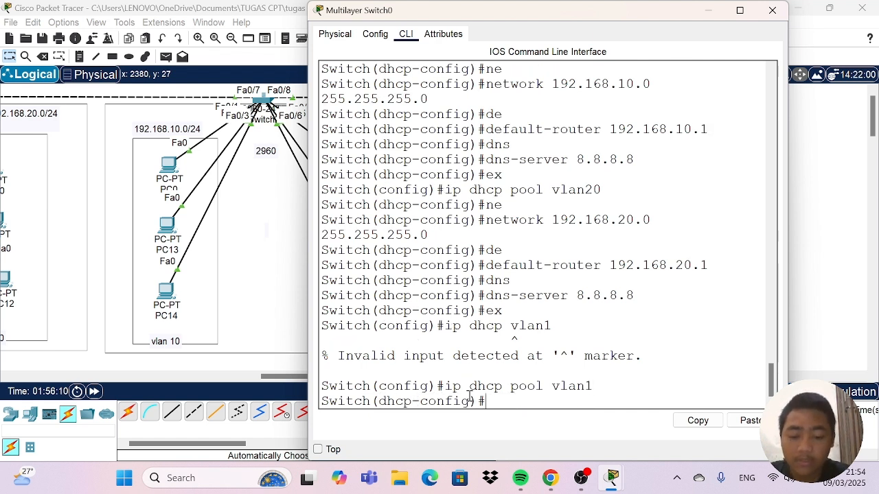
Set the vlan1 DHCP pool's network to 192.168.1.0 with subnet mask 255.255.255.0.
text(ne)
key(Tab)
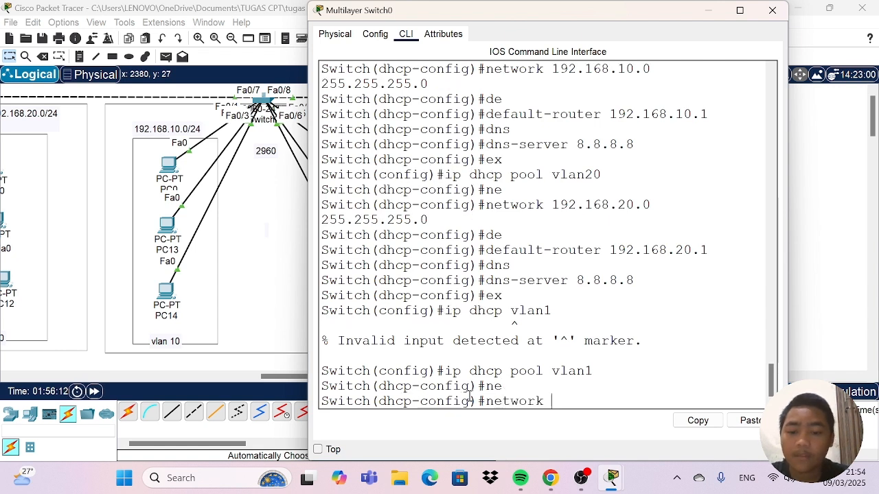
text(192.16)
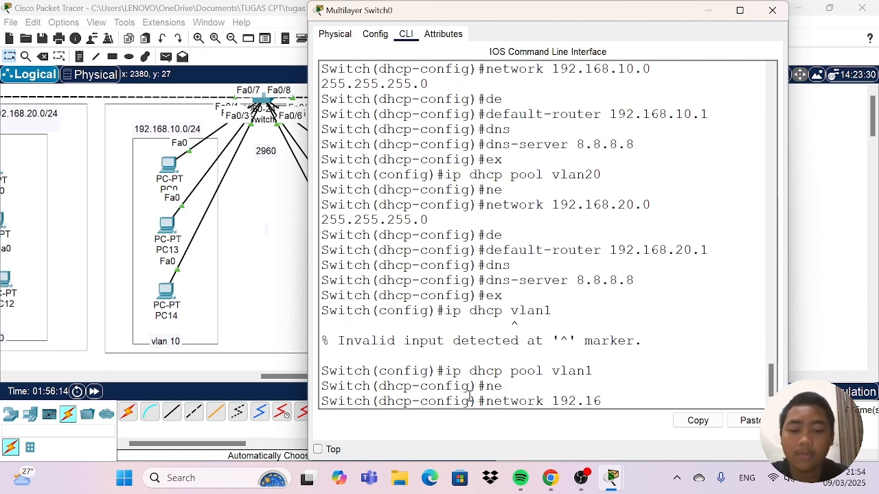
text(8.)
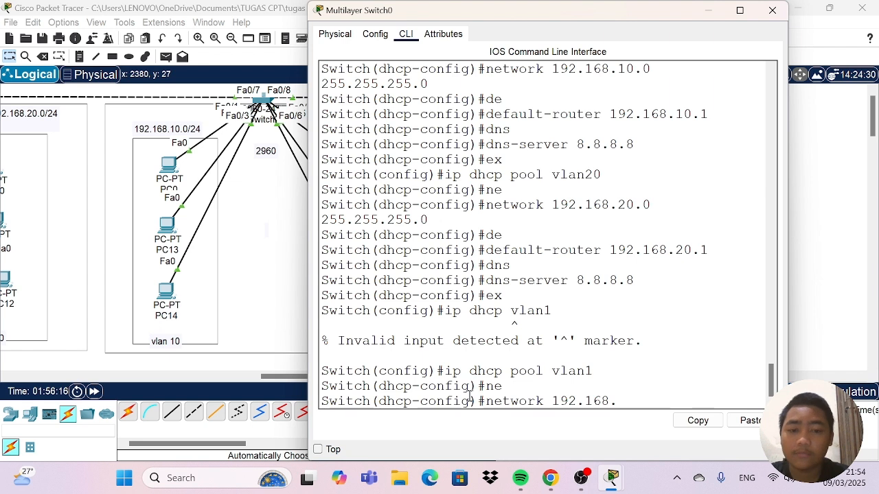
text(1.1)
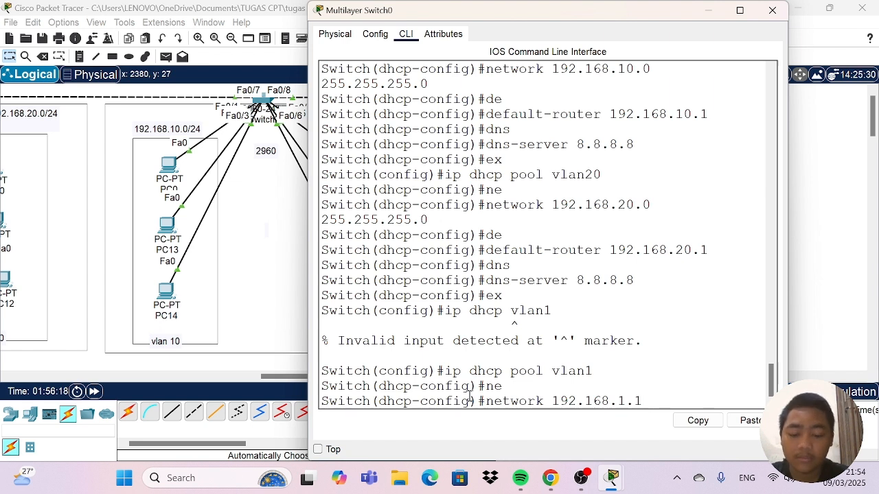
key(BackSpace)
key(BackSpace)
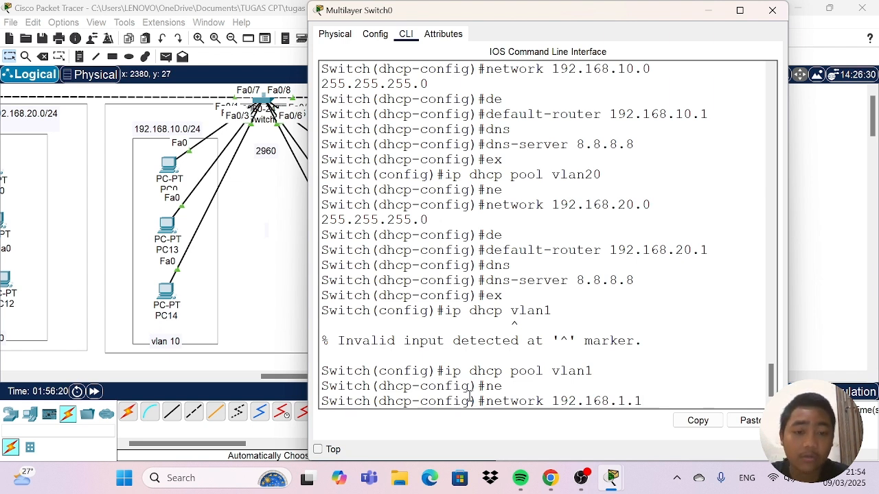
text(0)
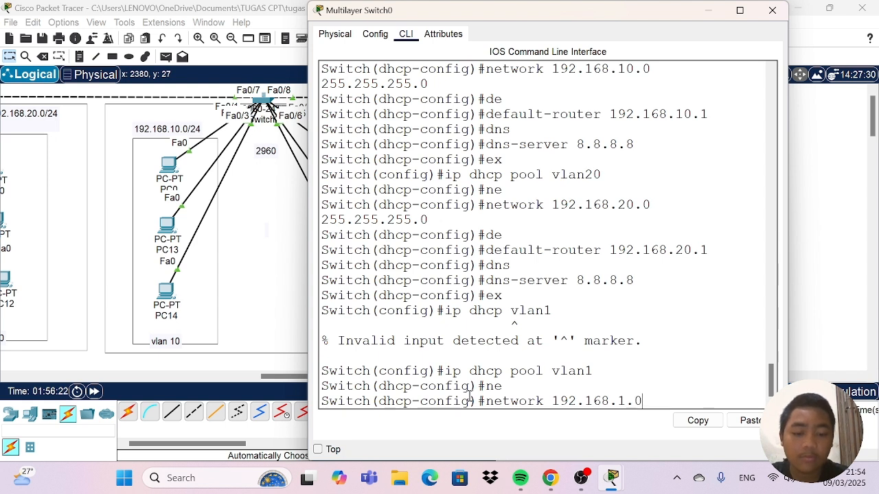
text(.)
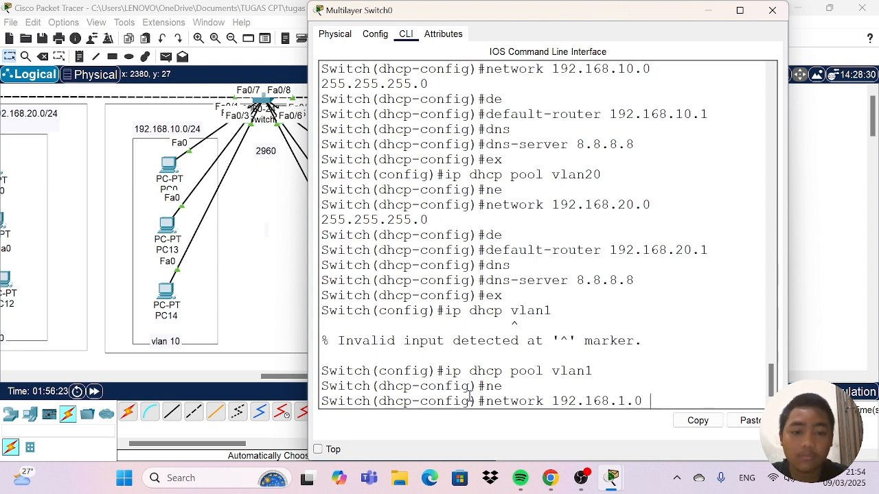
text( 255)
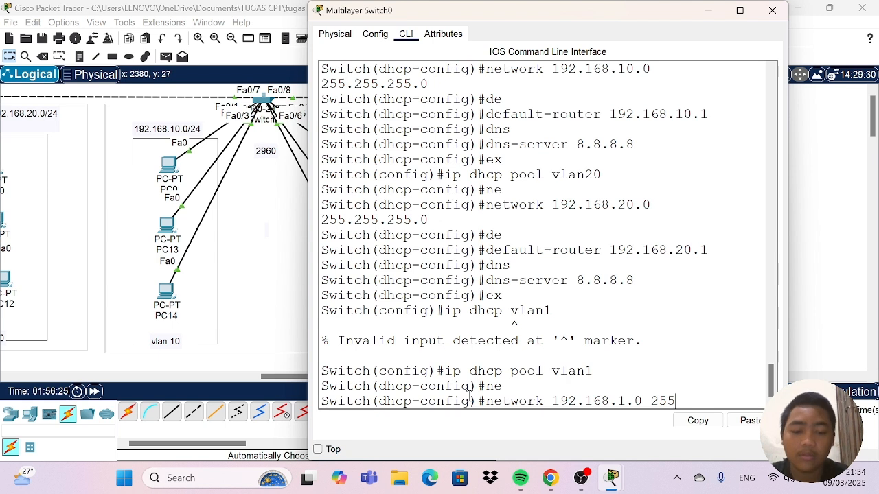
text(.255.)
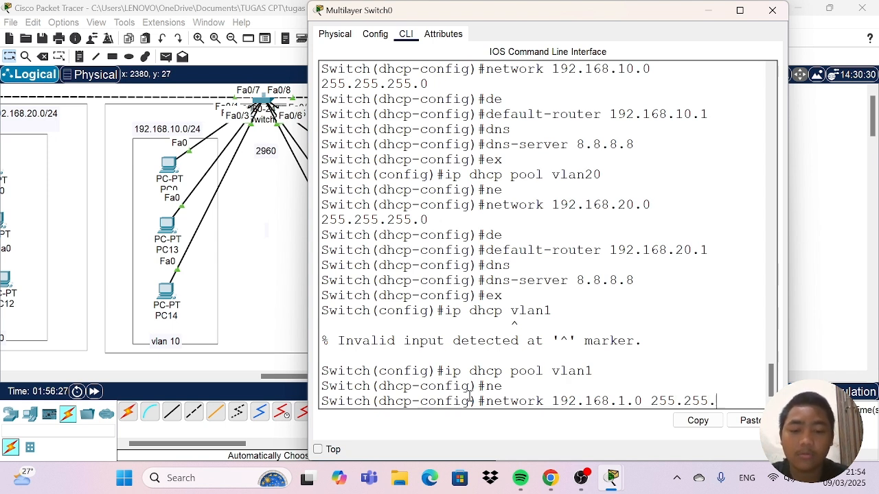
text(255.0)
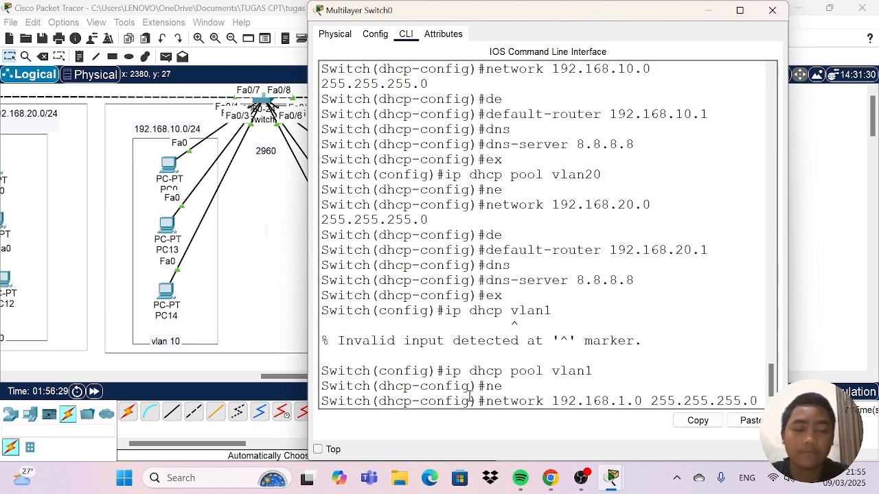
key(Return)
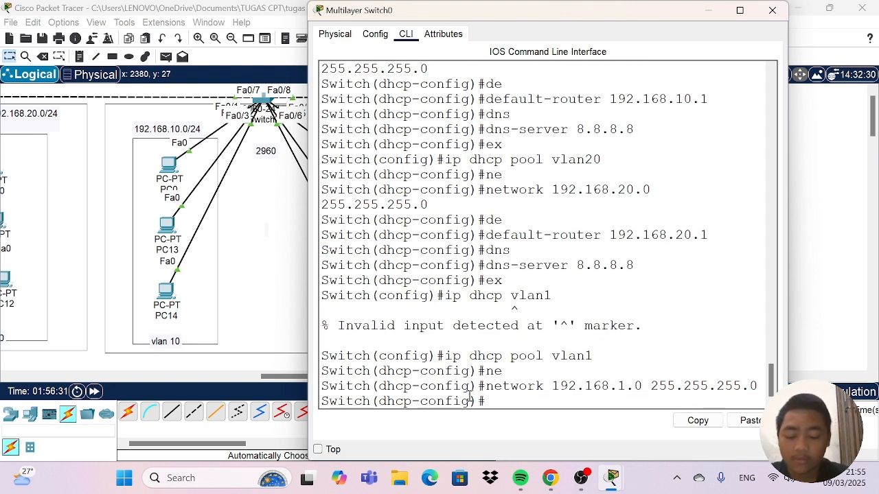
Set the vlan1 DHCP pool's default router to 192.168.1.1.
text(de)
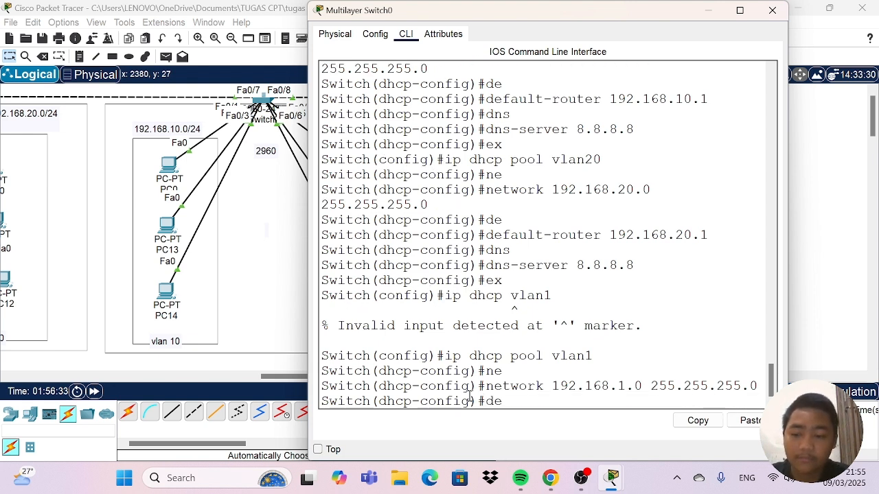
key(Tab)
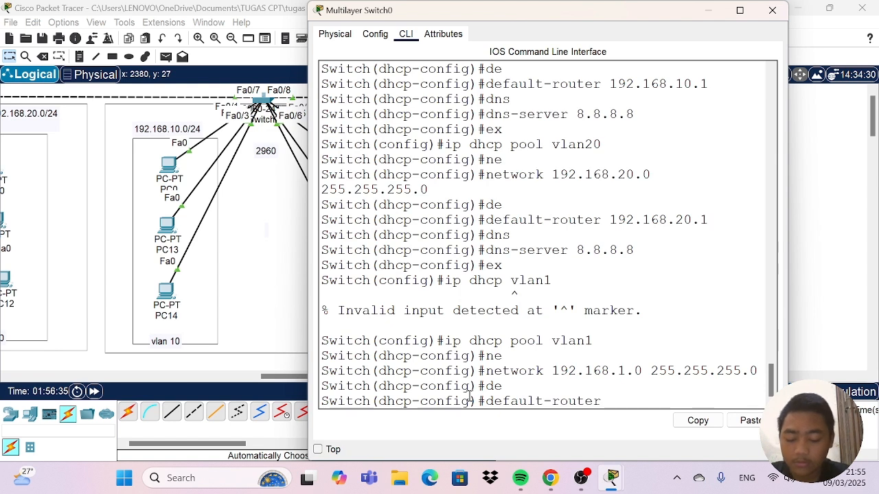
text(192)
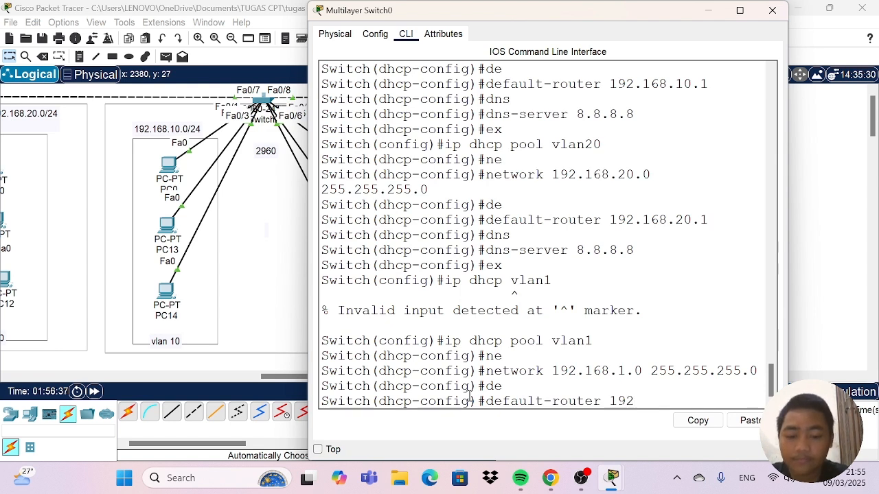
text(.168)
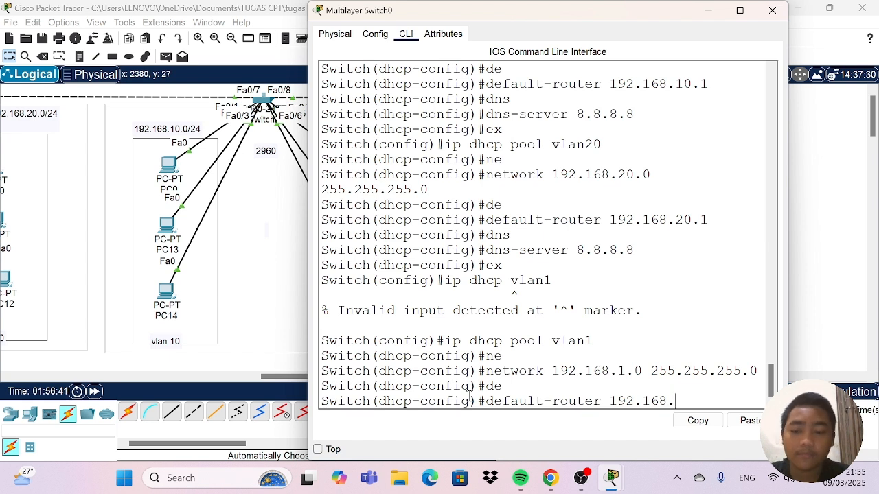
text(.1.)
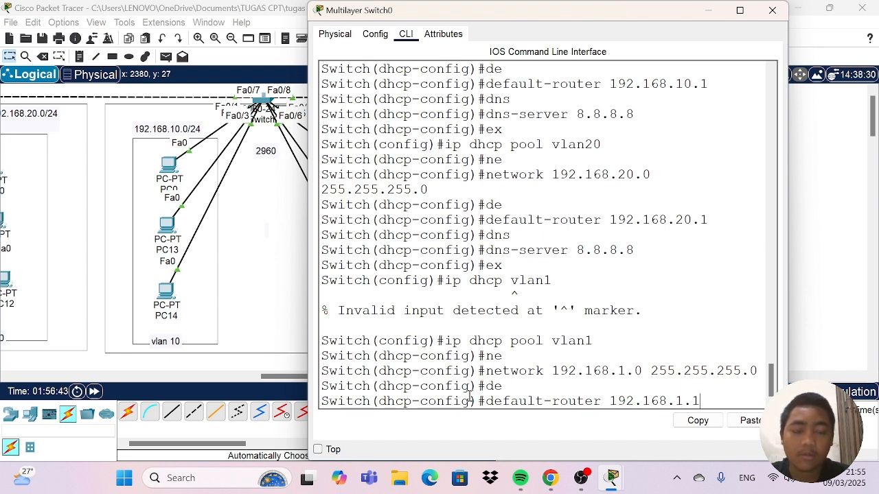
text(1)
key(Return)
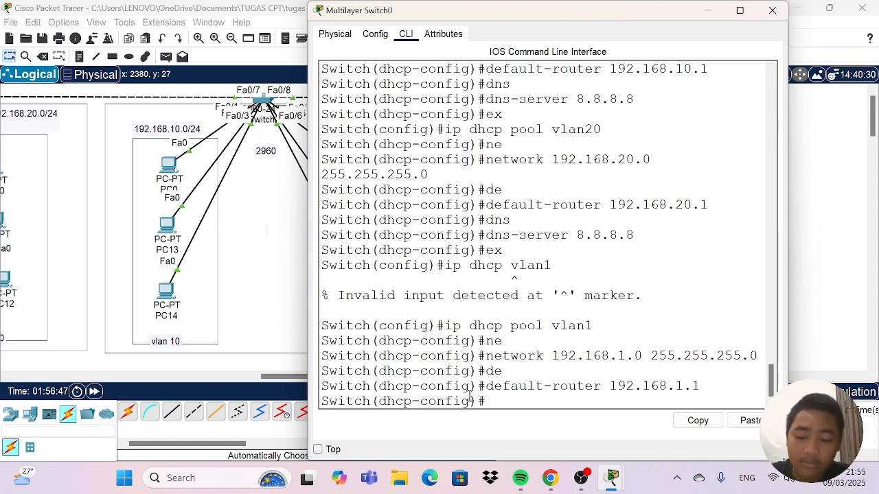
Set the vlan1 pool's DNS server to 8.8.8.8, then review the multilayer switch's pool configuration and close its window.
text(dn)
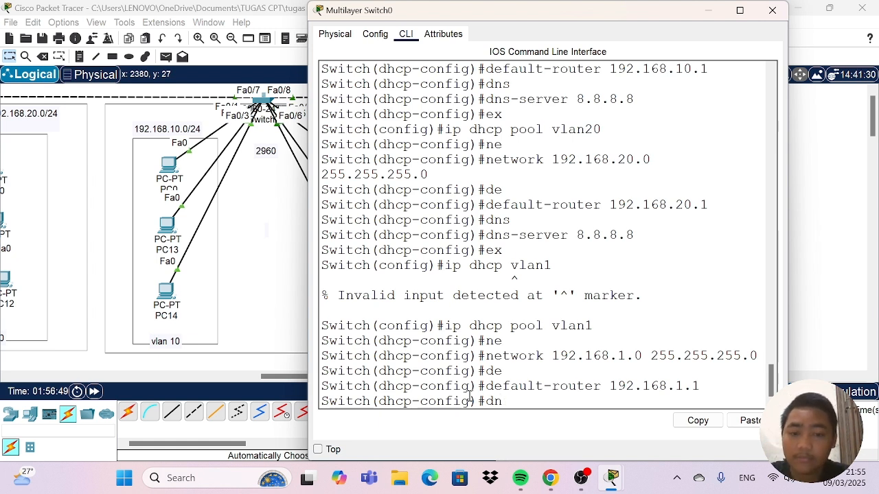
text(s)
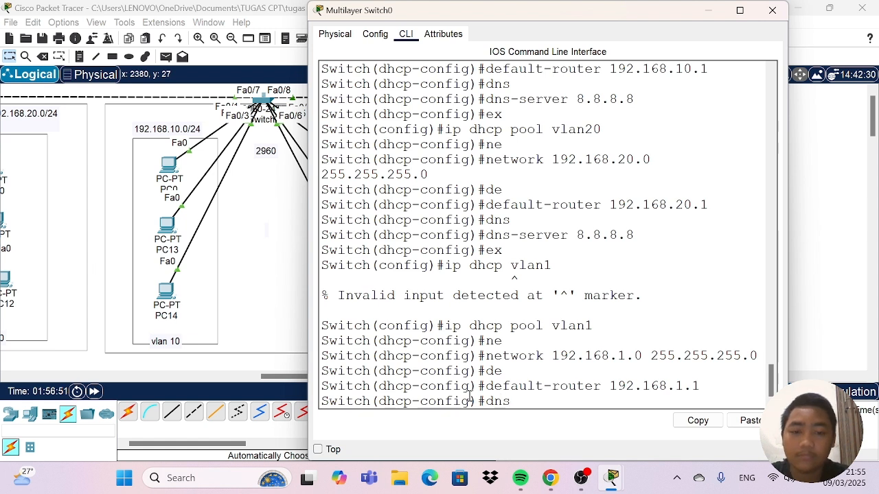
key(Tab)
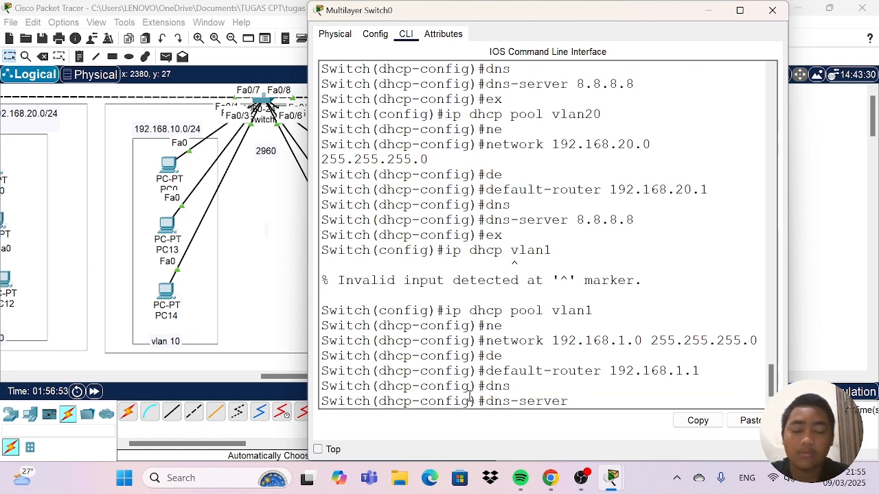
text(8.)
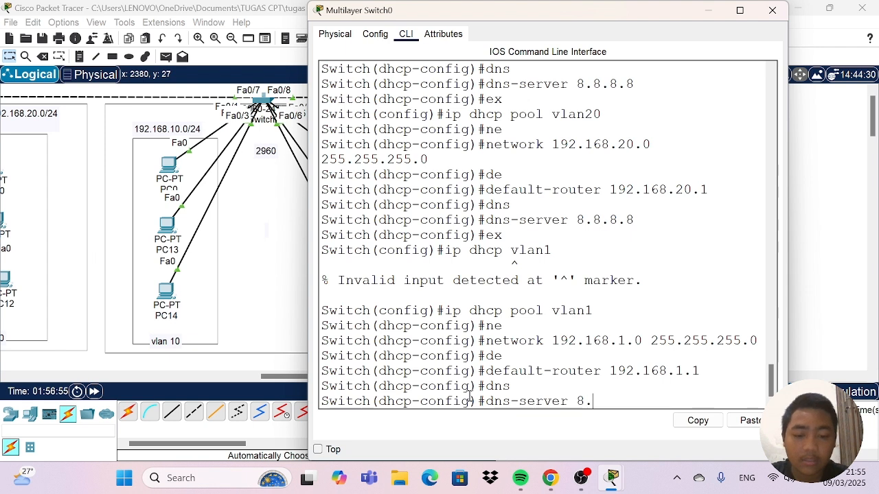
text(8.8.8)
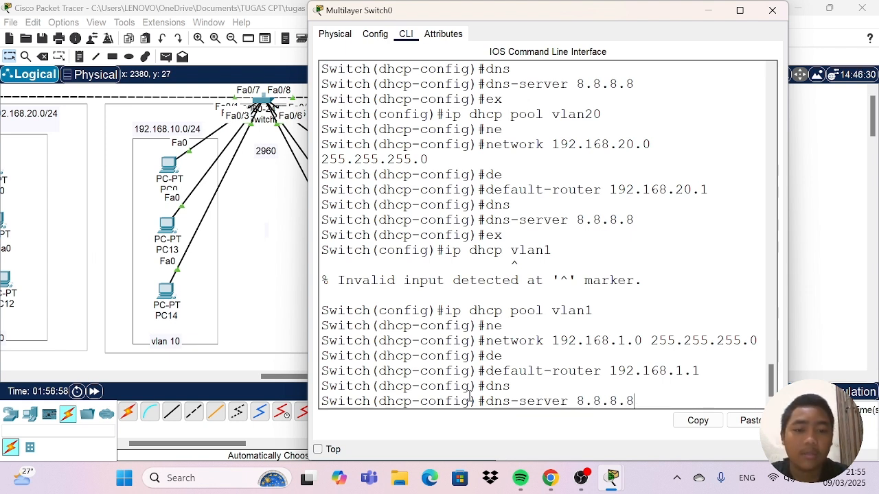
key(Return)
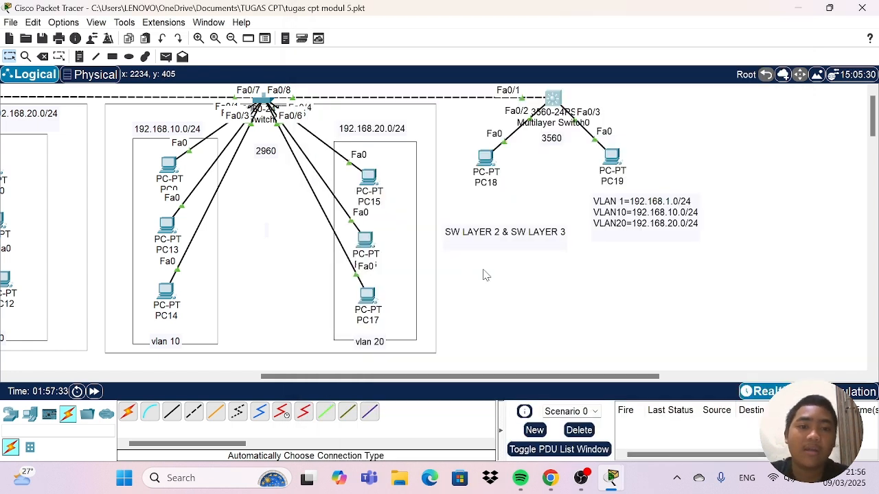
click(554, 98)
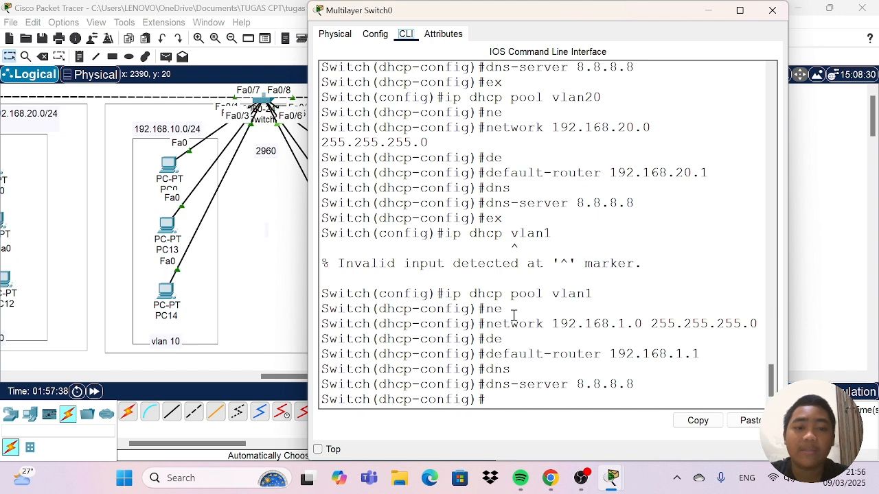
click(770, 12)
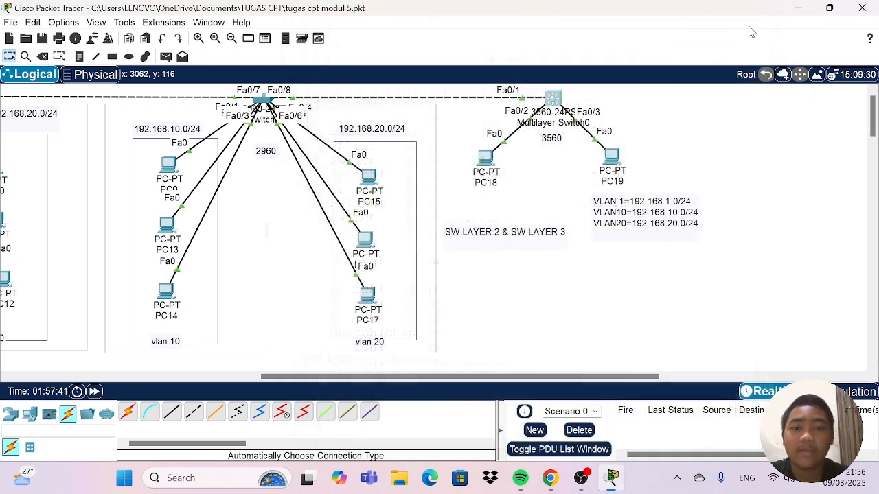
Switch PC18's IPv4 configuration from static to DHCP and close its window.
click(487, 162)
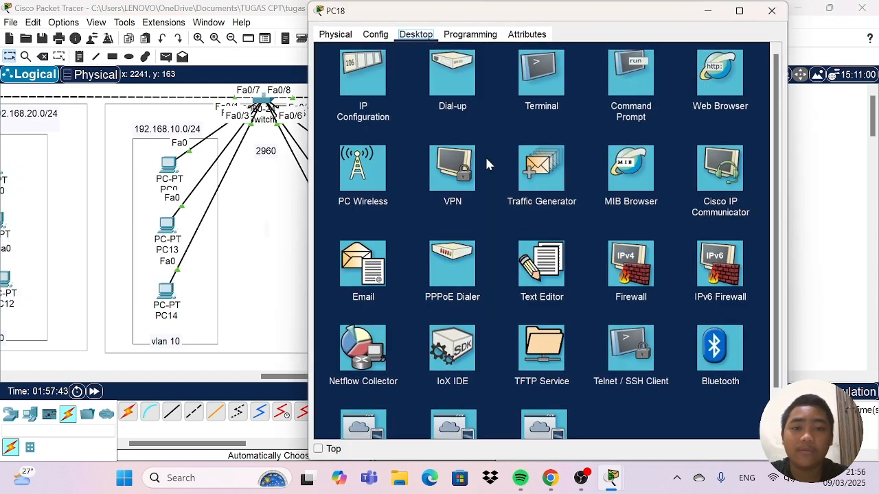
click(370, 86)
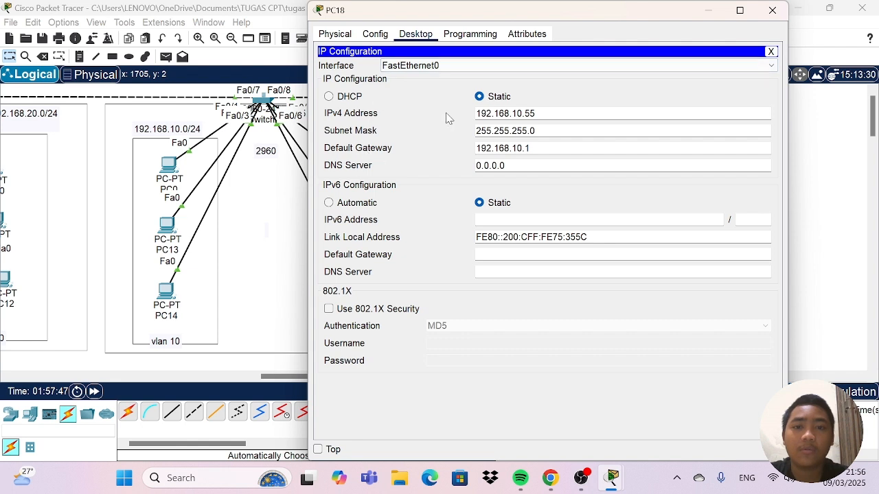
click(329, 97)
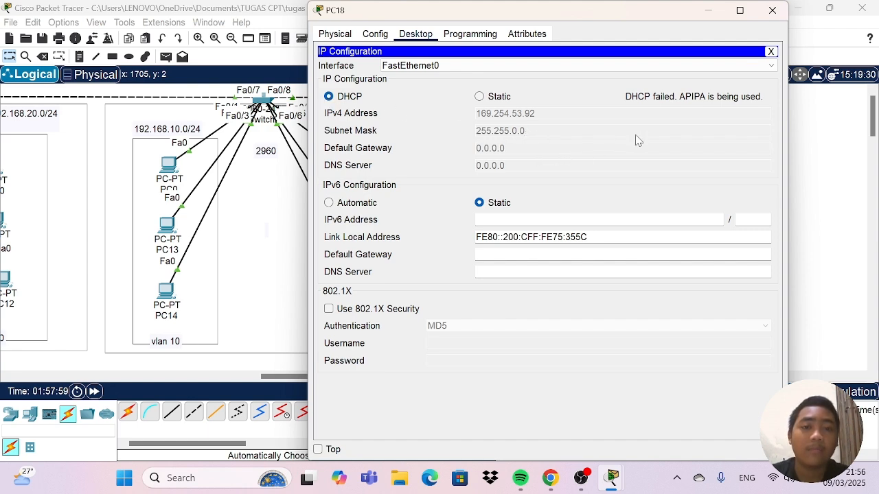
click(772, 10)
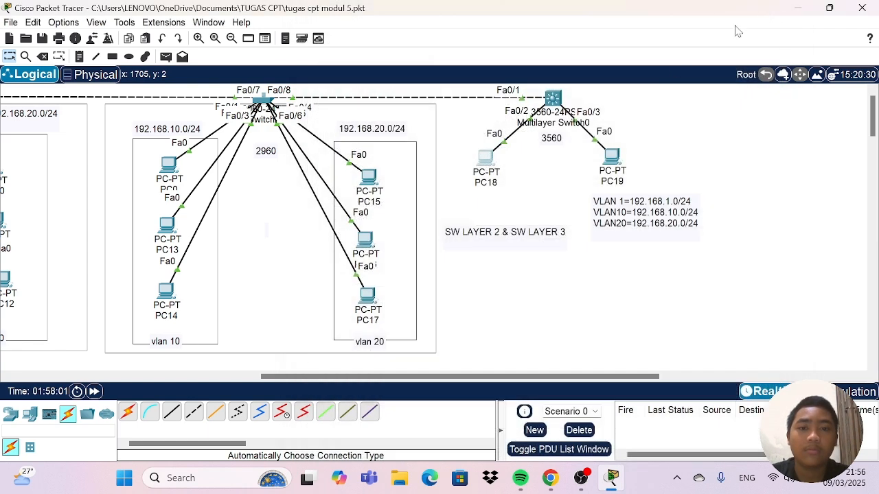
Reopen PC18's IP configuration to check the address obtained through DHCP, and close its window.
click(529, 169)
click(485, 162)
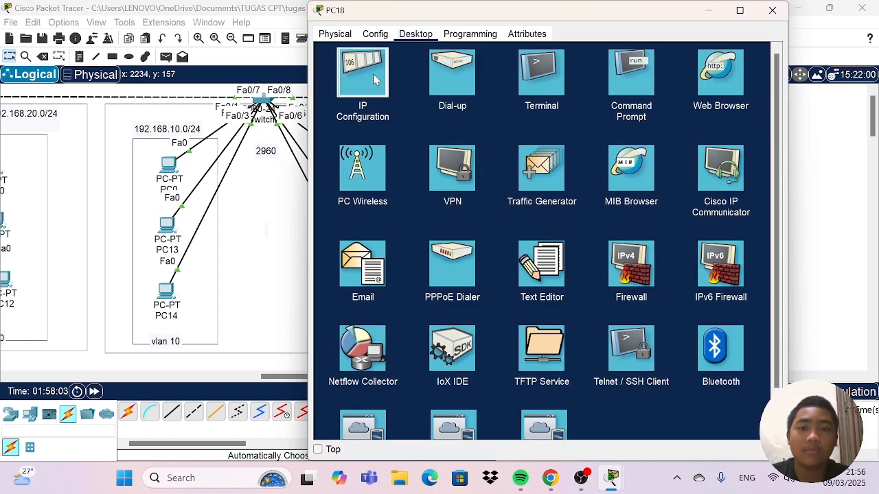
click(372, 74)
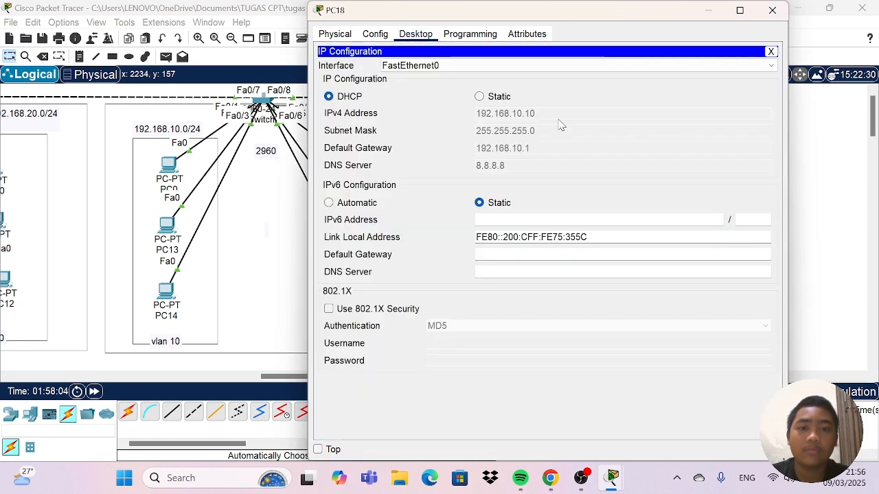
click(773, 10)
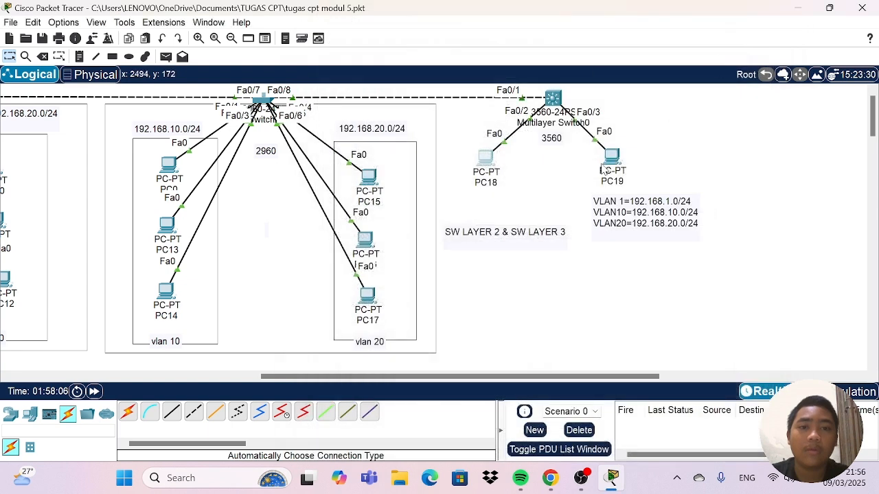
Switch PC19's IPv4 configuration from static to DHCP.
click(611, 156)
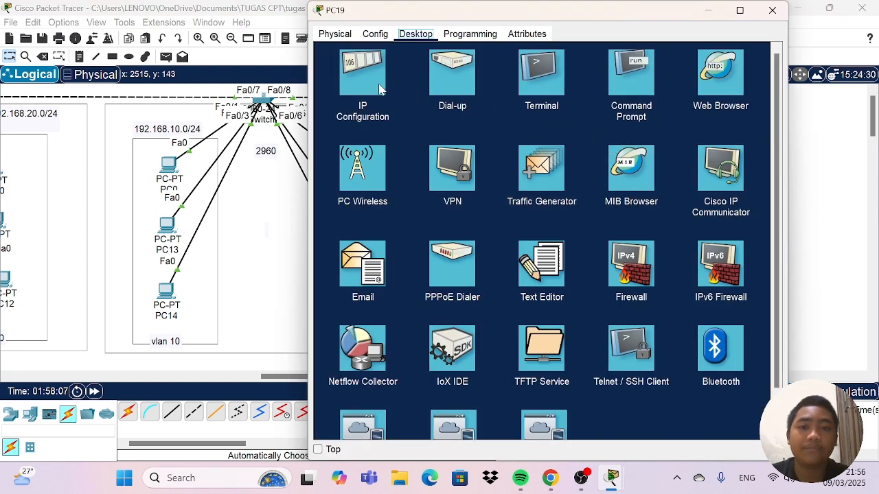
click(372, 72)
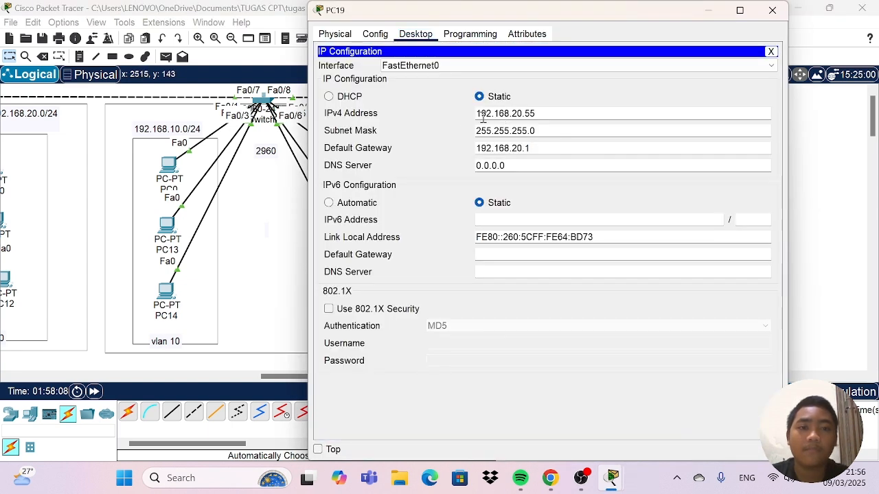
click(329, 97)
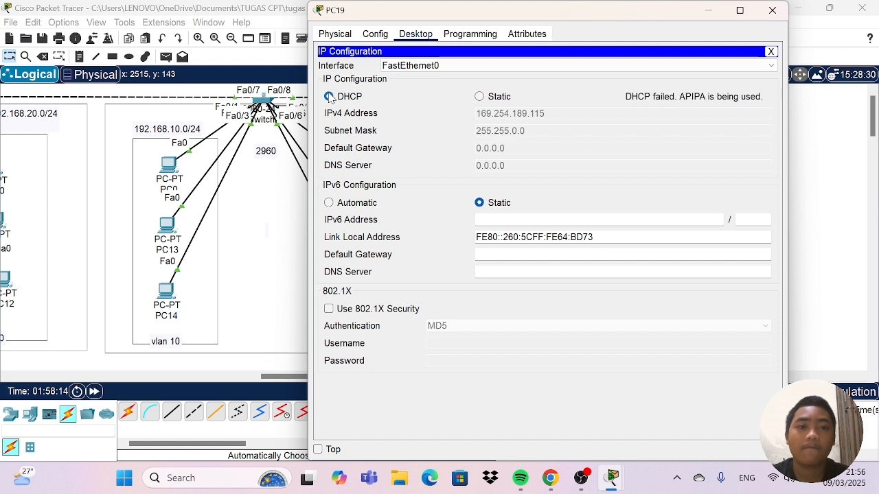
Reselect DHCP for PC19's IPv4 configuration and close its window.
click(329, 97)
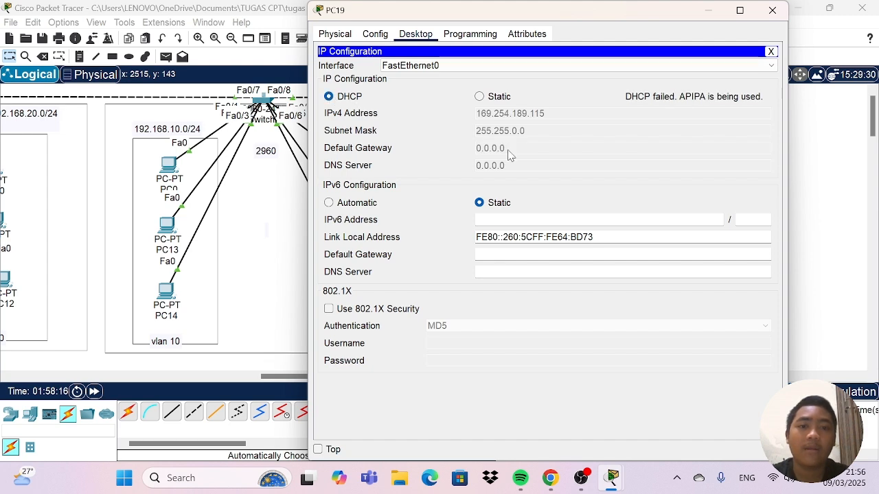
click(772, 10)
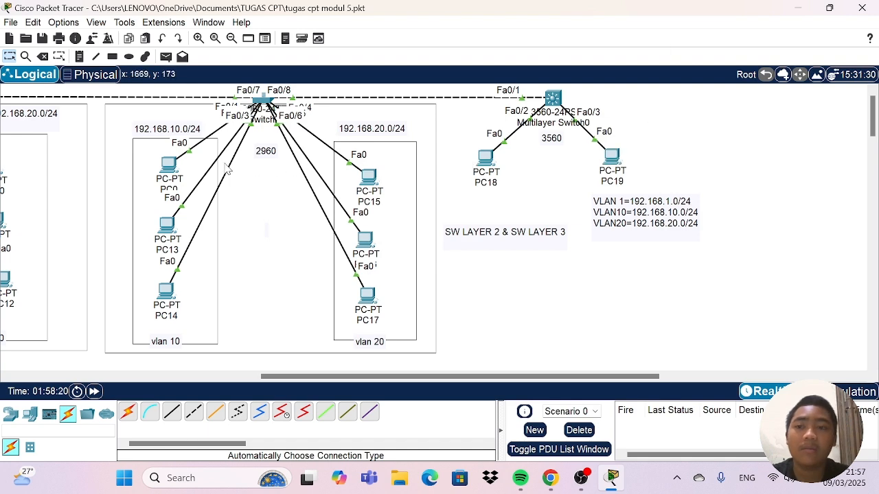
Switch PC0's IPv4 configuration in VLAN 10 from static to DHCP and close its window.
click(171, 167)
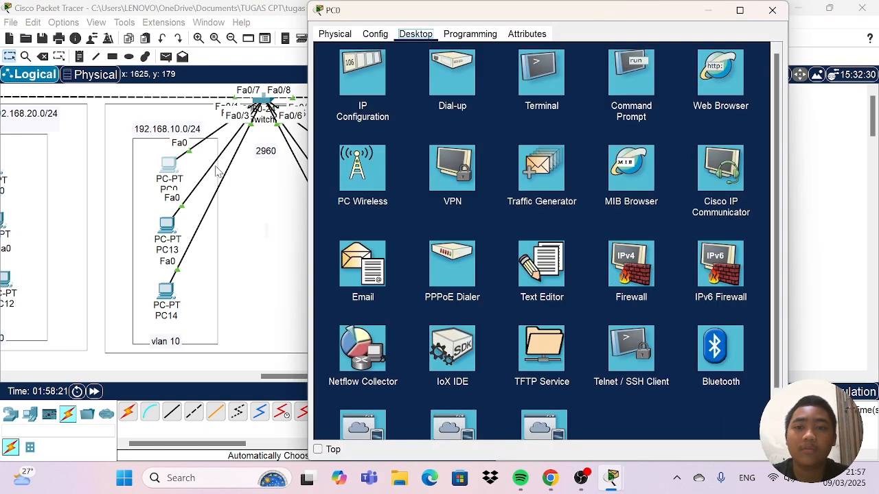
click(361, 80)
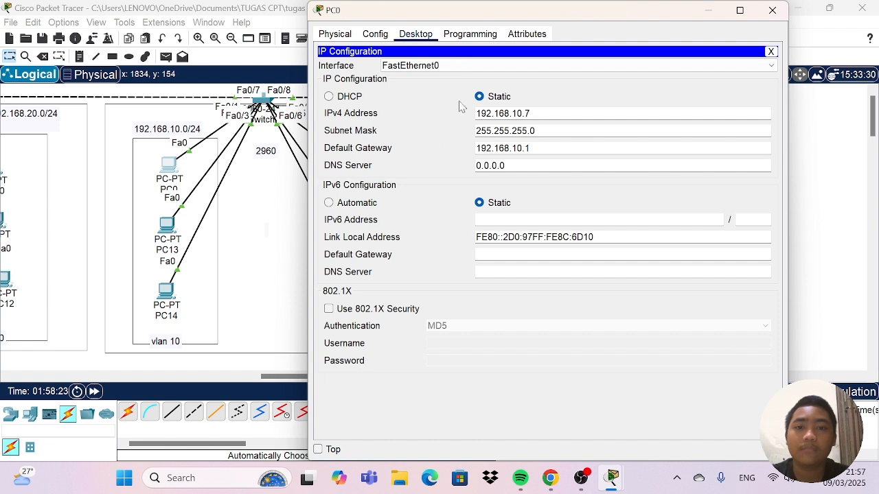
click(328, 97)
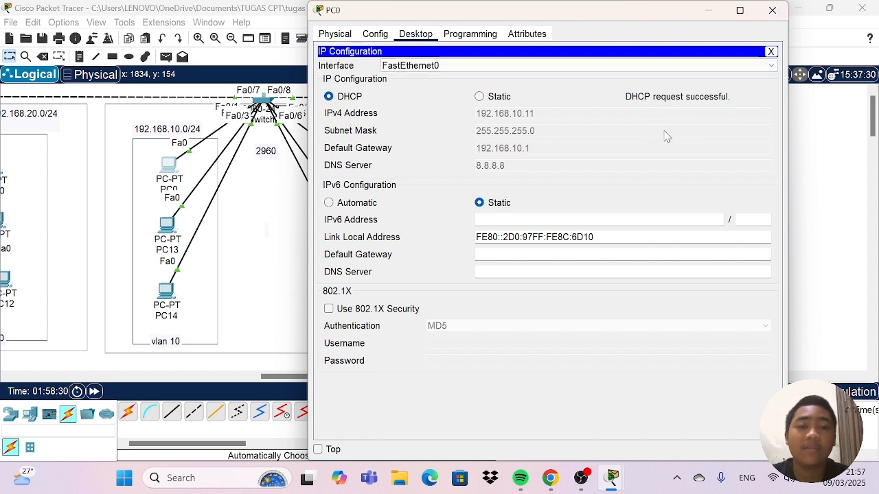
click(770, 10)
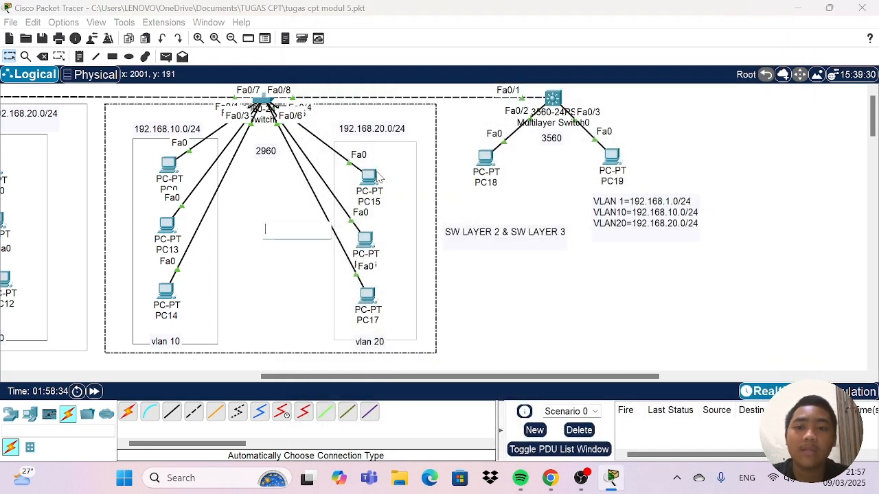
Switch PC15's IPv4 configuration in VLAN 20 from static to DHCP and close its window.
click(370, 177)
click(366, 82)
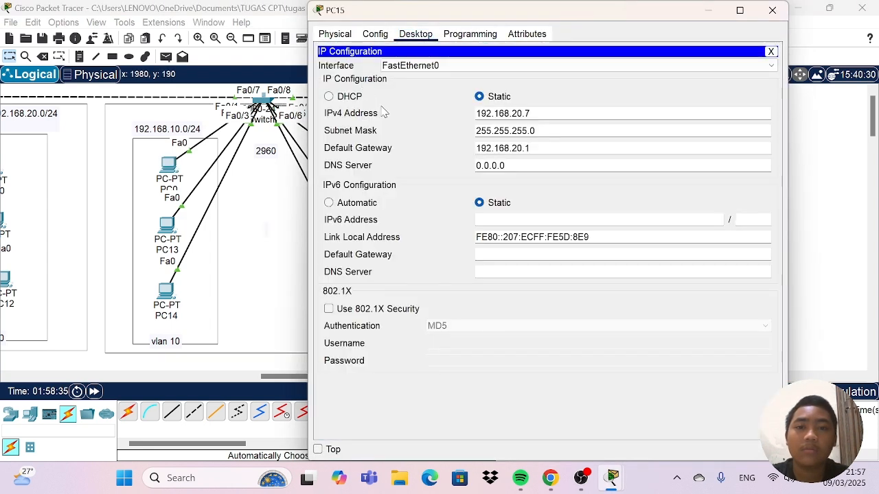
click(329, 97)
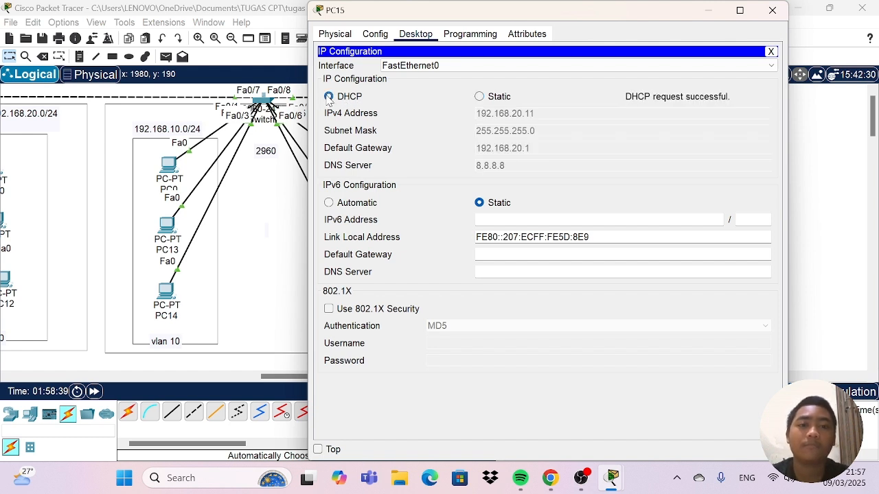
click(772, 11)
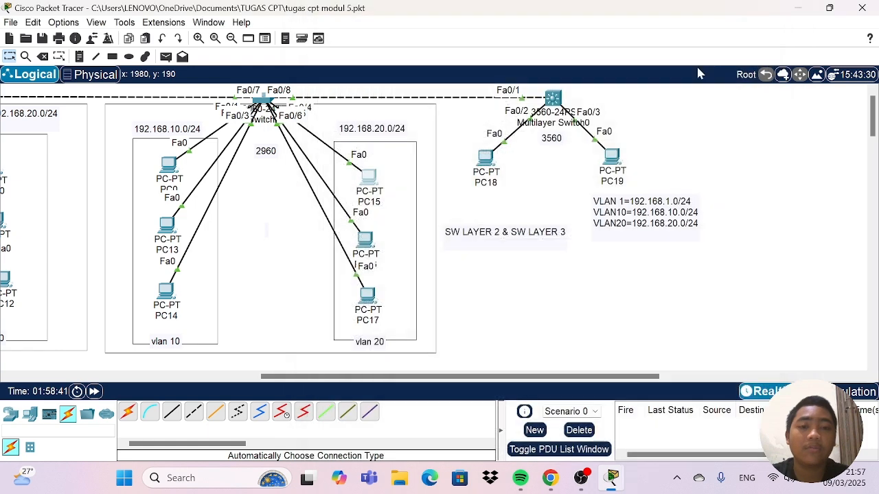
Renew PC18's DHCP address by setting its IPv4 configuration to static and back to DHCP, and close its window.
click(484, 164)
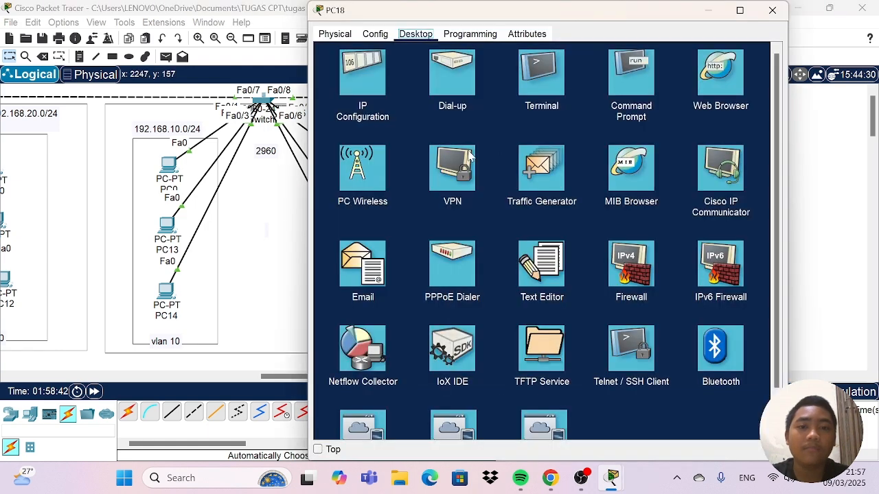
click(362, 89)
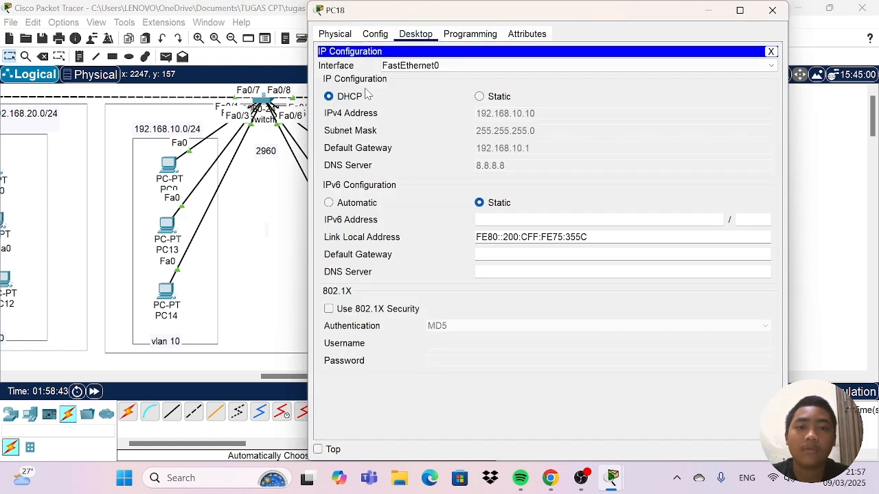
click(479, 96)
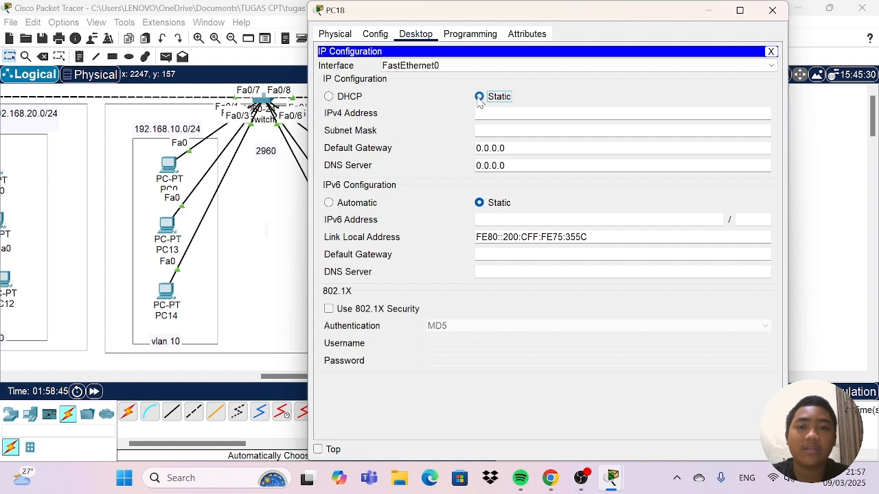
click(329, 96)
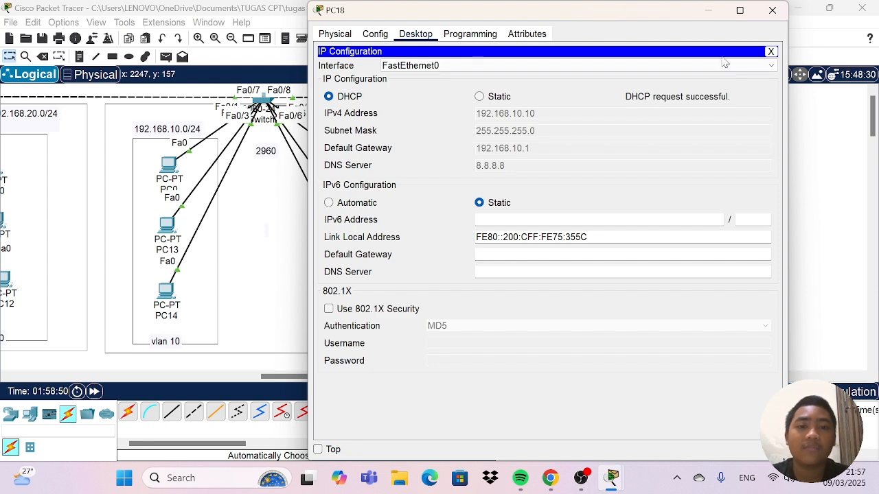
click(772, 10)
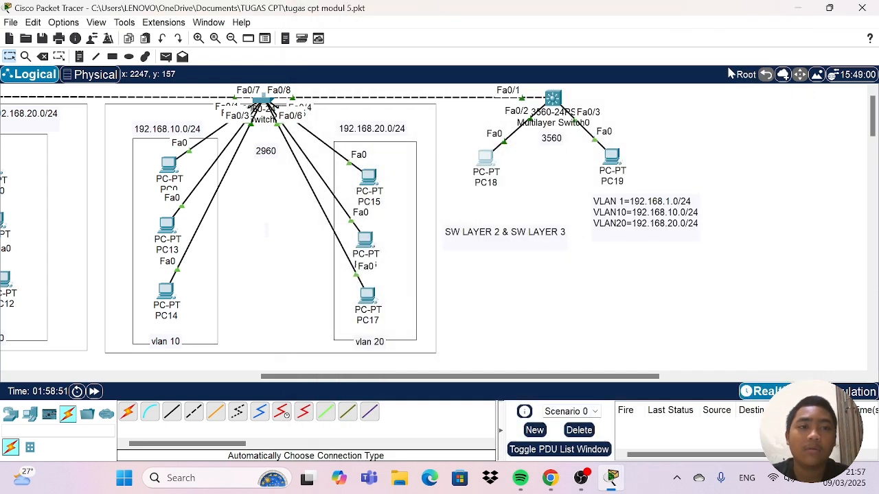
Request a new DHCP address on PC19 by setting its IPv4 configuration to static and back to DHCP.
click(611, 158)
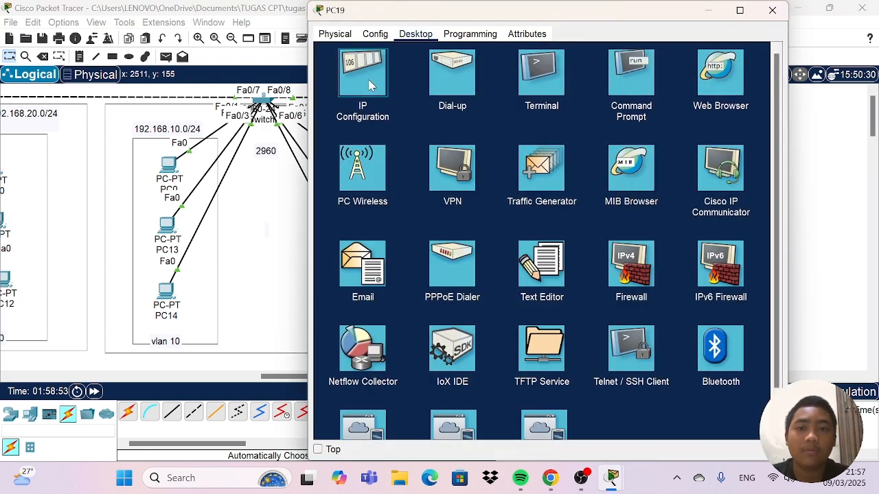
click(363, 75)
click(479, 96)
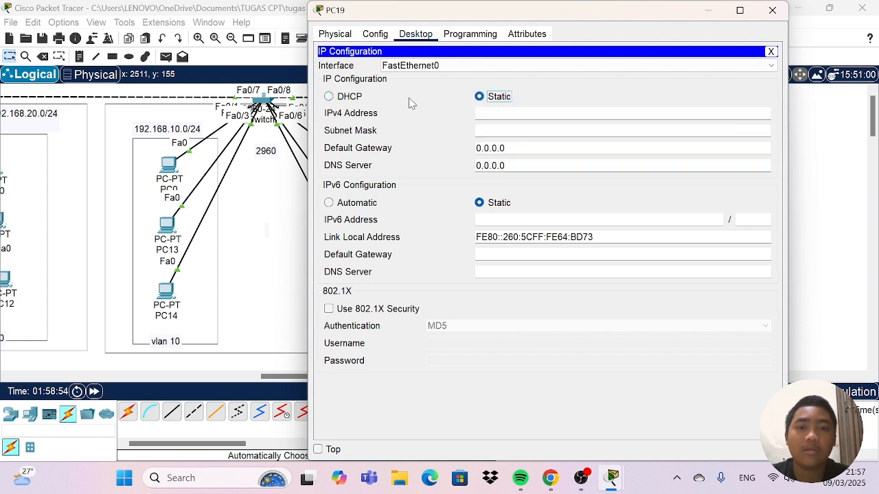
click(329, 97)
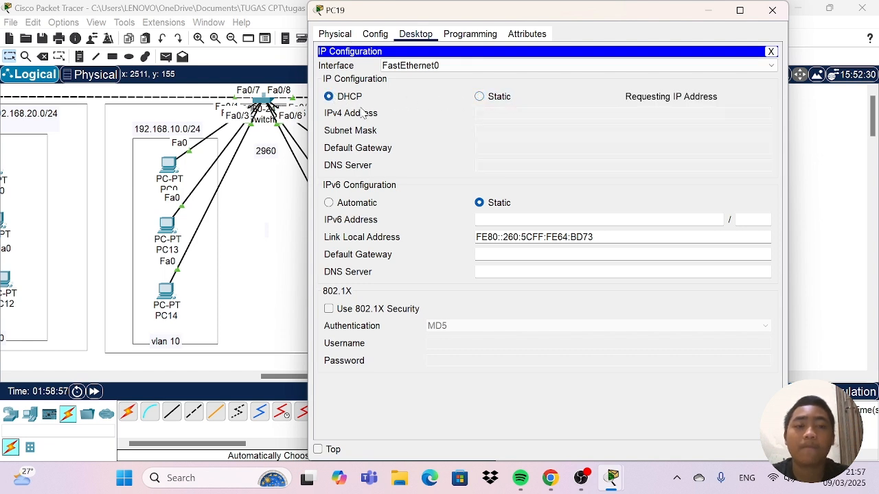
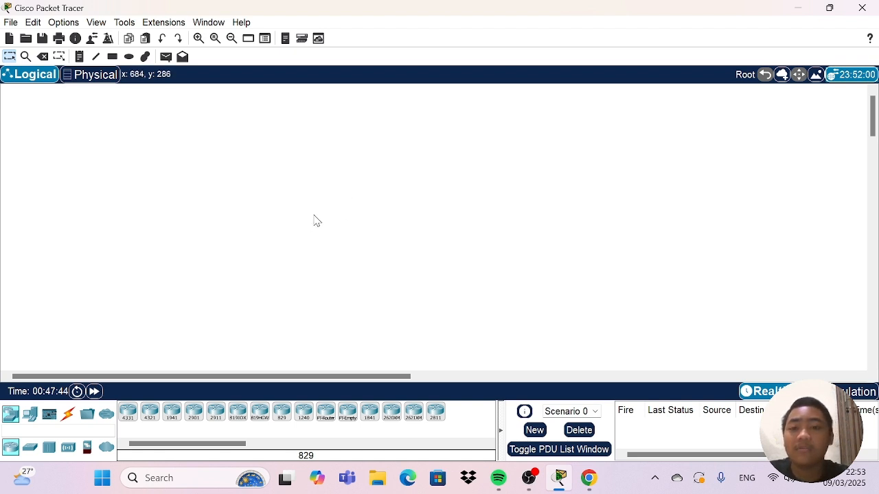
Place two 2811 routers side by side in the empty workspace.
click(435, 411)
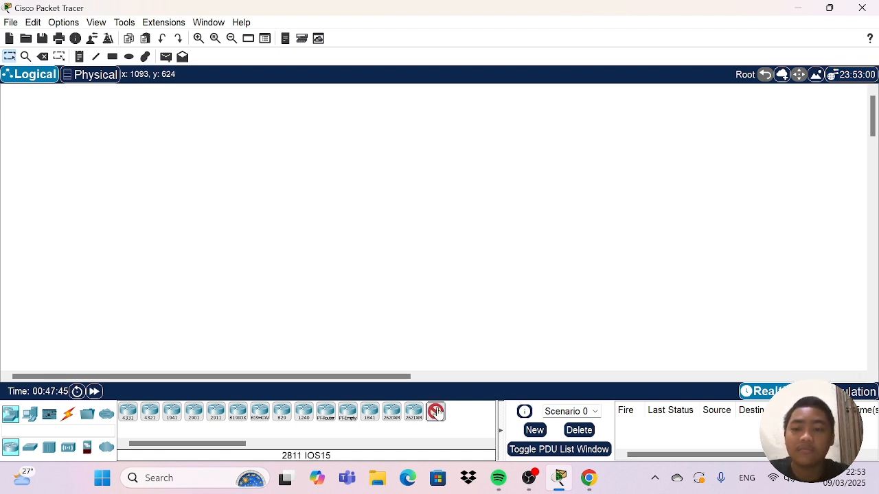
click(212, 178)
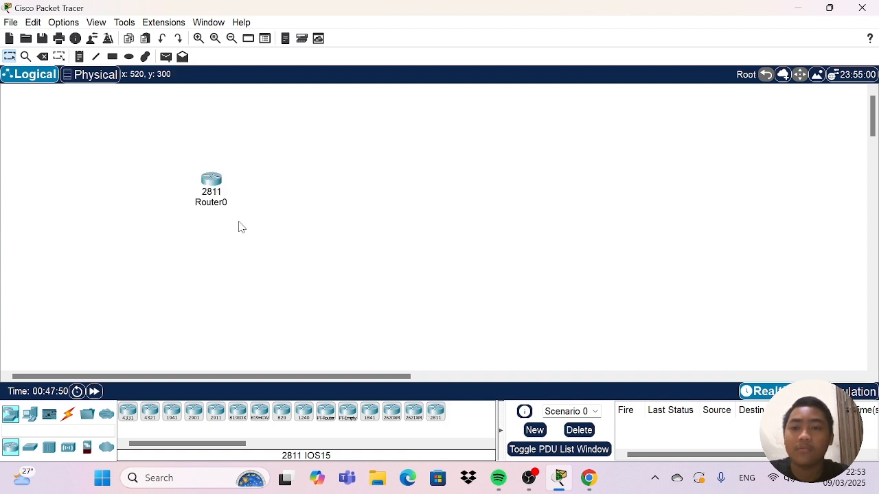
click(436, 412)
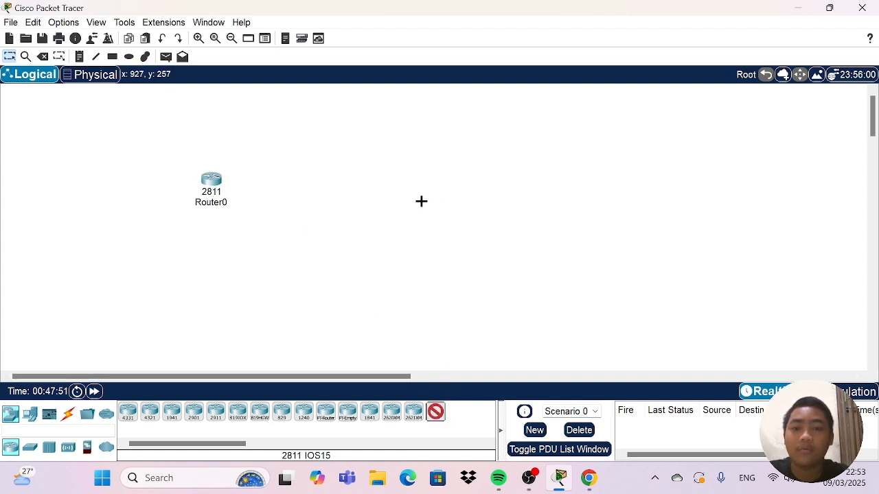
click(391, 180)
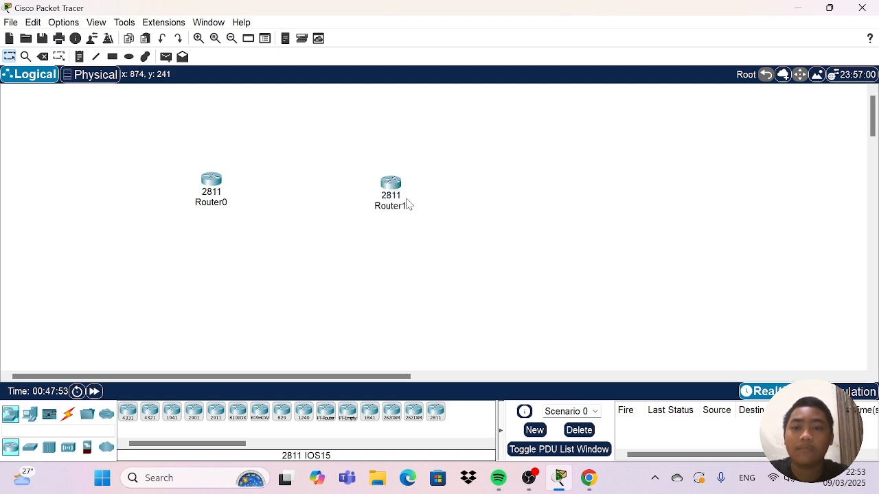
click(436, 412)
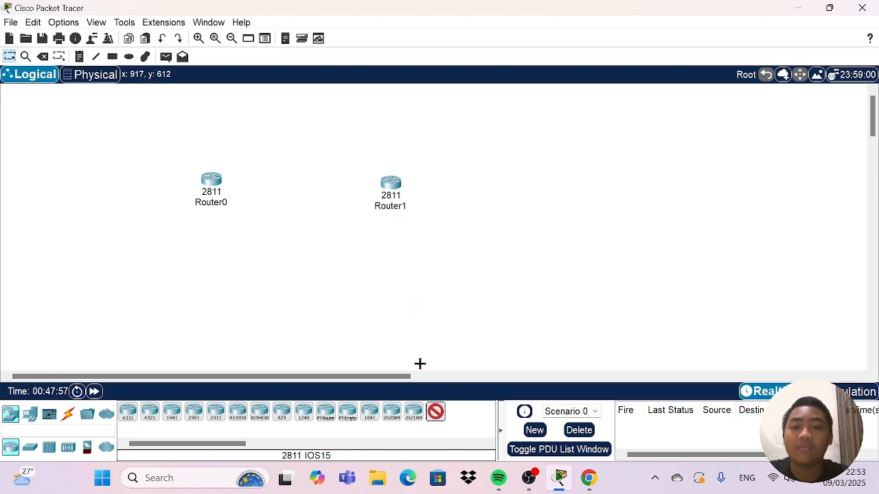
Delete Router0, keeping only the other 2811 router in the workspace.
click(30, 447)
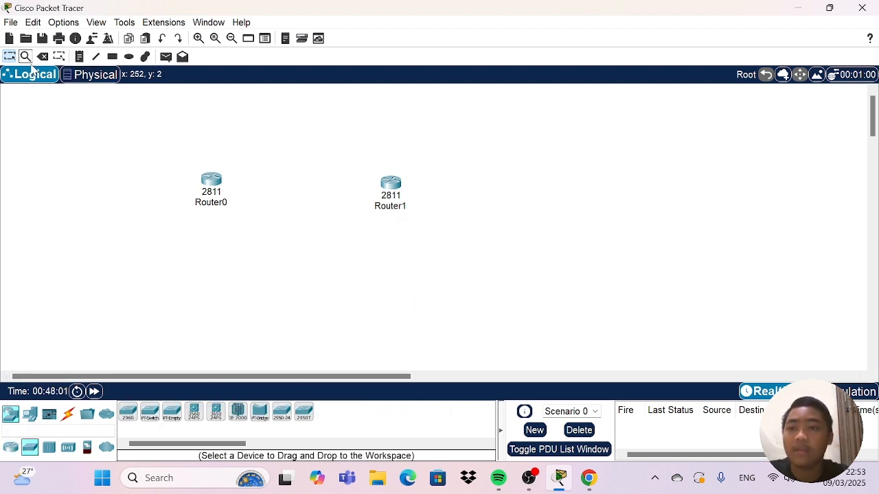
click(40, 57)
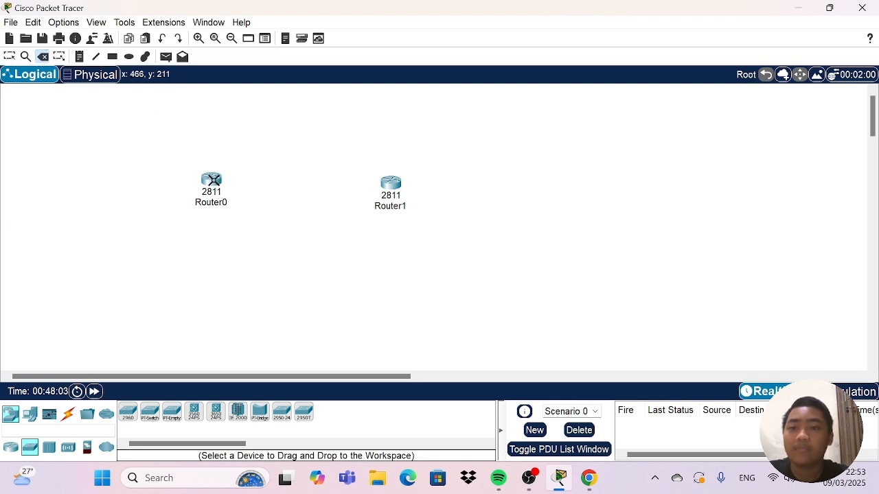
click(211, 183)
click(435, 256)
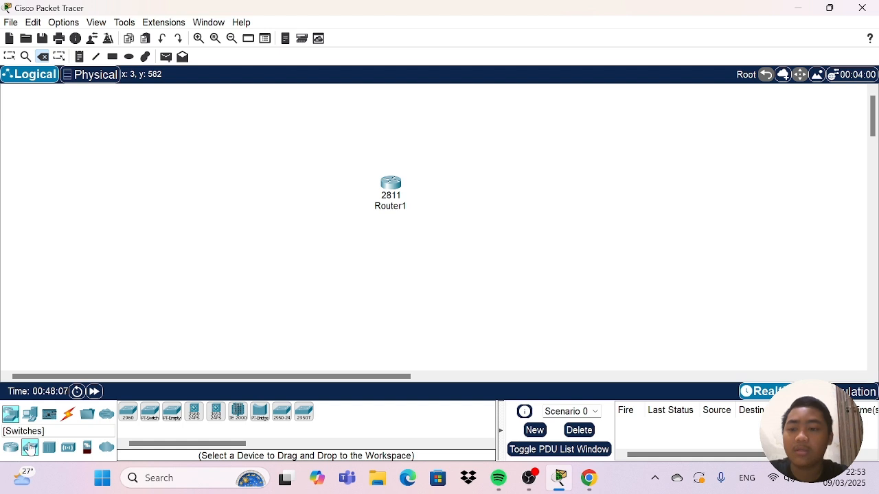
Add three 2960 switches: one far to the router's left, one directly below it and one to its lower right.
click(125, 414)
click(189, 204)
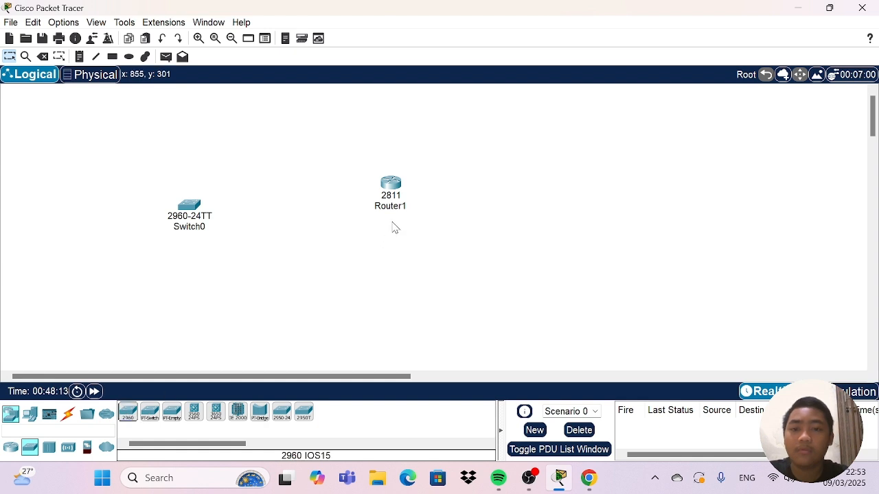
click(128, 412)
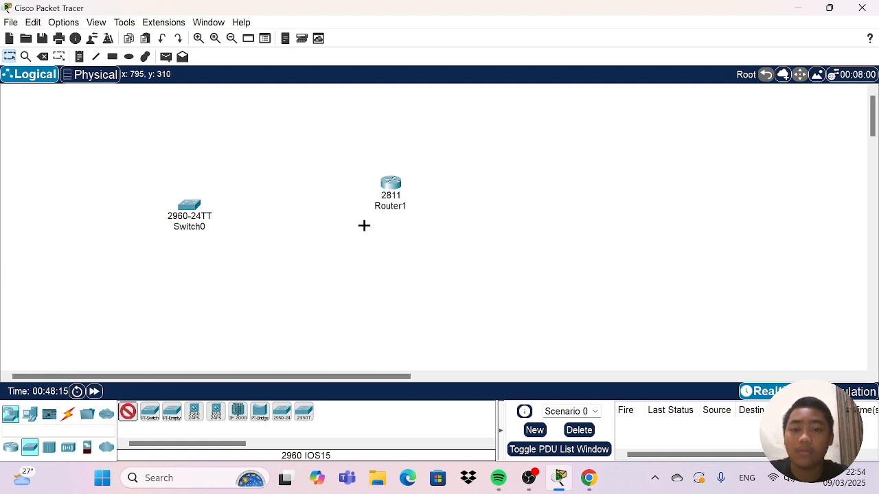
click(388, 218)
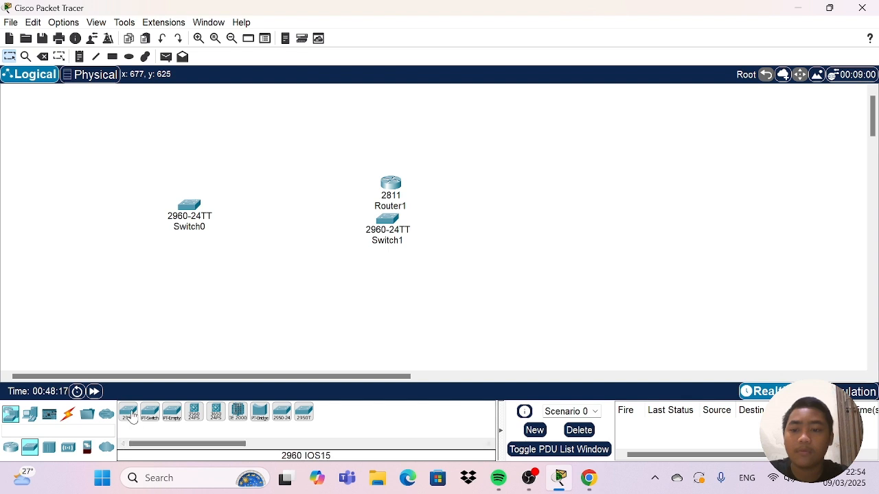
click(491, 221)
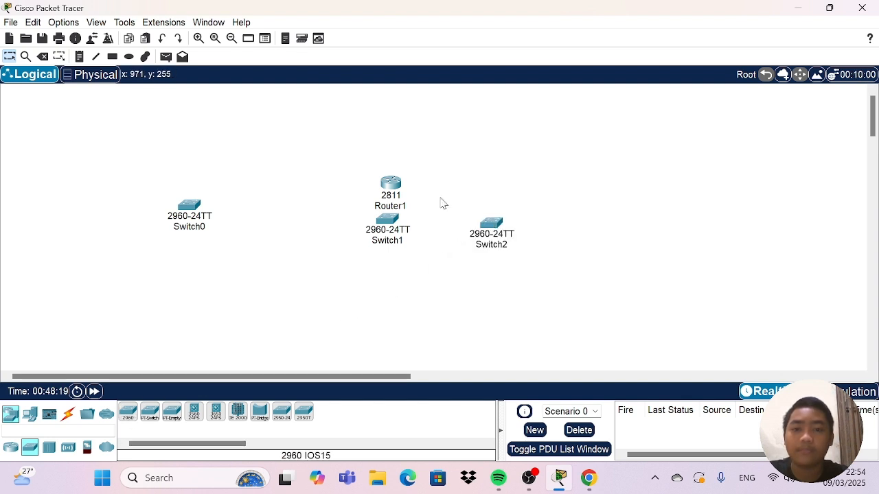
Rearrange the devices with the router at the top centre, Switch1 beneath it, and Switch0 and Switch2 spread to either side.
drag(395, 187, 396, 112)
drag(184, 208, 217, 177)
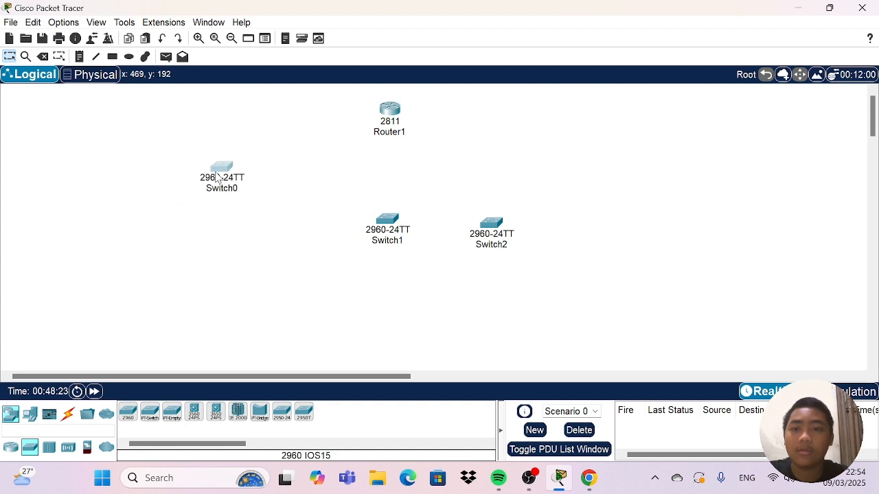
drag(386, 225, 394, 197)
drag(502, 236, 545, 180)
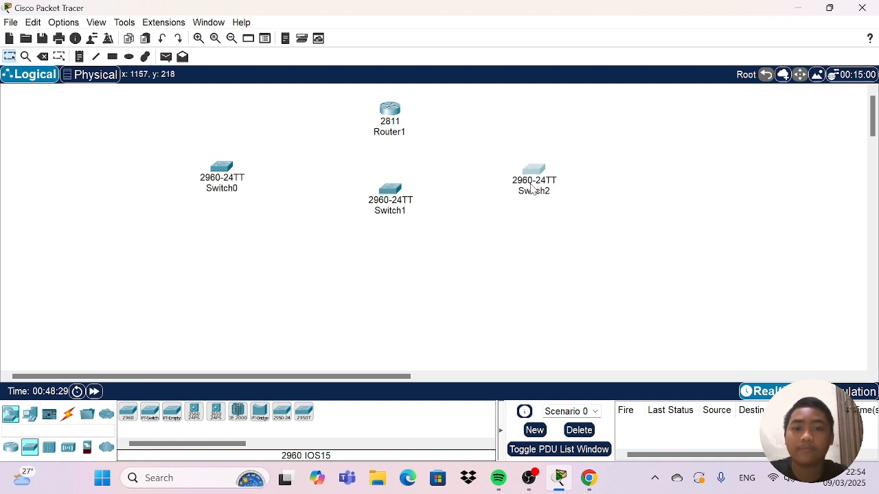
click(439, 168)
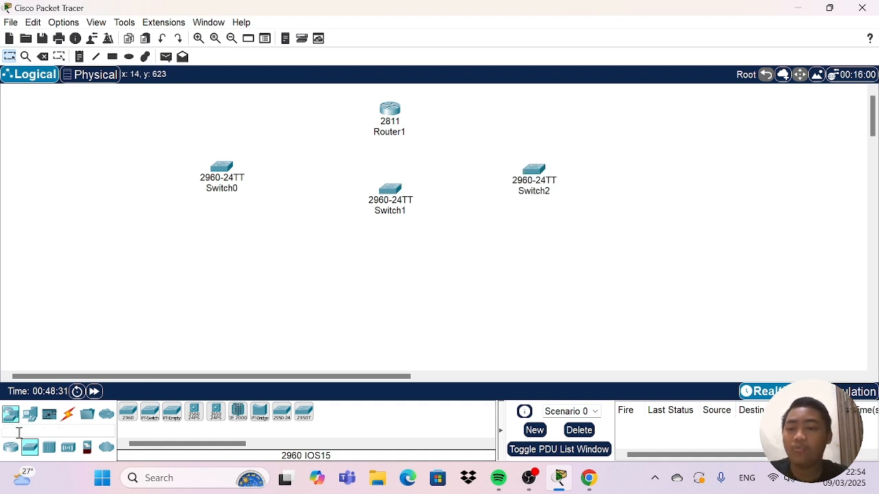
Place ten PCs around Switch0: two to its left and two rows of four below it.
click(29, 414)
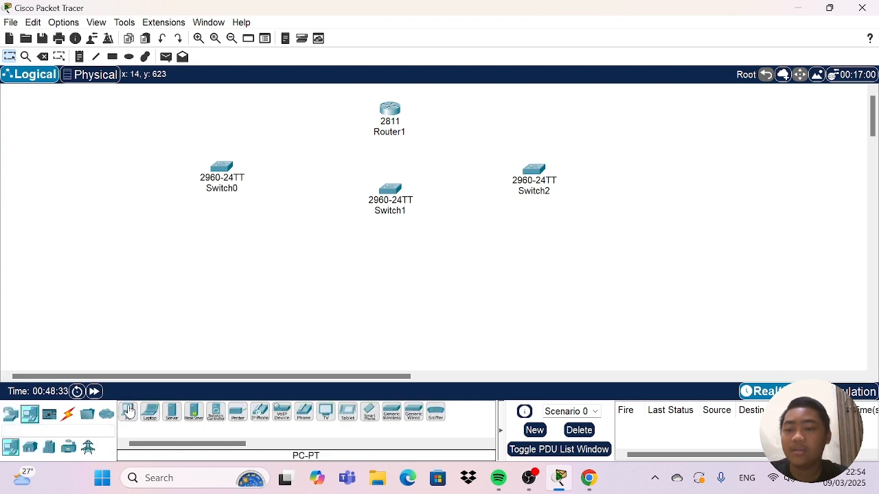
drag(131, 410, 135, 381)
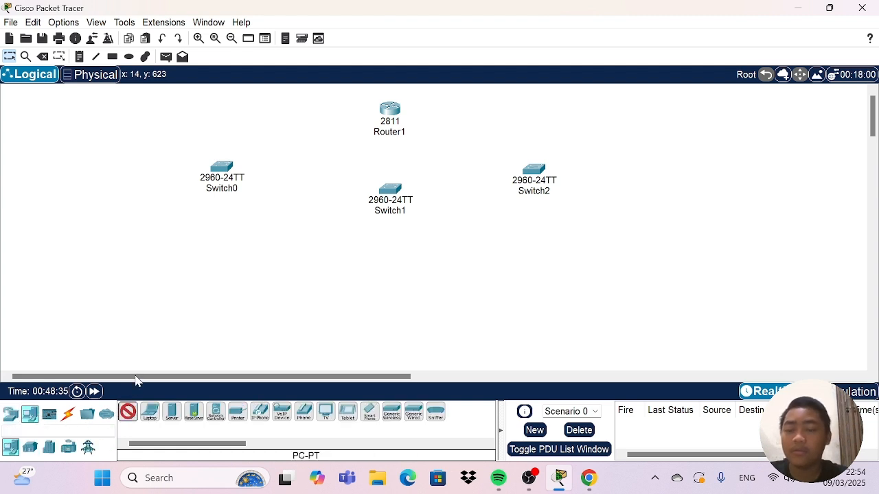
click(158, 177)
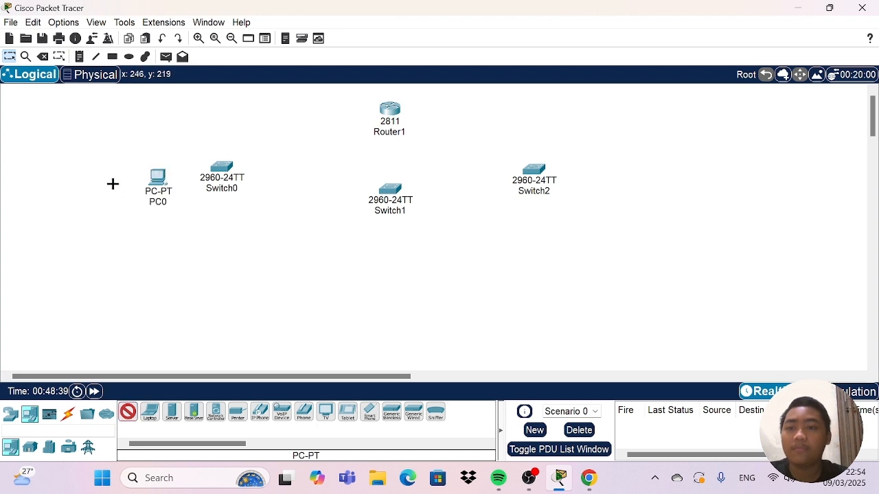
click(112, 186)
click(157, 252)
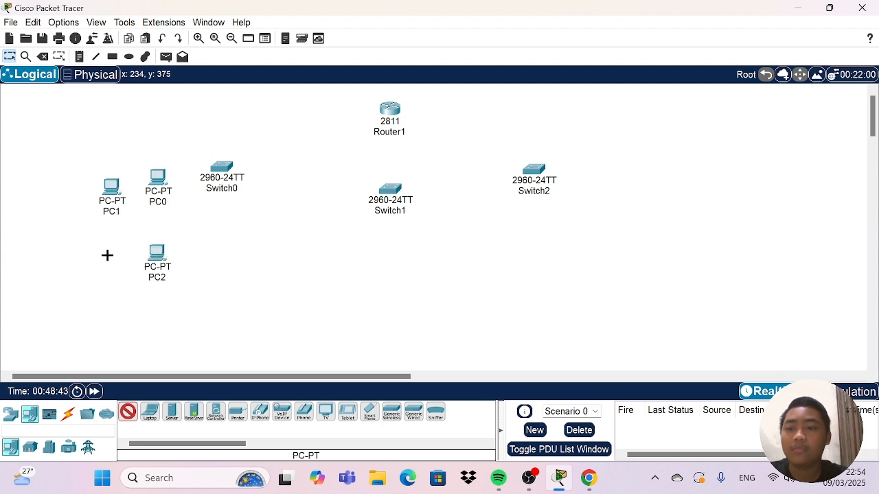
click(103, 256)
click(209, 260)
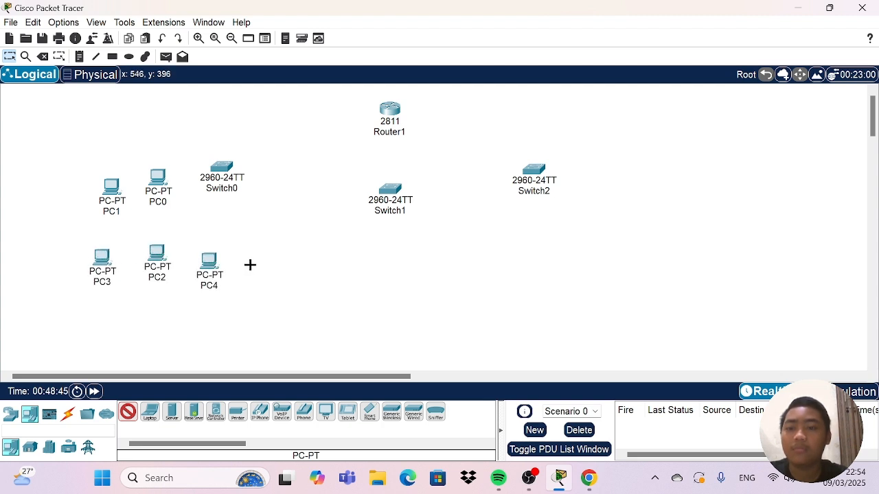
click(254, 260)
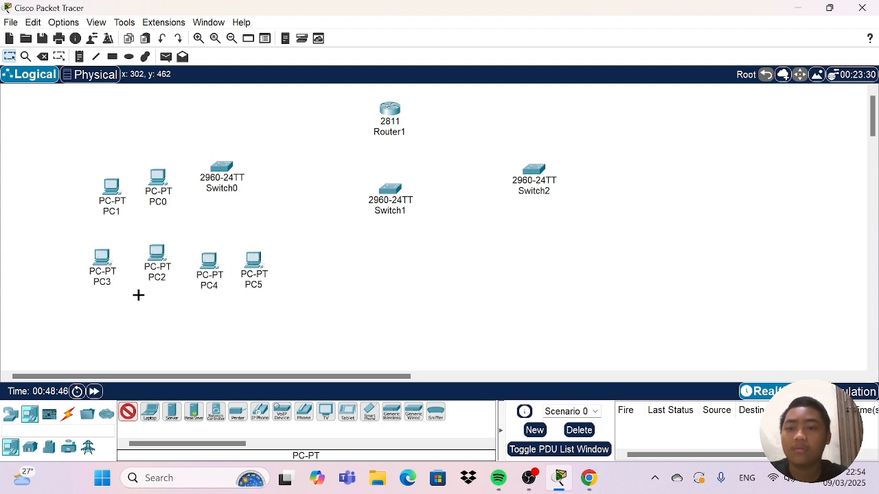
click(97, 331)
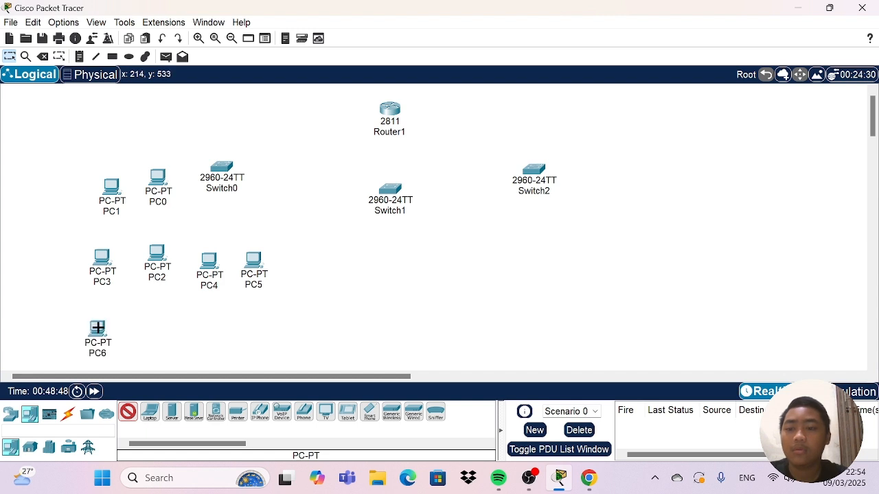
click(141, 329)
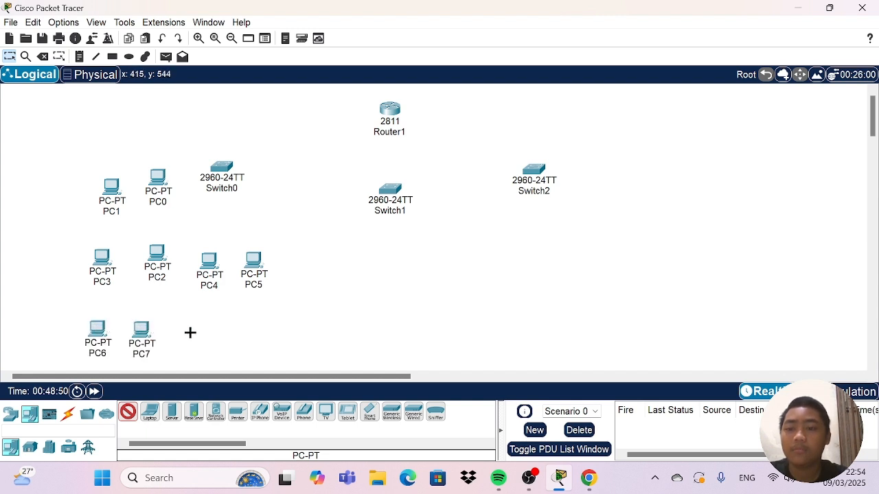
click(190, 331)
click(236, 333)
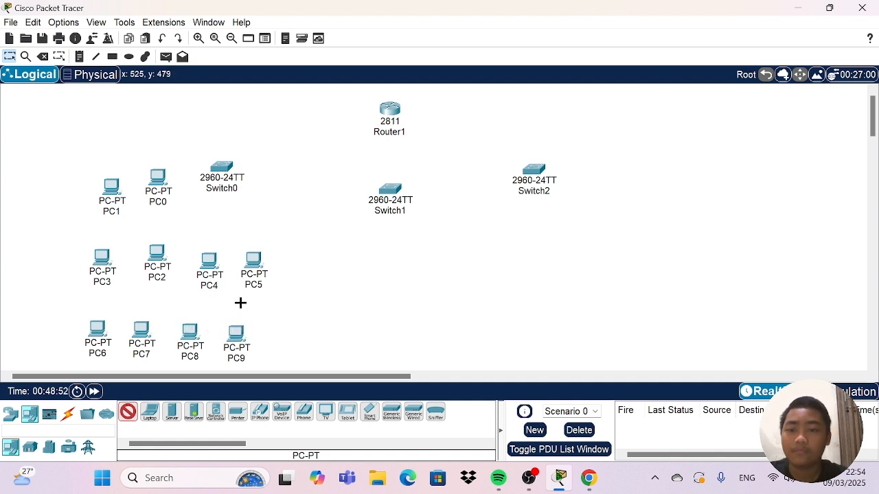
Place four PCs below Switch1 in two rows of two.
click(357, 258)
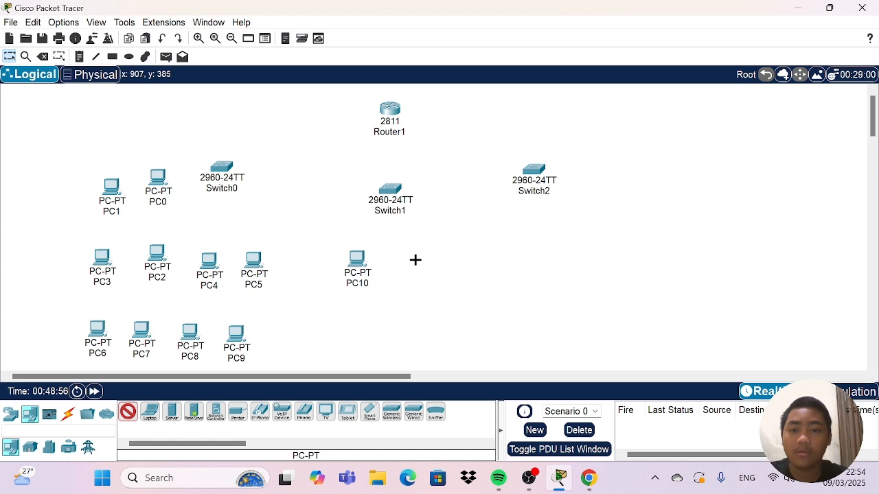
click(415, 259)
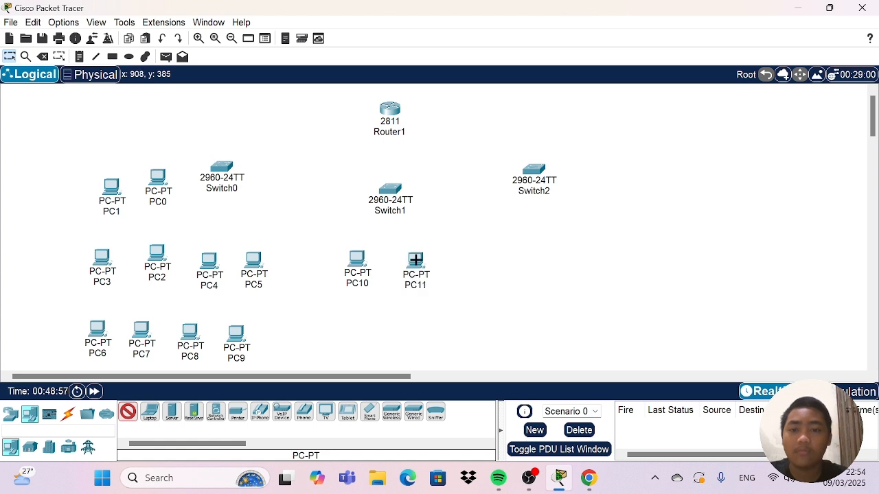
click(342, 326)
click(432, 333)
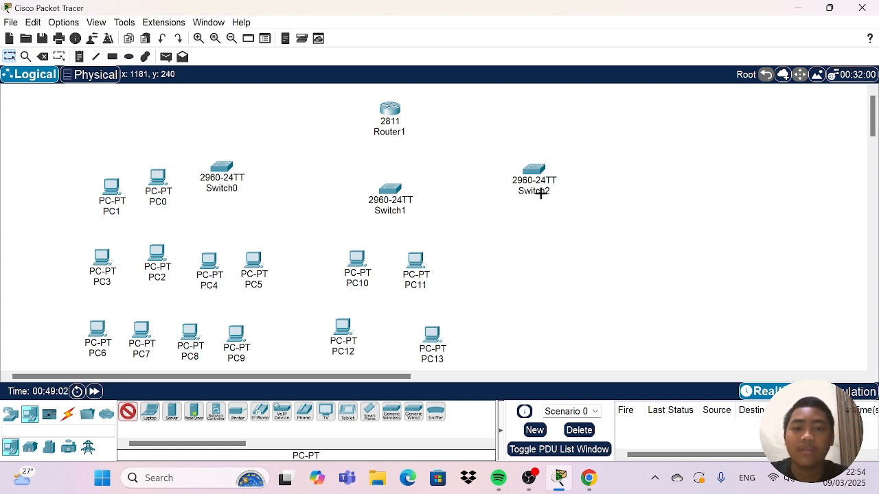
Place ten PCs around Switch2: two to its right and two rows of four below it.
click(591, 188)
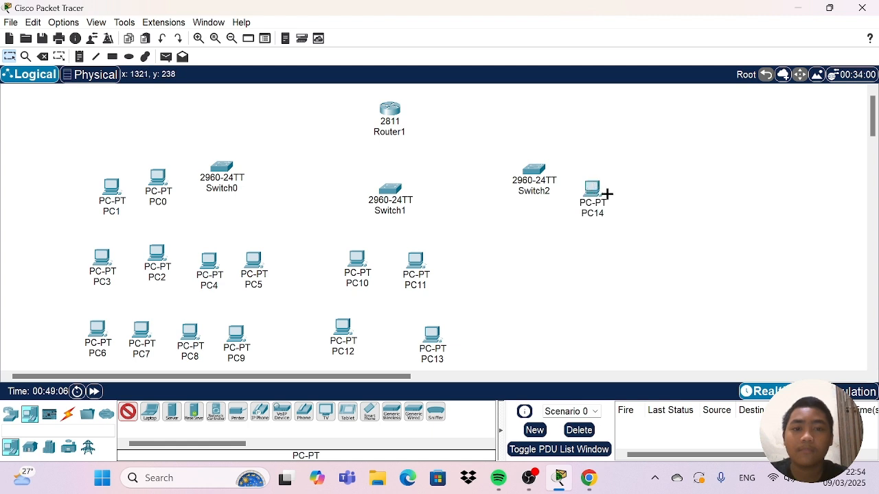
click(643, 198)
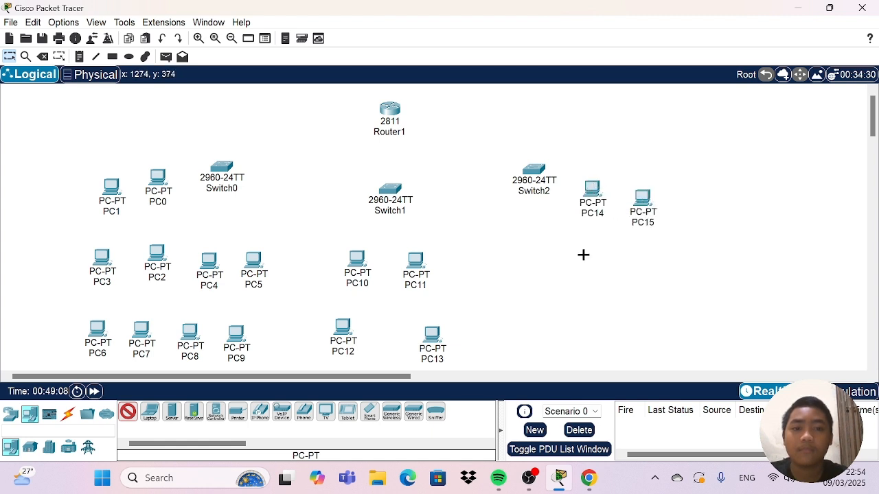
click(508, 266)
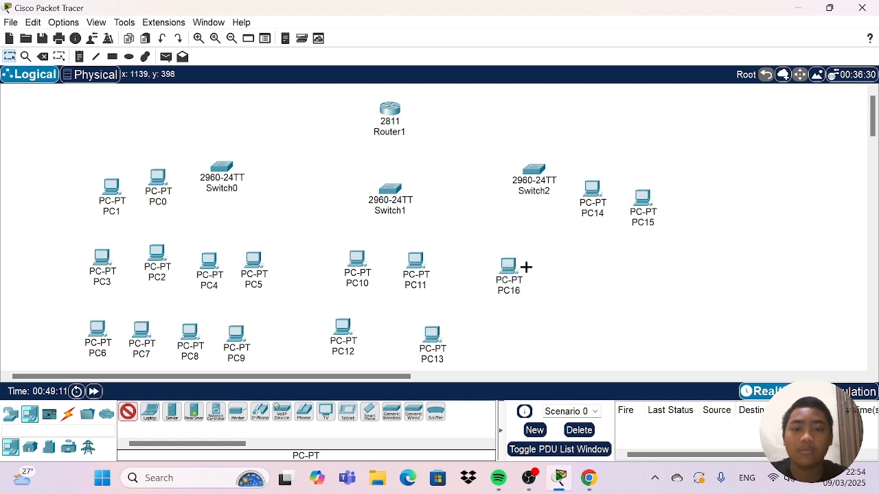
click(562, 268)
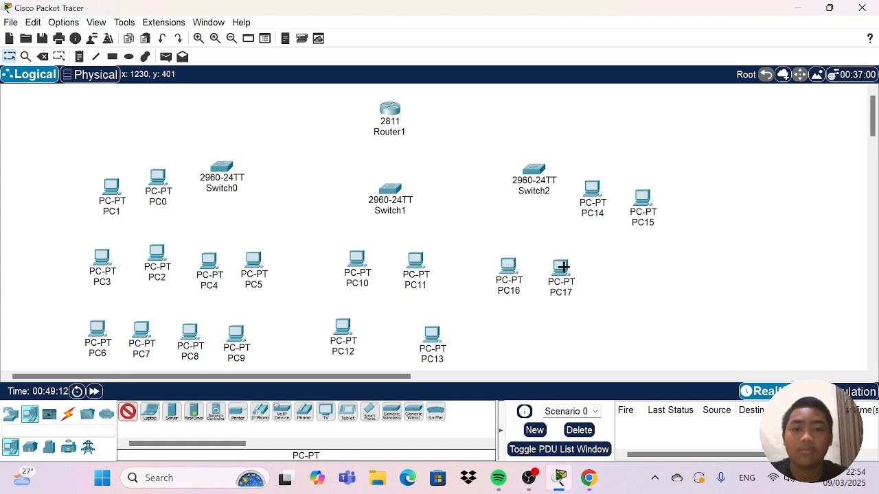
click(603, 267)
click(650, 267)
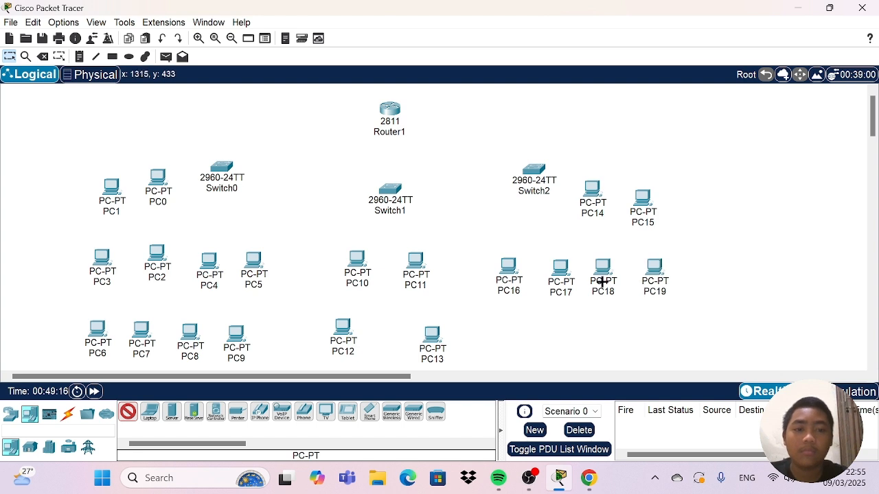
click(512, 342)
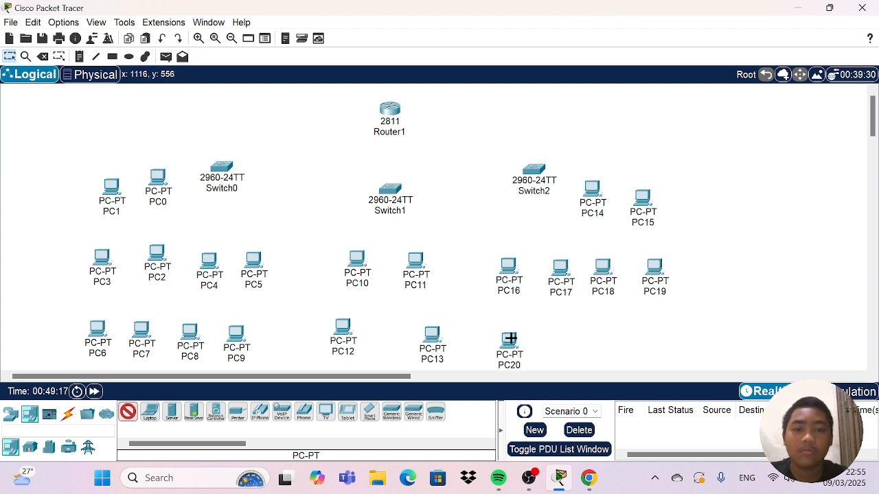
click(559, 336)
click(601, 335)
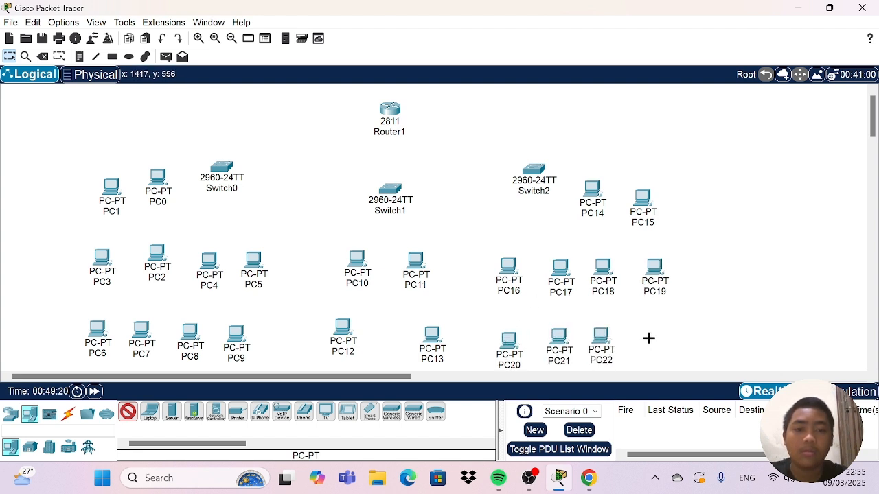
click(653, 333)
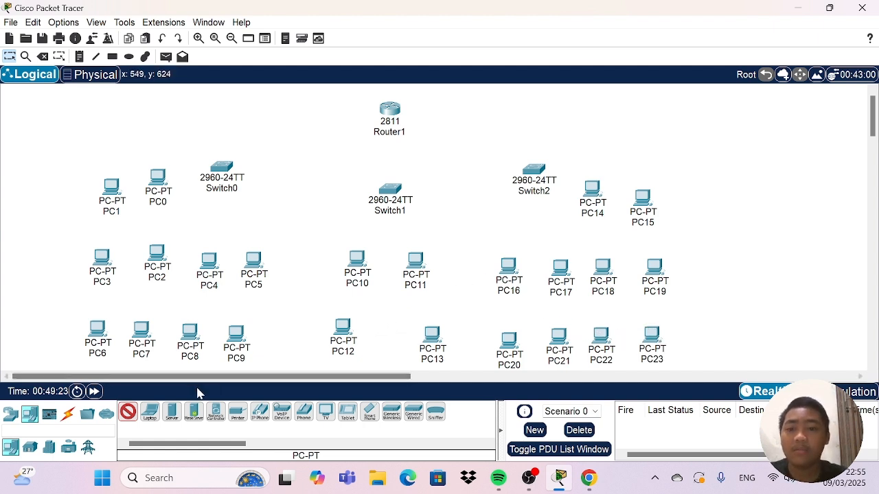
Connect Router1 to Switch1 using the automatically chosen connection type.
click(67, 414)
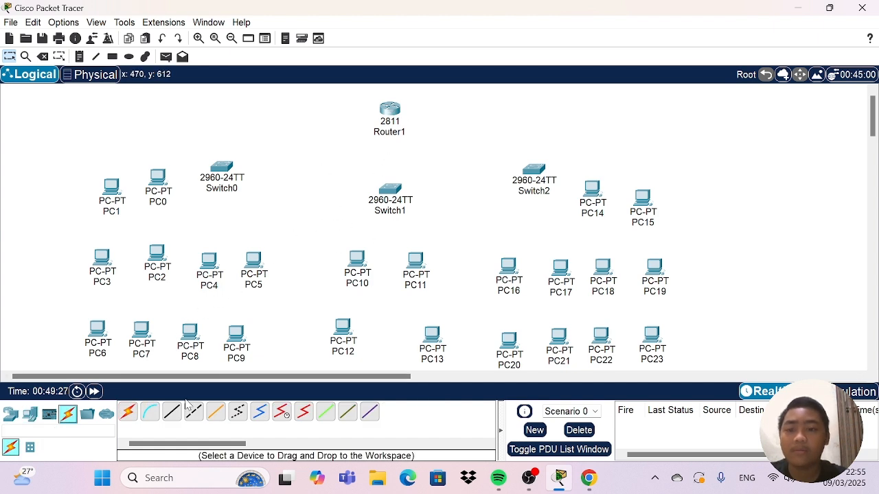
click(127, 412)
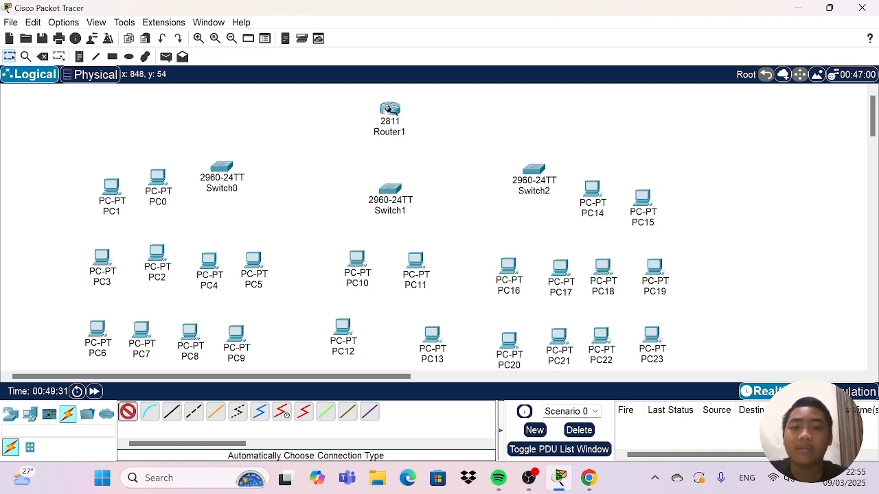
click(390, 110)
click(389, 189)
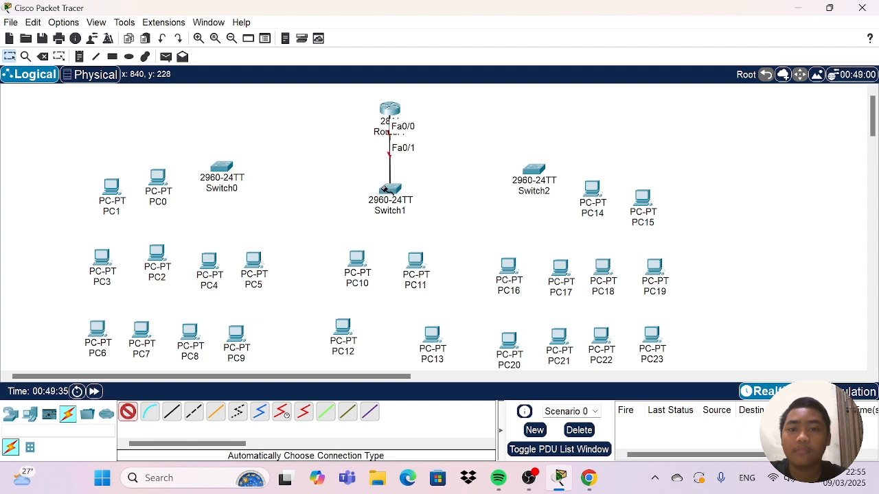
Cable Switch1 to PC10, PC11, PC12 and PC13 with the automatic connection type.
click(386, 190)
click(355, 258)
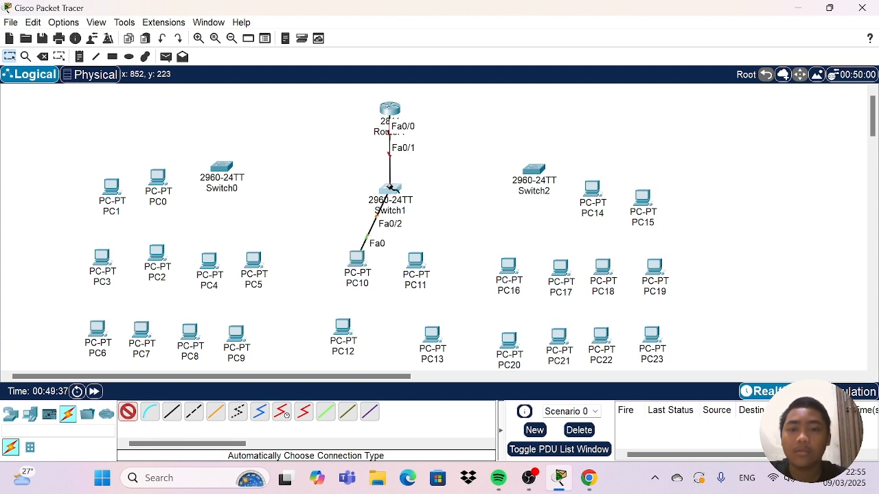
click(390, 188)
click(415, 258)
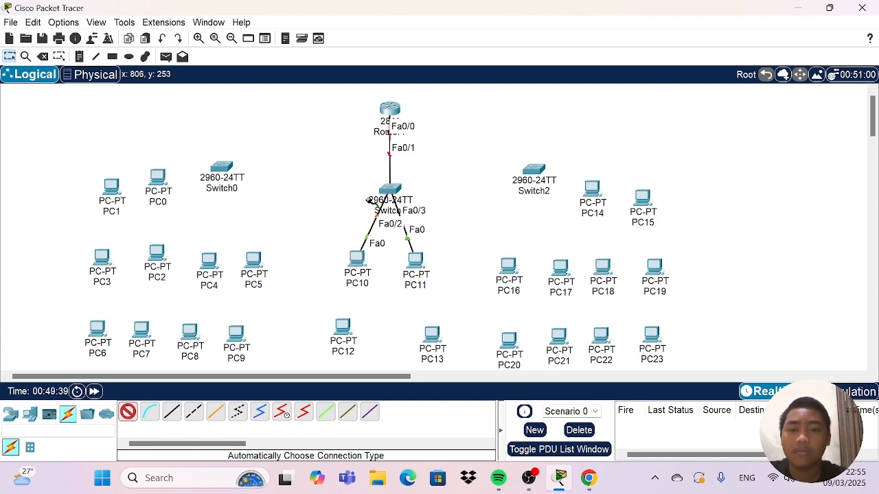
click(396, 187)
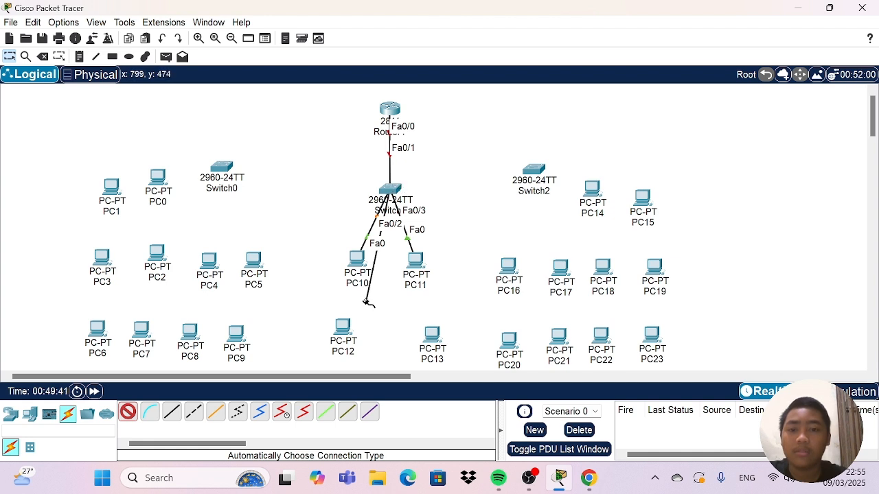
click(343, 327)
click(396, 187)
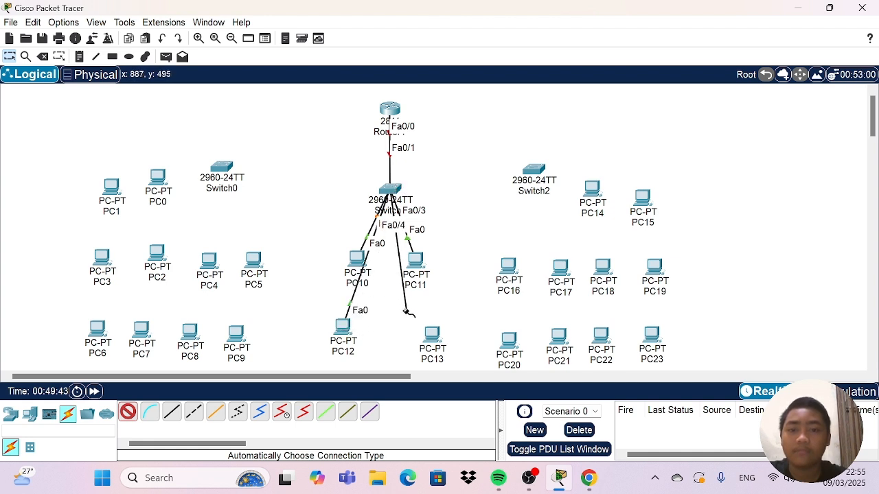
click(432, 335)
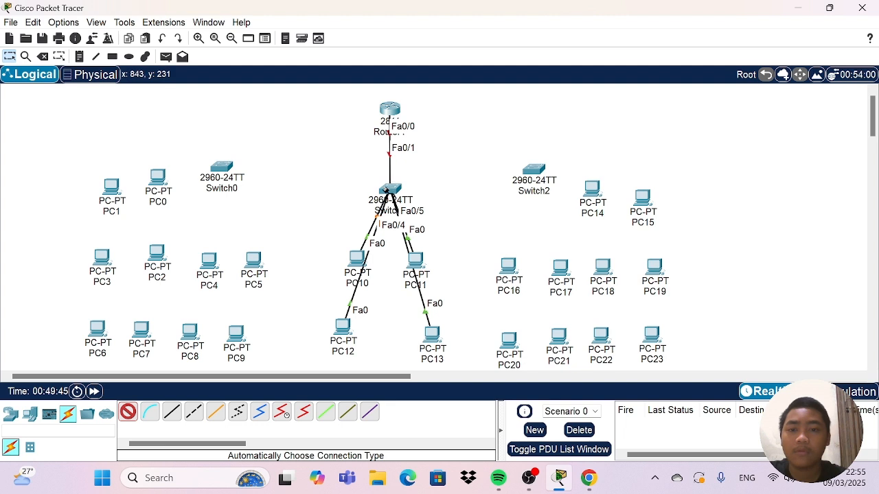
Link Switch1 to Switch0 and to Switch2 with automatically chosen cables.
click(390, 185)
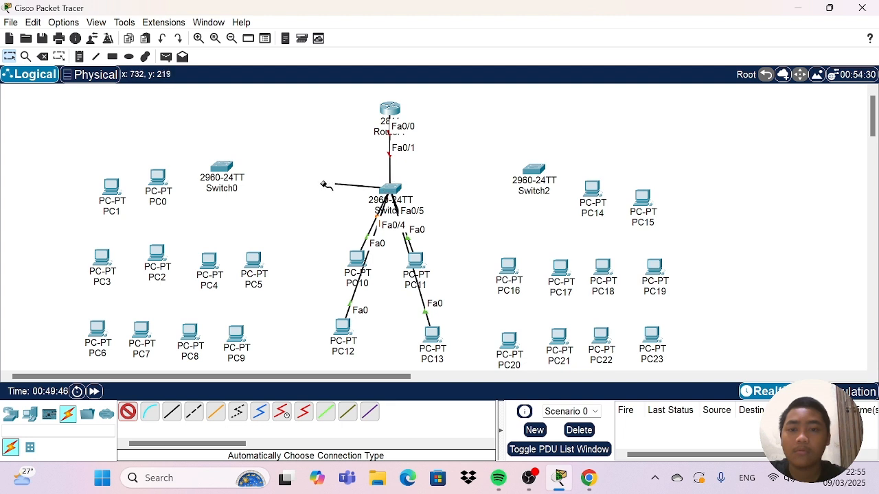
click(222, 166)
click(392, 190)
click(517, 169)
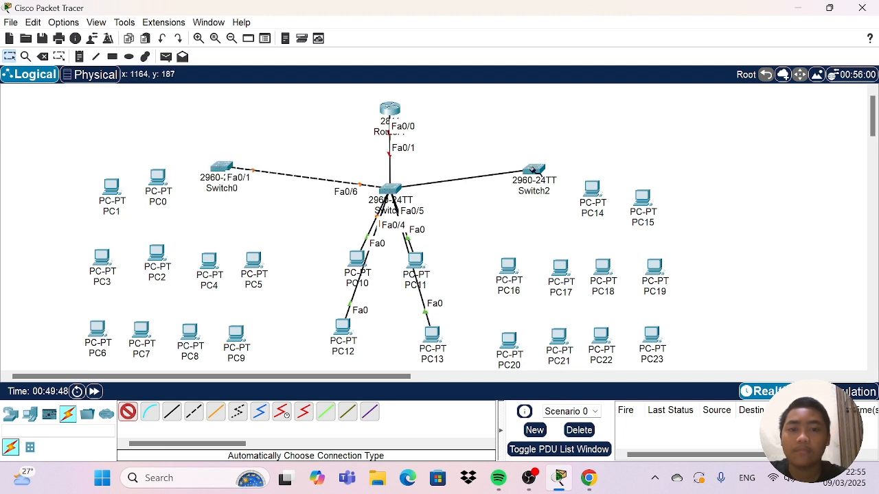
Cable Switch0 to PC0 and PC1 with the automatic connection type.
click(226, 166)
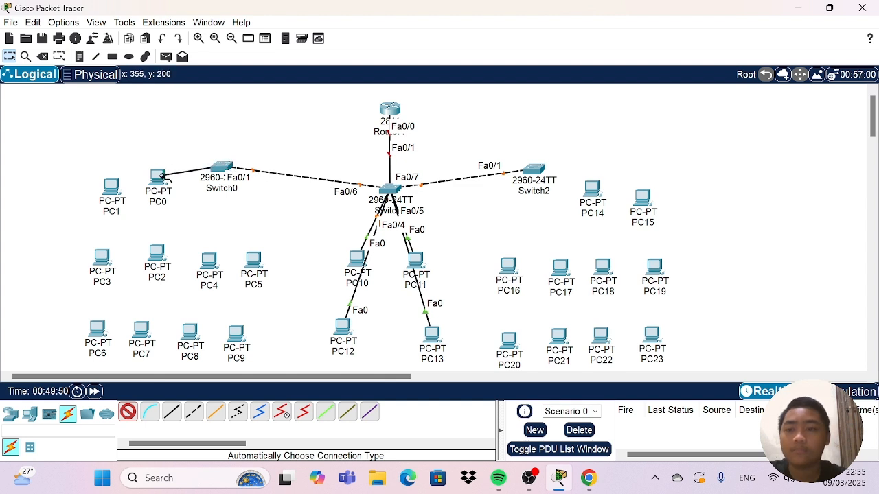
click(158, 176)
click(229, 168)
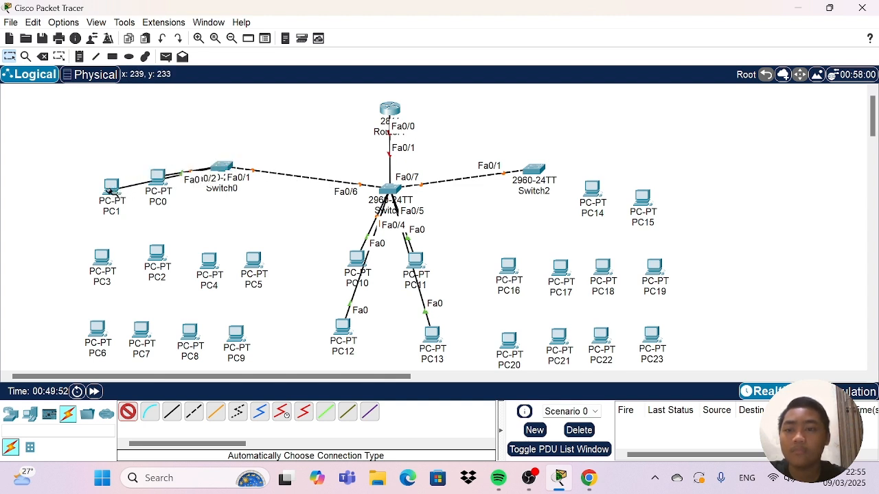
click(112, 187)
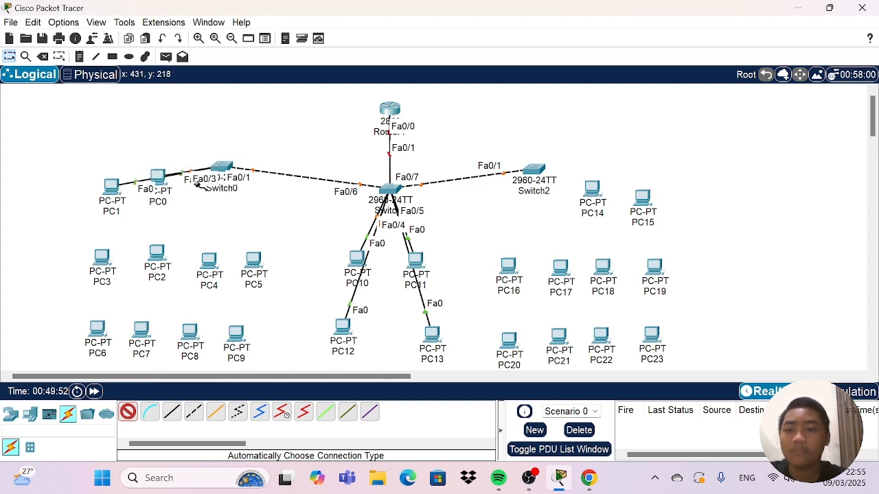
click(113, 190)
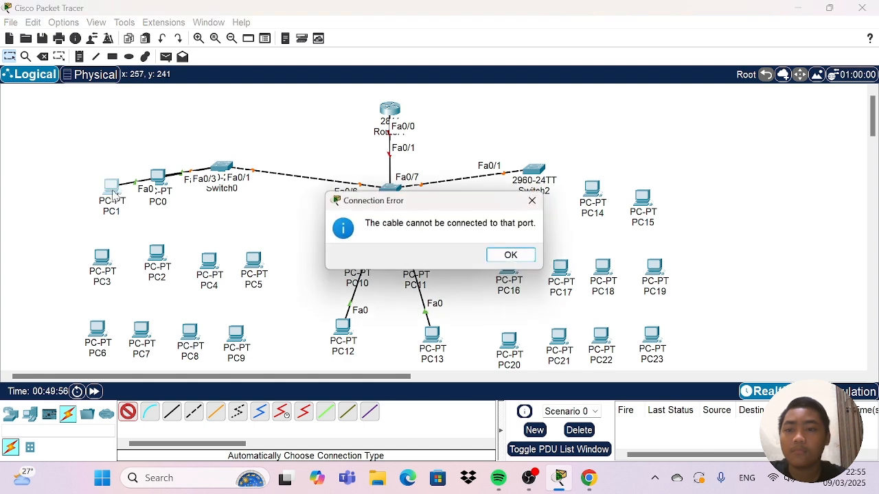
click(534, 199)
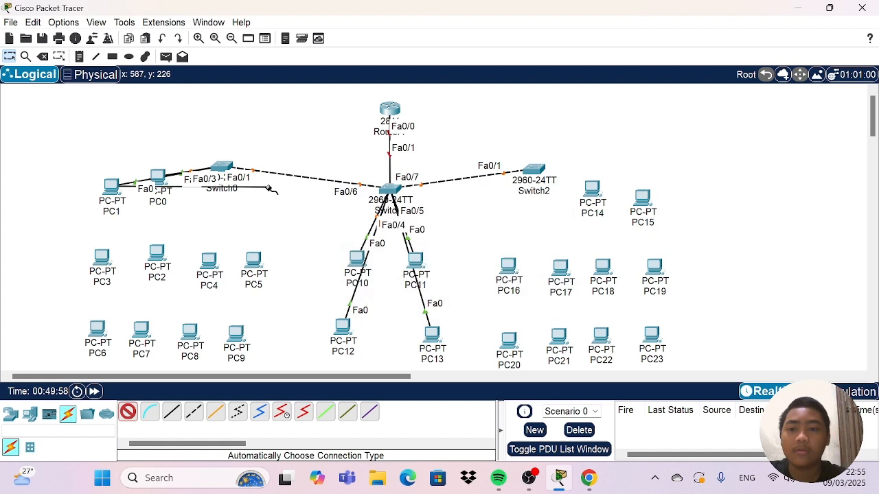
click(111, 189)
click(128, 411)
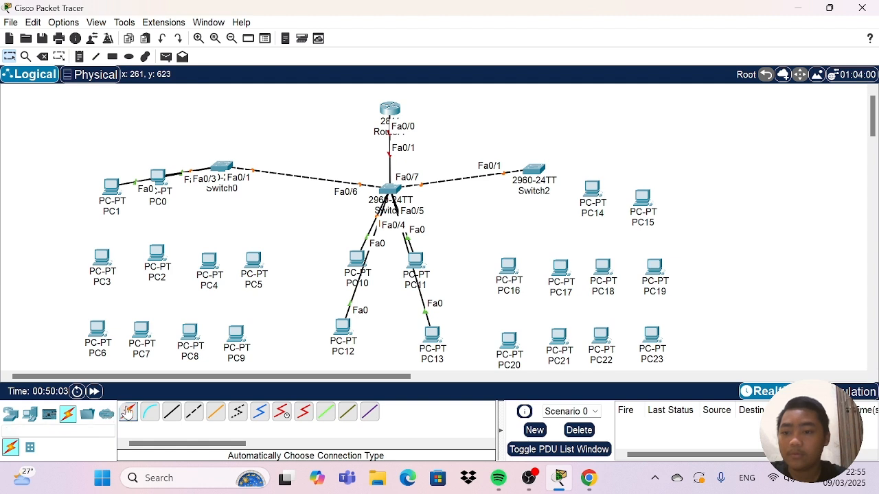
Cable Switch0 to the upper row of PCs below it, PC3, PC2, PC4 and PC5, using the automatic connection type.
click(128, 412)
click(221, 166)
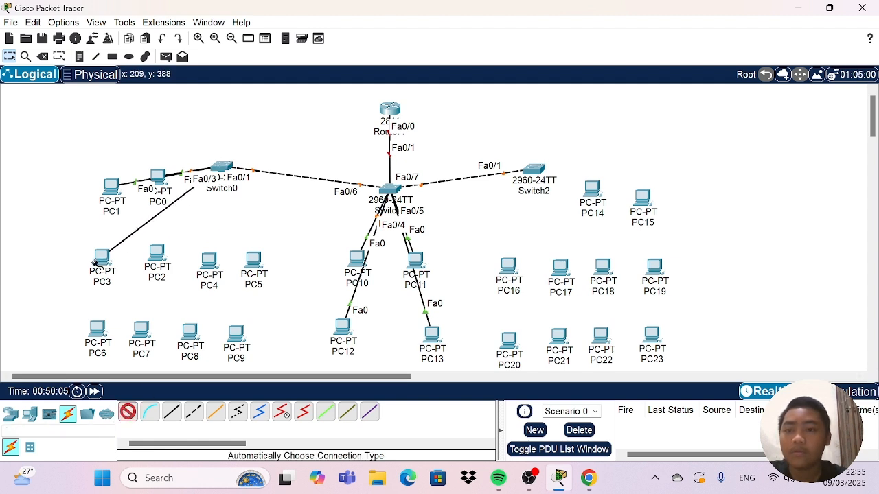
click(103, 256)
click(223, 167)
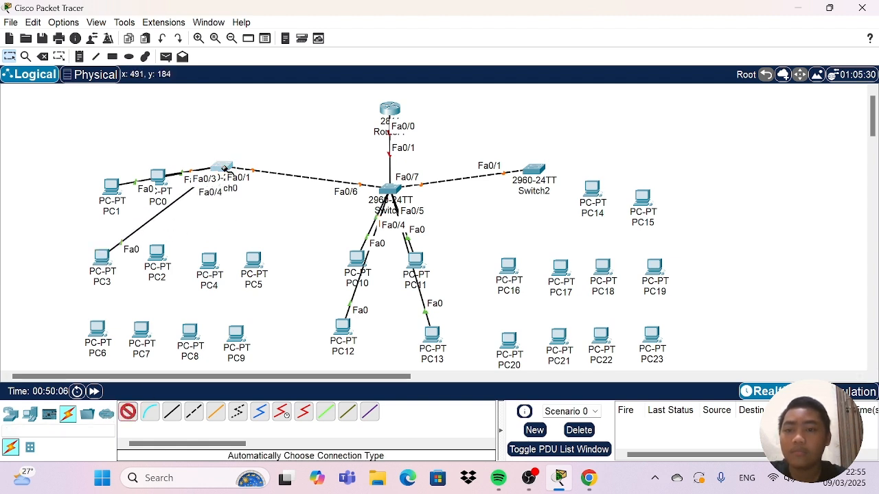
click(157, 253)
click(221, 168)
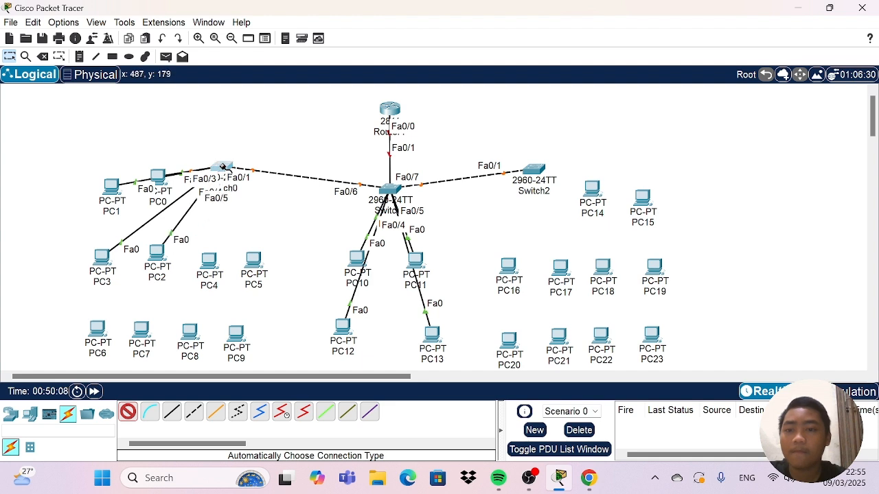
click(209, 261)
click(223, 171)
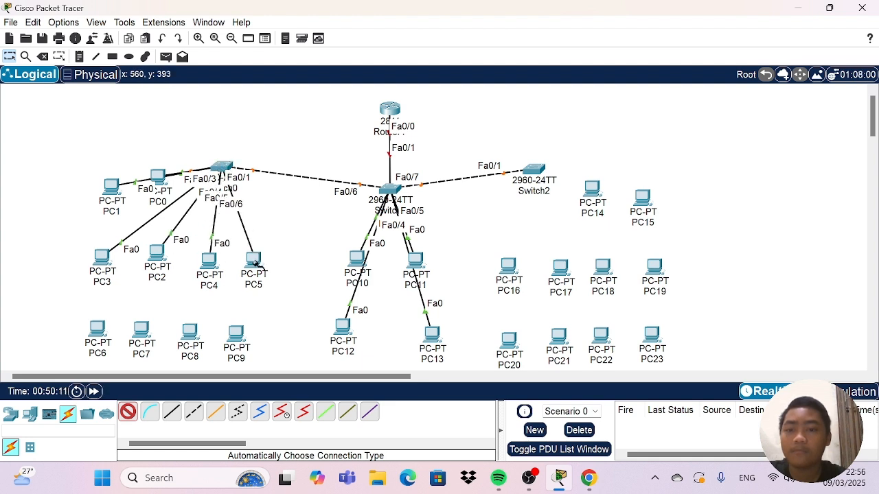
click(253, 261)
Cable Switch0 to the lower row of PCs below it, PC6, PC7, PC8 and PC9.
click(98, 328)
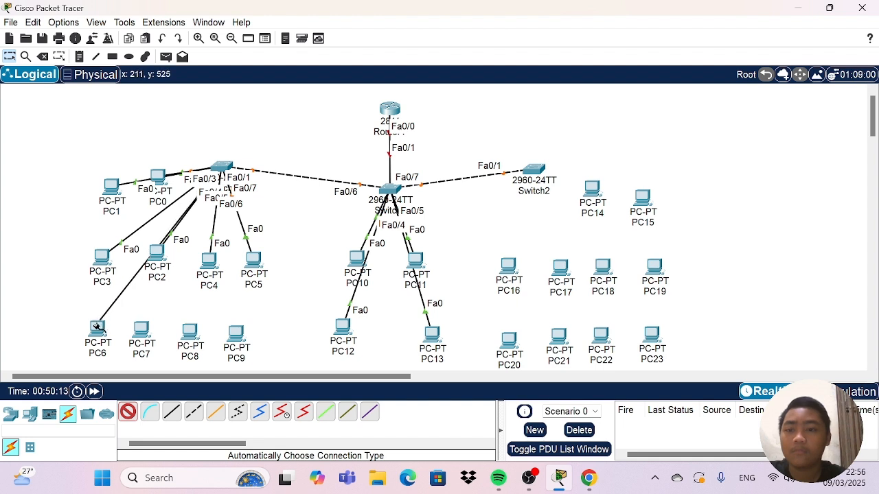
click(225, 172)
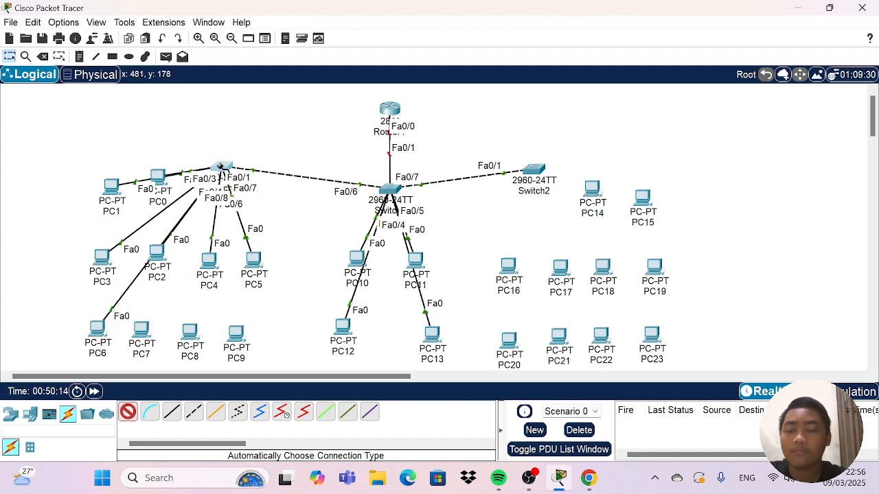
click(144, 329)
click(223, 173)
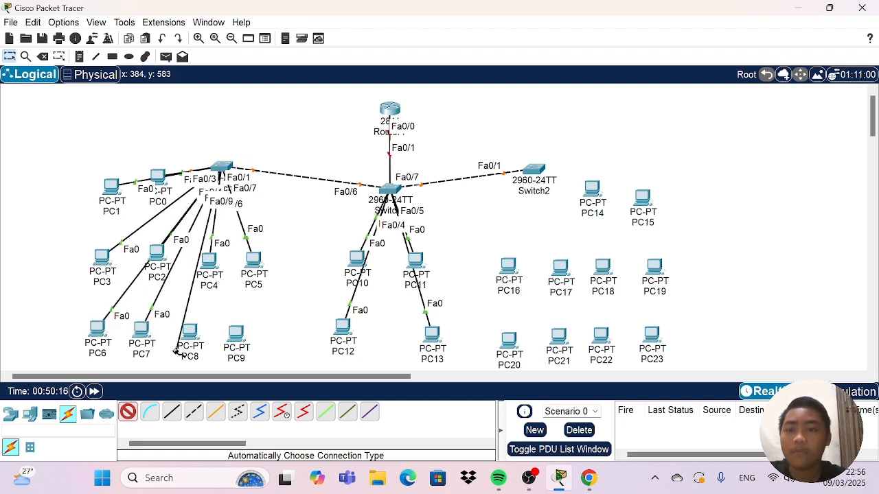
click(190, 332)
click(225, 171)
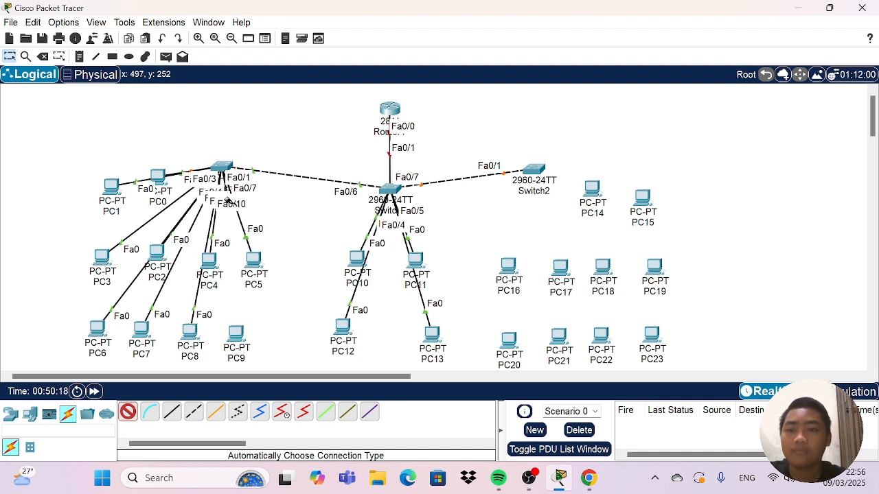
click(236, 335)
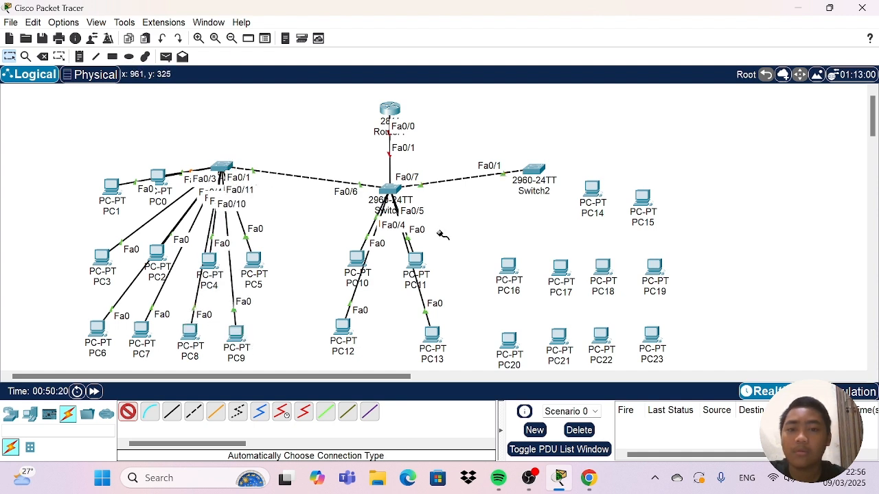
Cable Switch2 to PC14 and PC15 with the automatic connection type.
click(537, 170)
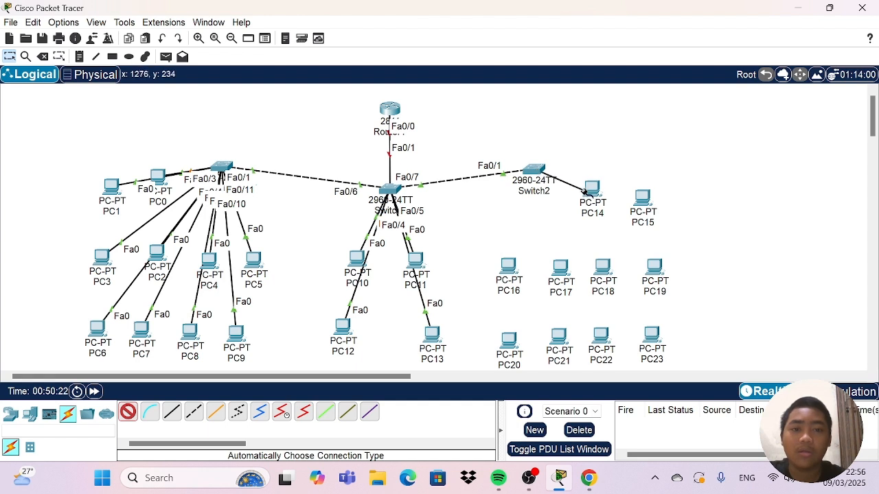
click(587, 188)
click(525, 172)
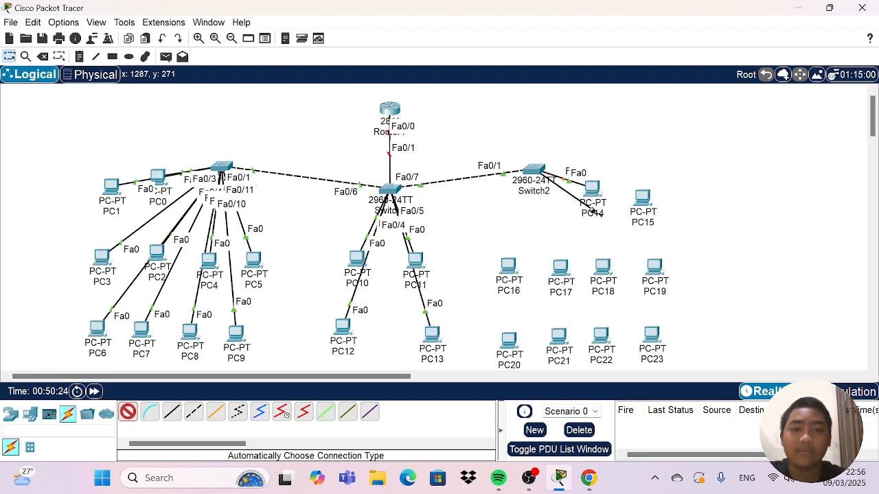
click(642, 197)
Cable Switch2 to the upper row of PCs below it, PC16, PC17, PC18 and PC19.
click(525, 171)
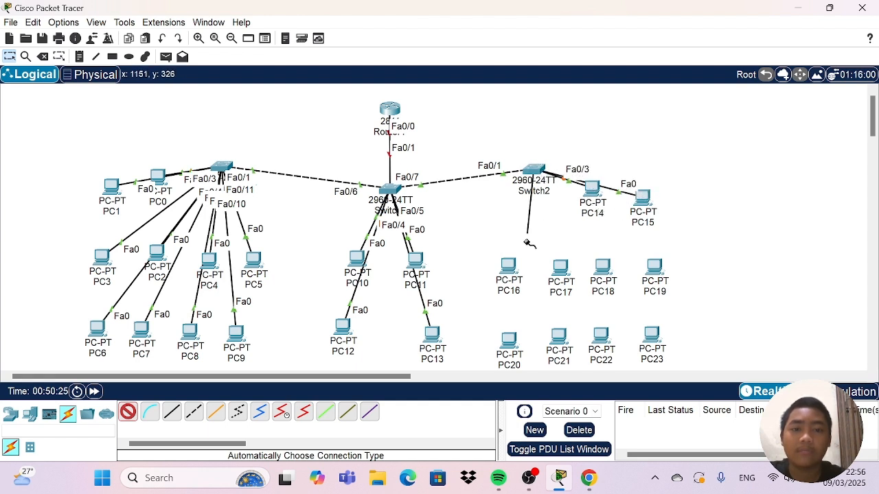
click(508, 262)
click(533, 172)
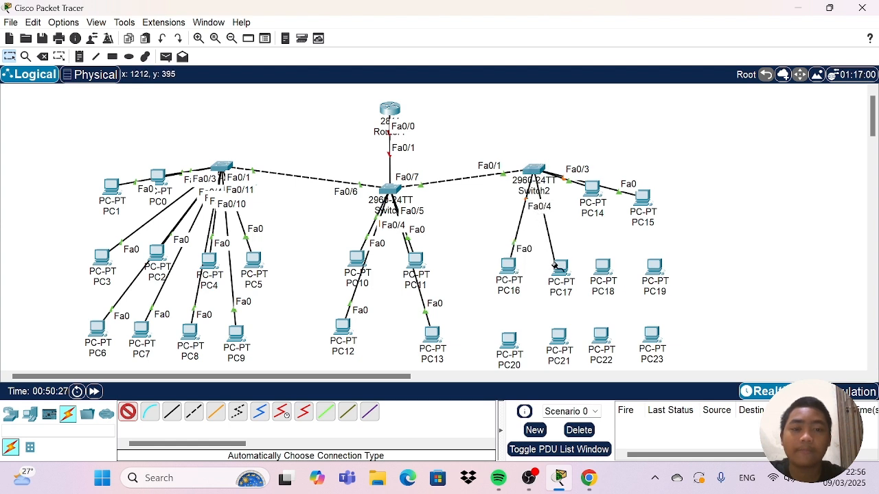
click(559, 265)
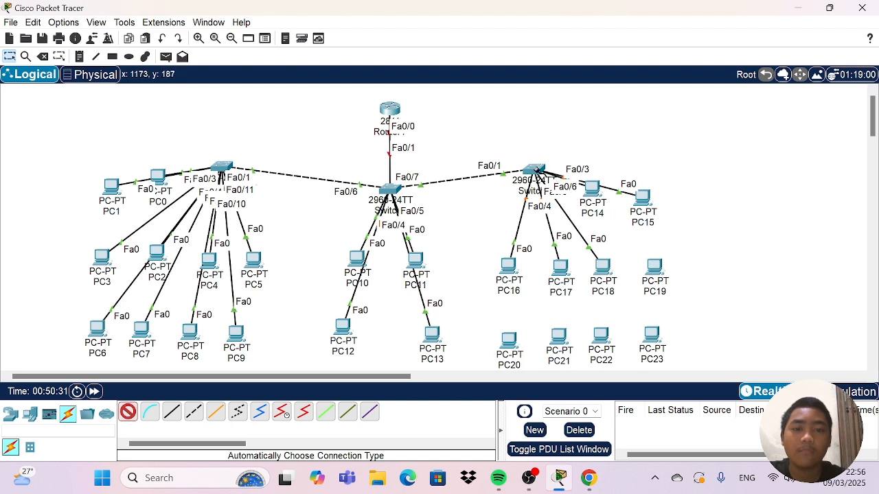
click(534, 168)
click(653, 266)
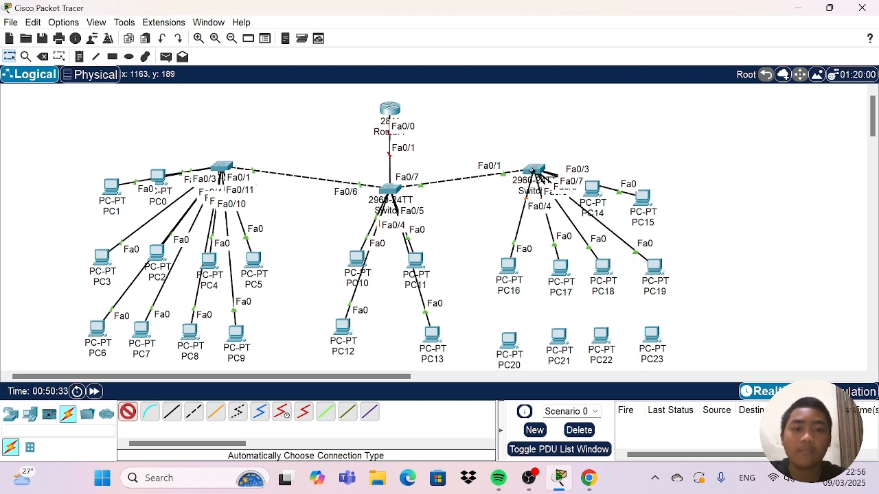
Cable Switch2 to the lower row of PCs below it, PC20, PC21, PC22 and PC23, and end the automatic cabling.
click(534, 171)
click(510, 340)
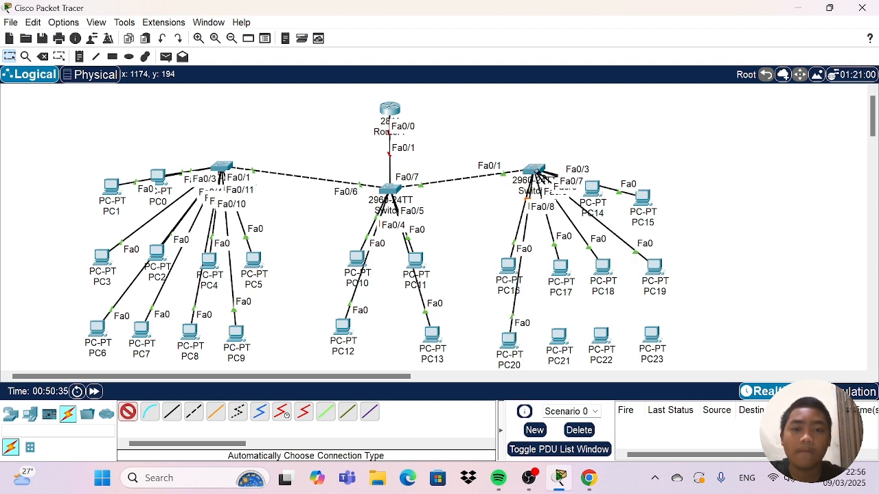
click(535, 170)
click(557, 339)
click(535, 170)
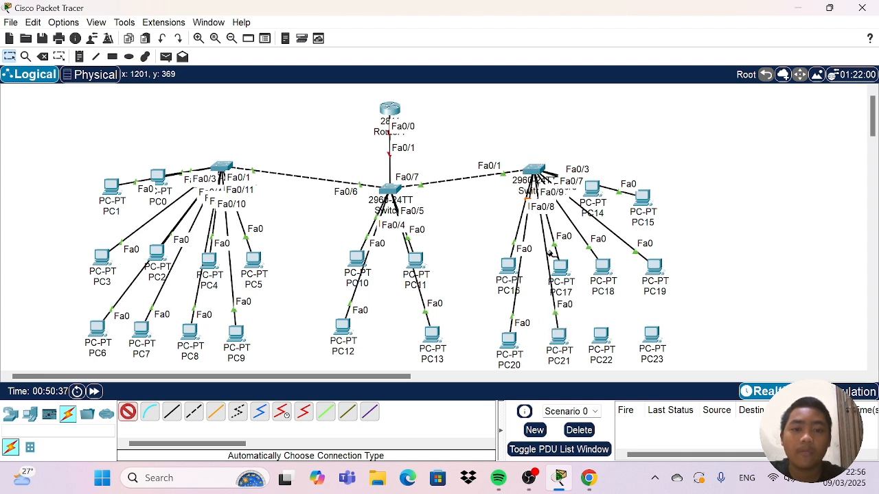
click(535, 170)
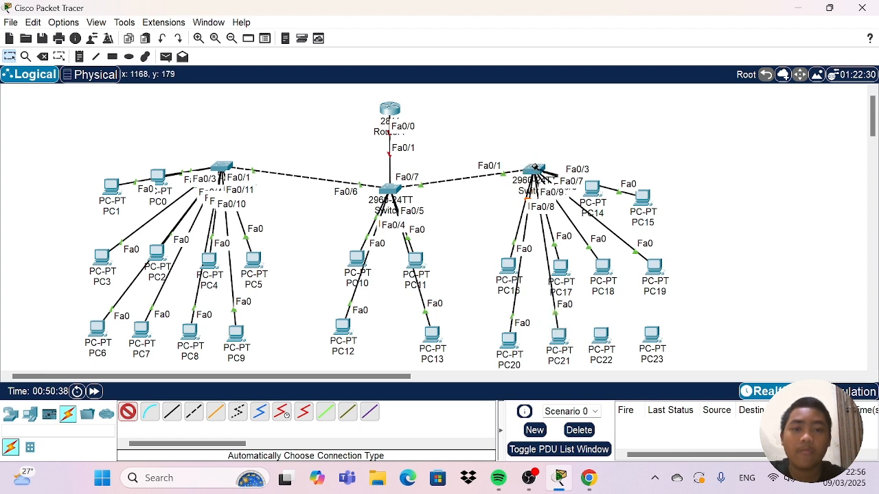
click(599, 334)
click(535, 171)
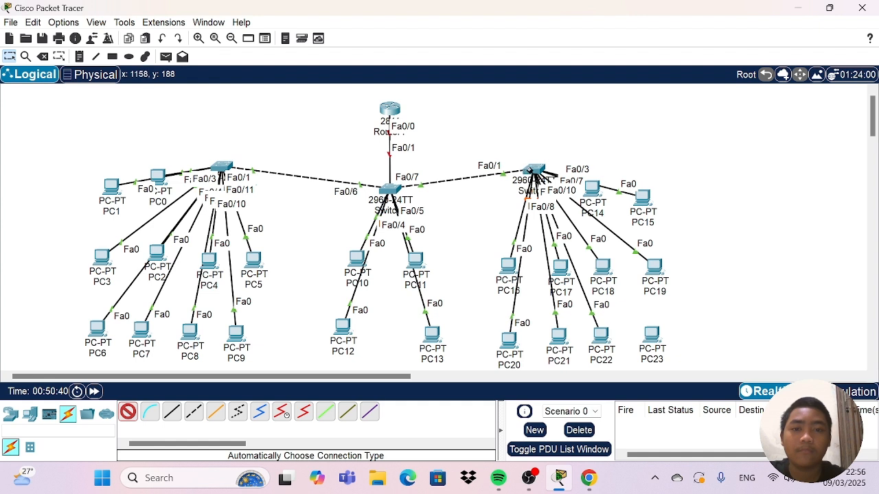
click(650, 336)
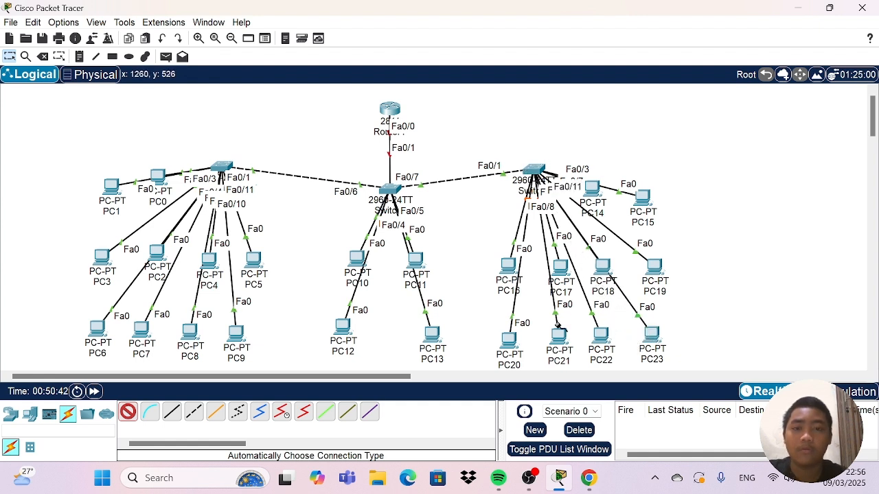
click(128, 411)
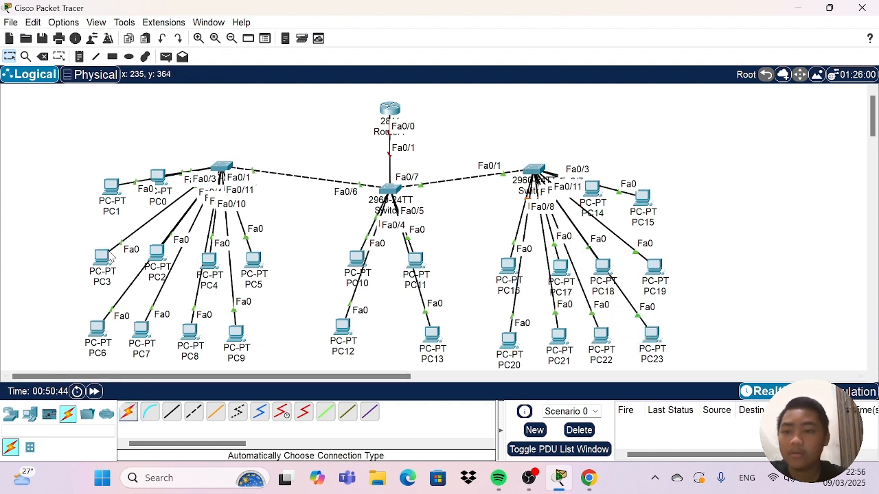
Move PC3, PC2, PC4 and PC5 slightly up so they line up in one row below Switch0.
drag(98, 256, 103, 247)
drag(157, 255, 158, 247)
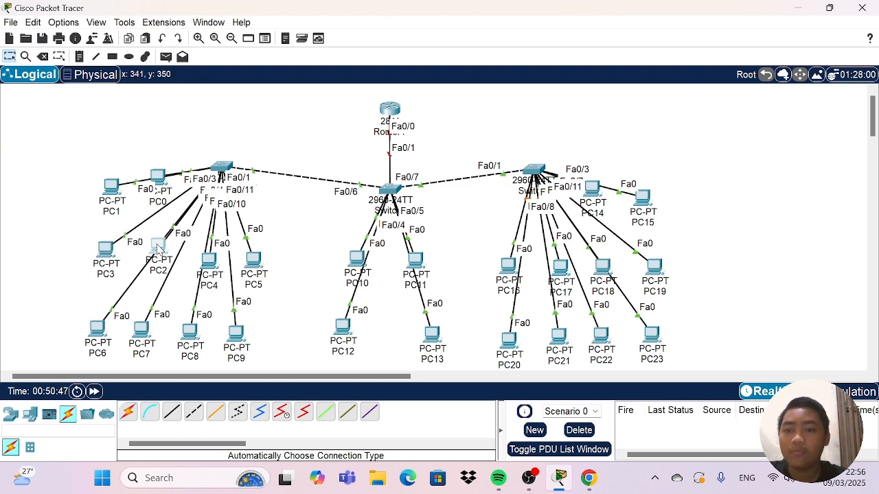
click(210, 261)
drag(207, 258, 210, 245)
drag(155, 246, 257, 254)
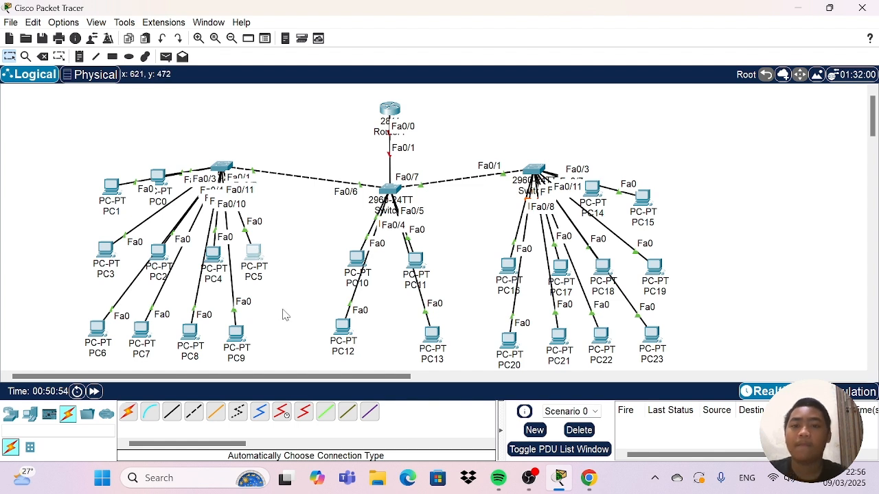
click(262, 297)
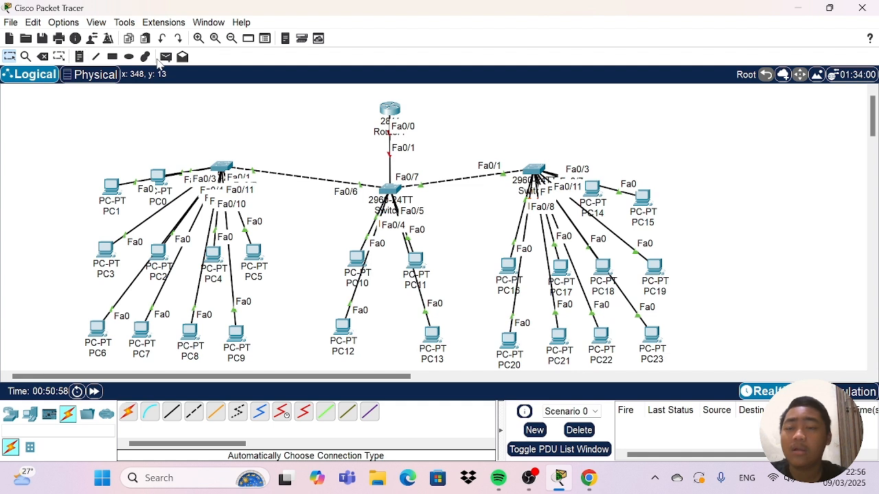
click(112, 57)
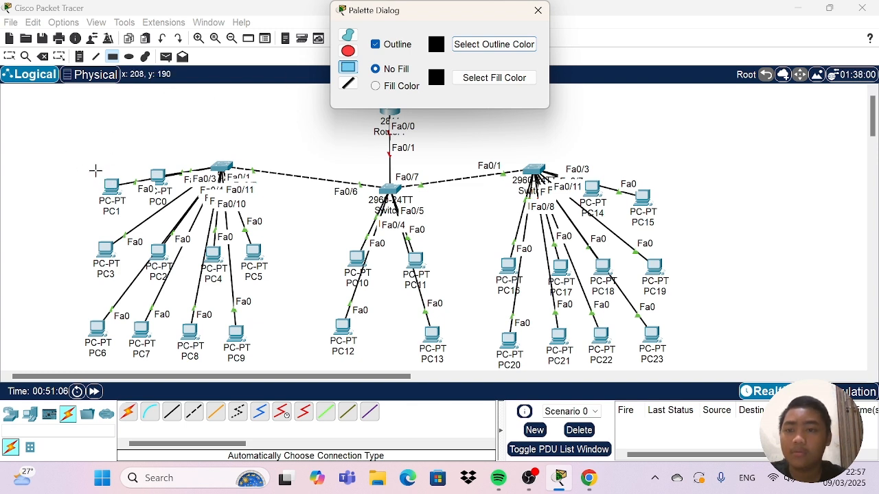
click(537, 11)
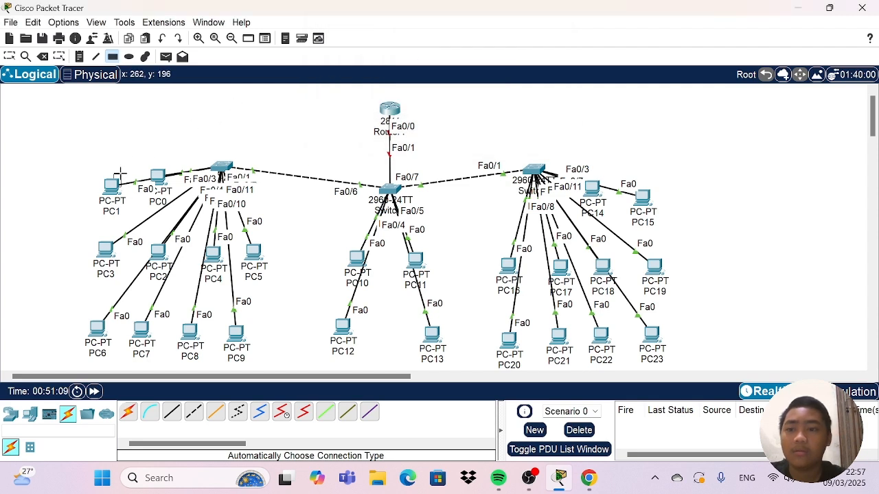
click(43, 56)
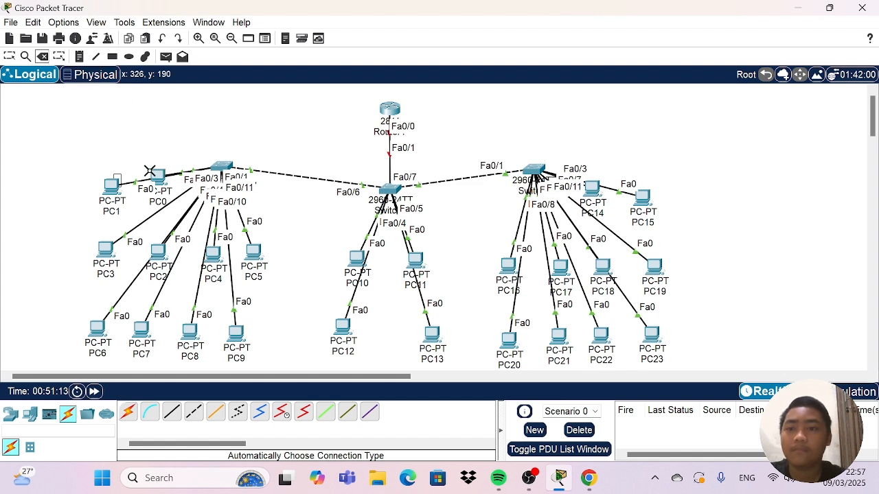
click(118, 180)
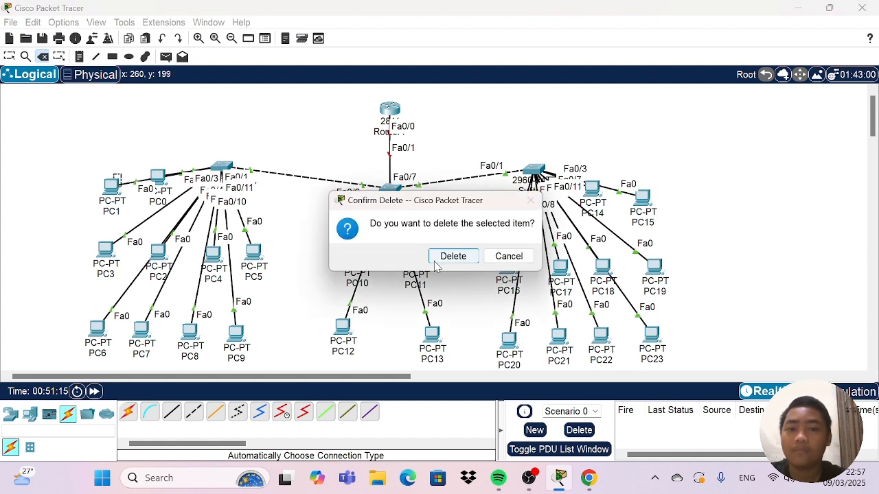
click(443, 258)
Move PC1, PC15, PC14 and the middle switch up to line up with their neighbouring devices.
click(9, 58)
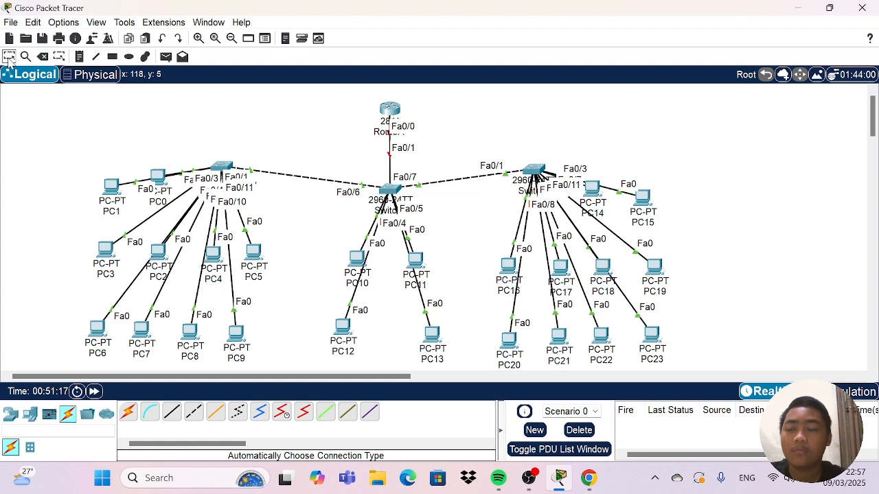
drag(113, 190, 113, 176)
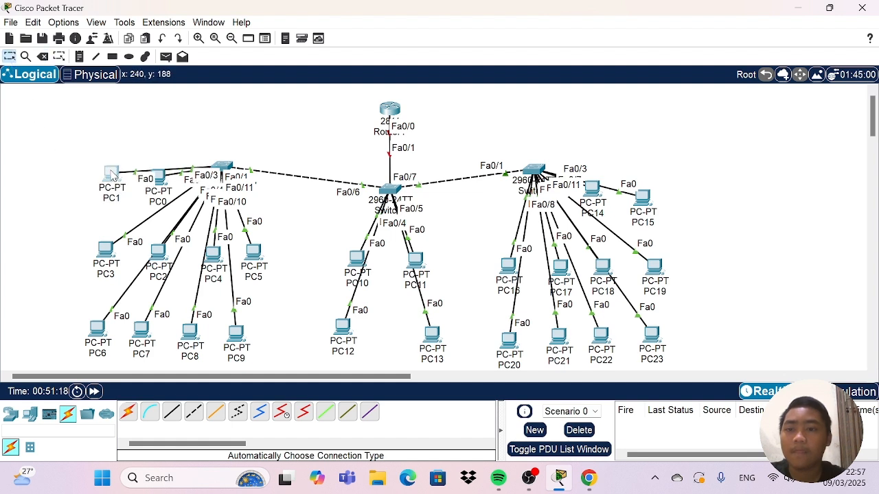
click(592, 192)
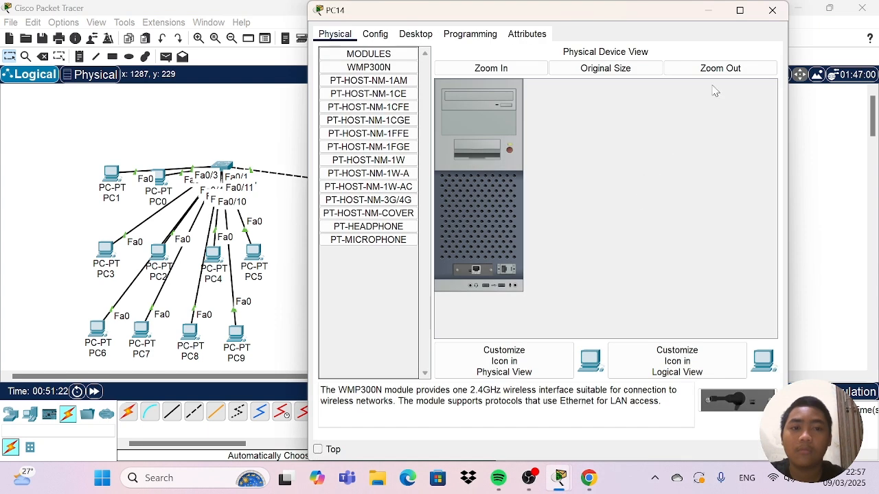
click(772, 10)
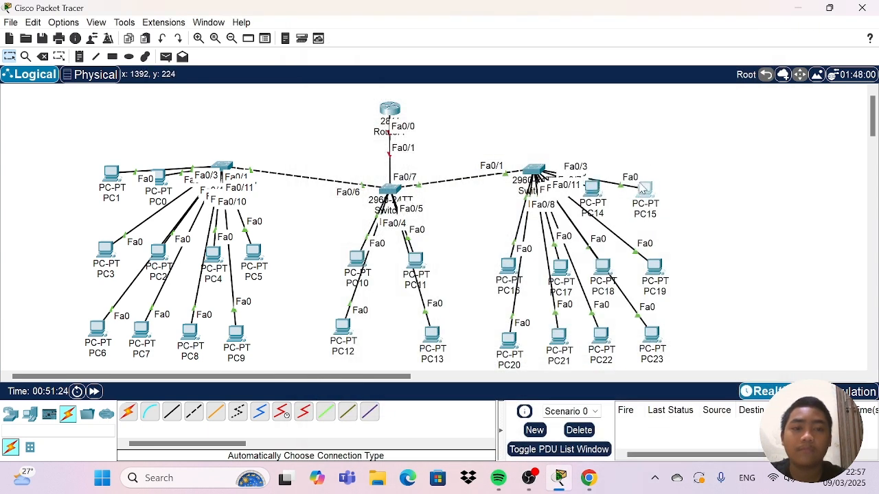
drag(640, 187, 641, 178)
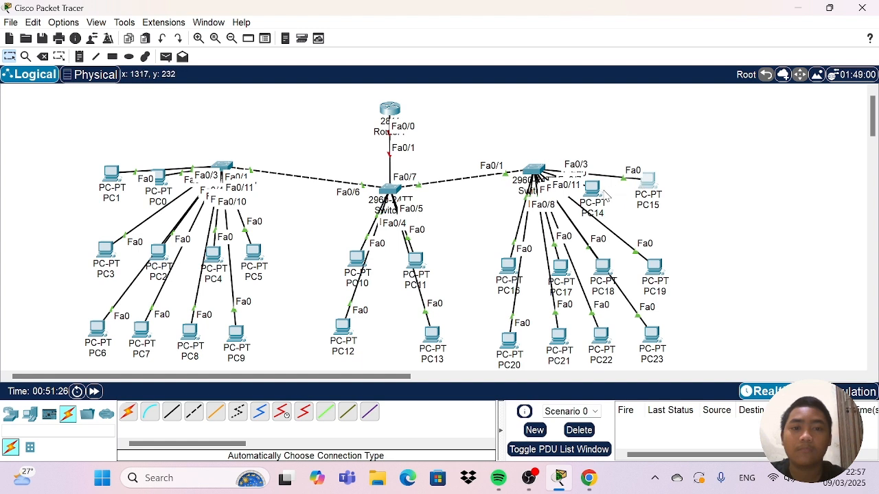
drag(596, 195, 598, 188)
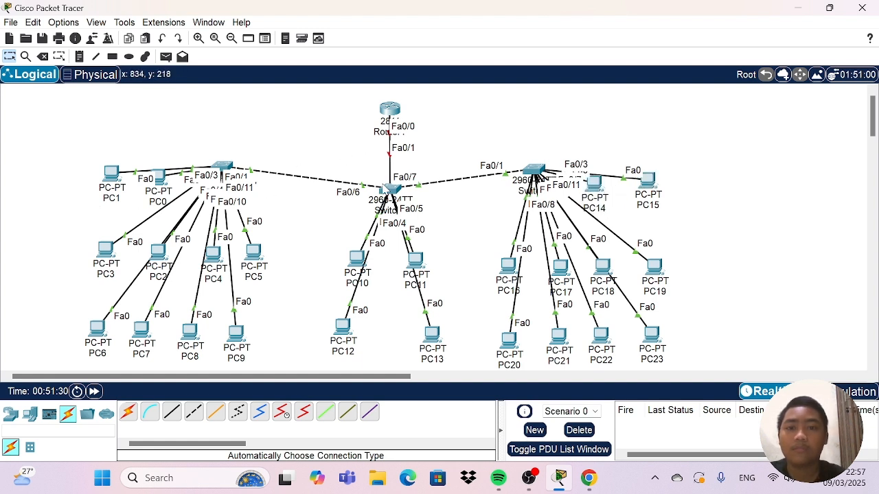
drag(388, 189, 389, 167)
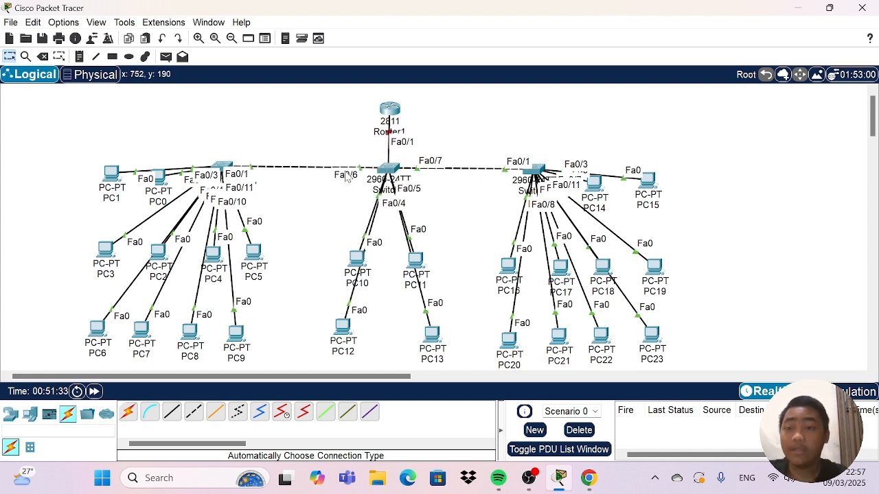
Draw unfilled black-outlined rectangles around four PC groups: PC1 and PC0, PC14 and PC15, PC3 to PC5, and PC6 to PC9.
click(113, 57)
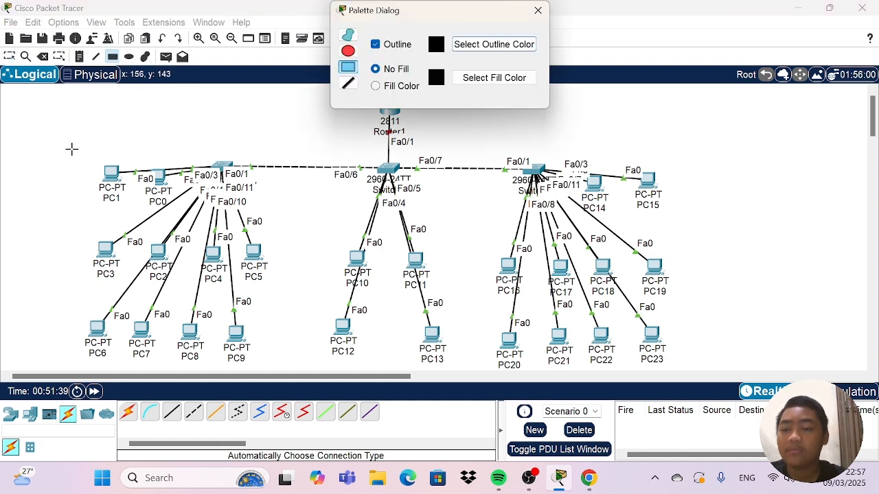
drag(71, 148, 186, 210)
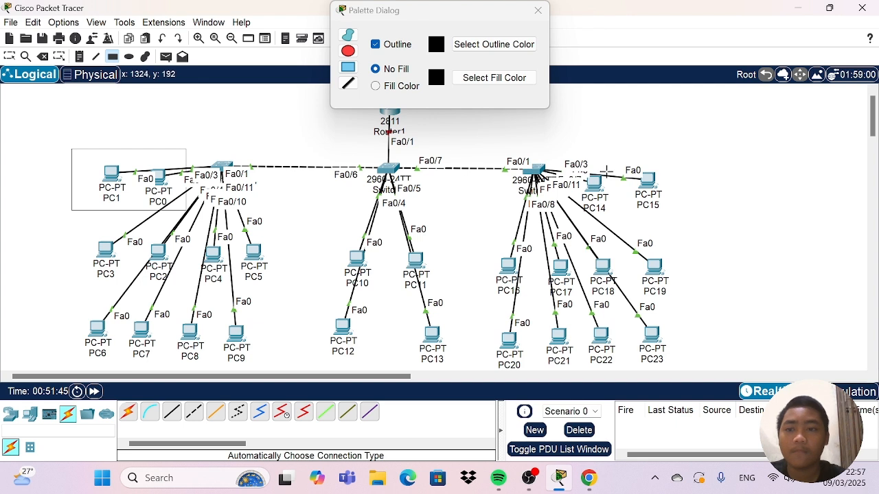
drag(576, 150, 697, 214)
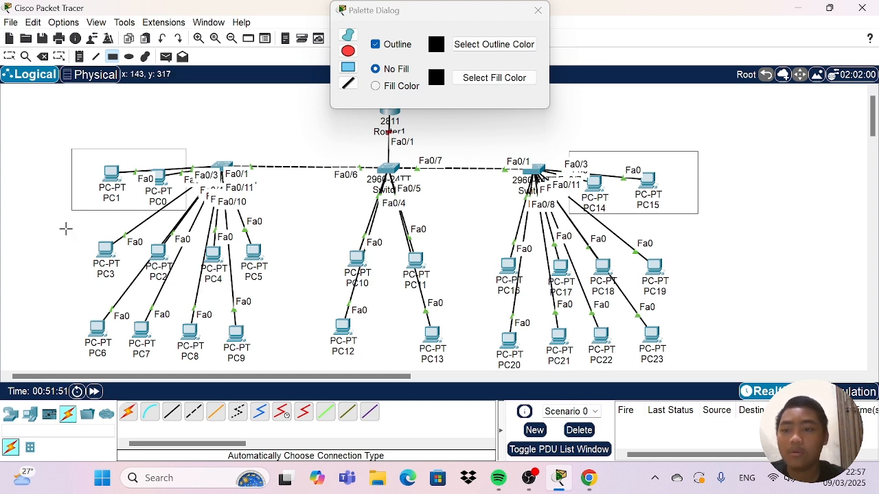
drag(63, 221, 295, 284)
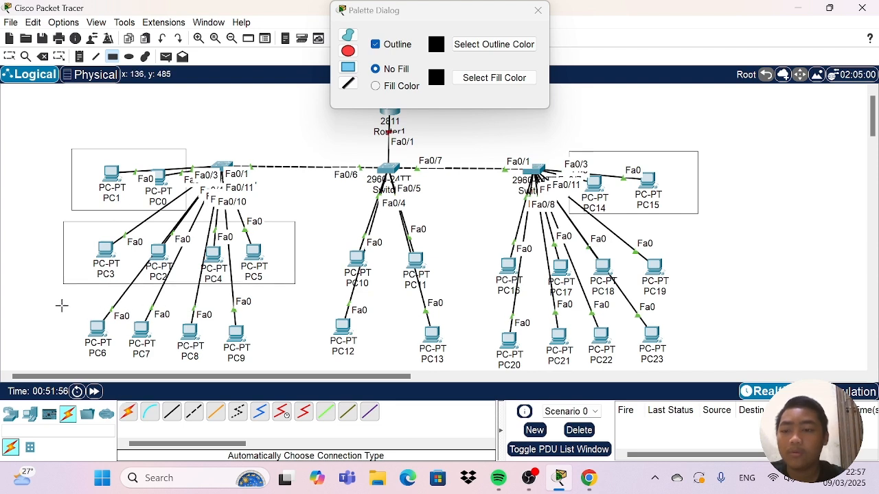
mouse_move(62, 305)
mouse_down()
mouse_move(234, 320)
mouse_move(266, 369)
mouse_move(287, 366)
mouse_move(279, 367)
mouse_up()
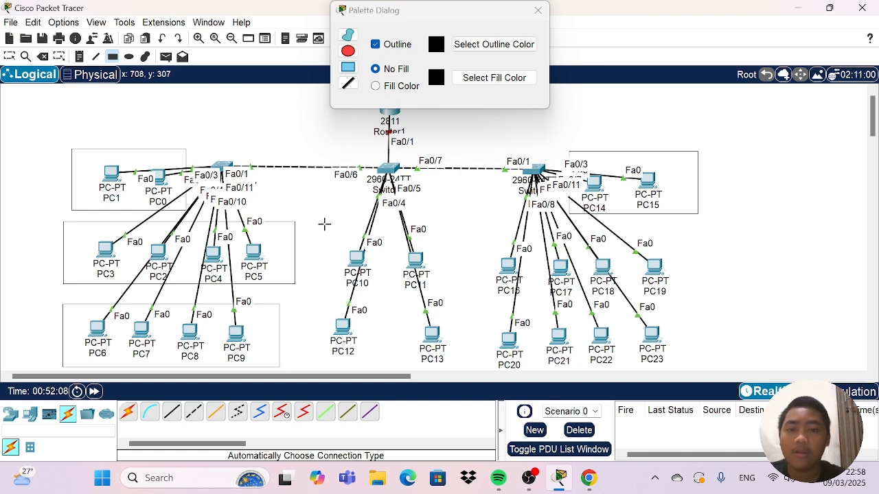
Draw unfilled rectangles around the remaining groups: PC10 and PC11, PC12 and PC13, PC16 to PC19, and PC20 to PC23.
drag(324, 224, 448, 295)
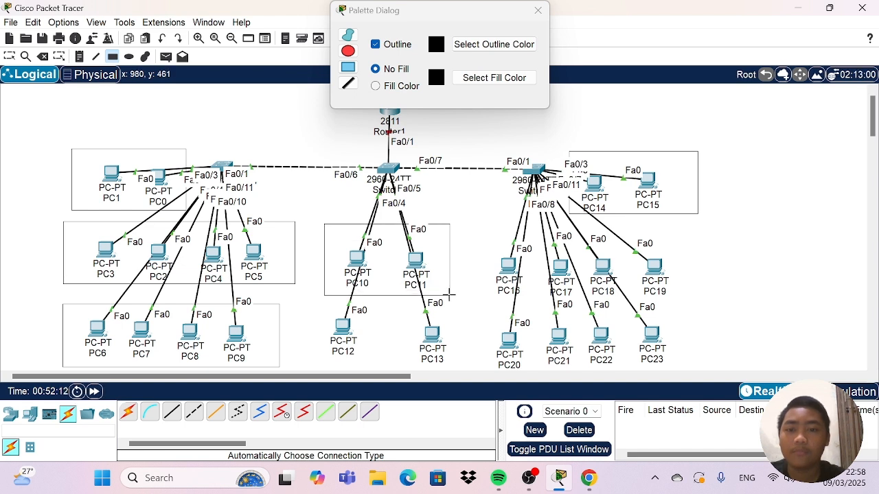
drag(300, 309, 471, 371)
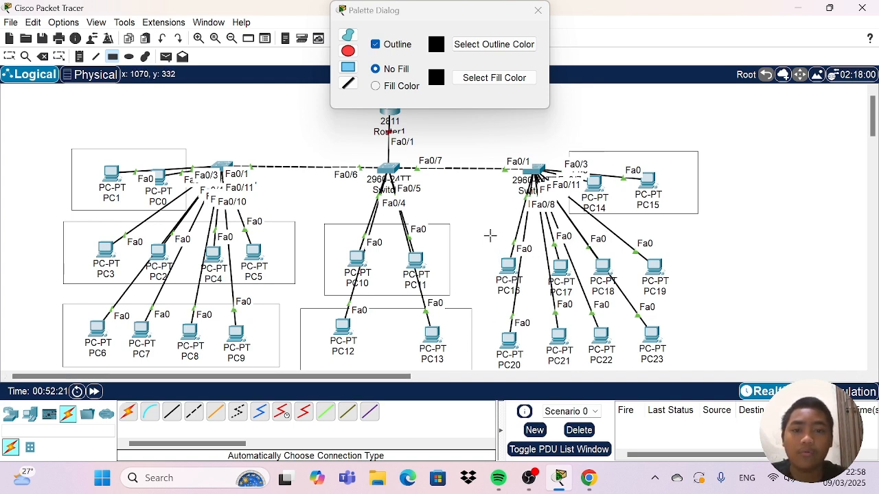
drag(488, 227, 718, 308)
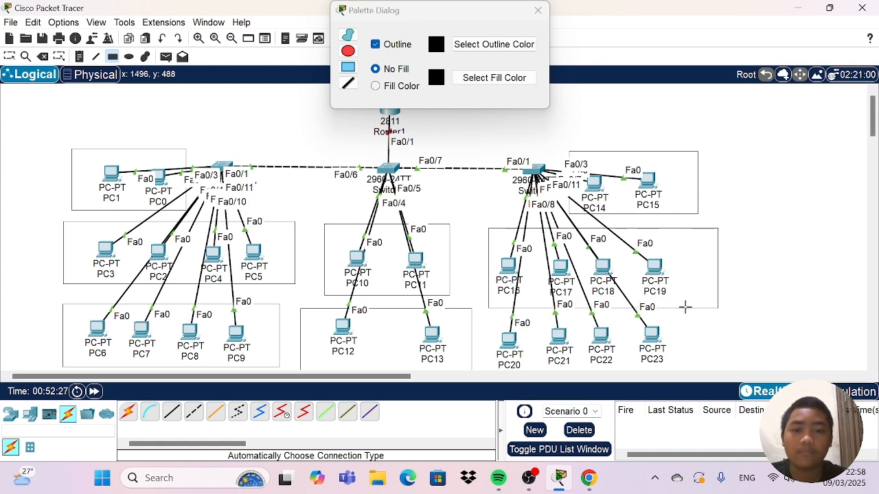
scroll(584, 307, down, 1)
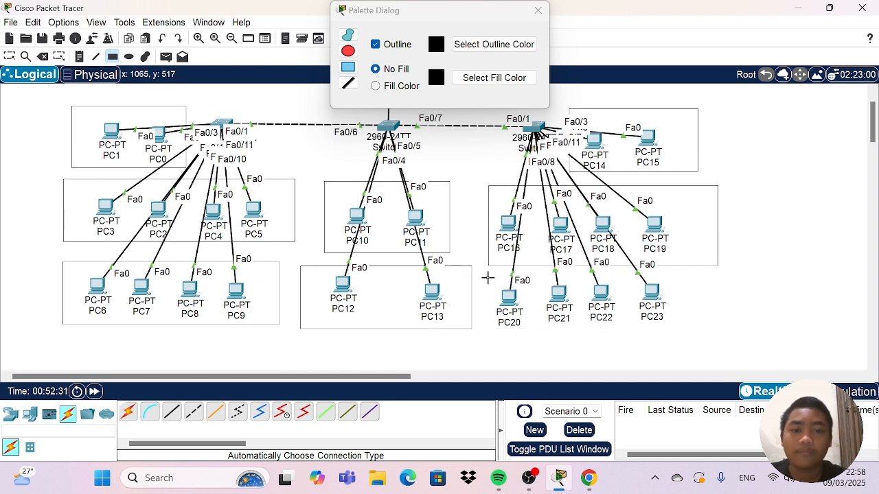
drag(487, 277, 732, 334)
scroll(563, 291, up, 1)
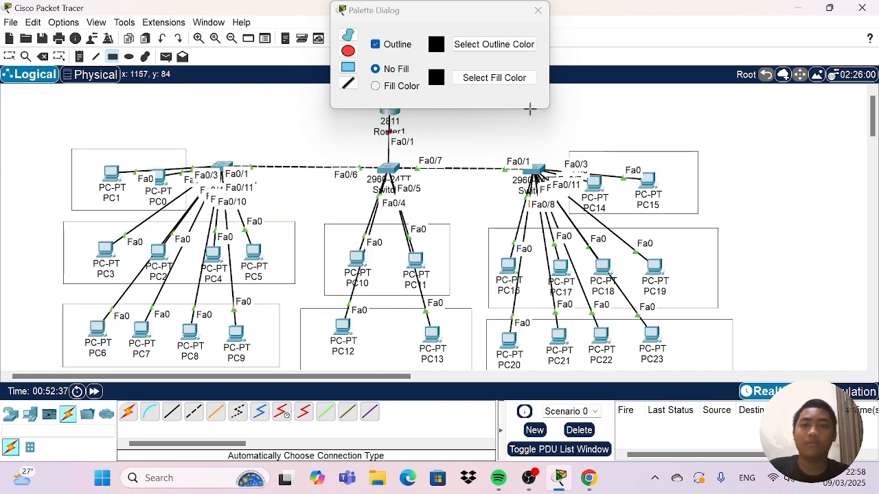
click(538, 11)
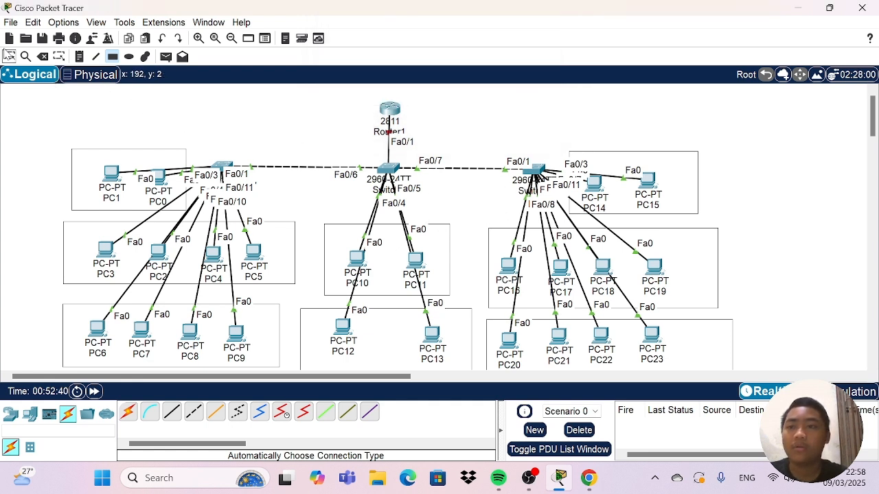
Select the whole topology with its rectangles and move it slightly up and to the right on the canvas.
click(9, 56)
drag(57, 100, 758, 428)
drag(391, 103, 421, 86)
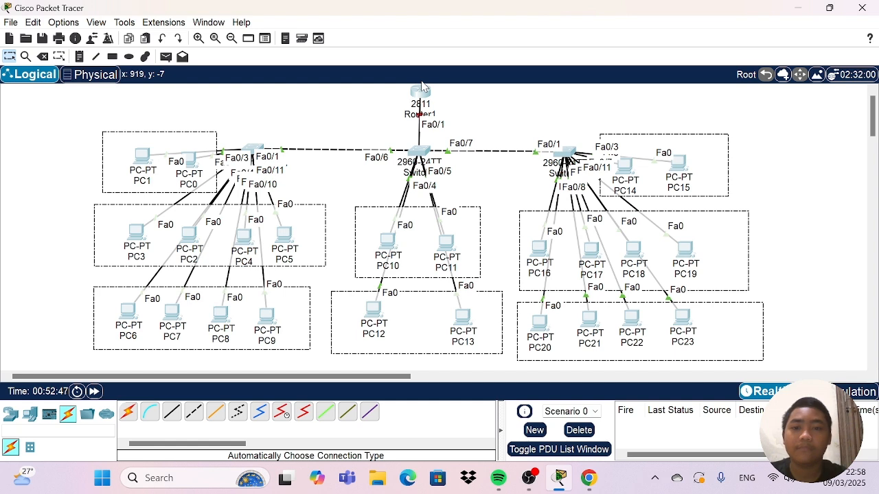
click(509, 107)
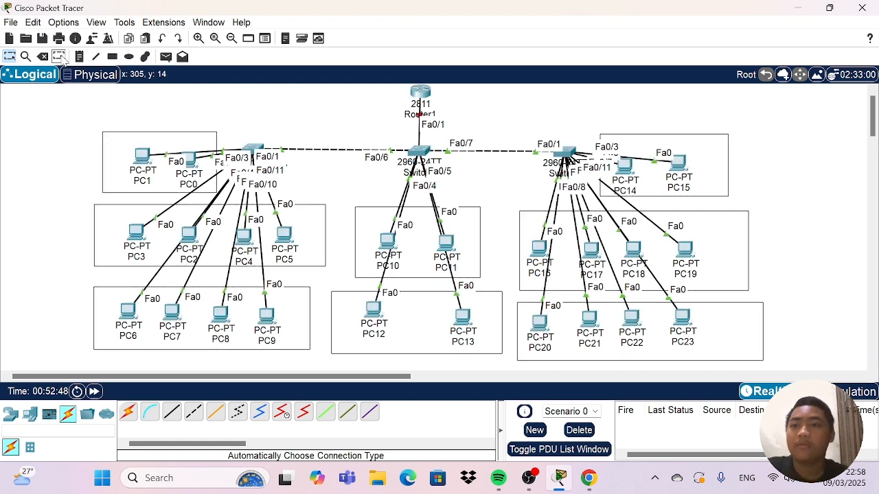
Place a "VLAN 10" note in the PC1/PC0 rectangle and another in the PC14/PC15 rectangle.
click(79, 56)
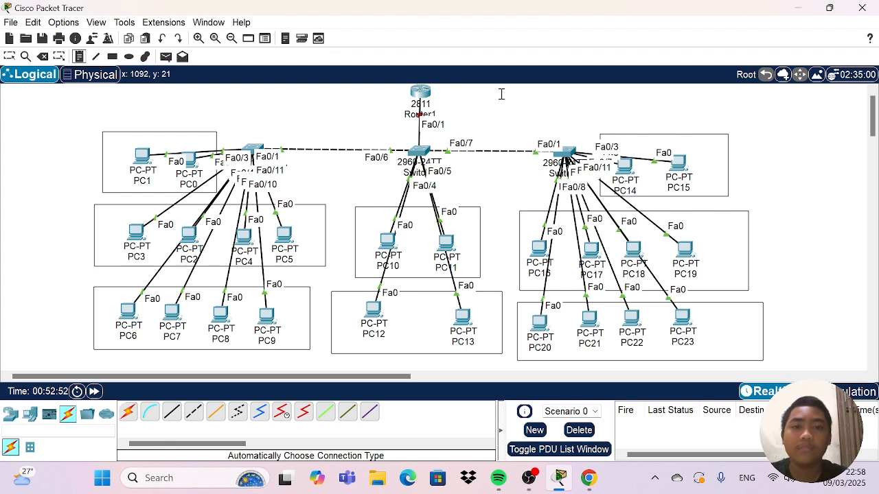
click(503, 96)
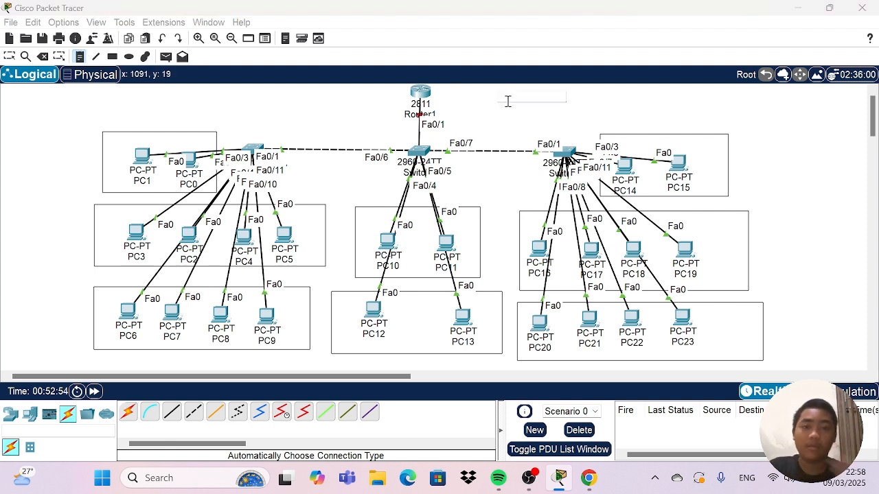
click(110, 140)
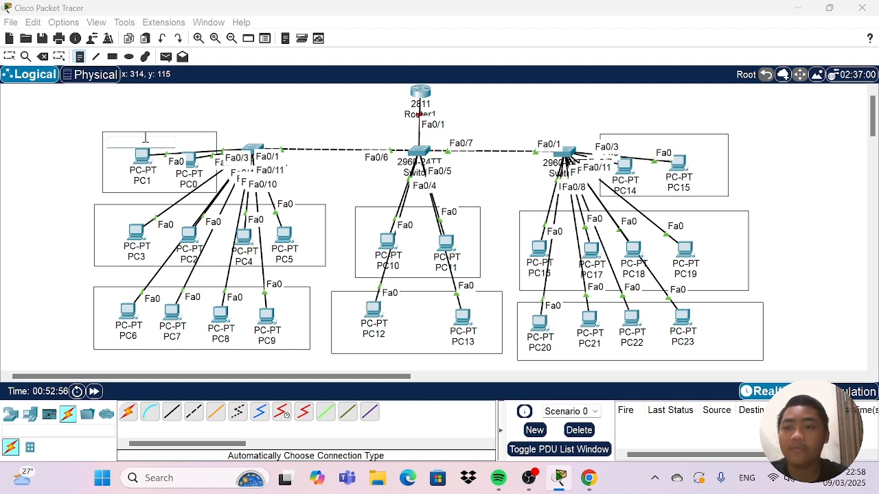
key(Caps_Lock)
text(VLAN 10)
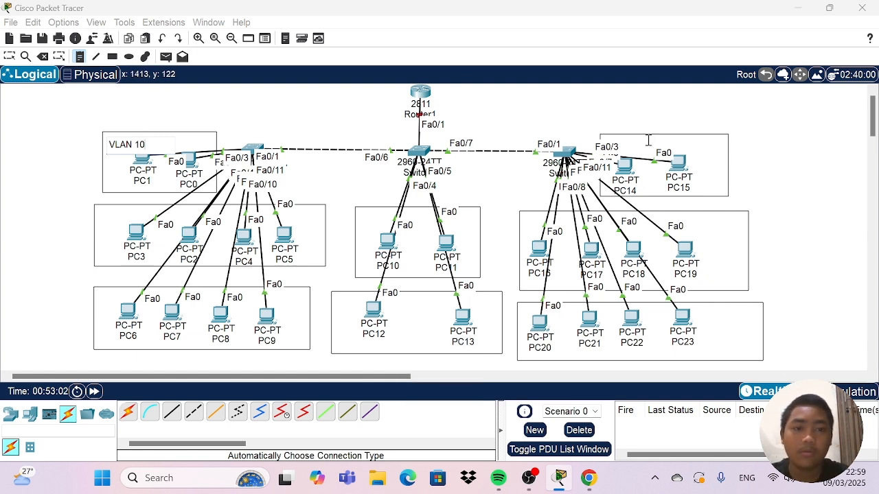
click(685, 144)
text(VLAN 10)
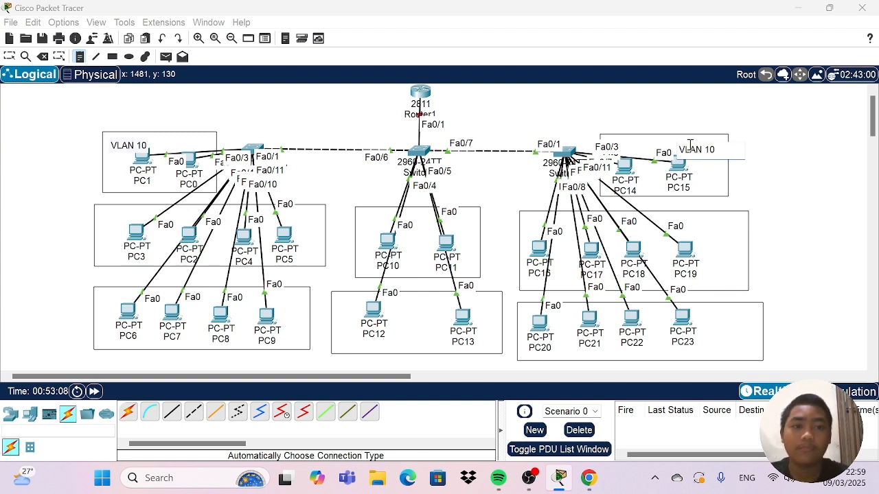
Place "VLAN 20" notes in the PC2 to PC5 rectangle and the PC16 to PC19 rectangle.
click(106, 220)
text(VL)
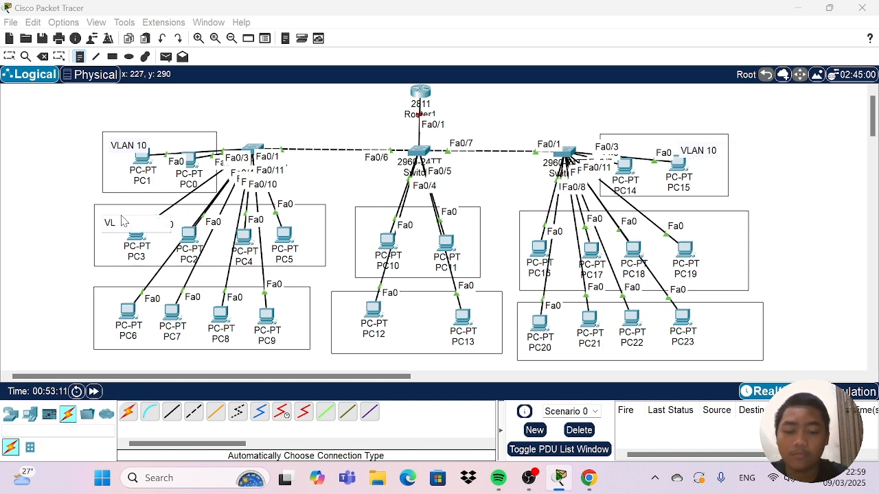
text(AN 20)
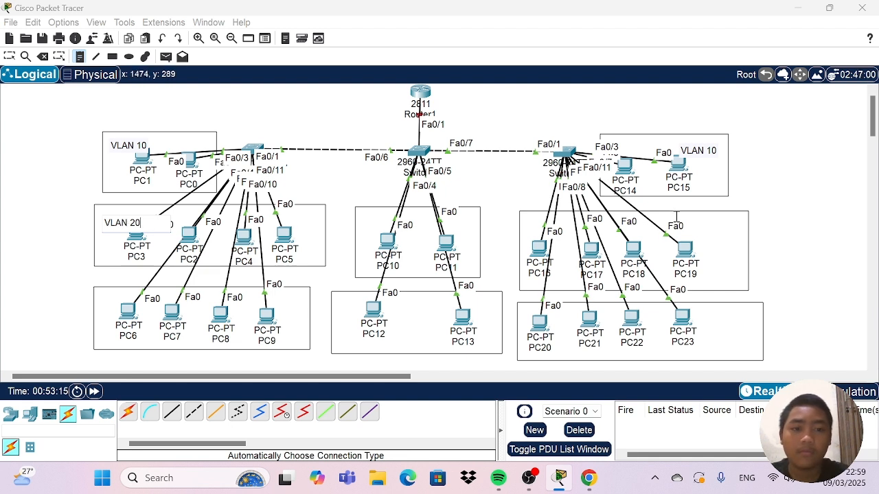
click(697, 225)
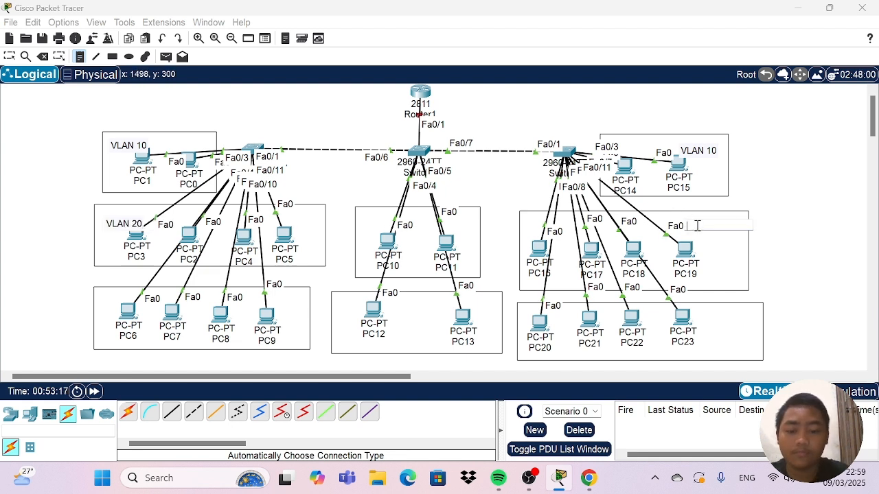
text(VLAN 20)
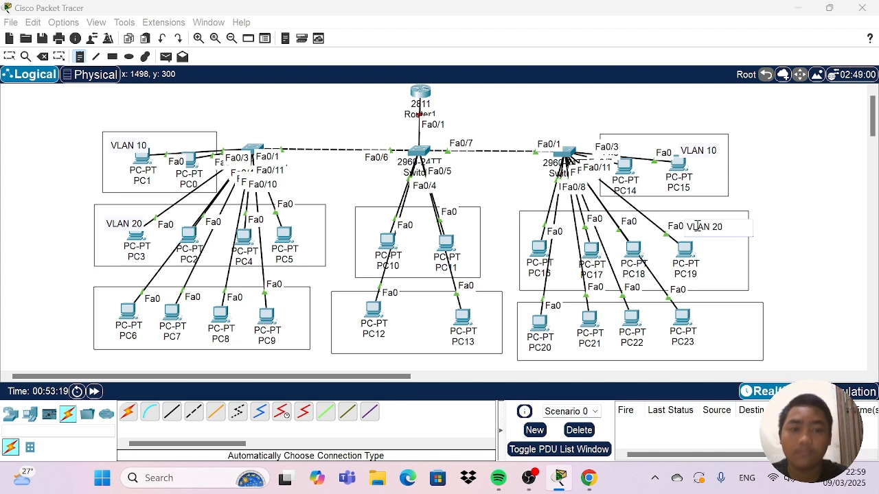
Place "VLAN 30" notes in the PC6 to PC9 rectangle and the PC20 to PC23 rectangle.
click(103, 303)
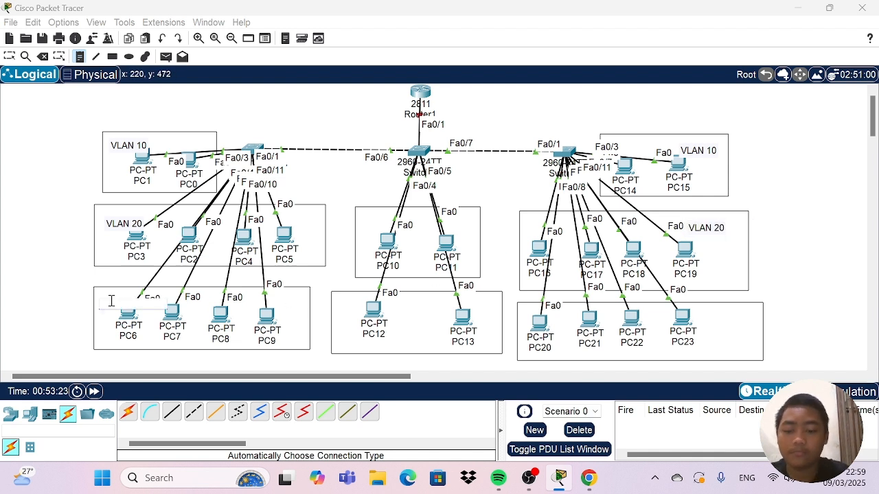
text(VLAN 30)
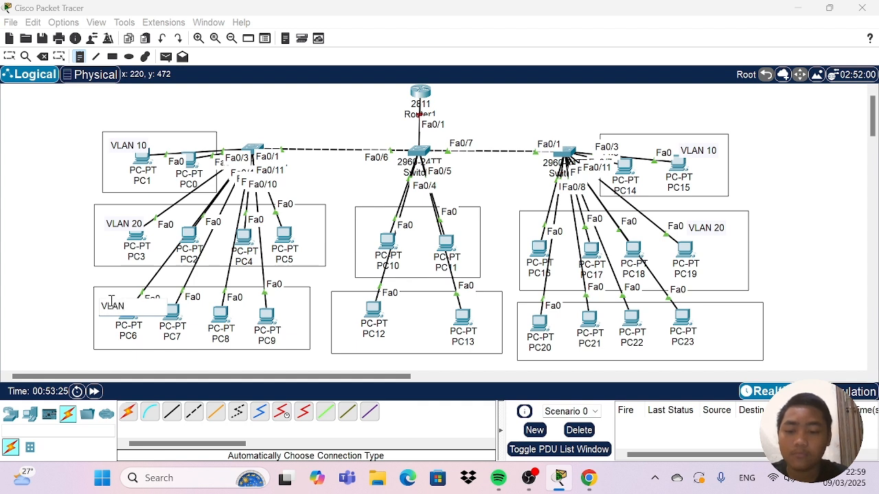
click(711, 316)
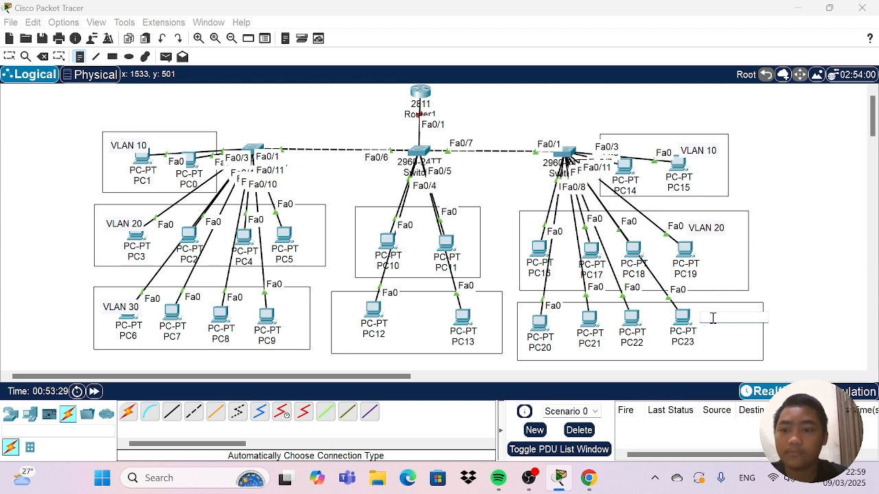
text(VLAN 30)
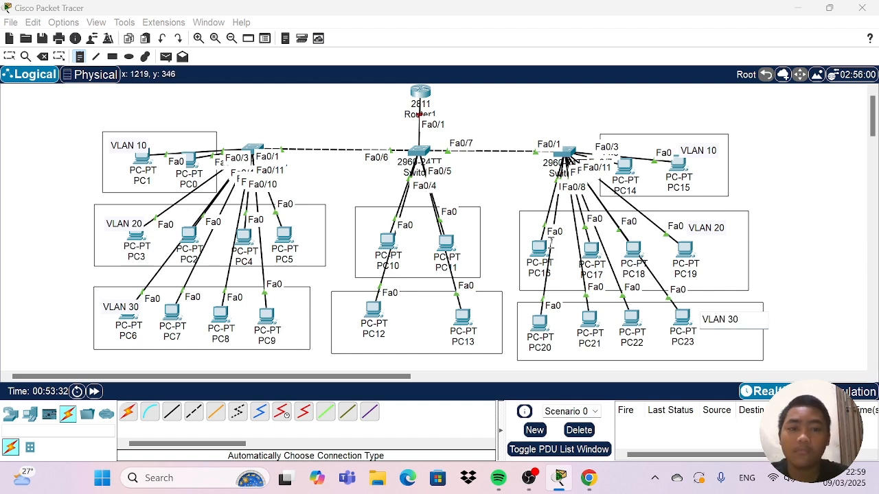
Label the PC10/PC11 rectangle with a "VLAN 40" note and the PC12/PC13 rectangle with a "VLAN 50" note.
click(363, 216)
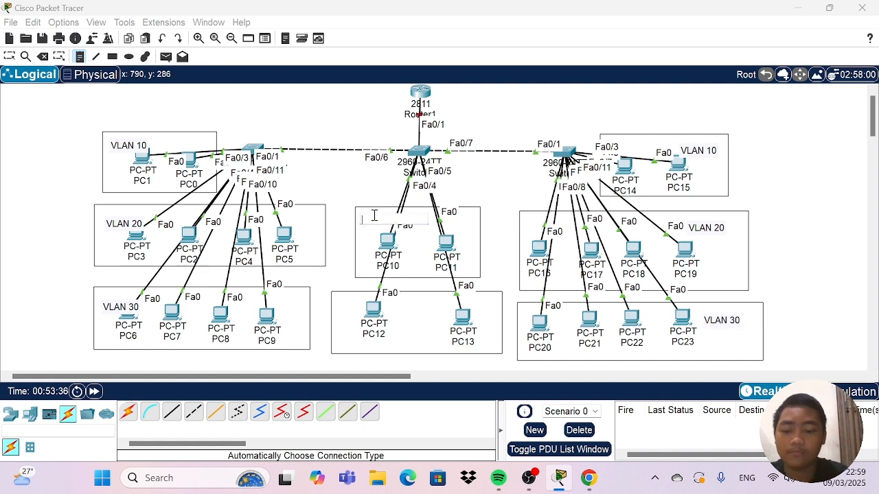
text(VLAN)
text(40)
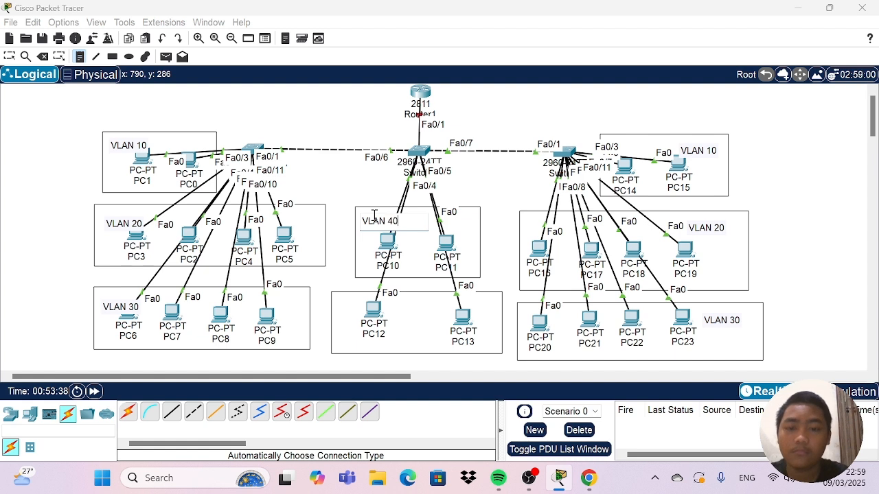
click(397, 323)
text(VLA)
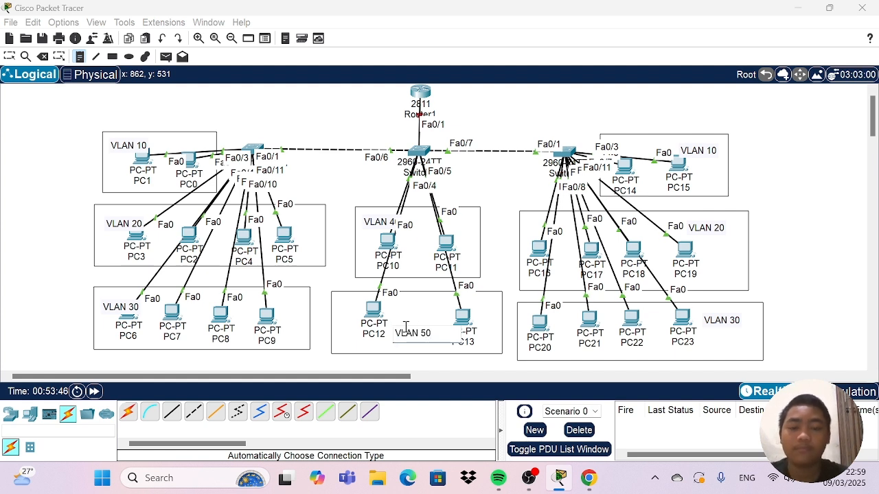
text(N 50)
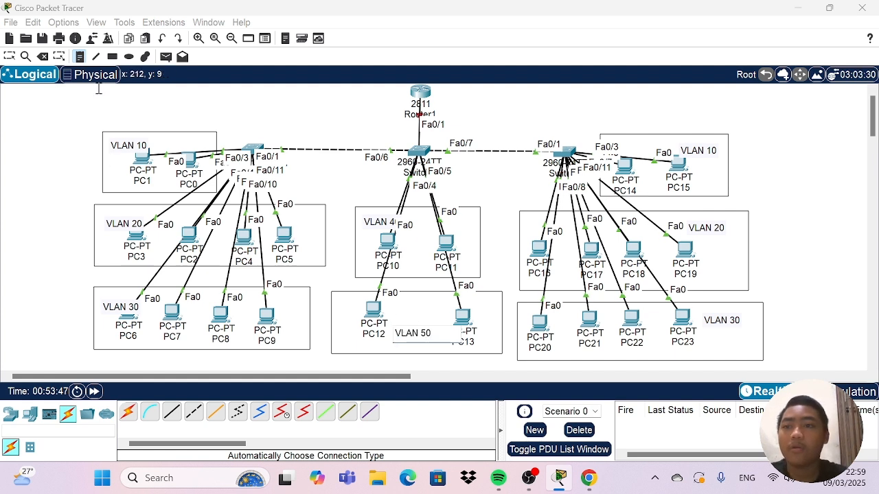
Move both VLAN 30 notes and the VLAN 20 and VLAN 10 notes of the right-hand switch's groups toward their rectangles' upper outer corners.
click(9, 56)
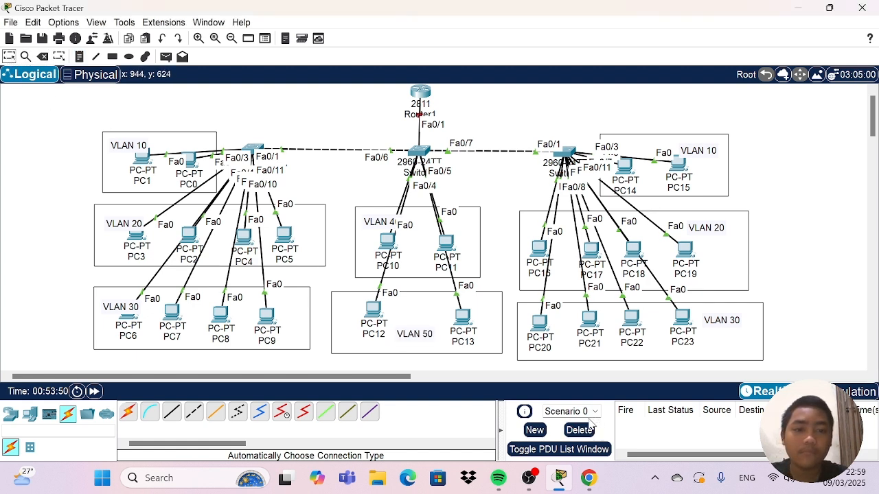
drag(122, 308, 114, 293)
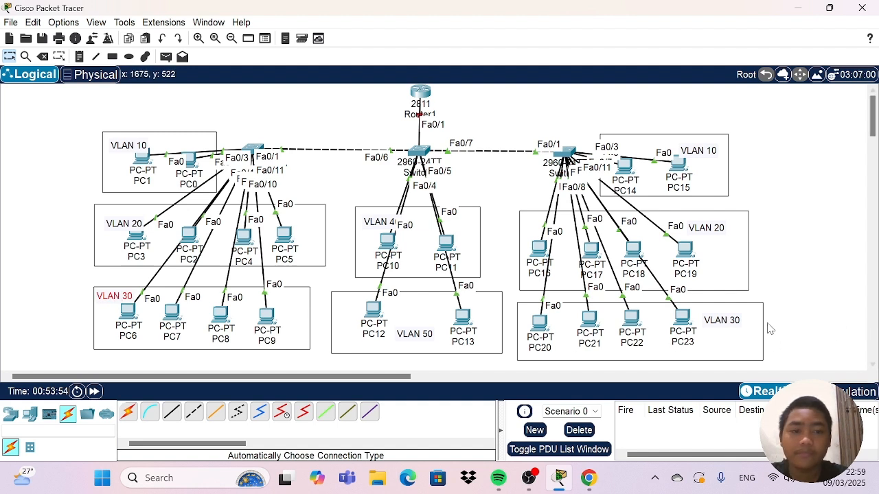
drag(720, 329, 723, 324)
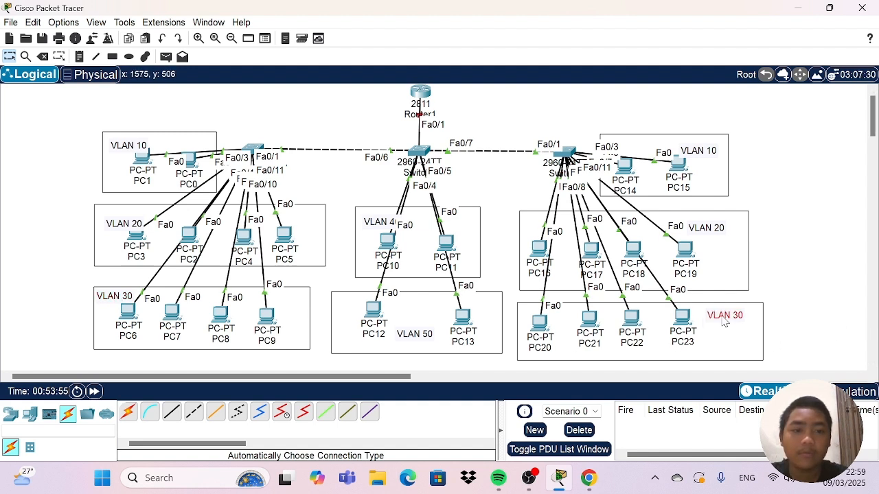
click(705, 232)
drag(705, 232, 722, 228)
drag(699, 158, 705, 152)
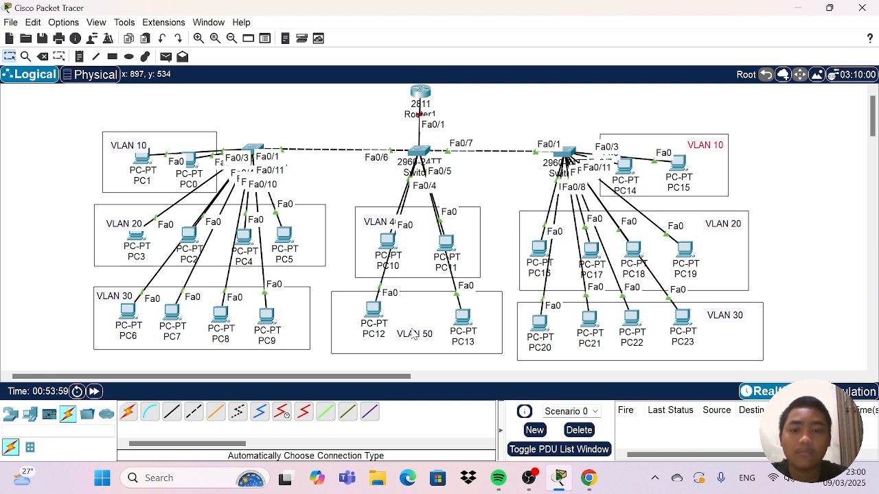
Move the VLAN 40 note and the PC1/PC0 group's VLAN 10 note into the upper-left corners of their rectangles.
click(413, 336)
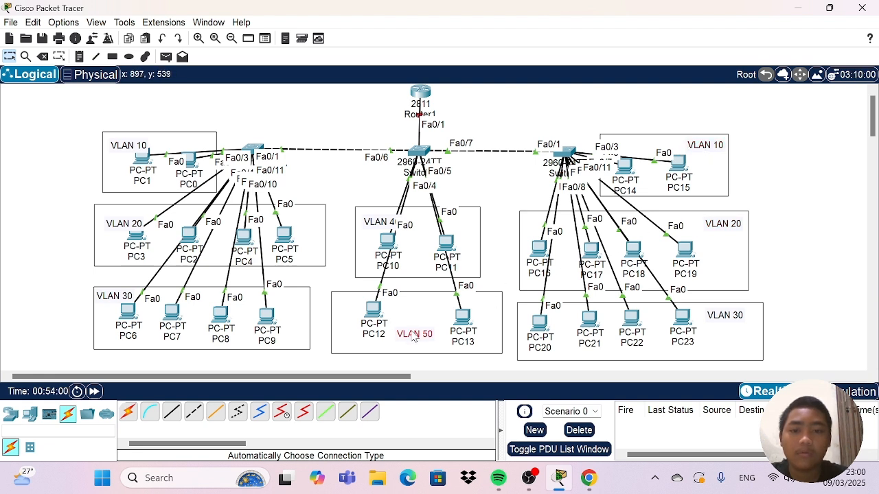
click(377, 225)
drag(377, 228, 373, 218)
click(329, 184)
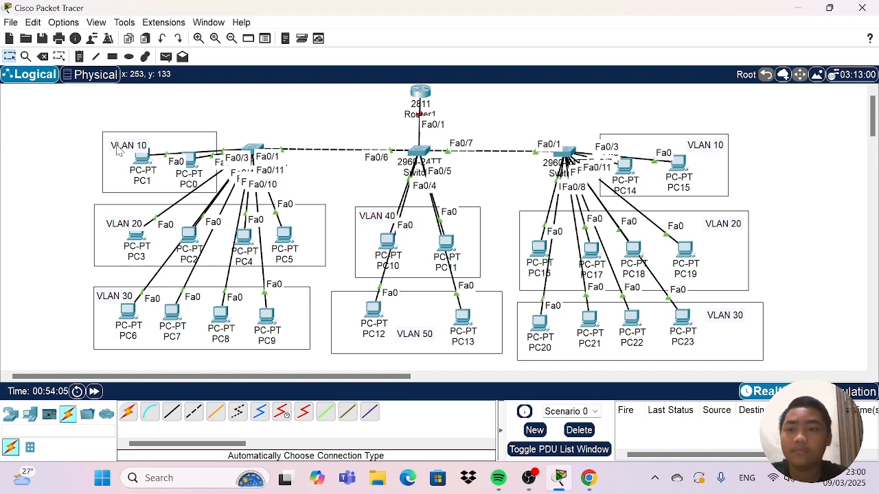
drag(119, 151, 115, 145)
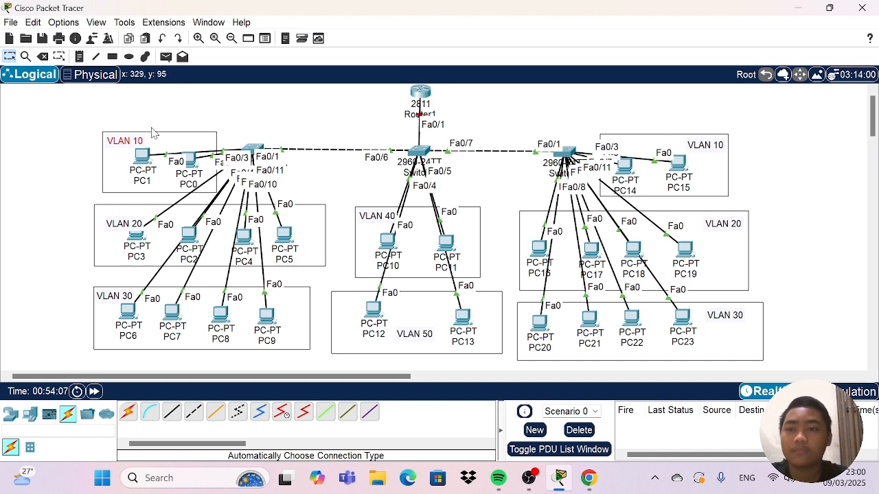
click(176, 111)
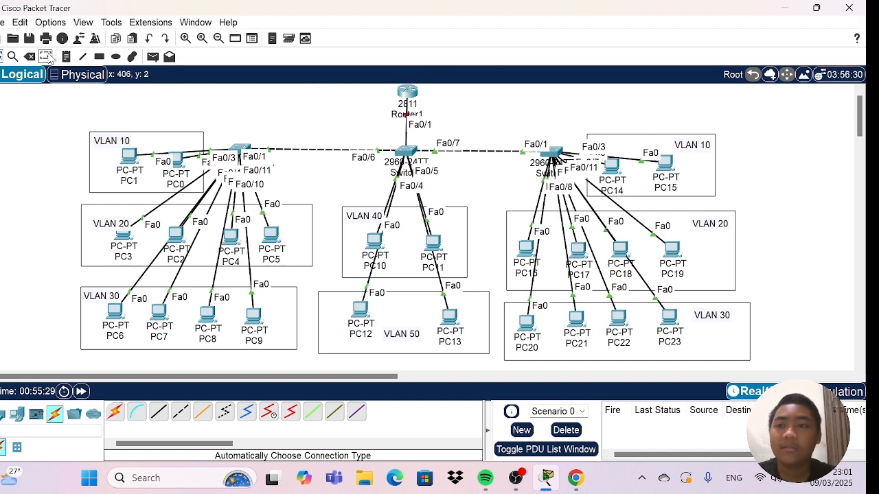
Add a note to the right of the router reading "VLAN 10= 10.10.10.0/24" and start a new line.
click(69, 57)
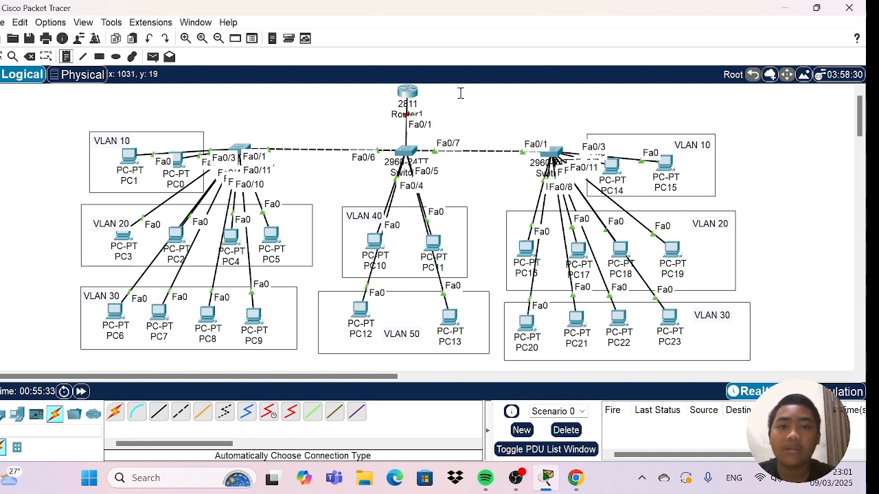
click(459, 92)
text(VLAN)
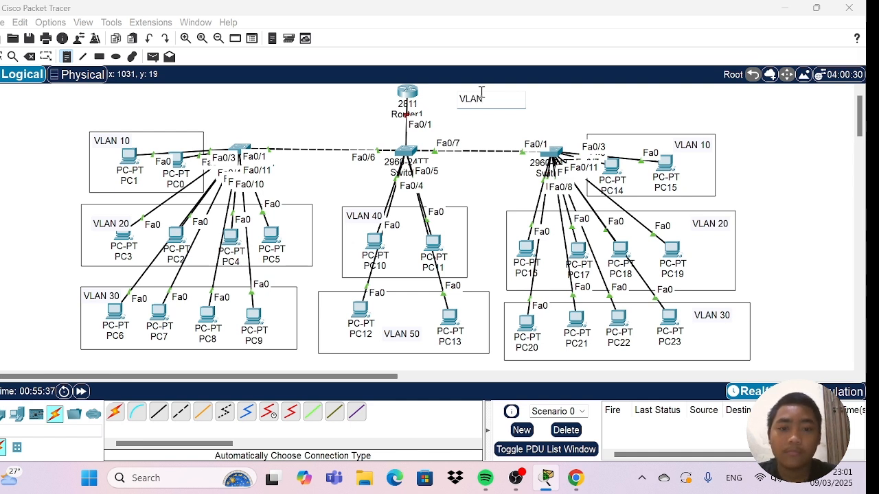
text( 10=)
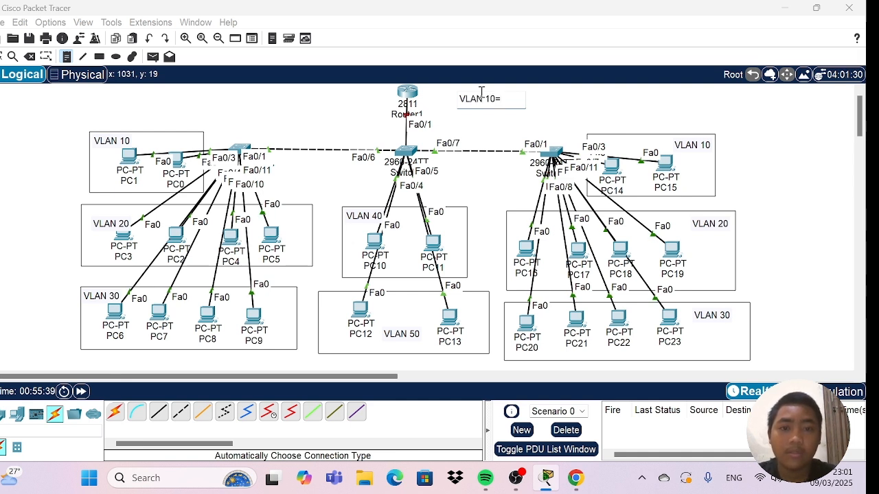
text( 10.)
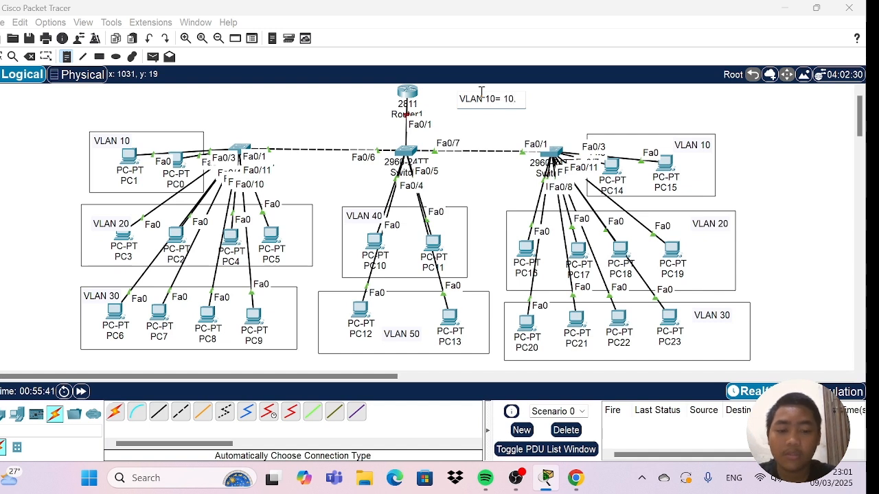
text(10.10.)
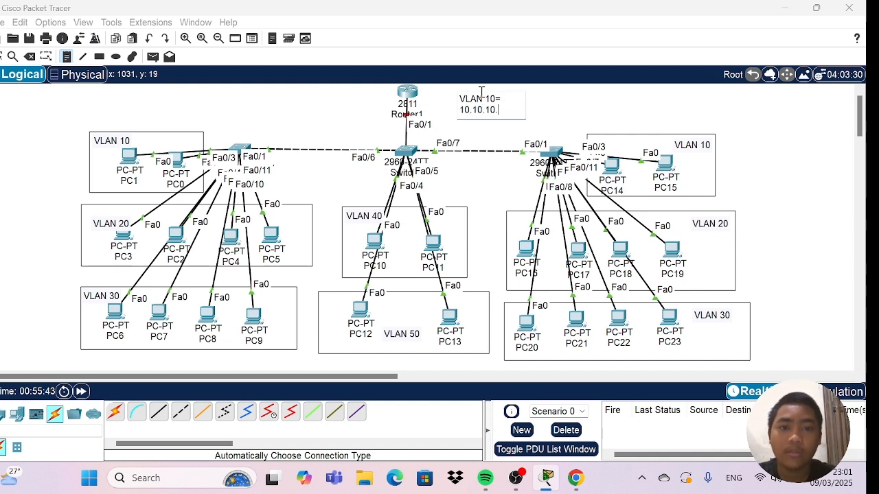
text(0)
text(/)
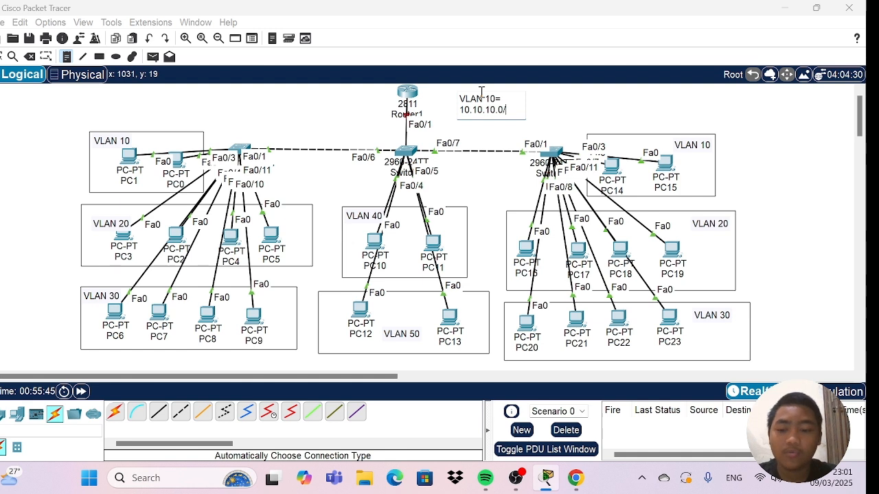
text(24)
key(Return)
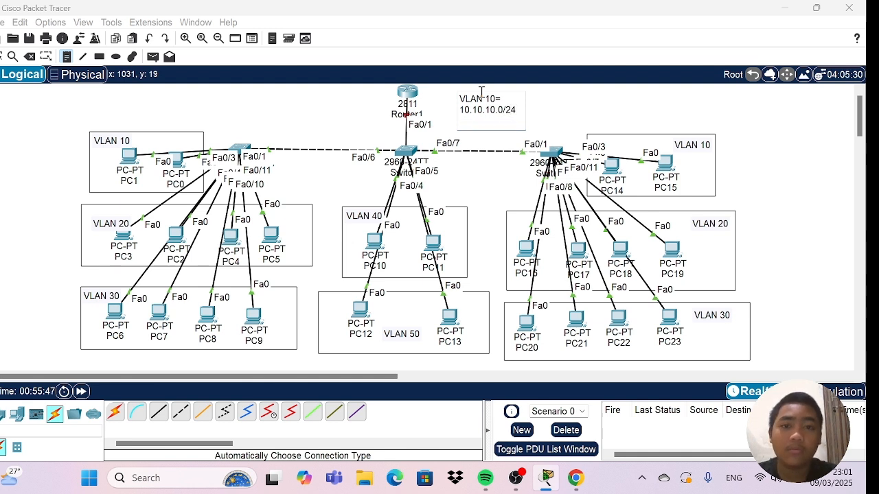
Add the line "VLAN 20= 20.20.20.0/24" to the subnet note beside the router.
text(VLAN 2)
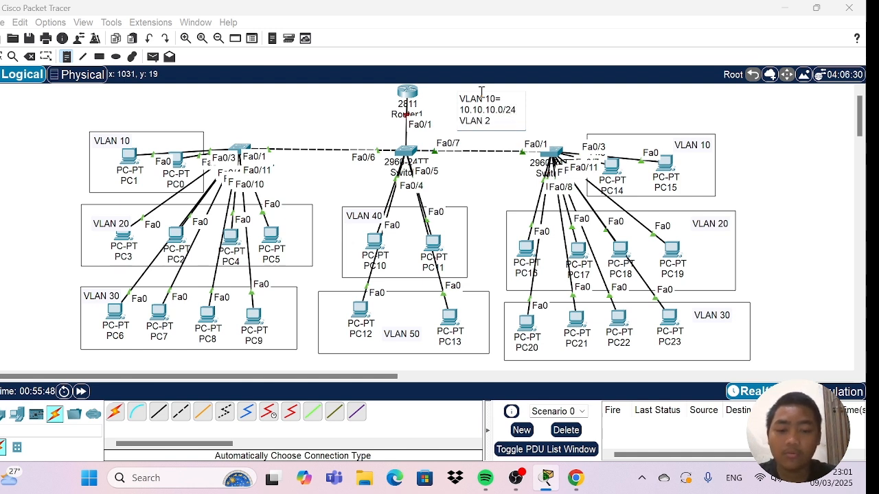
text(0= )
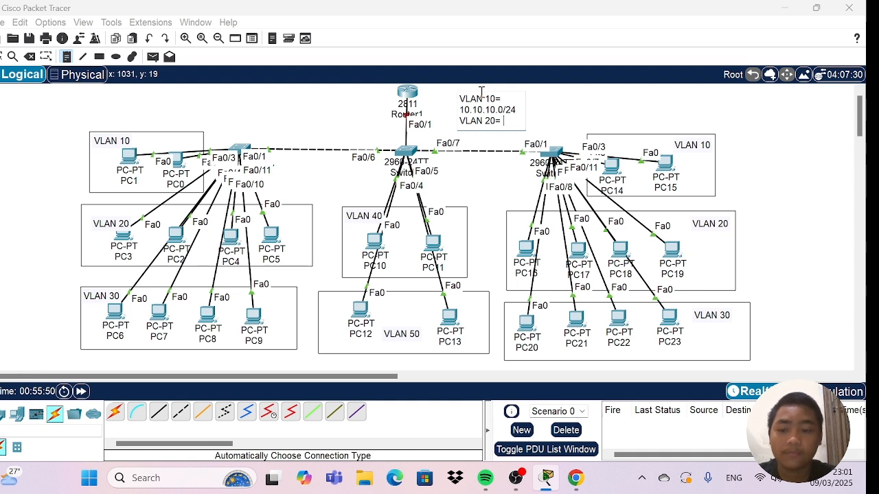
text(20.20.2)
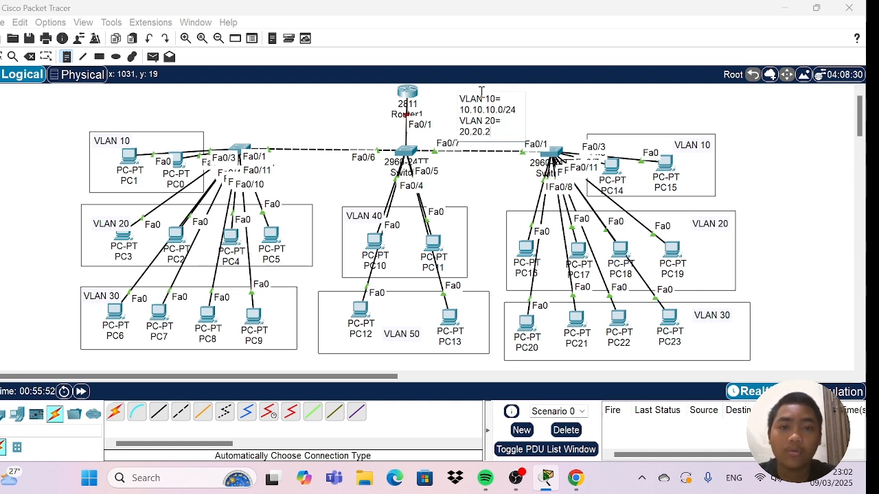
text(0.0/24)
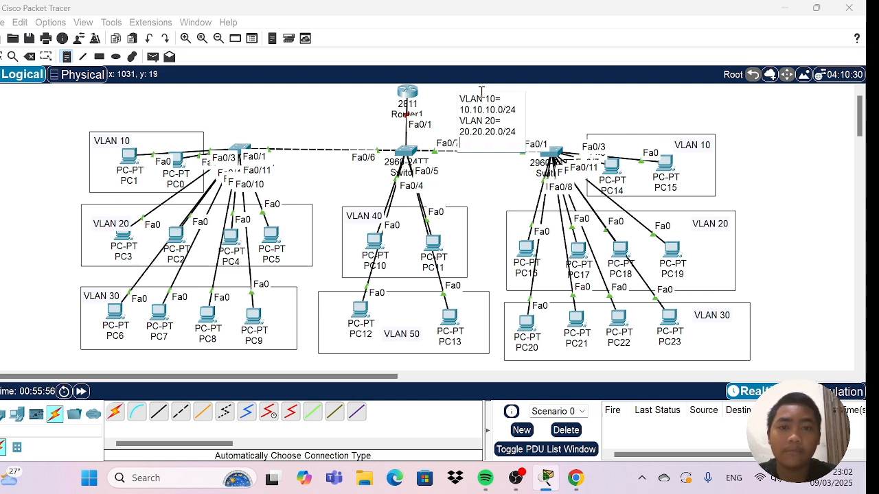
text(VLA)
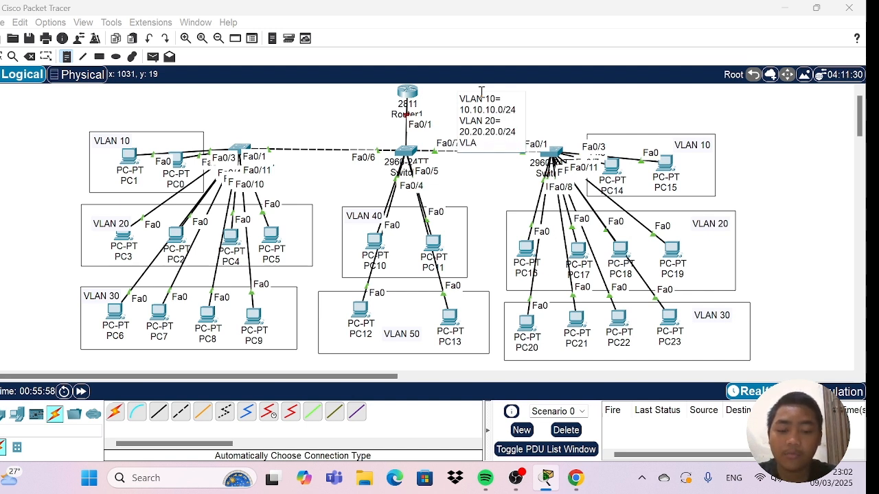
text(N 30)
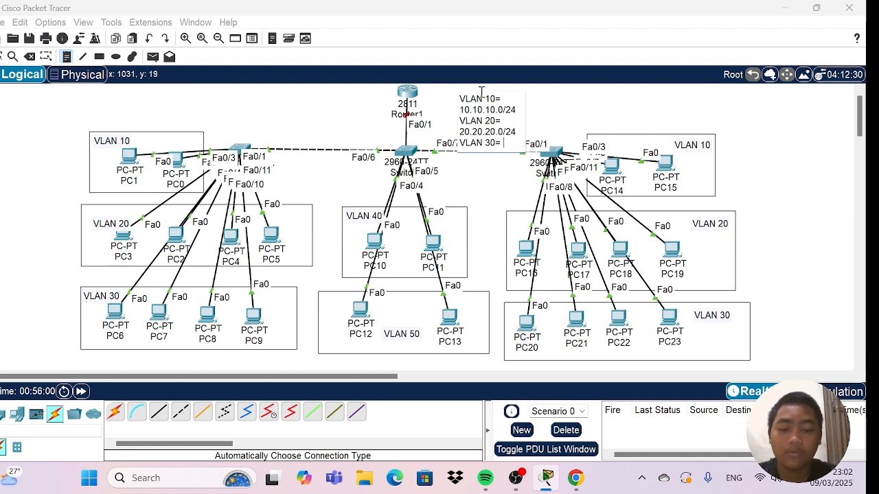
text(= )
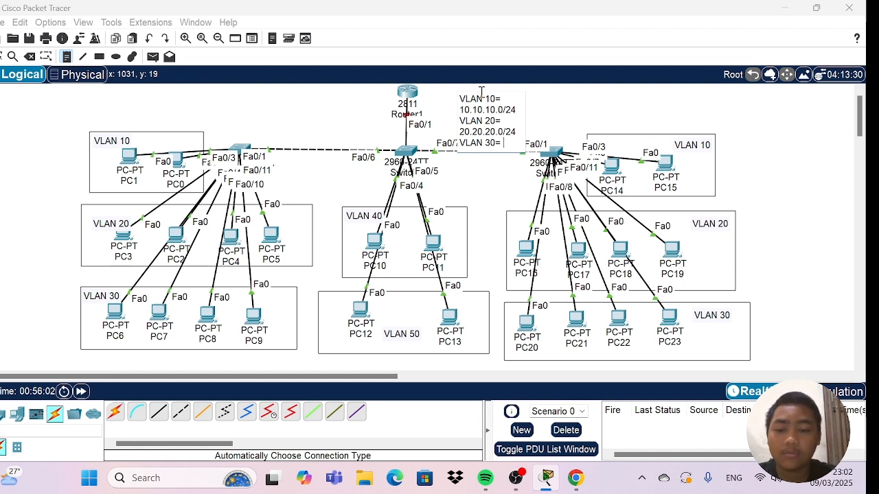
text(30.30.30.)
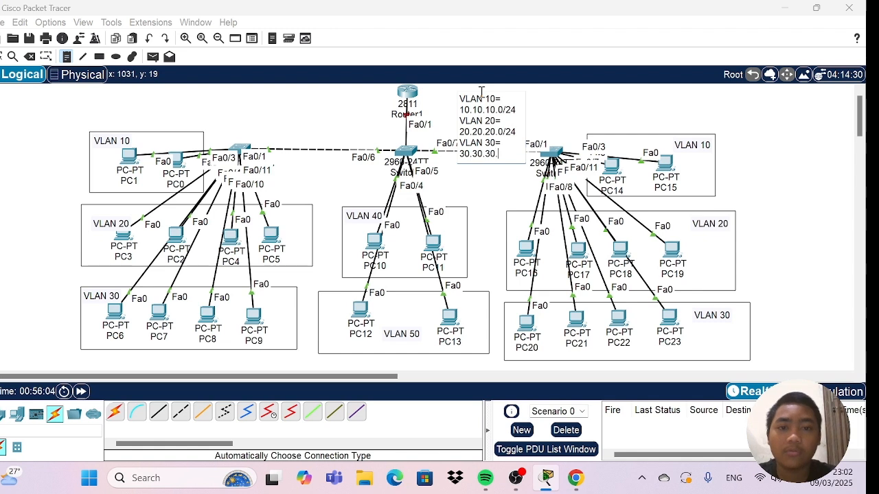
text(0/)
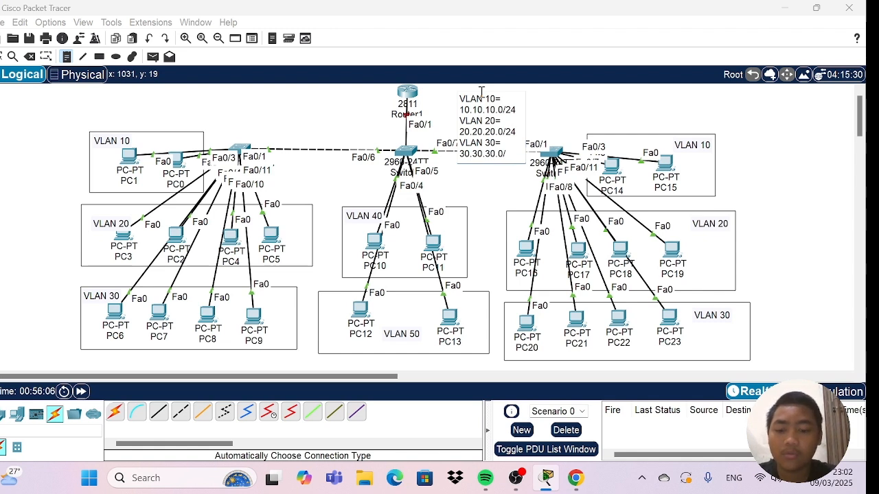
text(24)
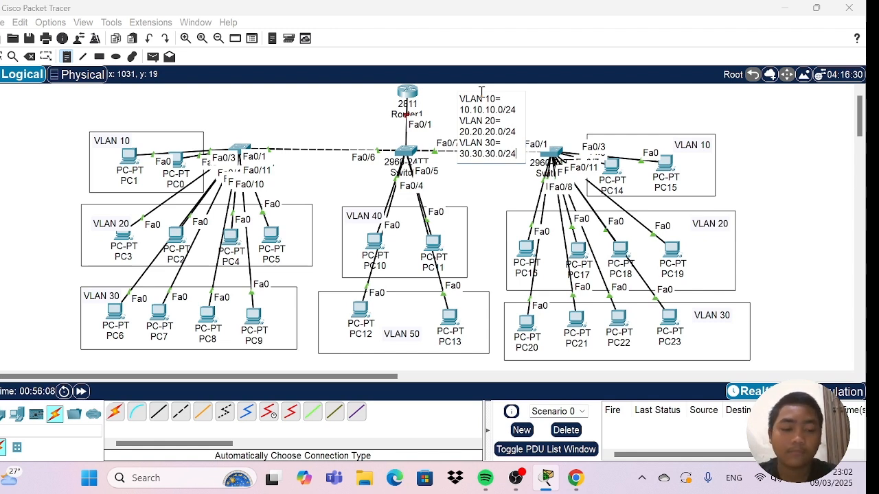
Add the line "VLAN 30= 30.30.30.0/24" to the subnet note and start a new line.
key(Return)
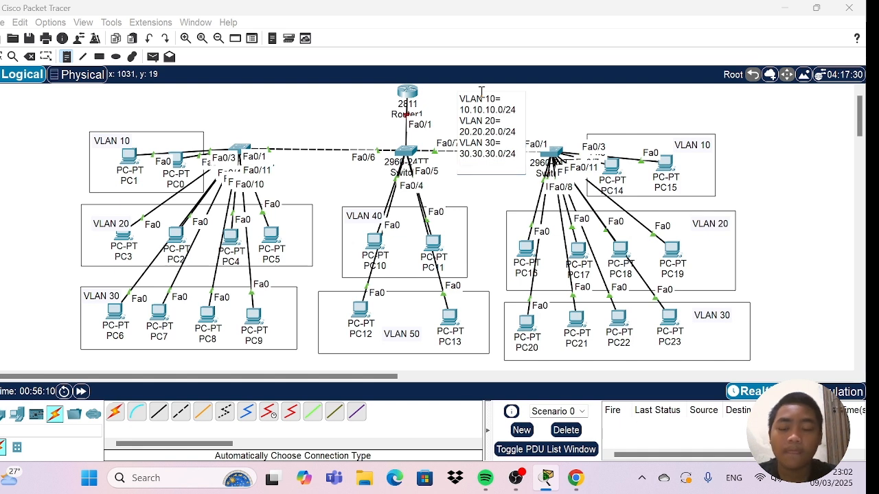
Add the line "VLAN 40= 40.40.40.0/24" to the subnet note and start a new line.
text(VLAN)
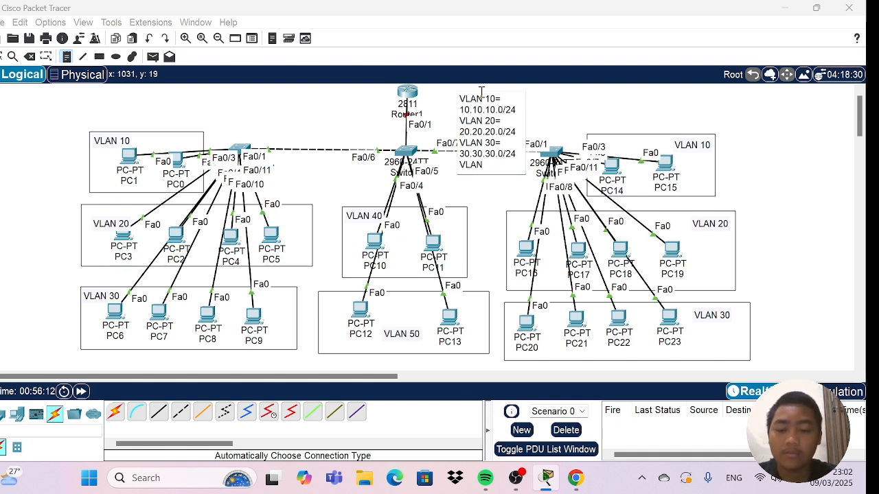
text( 40)
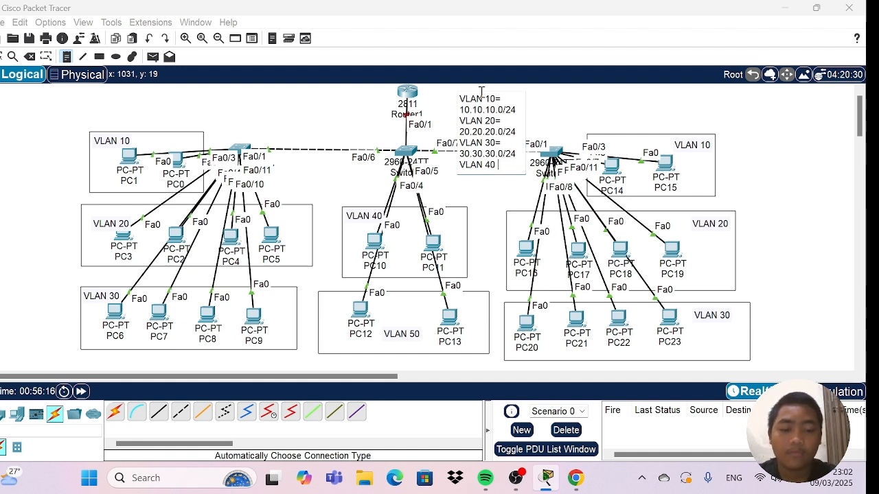
text( =)
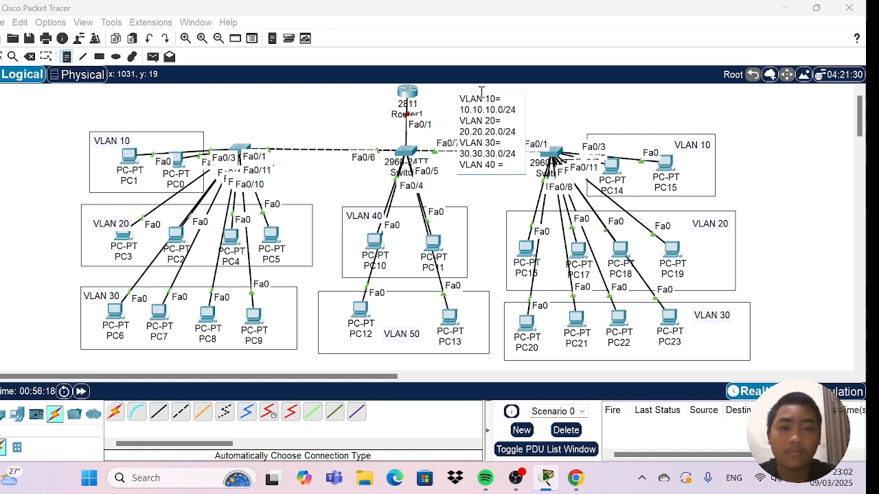
key(Return)
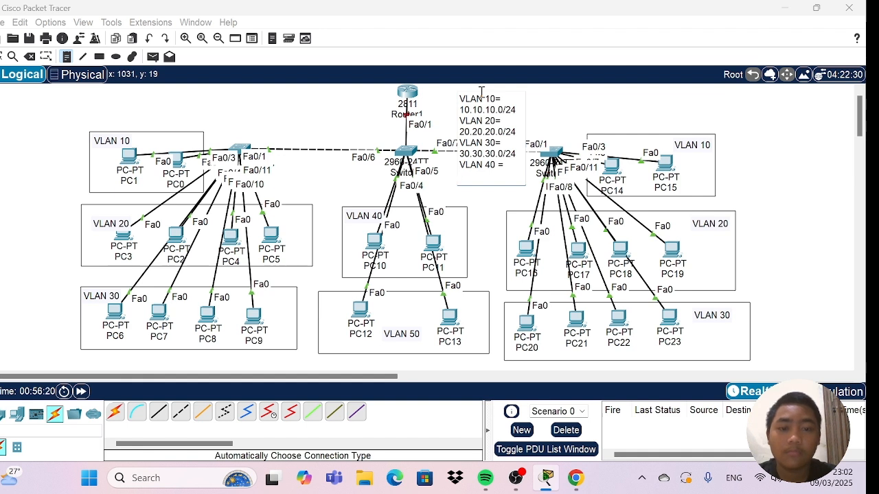
key(BackSpace)
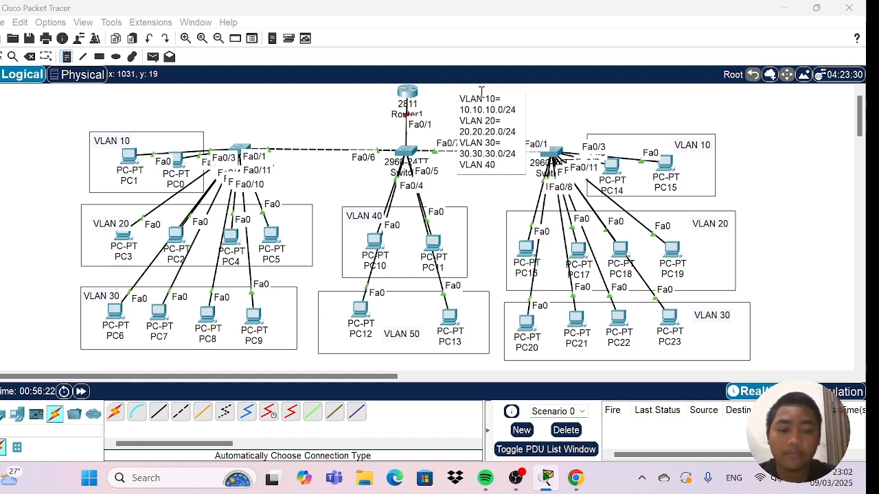
text(= 4)
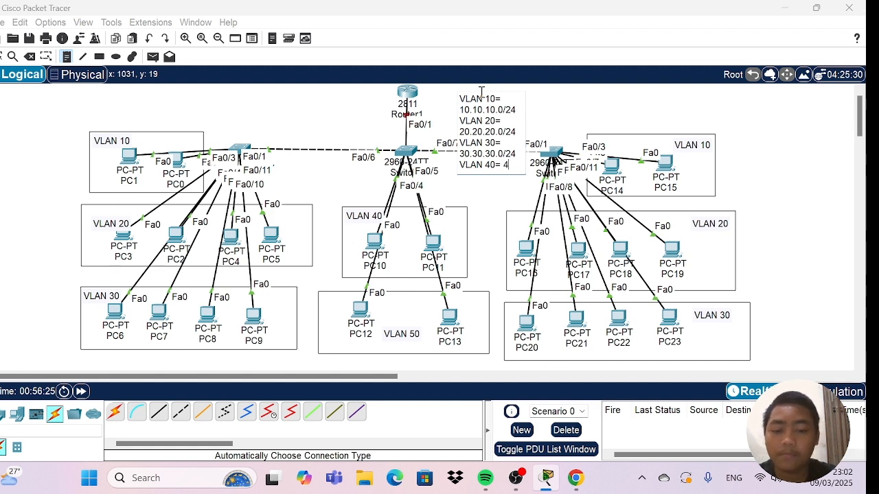
text(0.40.40)
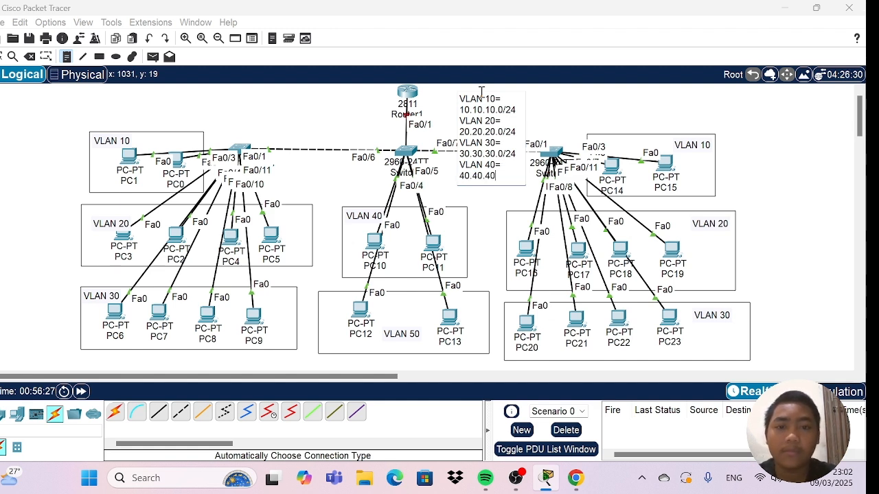
text(.0)
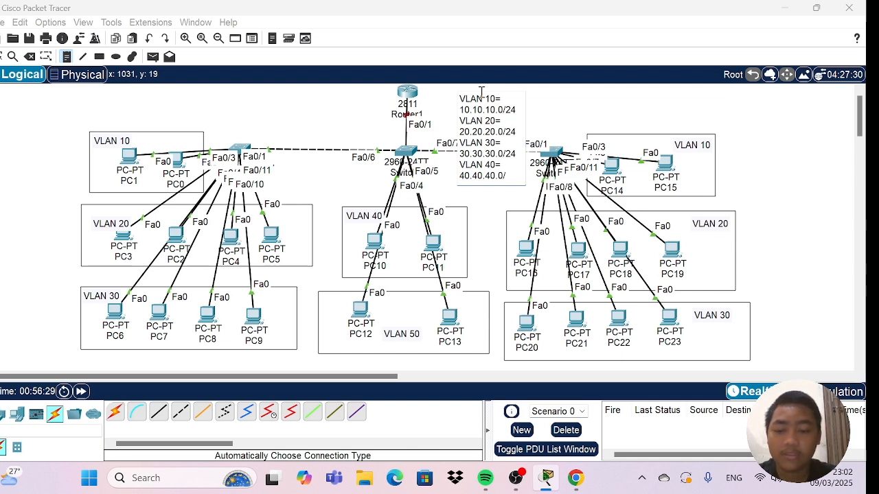
text(/2)
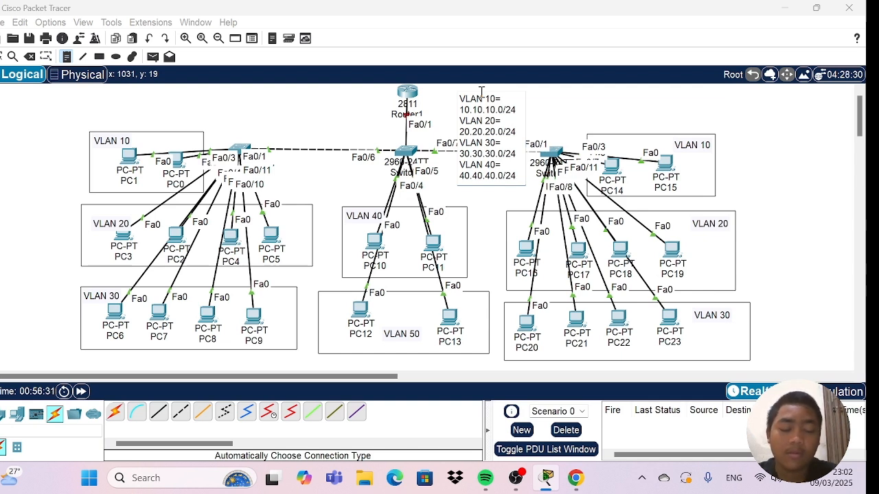
text(4)
key(Return)
Complete the subnet note's list with the line "VLAN 50= 50.50.50.0/24".
text(VLAN )
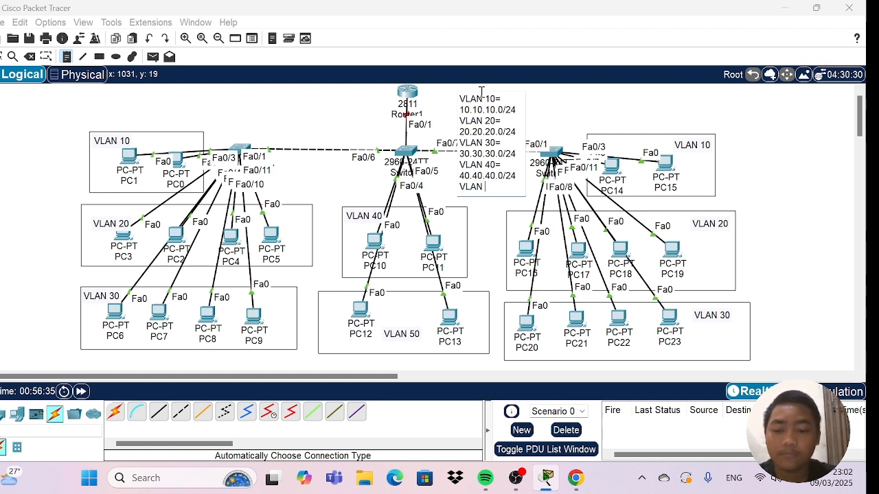
text(50=)
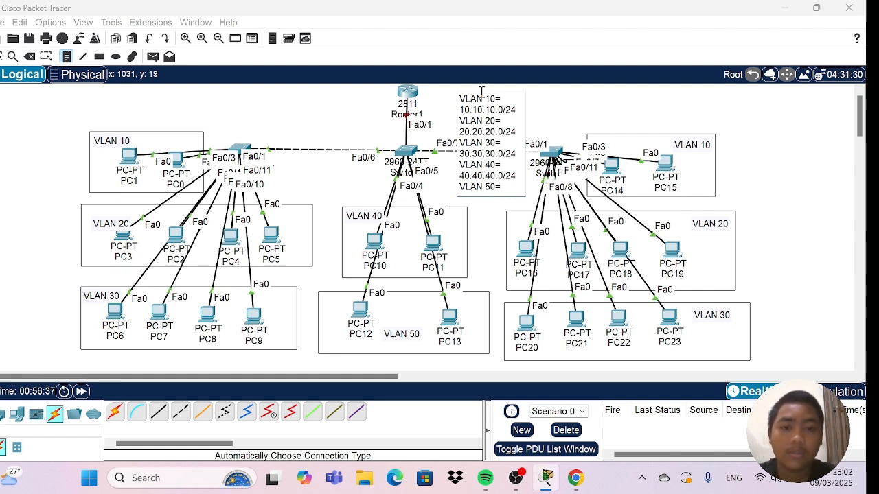
text( 50)
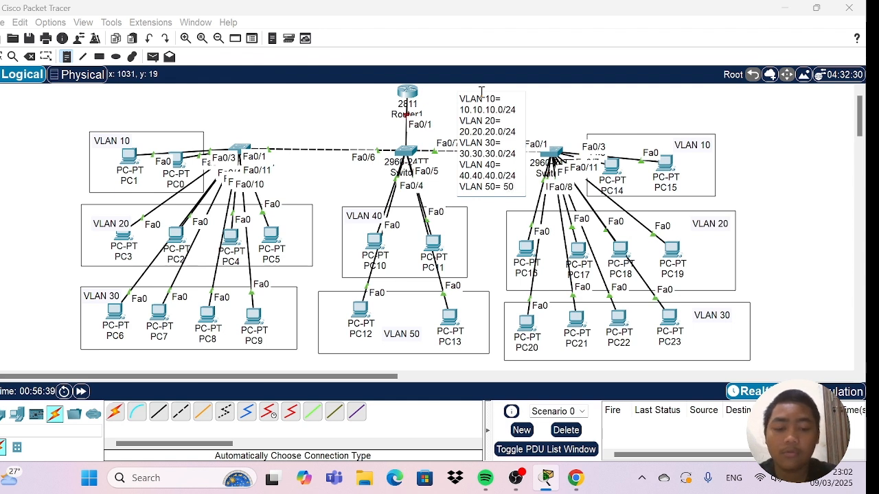
text(.50.50)
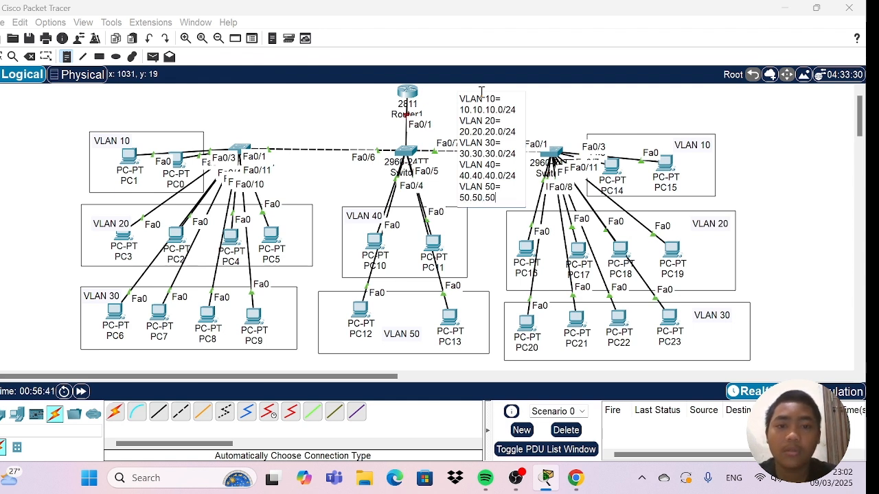
text(.0/2)
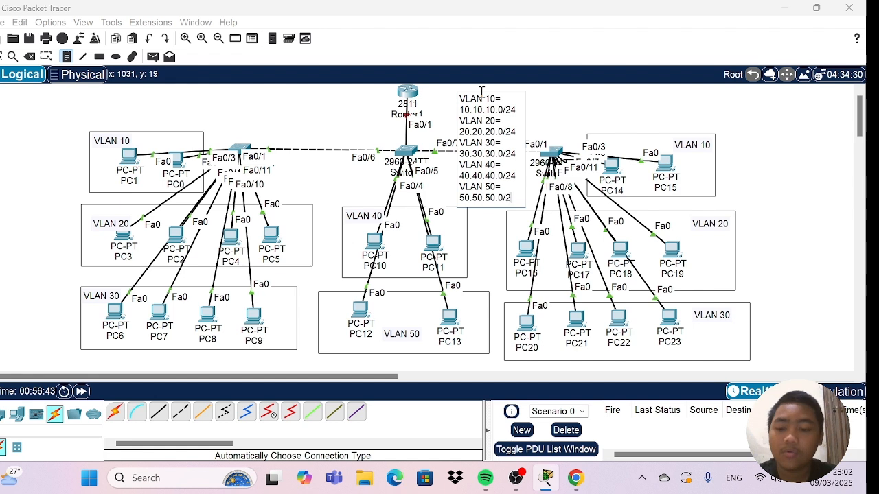
text(4)
key(Return)
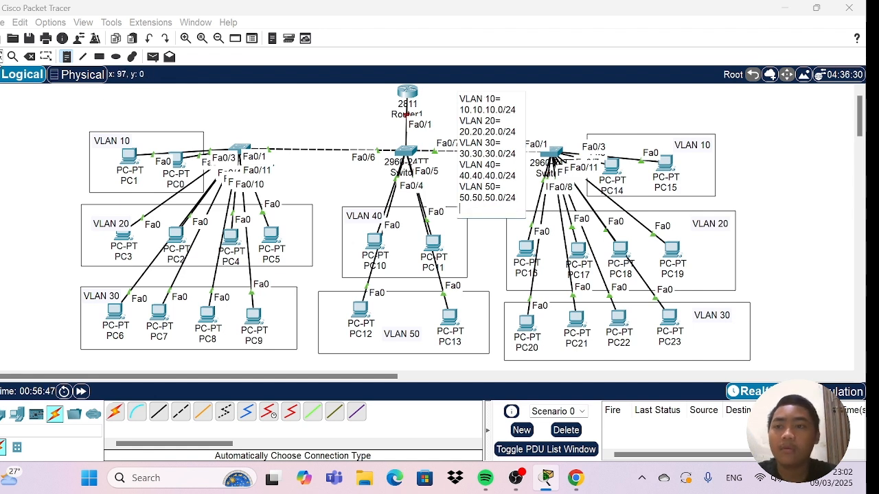
Finish the subnet note and move it to the far right of the workspace, clear of the devices and VLAN rectangles.
click(1, 59)
drag(494, 116, 493, 109)
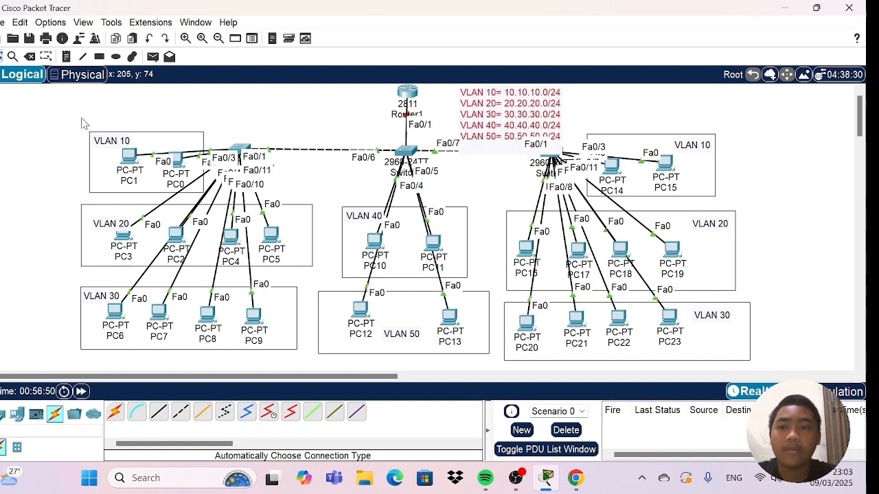
drag(48, 118, 416, 110)
drag(474, 114, 782, 119)
Select all devices, VLAN rectangles and VLAN labels together and shift them slightly down, leaving the subnet note in place.
drag(32, 116, 753, 354)
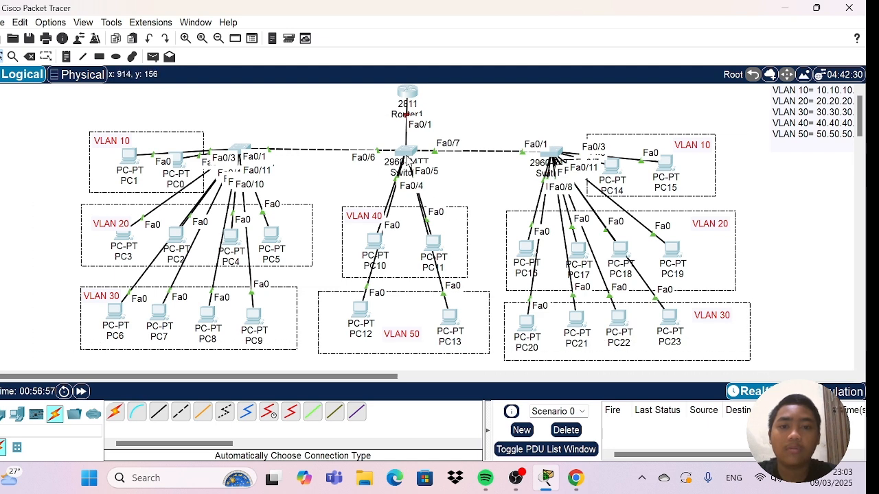
drag(410, 159, 410, 170)
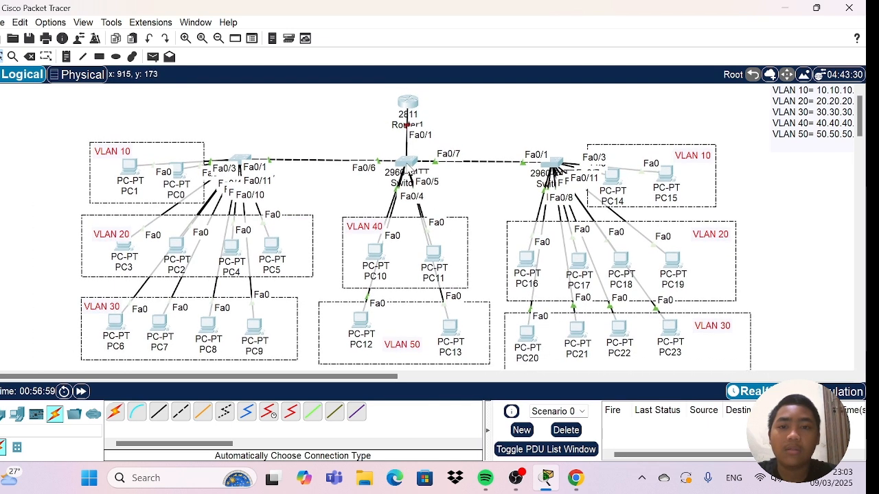
click(315, 124)
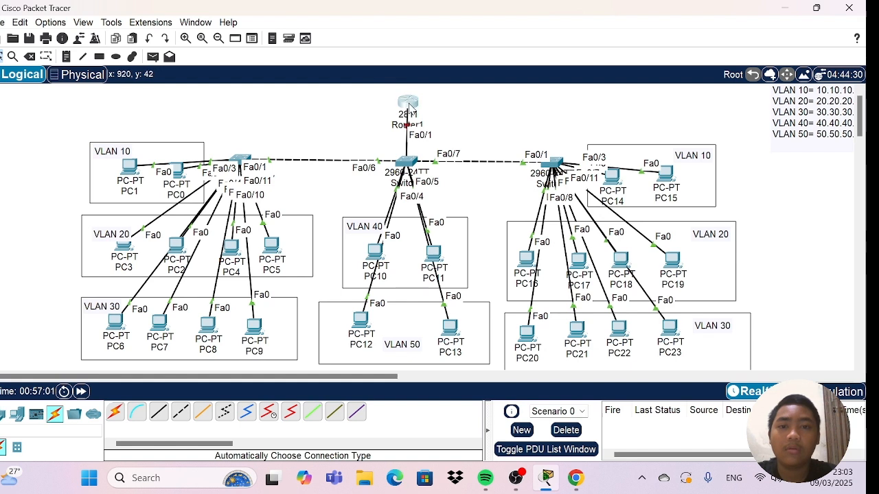
Raise Router1 slightly above the middle switch and place the subnet note beside it, above the link to the right-hand switch.
drag(410, 101, 409, 96)
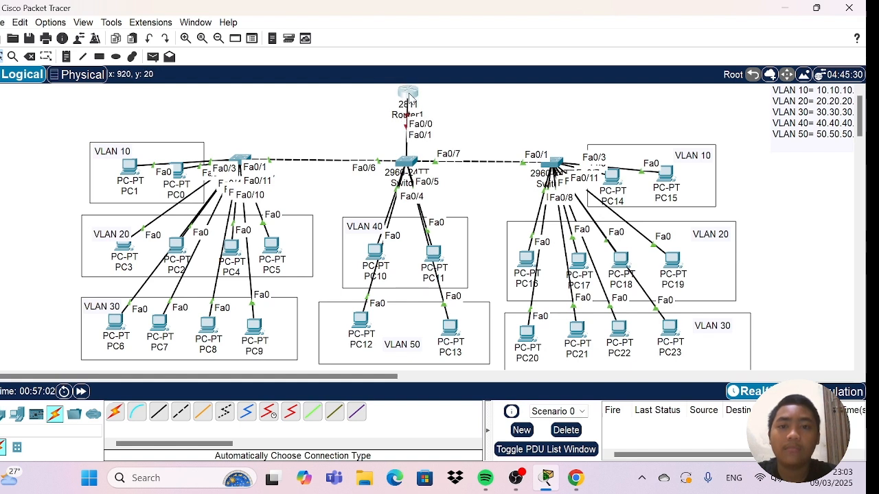
drag(794, 125, 496, 121)
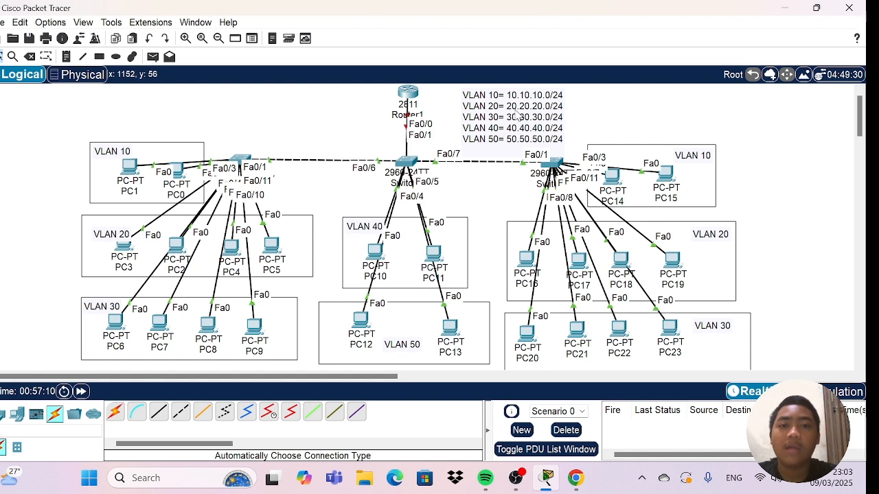
drag(517, 117, 507, 114)
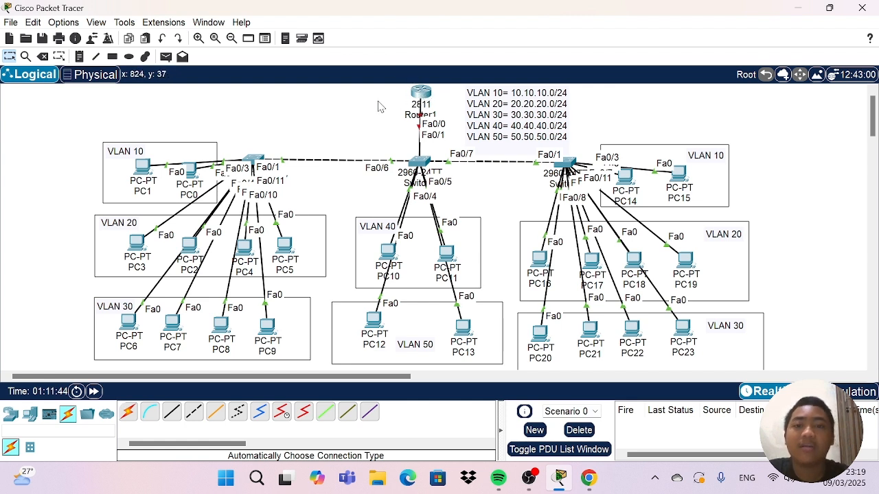
Open Router1's command line and answer no to the initial configuration dialog, reaching the user prompt.
click(421, 92)
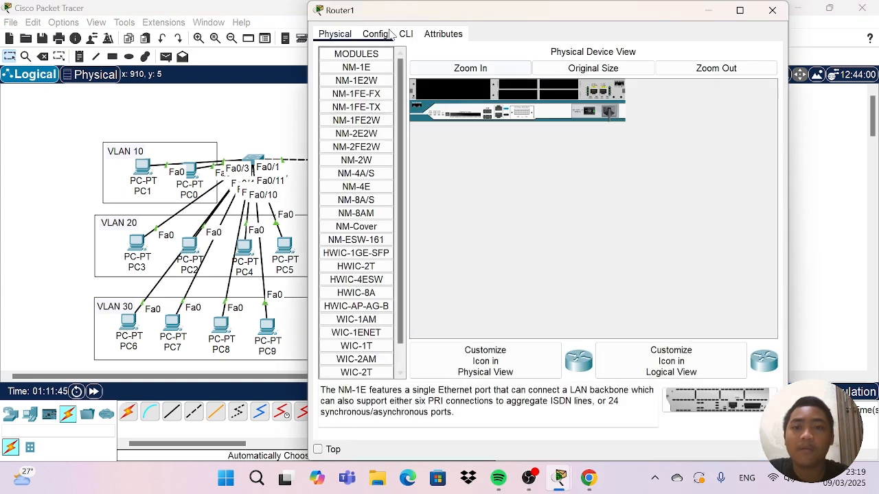
click(406, 33)
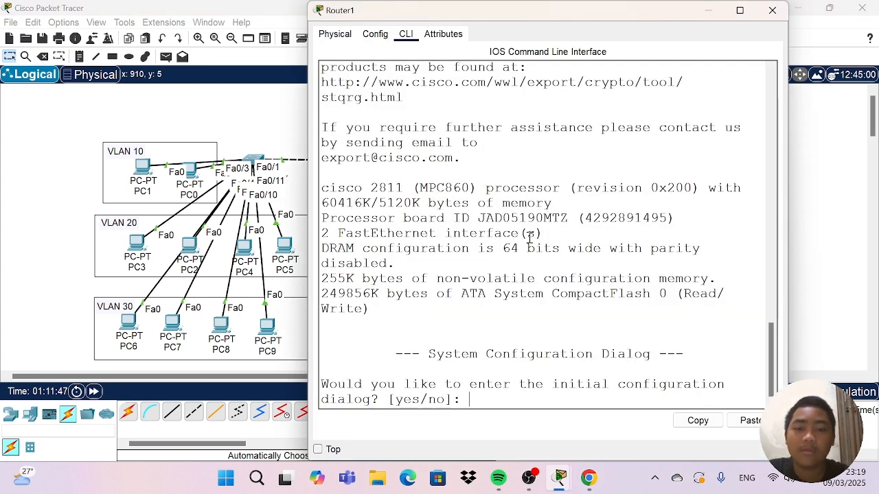
text(no)
key(Return)
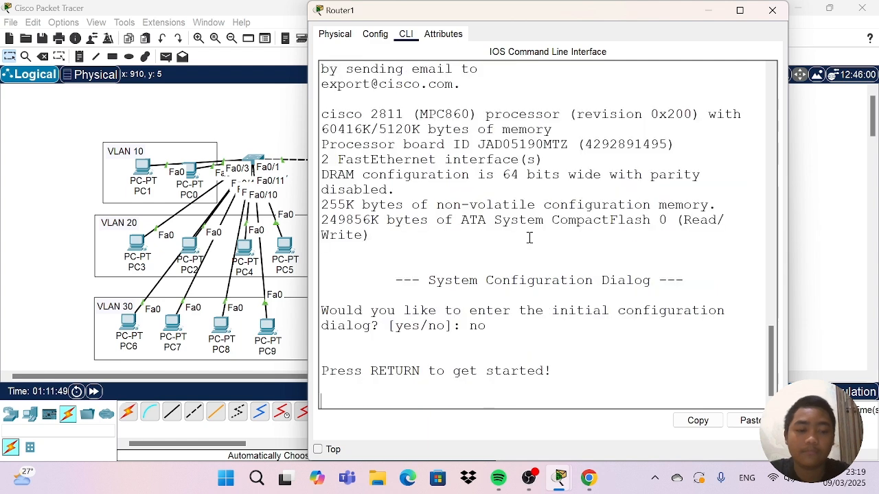
key(Return)
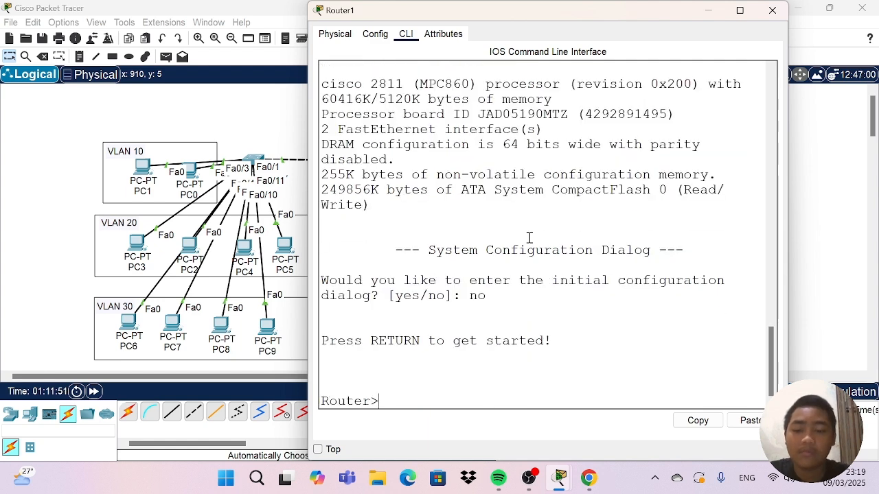
Enter privileged mode on Router1 and start global configuration with conf t.
text(en)
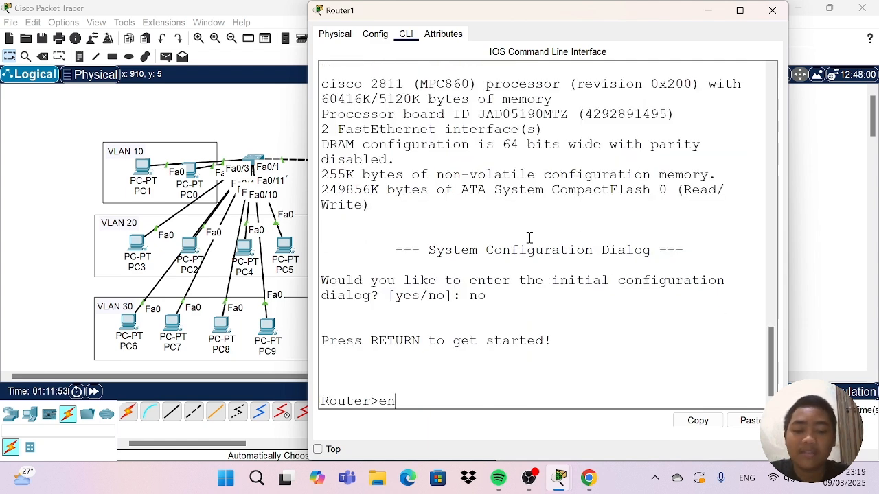
key(Return)
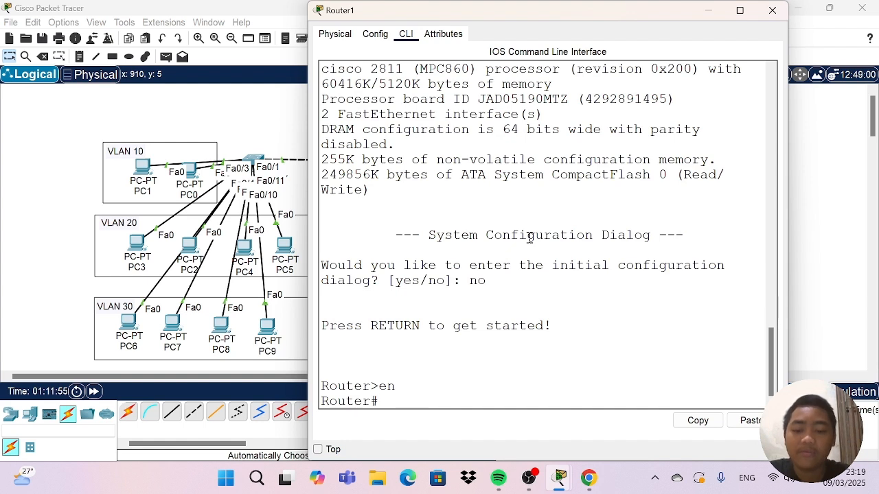
text(conf t)
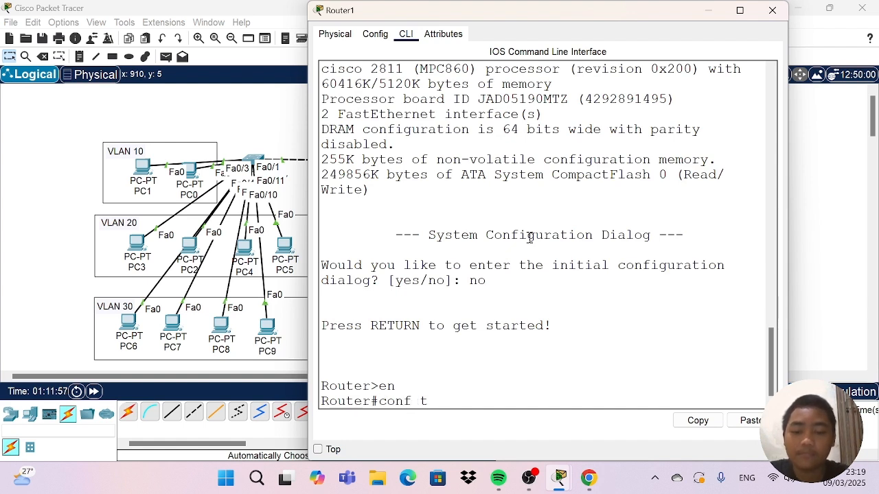
key(Return)
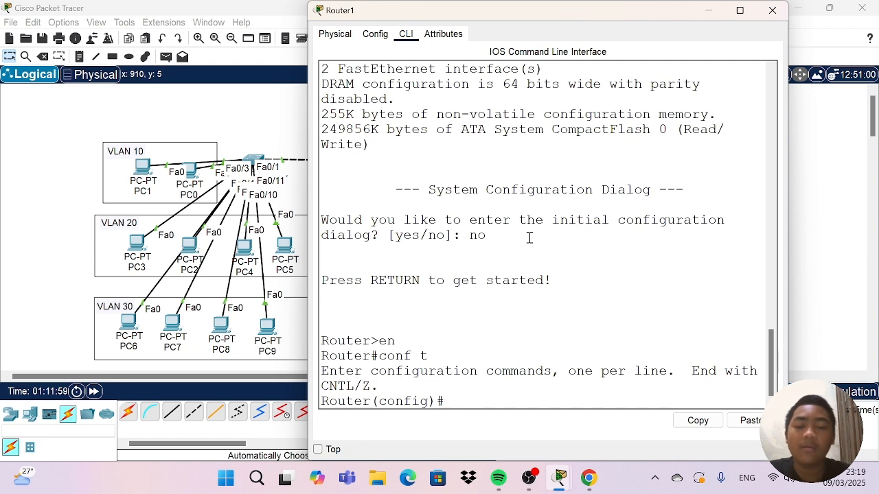
Bring up Router1's interface fa0/0 with the no shutdown command.
text(in)
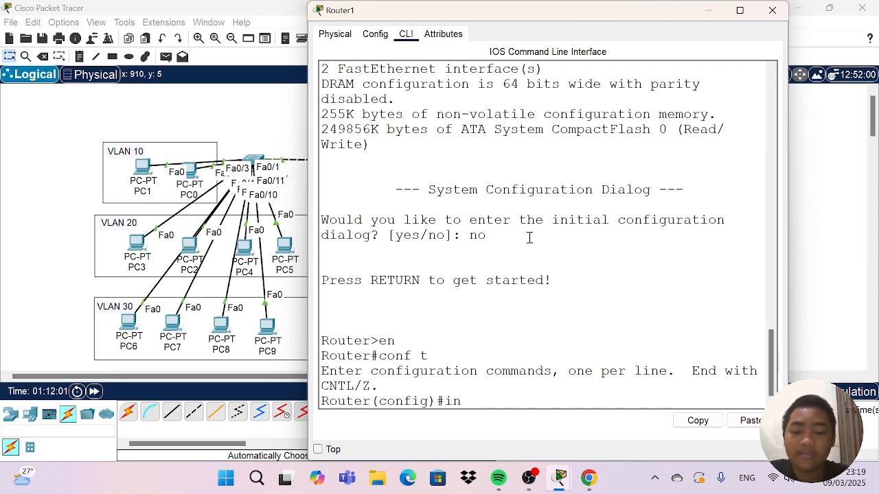
text(t fa)
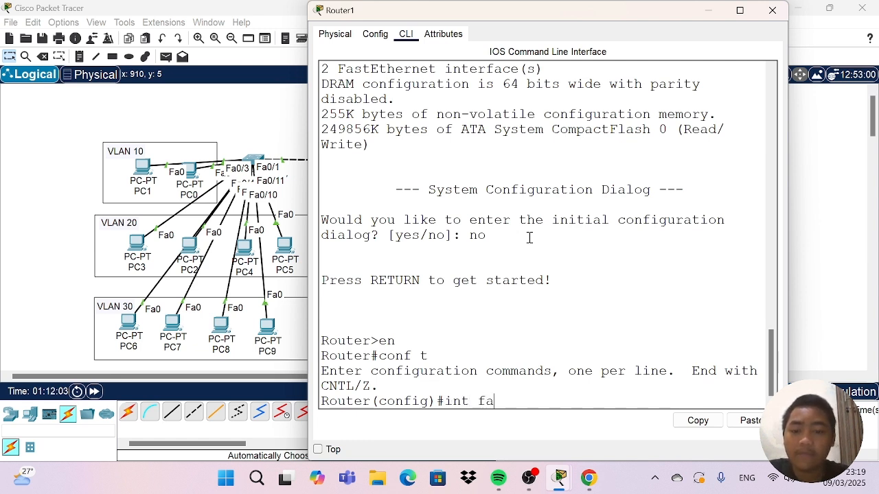
text(0/0)
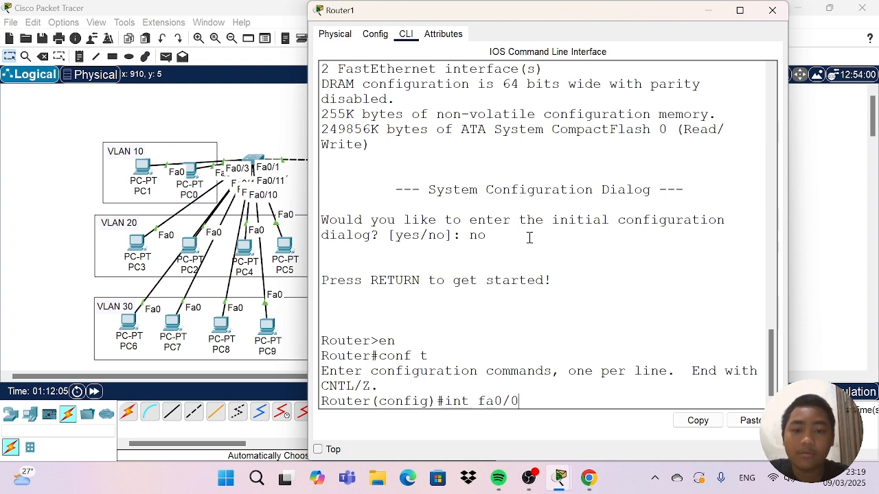
key(Return)
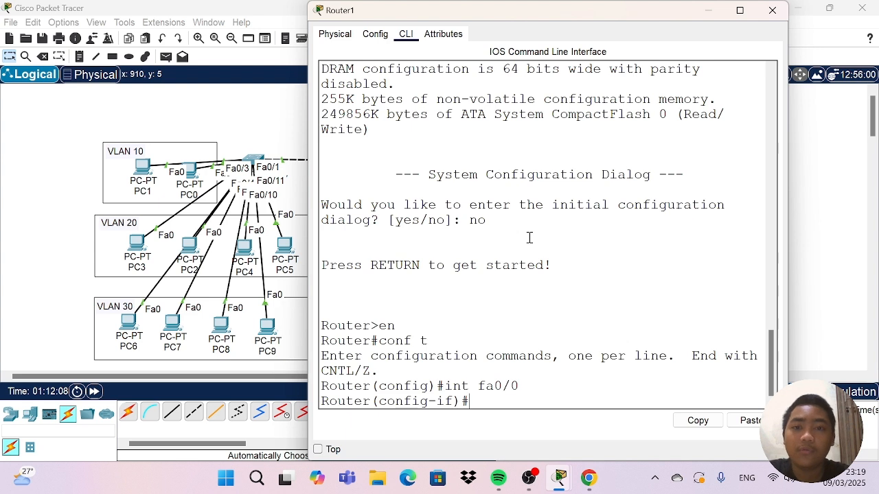
text(no)
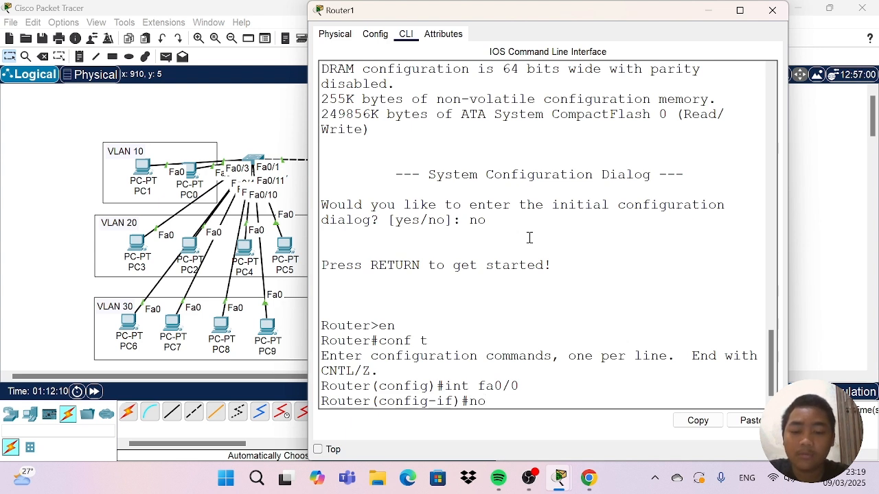
text( sho)
key(Tab)
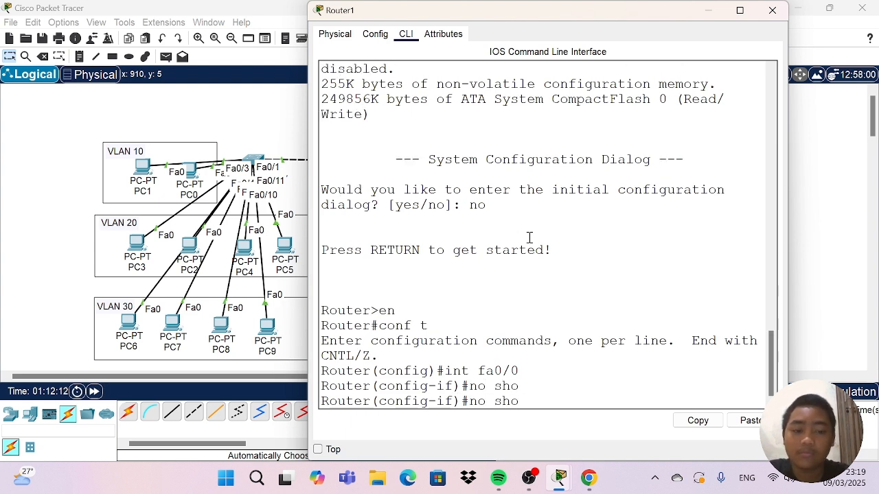
key(BackSpace)
text(u)
key(Tab)
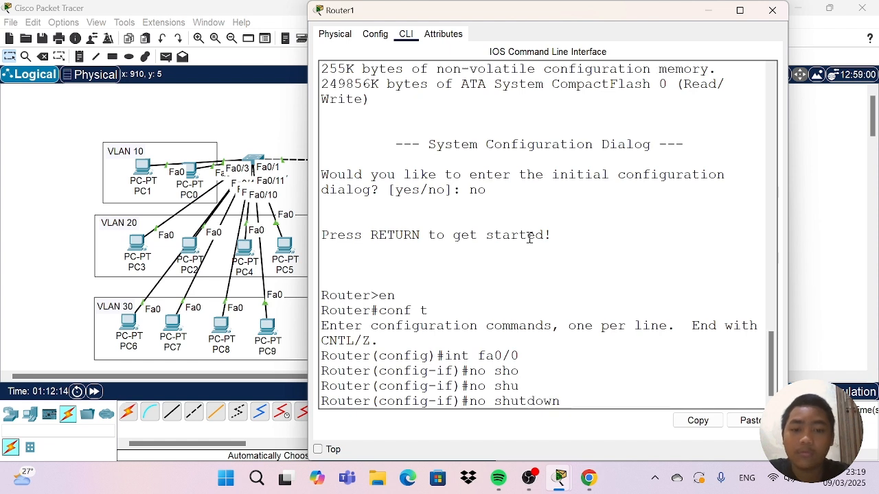
key(Return)
key(Return)
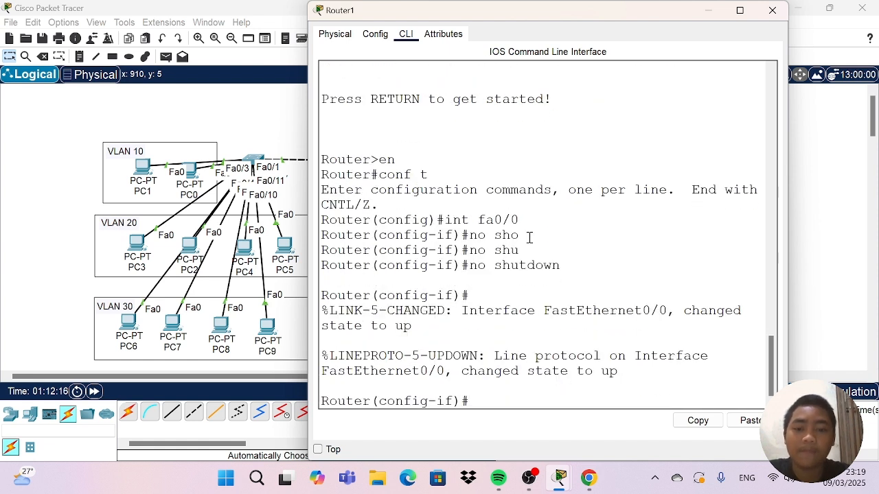
text(in)
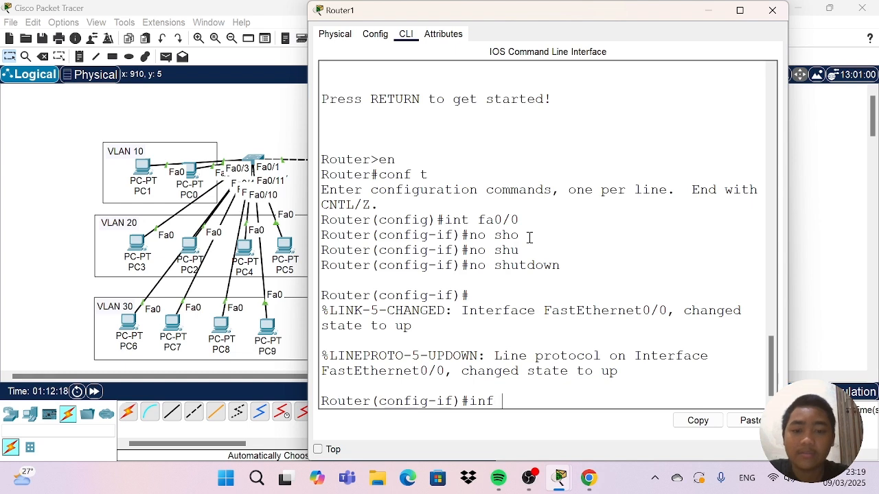
text(fa0/)
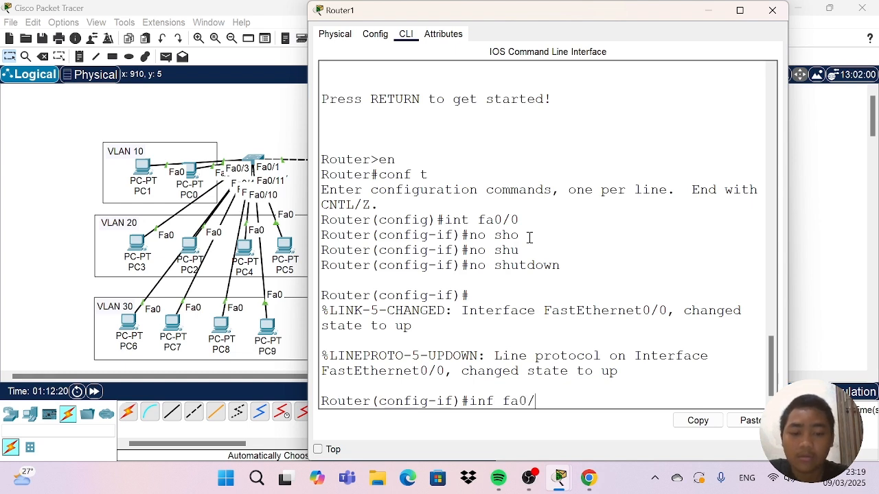
text(0.)
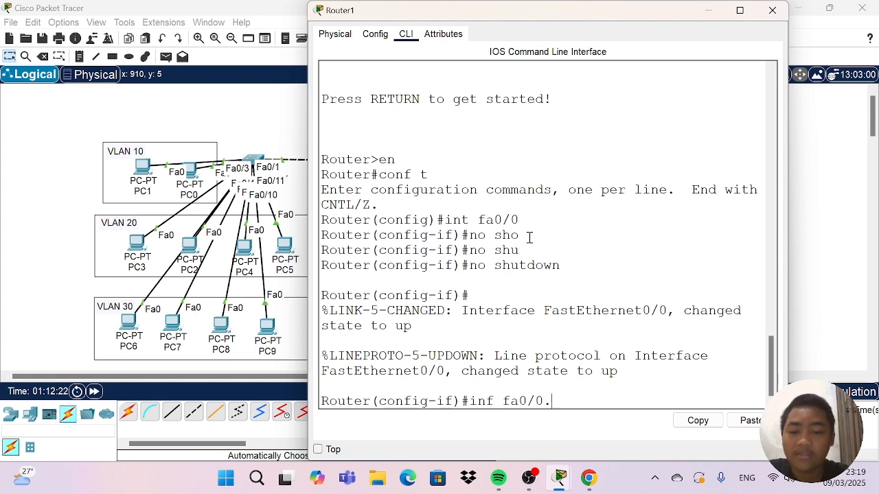
text(10)
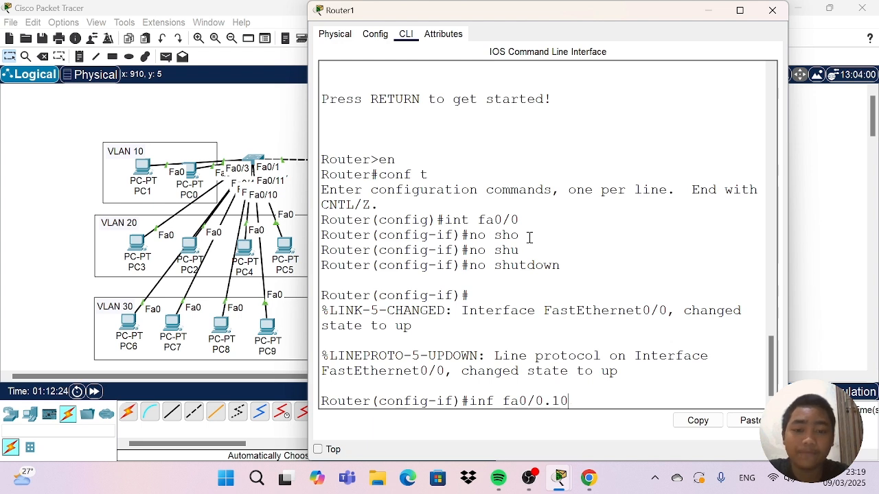
key(Return)
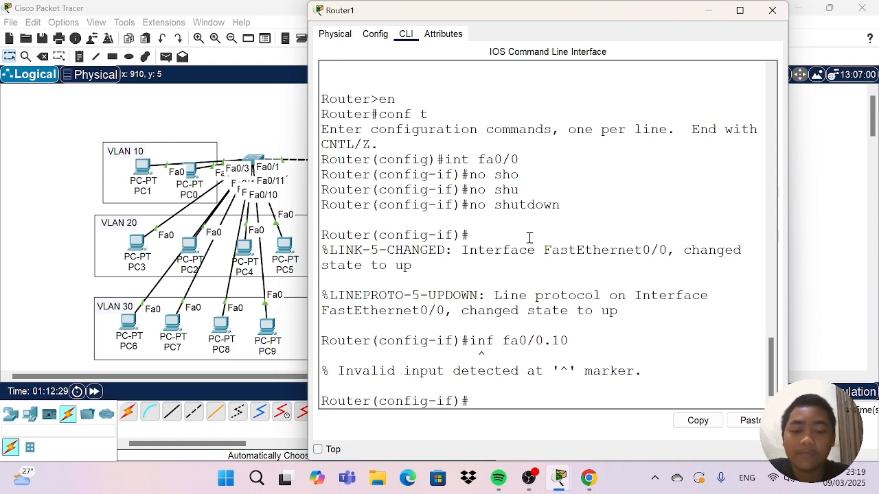
Create subinterface fa0/0.10 on Router1 and enter its configuration mode.
text(int fa)
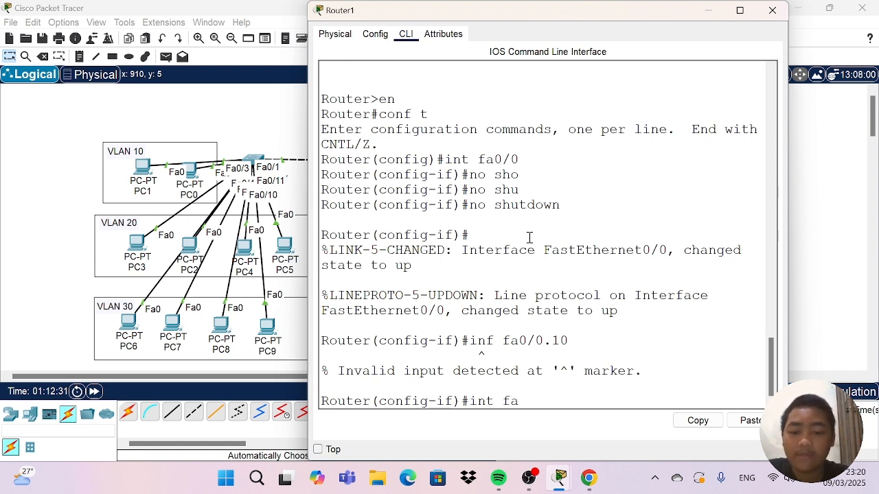
text(0/0)
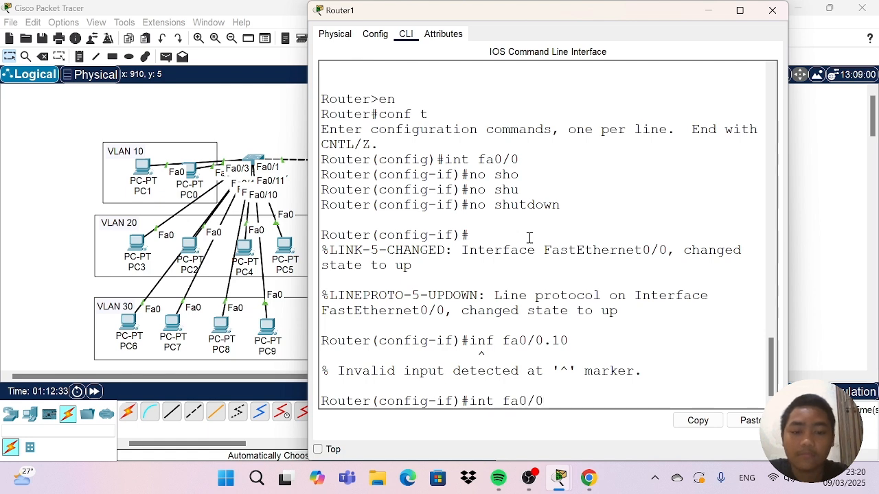
text(.10)
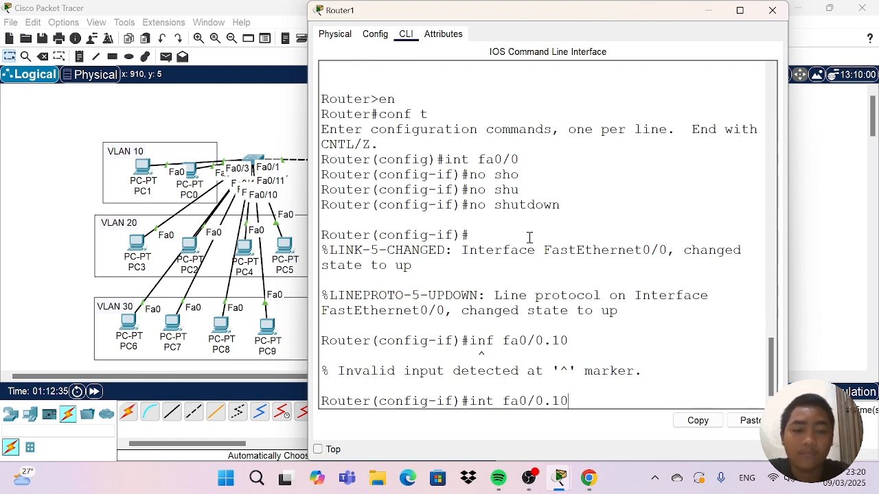
key(Return)
key(Return)
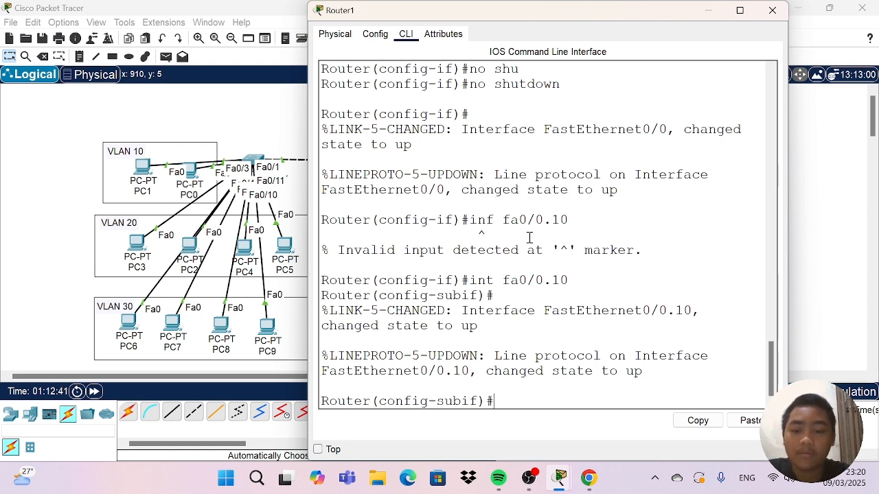
Set dot1Q encapsulation with VLAN 10 on subinterface fa0/0.10.
text(en)
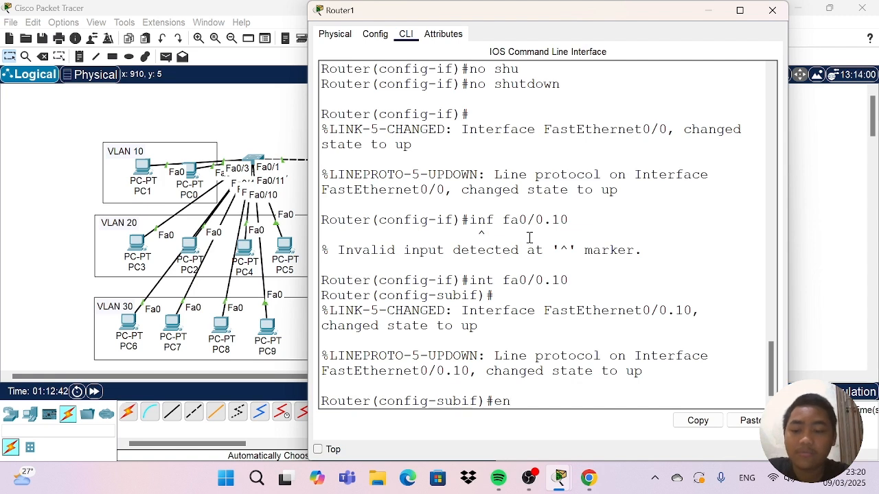
key(Tab)
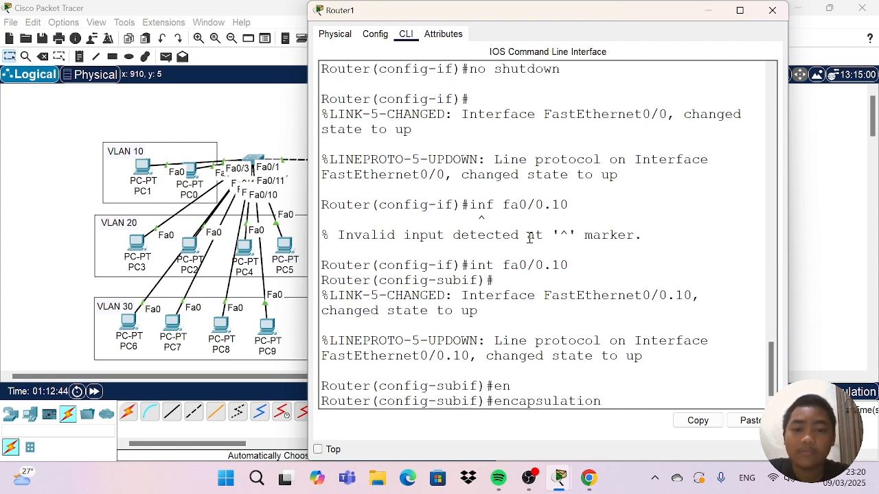
text(do)
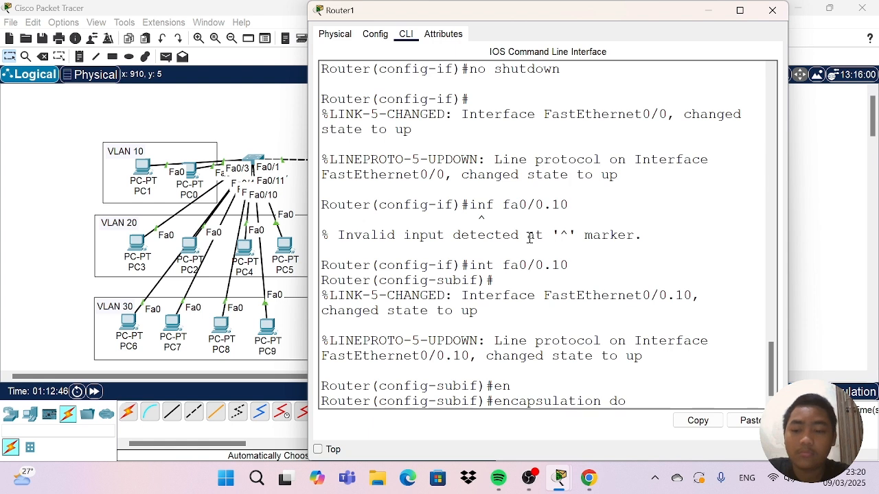
key(Tab)
text(10)
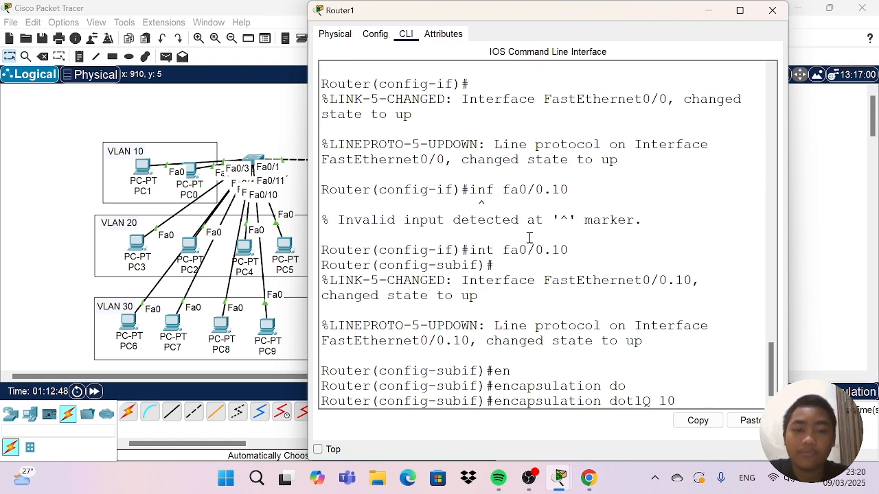
key(Return)
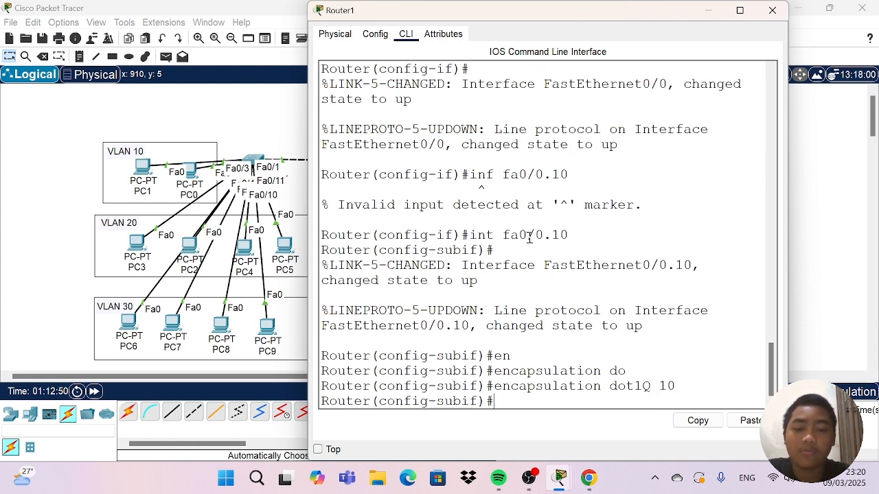
Assign IP address 10.10.10.1 with mask 255.255.255.0 to subinterface fa0/0.10 and return to global configuration.
text(ip)
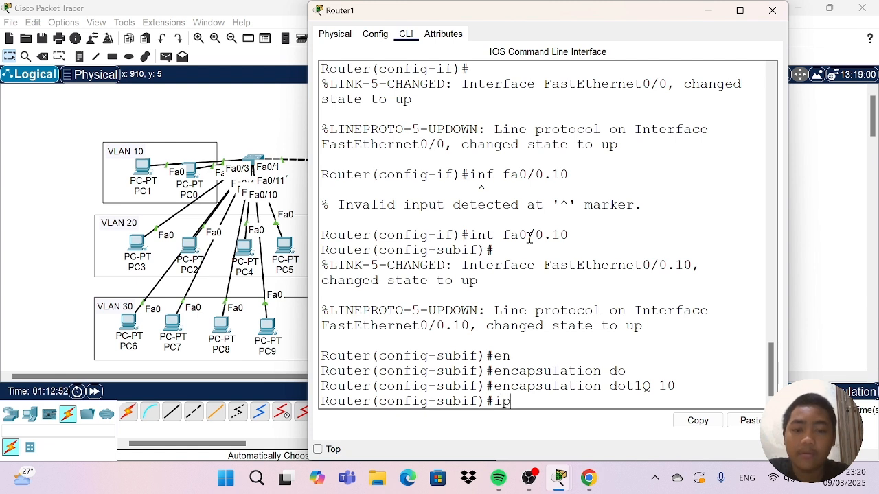
text( add)
key(Tab)
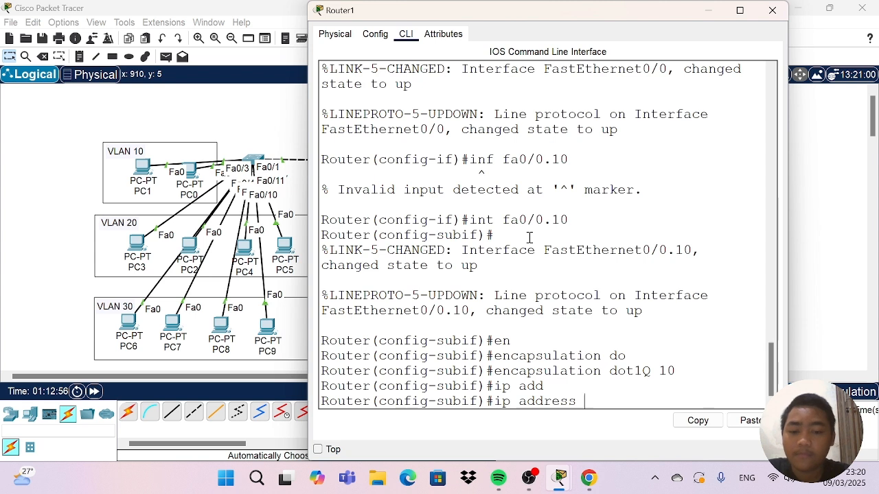
text(192.)
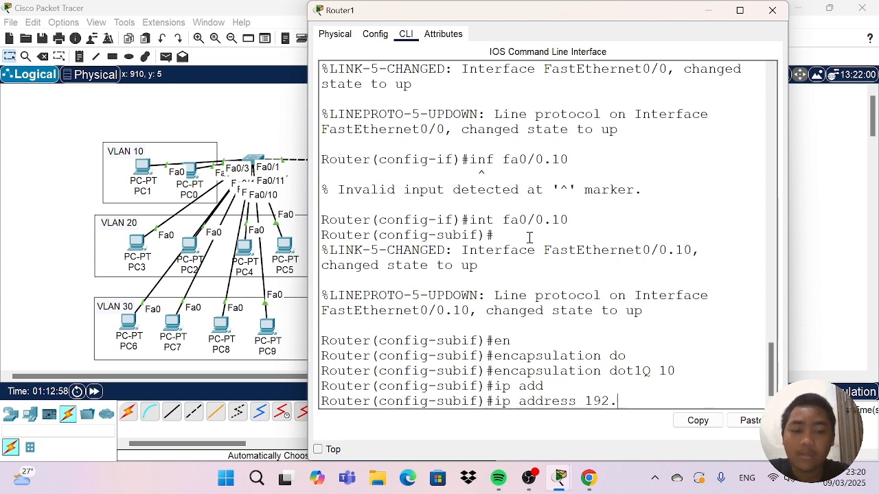
key(BackSpace)
key(BackSpace)
key(BackSpace)
key(BackSpace)
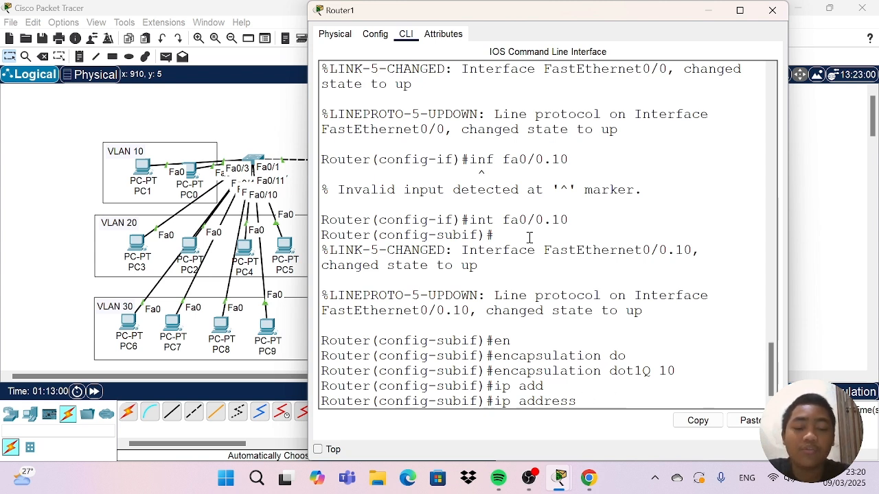
text(10)
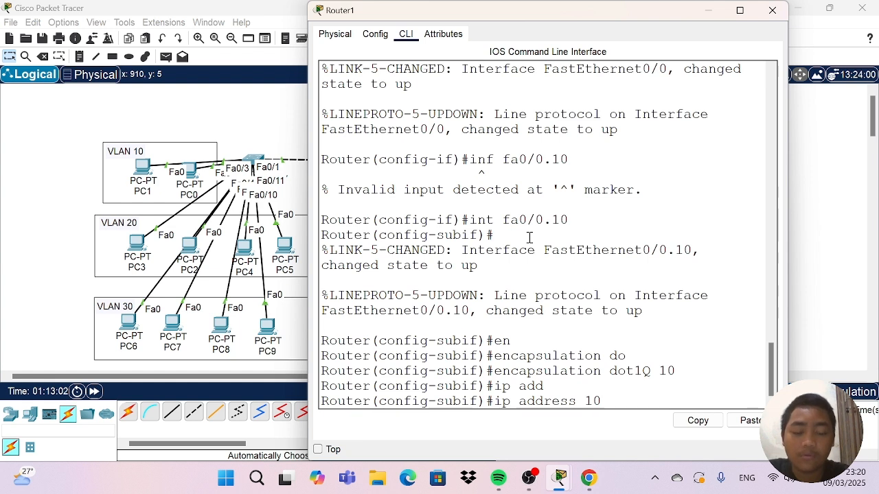
text(.10.10.)
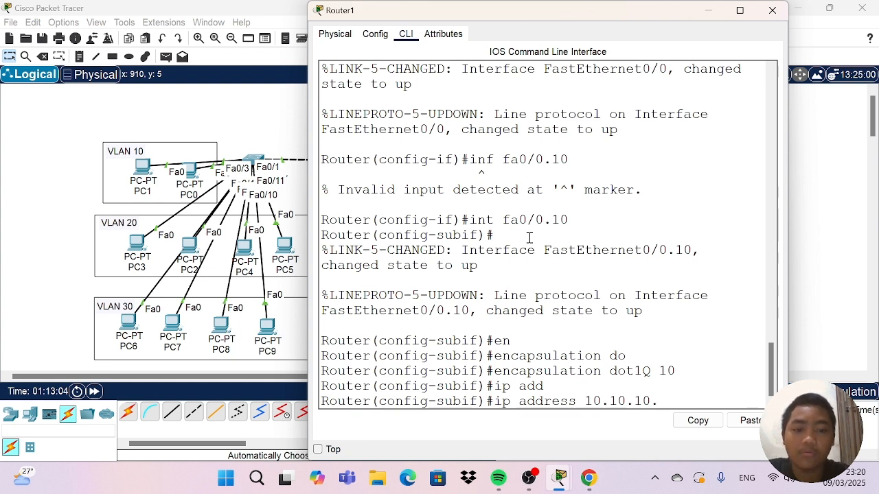
text(1 )
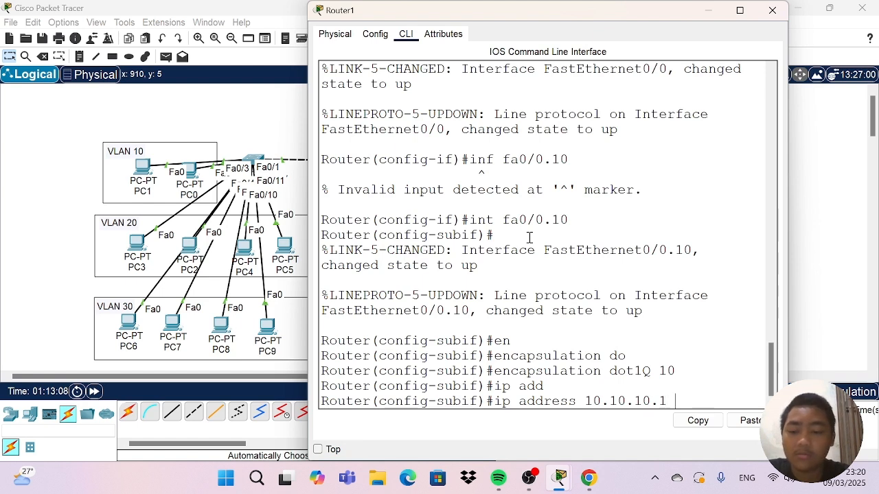
text(255.255)
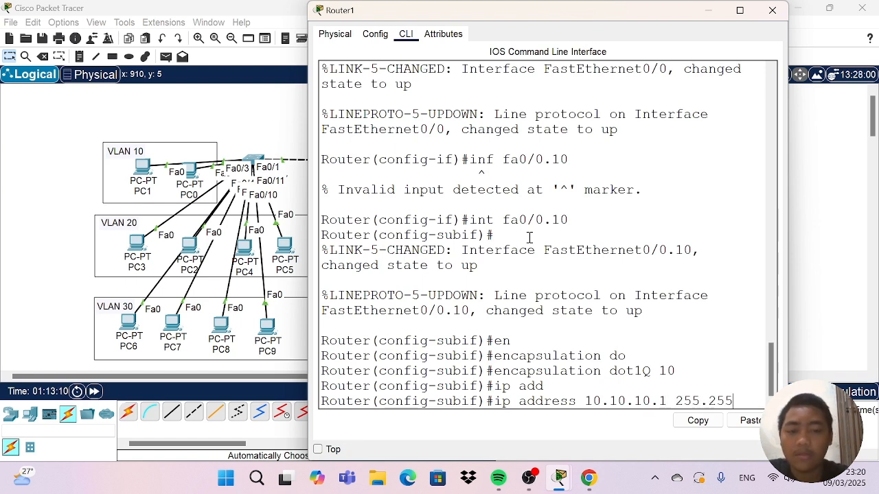
text(.255.0)
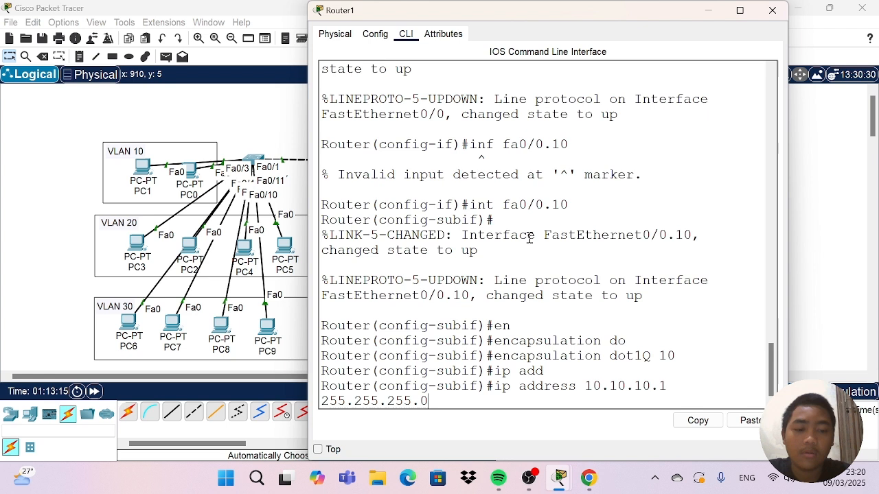
key(Return)
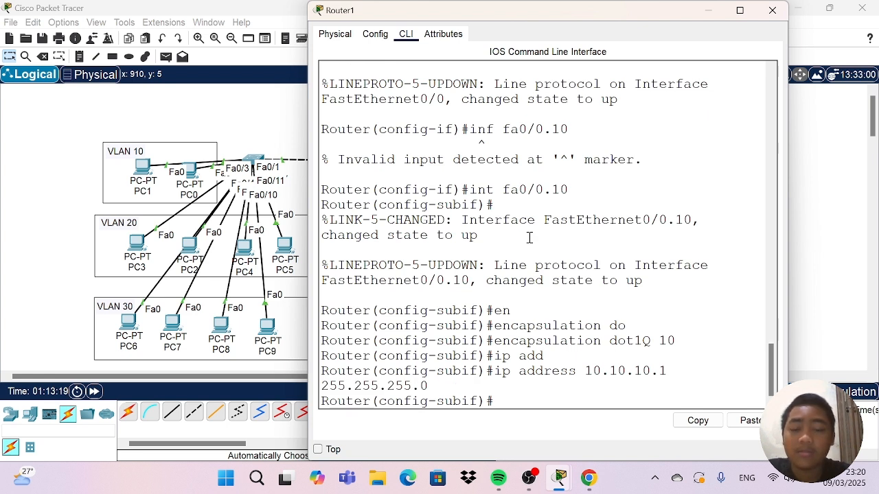
text(ex)
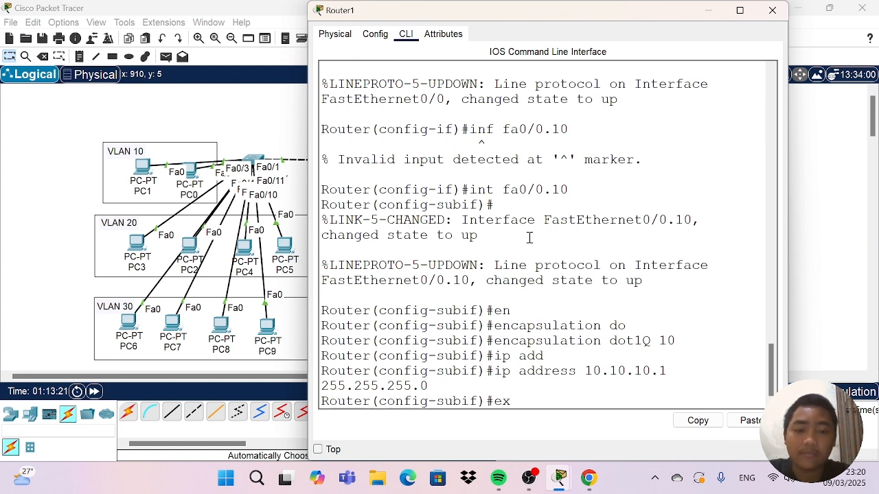
key(Return)
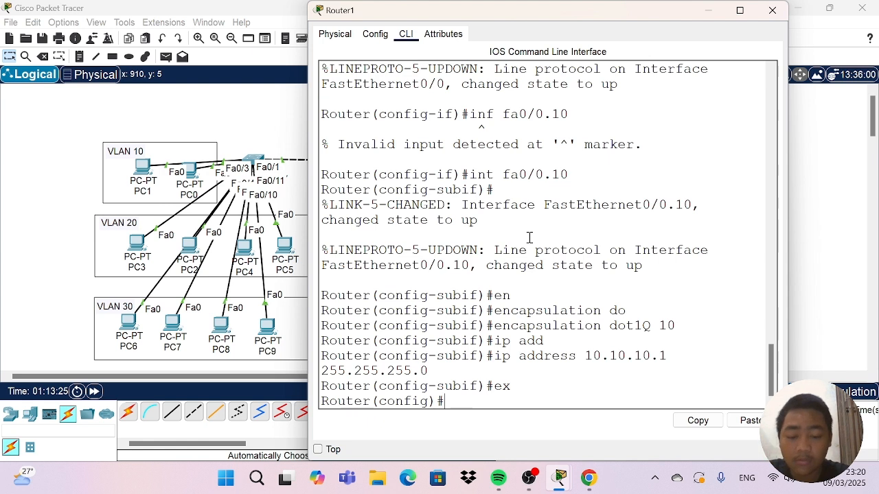
Create subinterface fa0/0.20 on Router1 and enter its configuration mode.
text(inf)
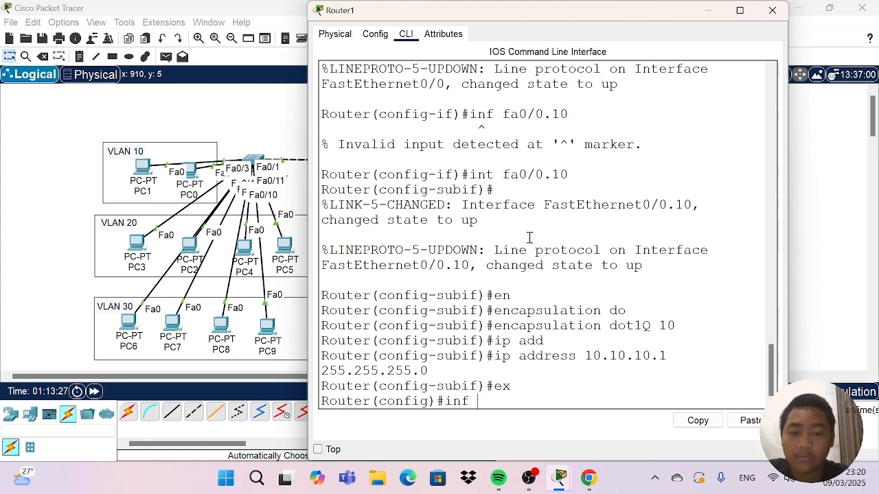
key(BackSpace)
text(t fa )
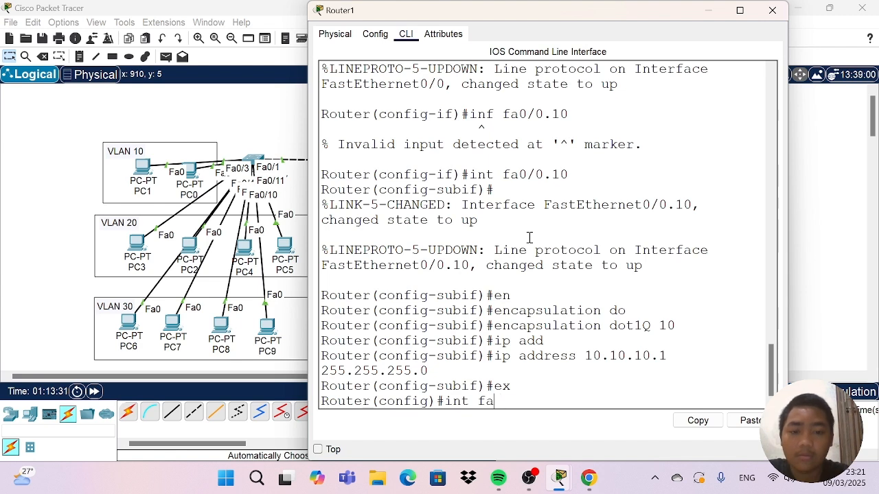
text(0/0.20)
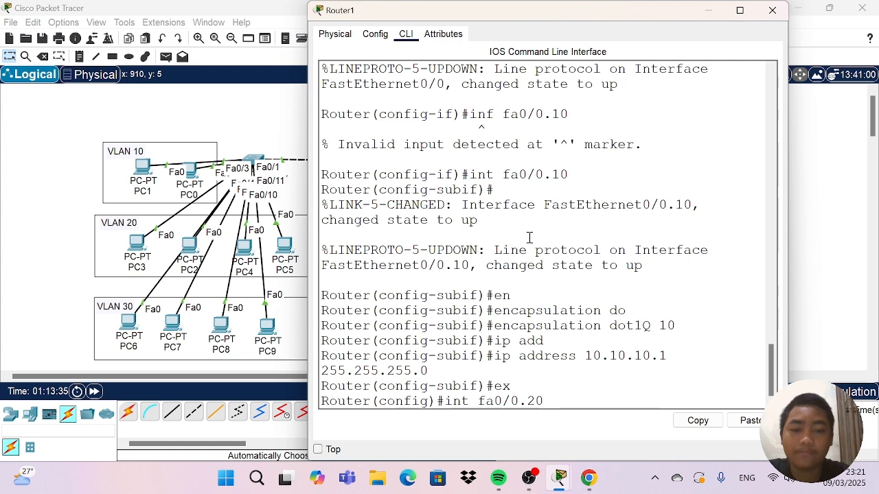
key(Return)
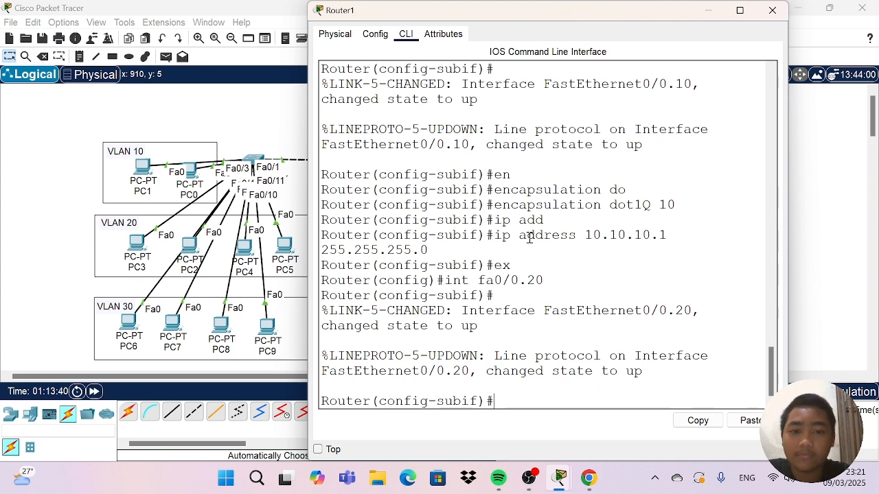
Set dot1Q encapsulation with VLAN 20 on subinterface fa0/0.20.
text(en)
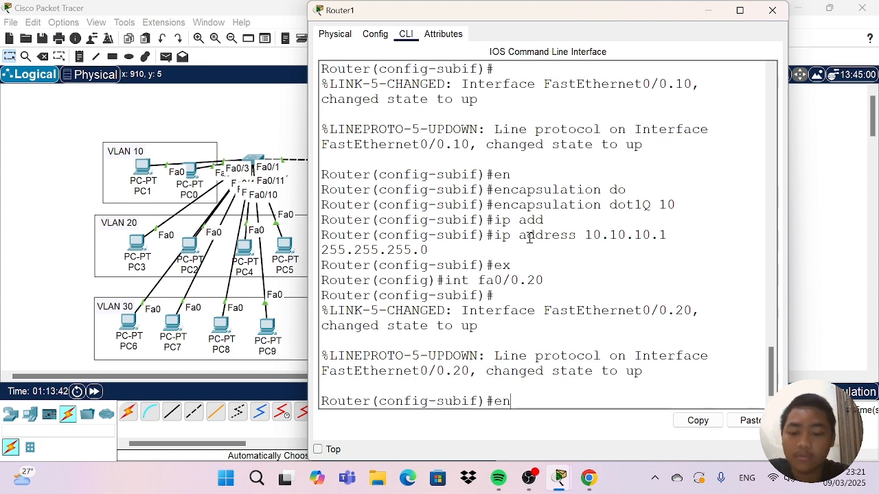
text(ca)
key(Tab)
text(do)
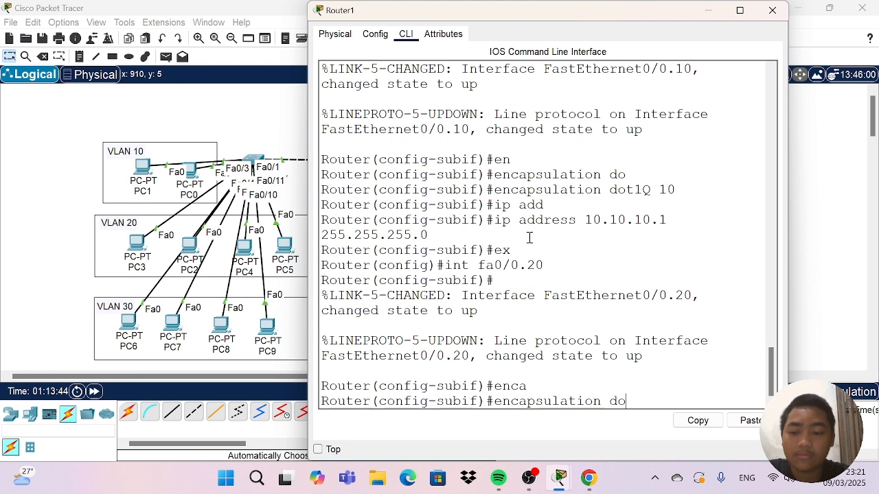
key(Tab)
text(20)
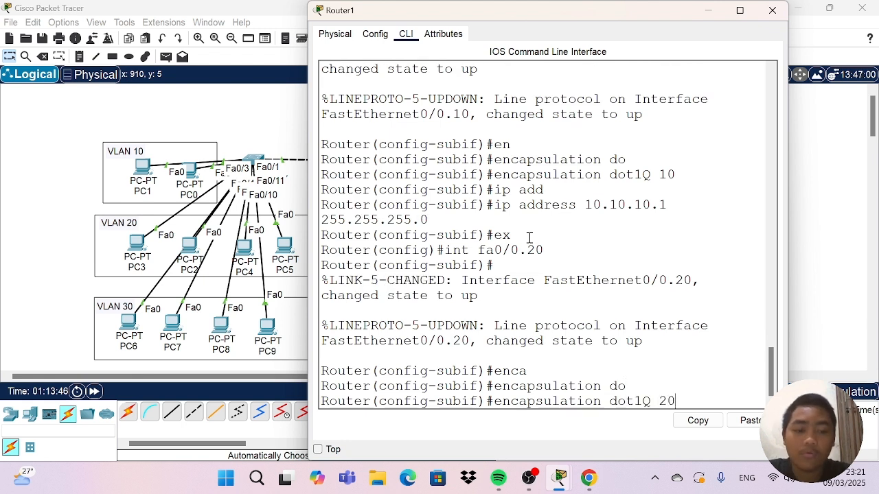
key(Return)
Assign IP address 20.20.20.1 with mask 255.255.255.0 to subinterface fa0/0.20 and return to global configuration.
text(ip add)
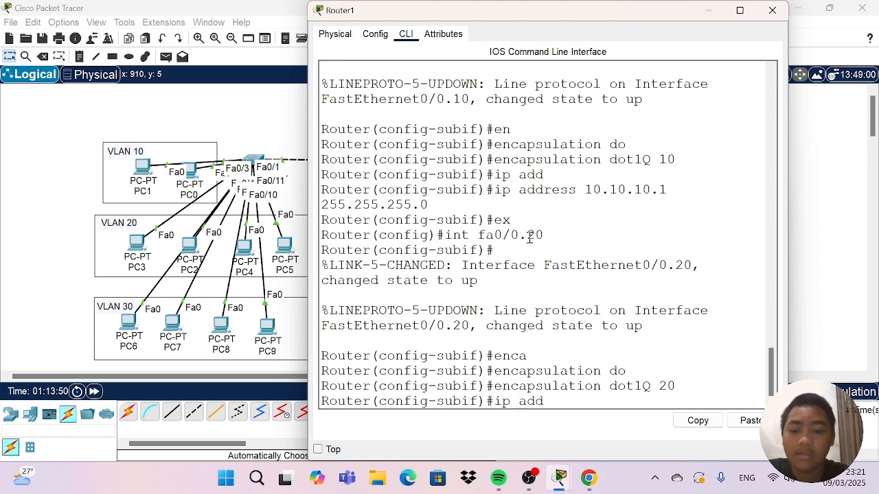
key(Tab)
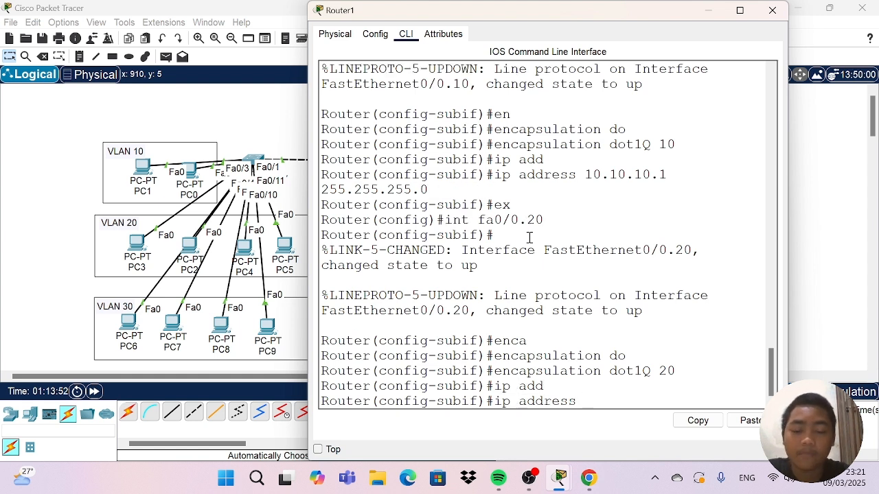
text(192)
key(BackSpace)
key(BackSpace)
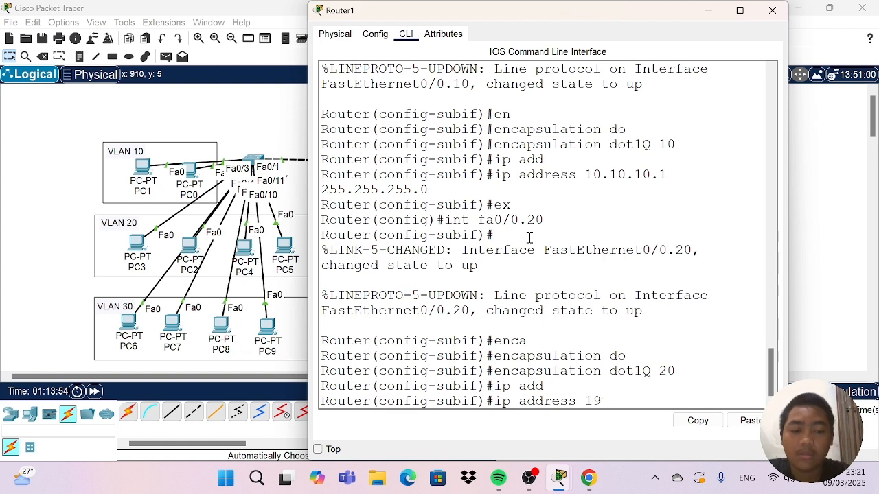
key(BackSpace)
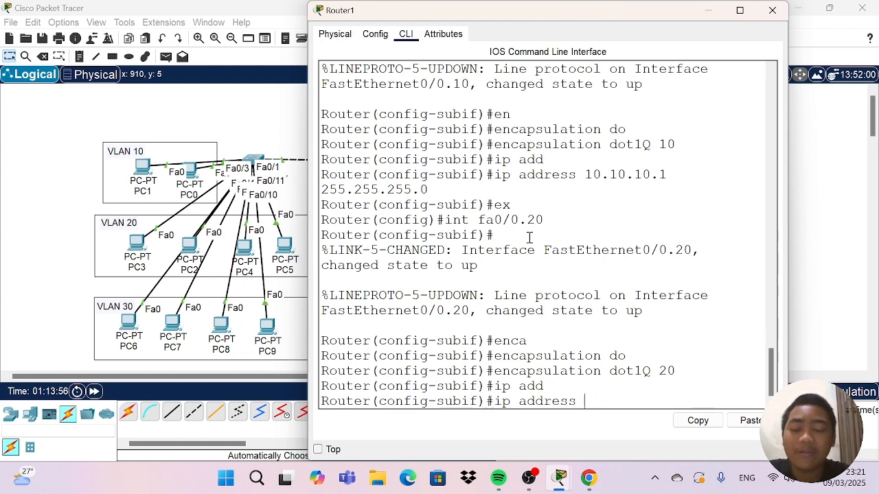
text(20)
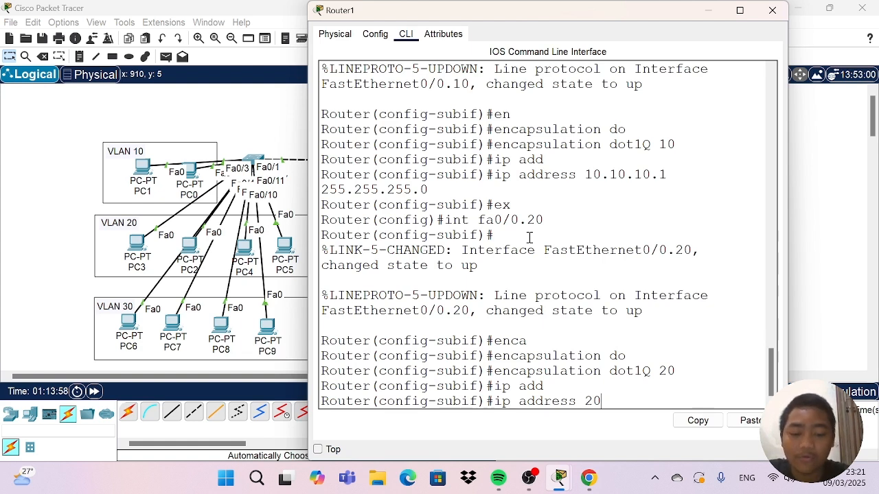
text(.20.20.)
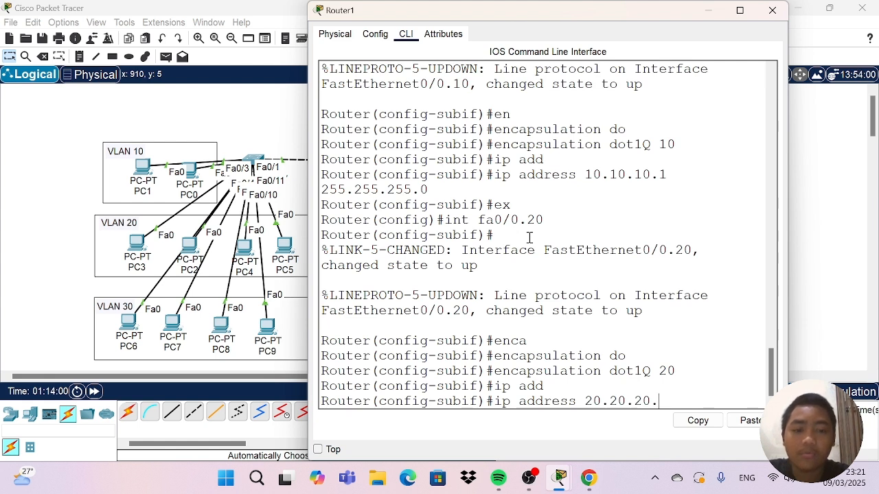
text(1)
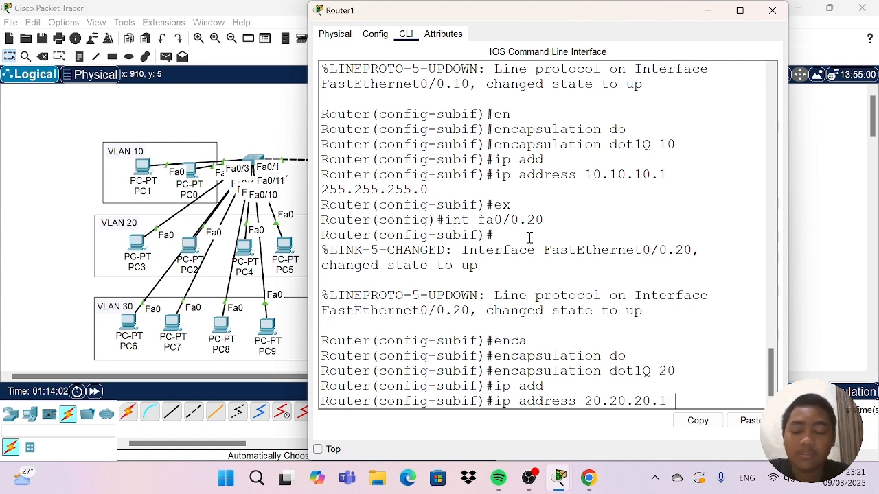
text( 255)
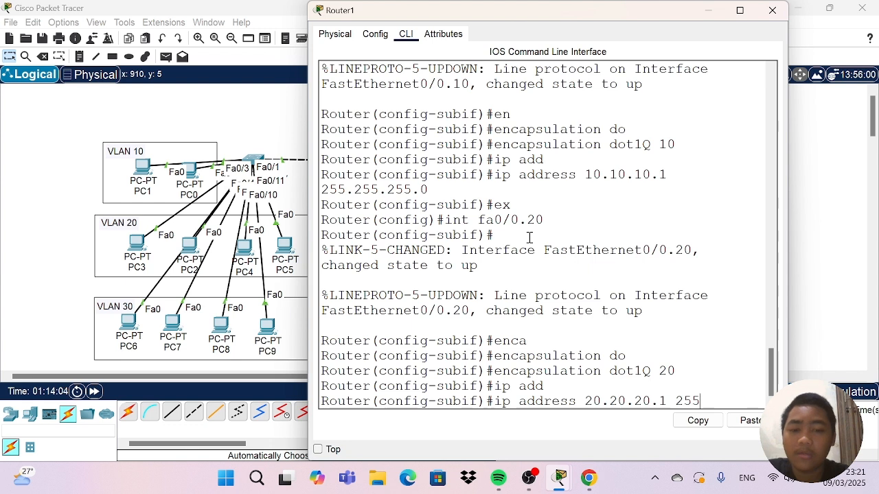
text(.)
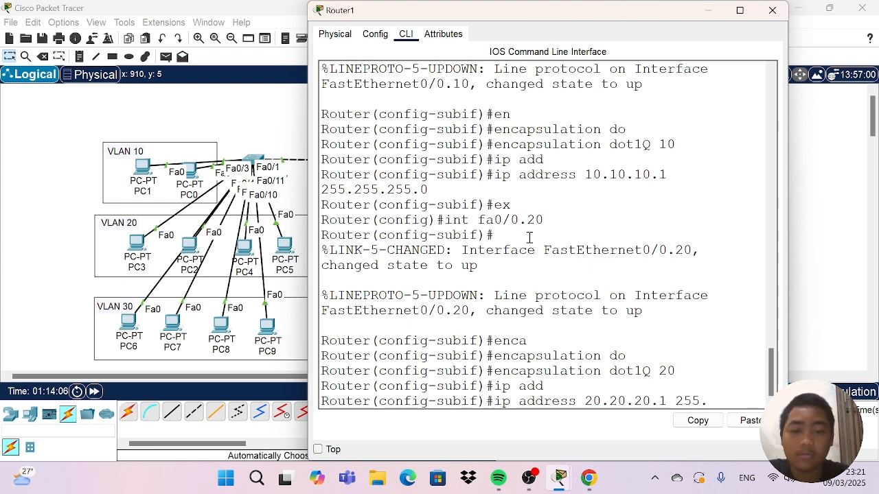
text(255.)
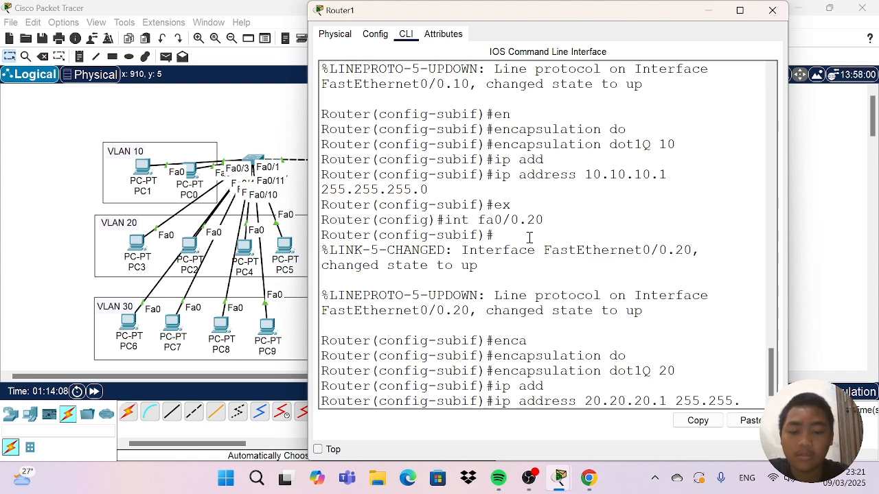
text(255.0)
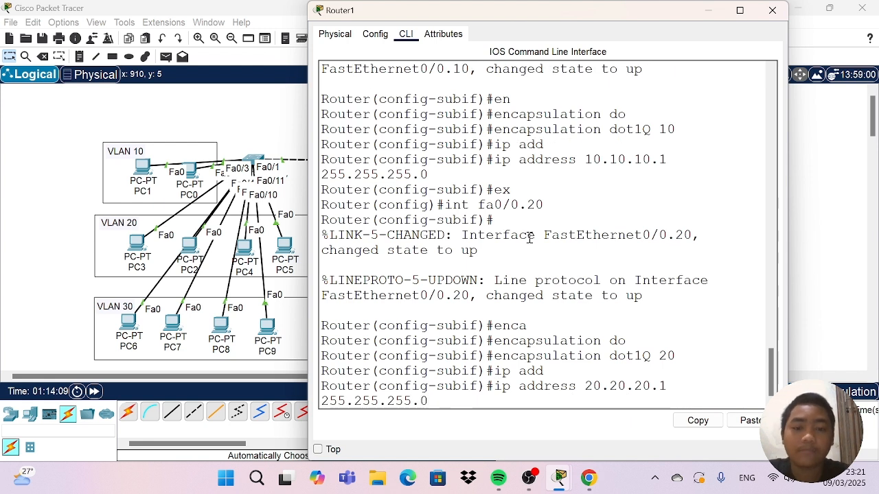
key(Return)
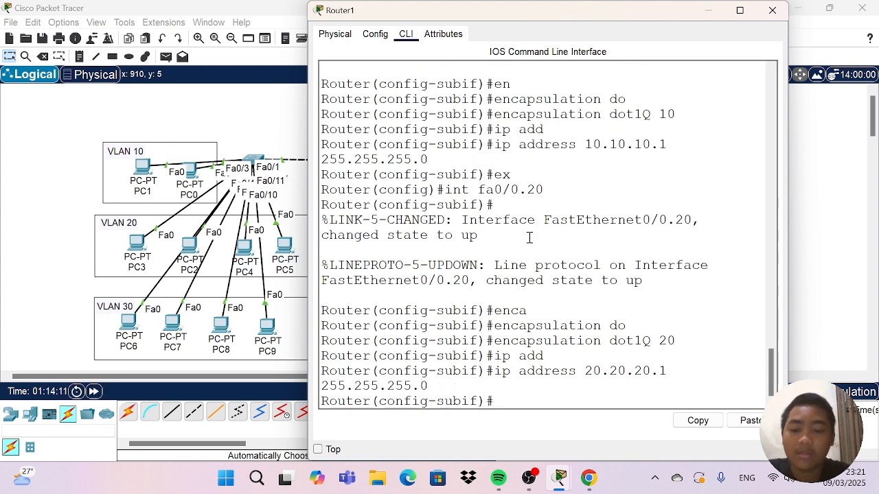
text(ex)
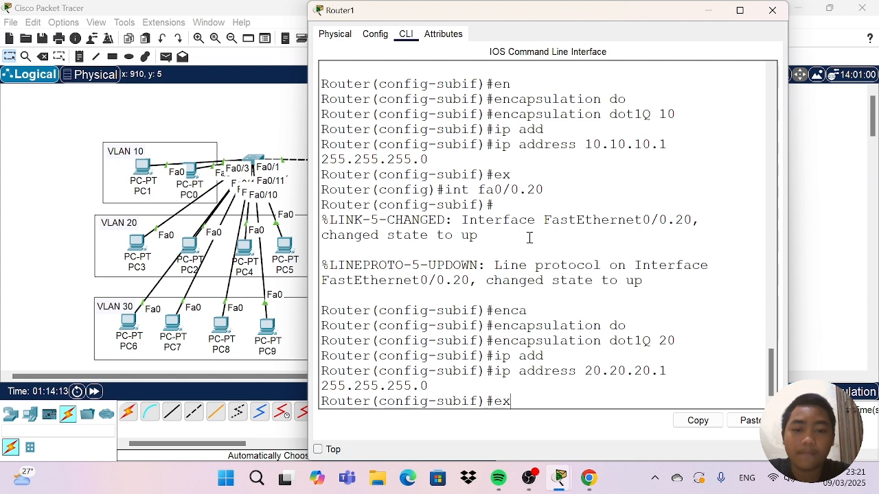
key(Return)
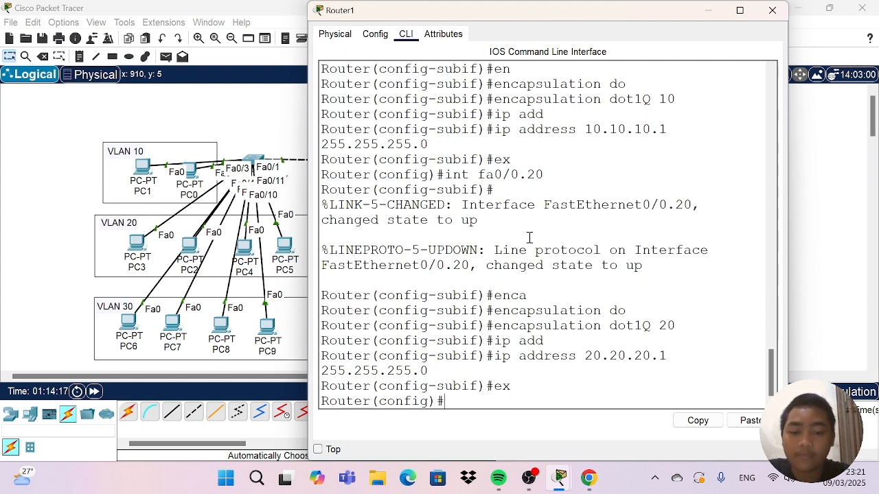
Create subinterface fa0/0.30 on Router1 and enter its configuration mode.
text(int )
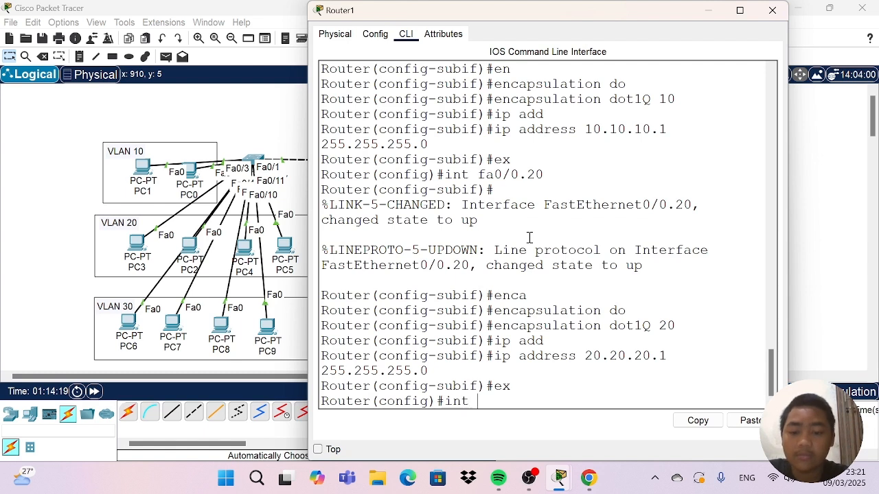
text(fa0/0/)
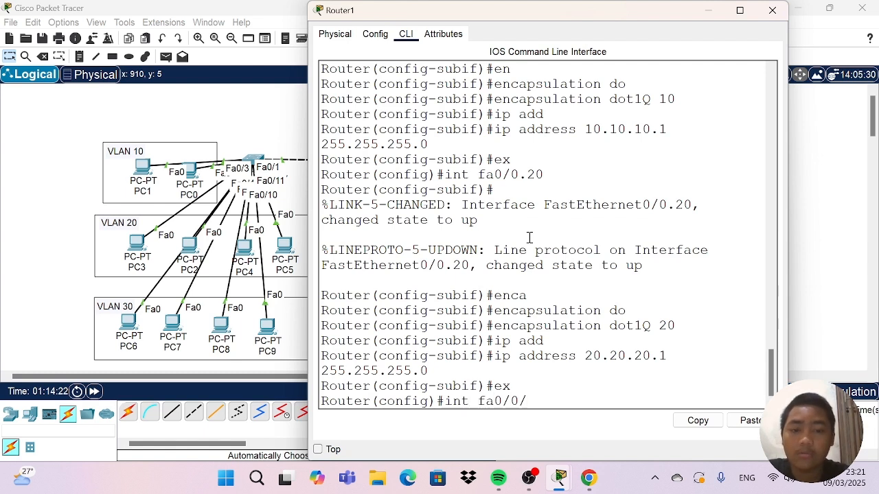
key(BackSpace)
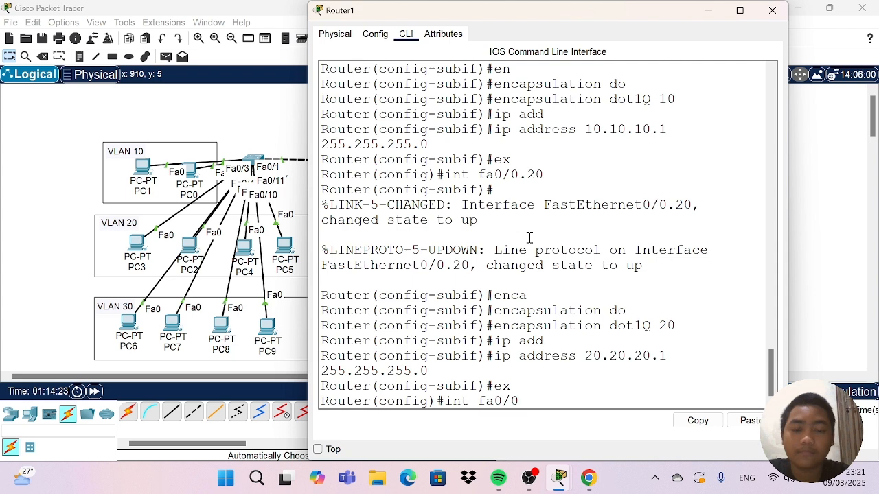
text(.30)
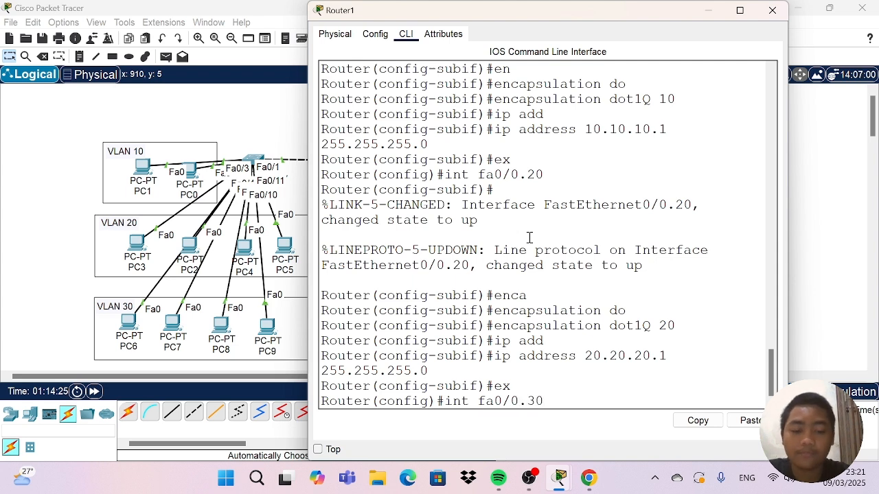
key(Return)
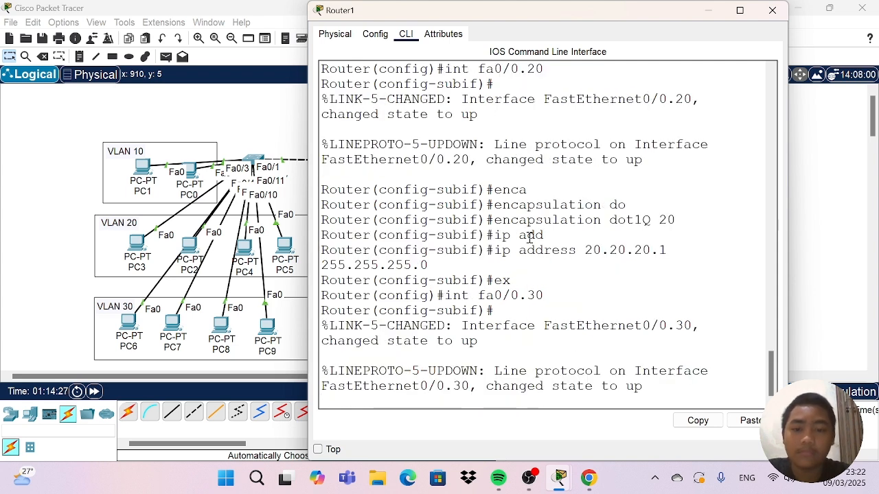
Set dot1Q encapsulation with VLAN 30 on subinterface fa0/0.30.
text(\)
key(BackSpace)
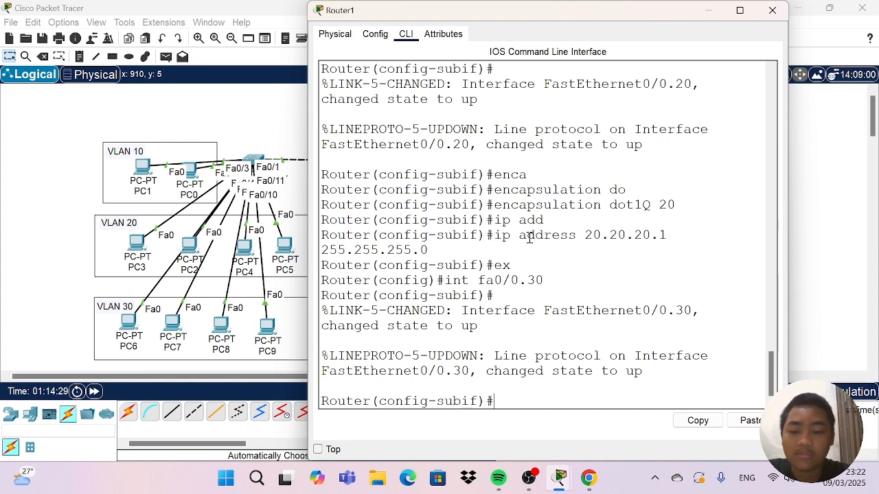
text(e)
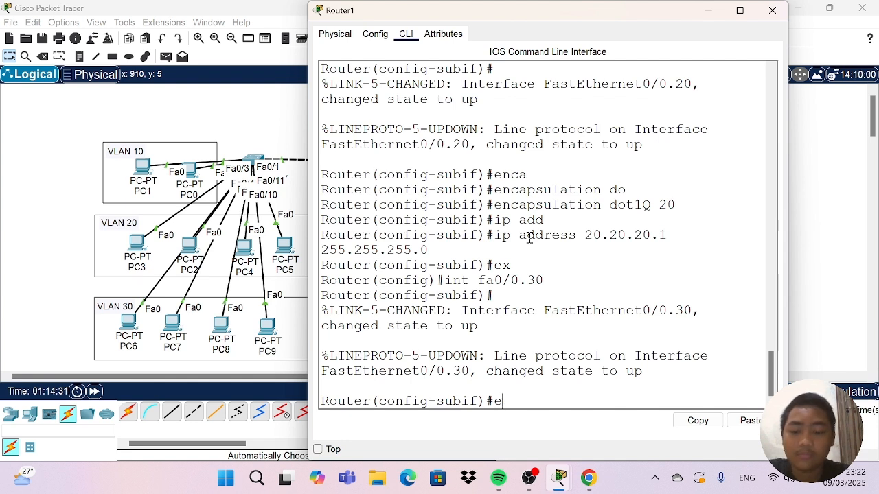
text(nc)
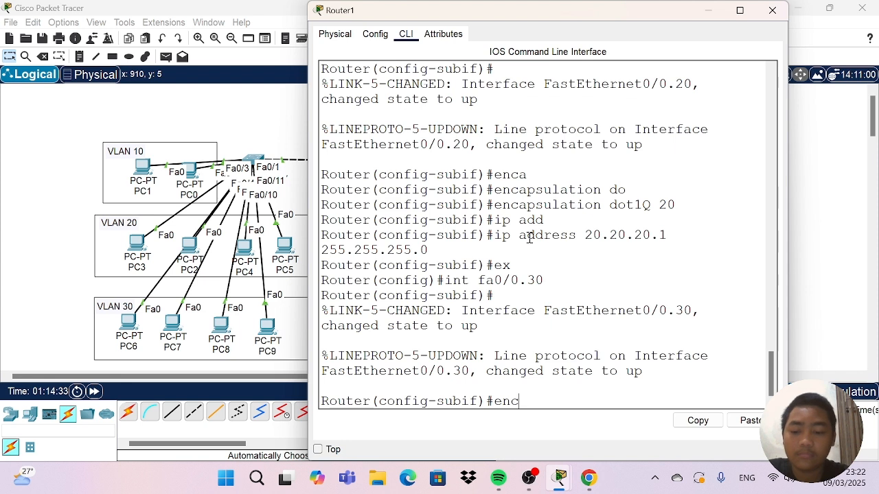
key(Tab)
text(dp)
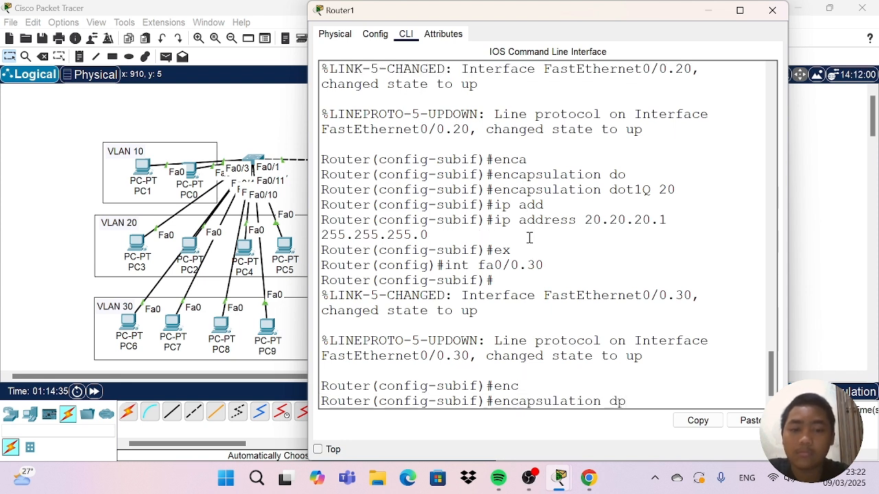
key(BackSpace)
text(o)
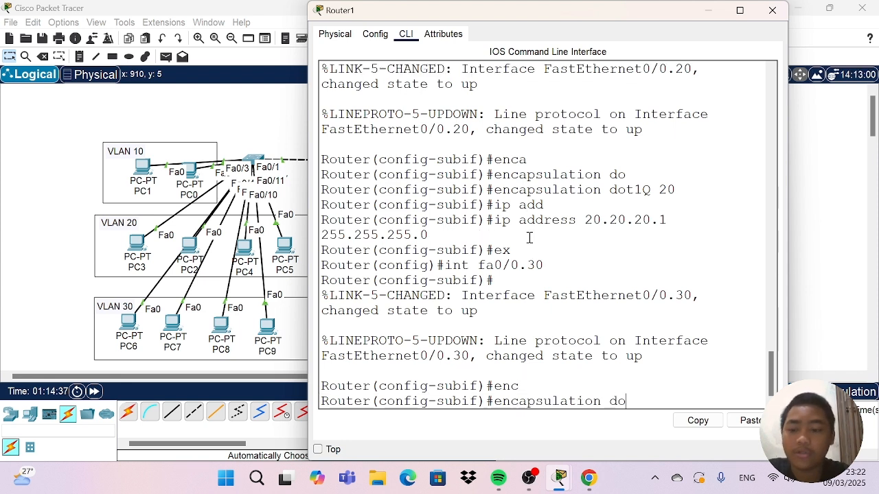
key(Tab)
text(30)
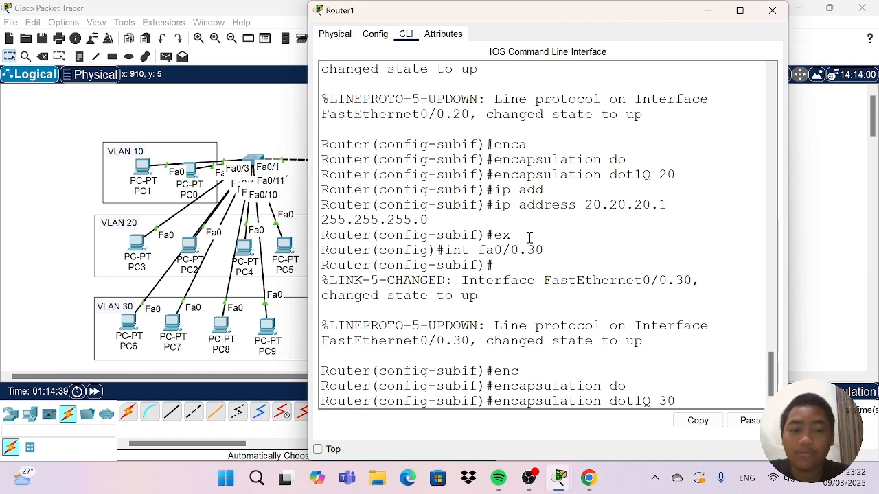
key(Return)
Assign IP address 30.30.30.1 with mask 255.255.255.0 to subinterface fa0/0.30 and return to global configuration.
text(ip )
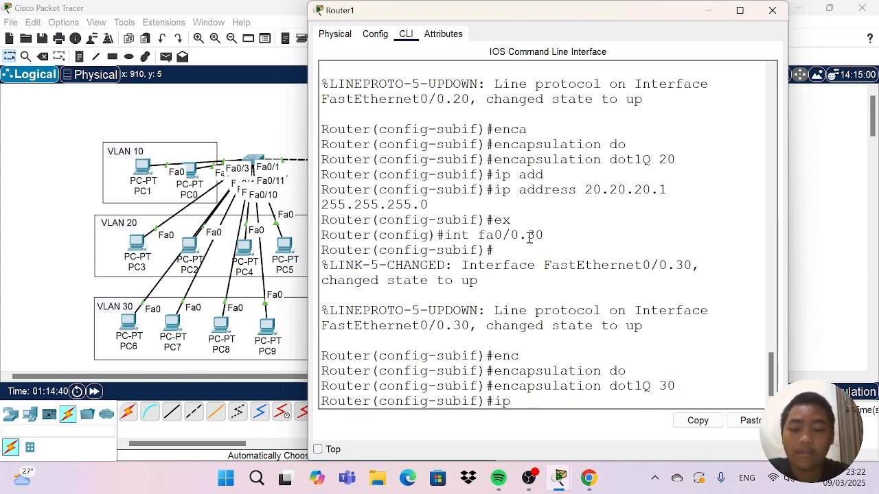
text(add)
key(Tab)
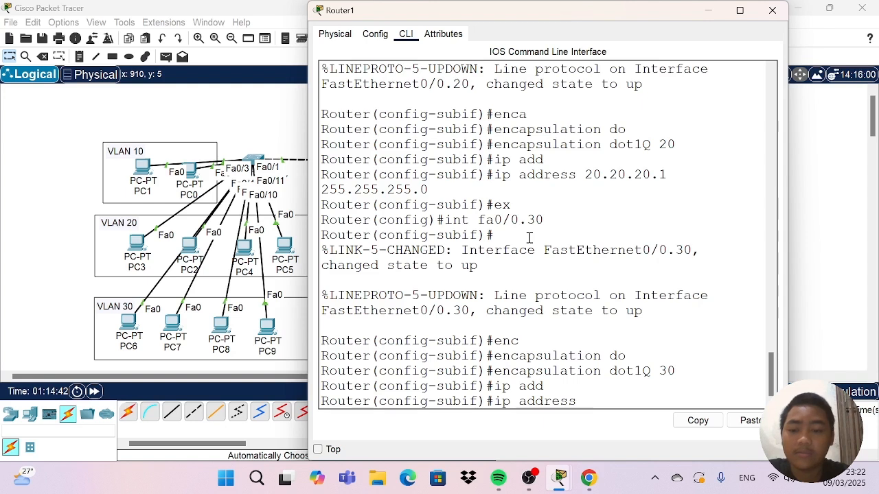
text(30.)
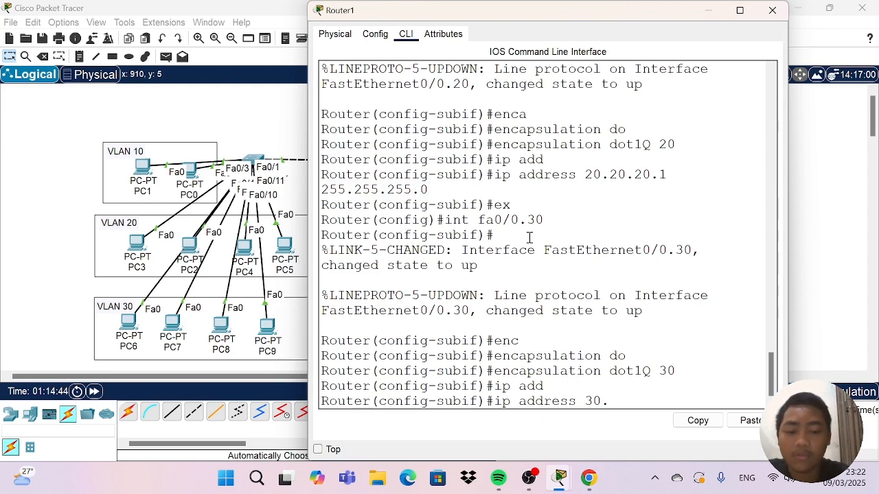
text(30.30.)
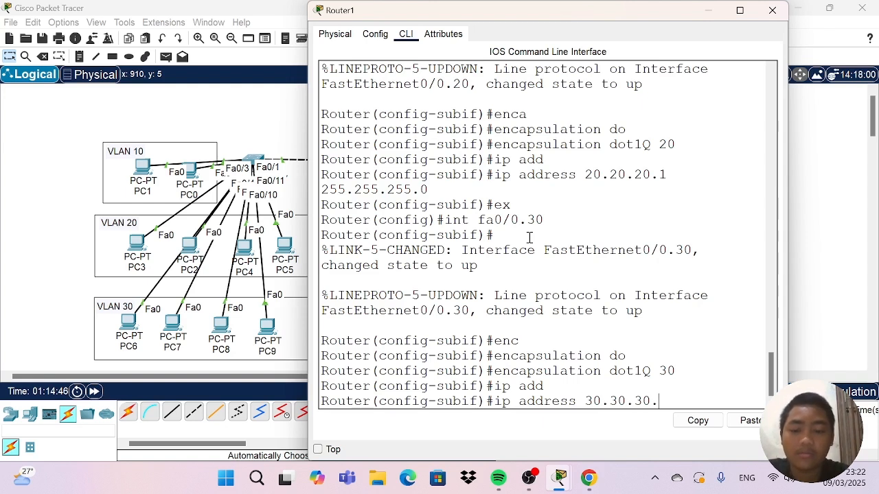
text(1)
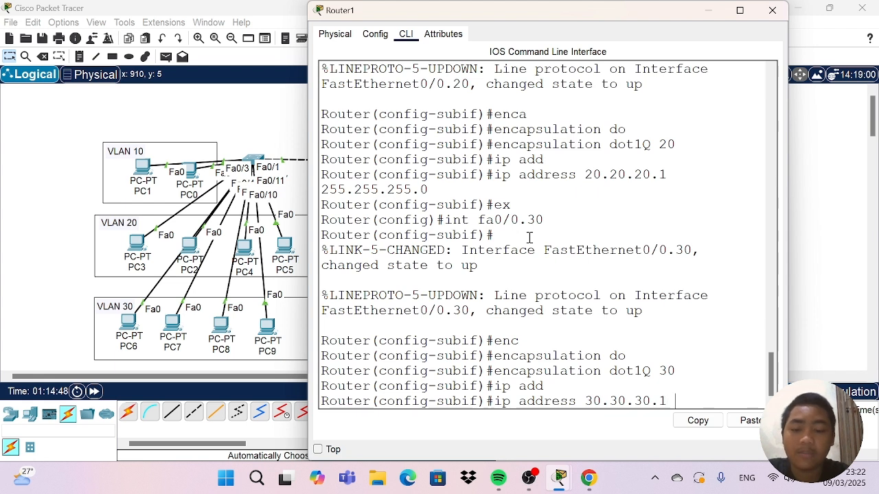
text( 255)
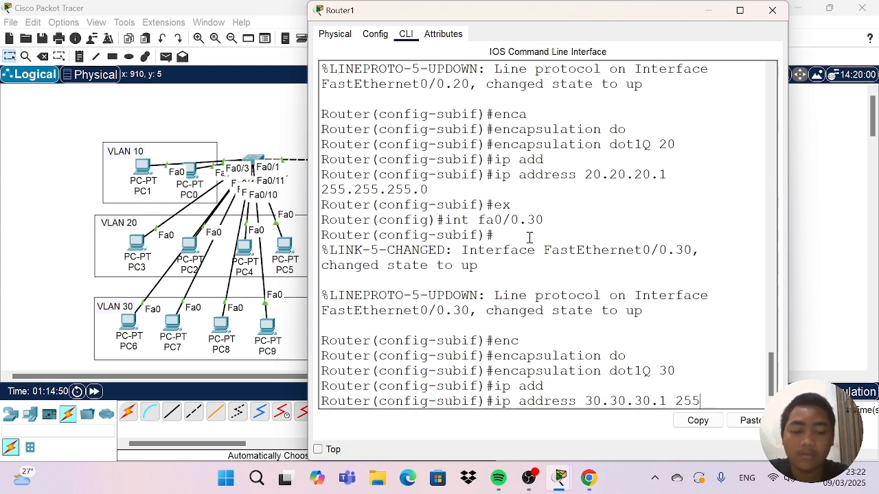
text(.255.)
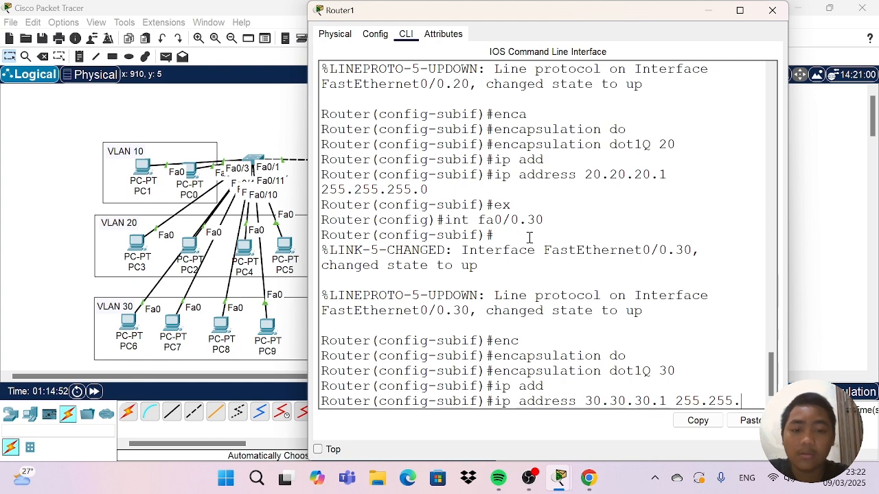
text(266)
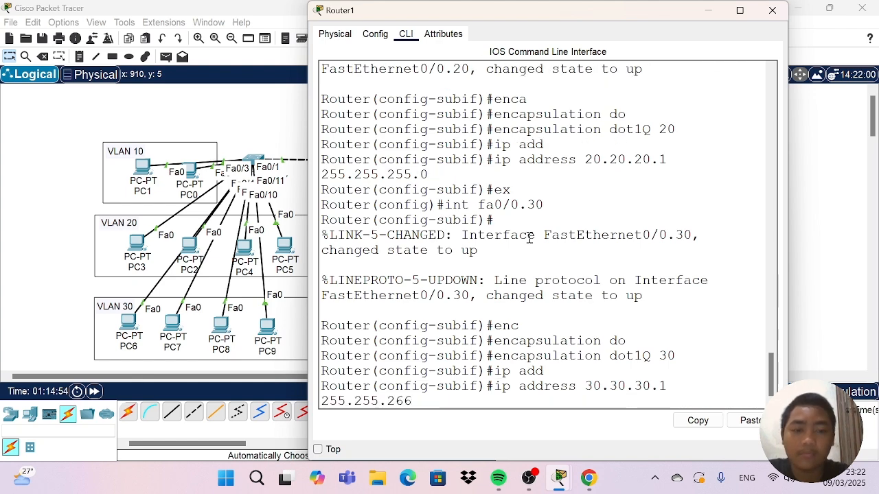
key(super+shift+s)
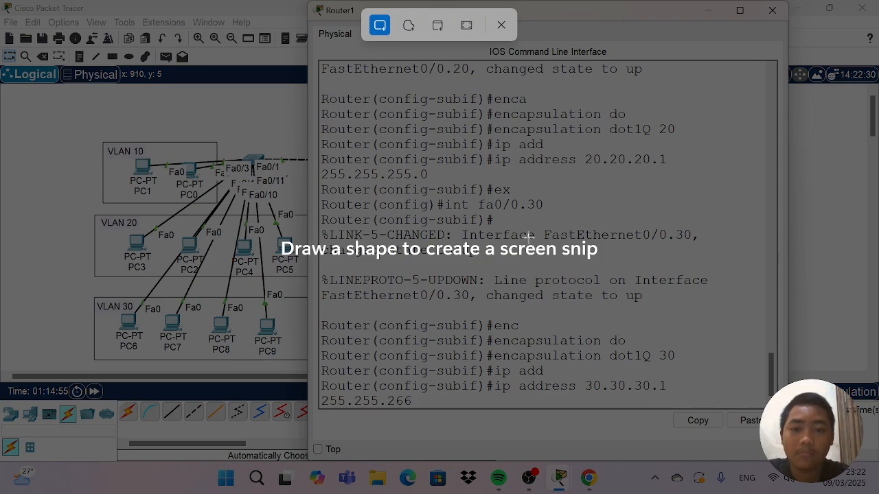
click(501, 25)
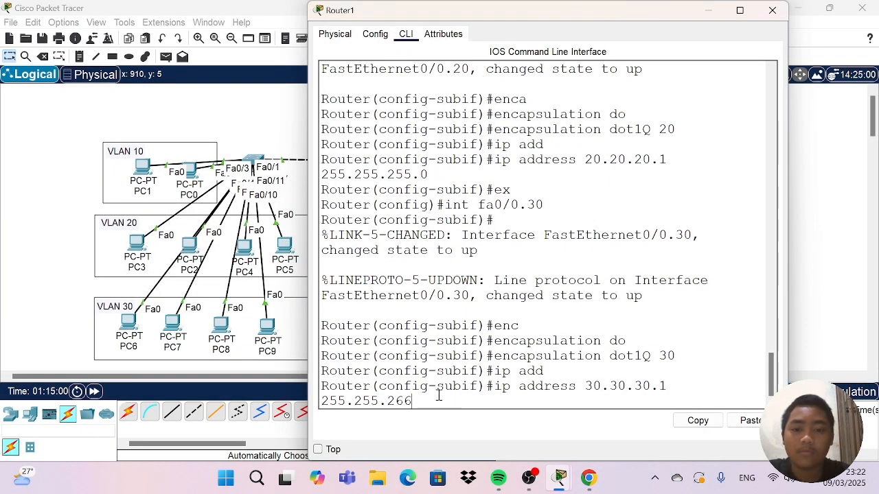
key(BackSpace)
key(BackSpace)
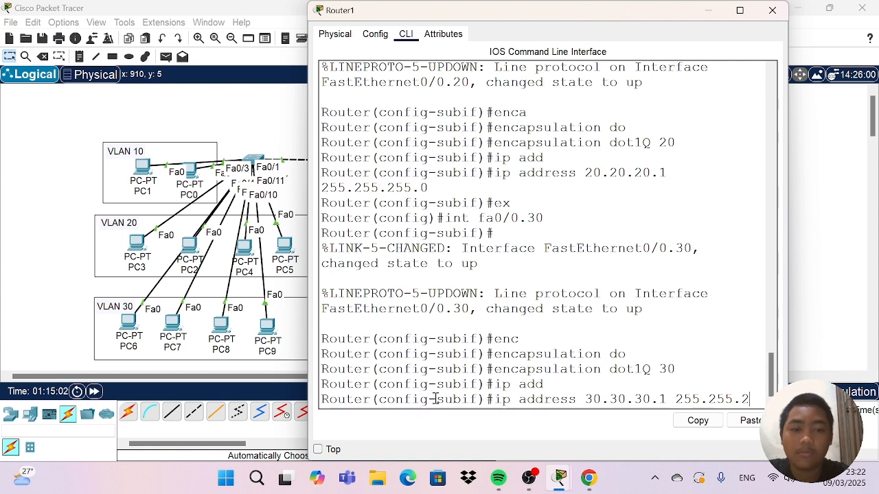
text(55)
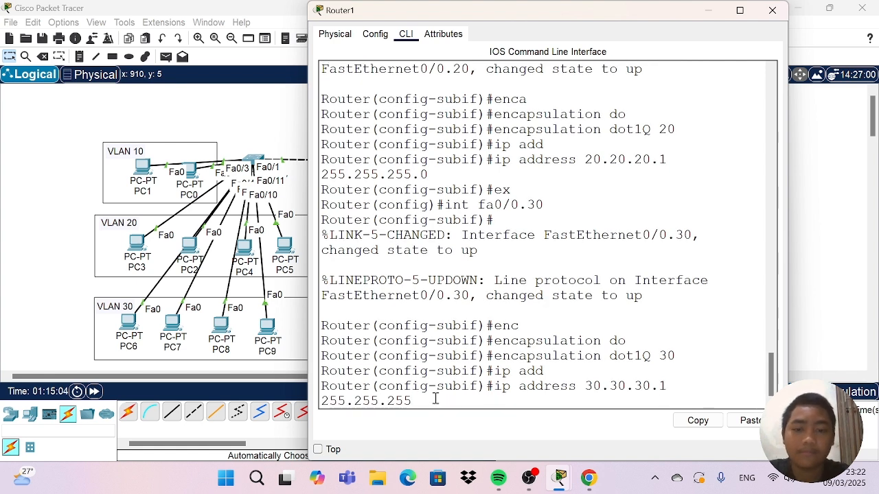
text(.)
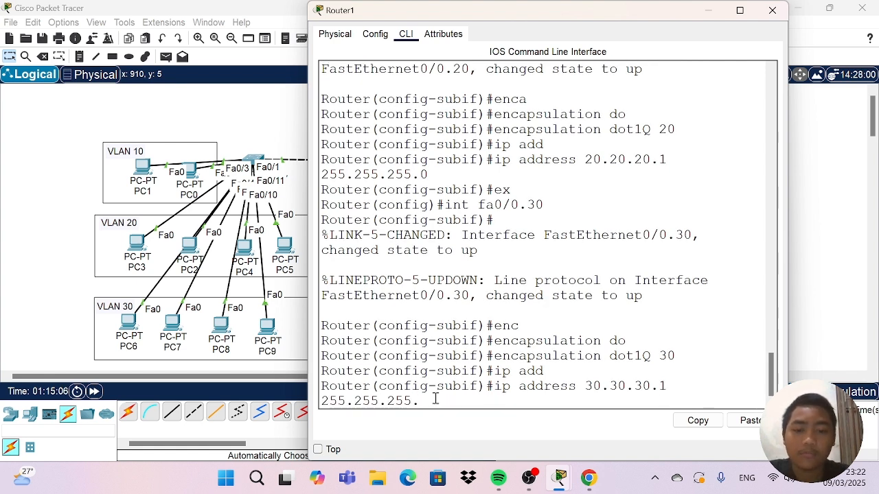
text(0)
key(Return)
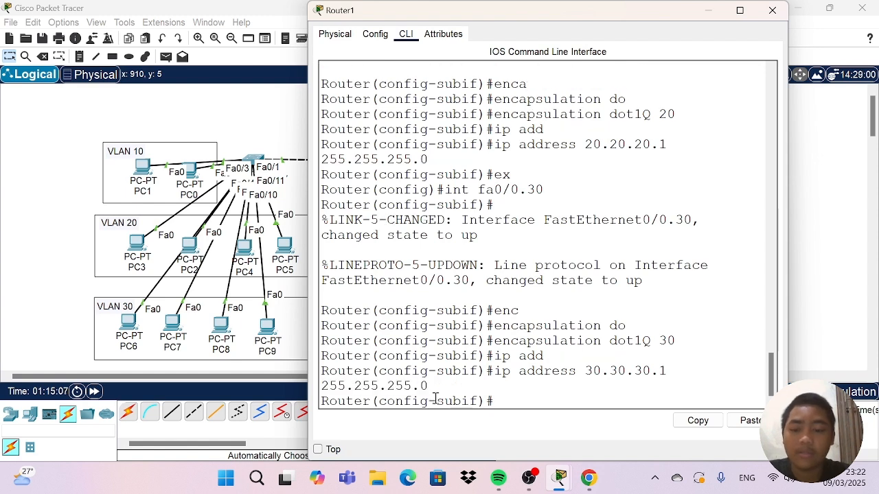
text(ex)
key(Return)
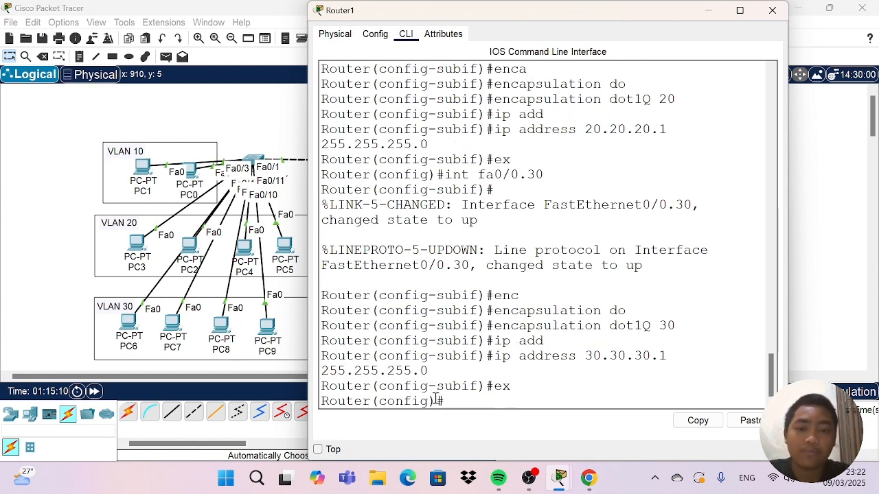
Create subinterface fa0/0.40 on Router1 and enter its configuration mode.
text(in)
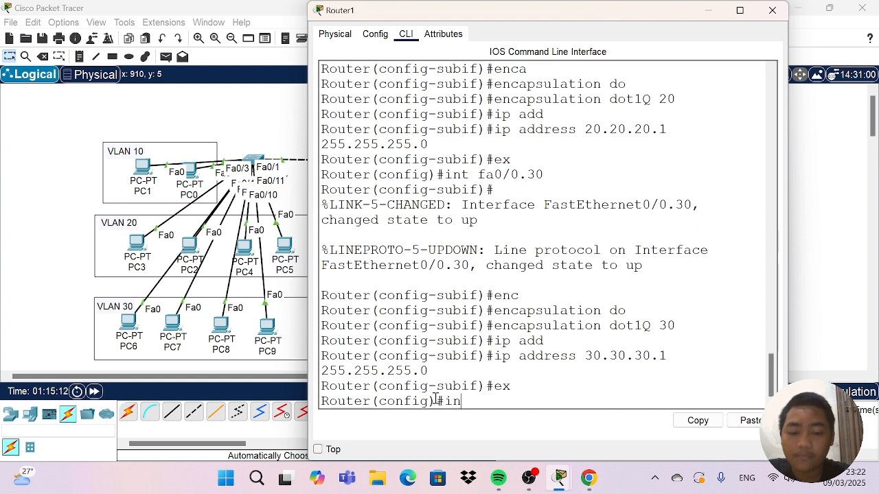
text(t fa/0)
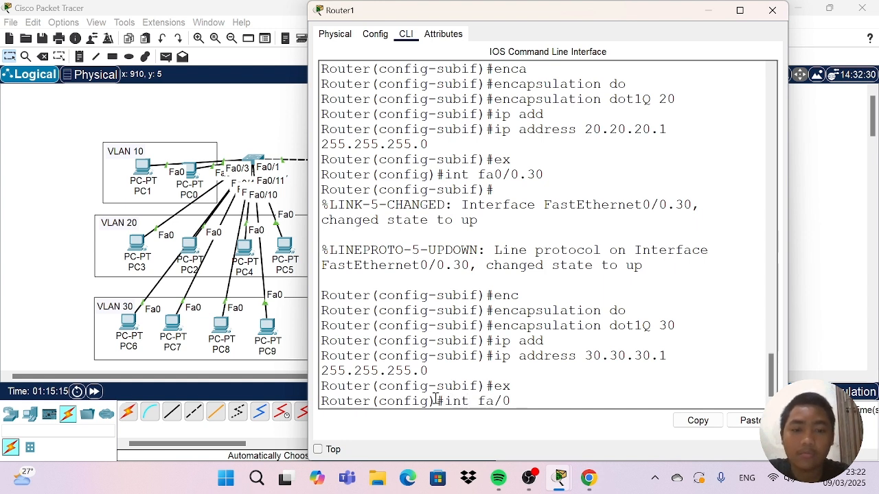
key(BackSpace)
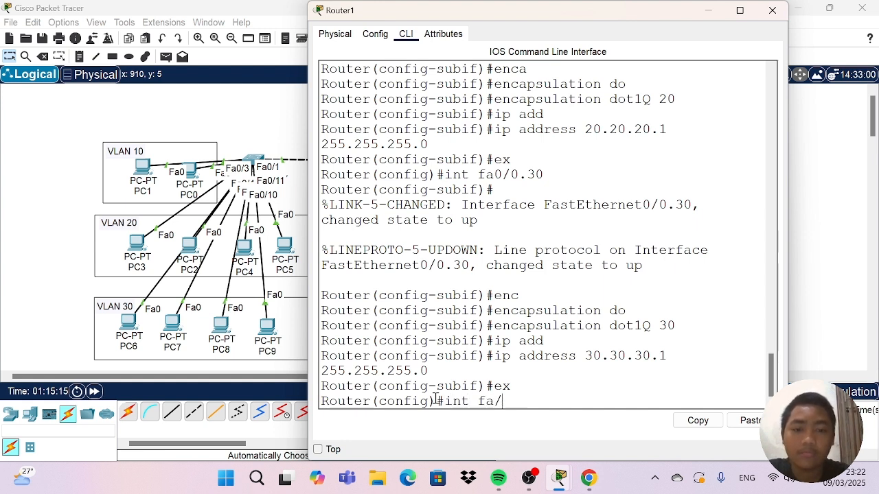
key(BackSpace)
text(0/0)
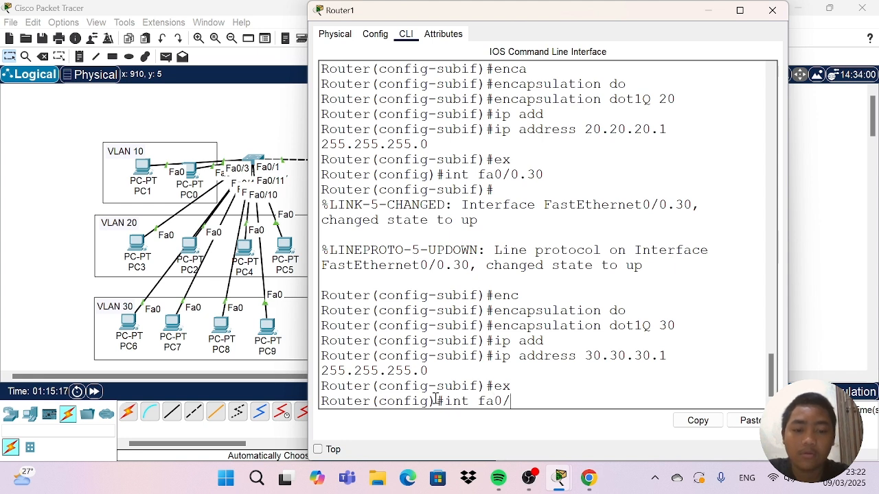
text(.)
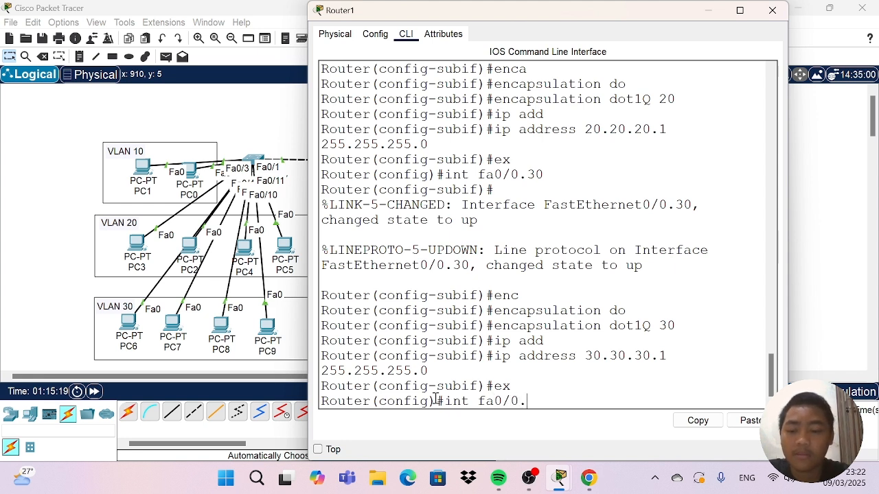
text(40)
key(Return)
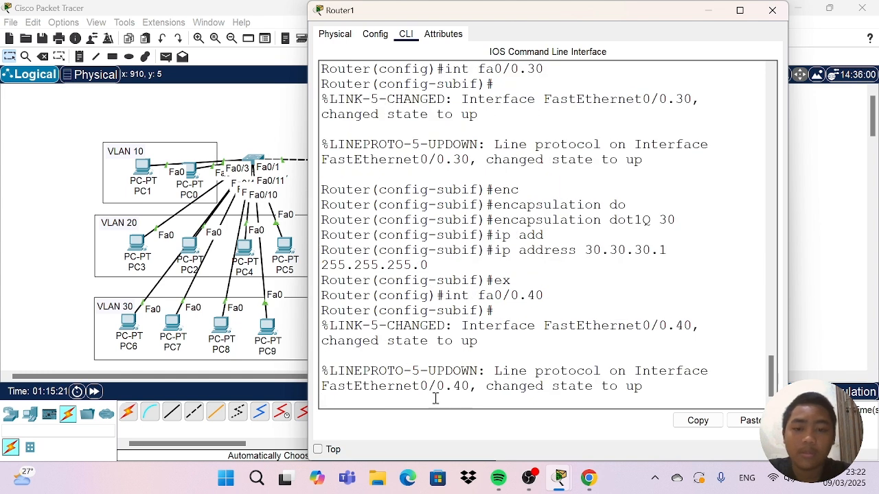
key(Return)
Set dot1Q encapsulation with VLAN 40 on subinterface fa0/0.40.
text(en)
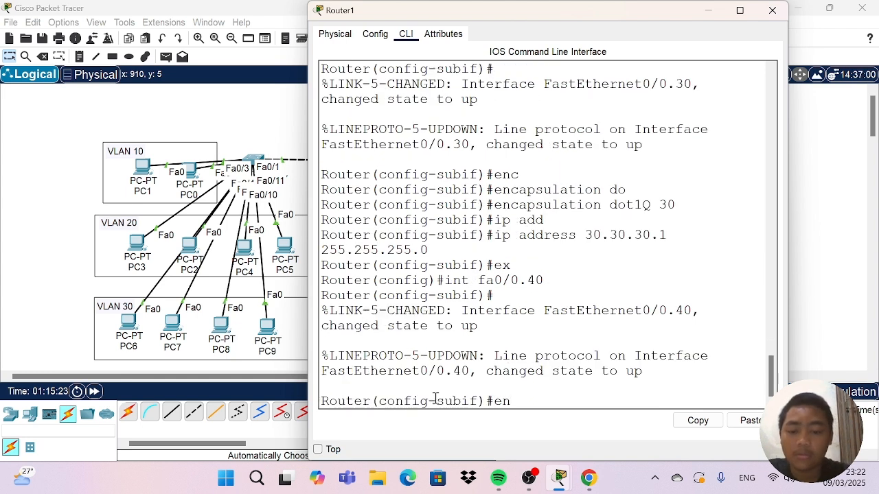
text(v)
key(BackSpace)
text(ca)
key(Tab)
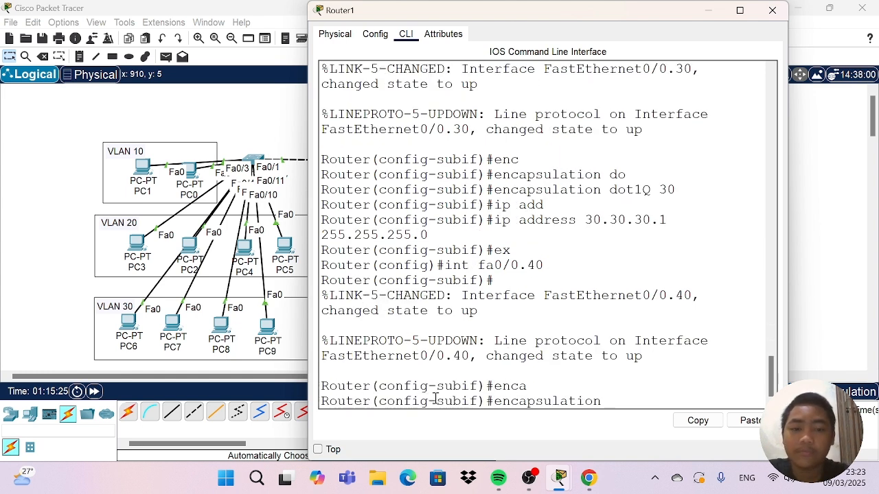
text(do)
key(Tab)
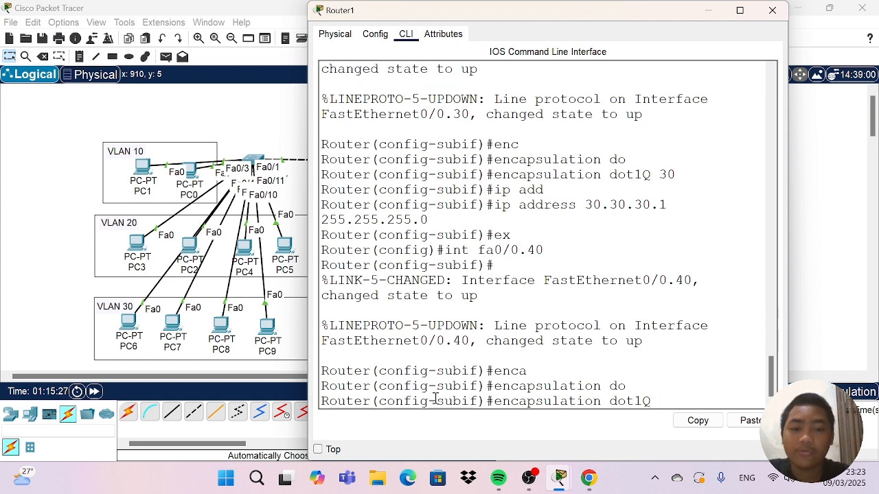
text(40)
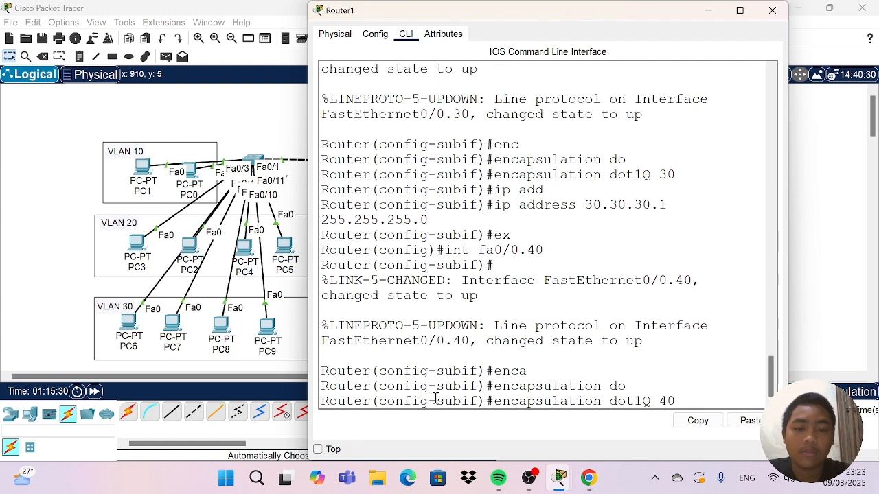
key(Return)
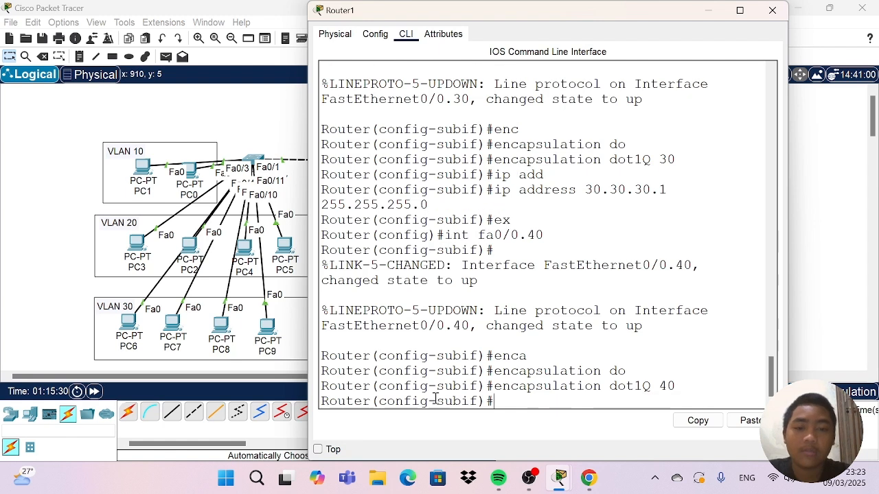
Assign IP address 40.40.40.1 with mask 255.255.255.0 to subinterface fa0/0.40 and return to global configuration.
text(ip ad)
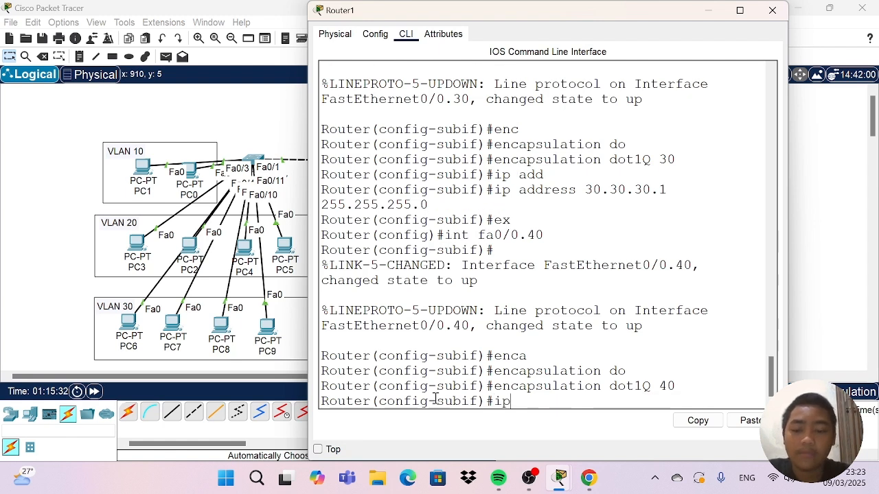
key(Tab)
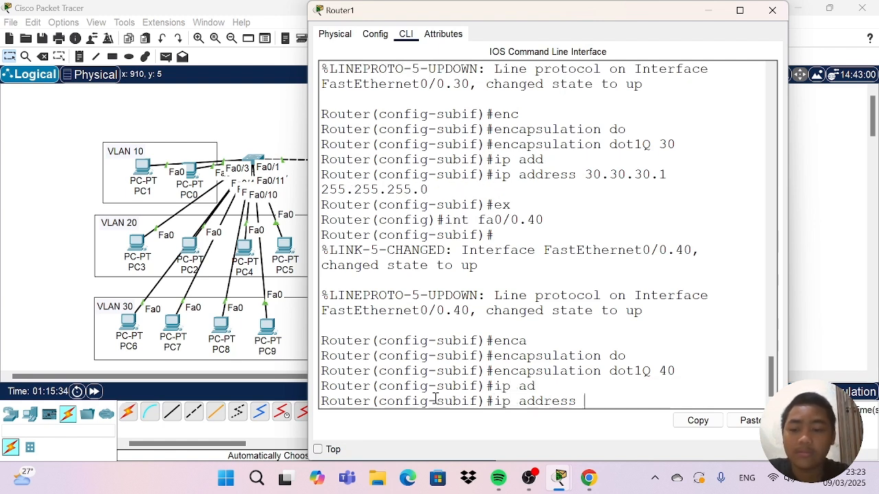
text(40.40.40.)
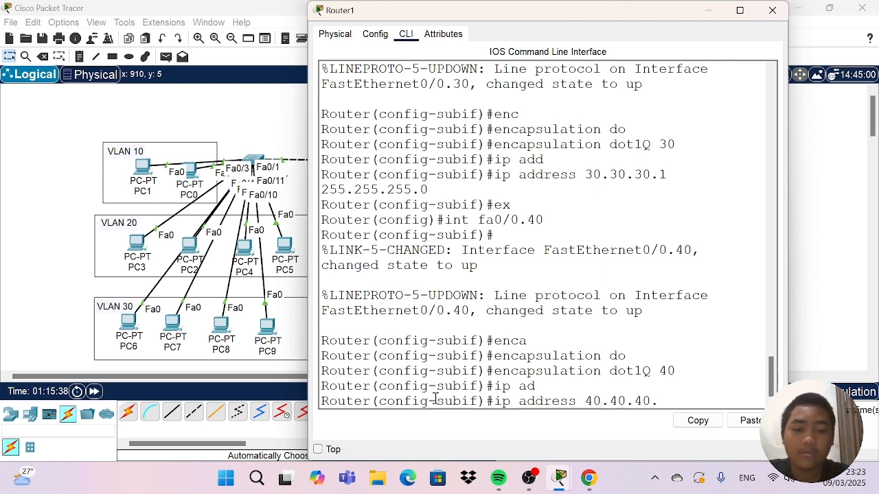
text(1 )
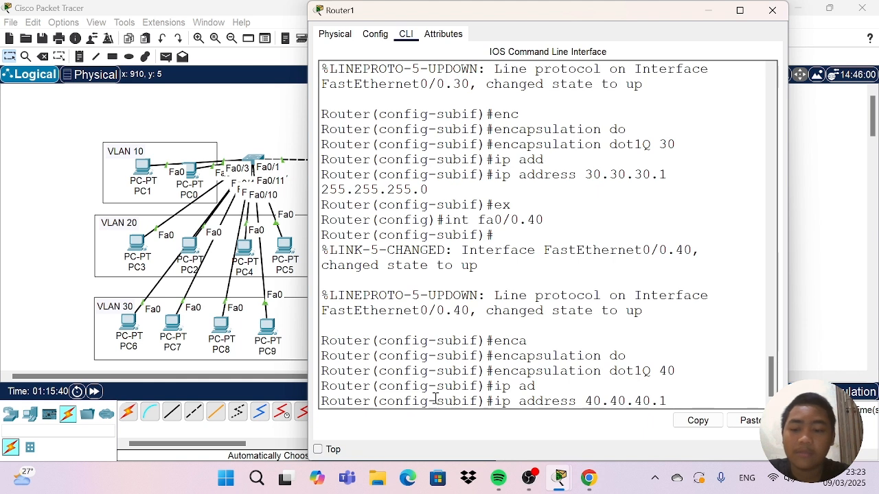
text(255.2)
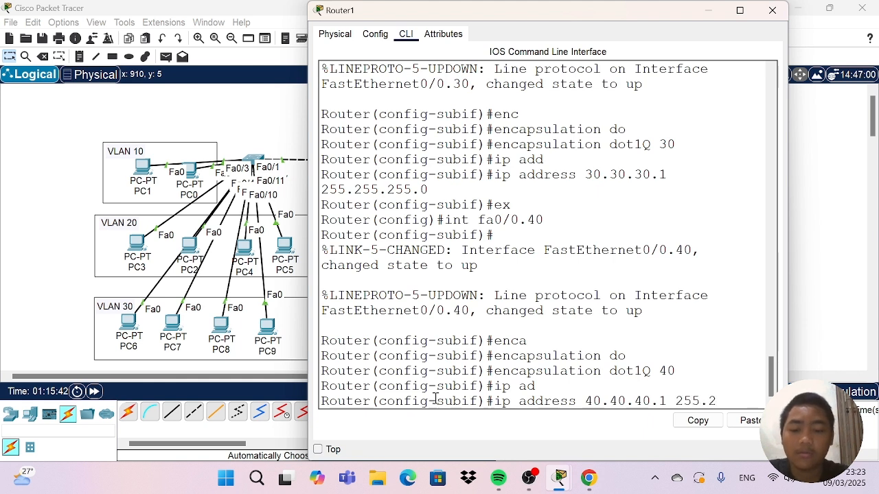
text(55.255.0)
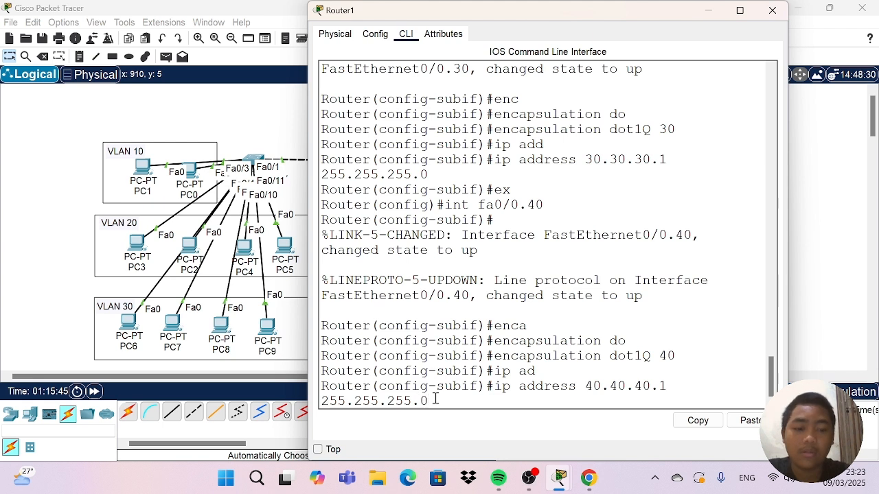
key(Return)
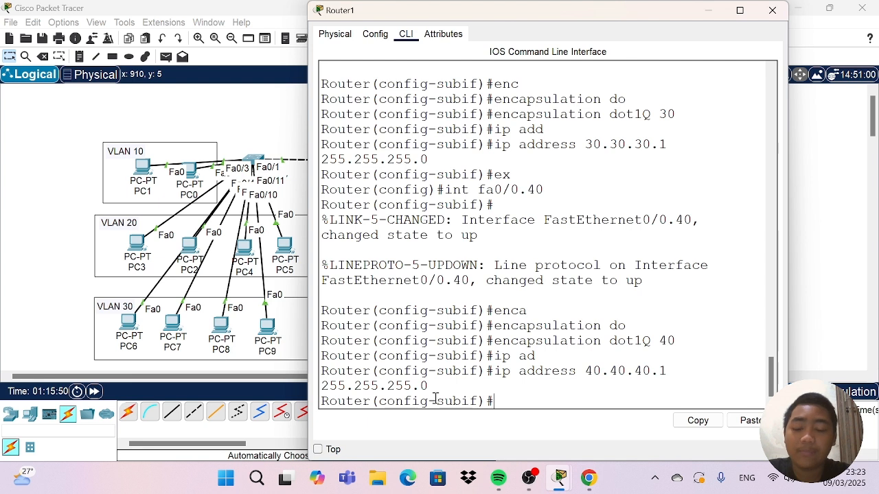
text(ip)
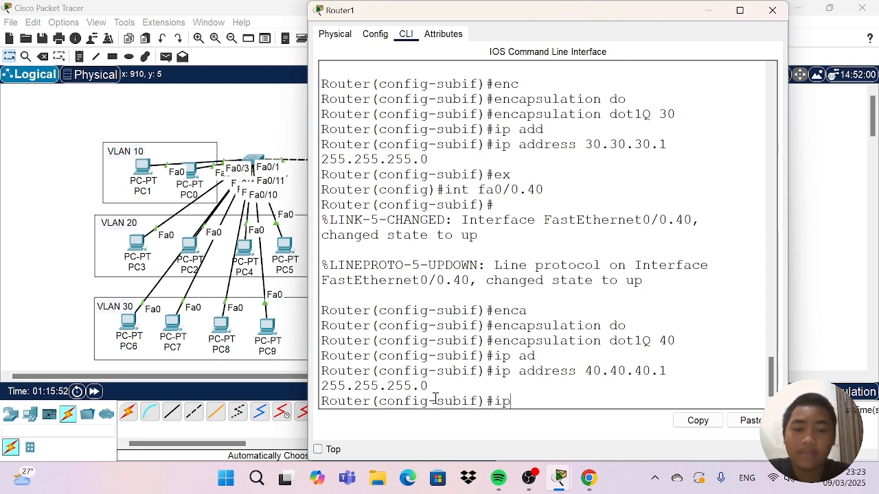
key(BackSpace)
key(BackSpace)
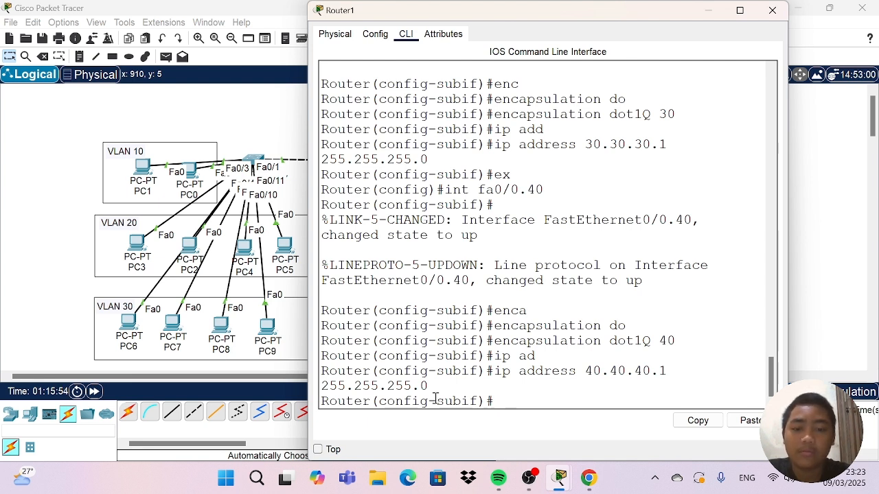
text(ex)
key(Return)
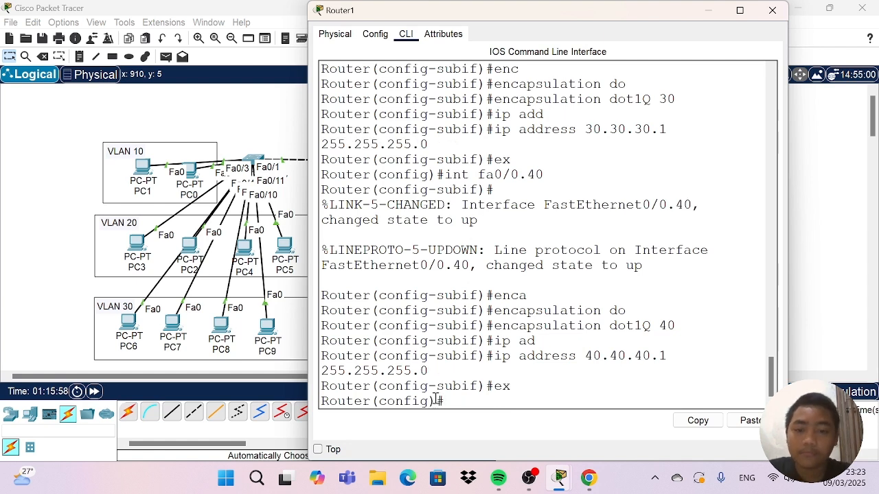
Create subinterface fa0/0.50 on Router1 and enter its configuration mode.
text(i)
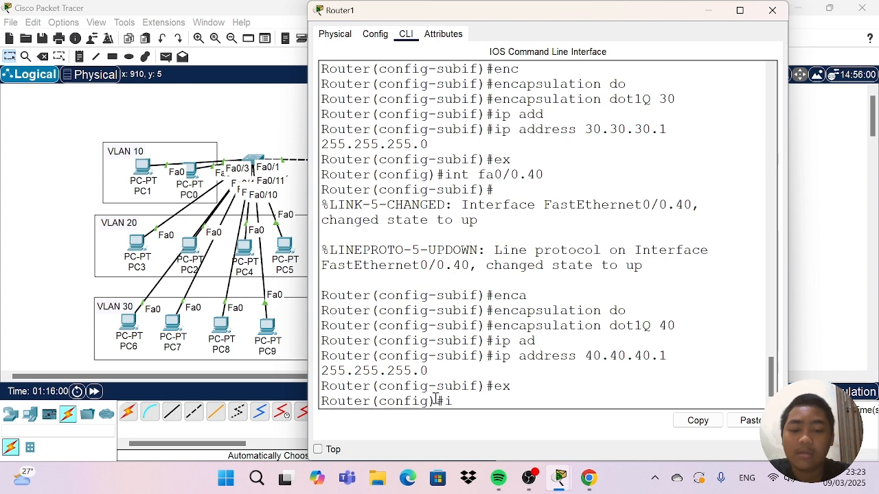
text(nt fa)
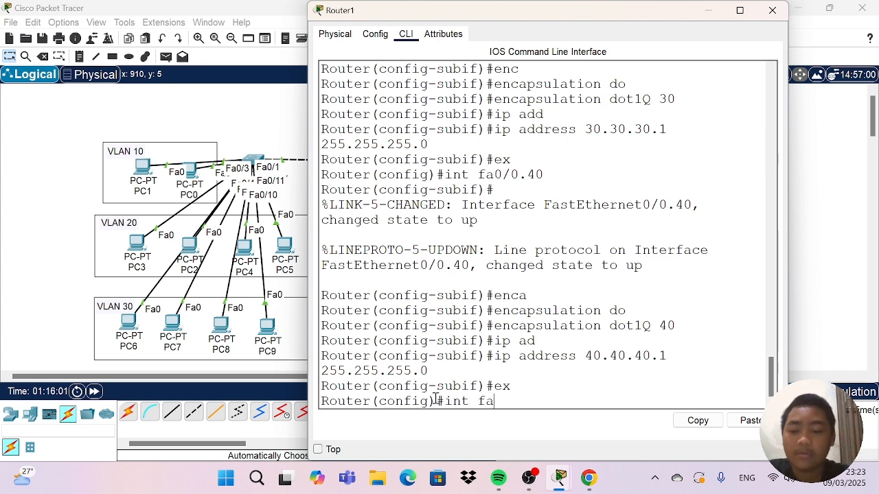
text(0)
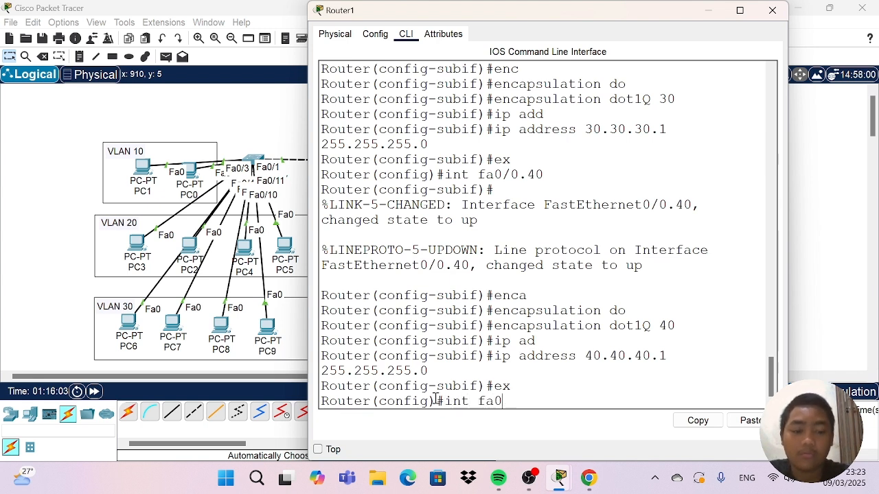
text(/0)
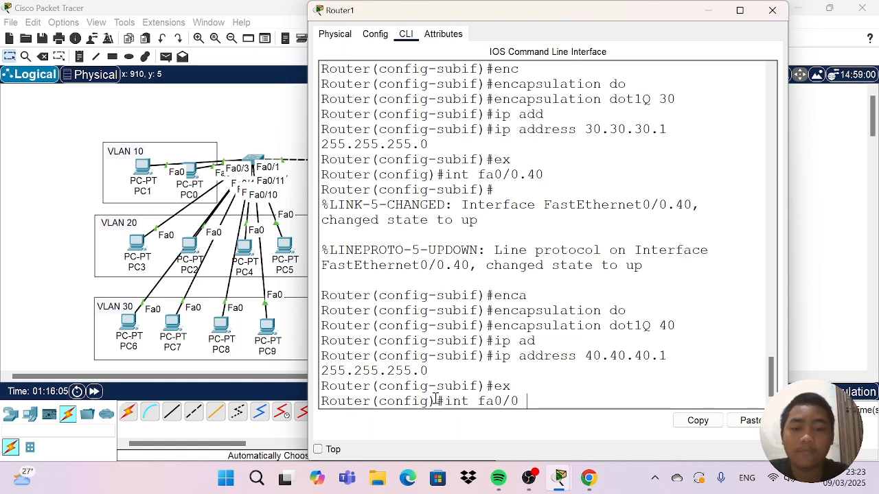
text( 5)
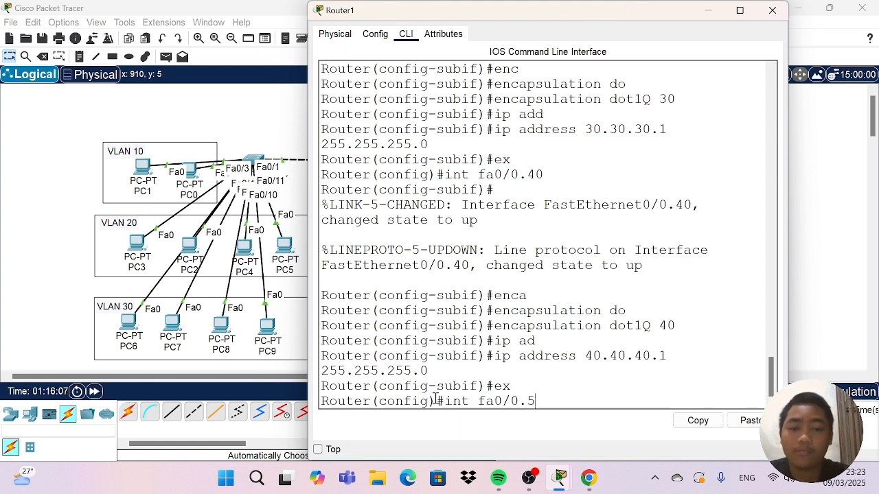
text(0)
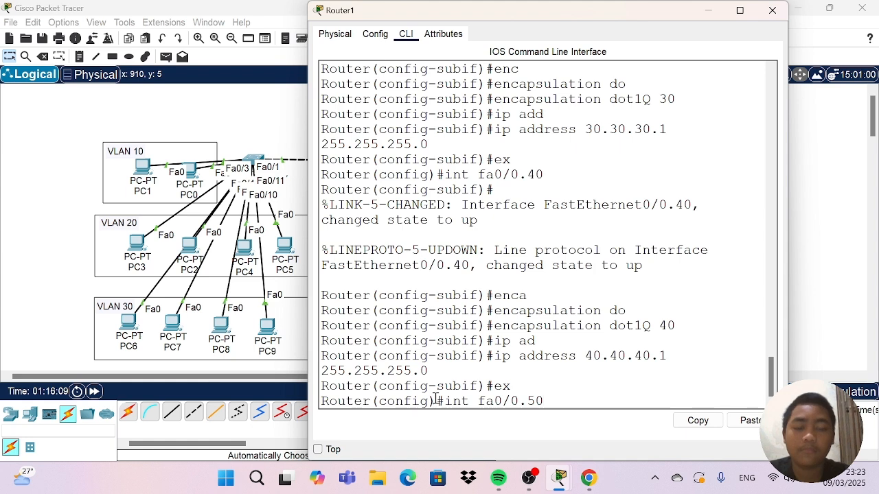
key(Return)
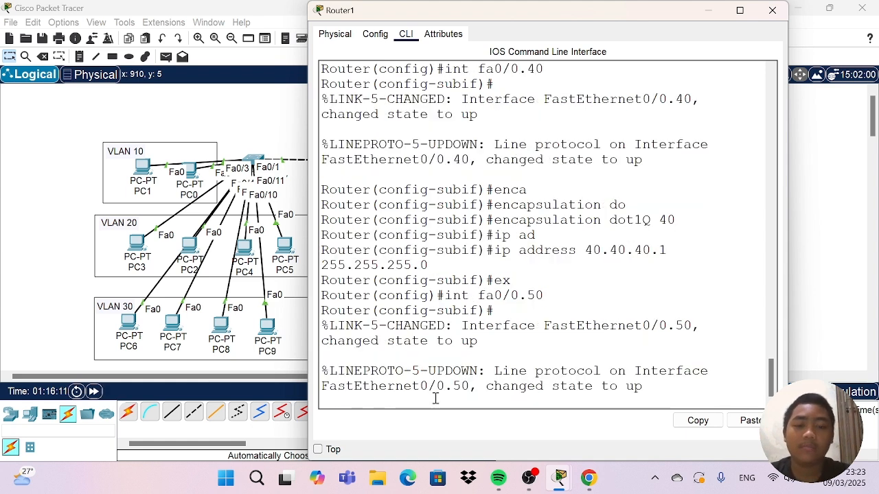
Set dot1Q encapsulation with VLAN 50 on subinterface fa0/0.50.
text(ea)
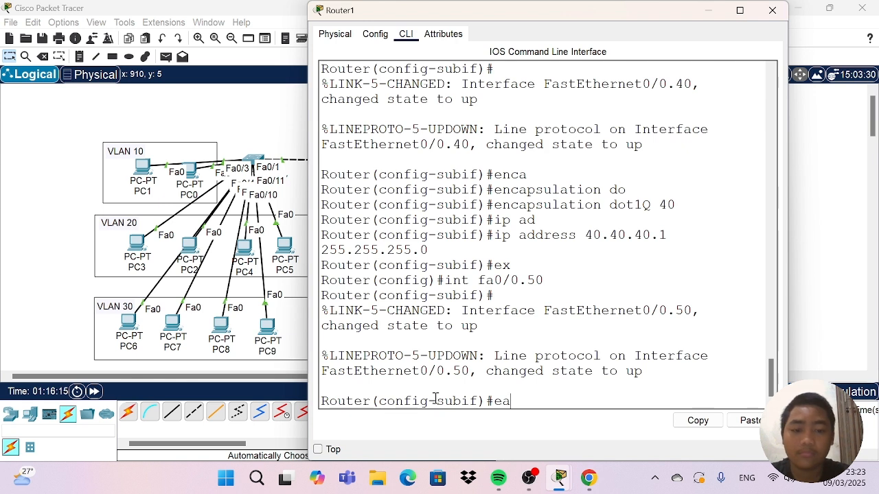
key(BackSpace)
text(nca)
key(Tab)
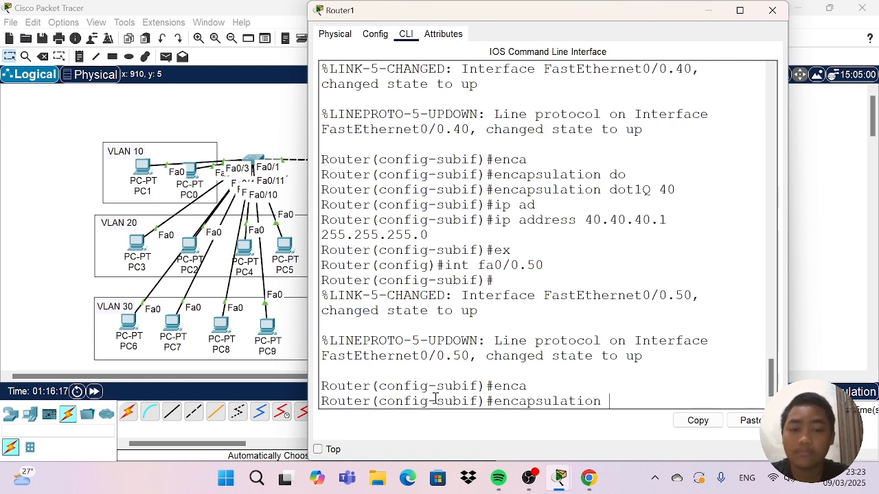
text(do)
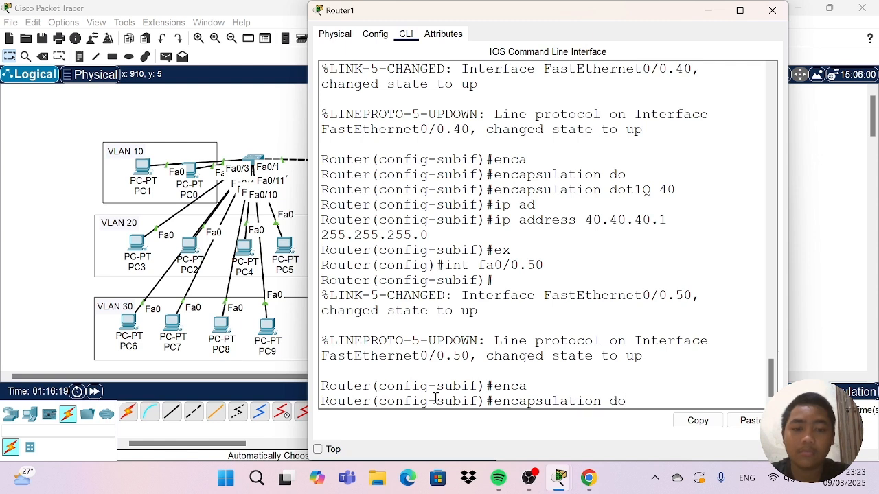
key(Tab)
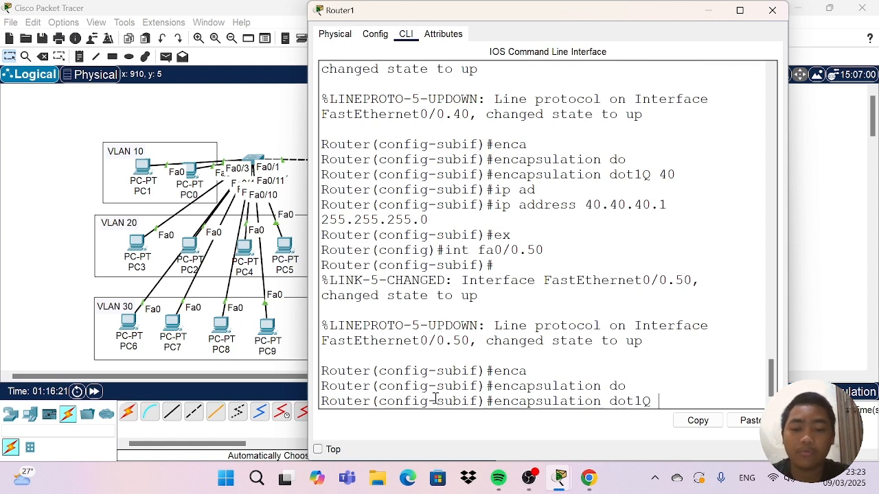
text(50)
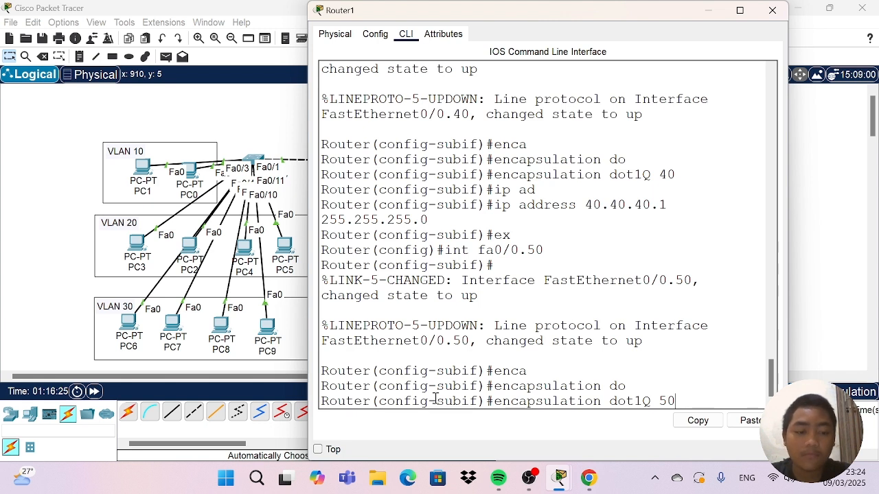
key(Return)
Assign IP address 50.50.50.1 with mask 255.255.255.0 to subinterface fa0/0.50.
text(ip)
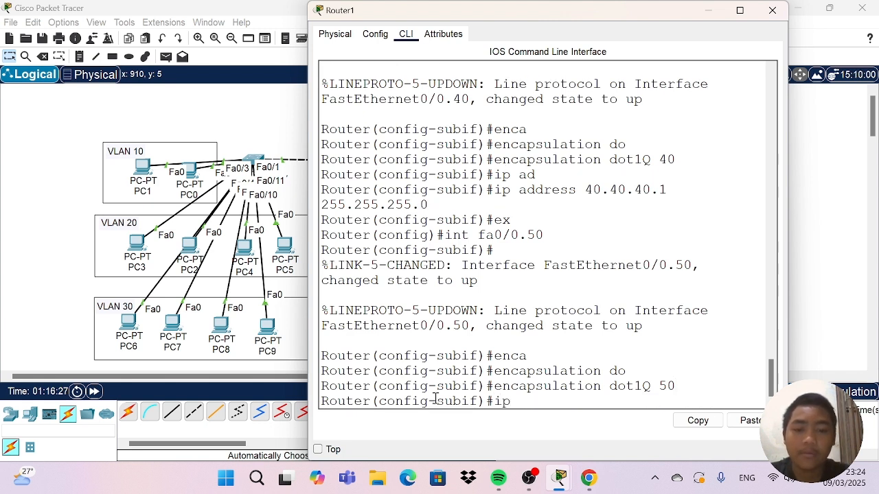
text( add)
key(Tab)
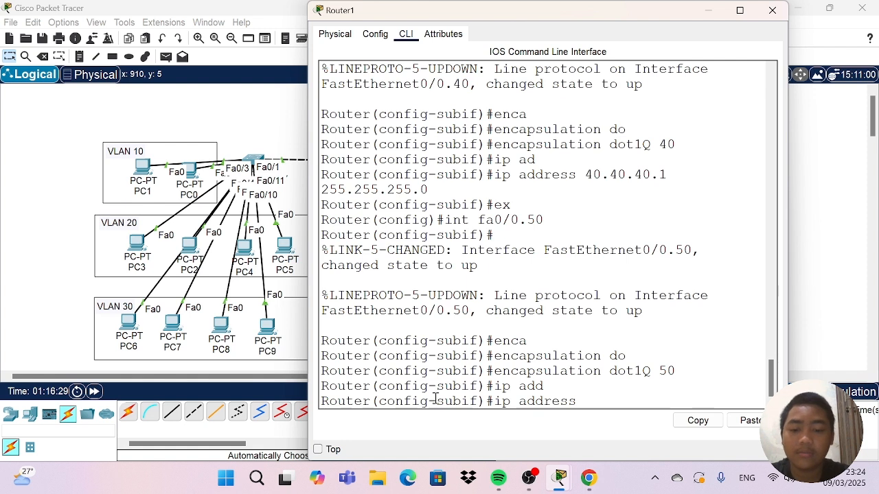
text(50.5)
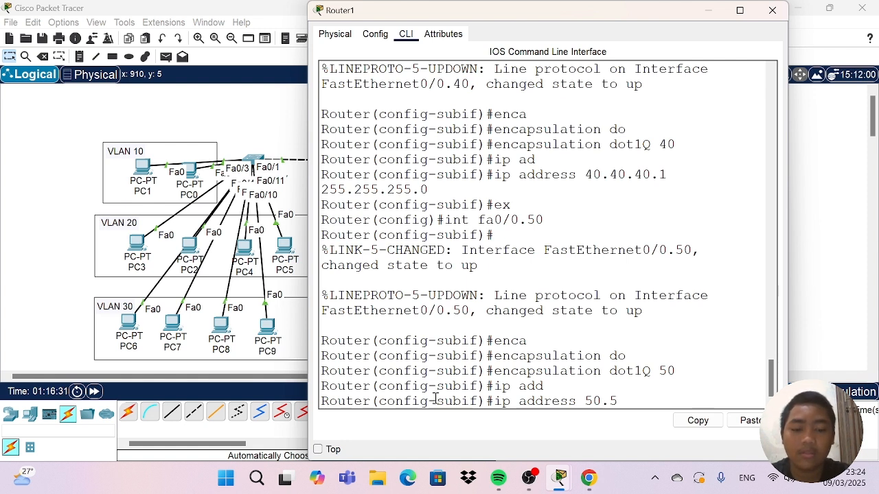
text(0.50.)
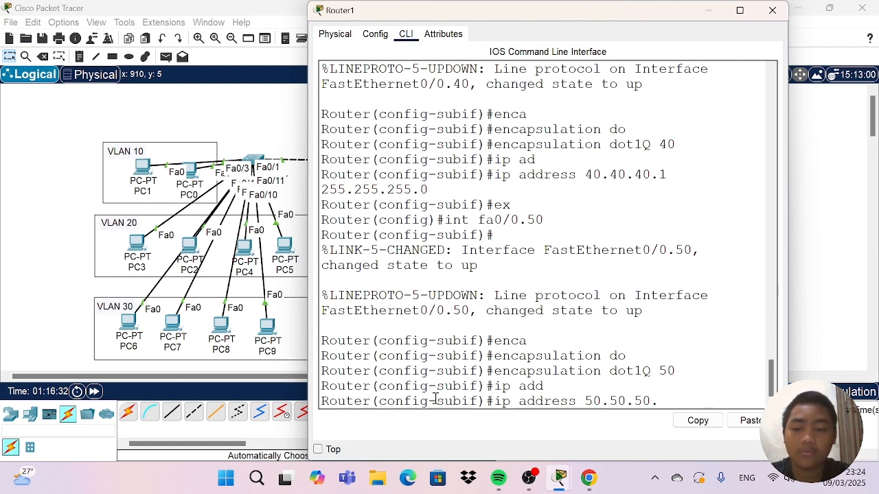
text(1 2)
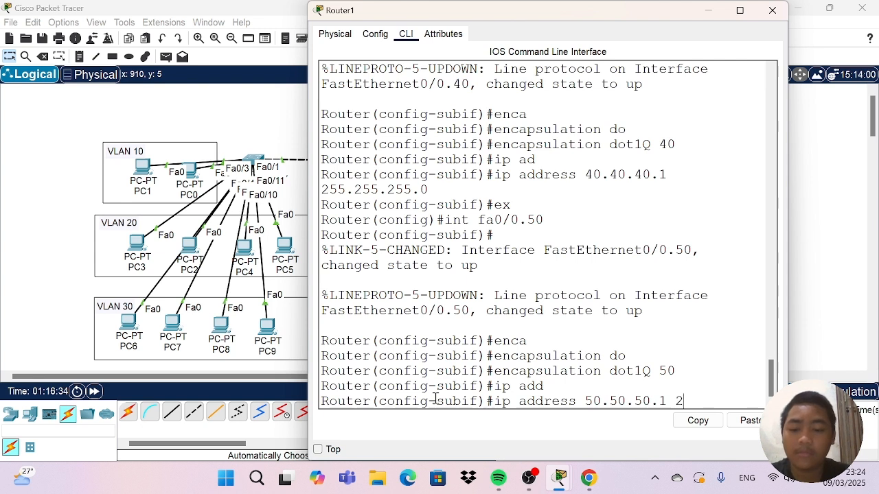
text(55)
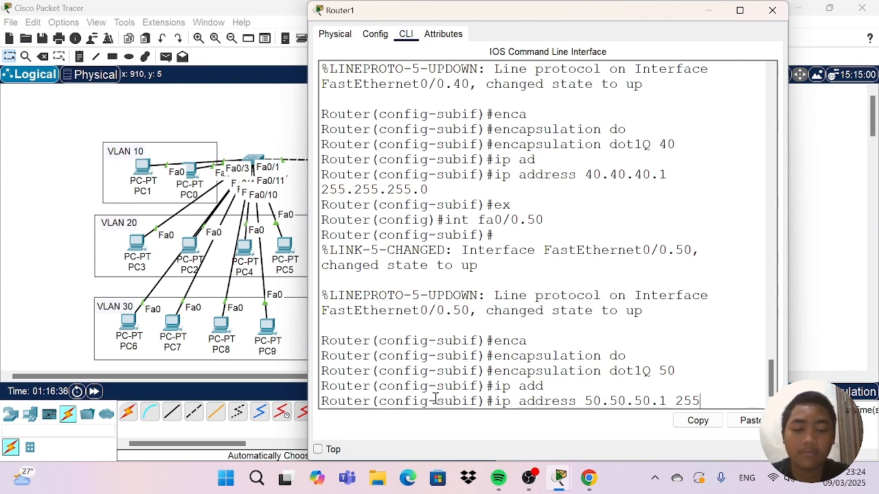
text(.255)
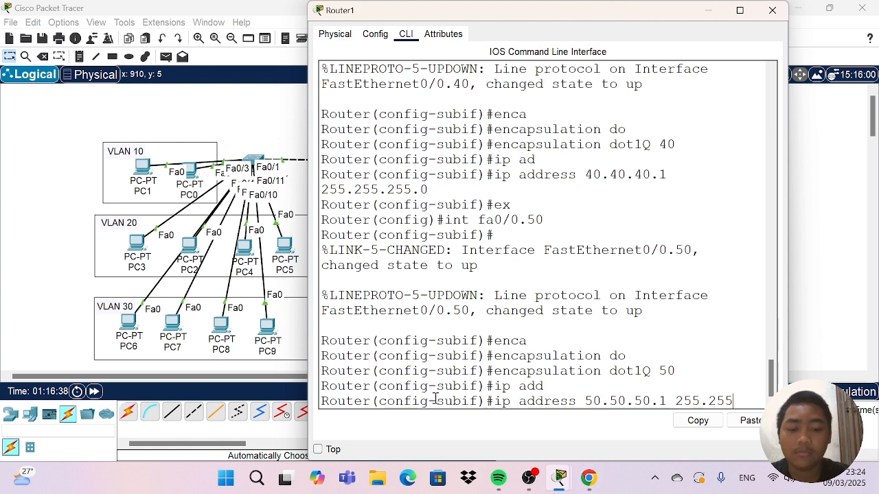
text(.255.0)
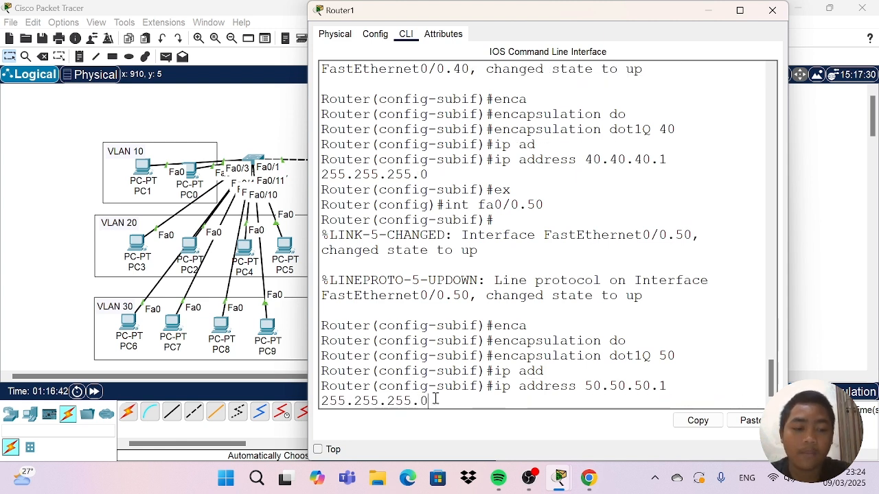
key(Return)
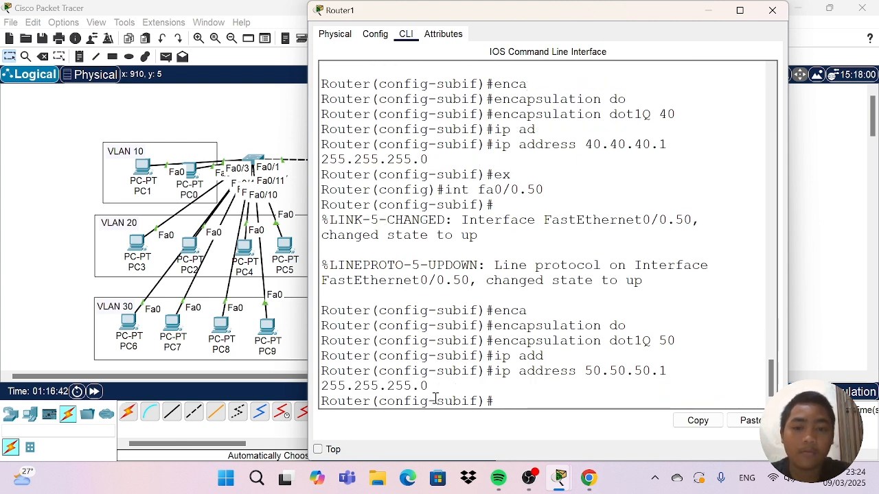
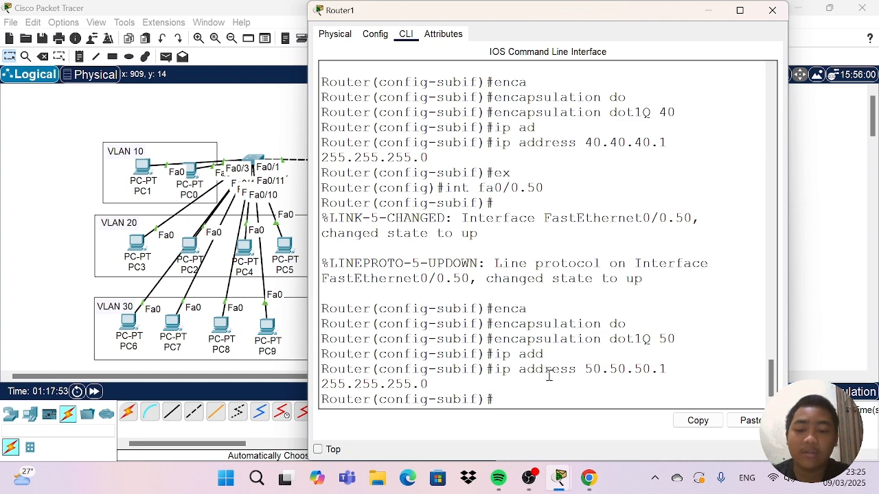
Exit the FastEthernet0/0.50 subinterface configuration and try to list the router's interfaces with "do sh int brief".
text(ex)
key(Return)
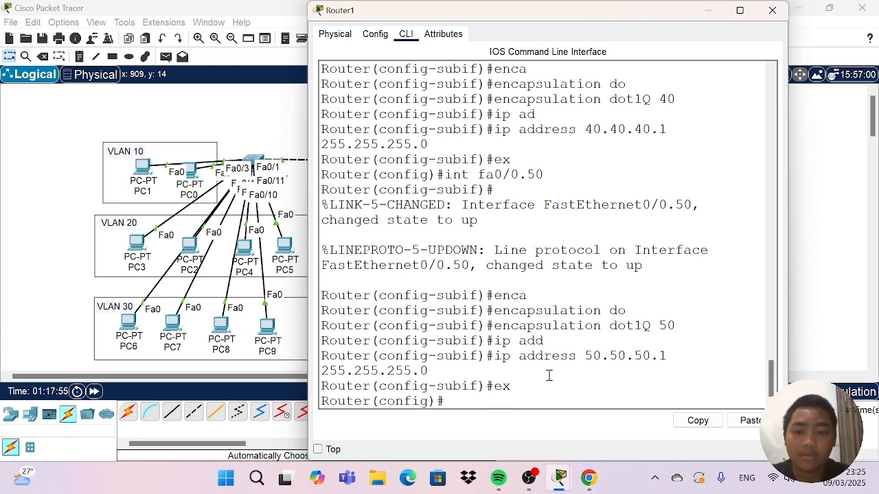
text(do sh)
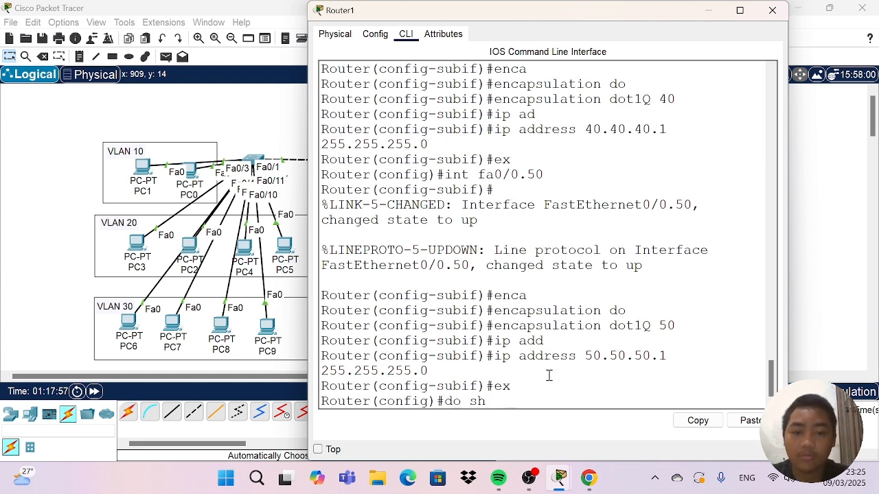
text( int )
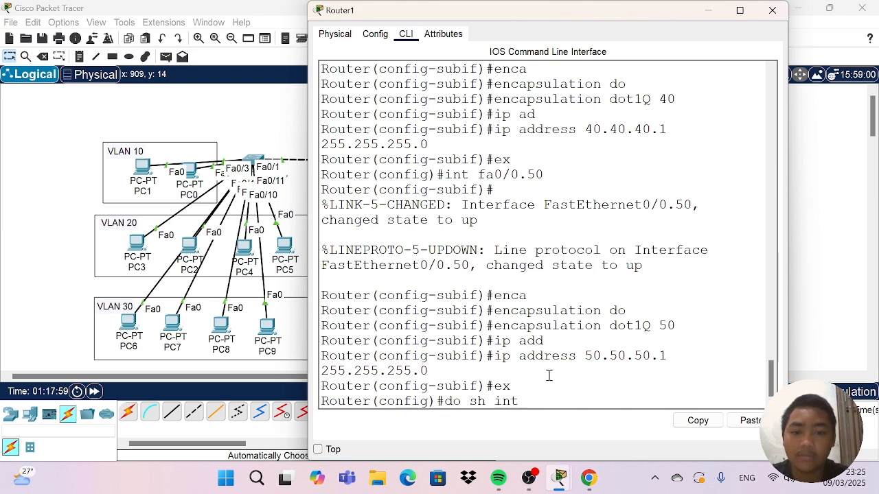
text(brief)
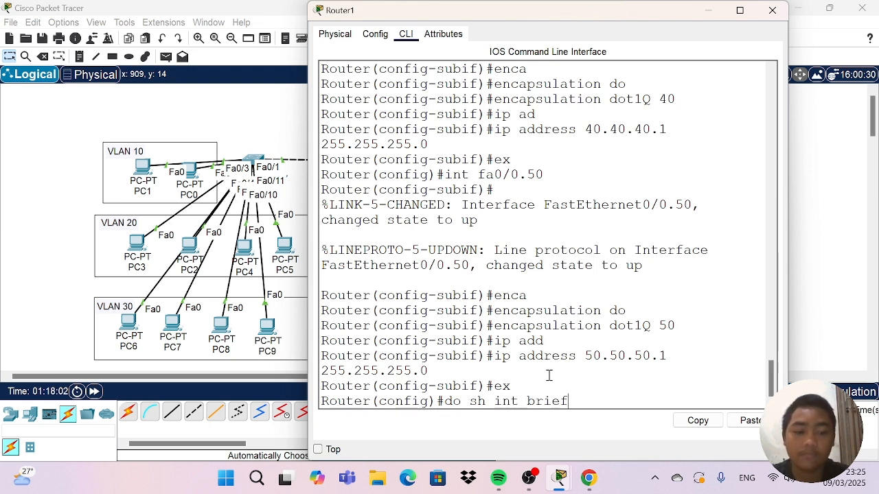
key(Return)
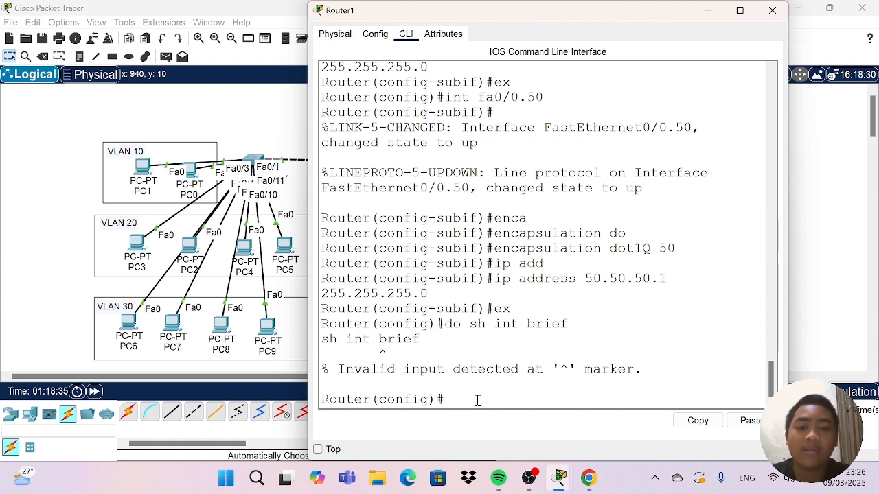
Run "do sh ip int brief" and resize the router window to review the subinterface addresses and statuses.
text(do )
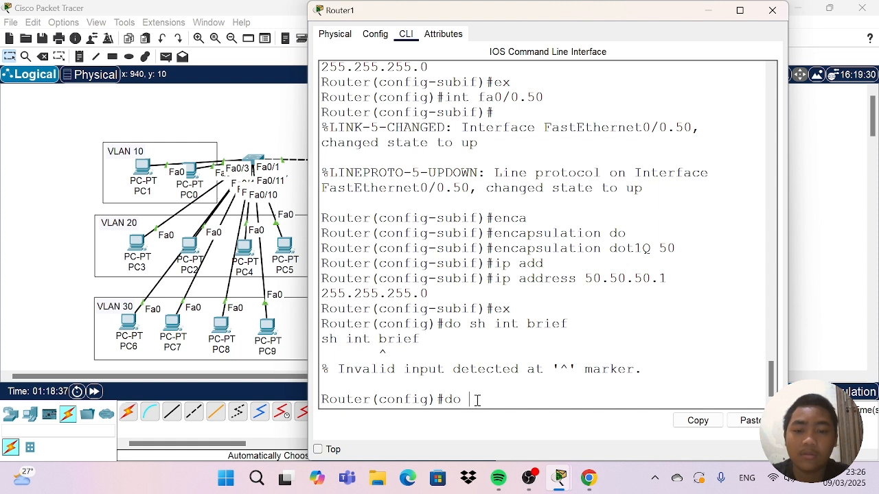
text(sh ip )
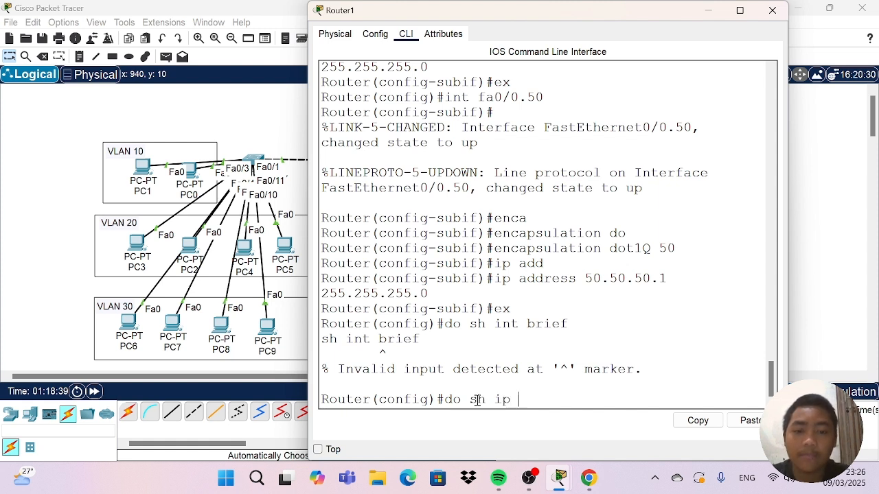
text(int b)
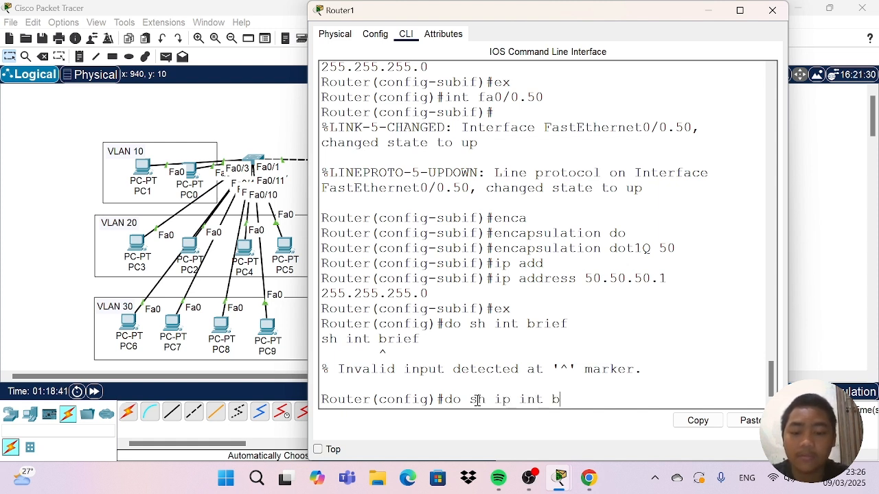
text(rief)
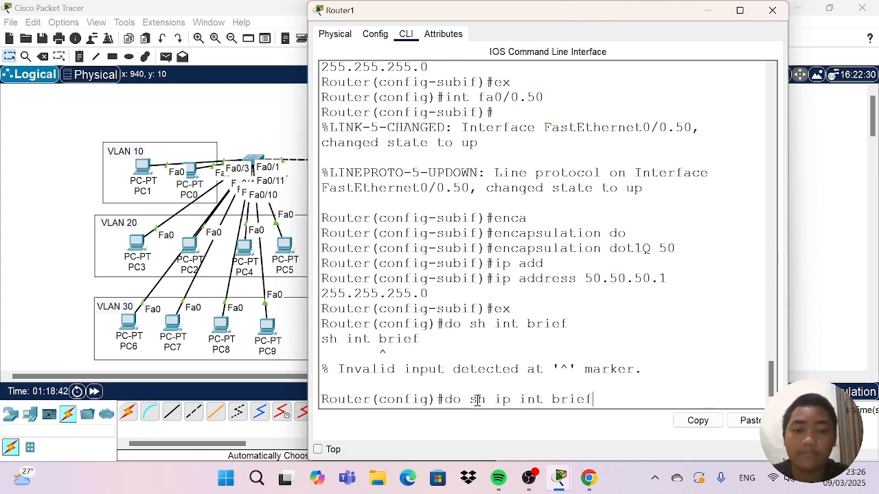
key(Return)
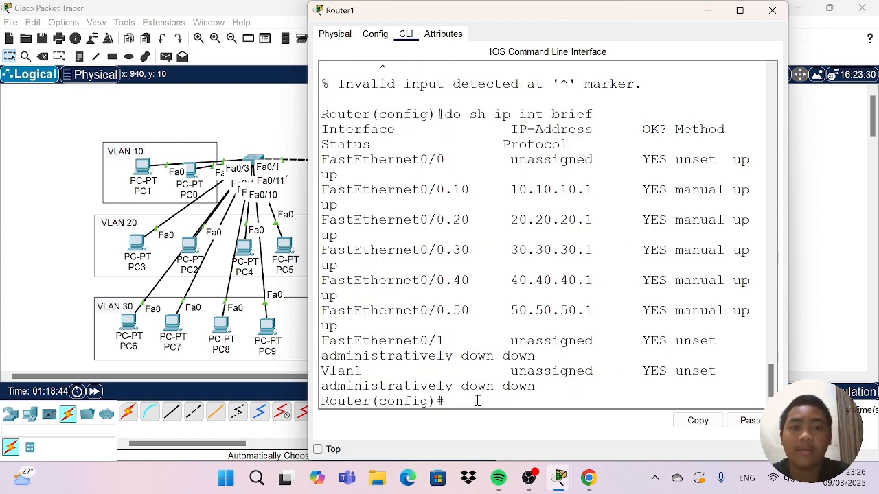
drag(308, 228, 76, 231)
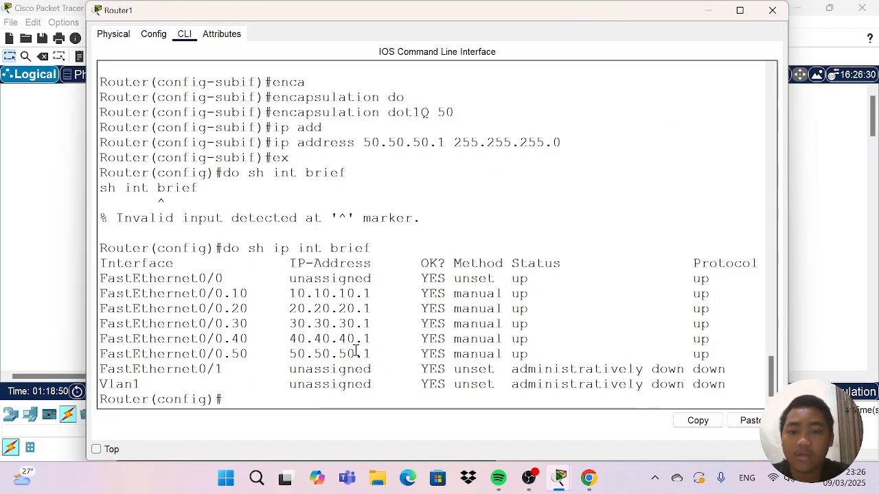
drag(84, 196, 189, 199)
scroll(522, 268, down, 8)
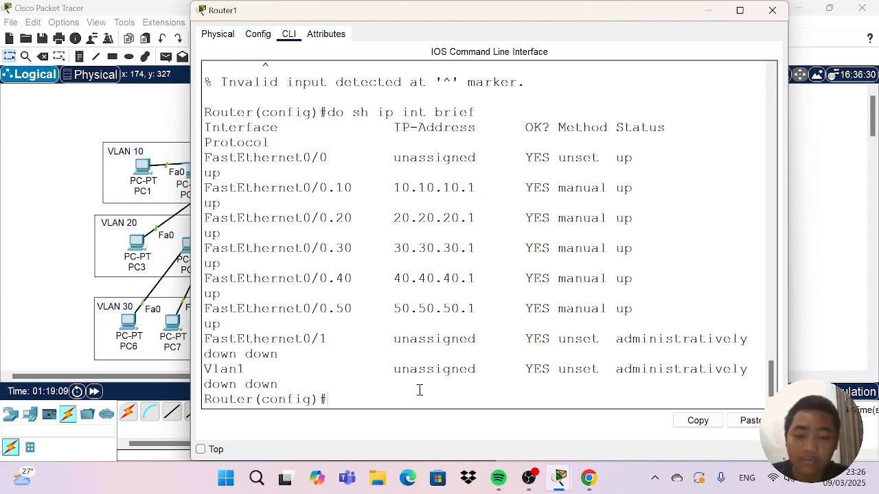
Create a DHCP pool named vlan10 on the router.
text(ip )
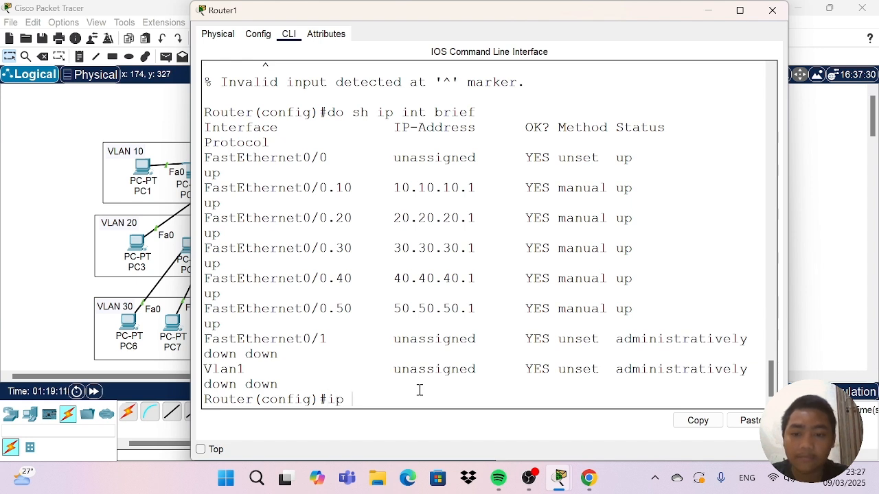
text(dhcp)
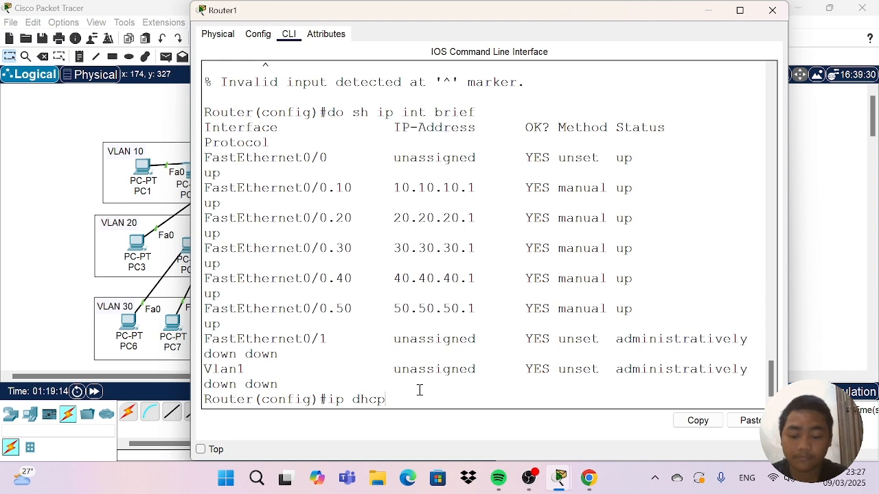
text( pool)
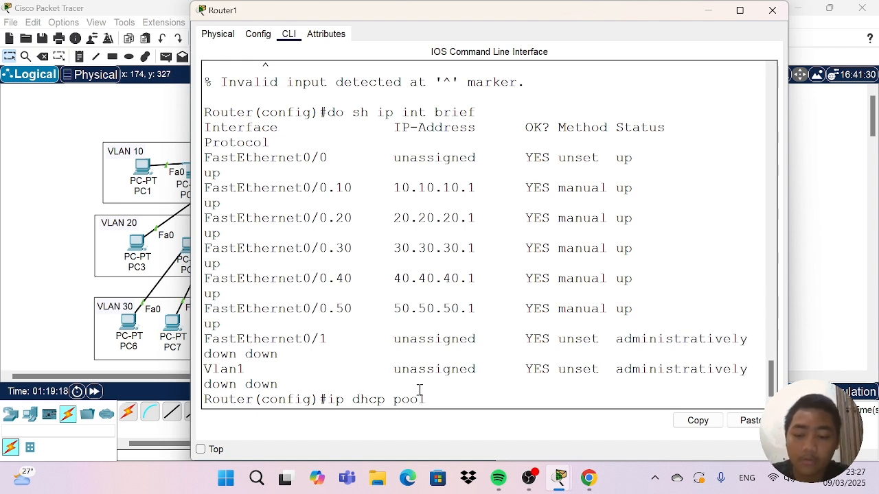
text( vlan )
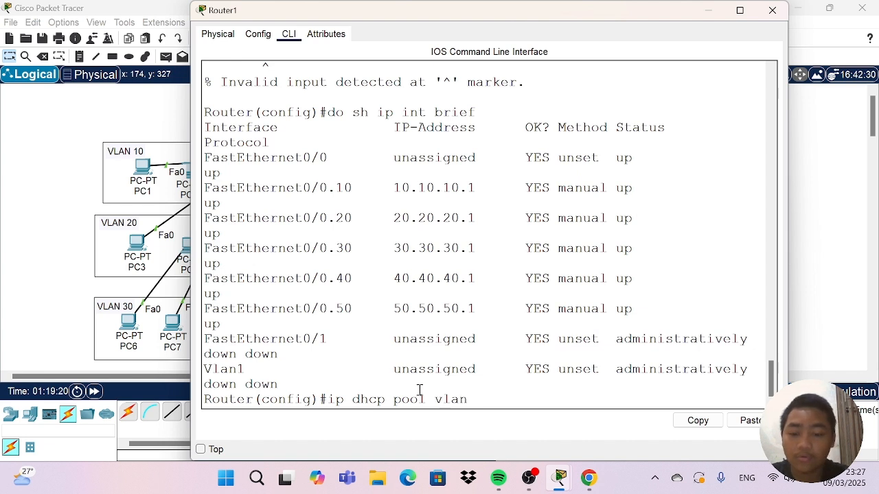
text(\)
key(BackSpace)
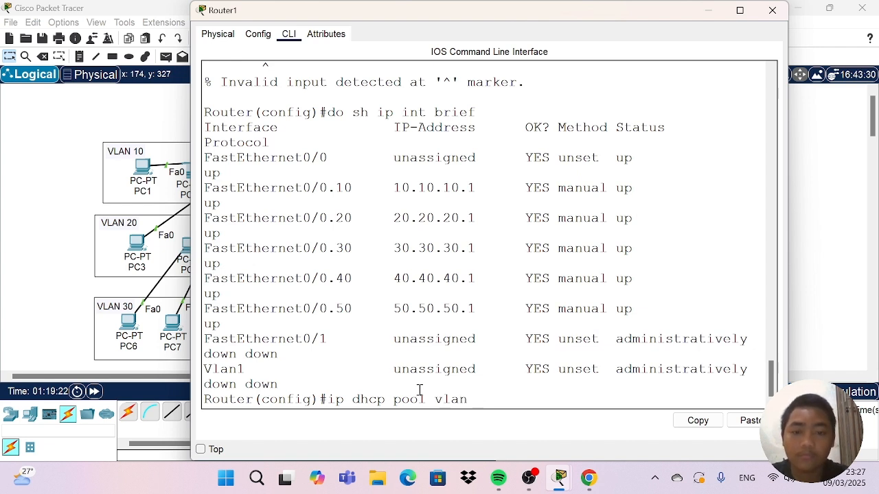
text(10)
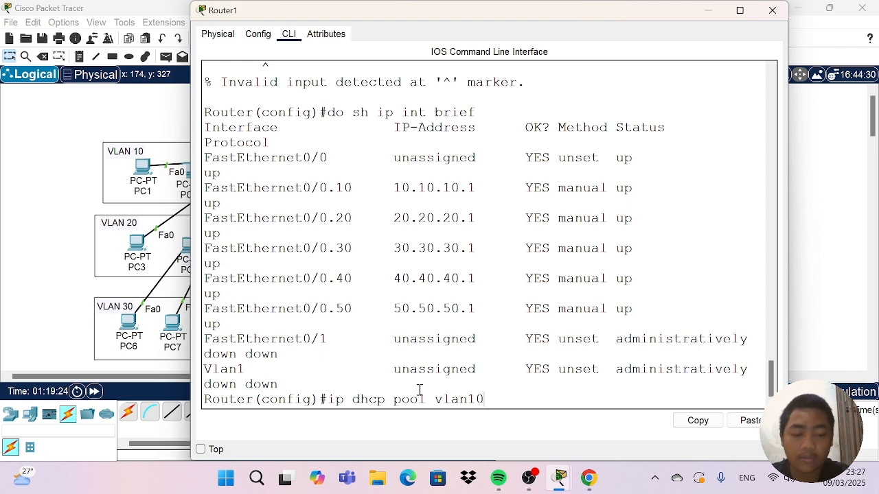
key(Return)
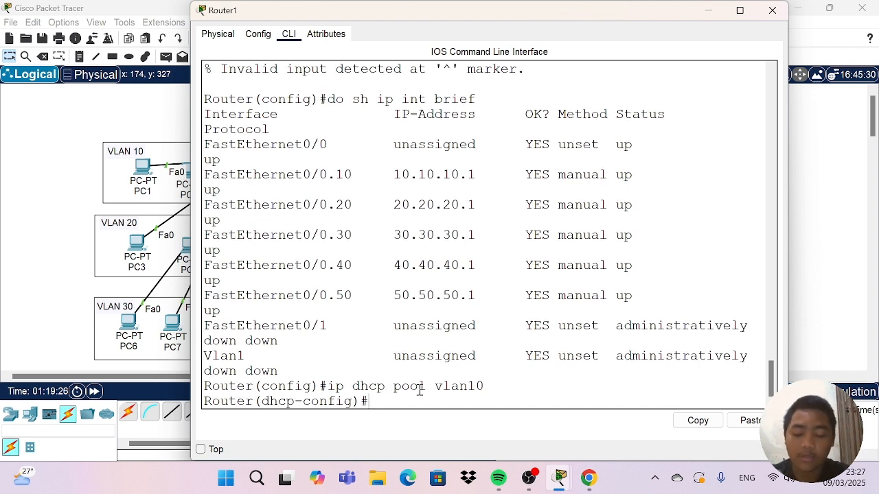
Set the vlan10 DHCP pool's network to 10.10.10.0 with subnet mask 255.255.255.0.
text(ne)
key(Tab)
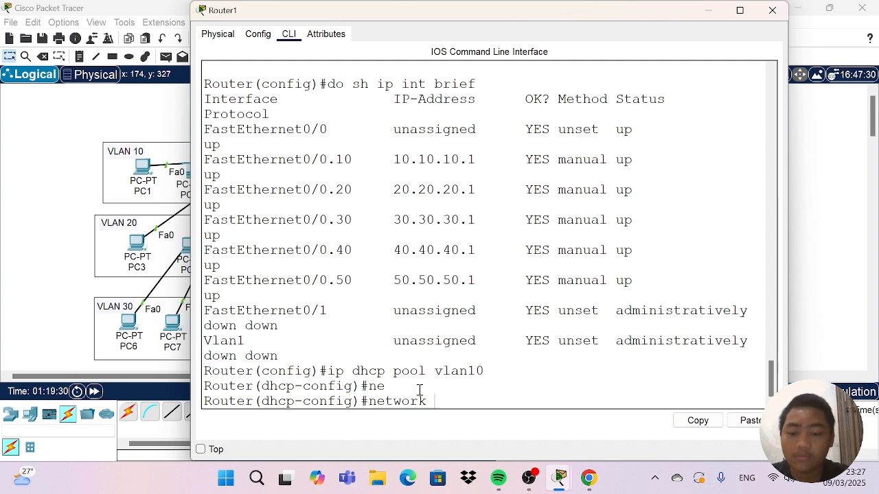
text(10/)
key(BackSpace)
text(.)
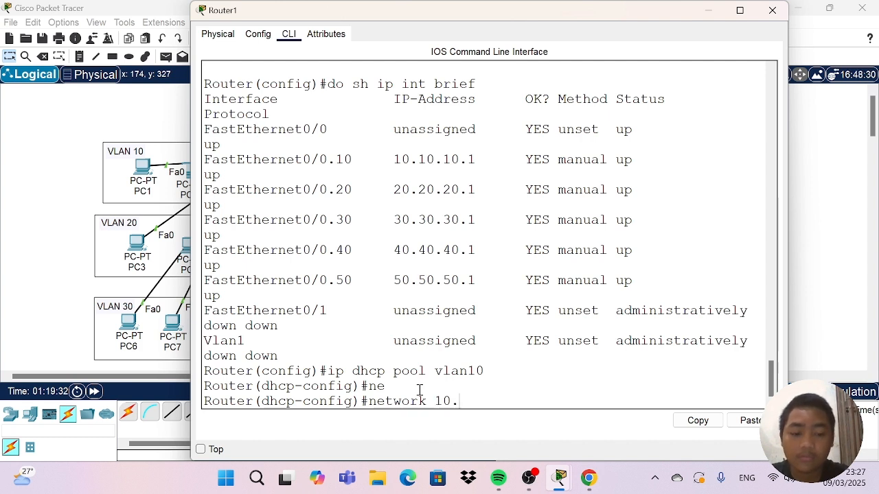
text(10.10)
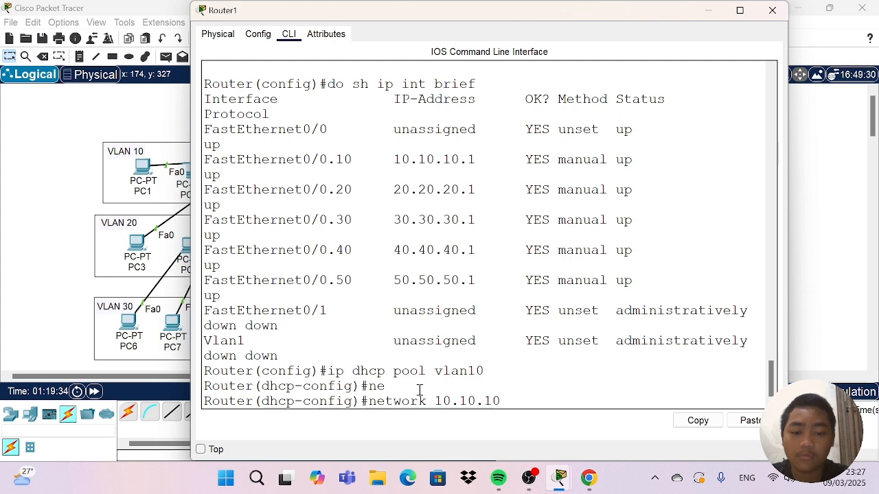
text(.)
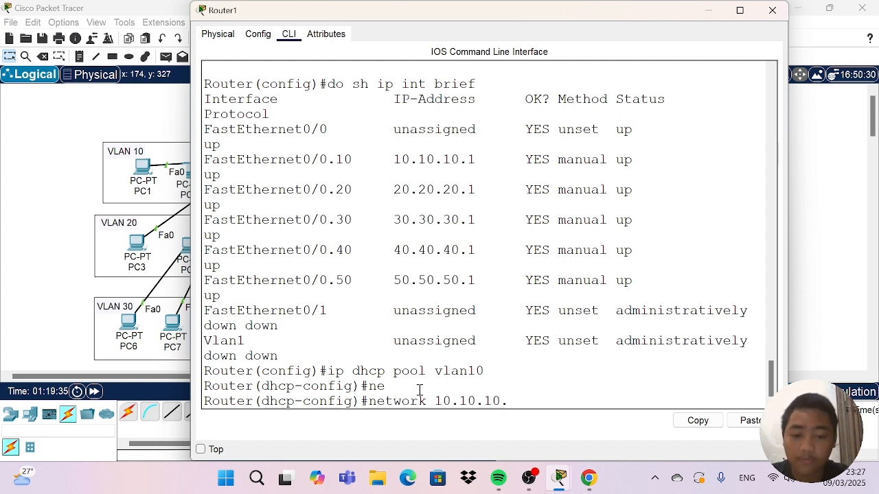
text(0)
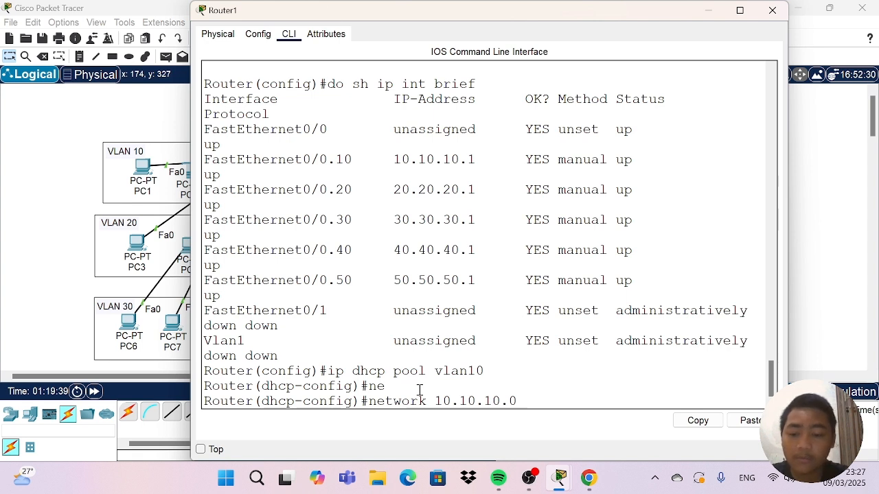
text( 255.)
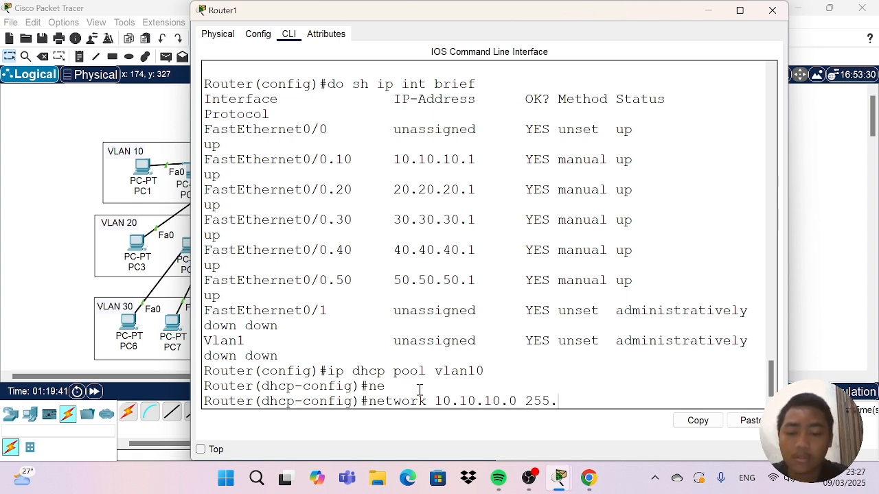
text(255.255.255)
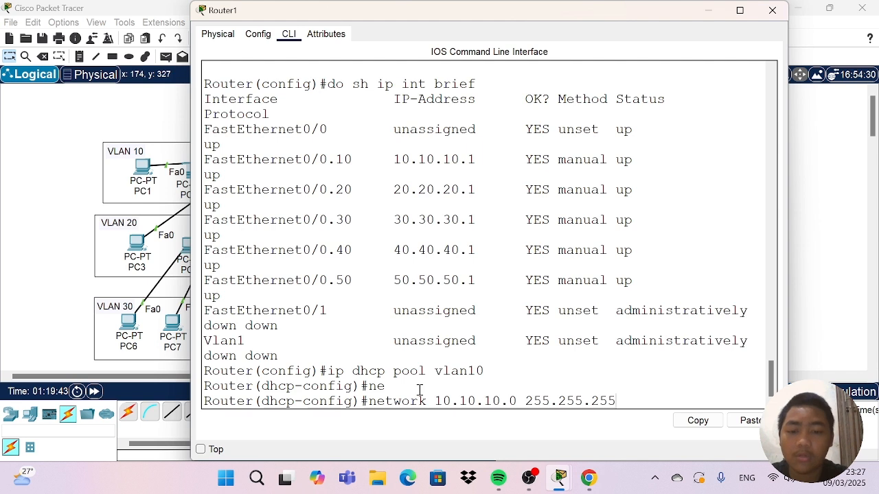
text(0)
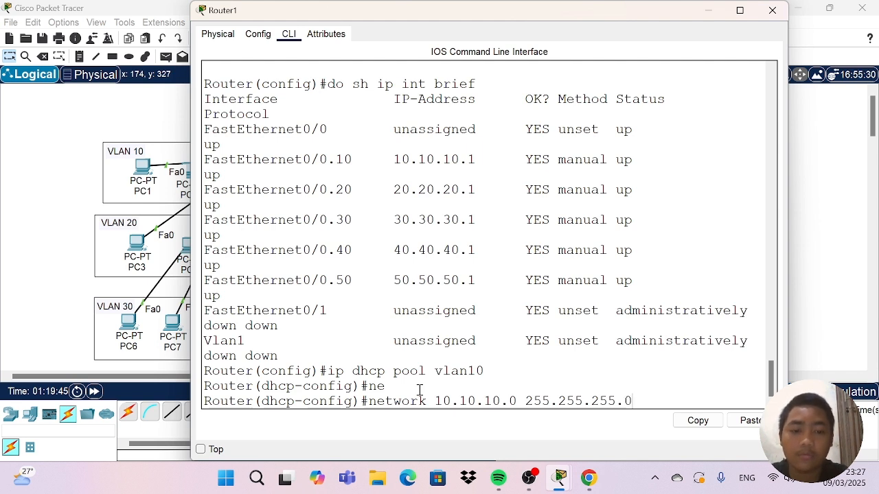
key(Return)
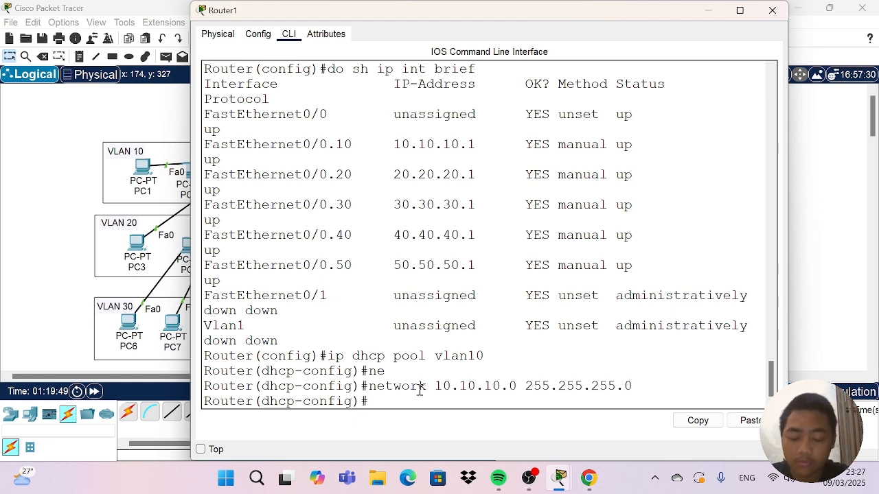
Set the vlan10 DHCP pool's default router to 10.10.10.1.
text(de)
key(Tab)
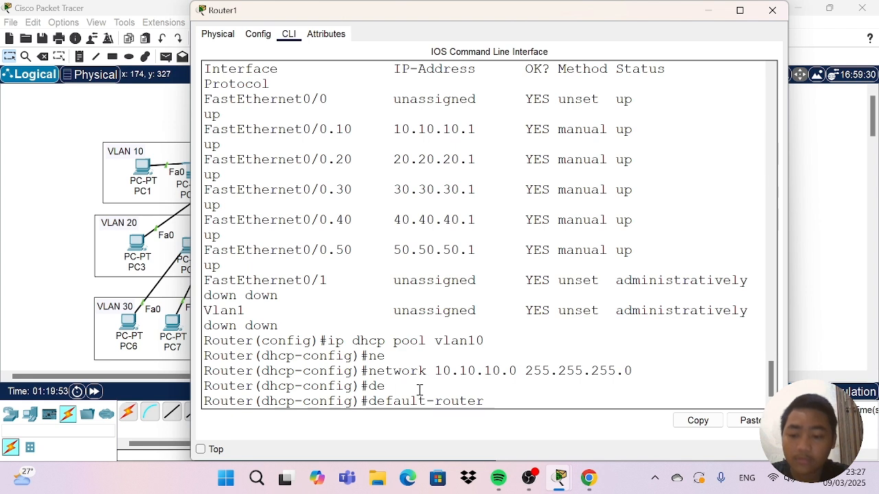
text(10)
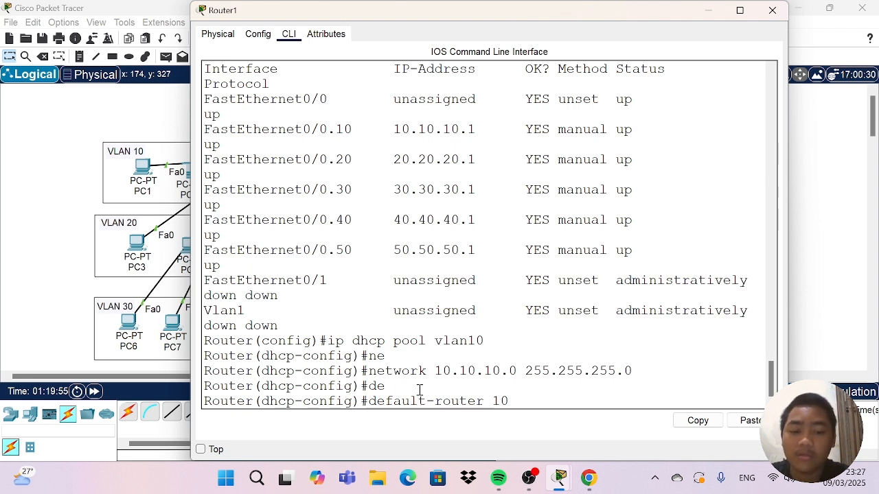
text(.10.10.1)
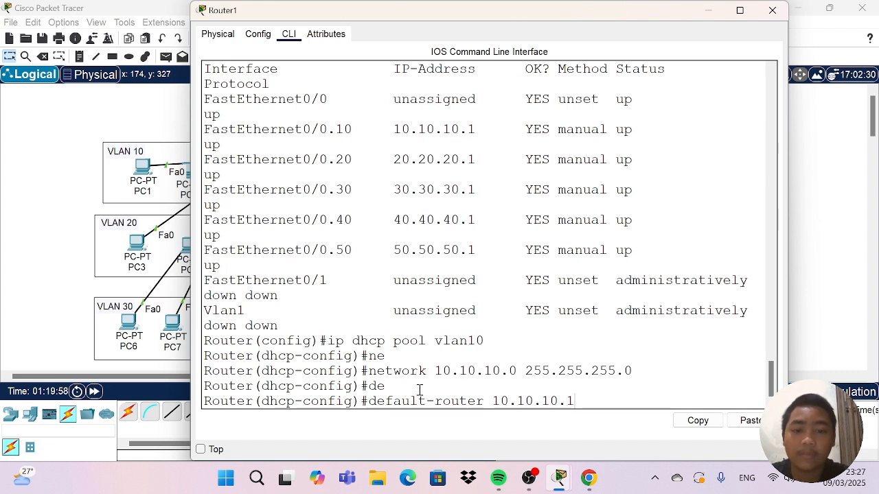
key(Return)
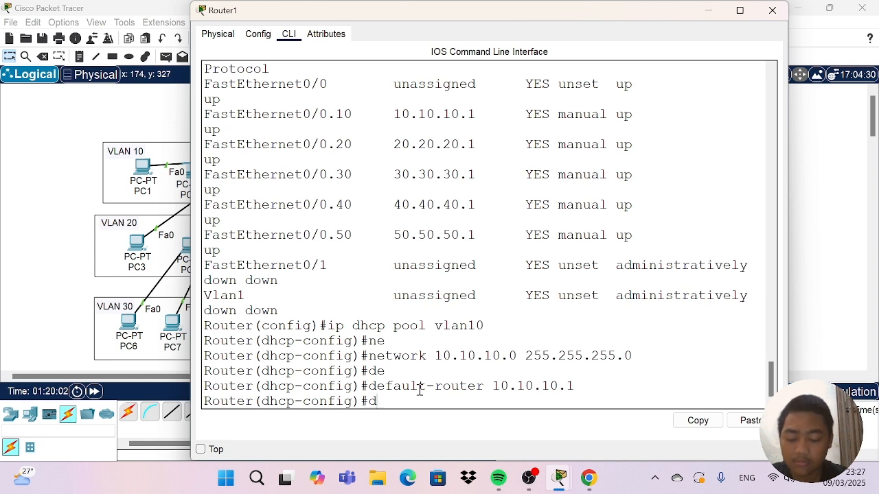
Set the vlan10 DHCP pool's DNS server to 8.8.8.8 and return to global configuration mode.
text(ns)
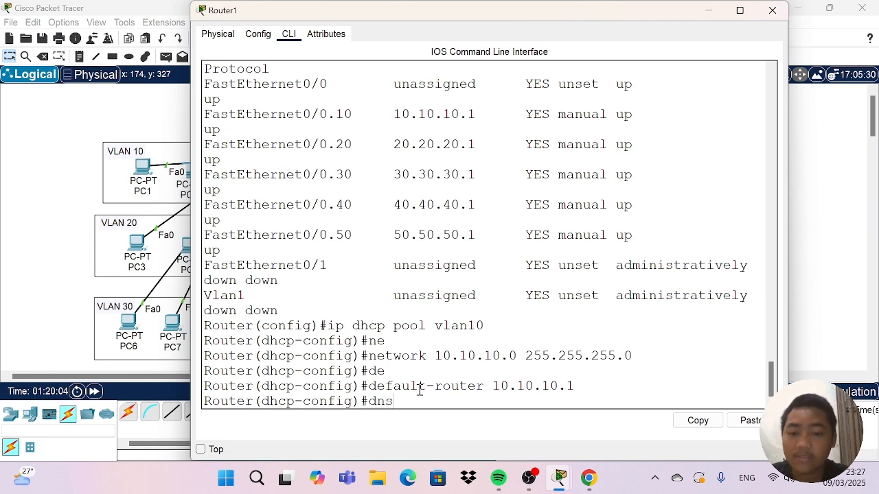
key(Tab)
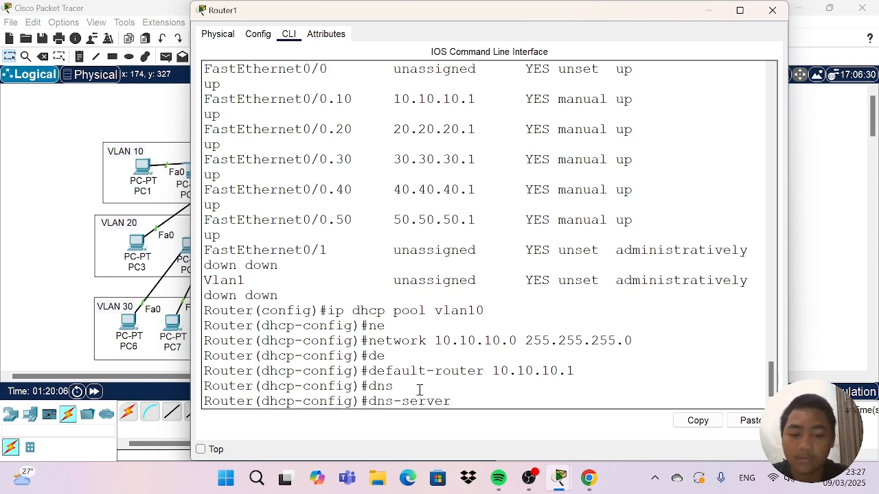
text(8.8.8.8)
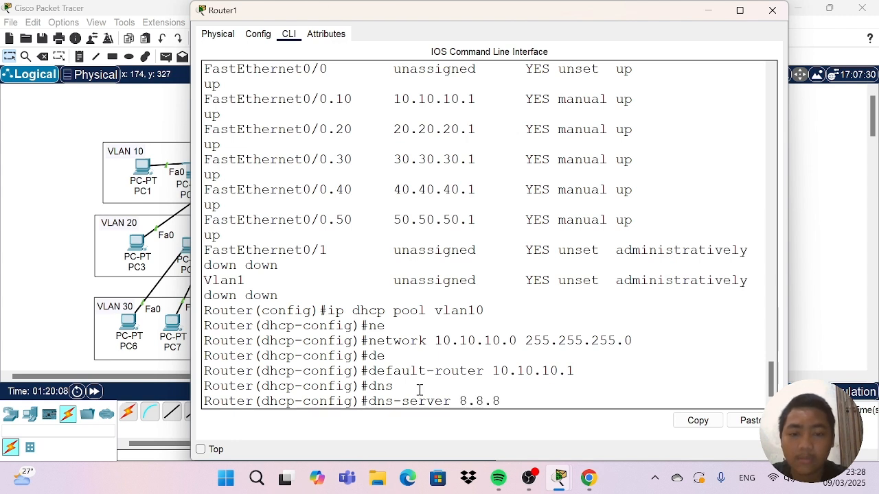
key(Return)
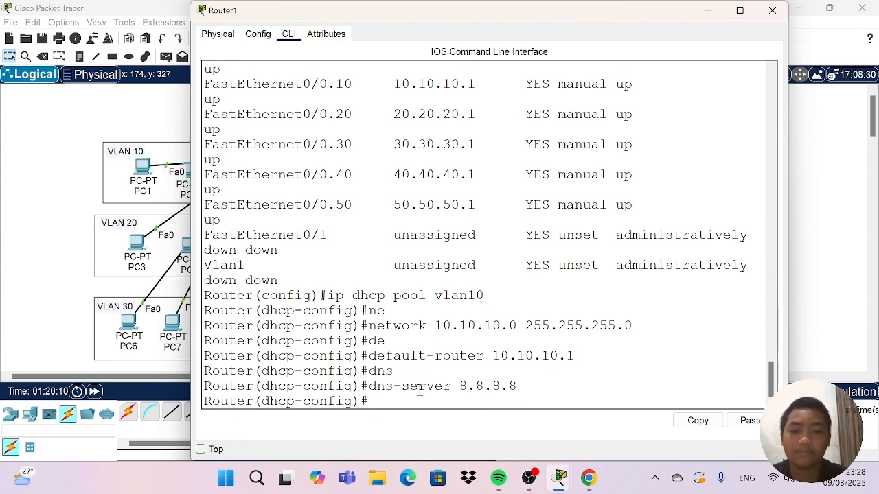
text(ex)
key(Return)
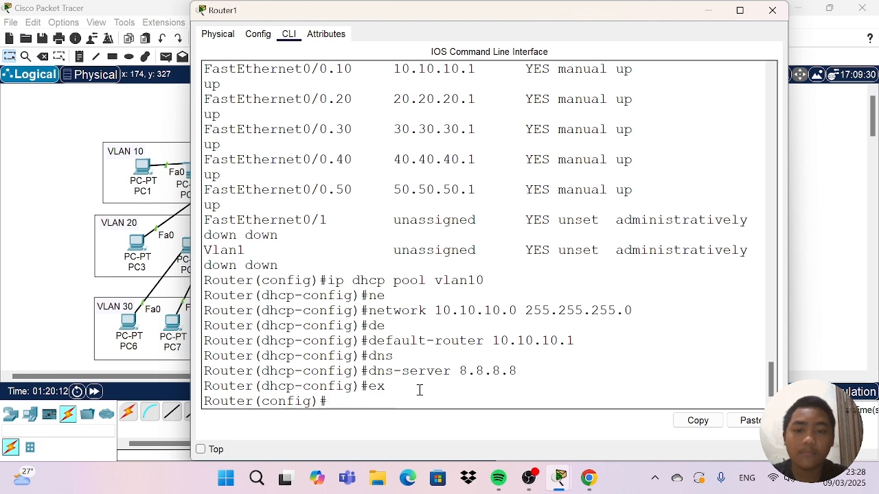
Create a DHCP pool named vlan20 on the router.
text(i)
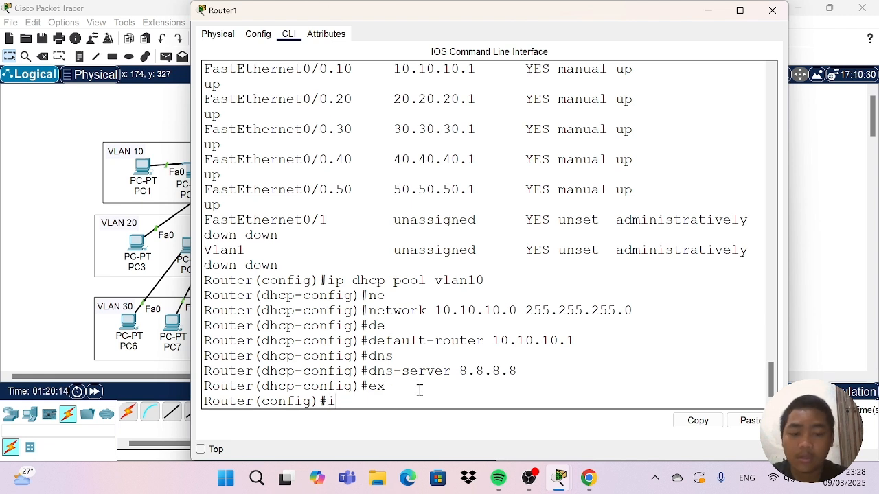
text(p dhcp)
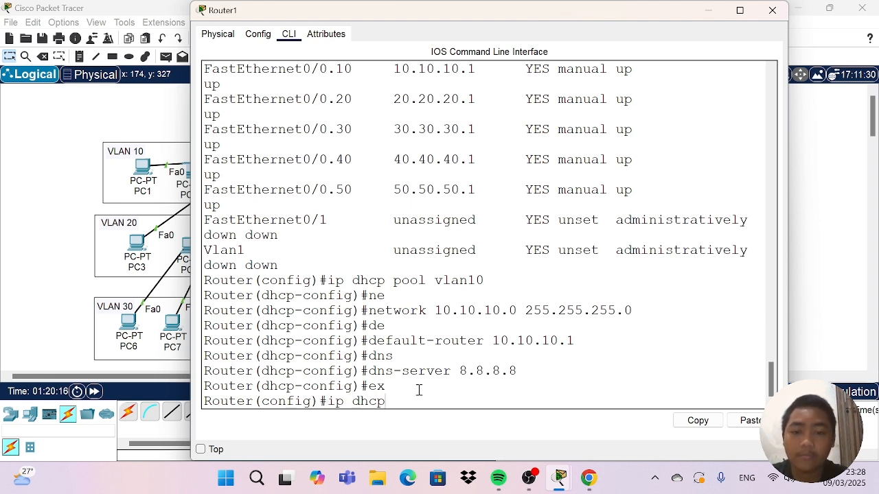
text( pool)
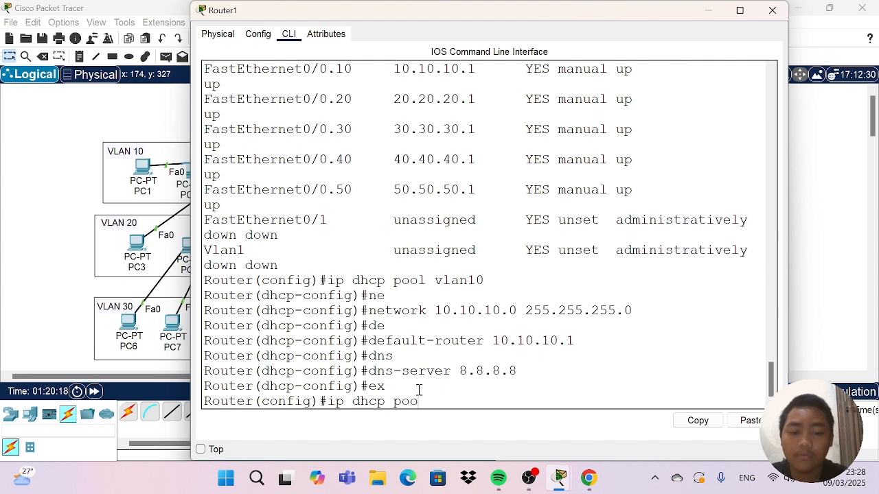
text( vlan 20)
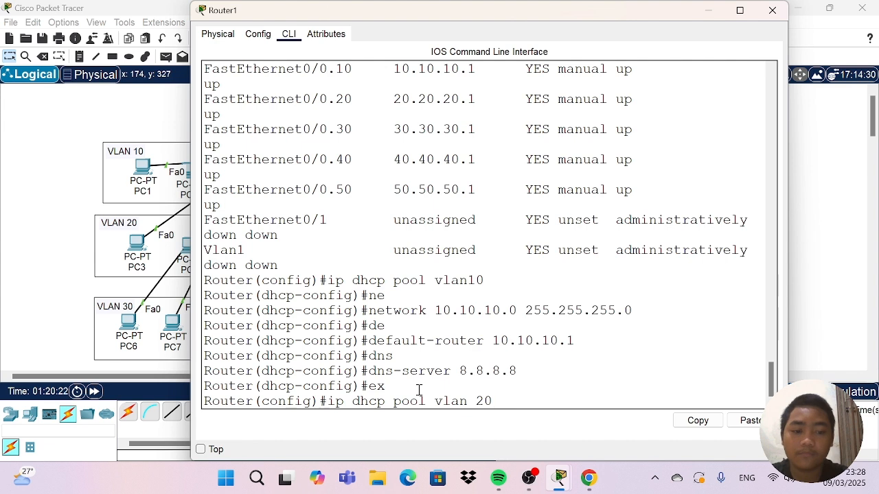
key(BackSpace)
key(BackSpace)
text(20)
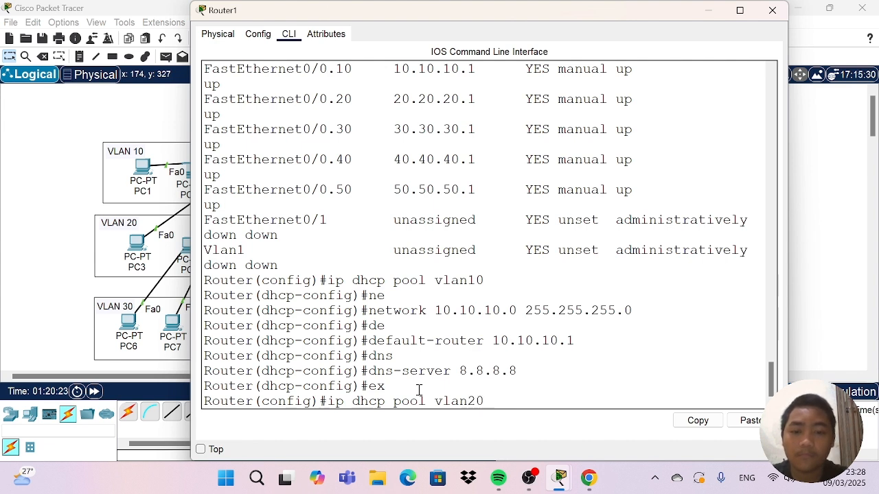
key(Return)
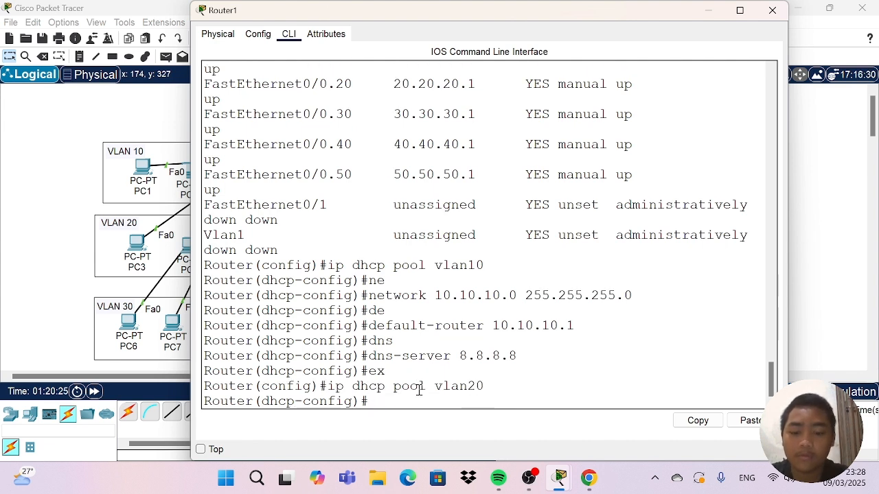
Set the vlan20 DHCP pool's network to 20.20.20.0 with subnet mask 255.255.255.0.
text(ne)
key(Tab)
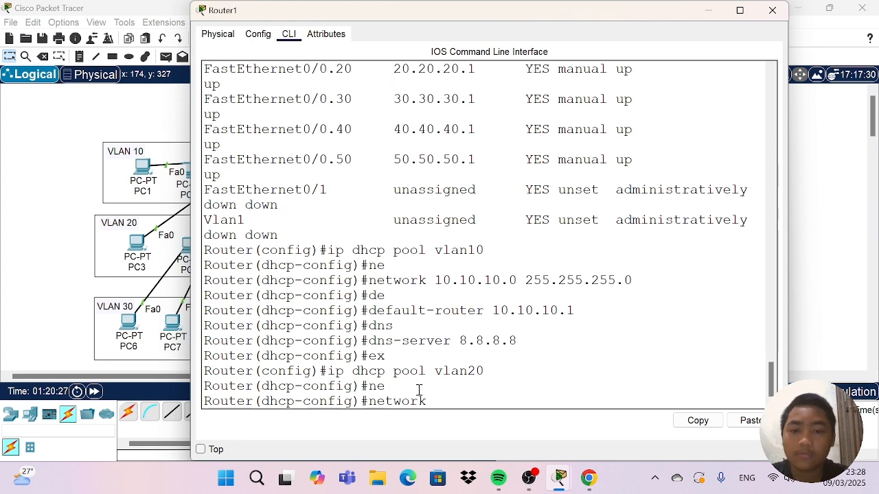
text(20.20.20.0)
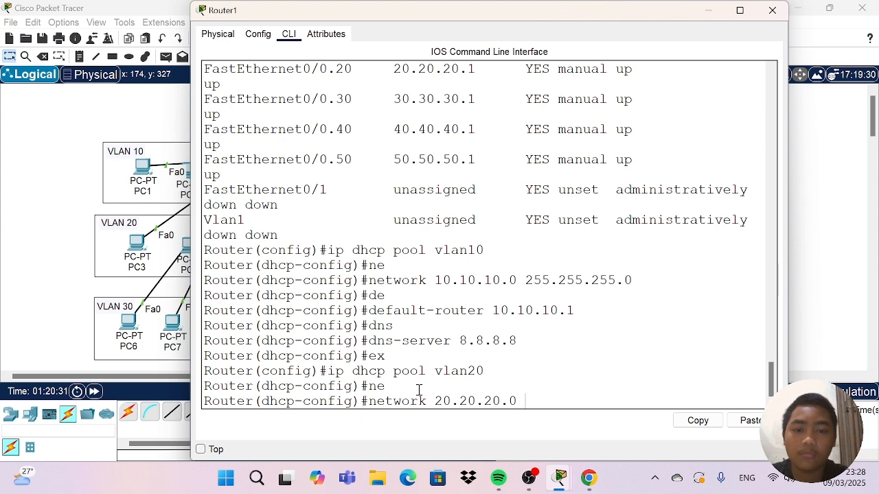
text( 255.)
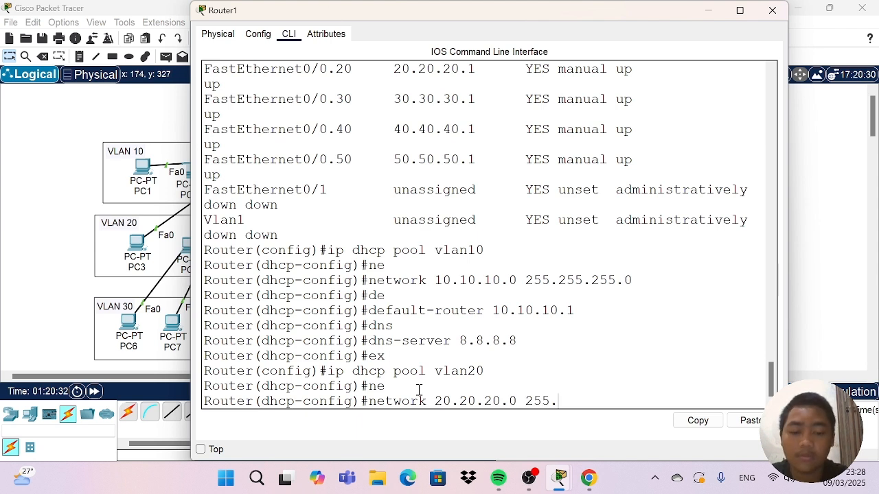
text(255.255)
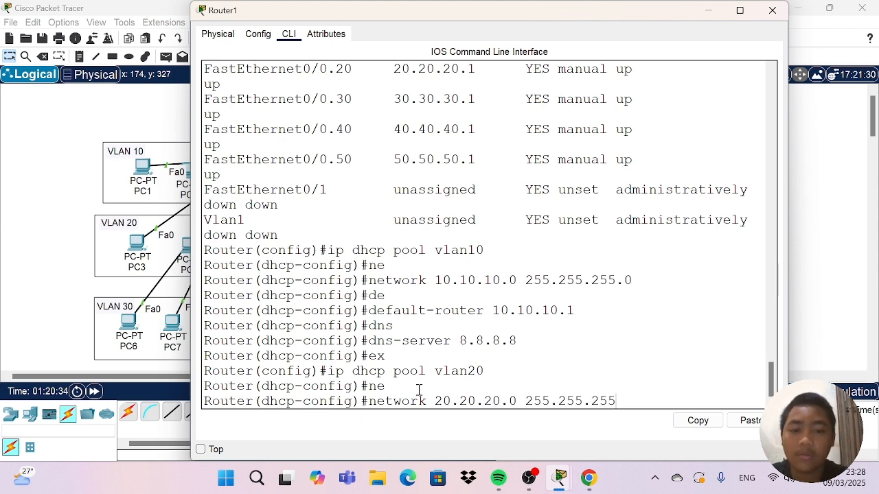
text(.0)
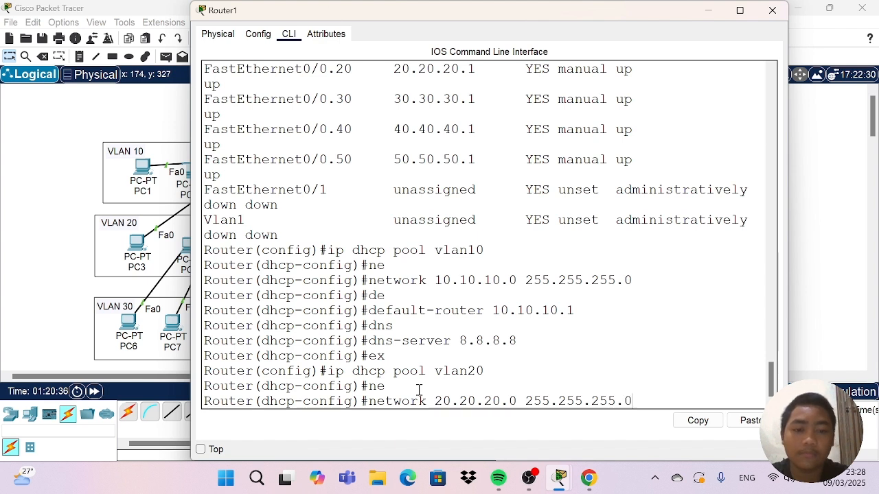
key(Return)
Set the vlan20 DHCP pool's default router to 20.20.20.1.
text(de)
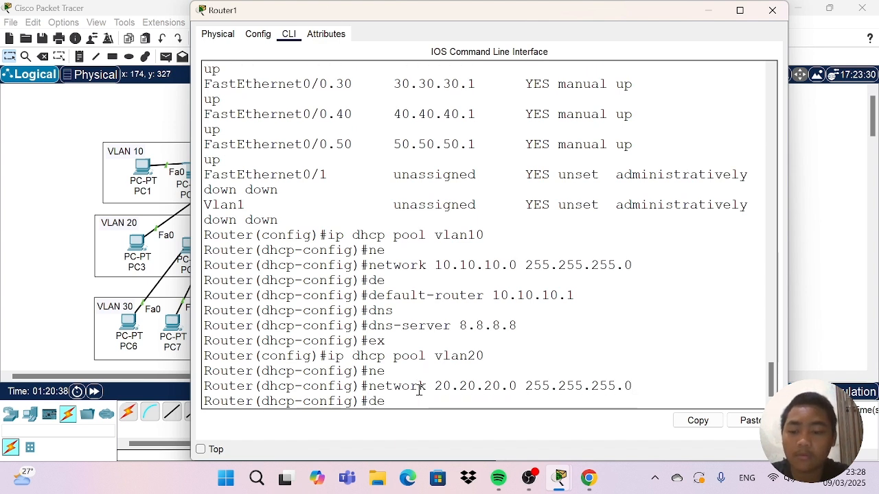
key(Tab)
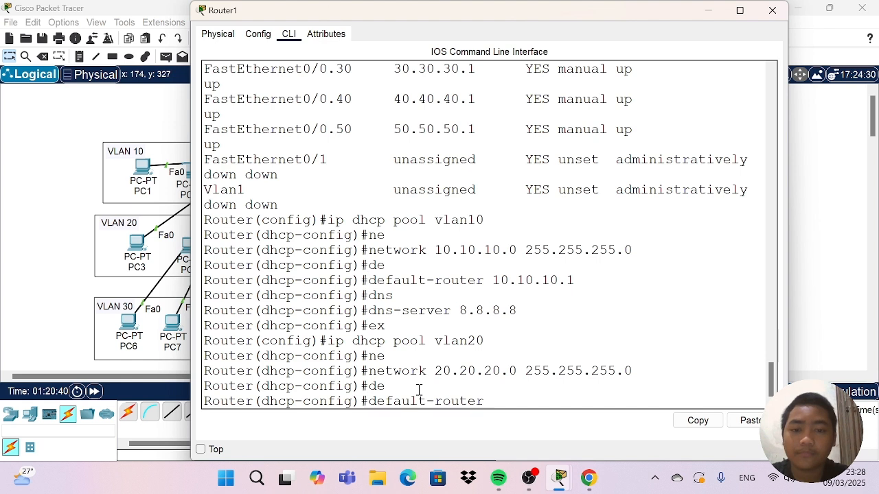
text(20.20.20.)
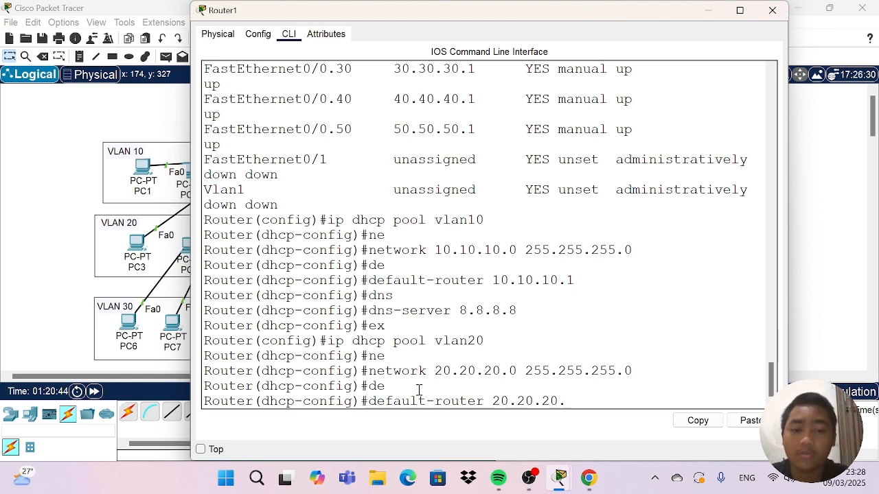
text(1)
key(Return)
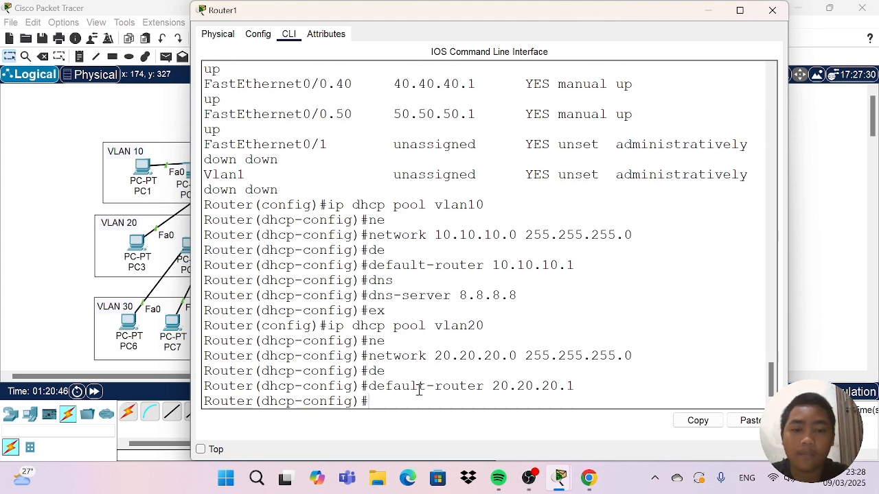
Set the vlan20 DHCP pool's DNS server to 8.8.8.8 and return to global configuration mode.
text(dns)
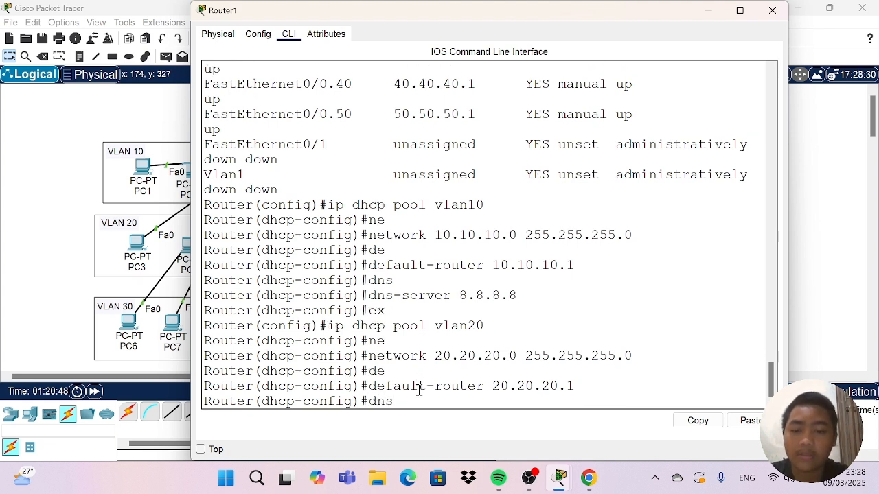
key(Tab)
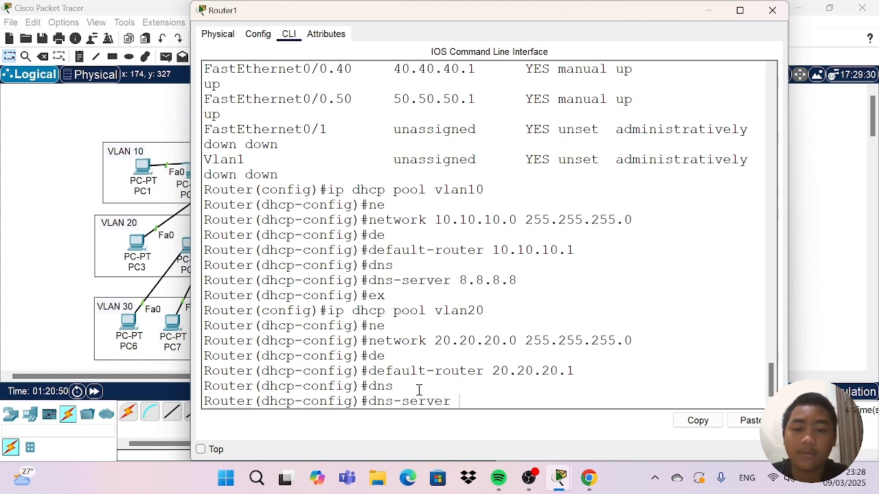
text(8.8.8.8)
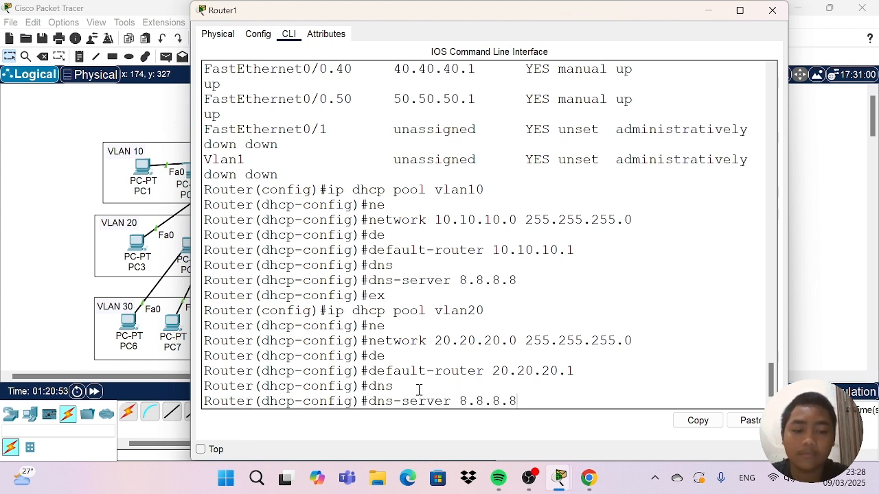
key(Return)
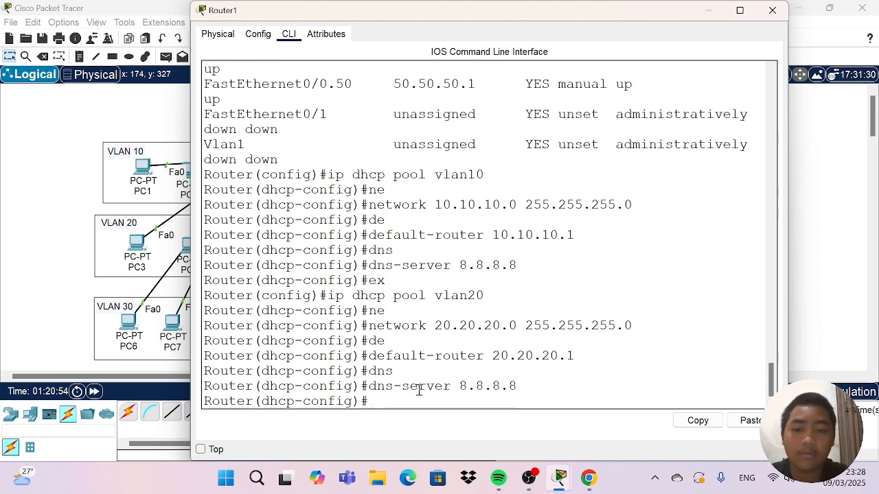
text(ex)
key(Return)
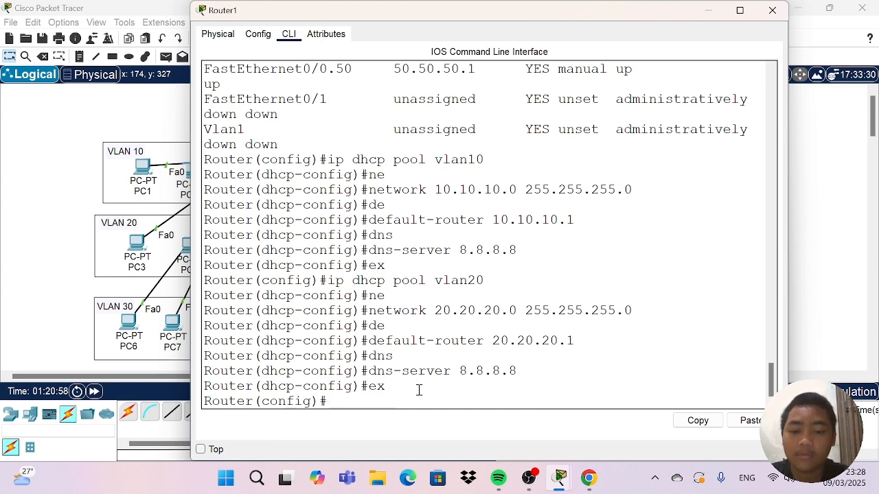
Create a DHCP pool named vlan30 on the router.
text(ip dh)
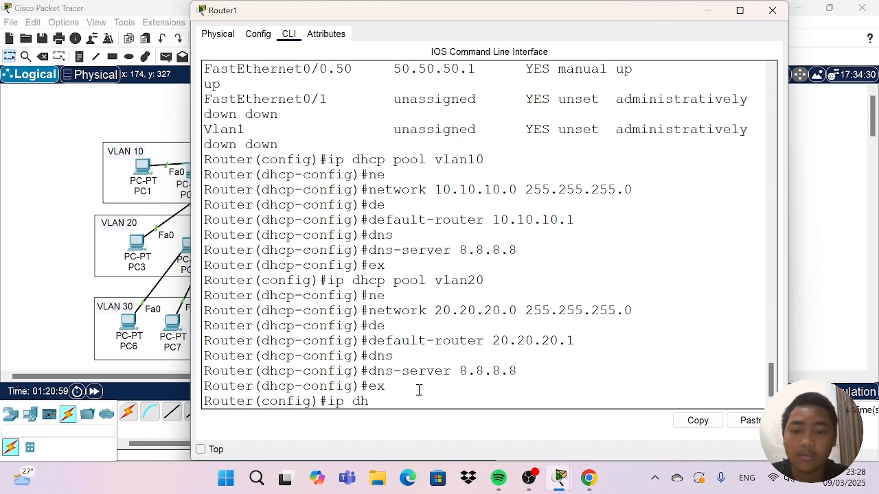
text(cp)
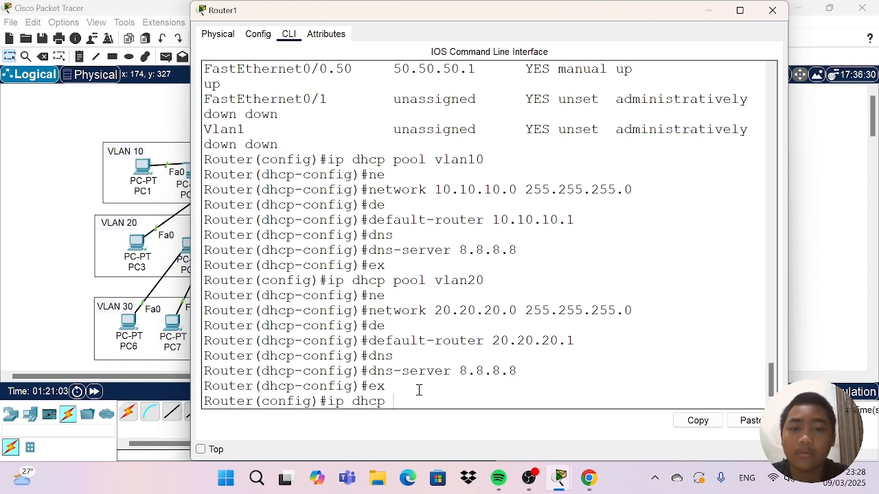
text( poo)
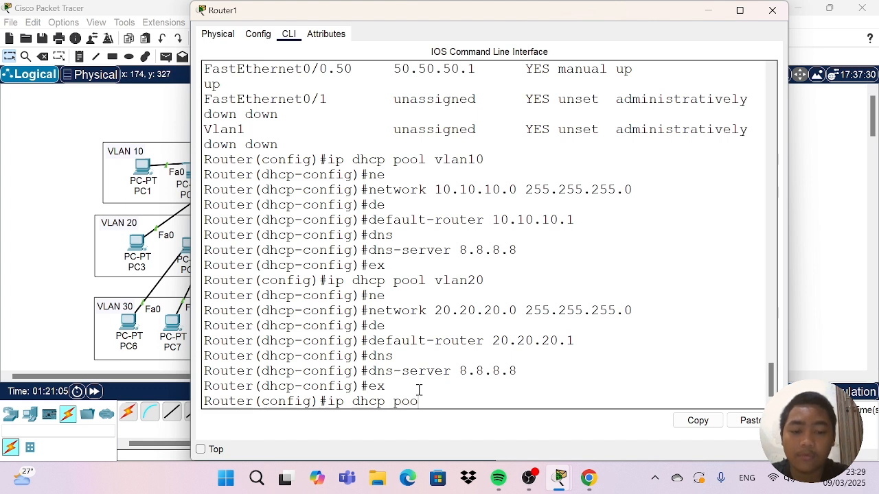
text(l v)
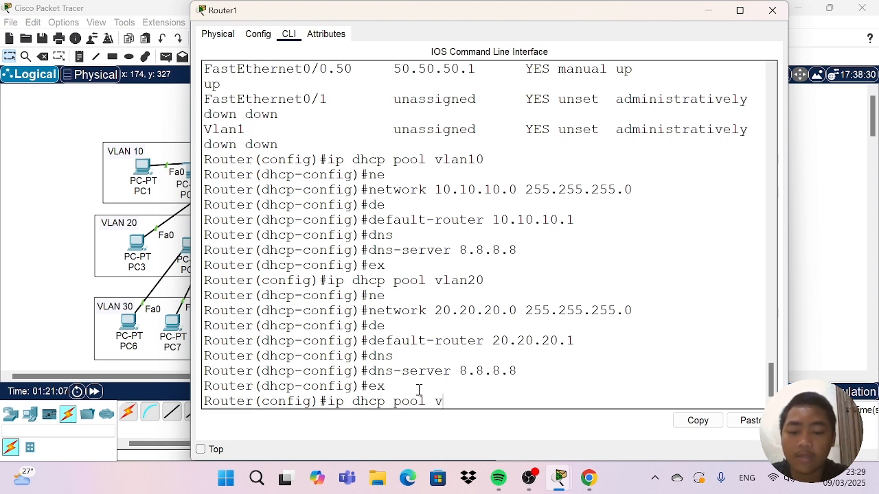
text(lan30)
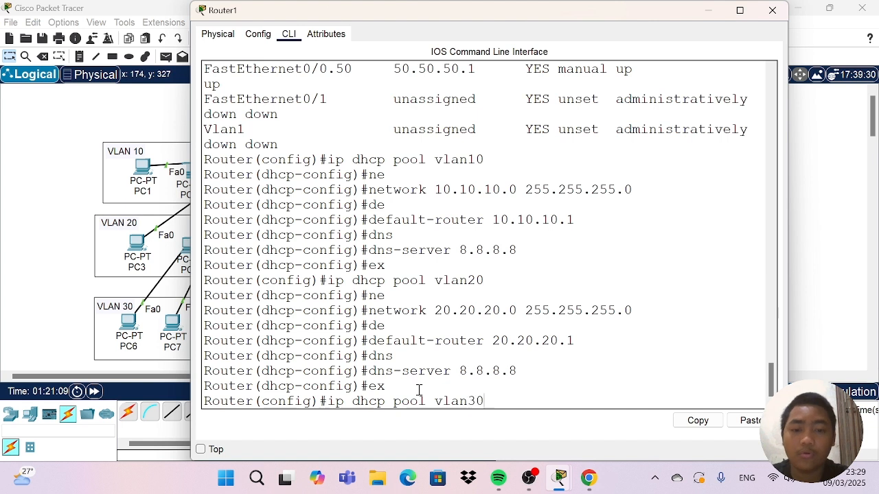
key(Return)
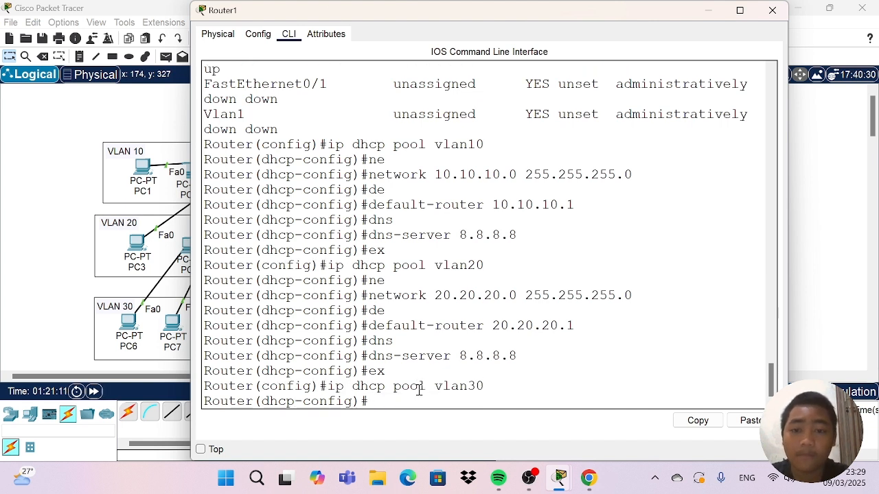
Set the vlan30 DHCP pool's network to 30.30.30.0 with subnet mask 255.255.255.0.
text(ne)
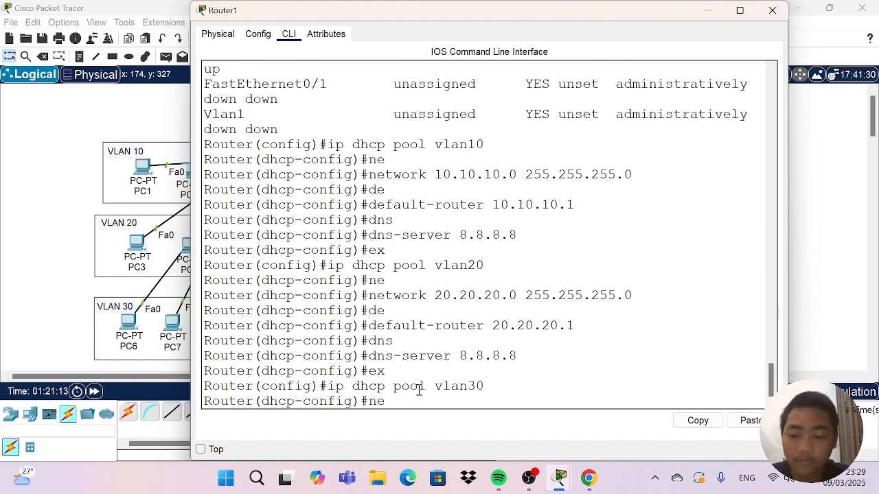
key(Tab)
text(30.30.30.)
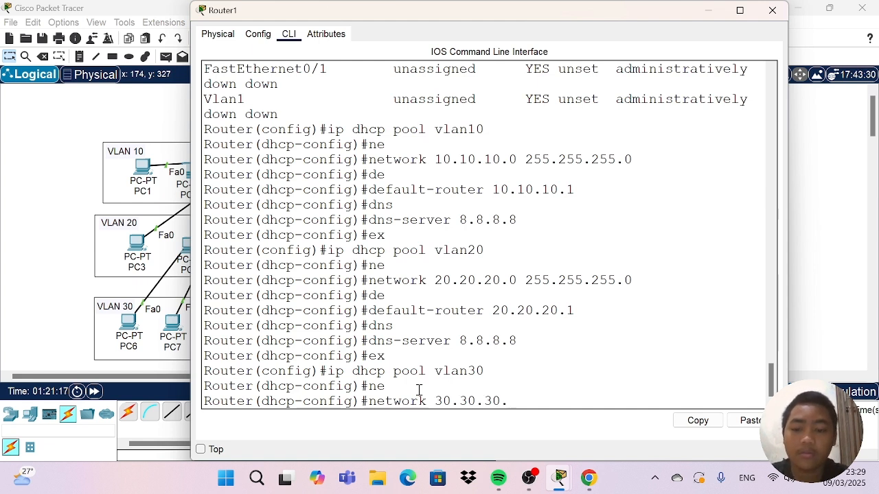
text(0 )
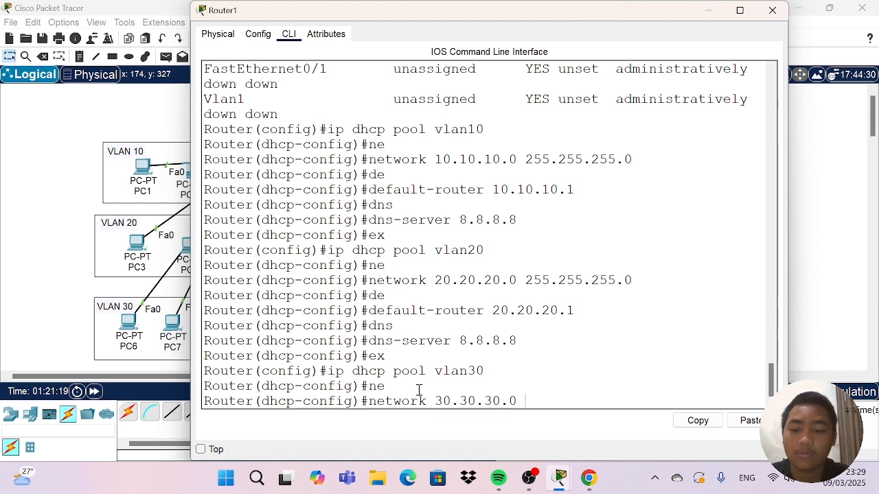
text(255.255)
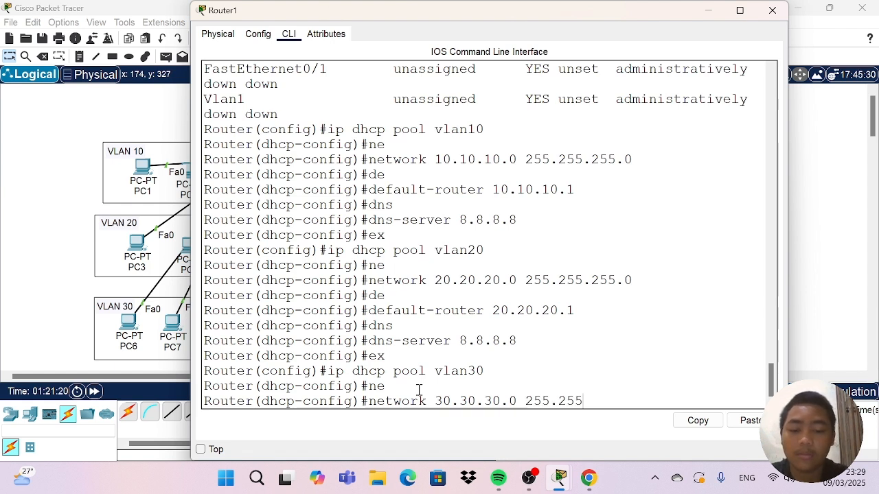
text(.255.)
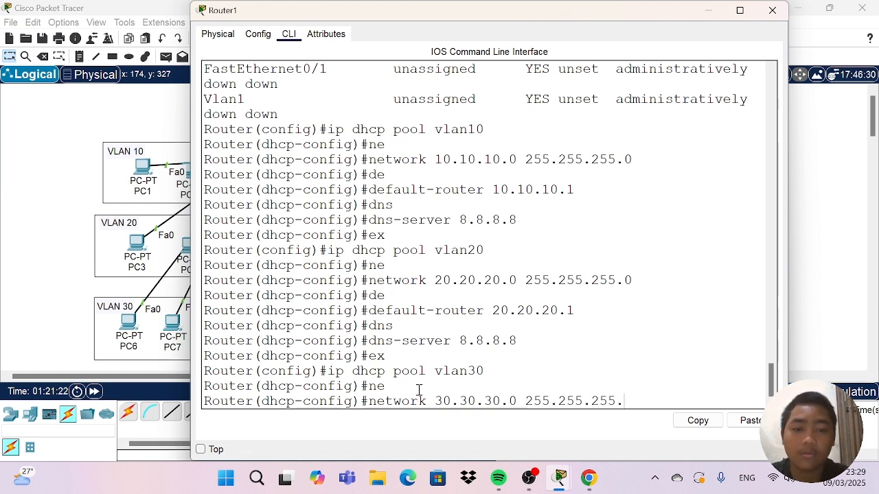
text(0)
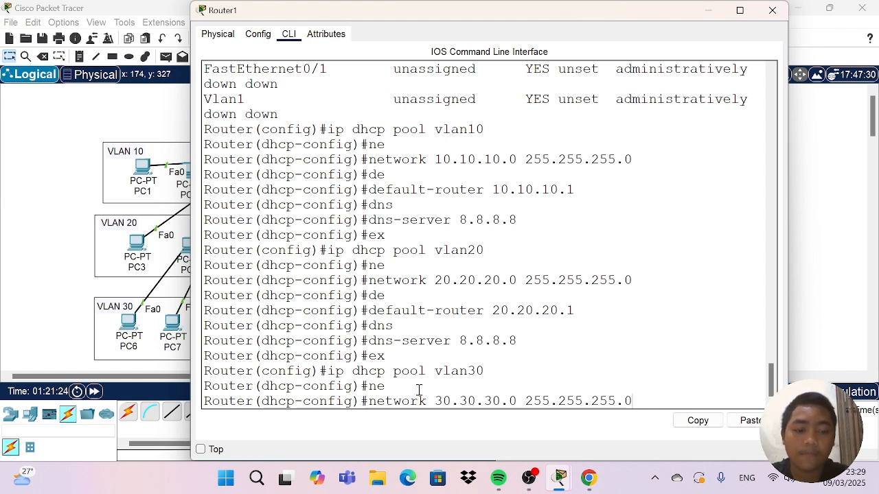
key(Return)
Set the vlan30 DHCP pool's default router to 30.30.30.1.
text(de)
key(Tab)
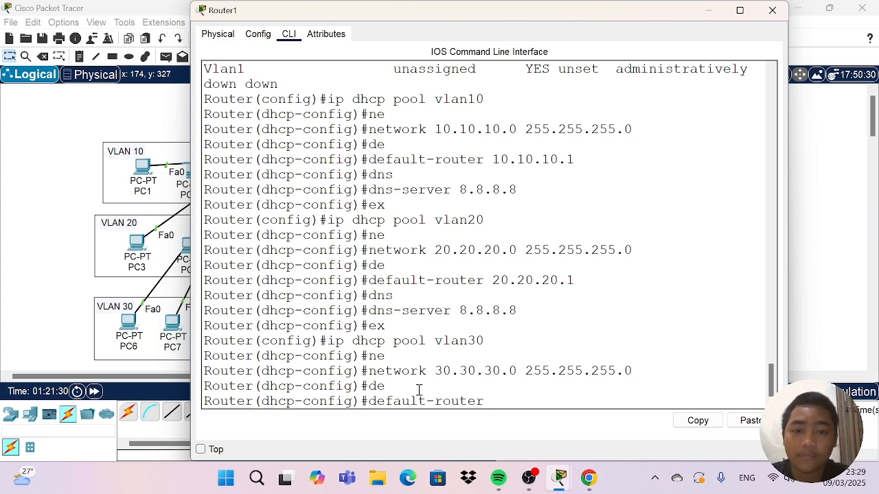
text(30.30.30.)
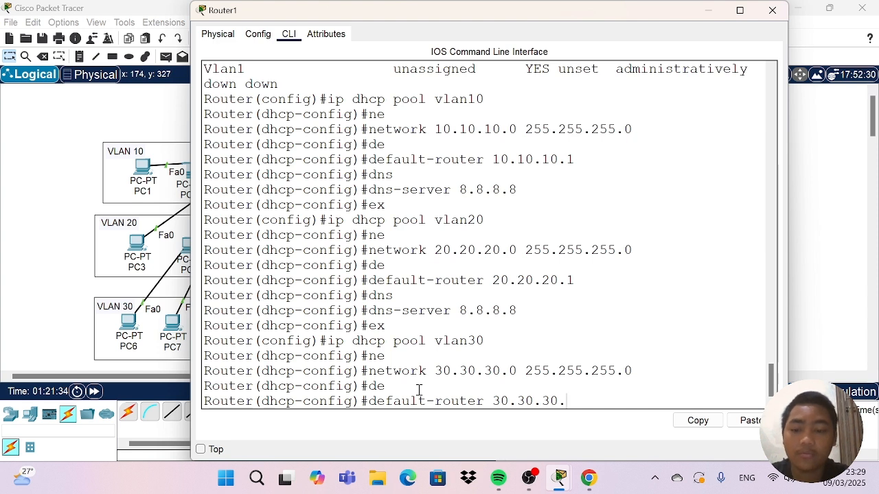
text(1)
key(Return)
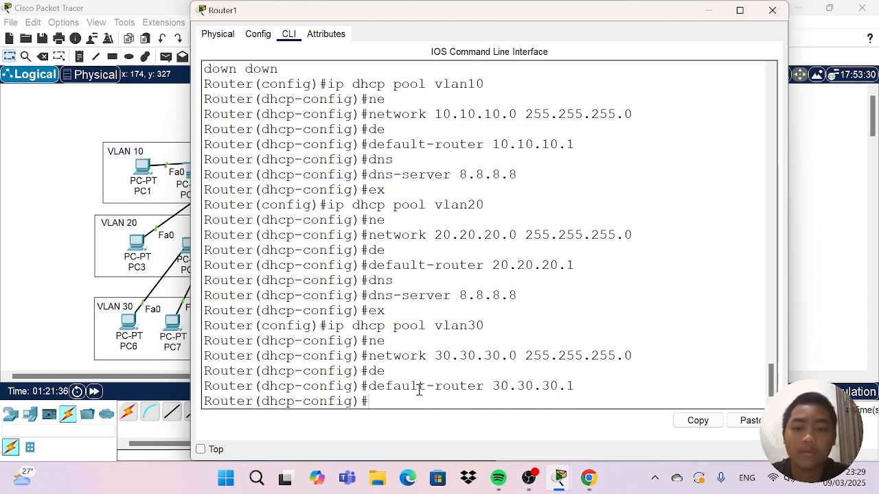
Set the vlan30 DHCP pool's DNS server to 8.8.8.8 and return to global configuration mode.
text(dns)
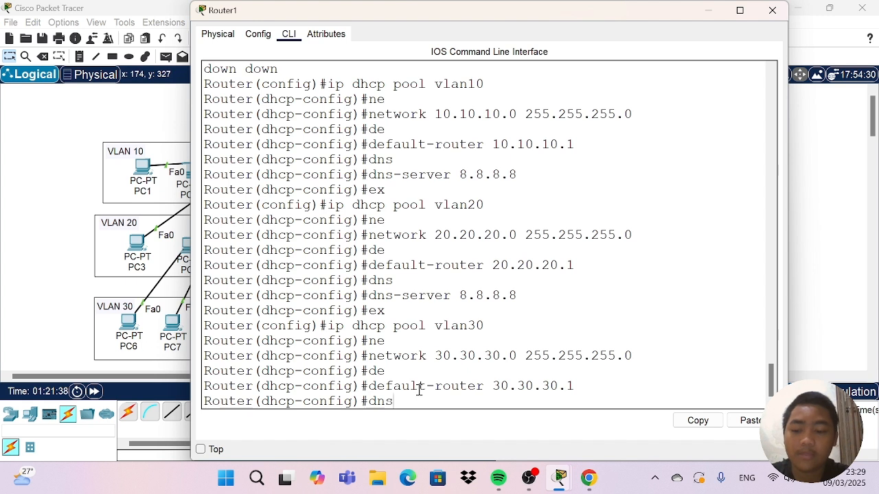
key(Tab)
text(8.8.8.8)
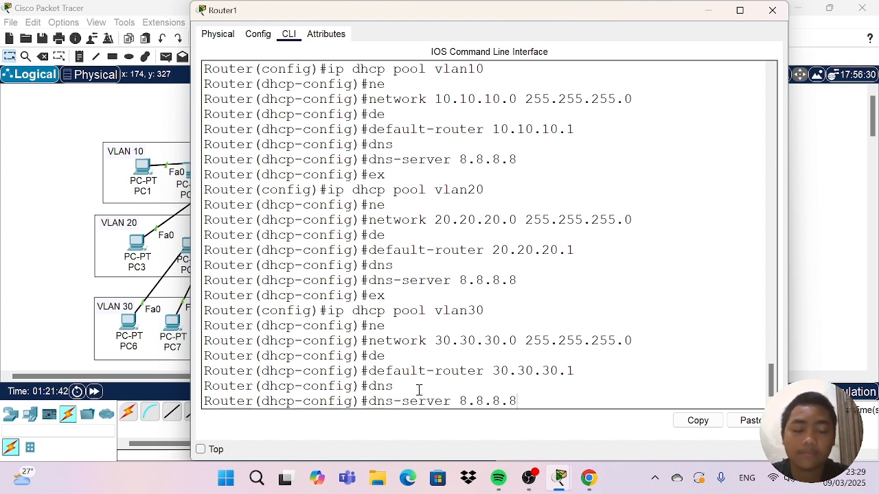
key(Return)
text(ex)
key(Return)
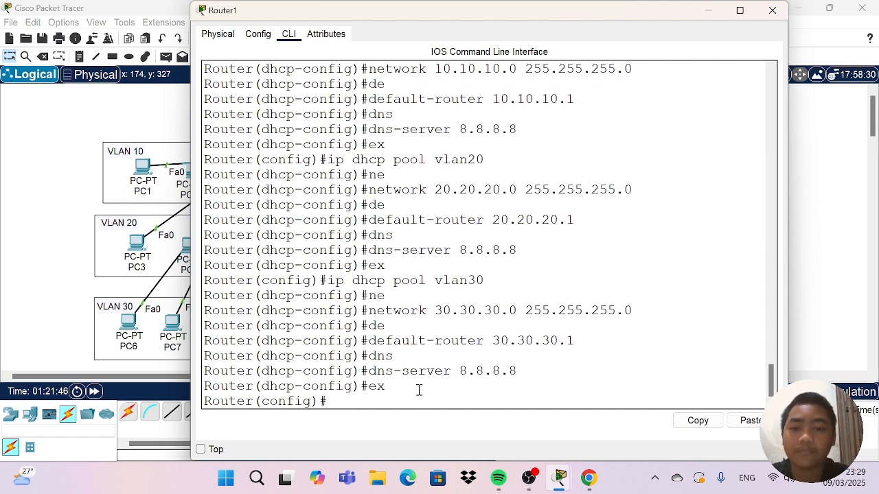
Create a DHCP pool named vlan40 on the router.
text(ip)
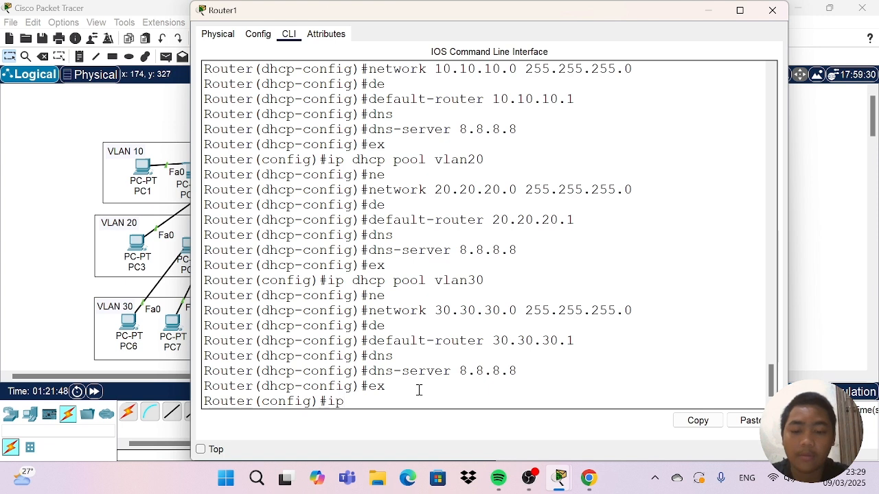
text( dhcpn)
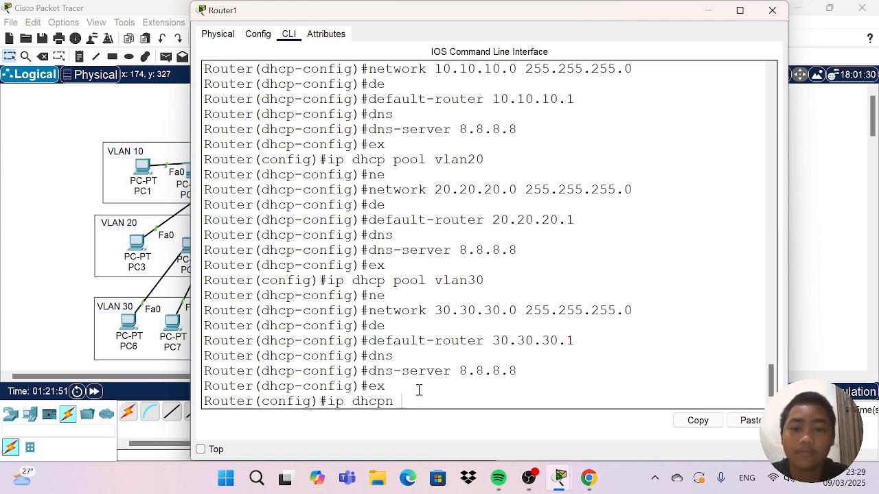
key(BackSpace)
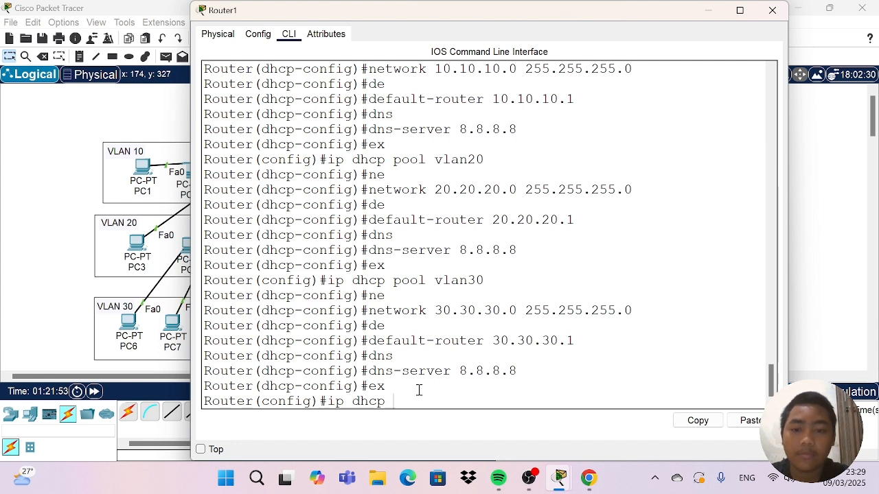
text(pool)
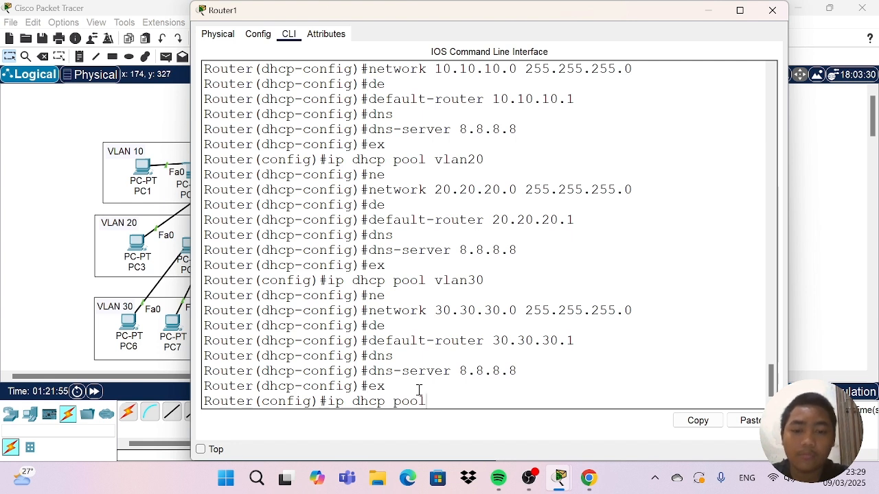
text( vlan)
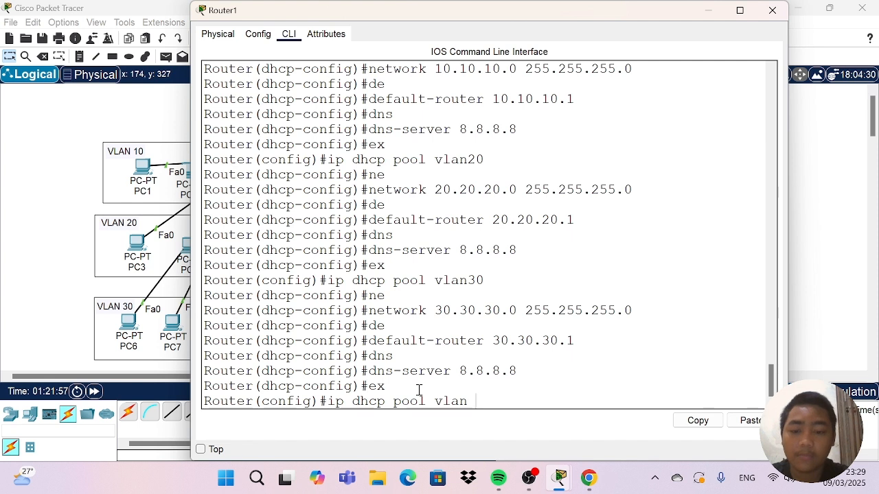
text(40)
key(Return)
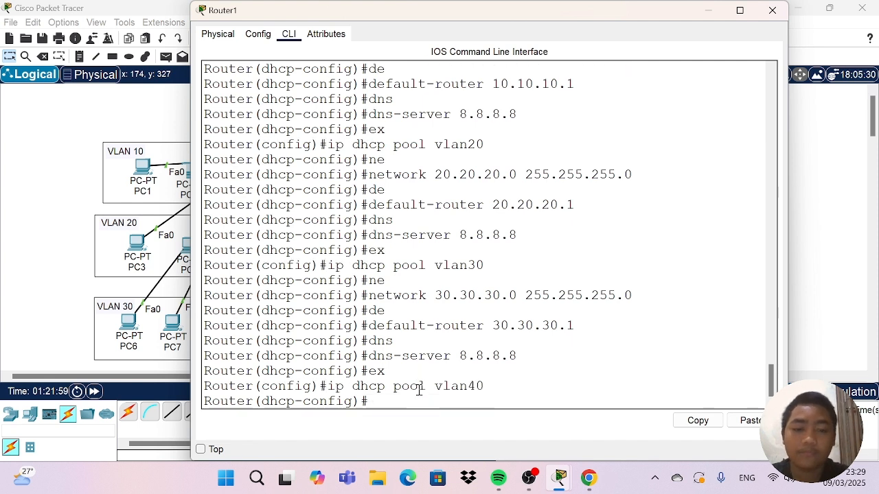
Set the vlan40 DHCP pool's network to 40.40.40.0 with subnet mask 255.255.255.0.
text(ne)
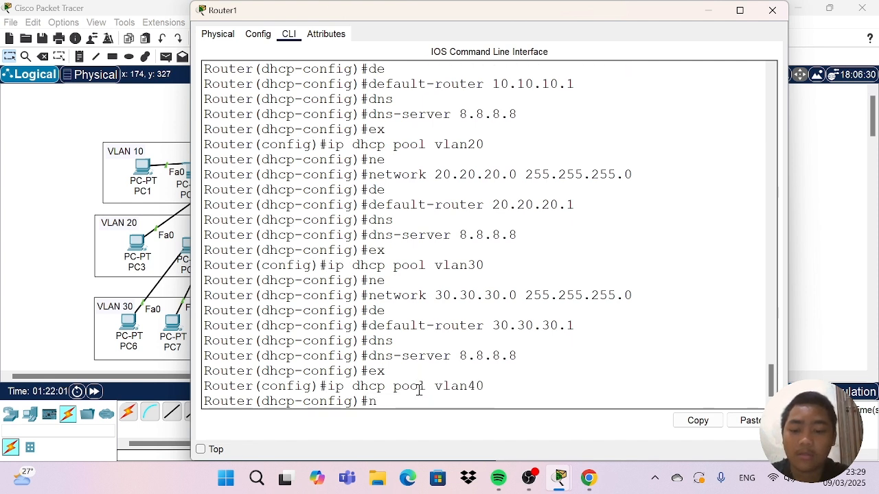
key(Tab)
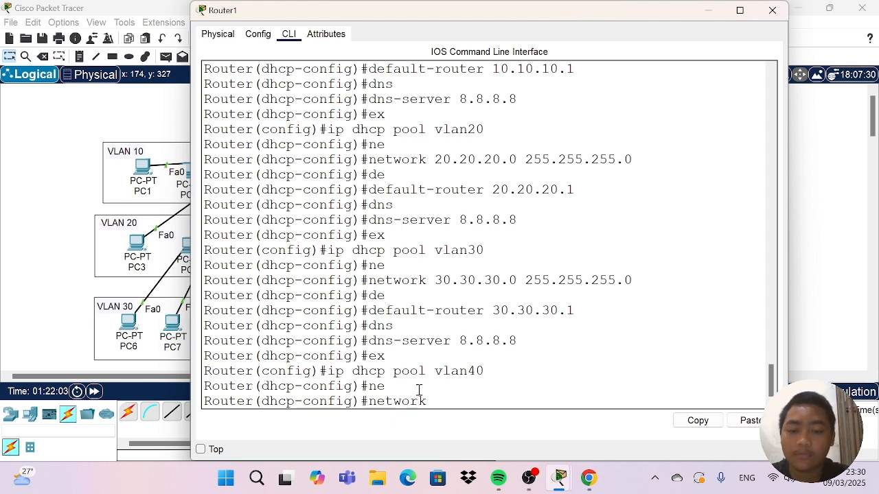
text(40.40)
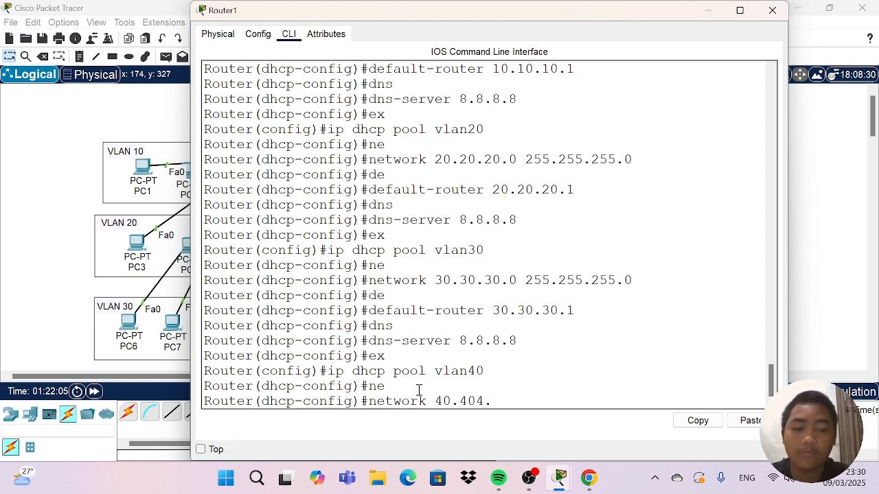
text(.40)
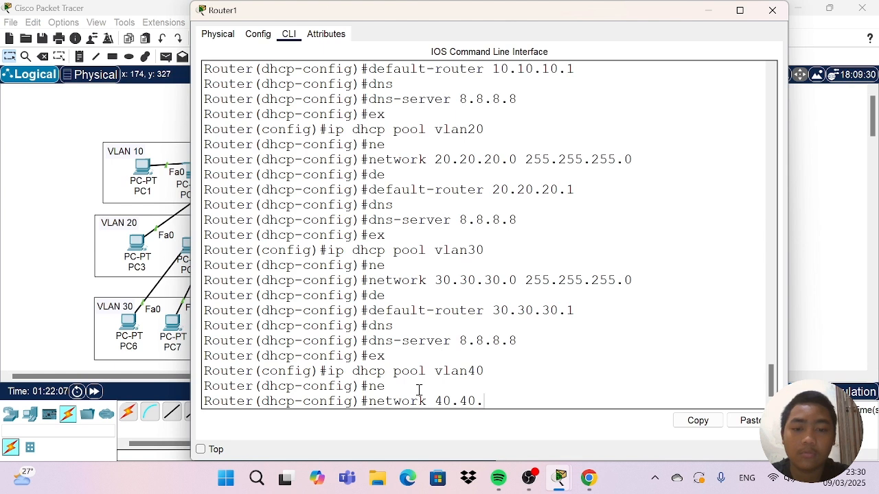
text(.0 )
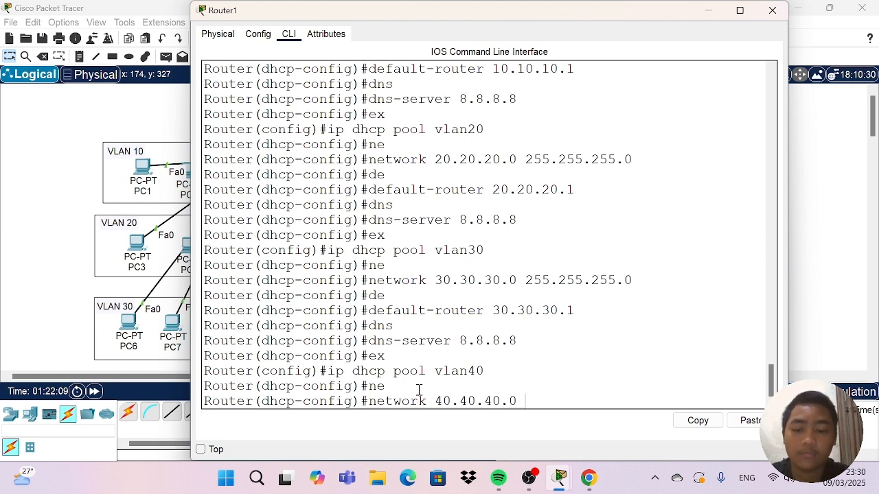
text(255.)
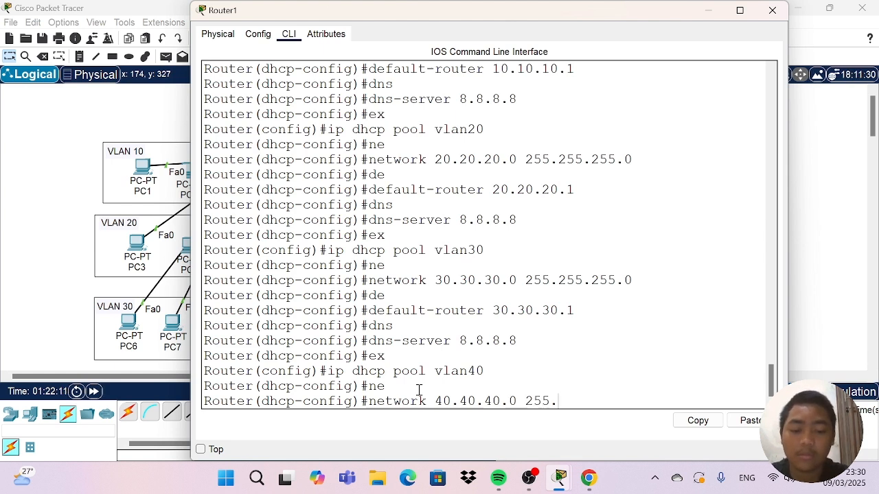
text(255.255)
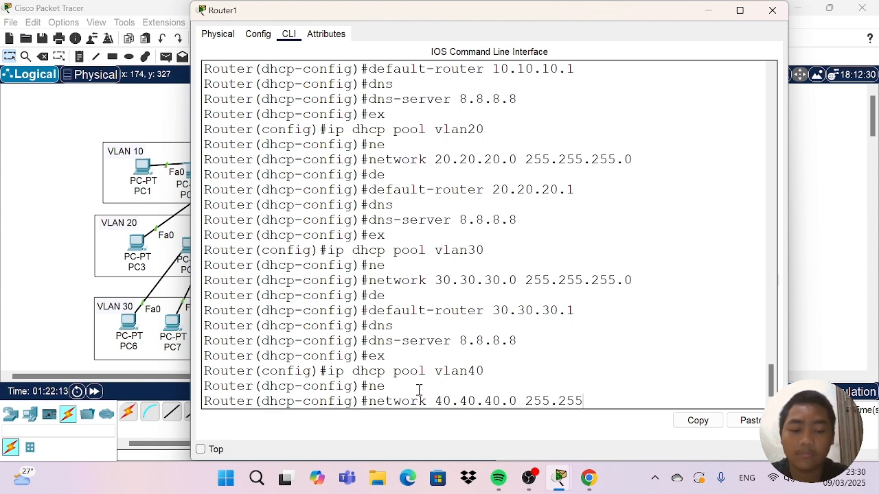
text(.0)
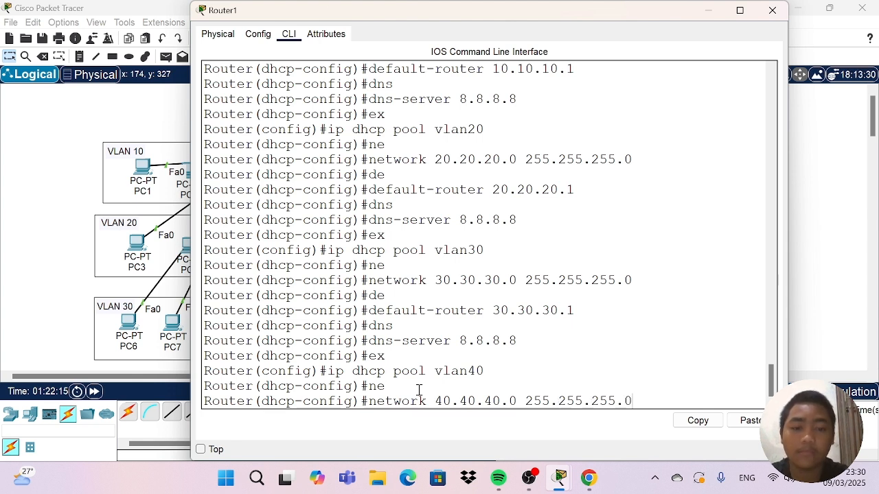
key(Return)
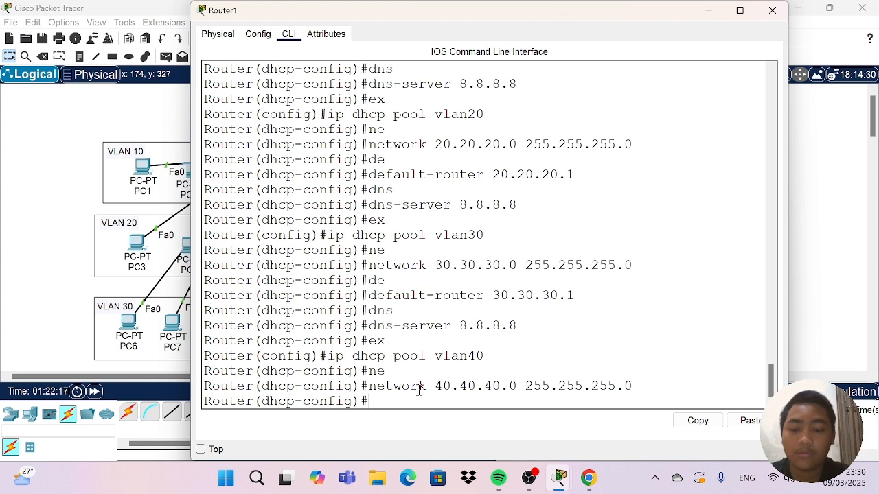
Set the vlan40 DHCP pool's default router to 40.40.40.1.
text(de)
key(Tab)
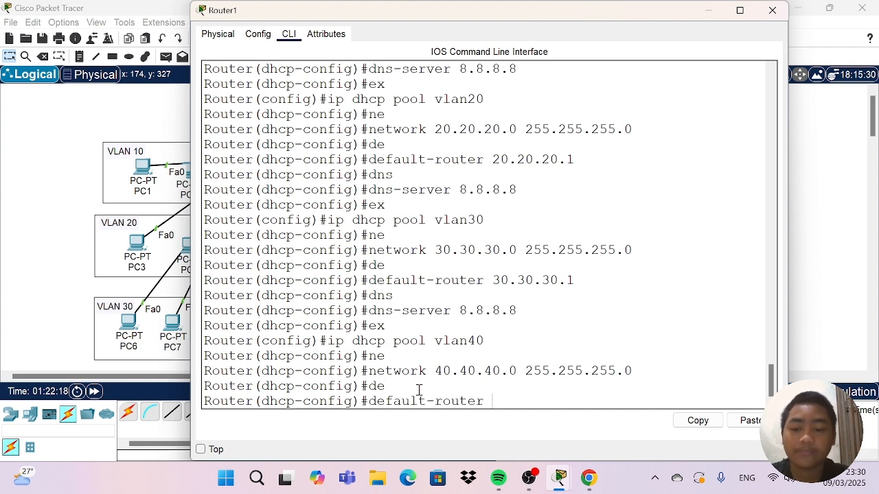
text(40.49)
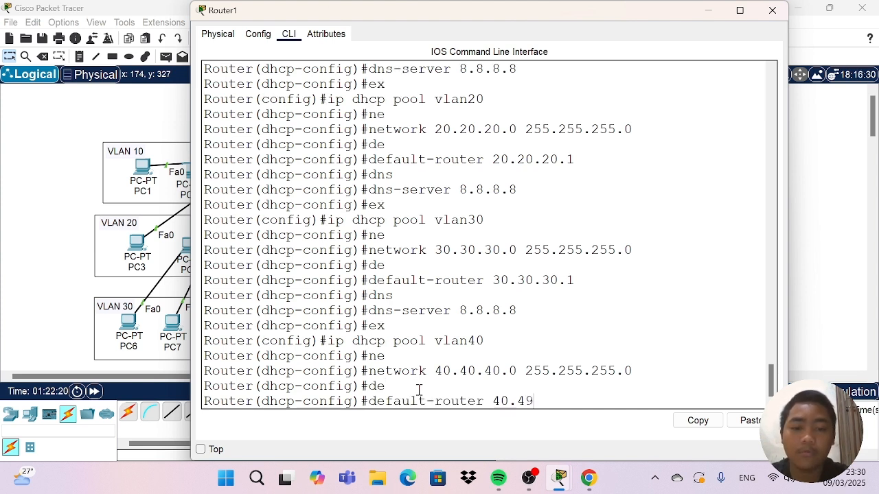
key(BackSpace)
text(0.4)
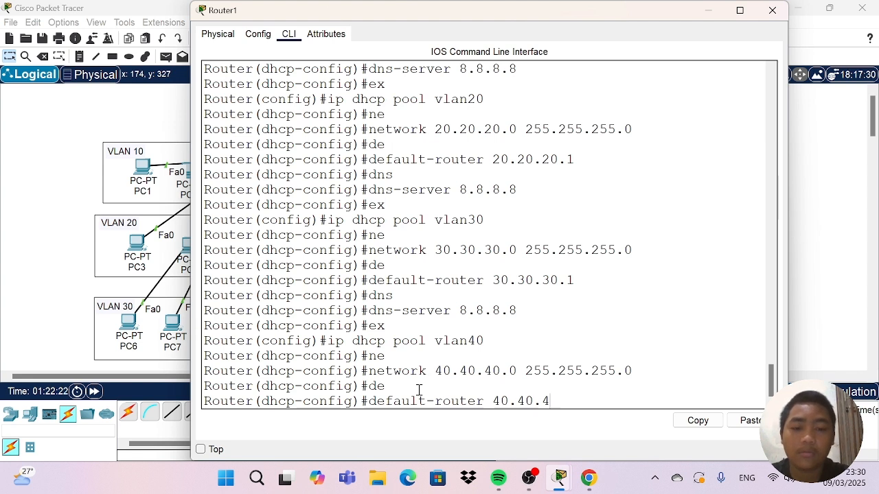
text(1)
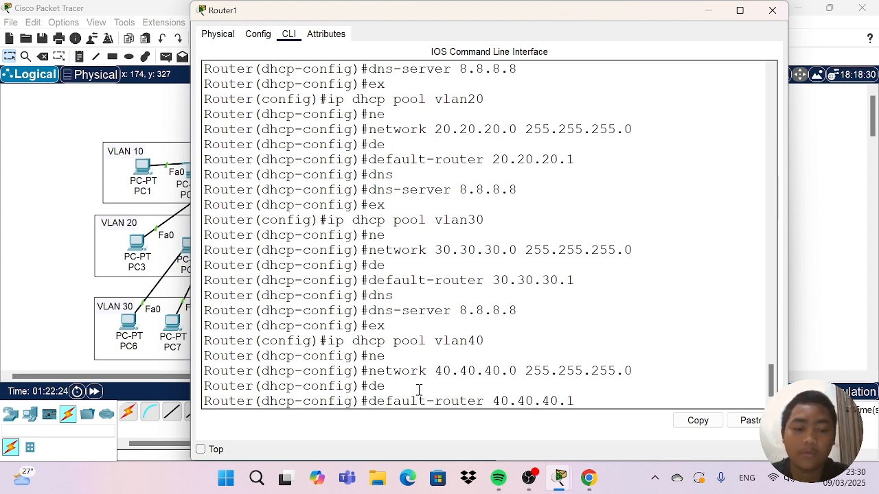
key(Return)
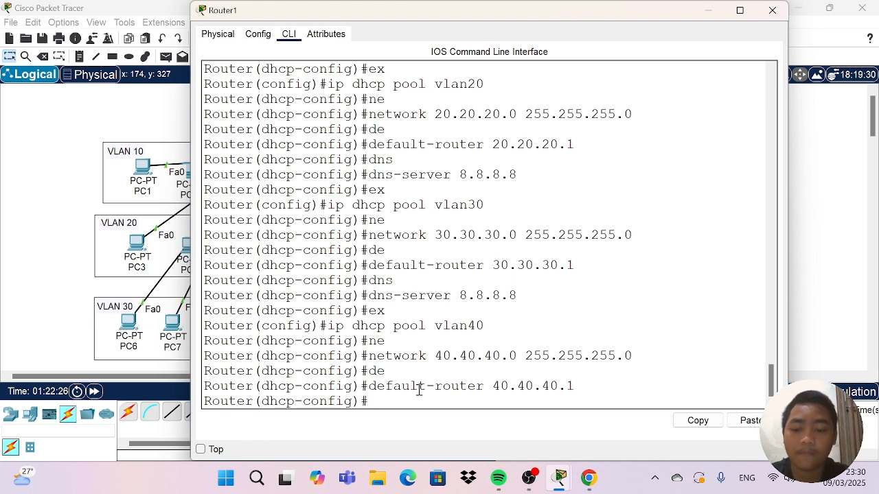
Set the vlan40 DHCP pool's DNS server to 8.8.8.8.
text(dns)
key(Tab)
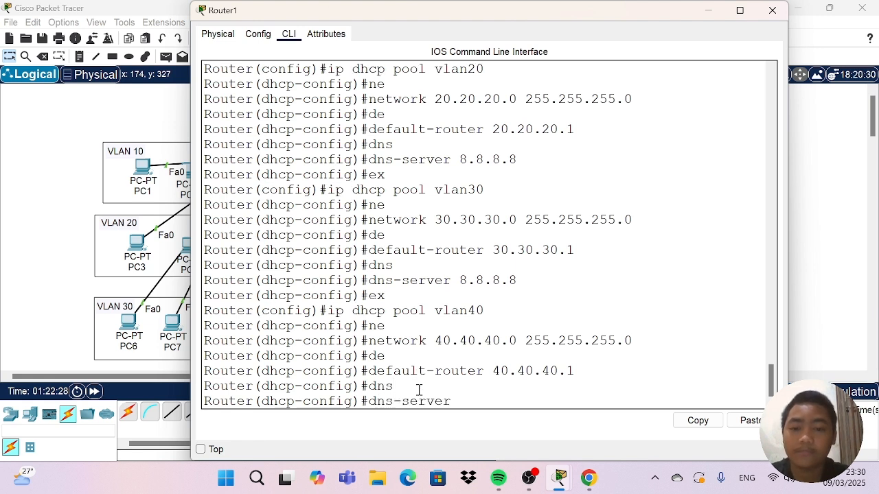
text(8.8)
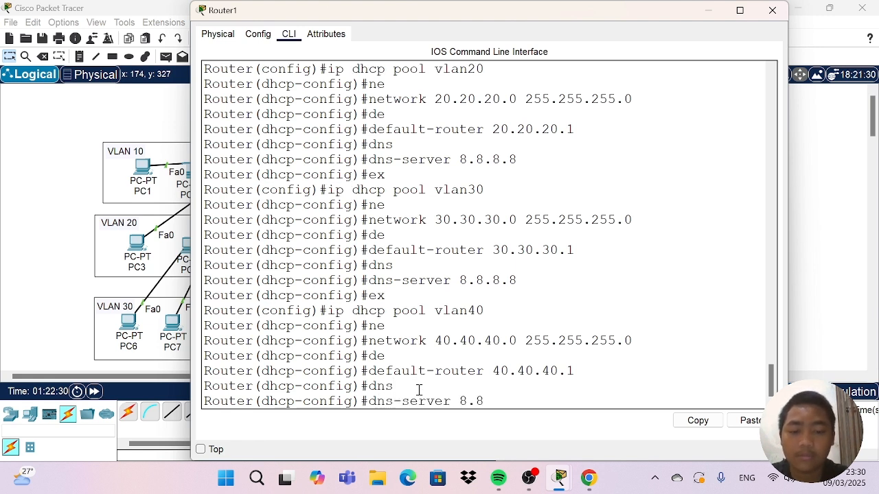
text(.8.8)
key(Return)
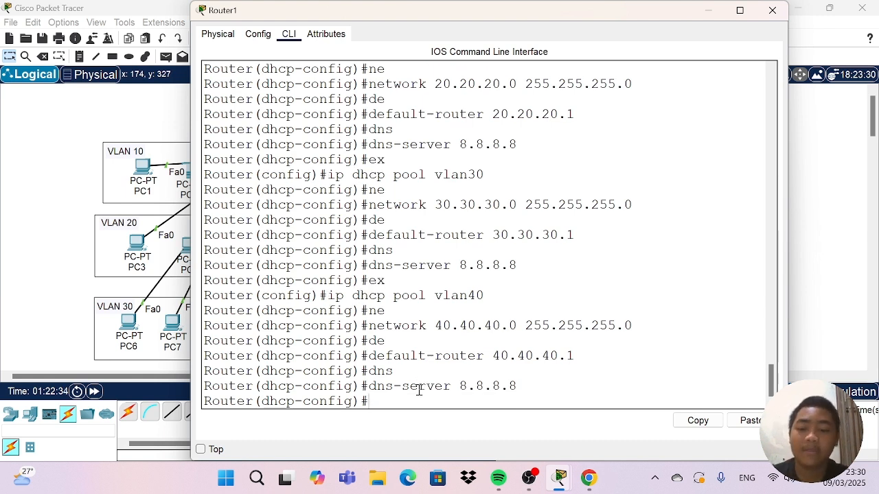
Leave the vlan40 DHCP pool configuration and return to the router's global configuration mode.
text(ex)
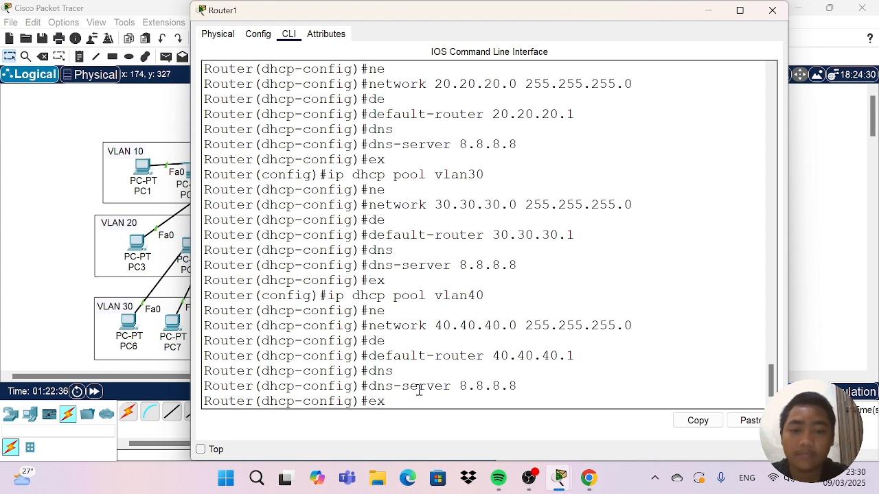
key(Return)
Try to create a DHCP pool for VLAN 50 with the command "ip dhcp pool vlan 50".
text(i)
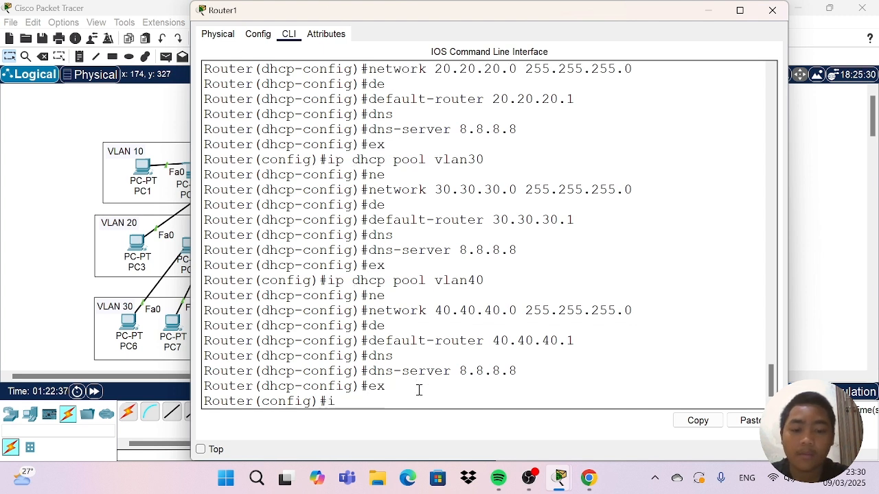
text(p dhcp)
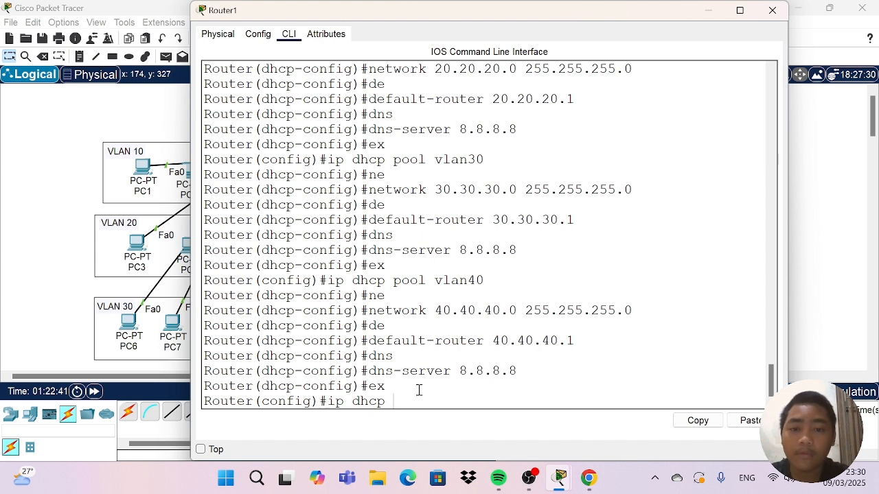
text( pool)
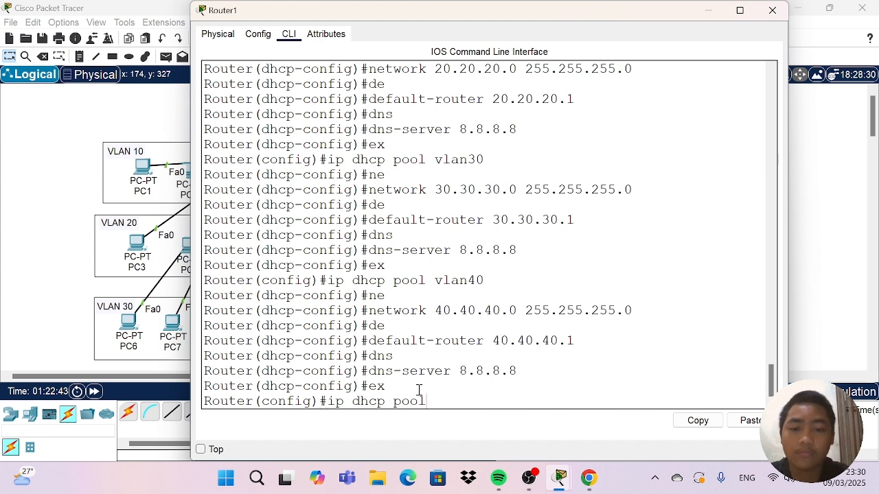
text( vlan )
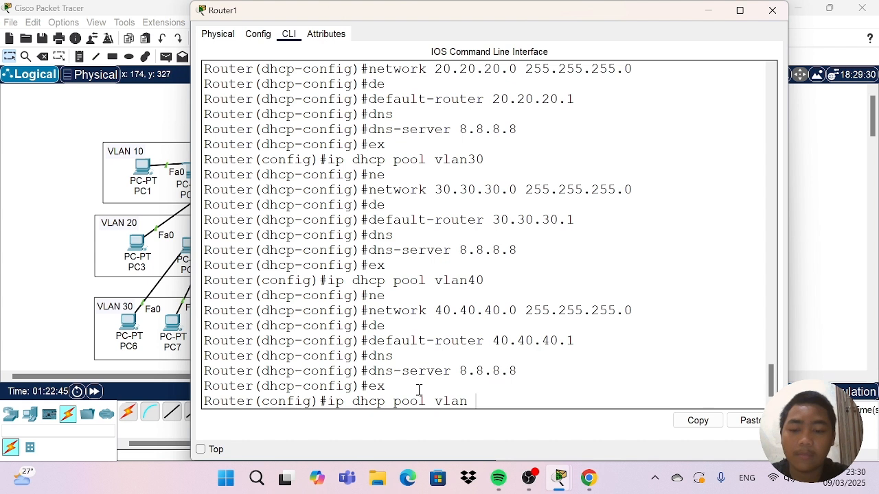
text(50)
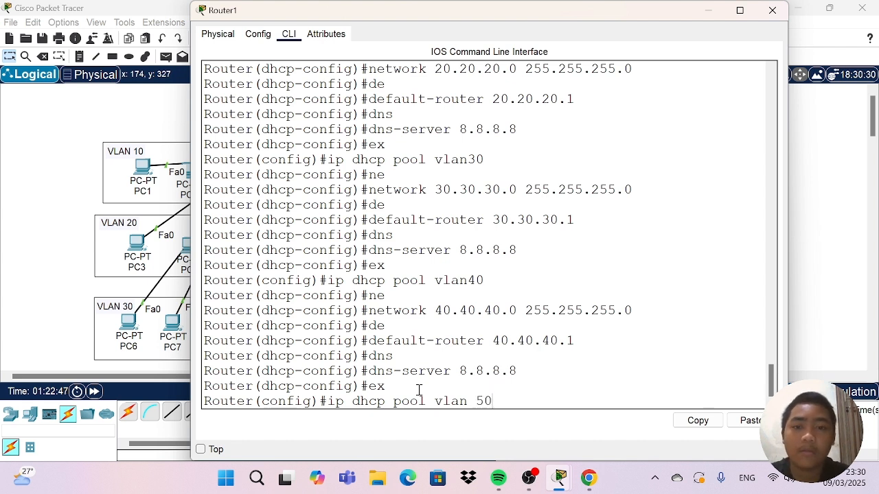
key(Return)
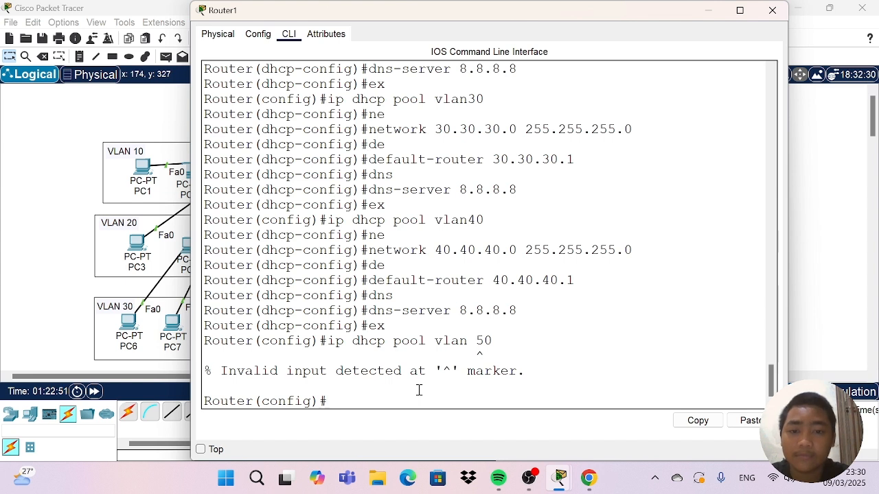
Try to create the VLAN 50 address pool with the command "ip dhcp vlan50".
text(i)
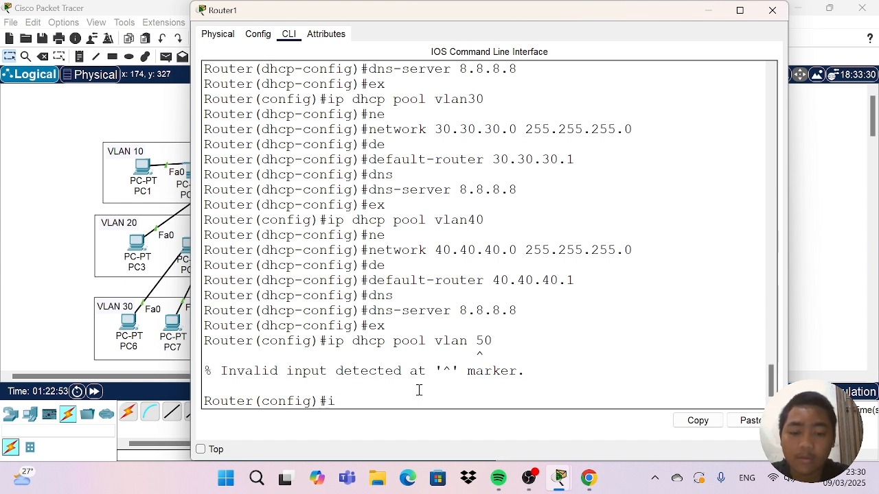
text(p dhc)
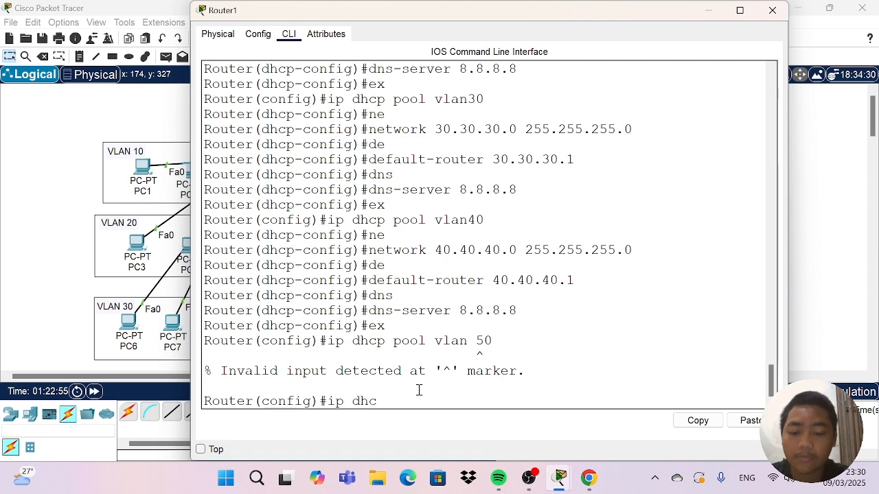
text(p vla)
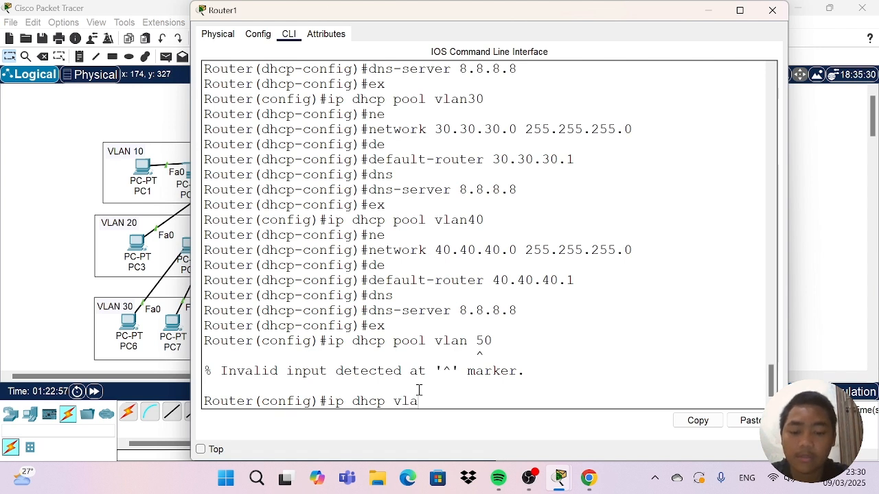
text(n50)
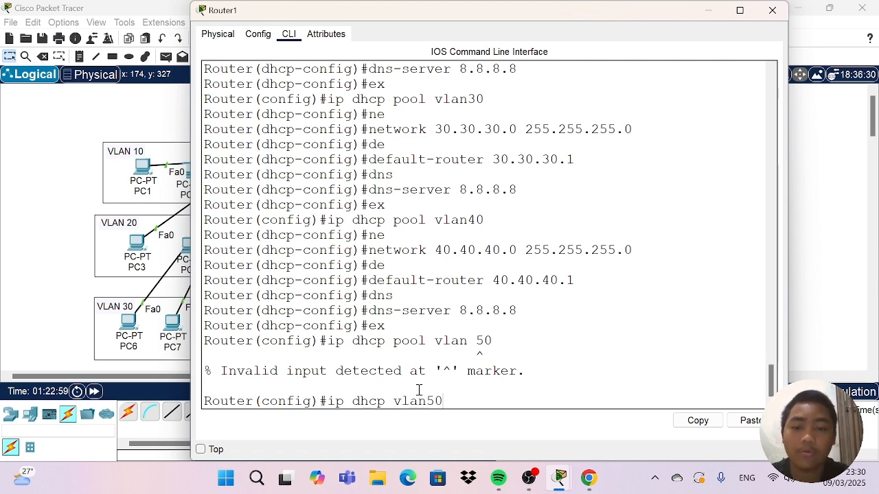
key(Return)
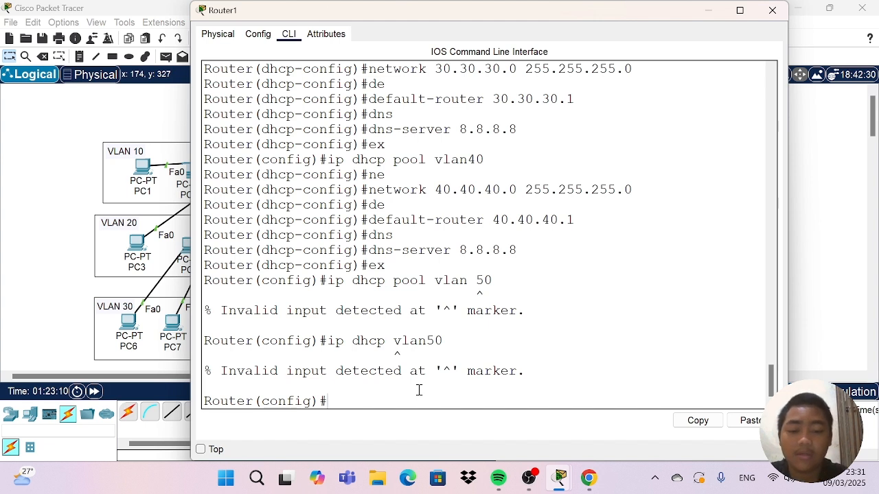
Create a DHCP pool named vlan50 on the router.
text(ip )
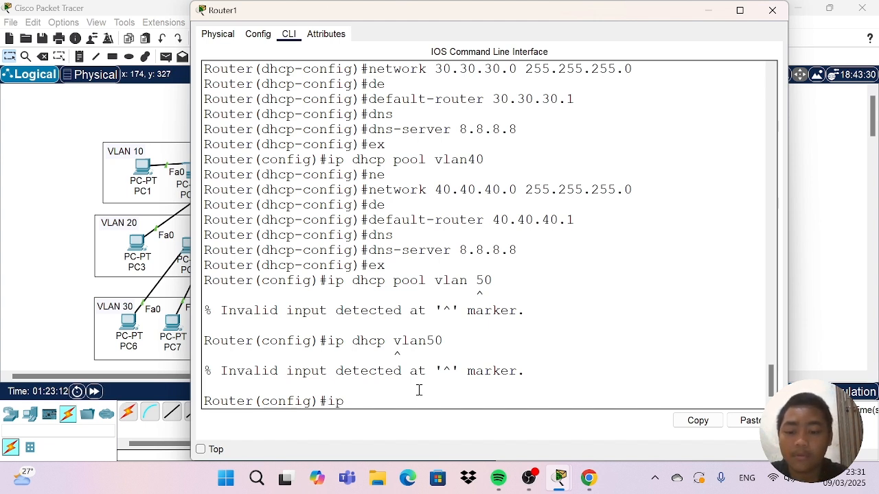
text(dh)
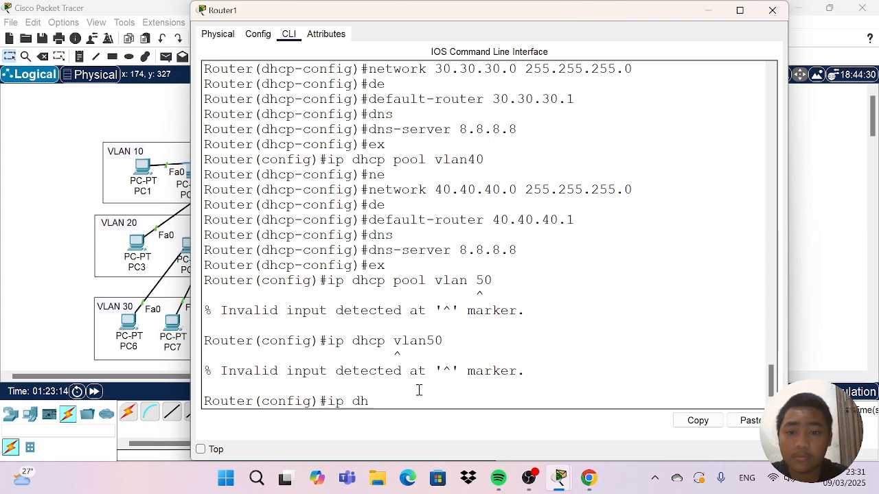
text(c)
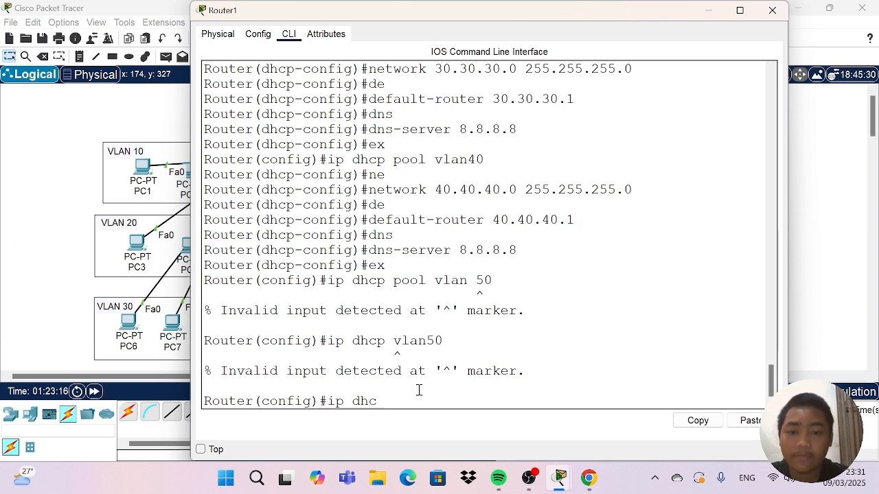
text(p)
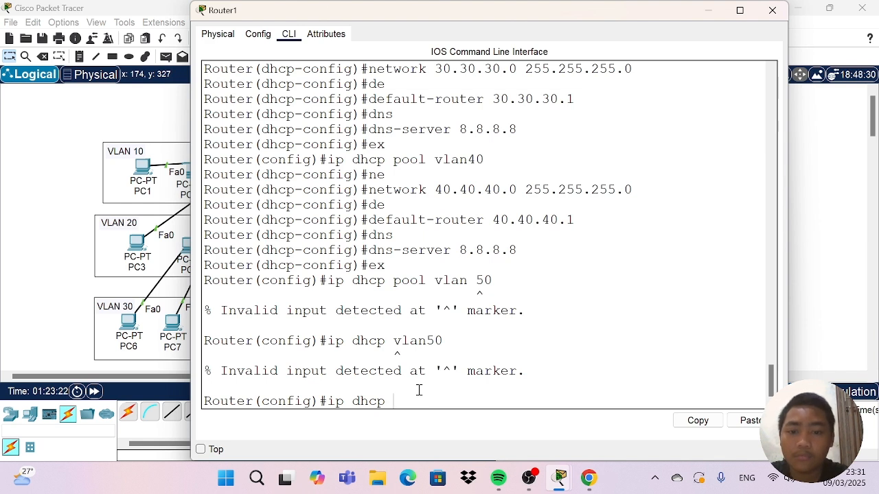
text( pool v)
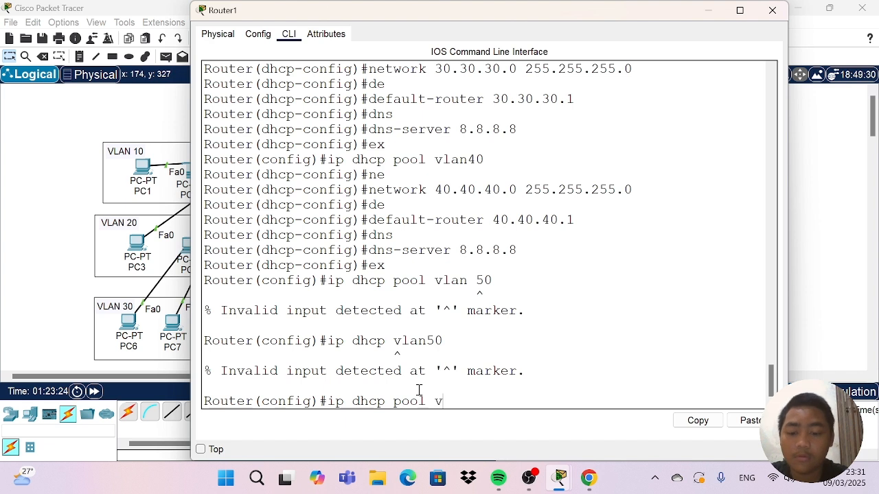
text(lan5)
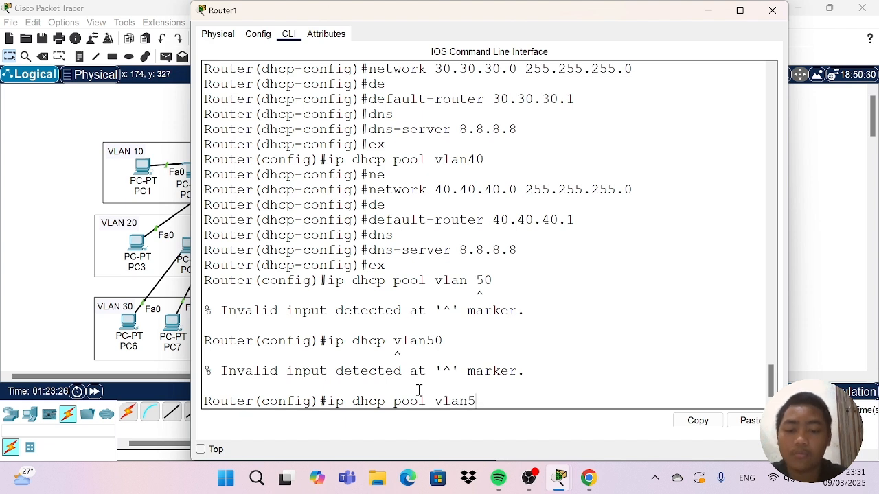
text(9)
key(BackSpace)
text(0)
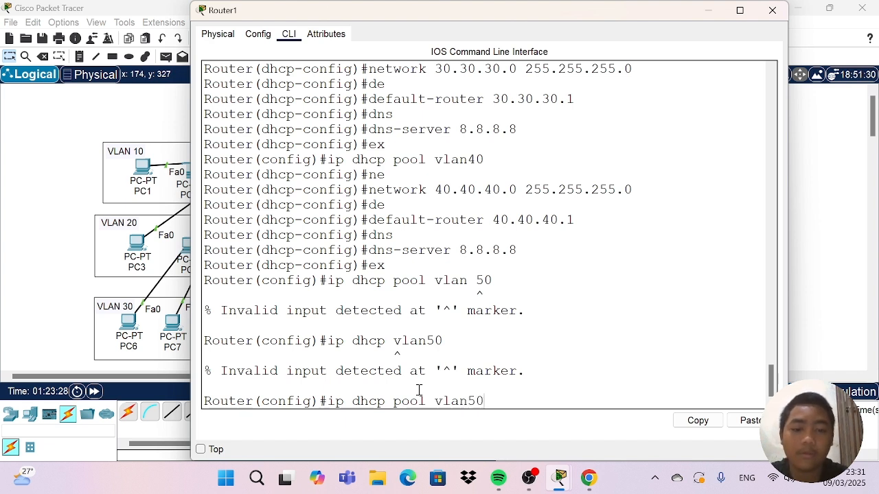
key(Return)
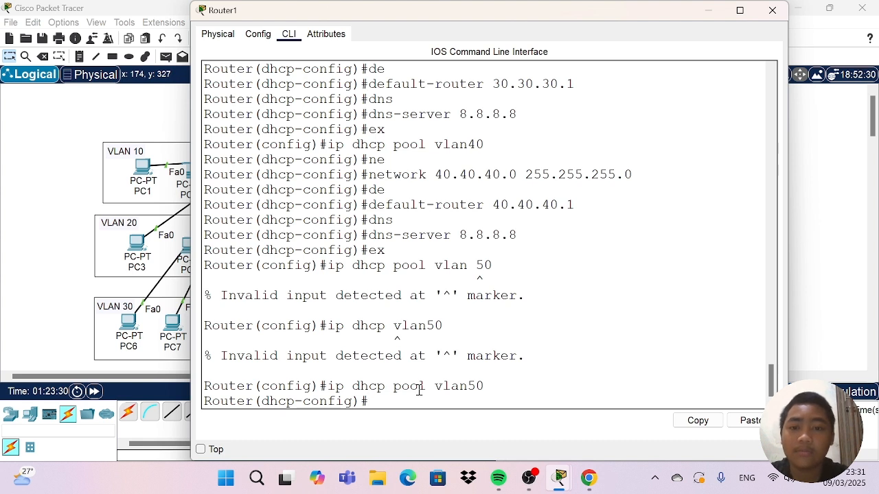
Set the vlan50 DHCP pool's network to 50.50.50.0 with subnet mask 255.255.255.0.
text(ne)
key(Tab)
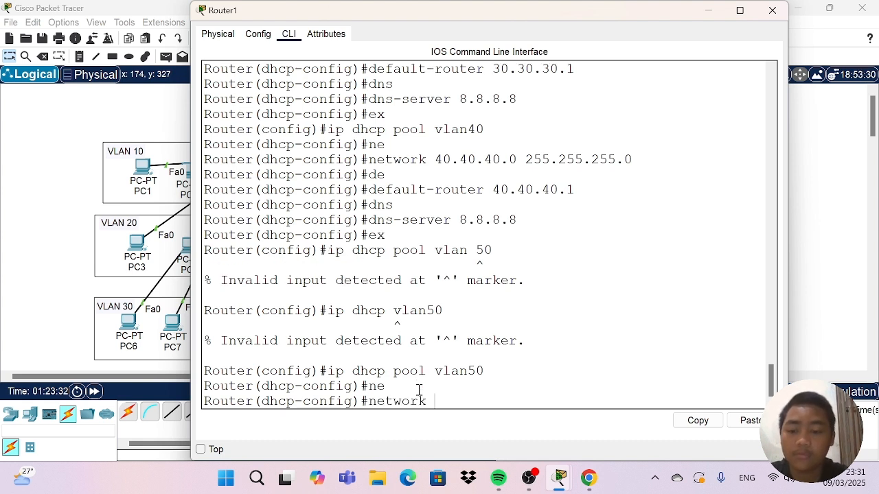
text(50.50.)
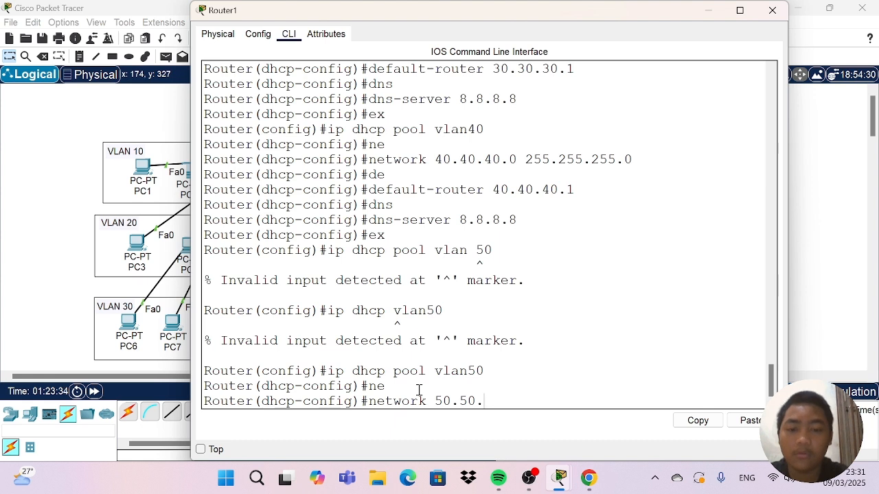
text(50.0)
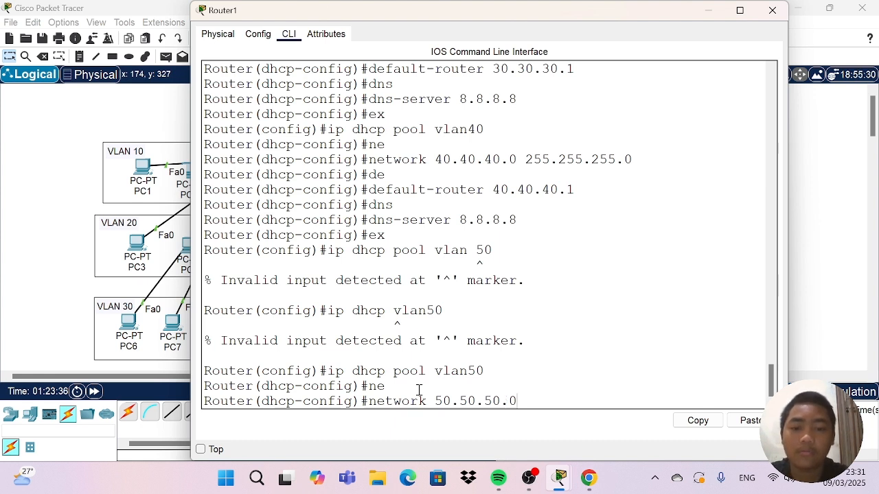
text( 255)
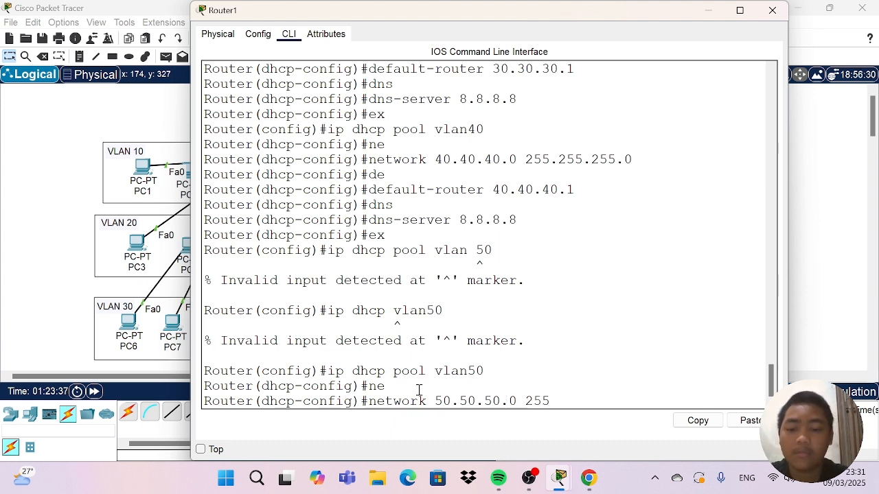
text(/)
key(BackSpace)
text(.25)
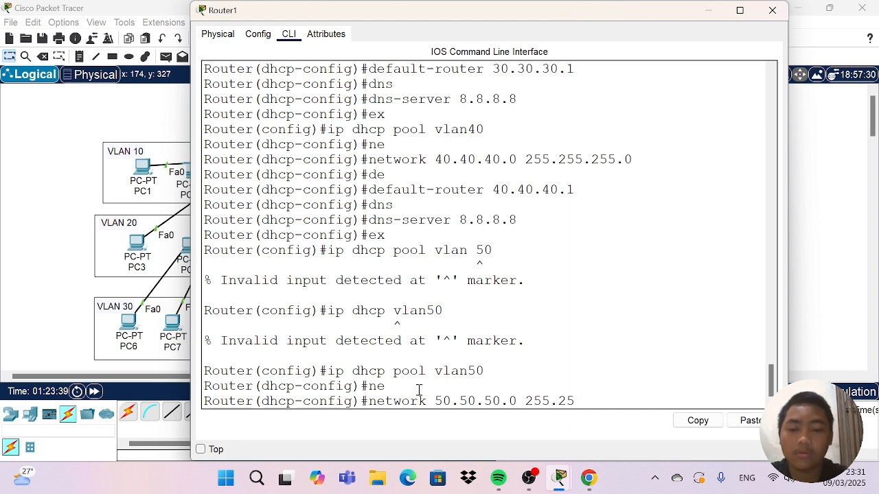
text(5.255)
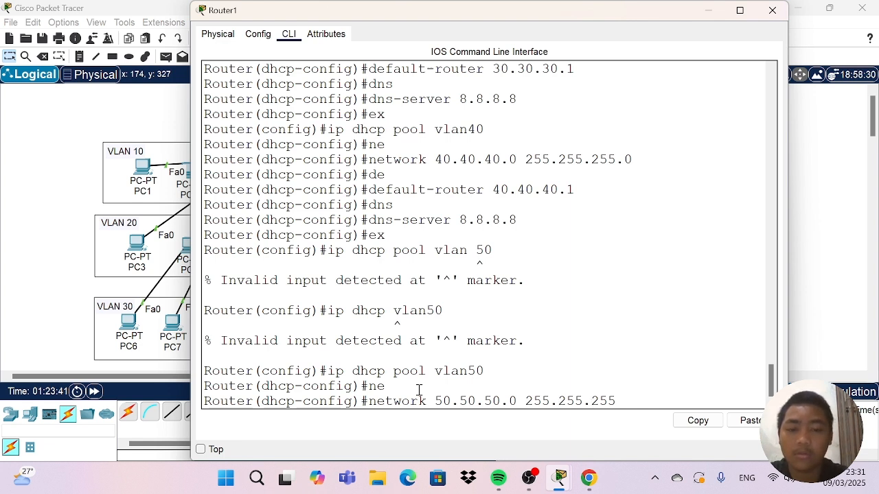
text(.0)
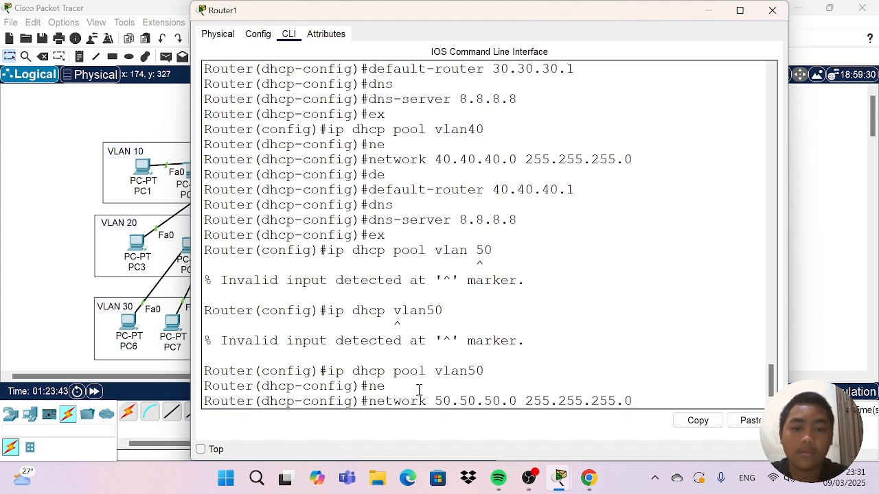
key(Return)
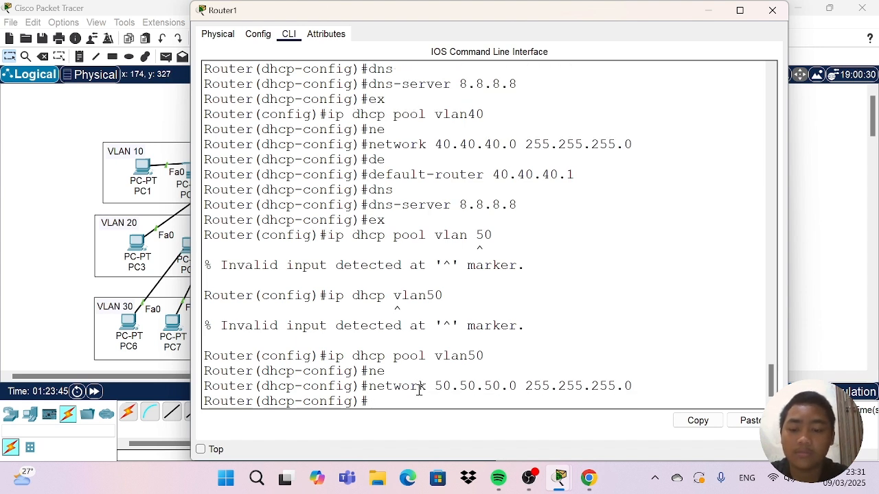
Set the vlan50 DHCP pool's default router to 50.50.50.1.
text(de)
key(Tab)
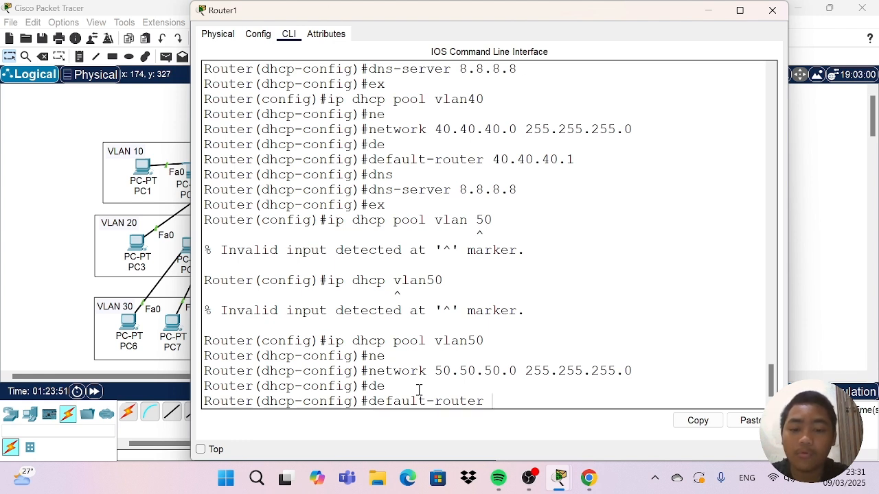
text(50.50.50)
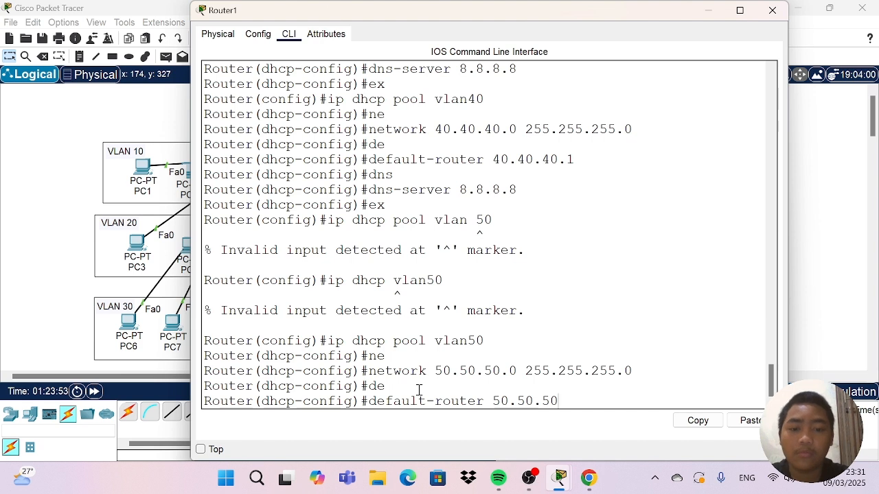
text(.1)
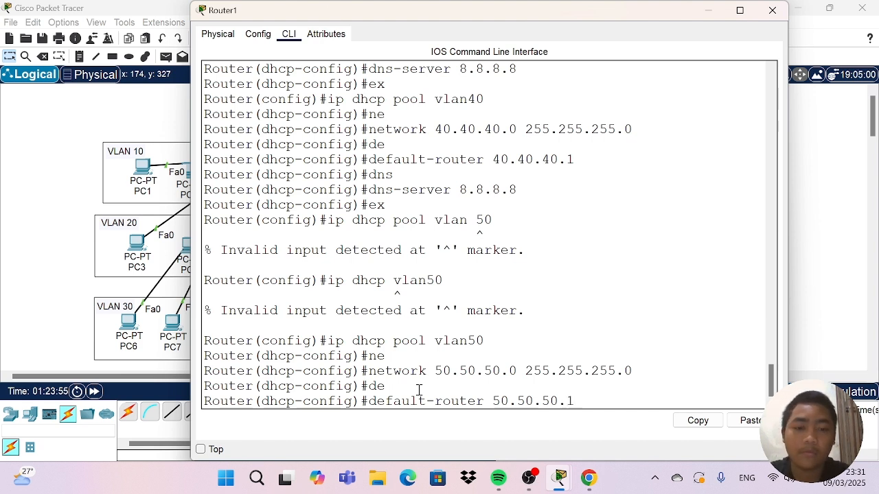
key(Return)
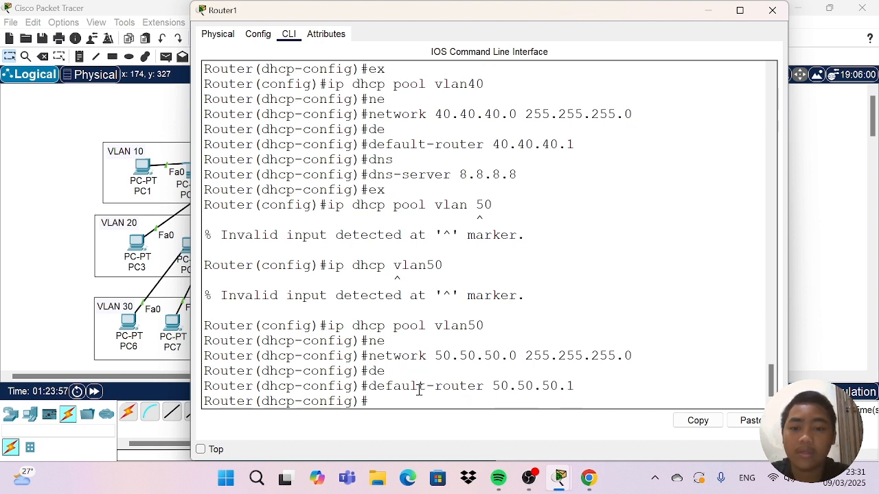
Set the vlan50 DHCP pool's DNS server to 8.8.8.8, then leave the pool configuration and close Router1's window.
text(d)
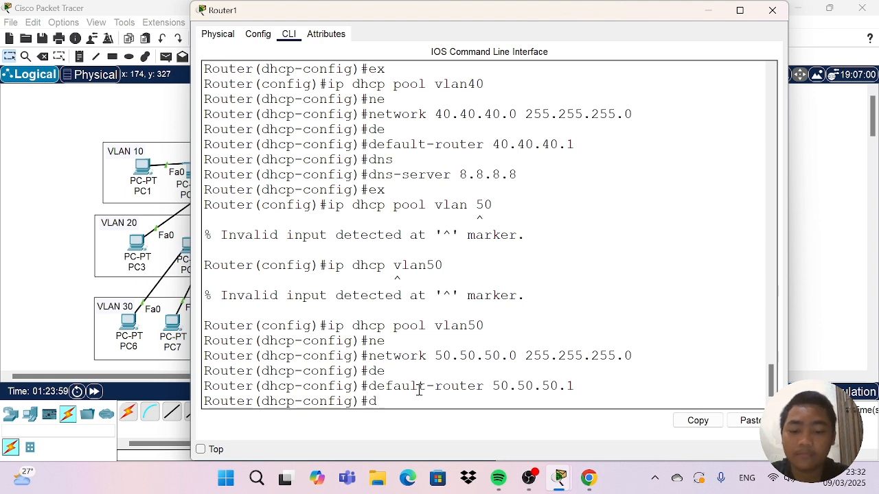
text(ns)
key(Tab)
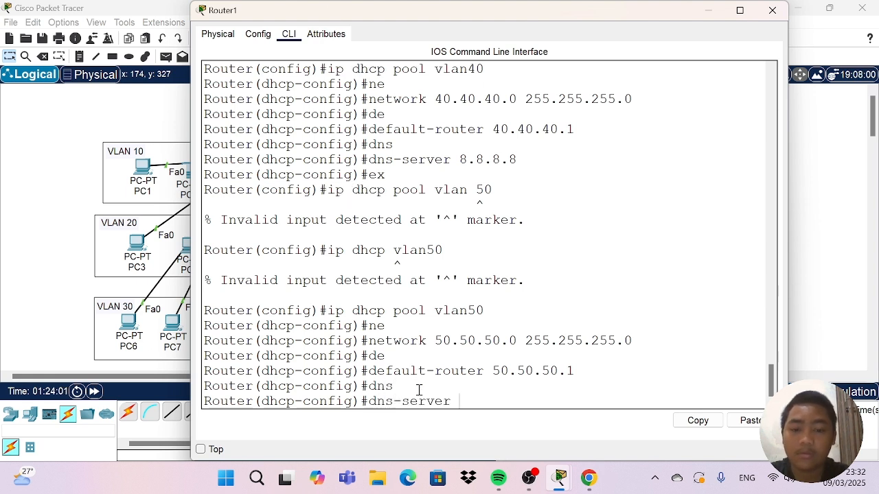
text(8.8.)
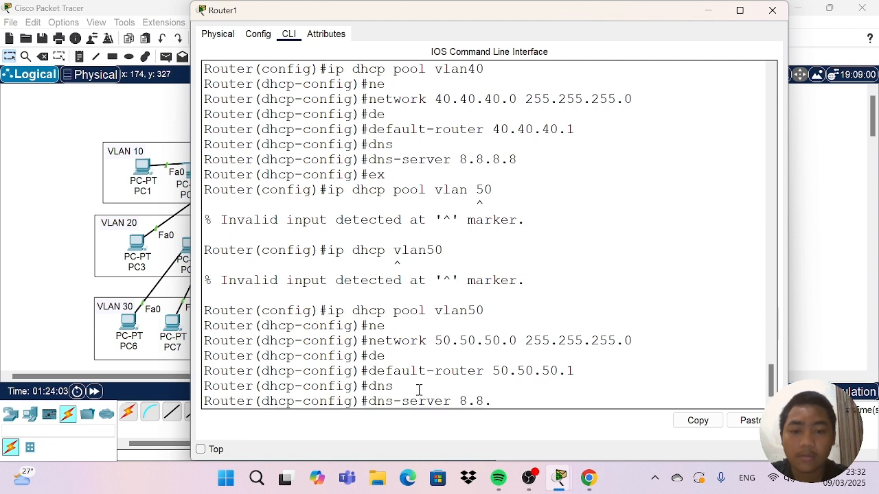
text(8.8)
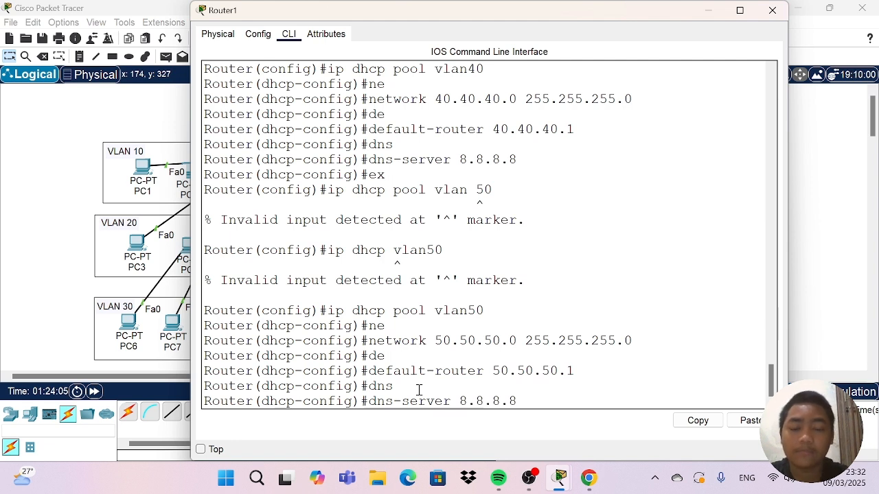
key(Return)
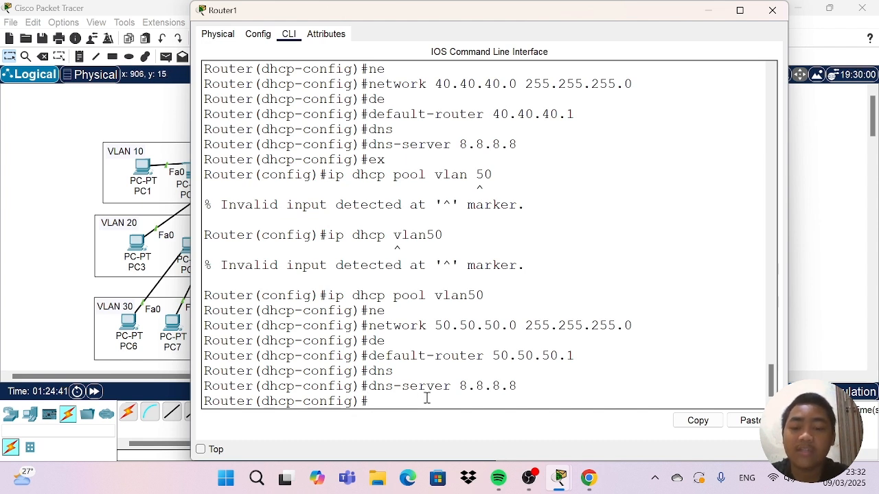
key(Return)
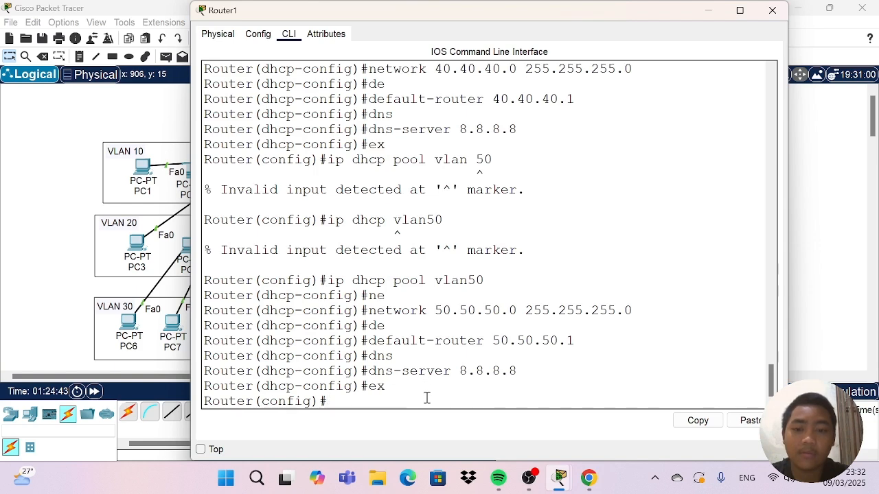
click(772, 10)
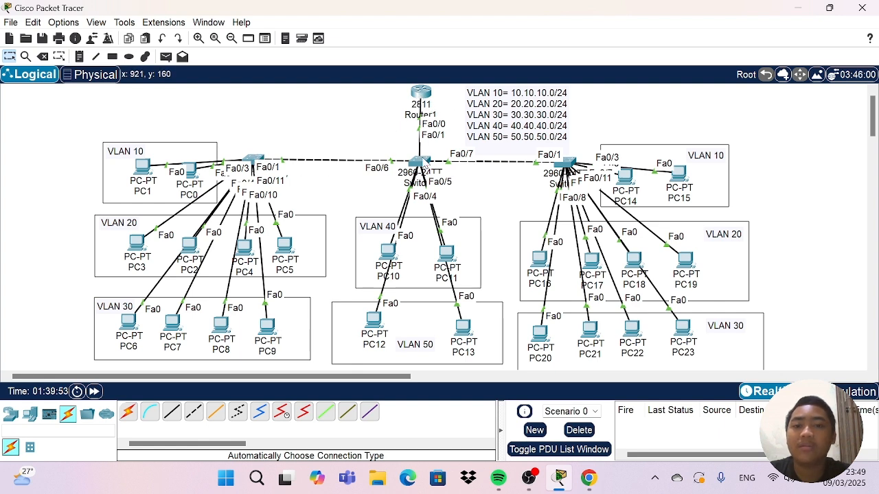
Open Switch0's command line and enter global configuration mode.
click(254, 159)
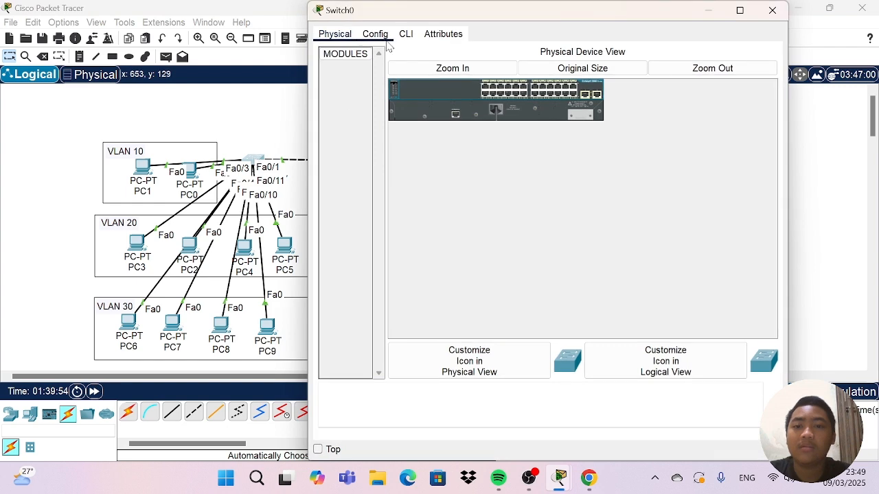
click(406, 33)
key(Return)
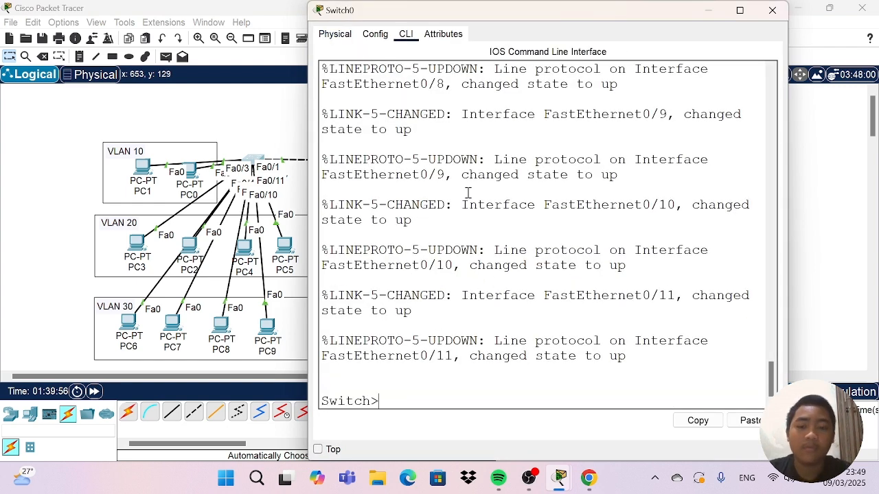
text(en)
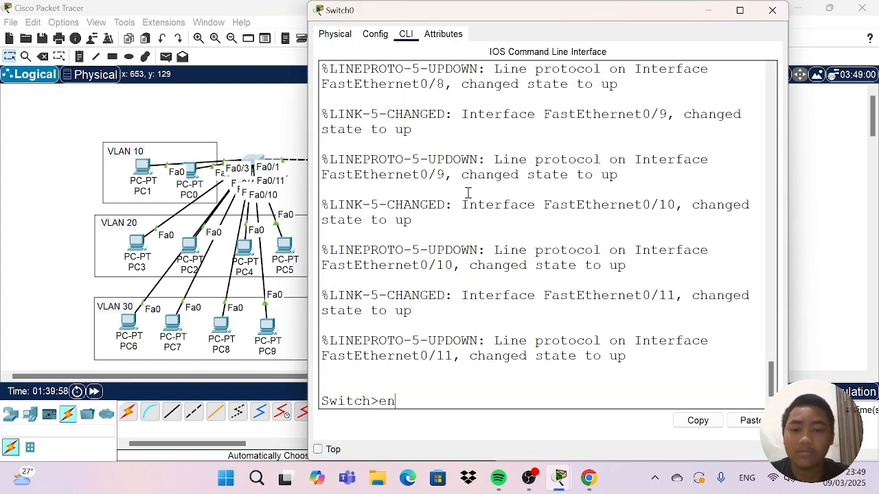
key(Return)
text(con)
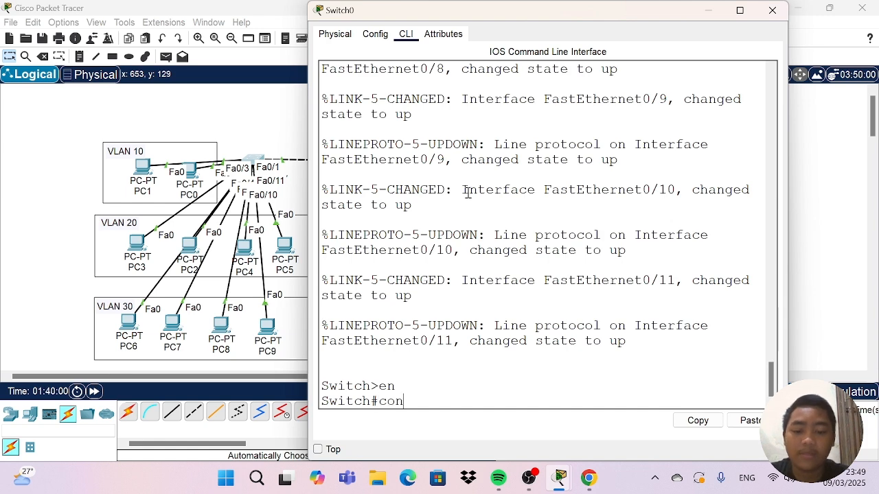
text(f t)
key(Return)
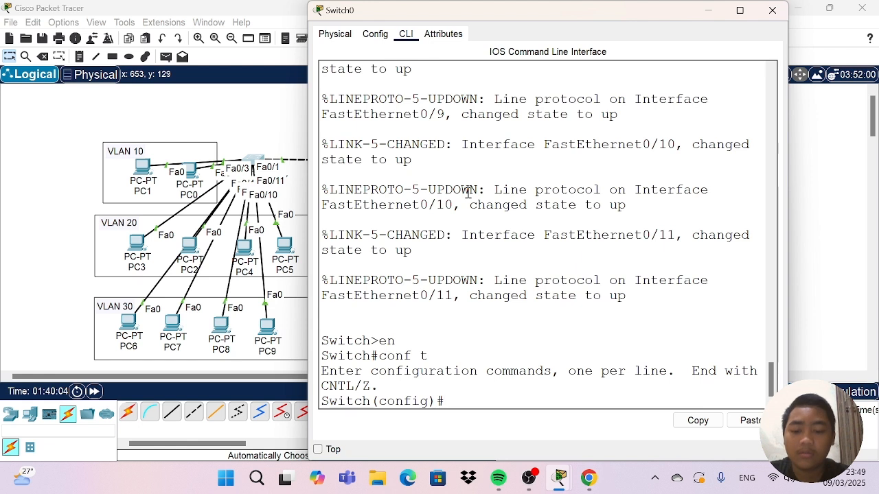
Create VLANs 10 and 20 on Switch0.
text(vlan 1)
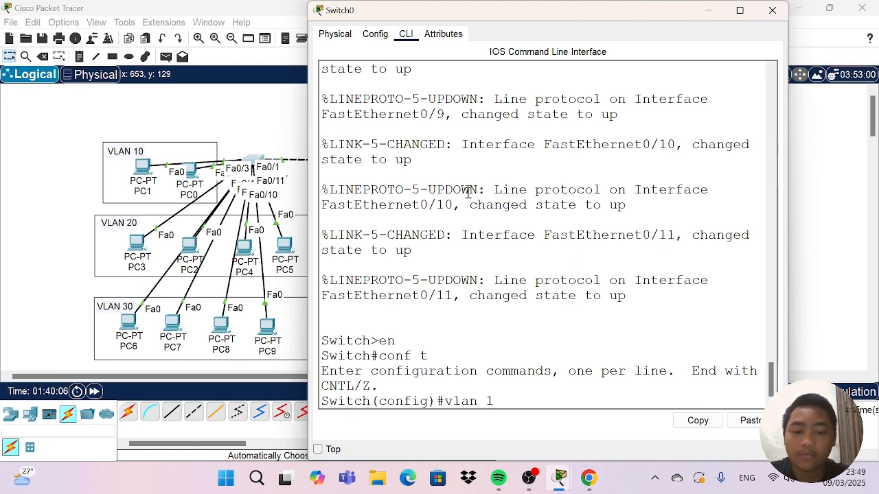
text(0)
key(Return)
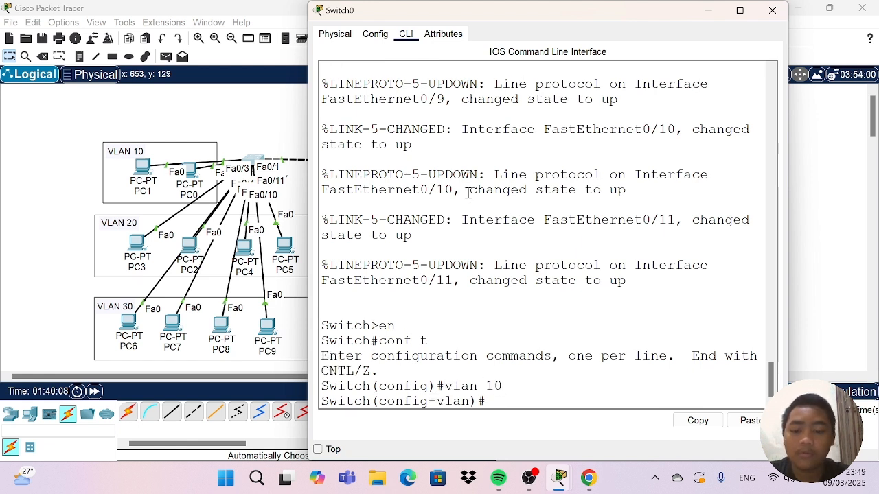
text(vlan )
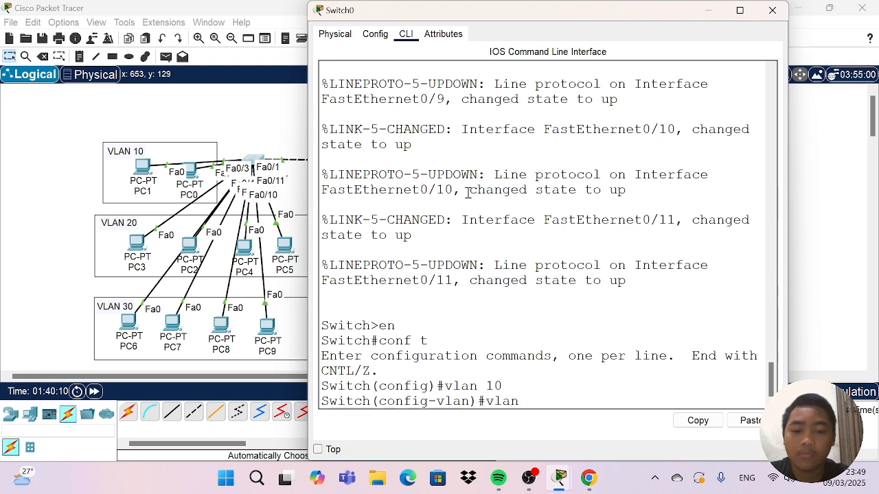
text(20)
key(Return)
Create VLANs 30, 40 and 50 on Switch0 and return to global configuration mode.
text(vlan 39)
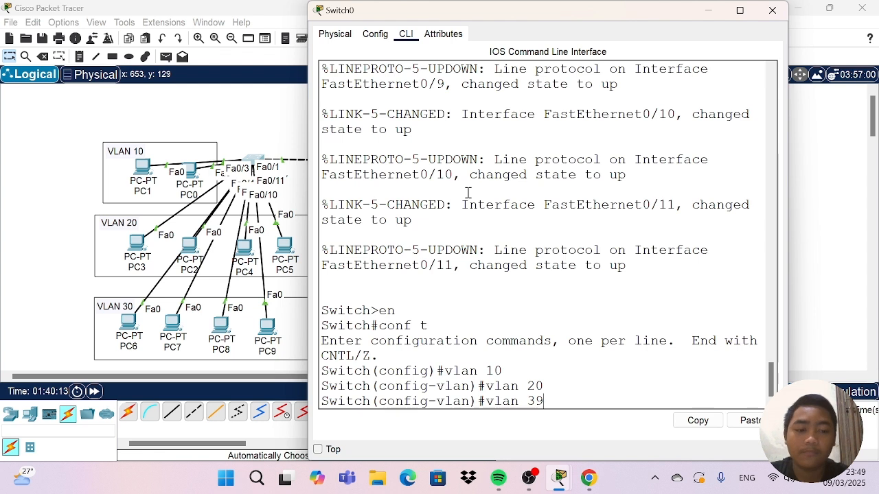
key(BackSpace)
text(0)
key(Return)
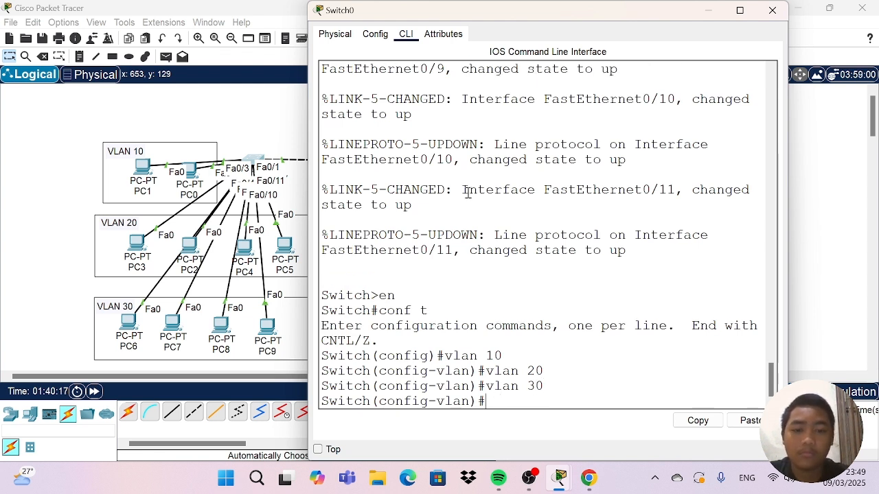
text(lan)
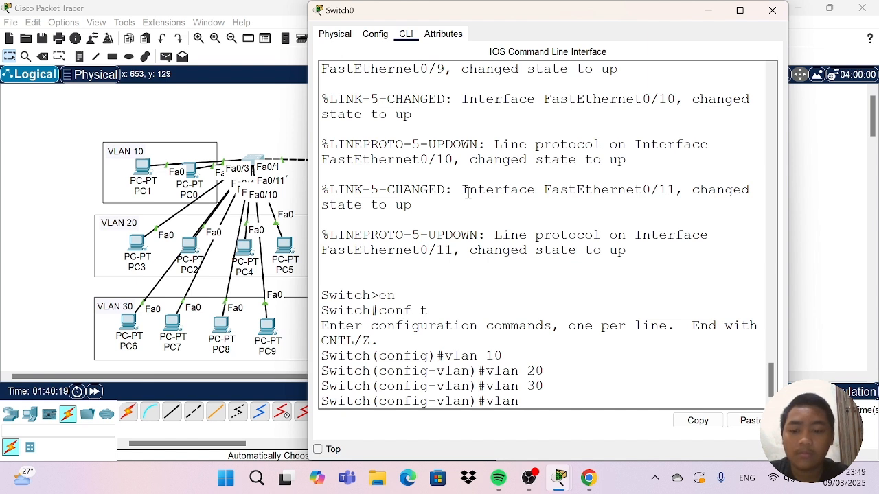
text( 40)
key(Return)
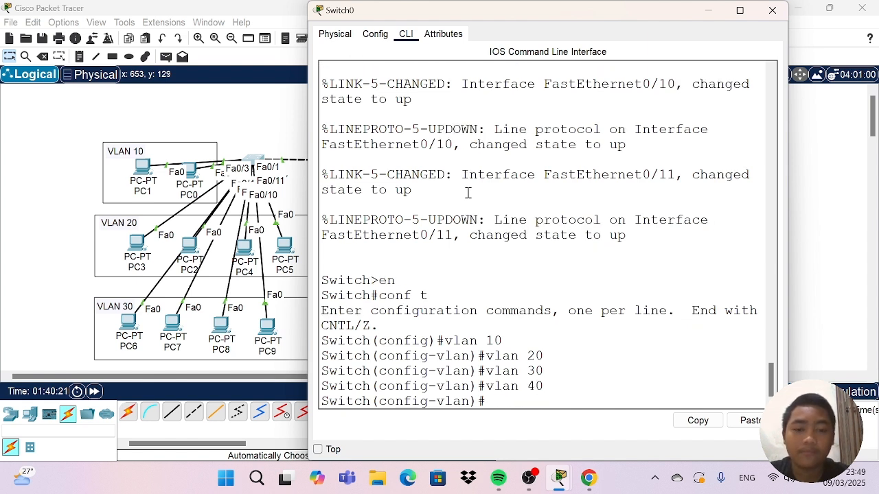
text(vlan 50)
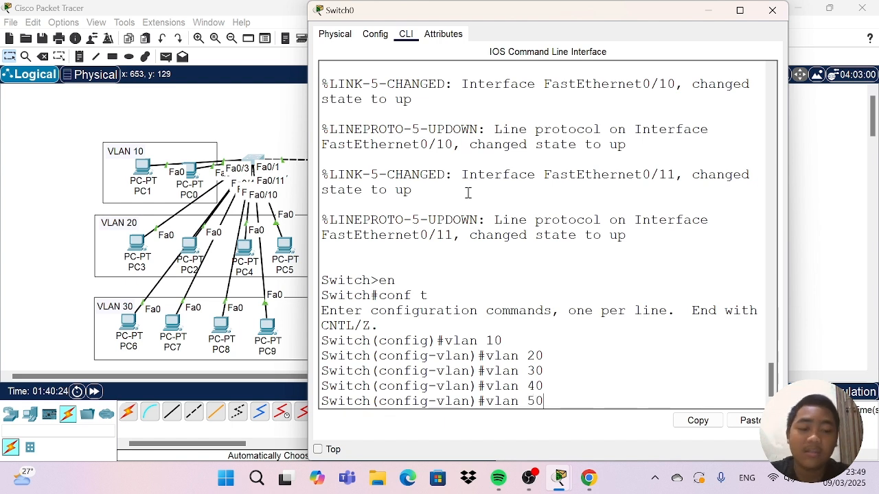
key(Return)
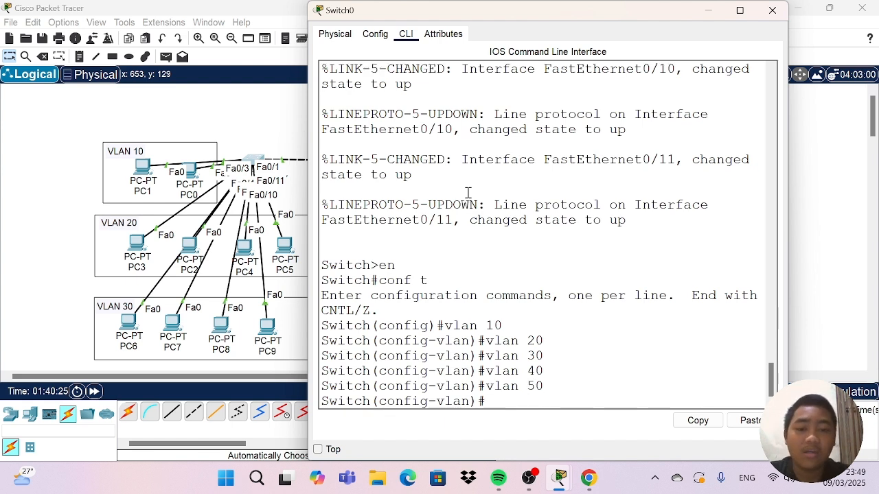
text(ex)
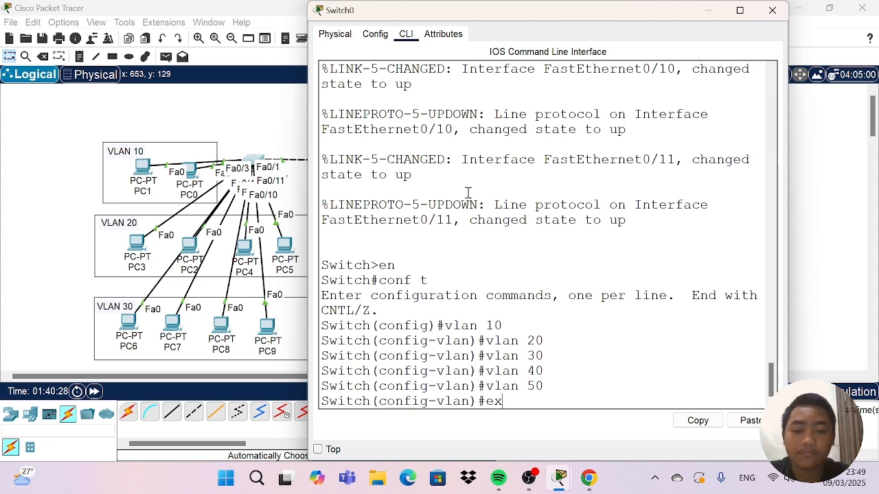
key(Return)
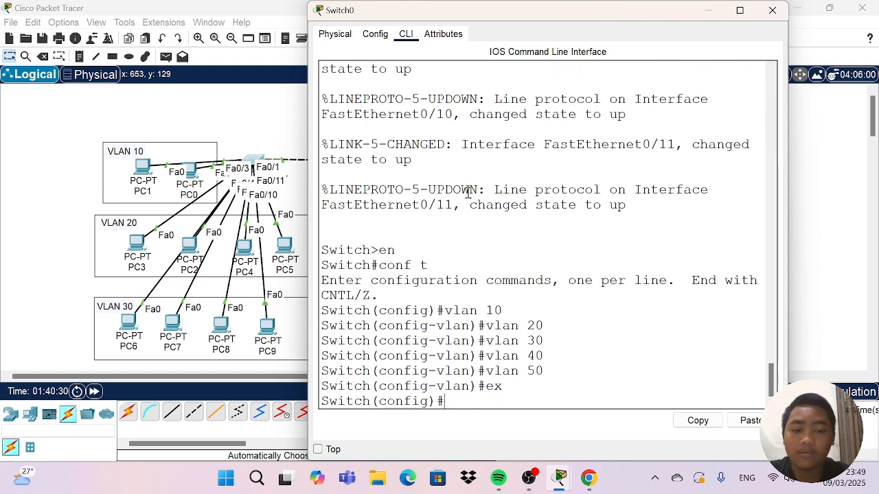
Display Switch0's brief VLAN list to check the created VLANs, and close the switch window.
text(do sh)
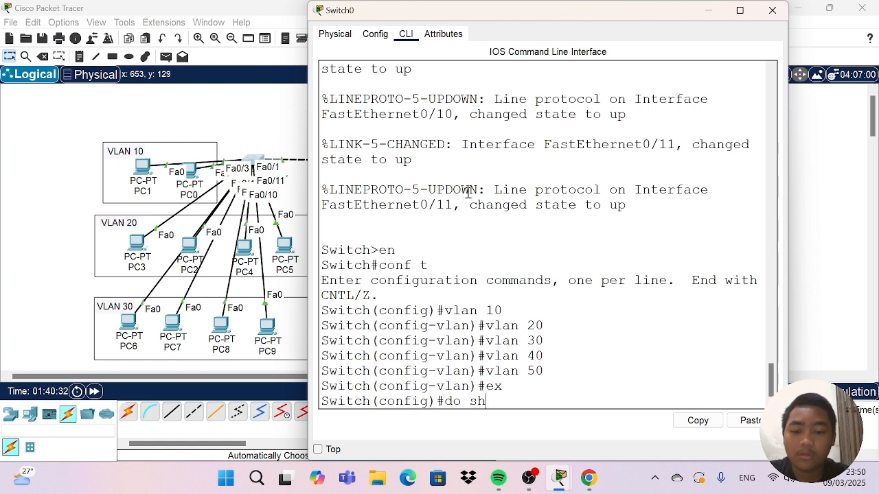
text( vlan)
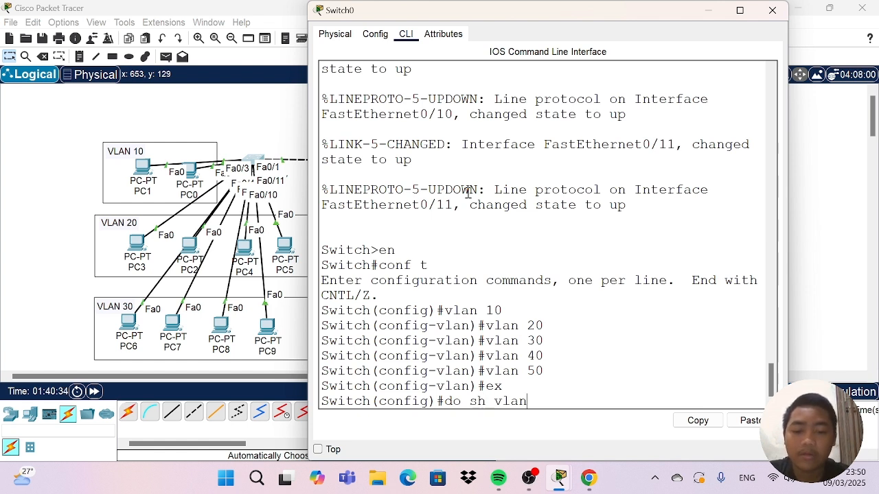
text( bri)
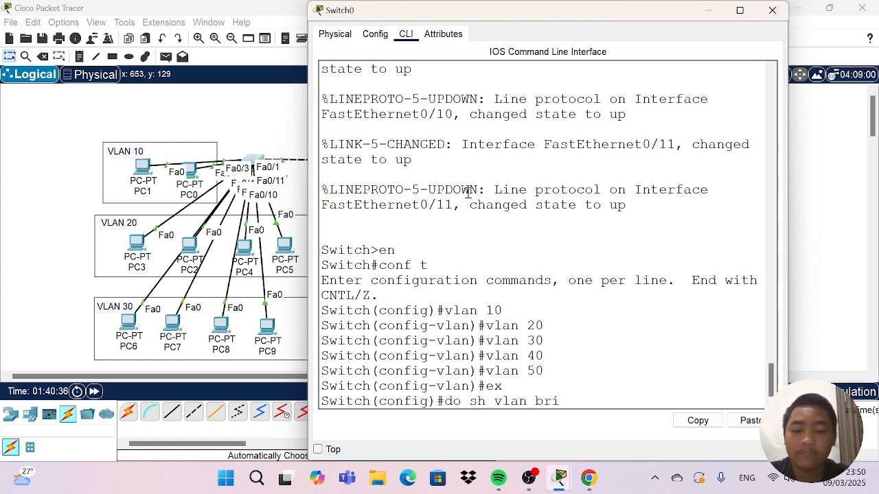
text(ef)
key(Return)
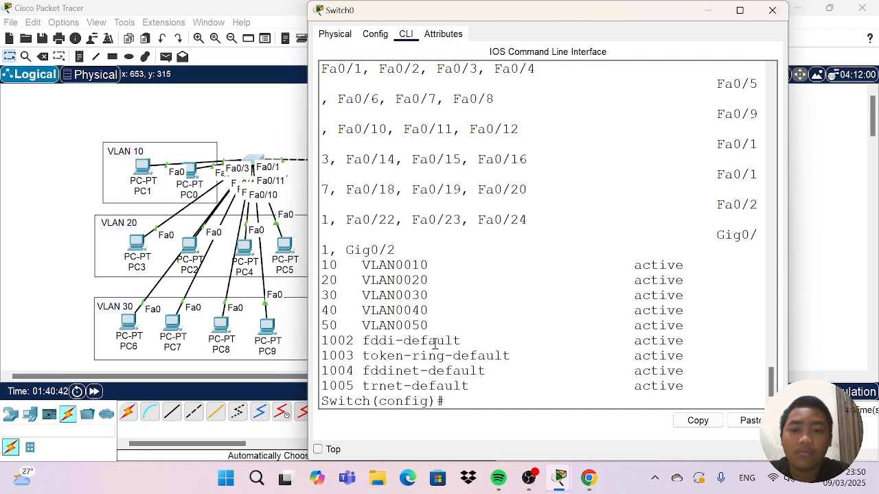
click(771, 11)
Open the command line of Switch1, the middle switch below Router1, and enter global configuration mode.
click(426, 163)
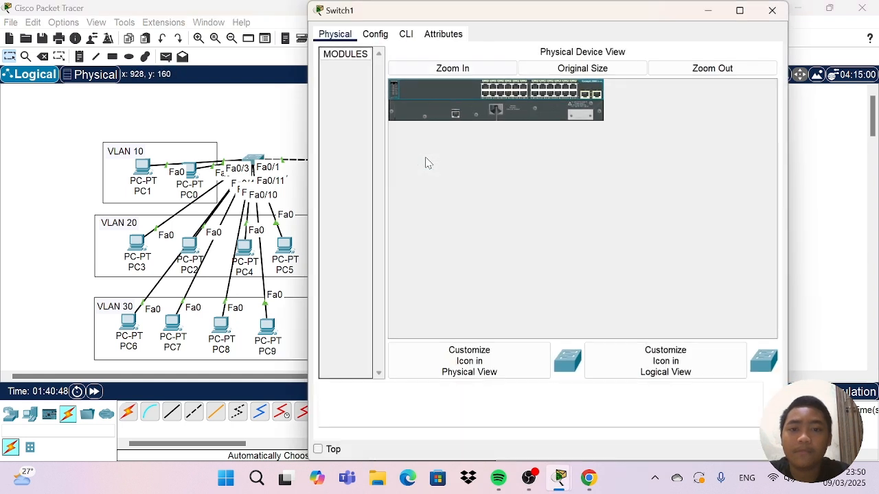
click(405, 34)
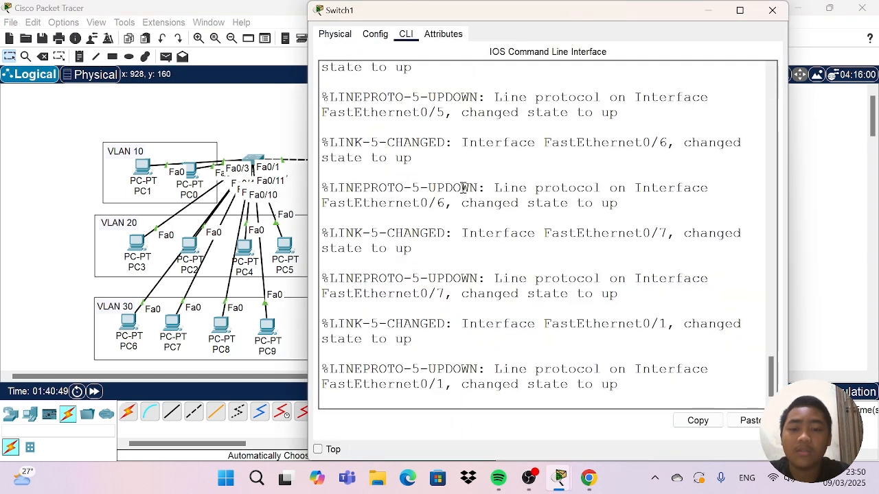
key(Return)
text(en)
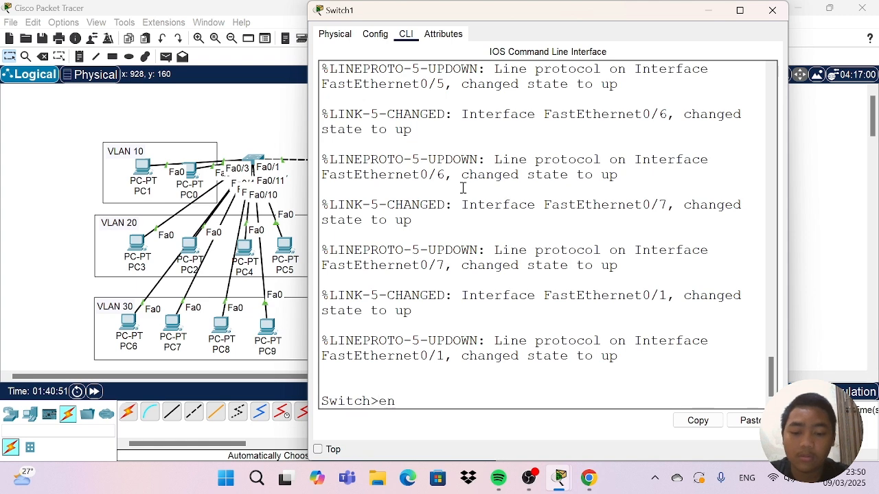
key(Return)
text(conf t)
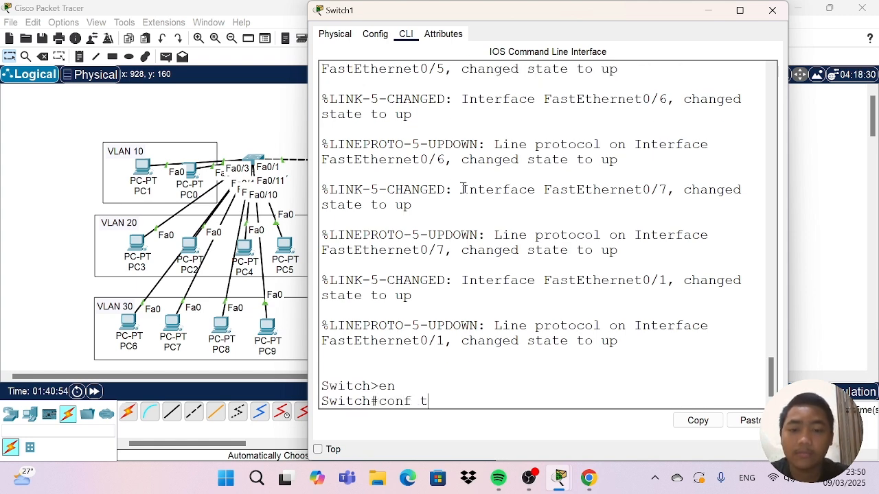
key(Return)
Create VLAN 10 on Switch1.
text(v)
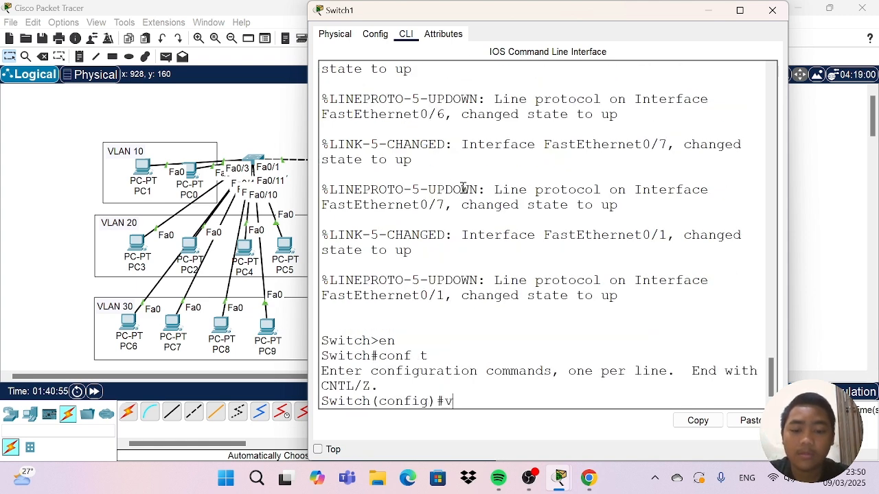
text(lan 10)
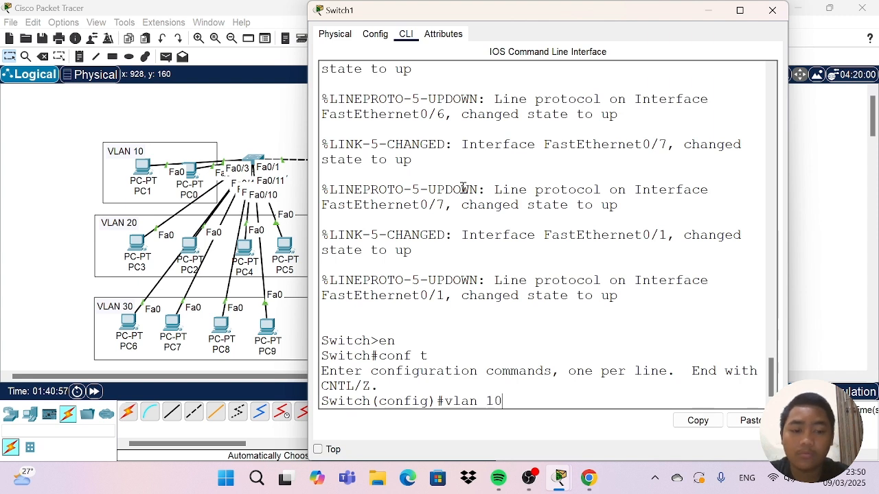
key(Return)
Create VLAN 20 on Switch1.
text(valn)
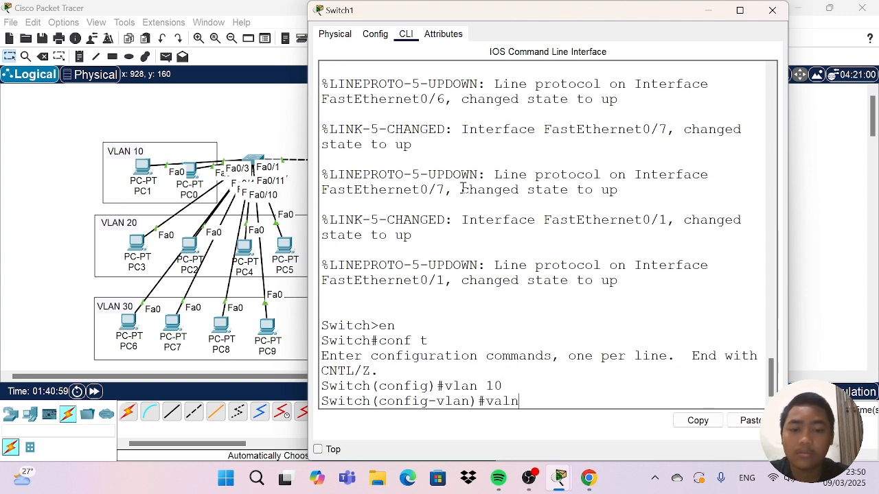
text(\)
key(BackSpace)
key(BackSpace)
key(BackSpace)
key(BackSpace)
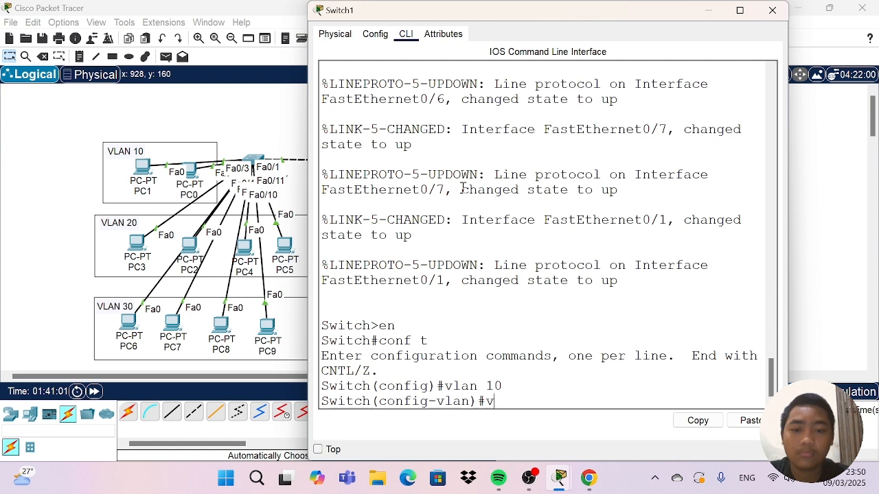
text(lan 20)
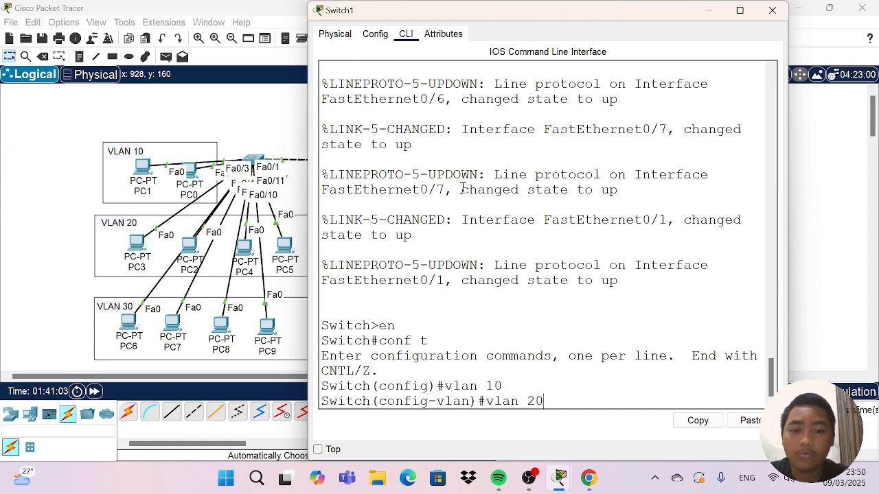
key(Return)
Create VLANs 30, 40 and 50 on Switch1.
text(vlan)#vlan)
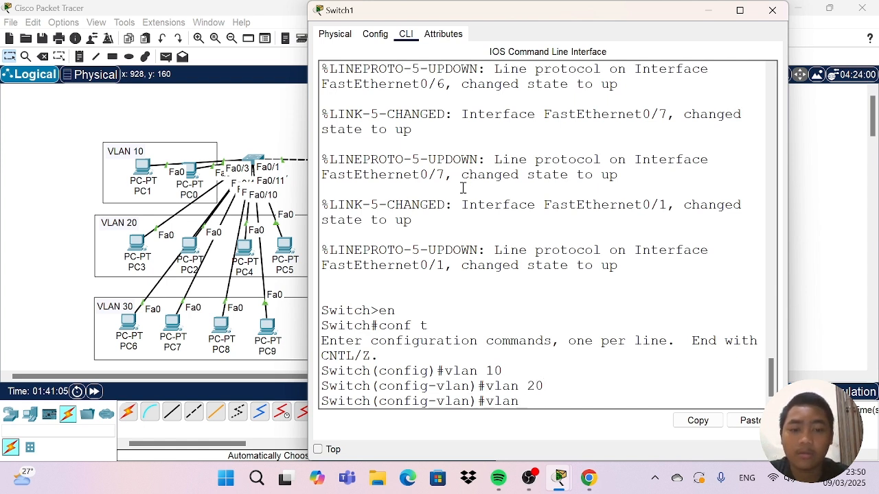
text( 30)
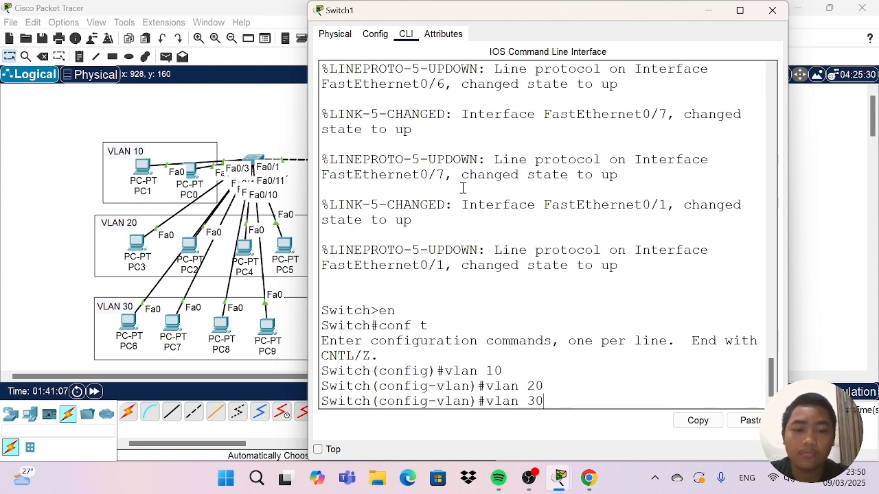
key(Return)
text(vlan)#vla)
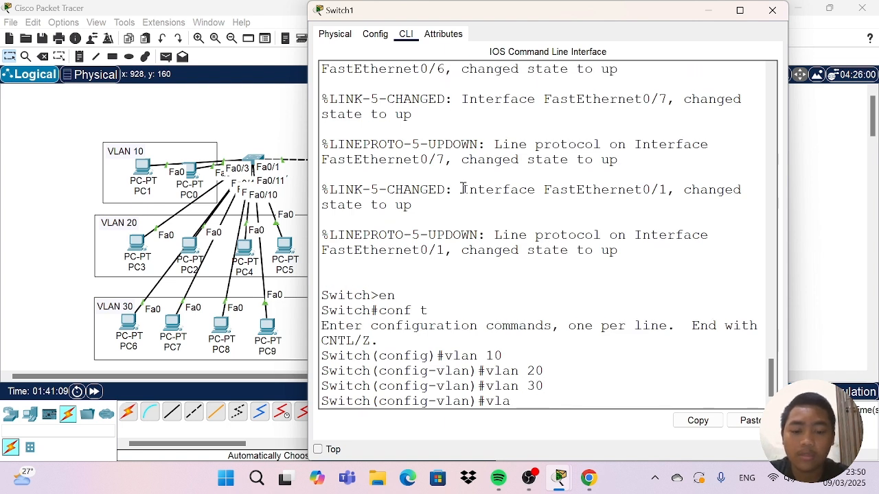
text(n 40)
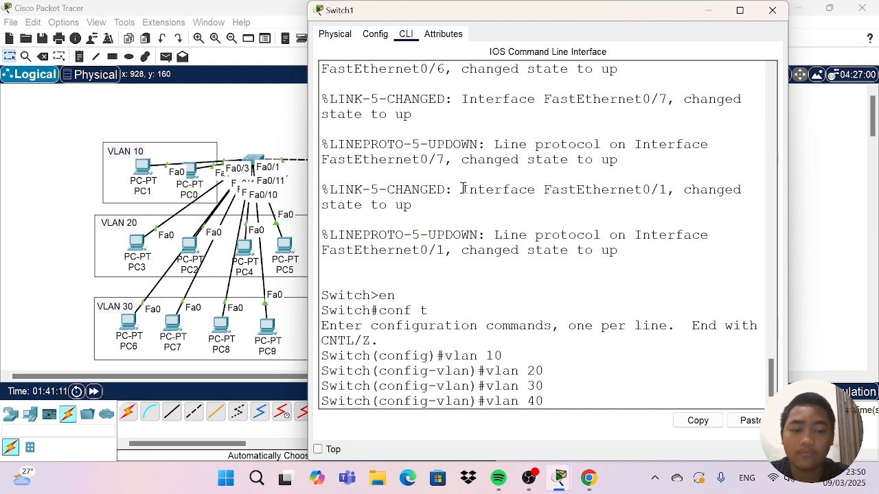
key(Return)
text(vlan)#vlan)
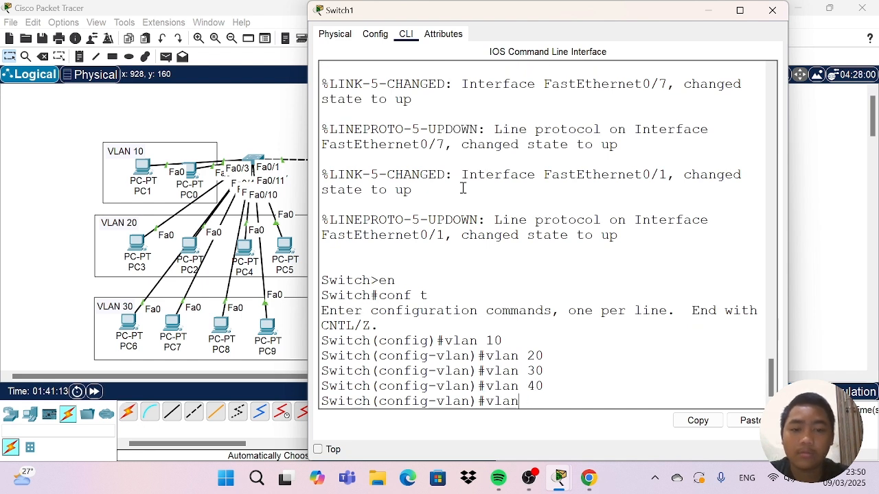
text( 50)
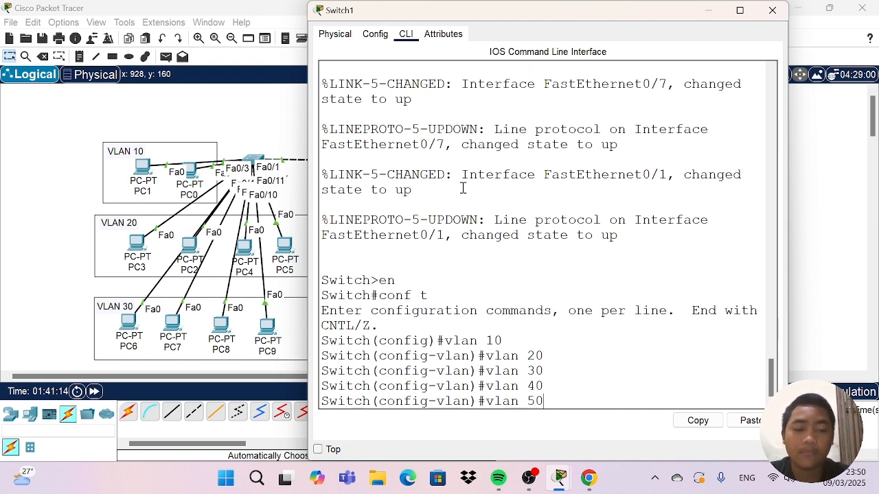
key(Return)
Display Switch1's brief VLAN list to check the created VLANs, and close the switch window.
text(do sh)
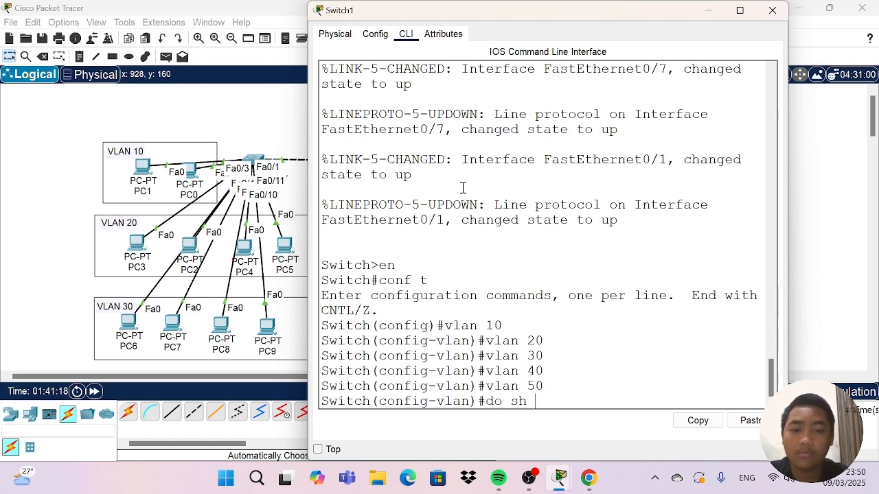
text( vlan b)
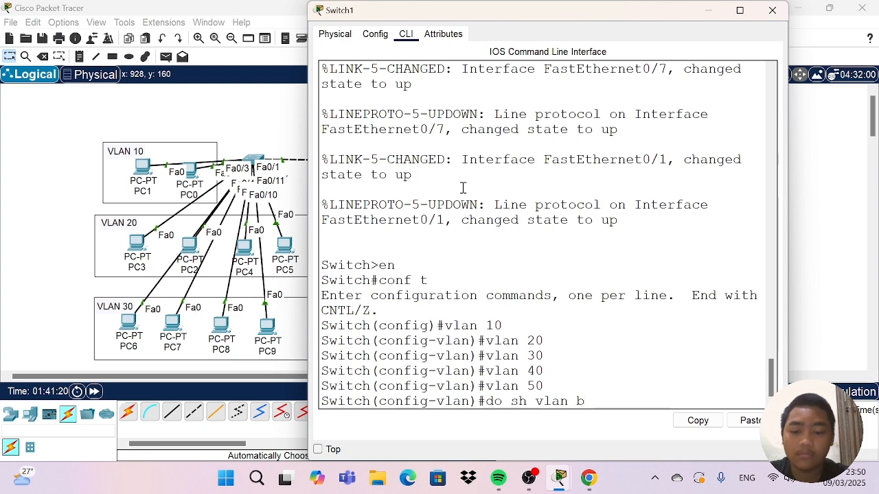
text(rief)
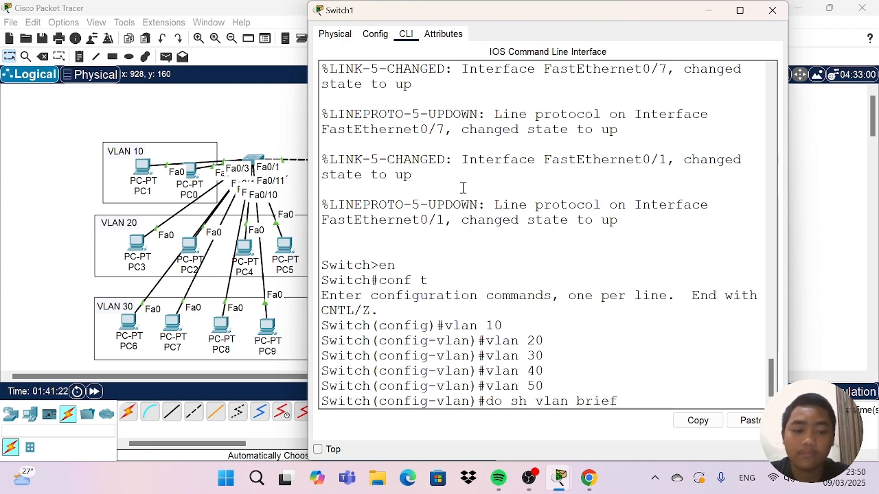
key(Return)
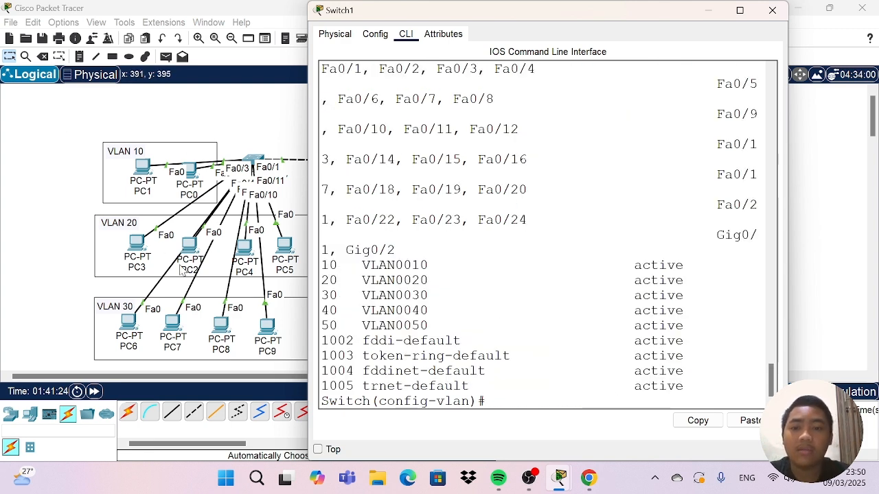
click(773, 11)
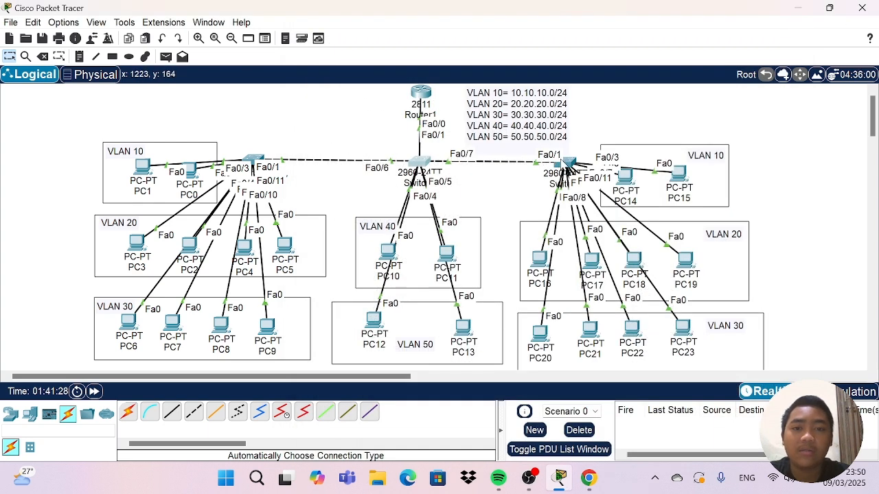
Open the command line of Switch2, the switch serving PC14 to PC23, and enter global configuration mode.
click(567, 165)
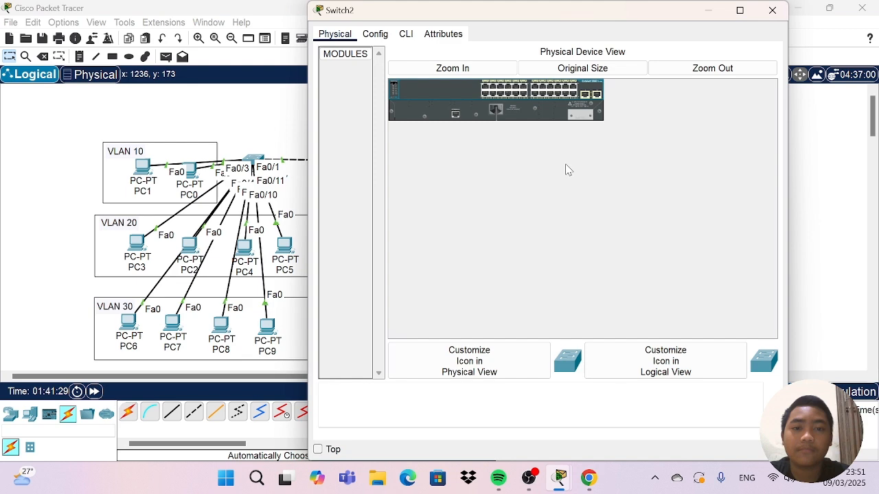
click(415, 38)
key(Return)
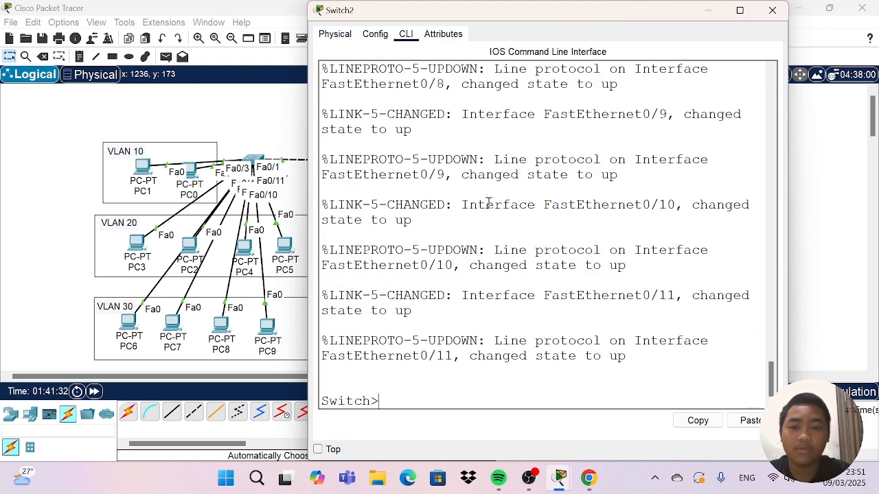
text(en)
key(Return)
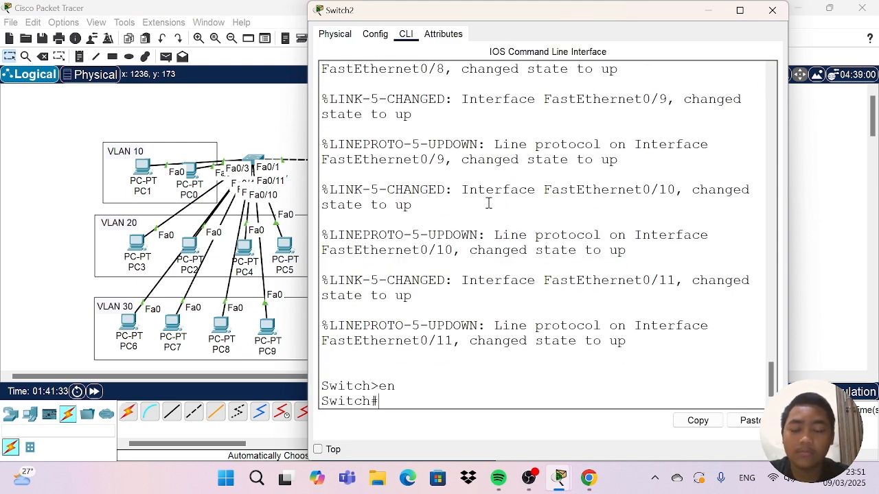
text(conf t)
key(Return)
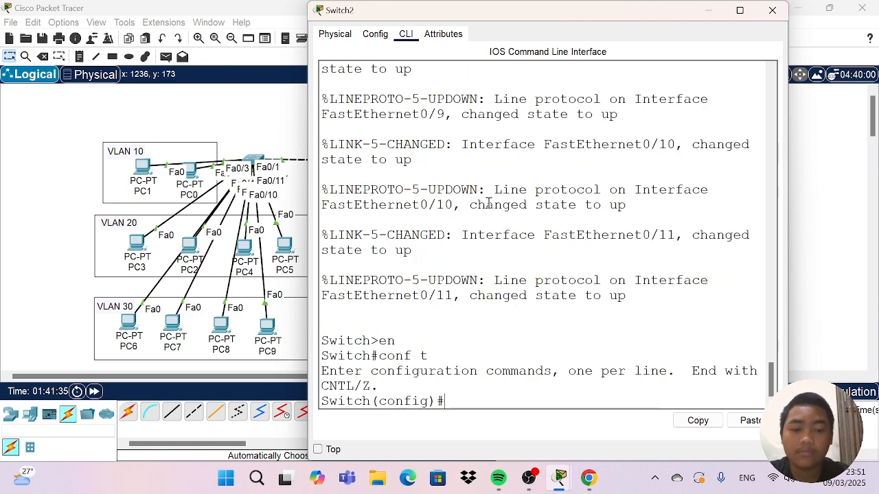
Create VLAN 10 on Switch2.
text(vlan )
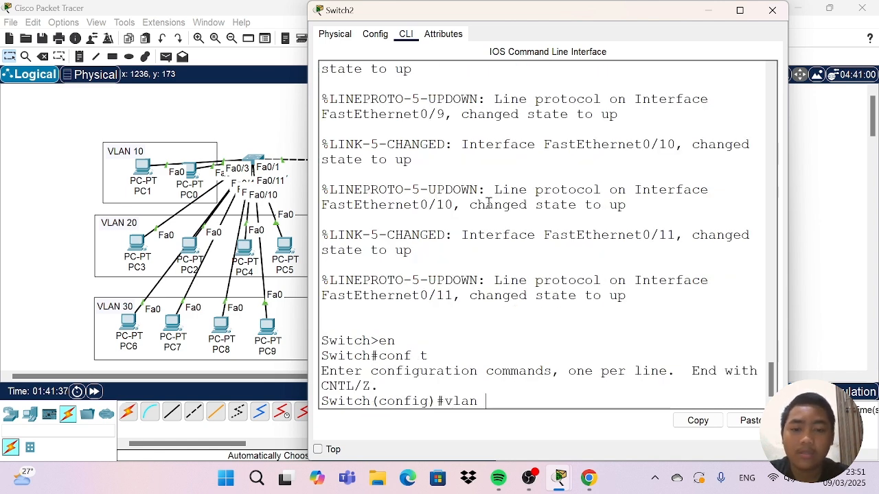
text(10)
key(Return)
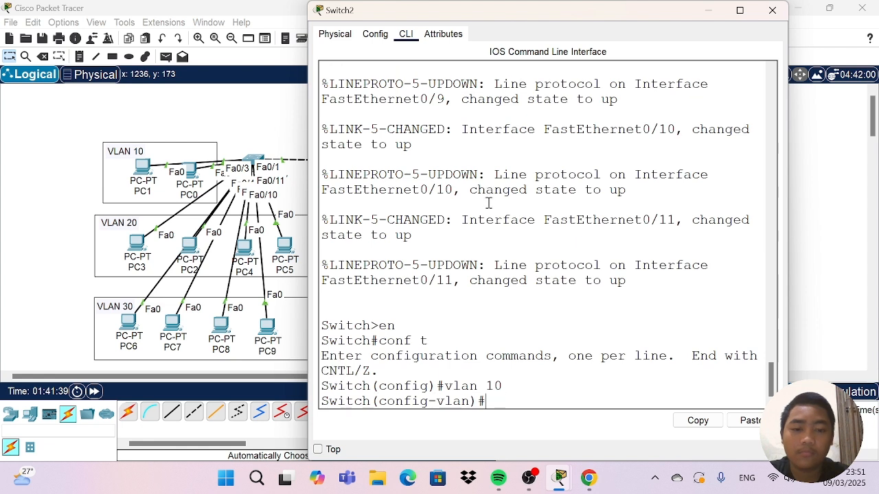
Create VLAN 20 on Switch2.
text(valn)
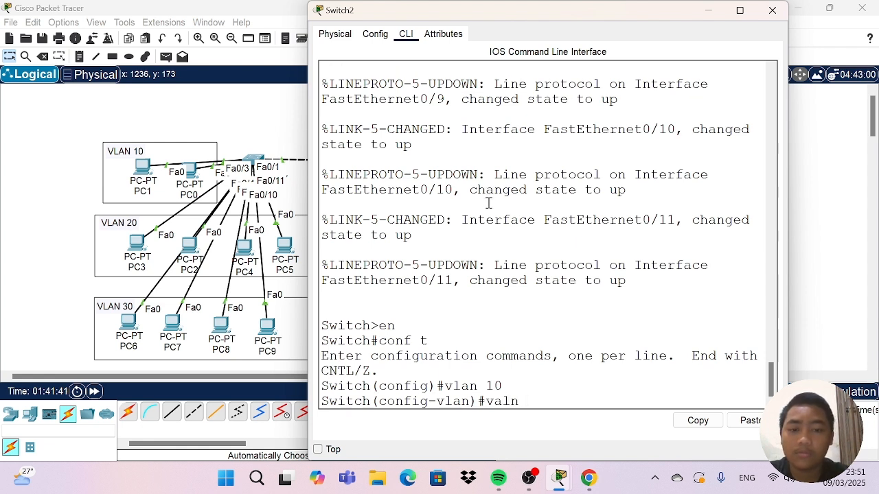
key(BackSpace)
key(BackSpace)
key(BackSpace)
key(BackSpace)
text(lam)
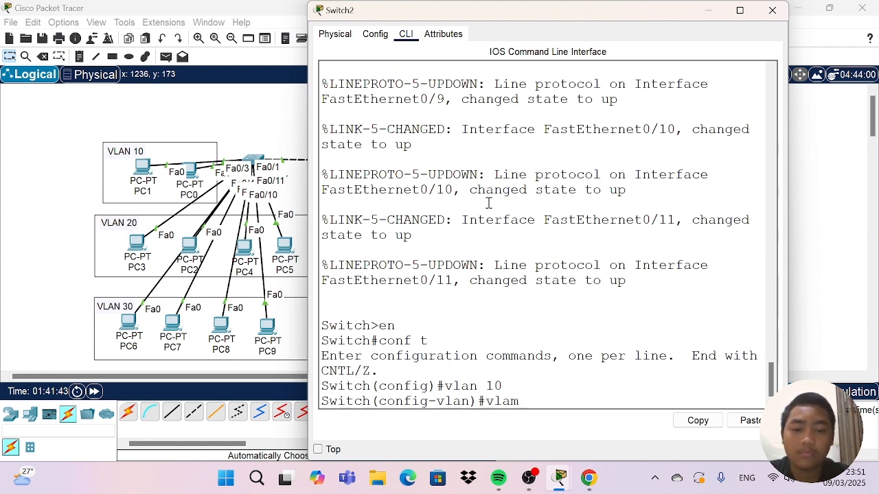
key(BackSpace)
text(m)
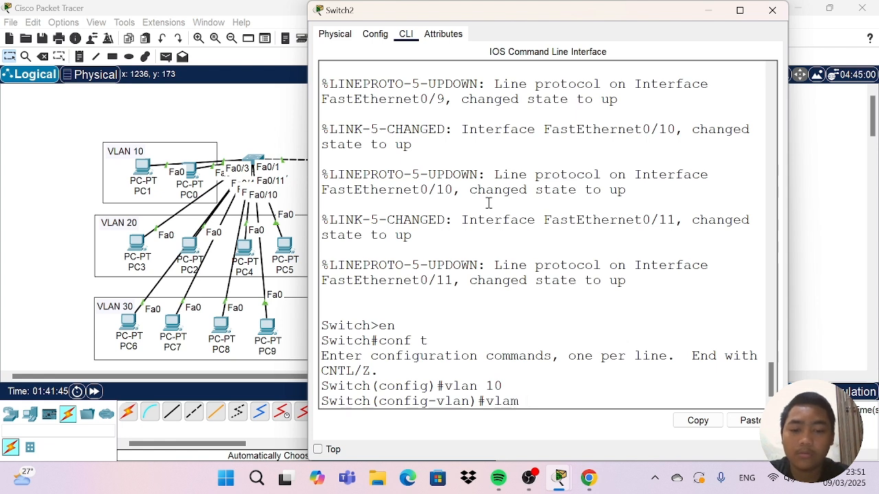
key(BackSpace)
text(n 20)
key(Return)
Create VLANs 30, 40 and 50 on Switch2.
text(an )
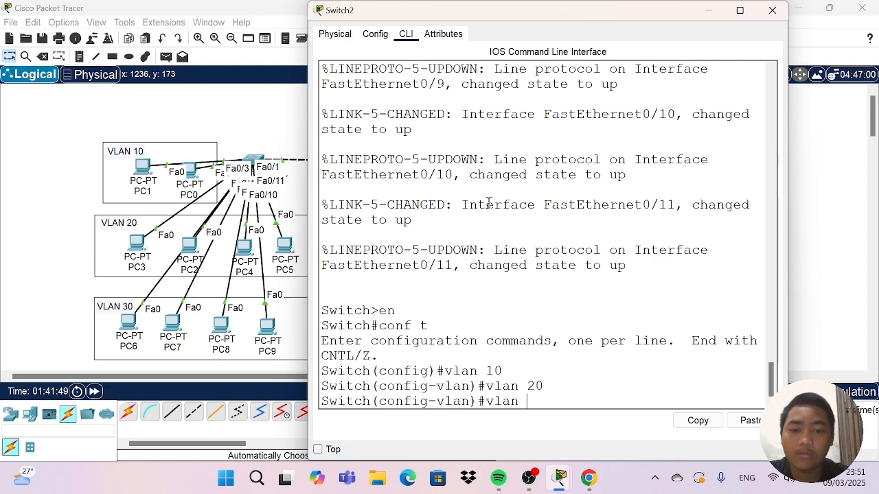
text(39)
key(BackSpace)
text(0)
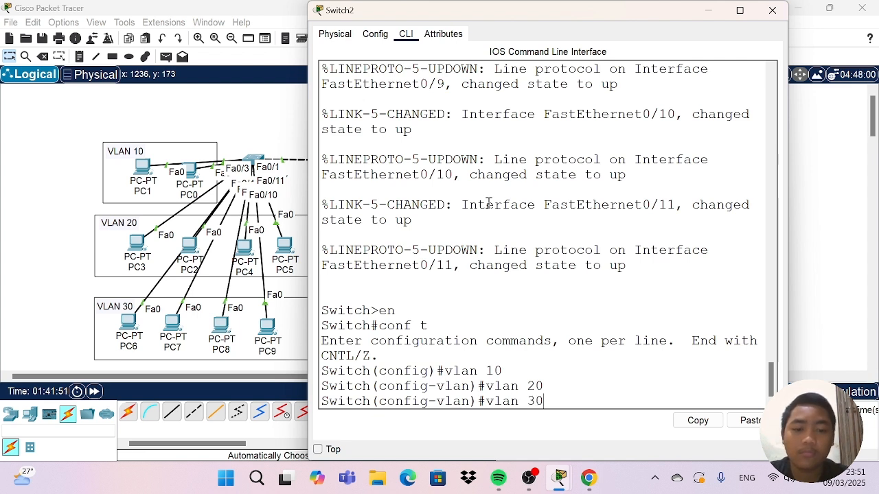
key(Return)
text(vlan)#vl)
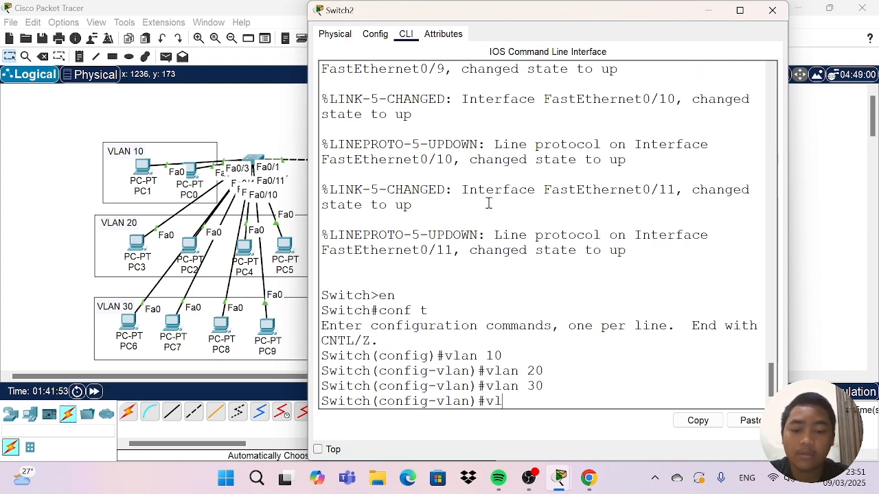
text(an 40)
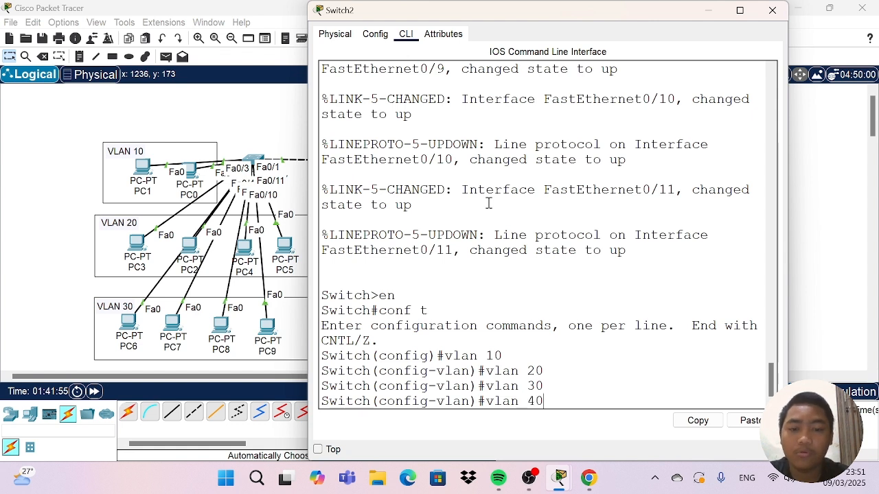
key(Return)
text(vlan )
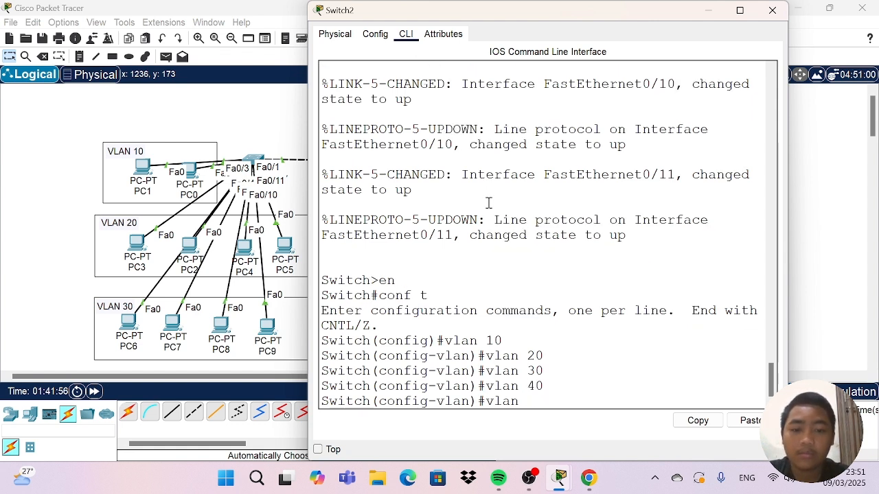
text(50)
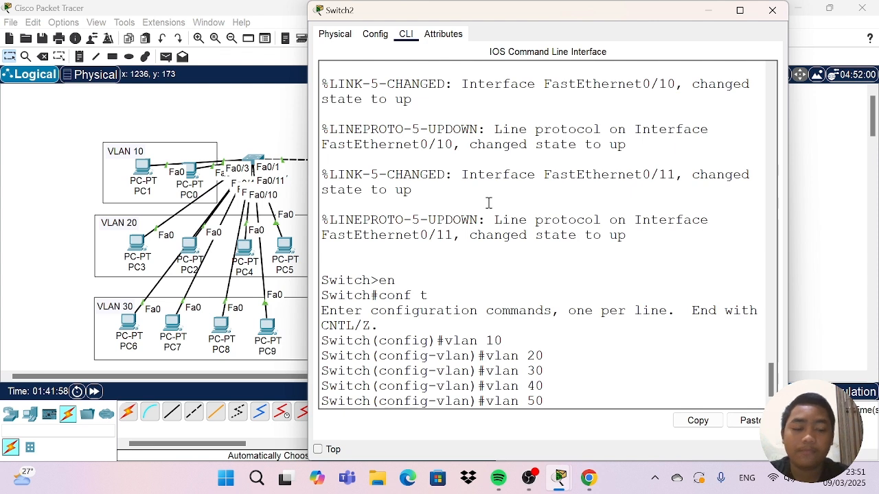
key(Return)
Display Switch2's brief VLAN list to check the created VLANs, and close the switch window.
text(do sh)
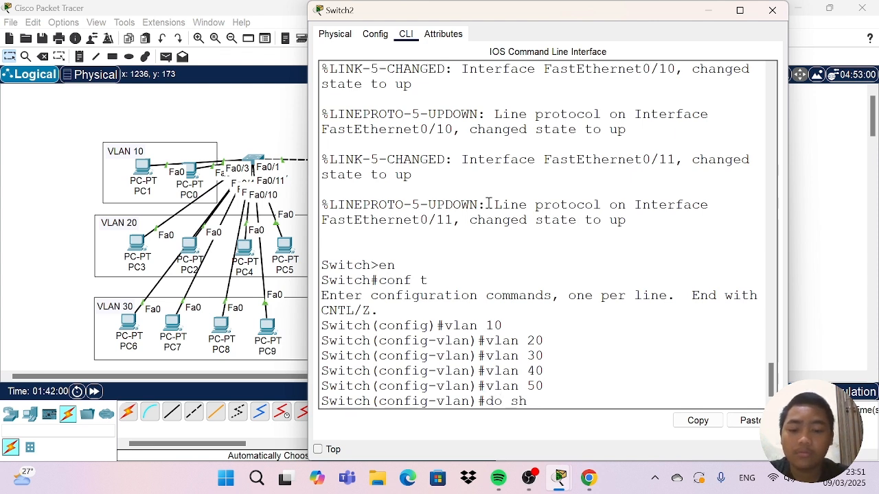
text( vlan)
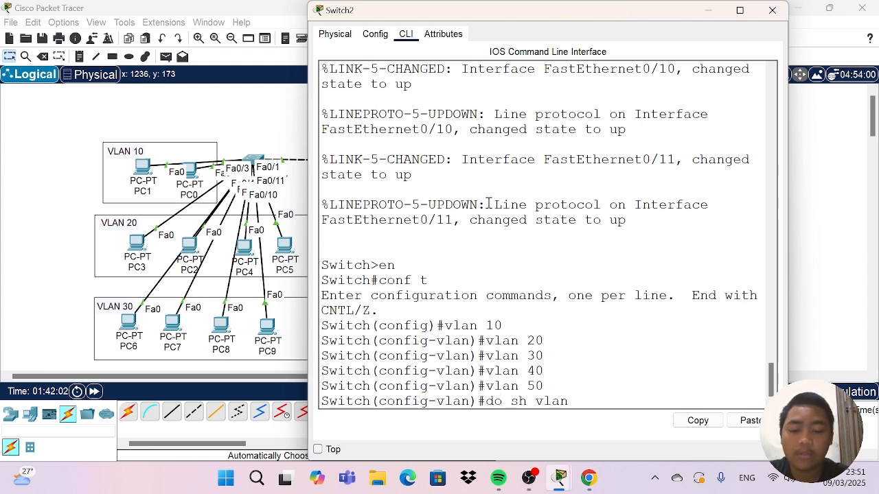
text( bri)
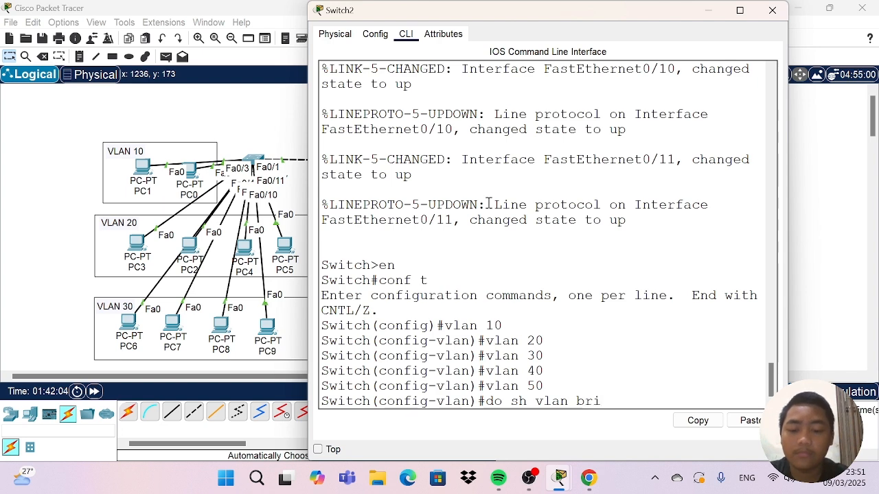
text(ef)
key(Return)
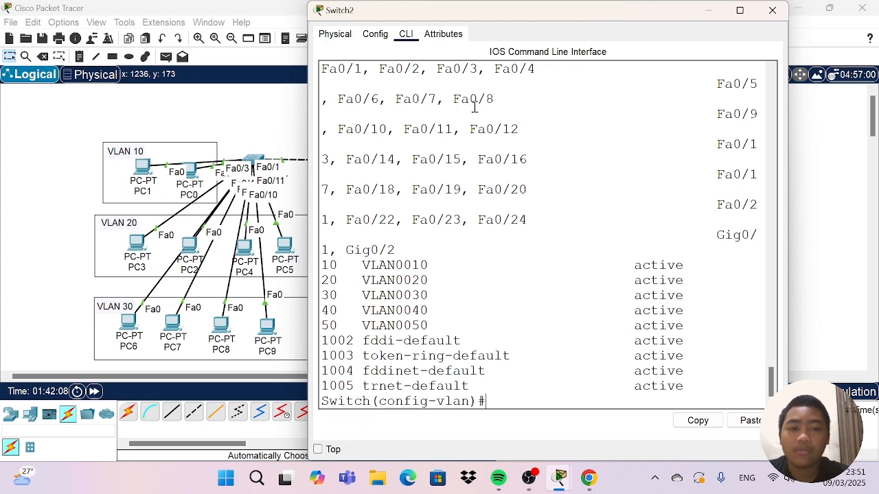
click(773, 10)
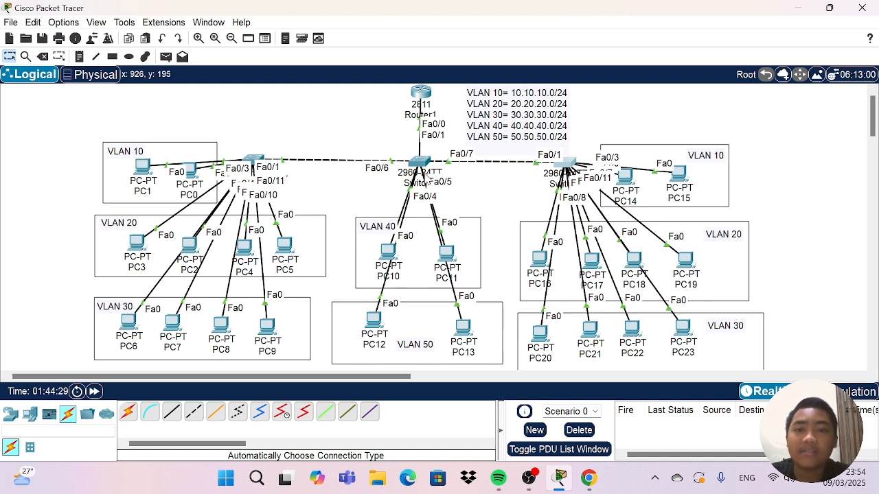
Shift PC10 and PC11 slightly within the VLAN 40 area to check which Switch1 ports their links use.
click(568, 163)
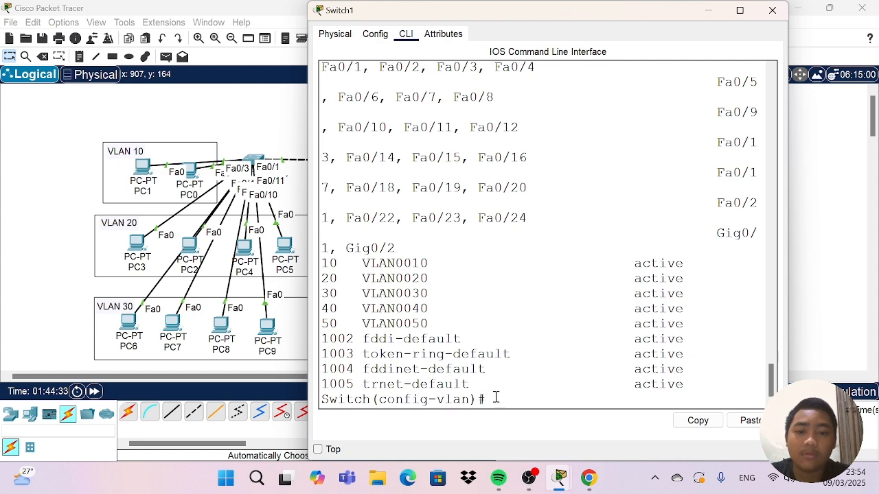
click(772, 10)
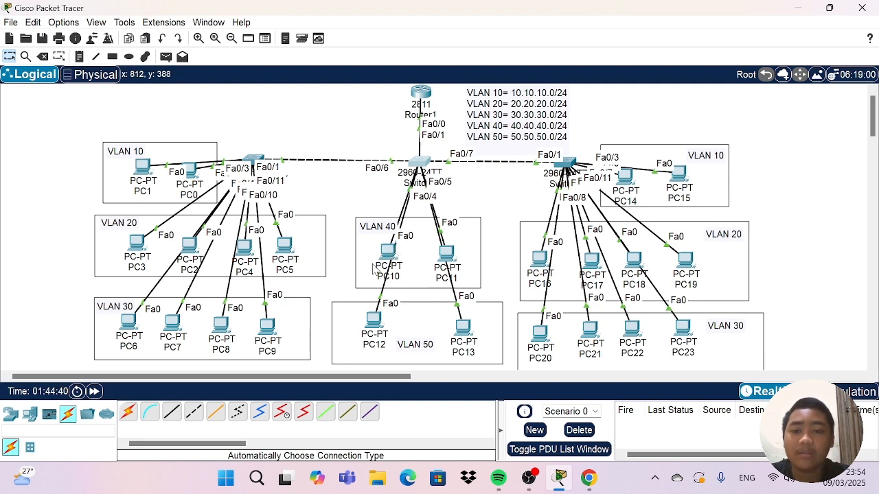
mouse_move(392, 255)
mouse_down()
mouse_move(356, 219)
mouse_move(310, 132)
mouse_move(386, 263)
mouse_up()
mouse_move(455, 259)
mouse_down()
mouse_move(459, 221)
mouse_move(509, 169)
mouse_move(456, 250)
mouse_up()
Leave VLAN configuration on Switch1 and write the interface range command for ports fa0/2-3.
click(420, 162)
click(443, 314)
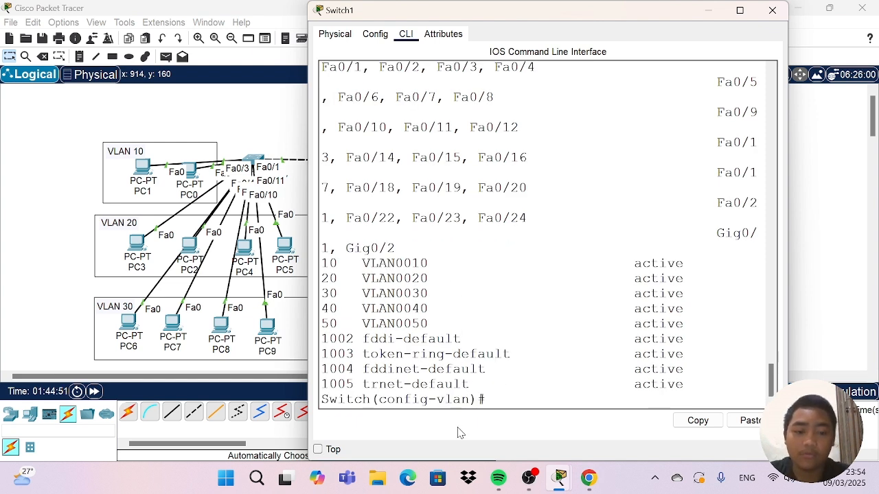
text(ex)
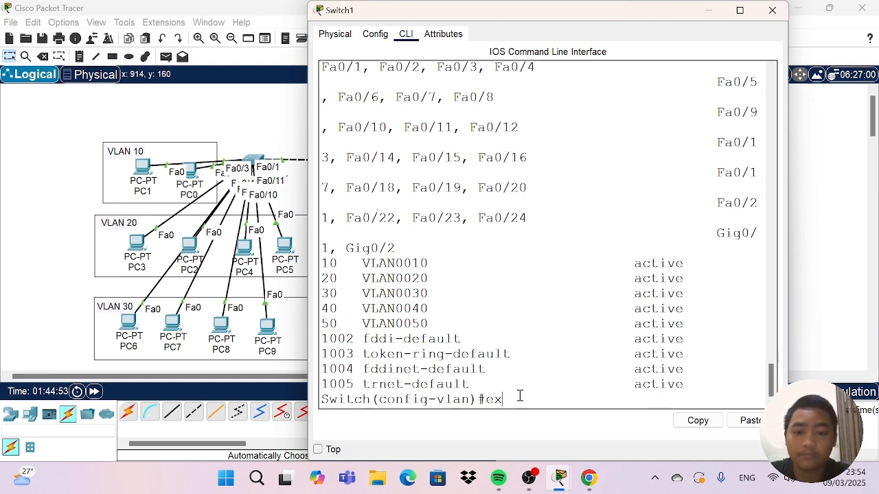
key(Return)
text(in)
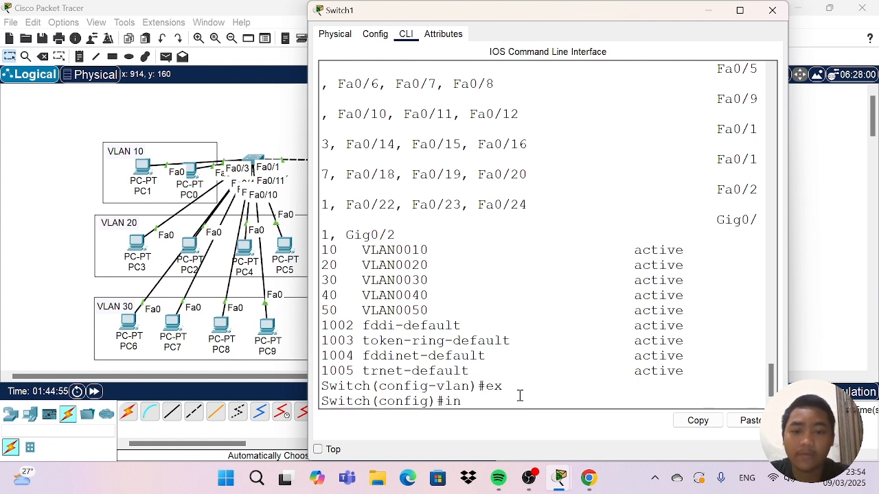
text(t)
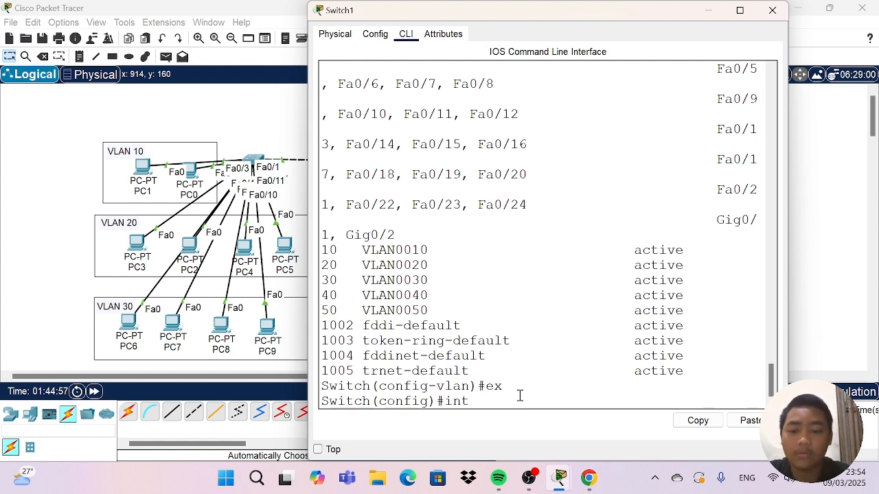
text( range)
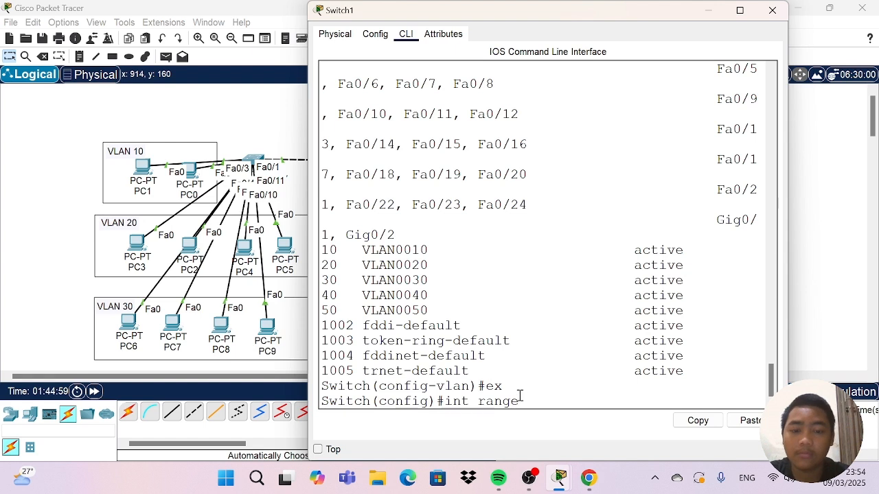
text( fa0)
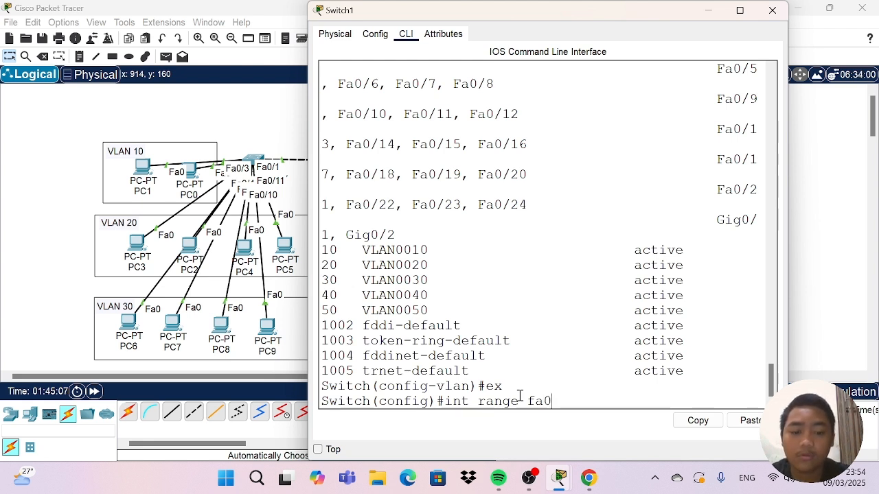
text(/3)
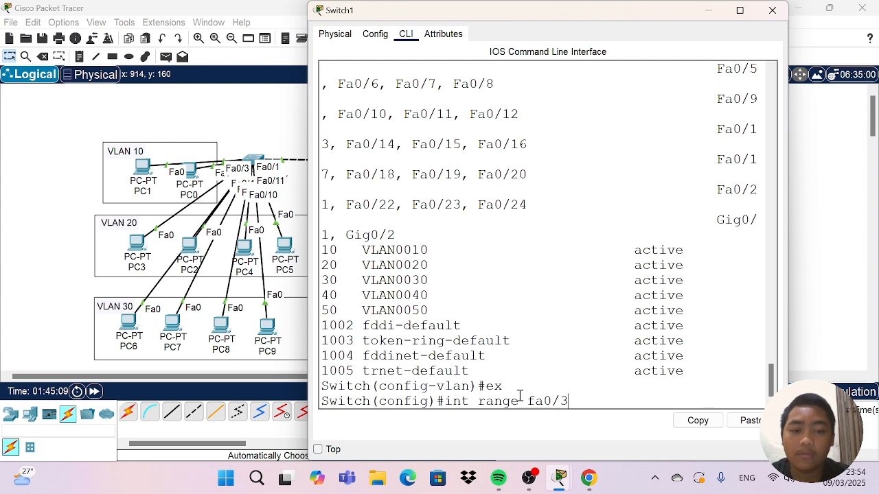
key(BackSpace)
text(2)
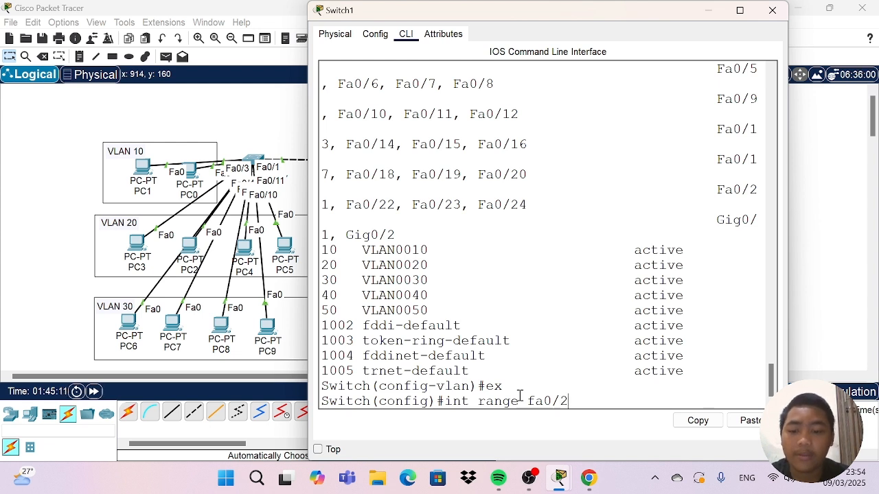
text(-)
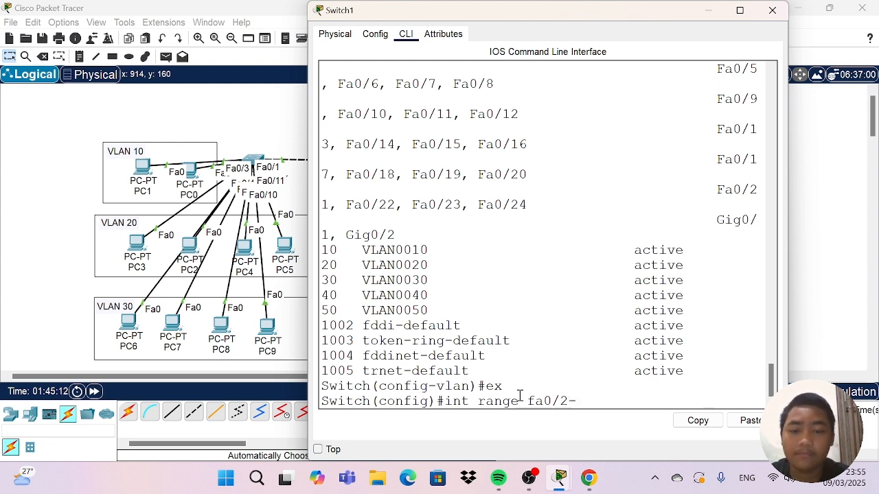
text(3)
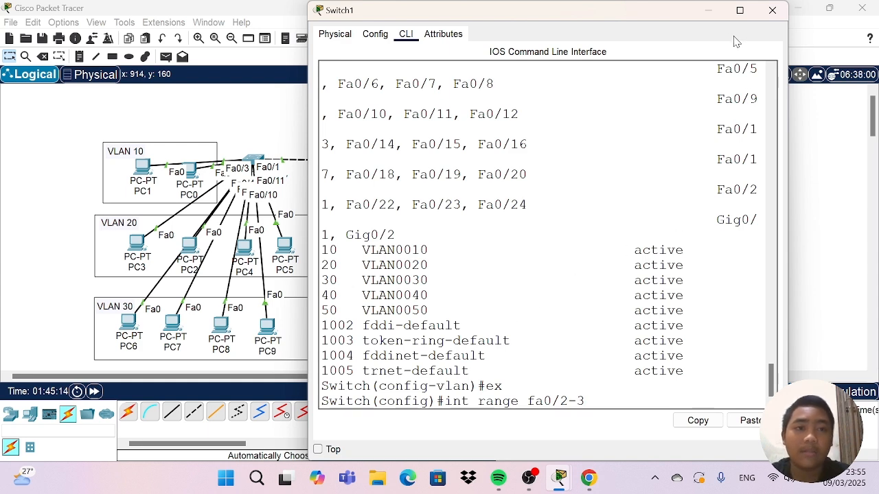
Shift PC10 and PC11 apart to recheck their links, and run the fa0/2-3 range command on Switch1.
click(711, 11)
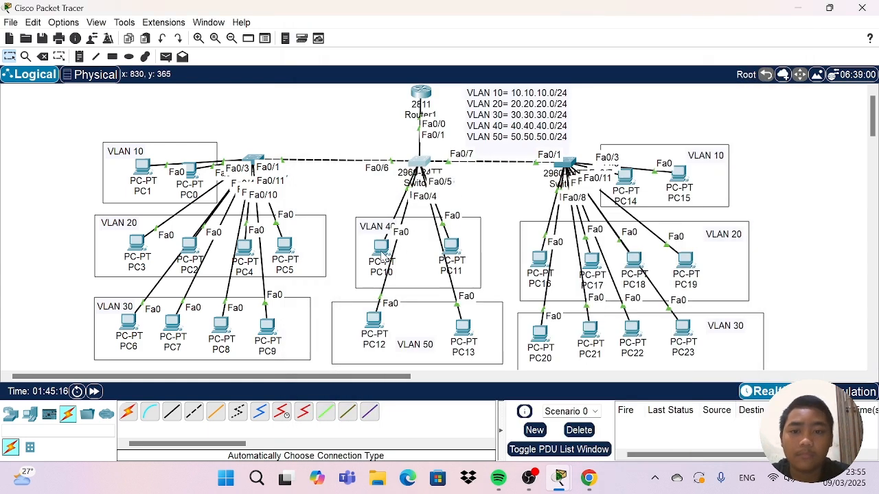
mouse_move(383, 257)
mouse_down()
mouse_move(337, 115)
mouse_move(356, 229)
mouse_move(373, 263)
mouse_up()
mouse_move(450, 255)
mouse_down()
mouse_move(495, 180)
mouse_move(483, 237)
mouse_move(462, 265)
mouse_move(459, 257)
mouse_up()
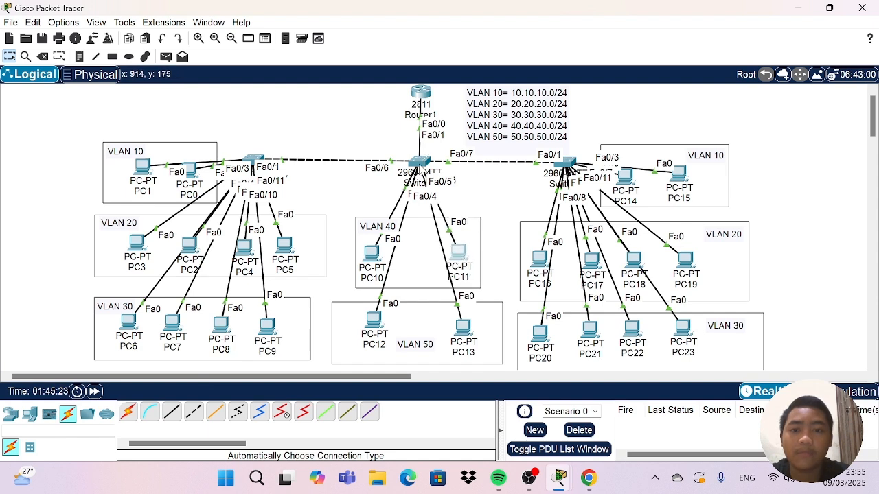
click(420, 162)
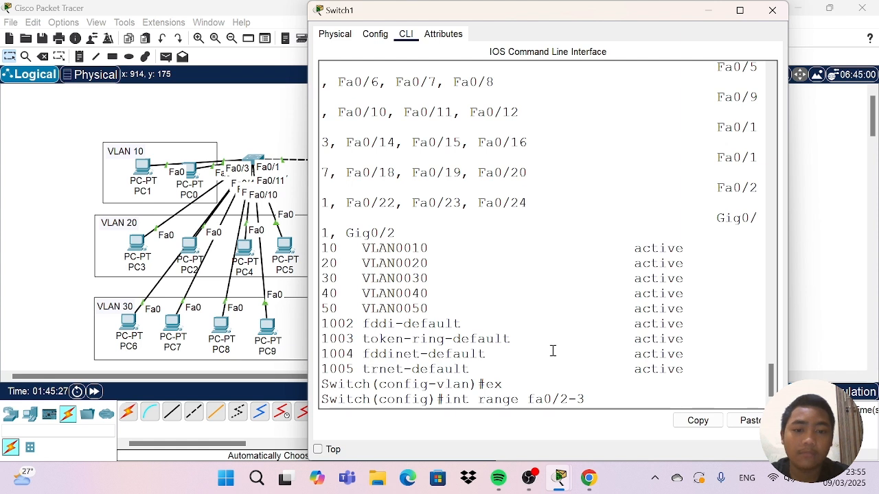
key(Return)
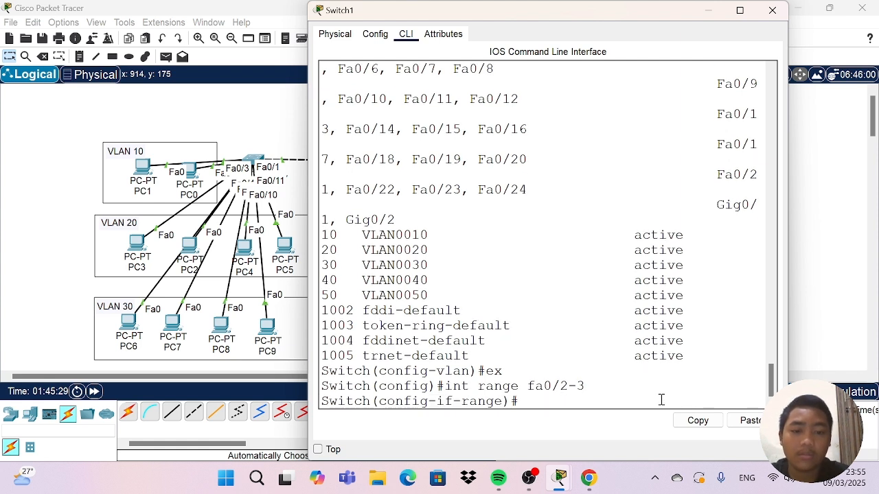
Set the fa0/2-3 interface range on Switch1 to switchport access mode.
text(switc)
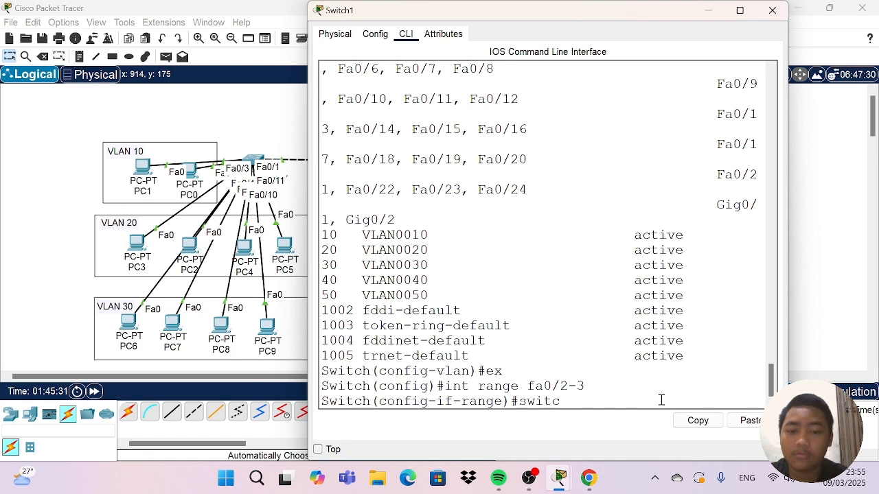
key(Tab)
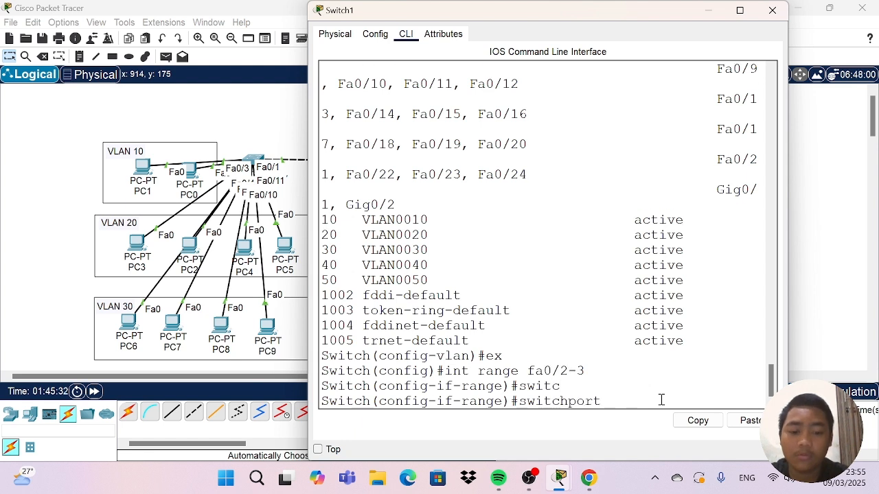
text(mode acc)
key(Tab)
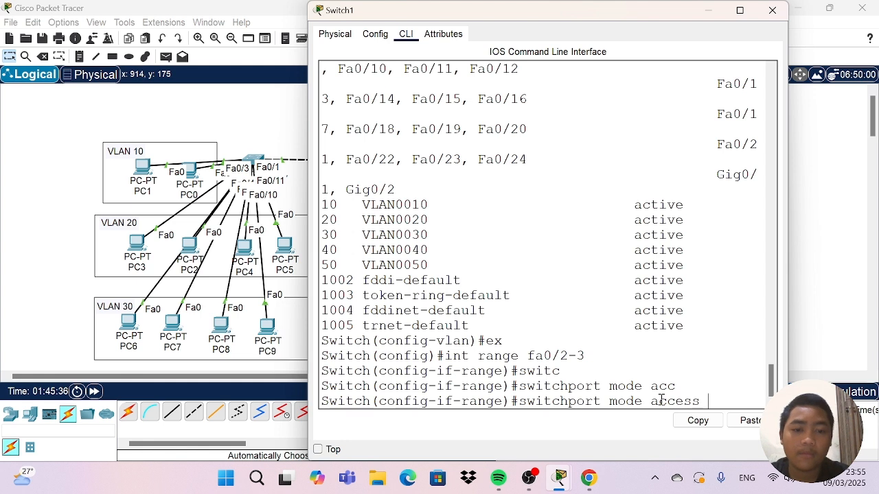
key(Return)
Assign Switch1's fa0/2-3 interface range to access VLAN 40.
text(swit)
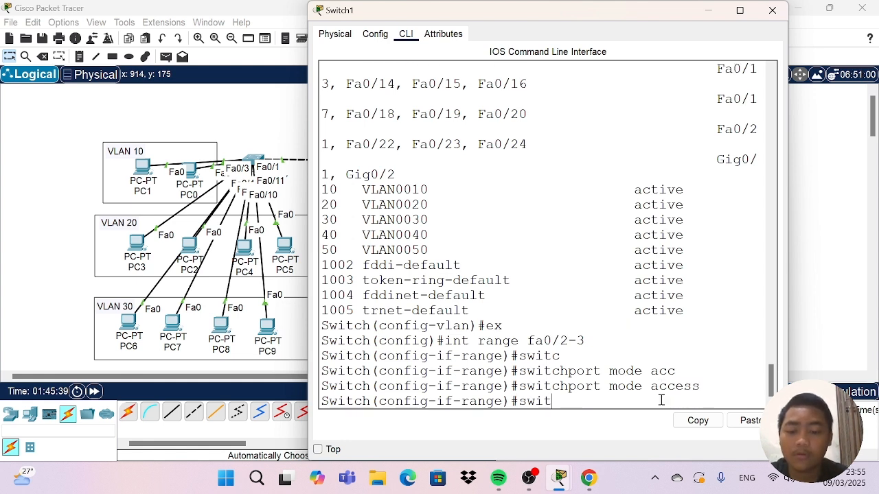
key(Tab)
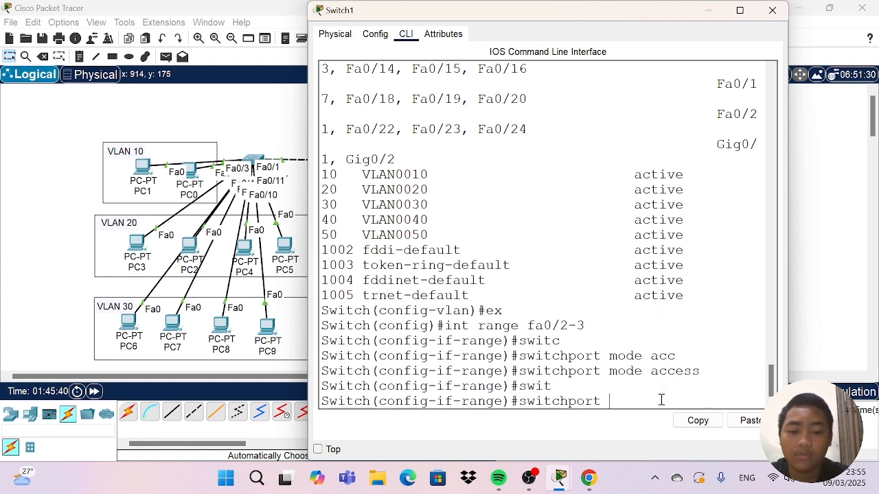
text(ac)
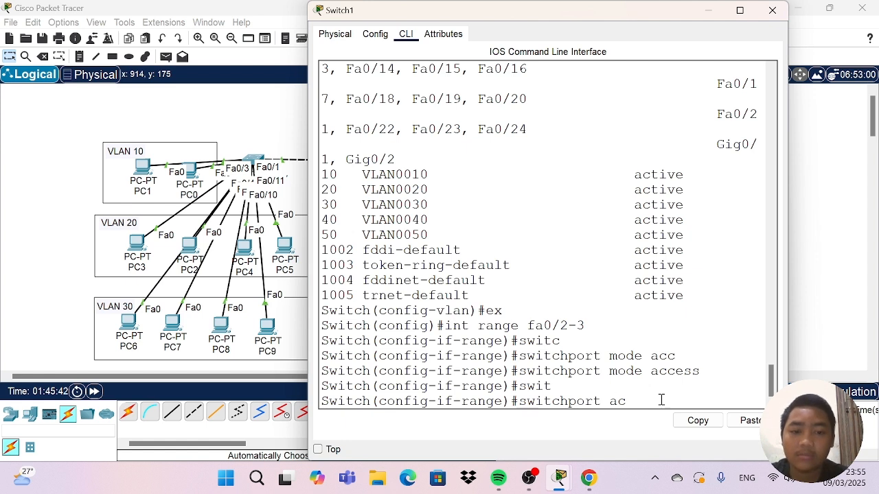
key(Tab)
text(vla)
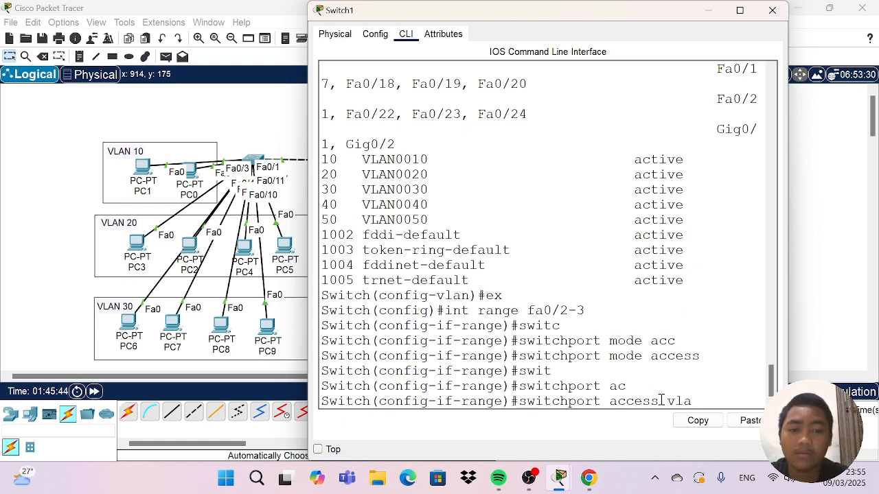
text(n 40)
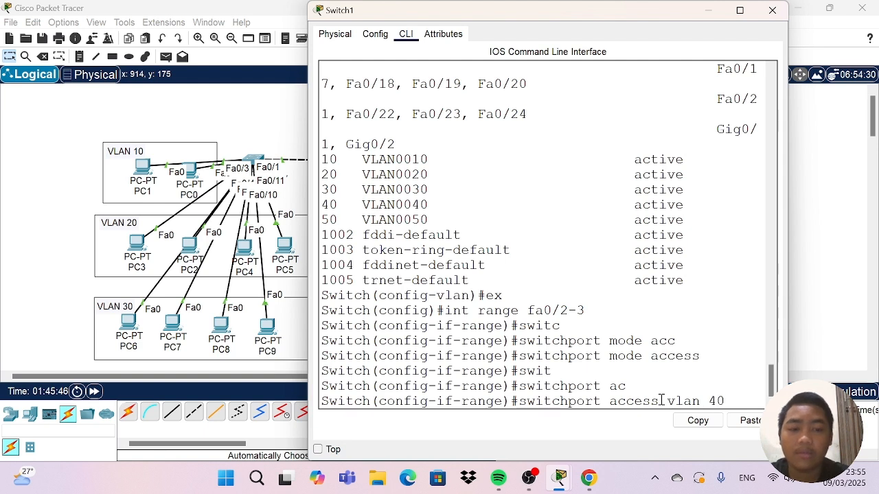
key(Return)
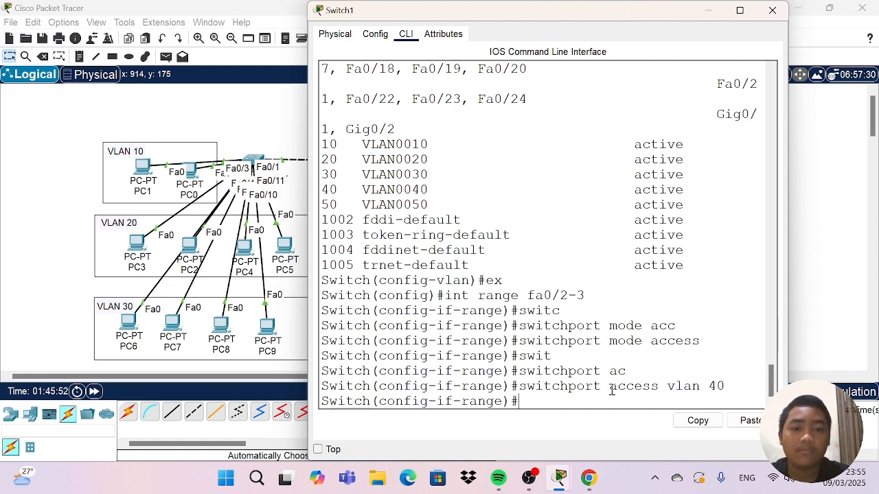
Close Switch1's window and shift PC12 and PC13 within the VLAN 50 area to check their Switch1 port labels.
click(769, 11)
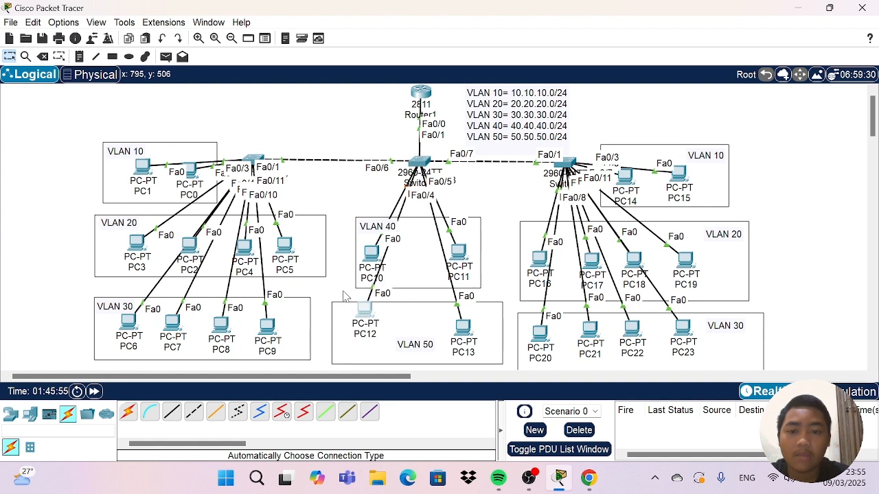
drag(364, 312, 360, 337)
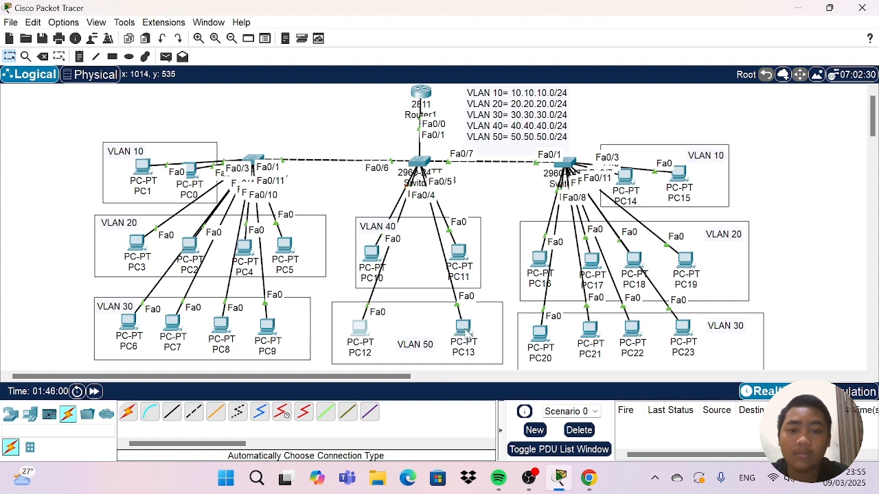
mouse_move(463, 334)
mouse_down()
mouse_move(550, 178)
mouse_move(512, 238)
mouse_move(477, 326)
mouse_move(460, 332)
mouse_move(467, 340)
mouse_up()
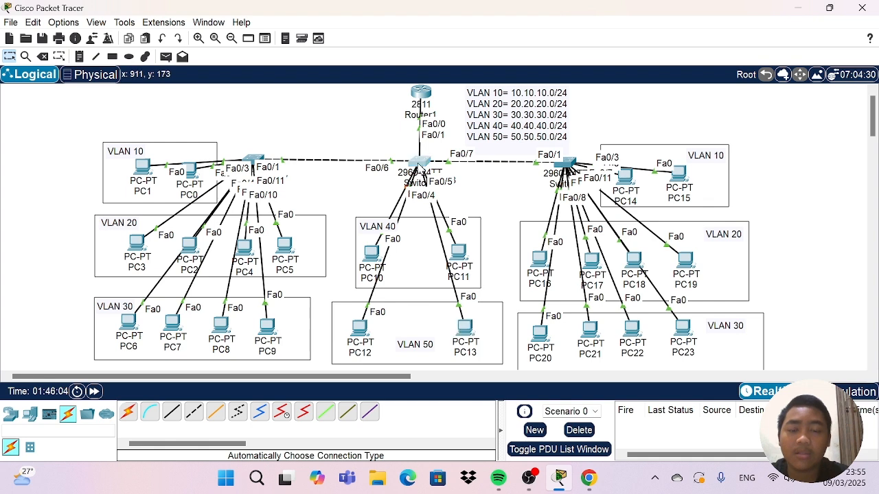
Reopen Switch1's command line and exit the fa0/2-3 interface range configuration.
click(420, 165)
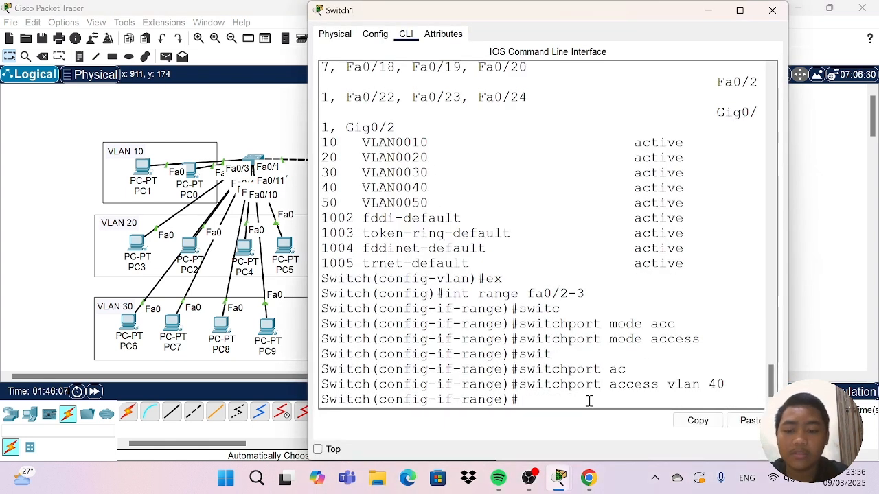
text(ex)
key(Return)
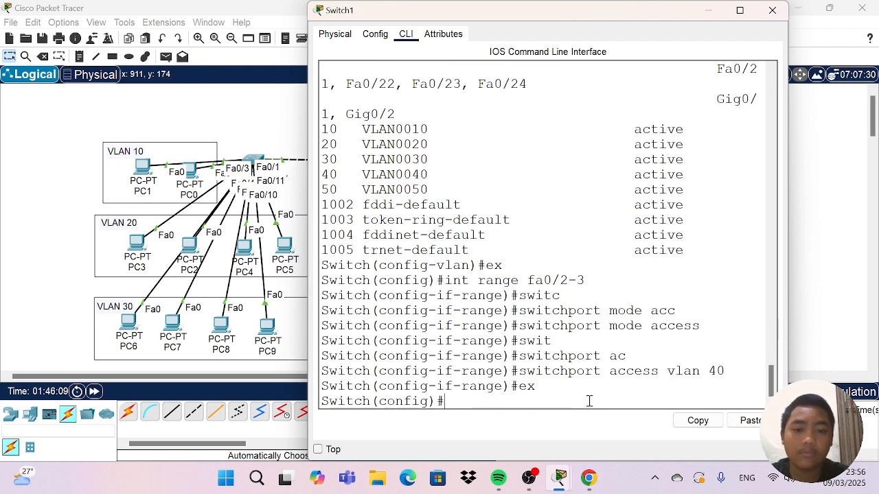
Try to select Switch1's ports with the command int fa0/4-5.
text(in)
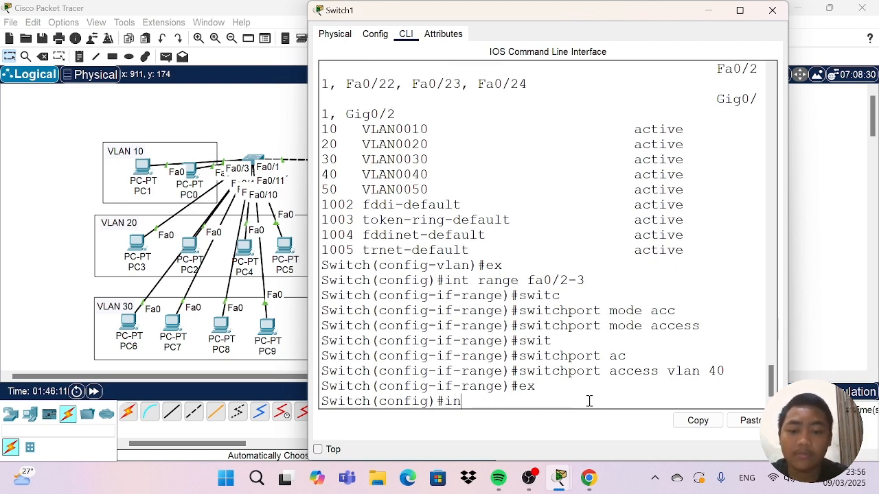
text(t fa0)
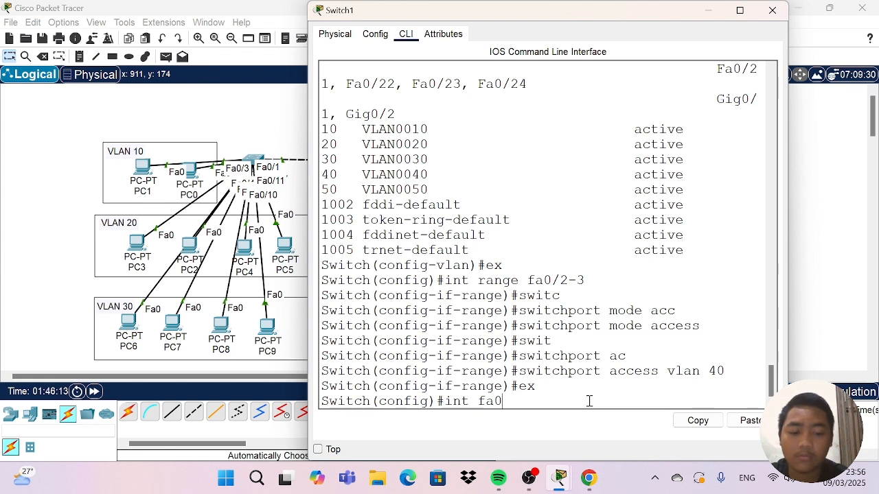
text(/)
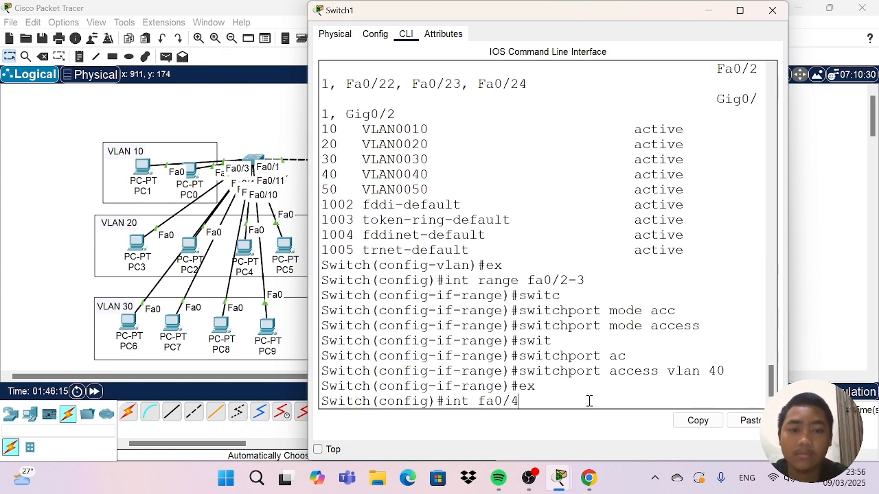
text(4-)
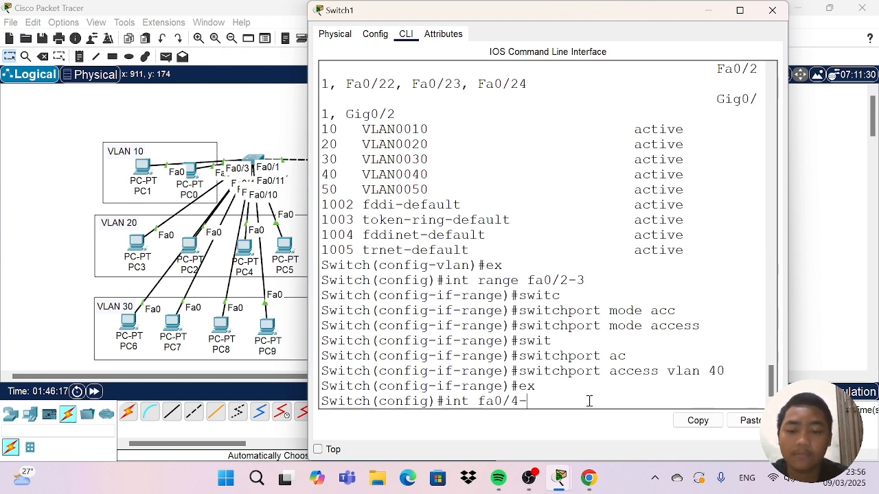
text(5)
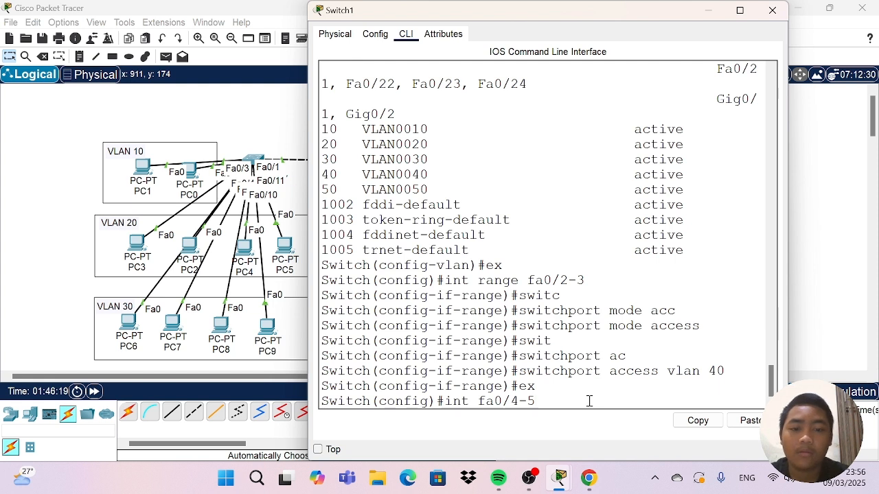
key(Return)
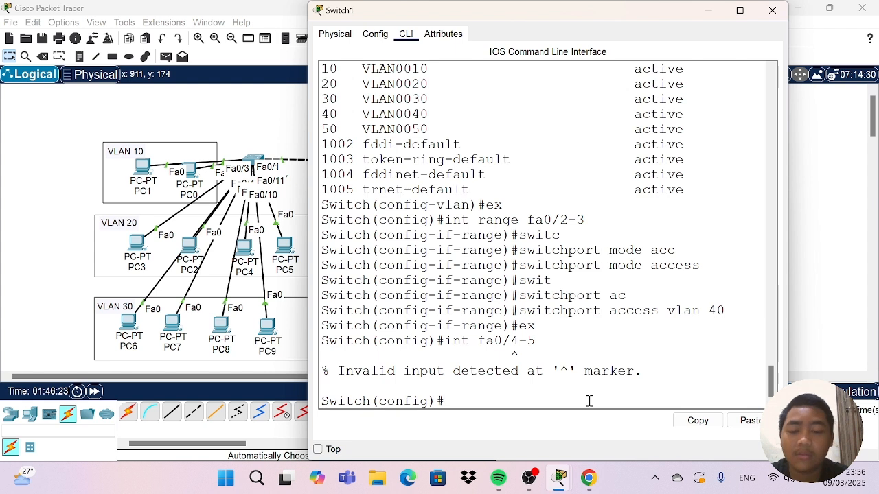
Enter interface range configuration for Switch1's ports with int range fa0/4-5.
text(int )
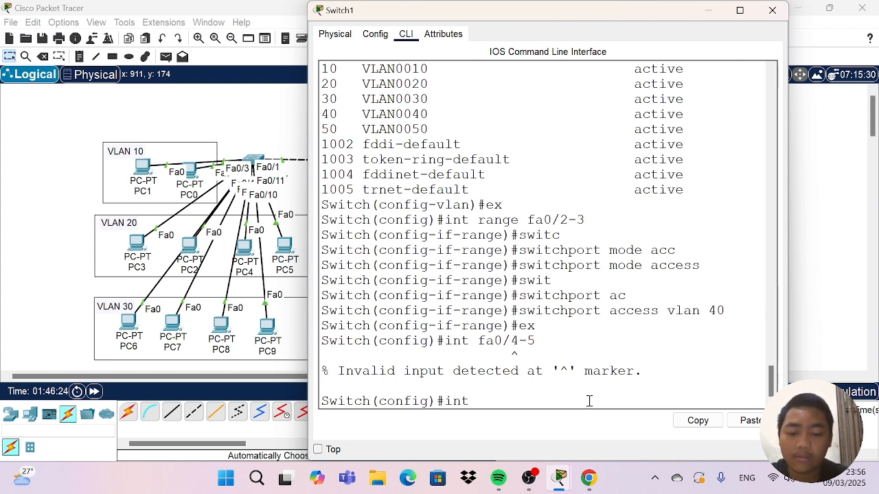
text(range)
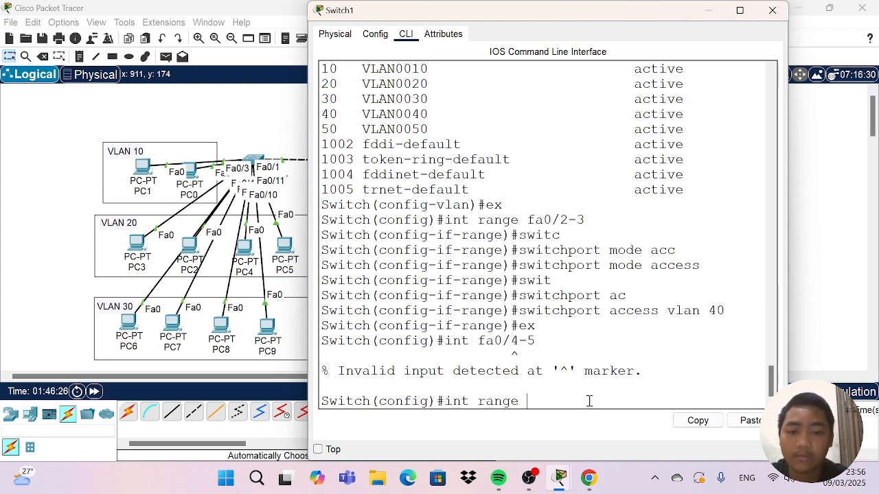
text( fa0)
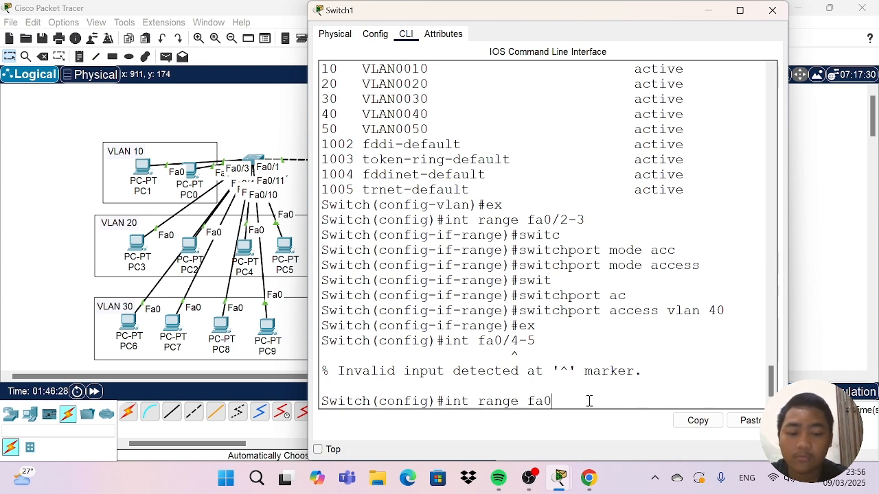
text(/4-5)
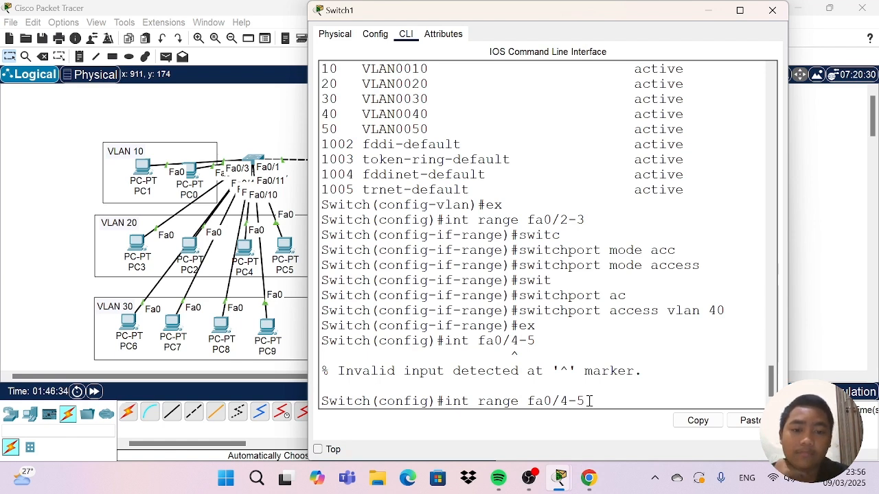
key(Return)
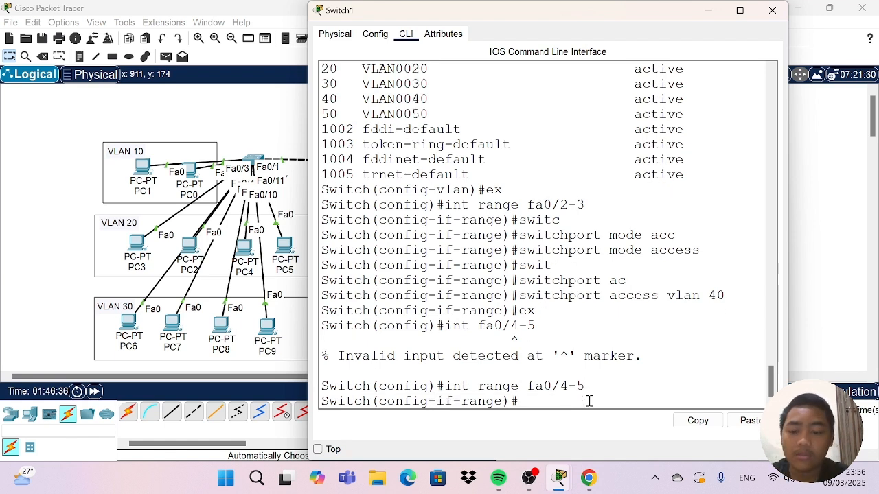
Set the fa0/4-5 interface range on Switch1 to switchport access mode.
text(swit)
key(Tab)
text(mo)
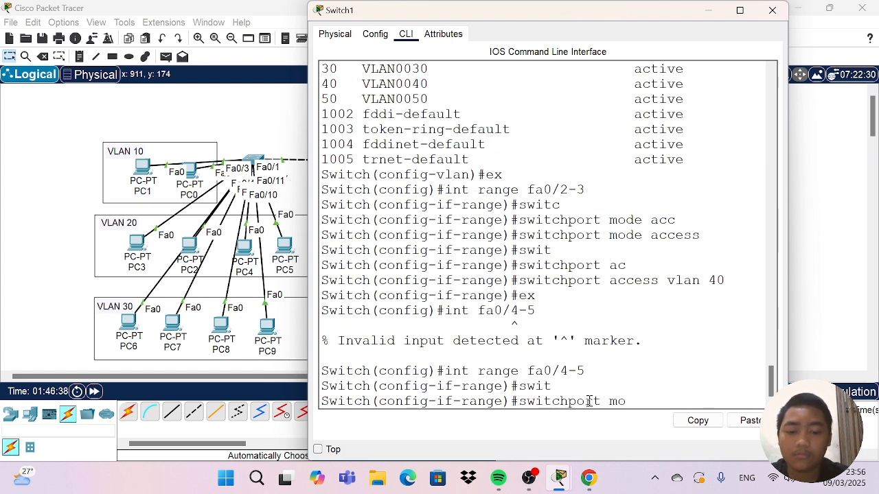
text(de acc)
key(Tab)
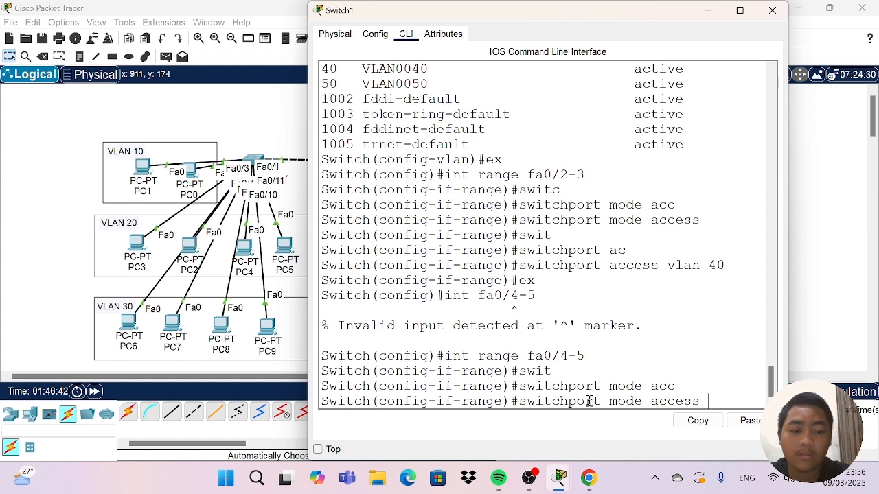
key(Return)
Assign Switch1's fa0/4-5 interface range to access VLAN 50.
text(swit)
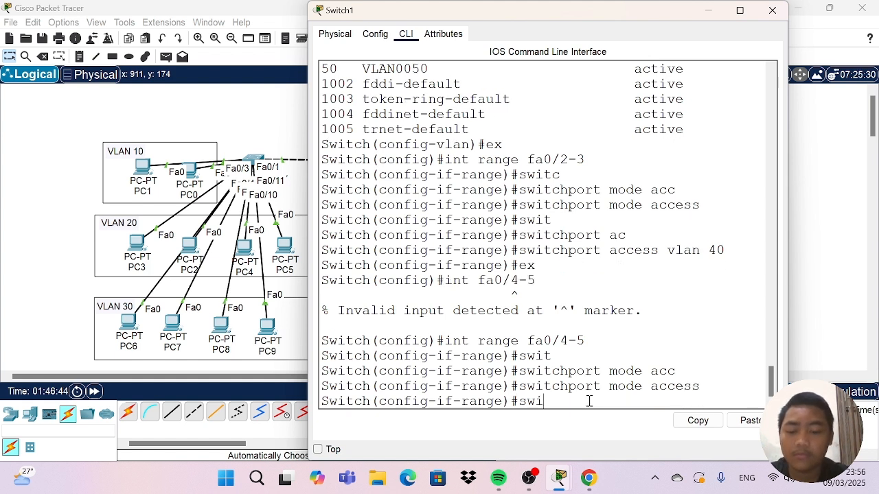
key(Tab)
text(a)
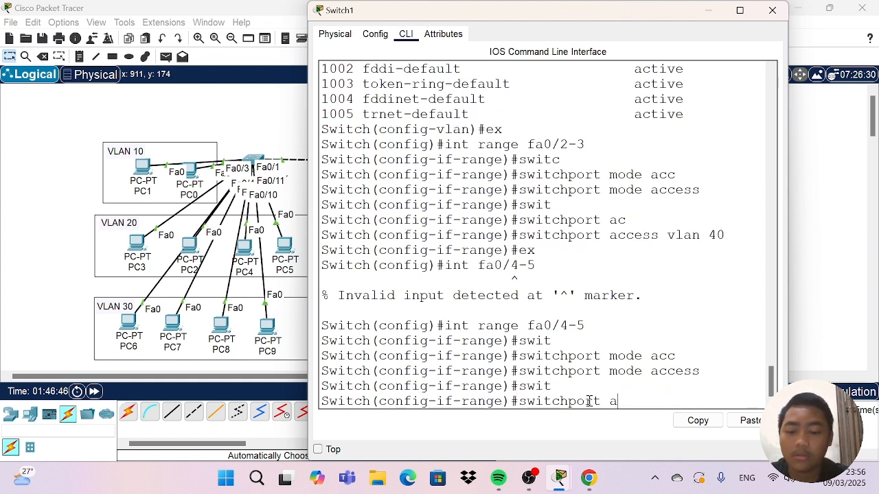
text(cc)
key(Tab)
text(vlan)
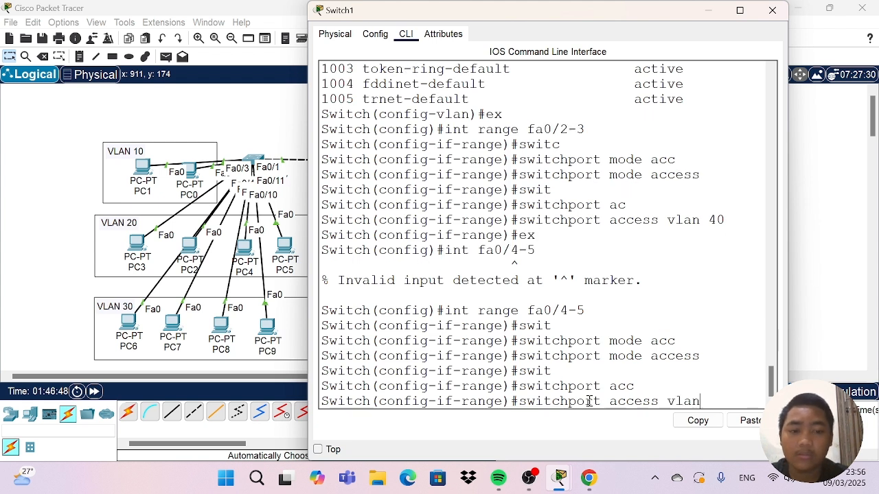
text( 50)
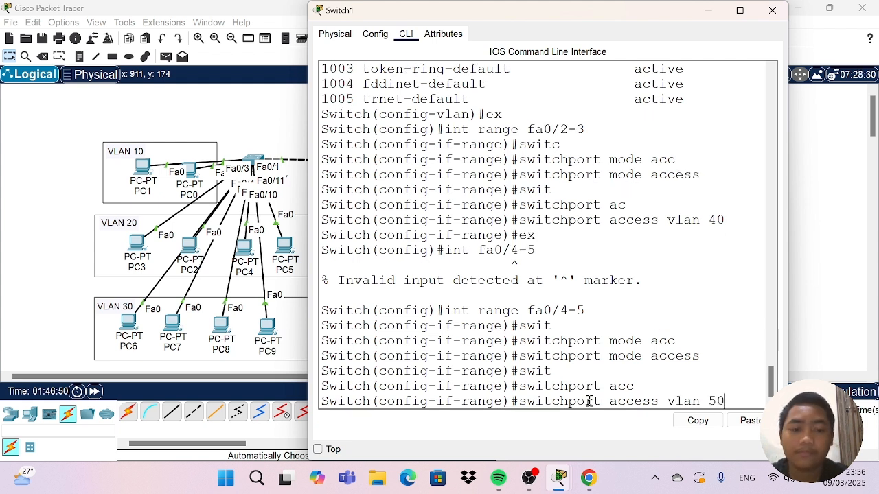
key(Return)
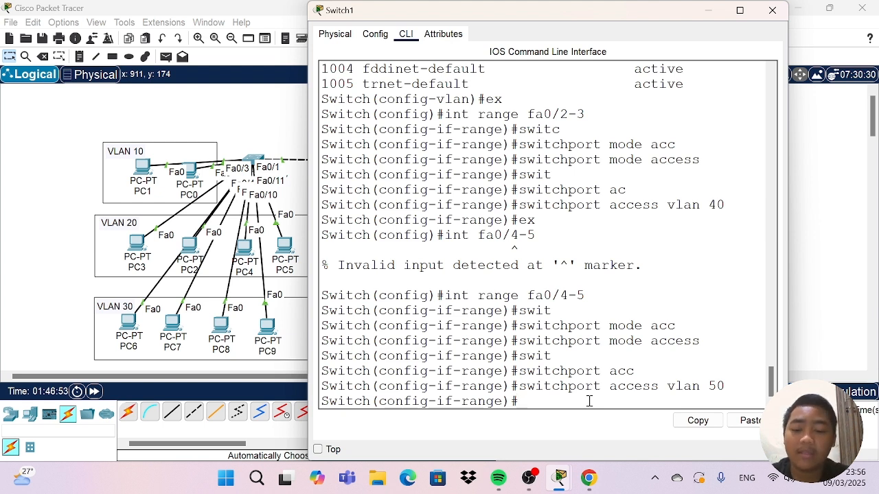
Run do sh vlan brief on Switch1 and widen its window to check the port assignments of VLANs 40 and 50.
text(do)
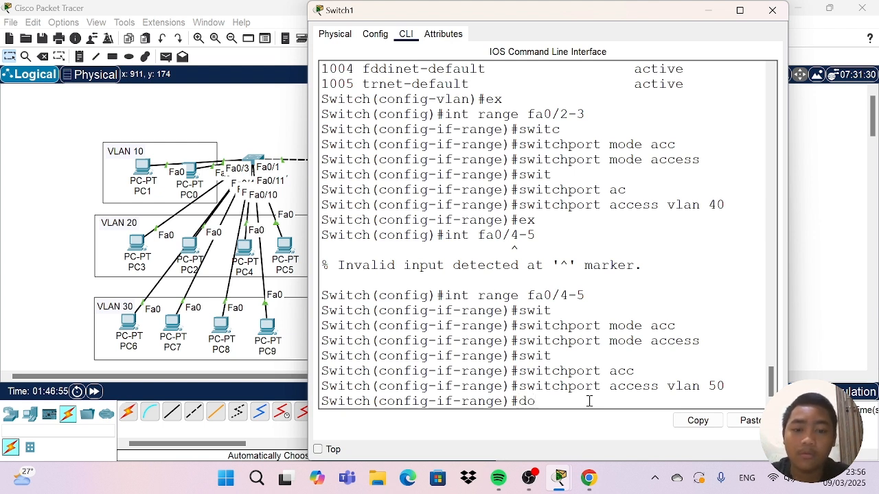
text( sh v)
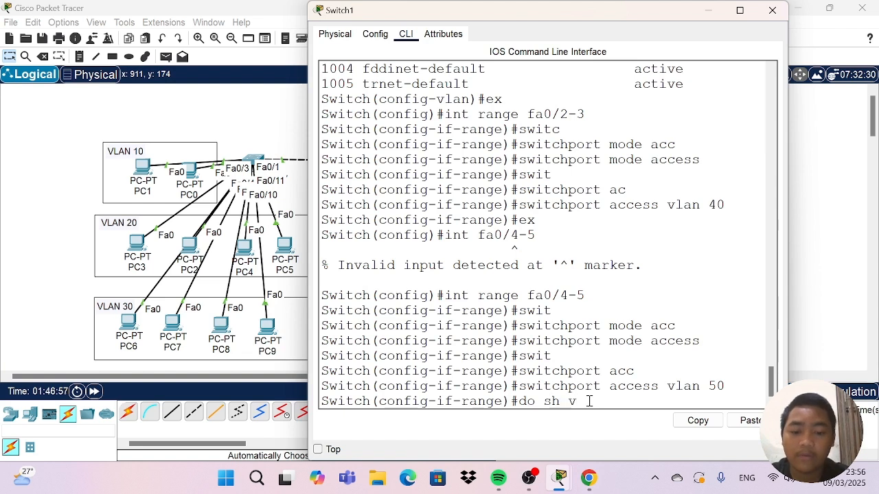
text(lan br)
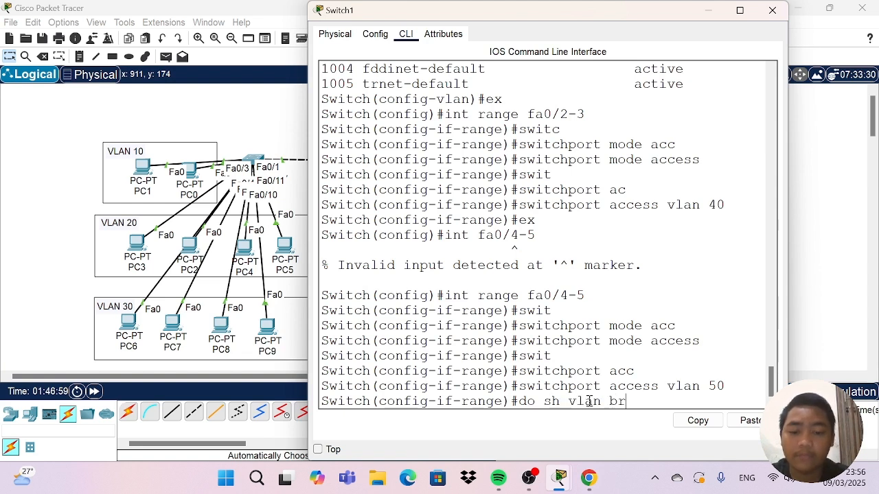
text(ief)
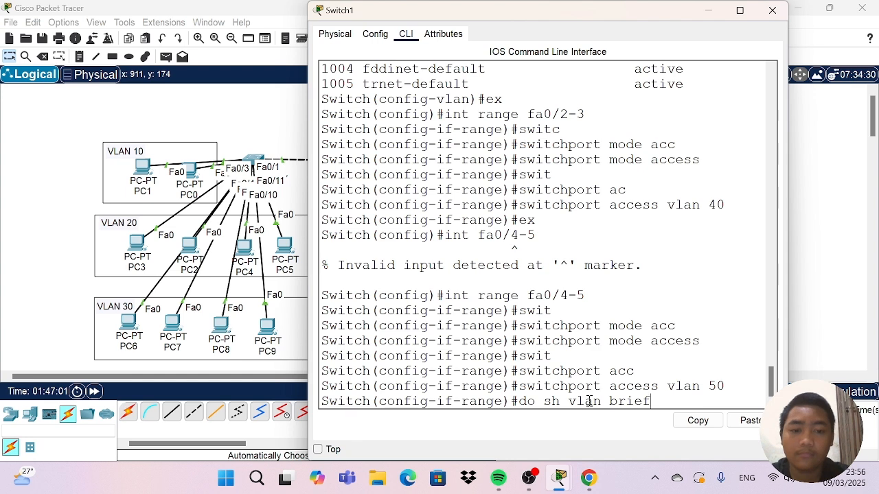
key(Return)
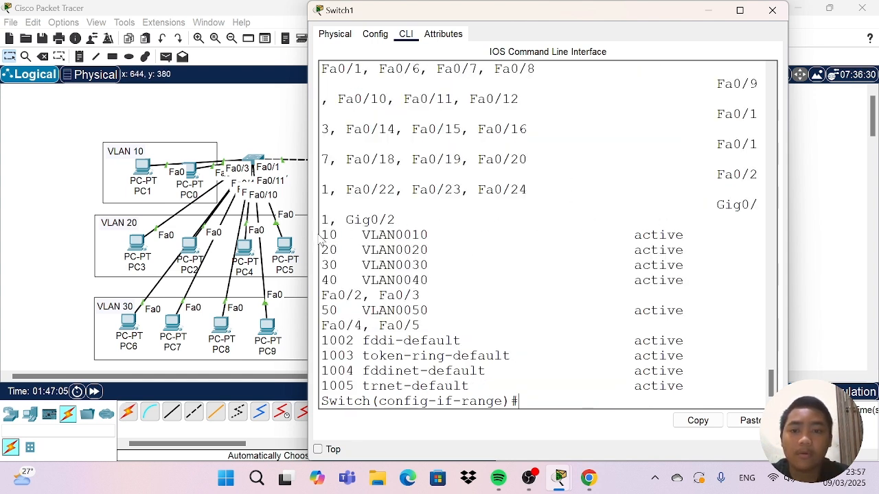
drag(306, 234, 163, 200)
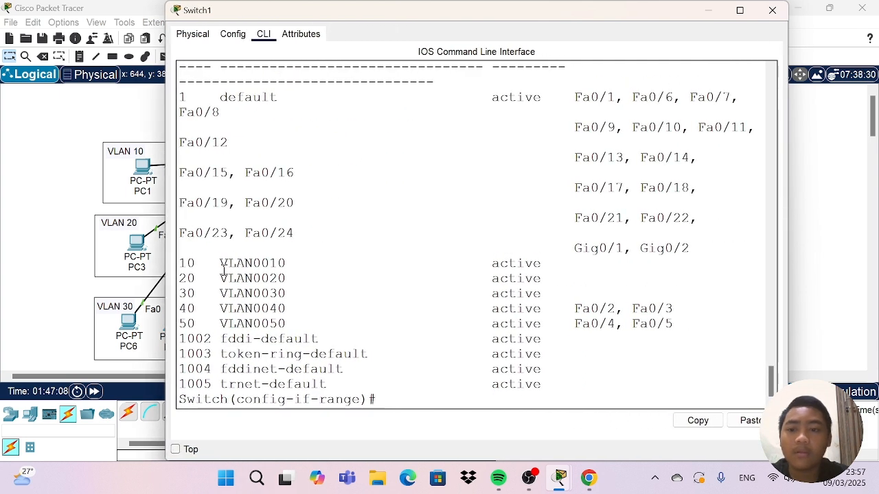
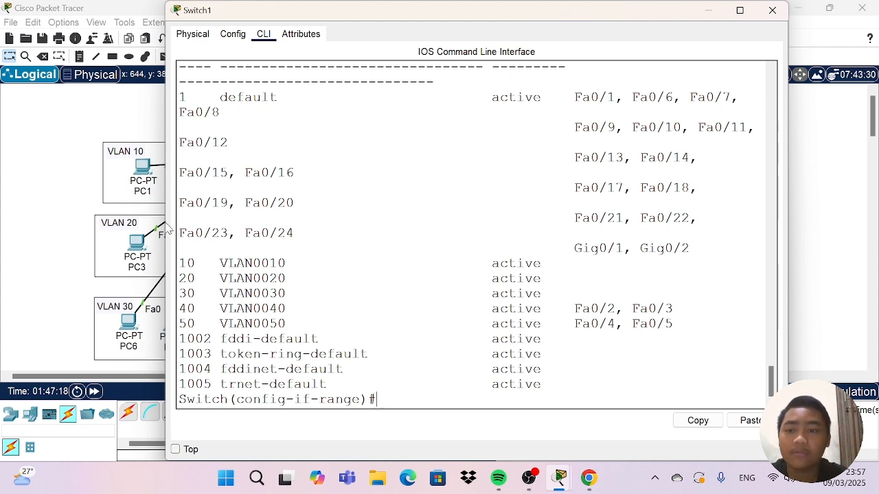
Close Switch1's window and shift PC1 and PC0 slightly to the left inside the VLAN 10 area.
drag(166, 230, 253, 230)
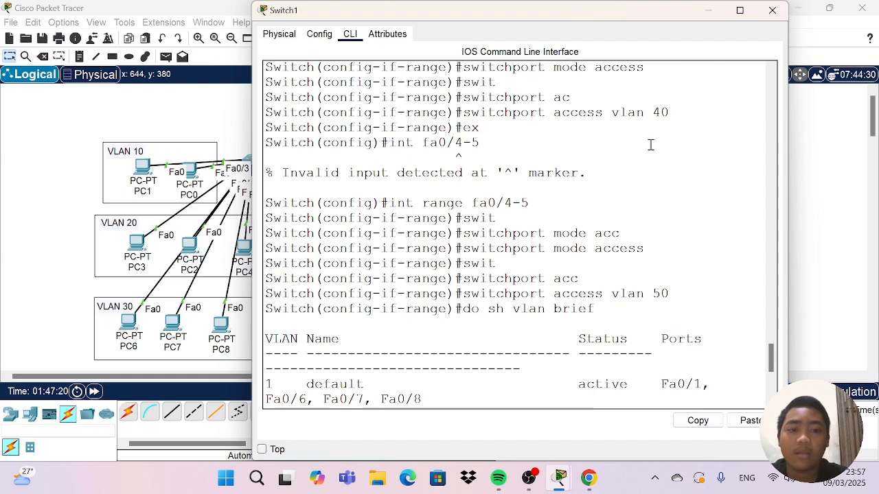
click(772, 12)
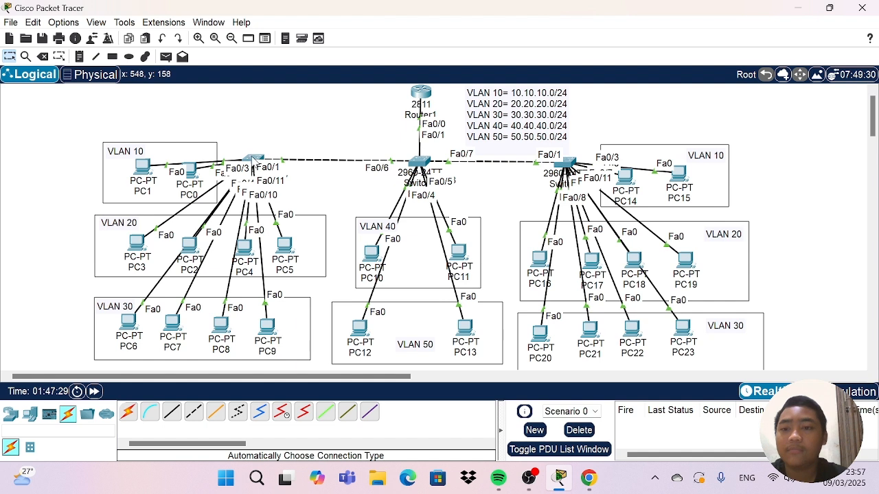
mouse_move(142, 167)
mouse_down()
mouse_move(145, 89)
mouse_move(123, 115)
mouse_move(54, 118)
mouse_move(110, 142)
mouse_move(125, 170)
mouse_up()
mouse_move(190, 170)
mouse_down()
mouse_move(185, 108)
mouse_move(181, 173)
mouse_up()
Open Switch0's command line and enter interface range configuration with int range fa0/2-3.
click(254, 160)
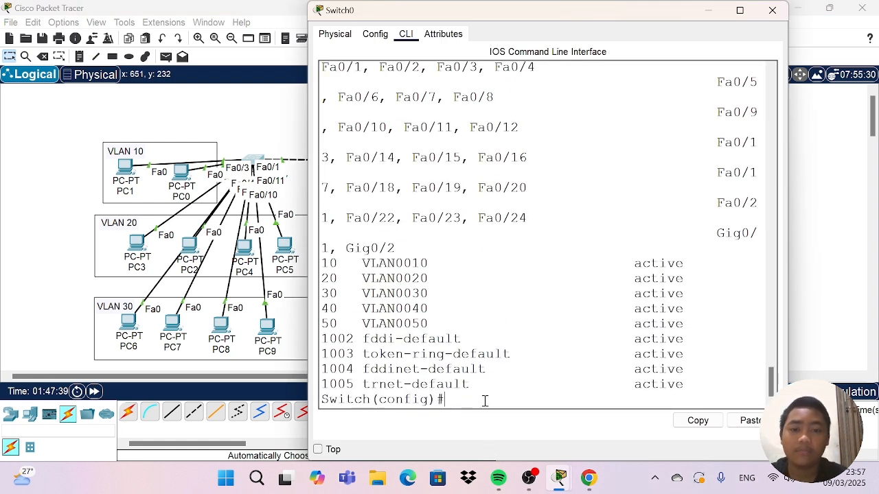
text(ex)
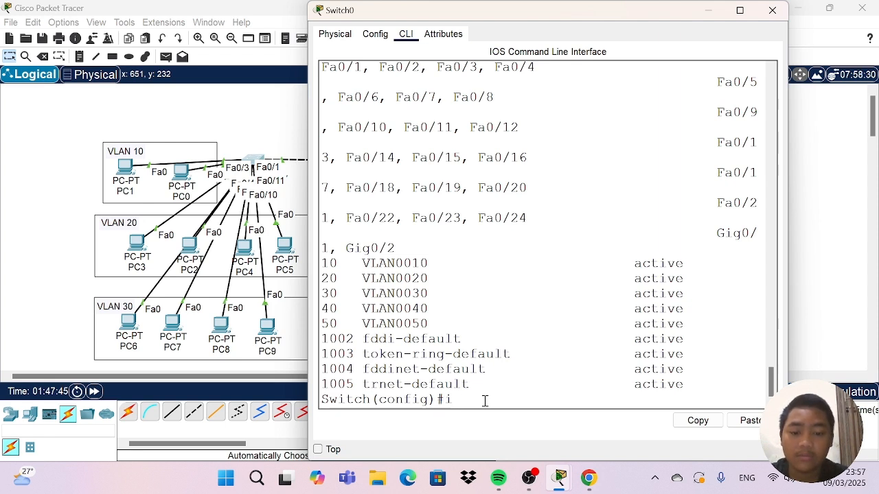
text(int range fa)
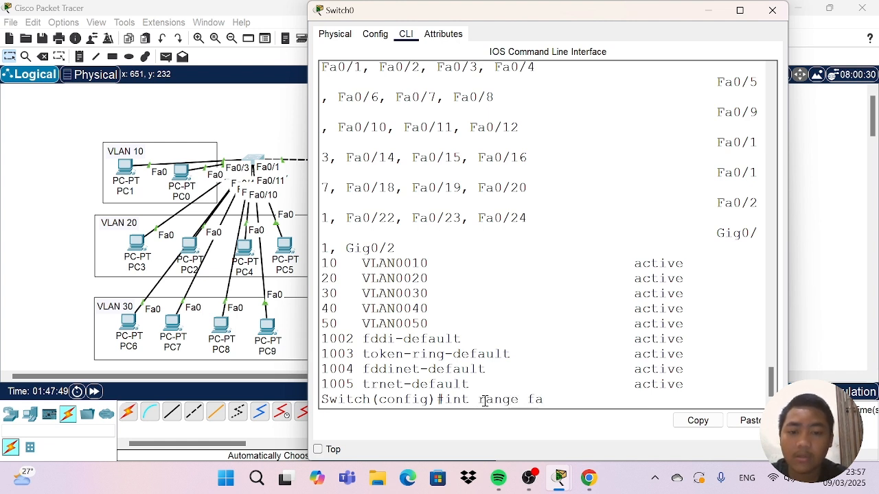
text(0/)
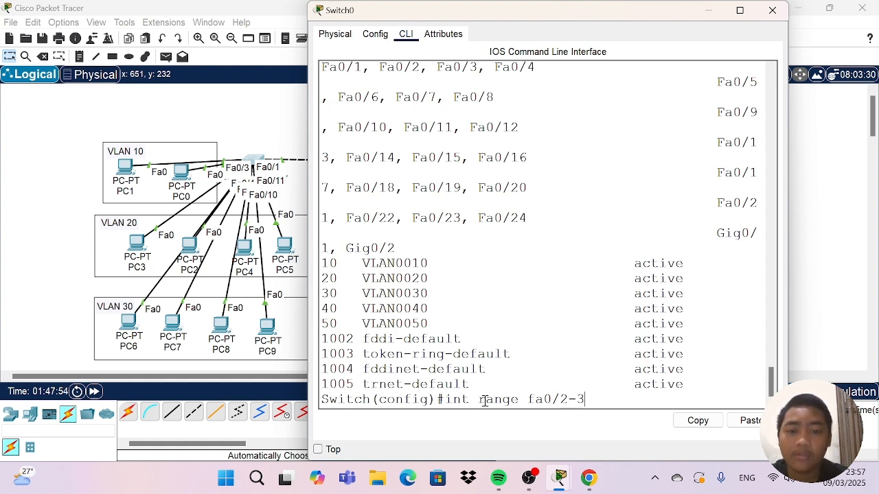
text(2-3)
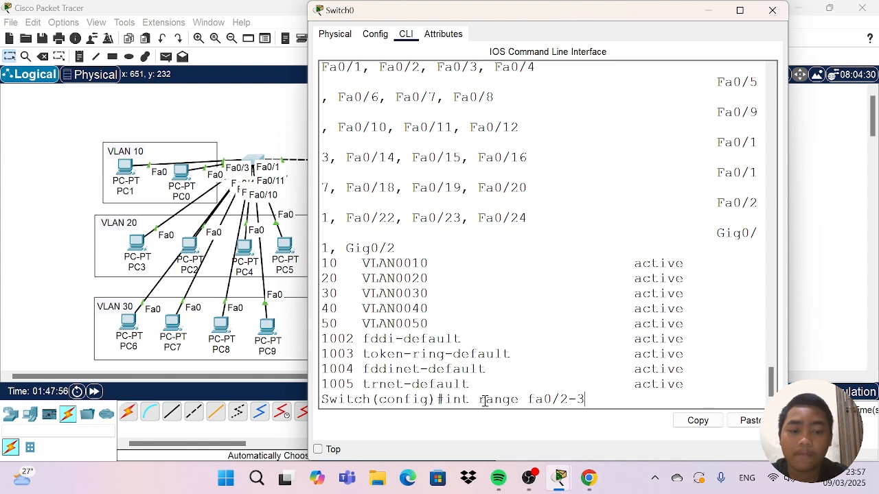
key(Return)
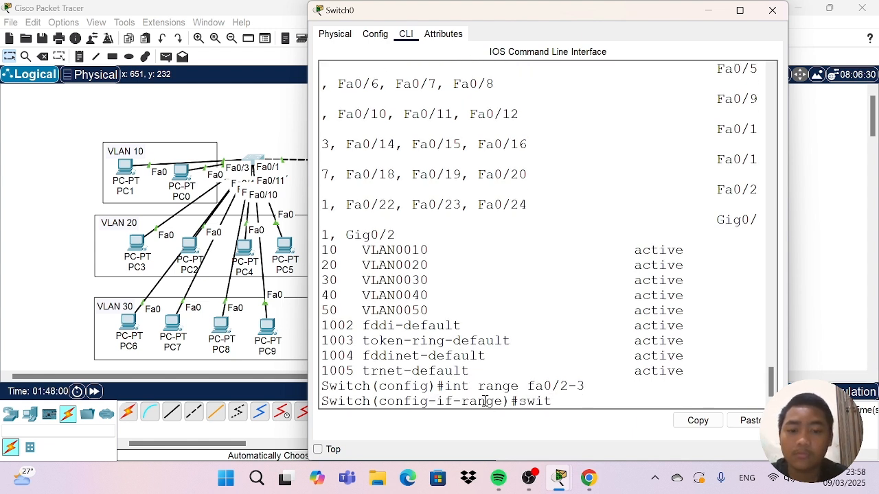
Set Switch0's fa0/2-3 interface range to switchport access mode.
text(swit)
key(Tab)
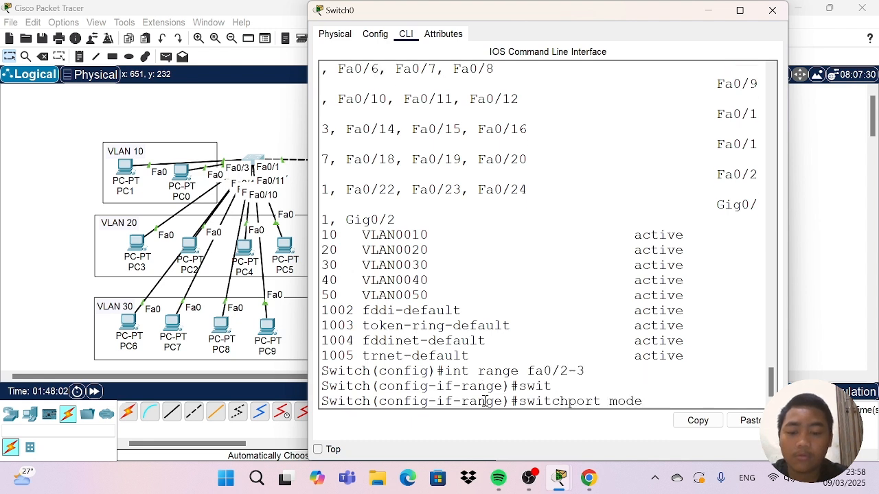
text(mode acc)
key(Tab)
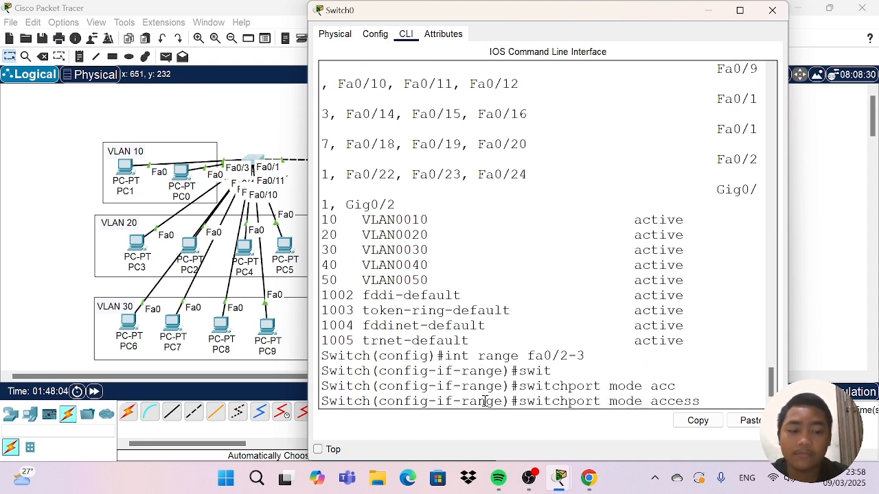
key(Return)
Assign Switch0's fa0/2-3 interface range to access VLAN 10 and close the switch window.
text(swi)
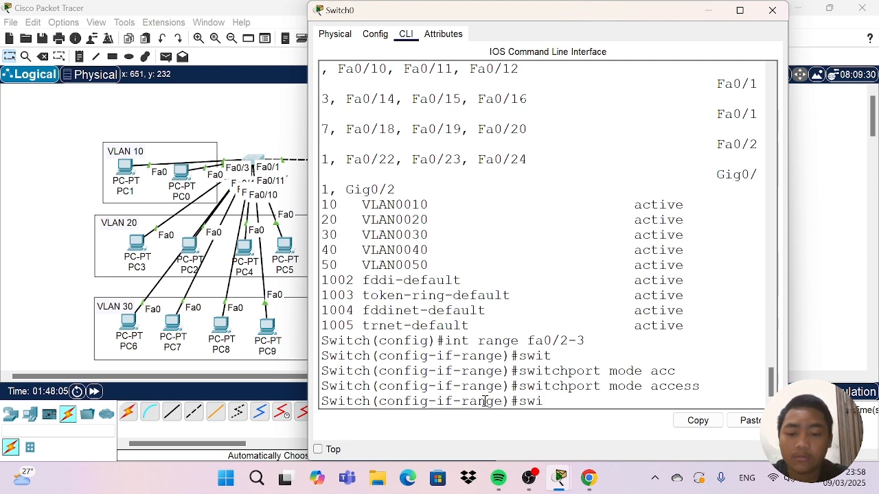
text(t)
key(Tab)
text(a)
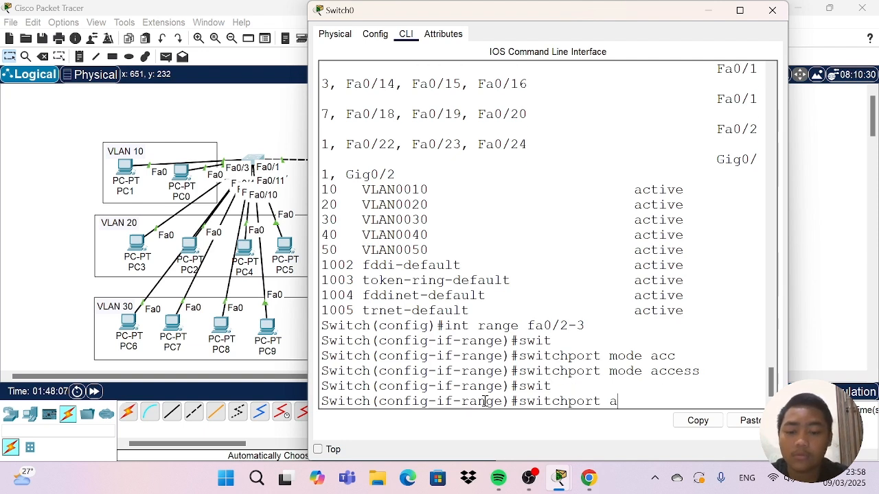
text(cc)
key(Tab)
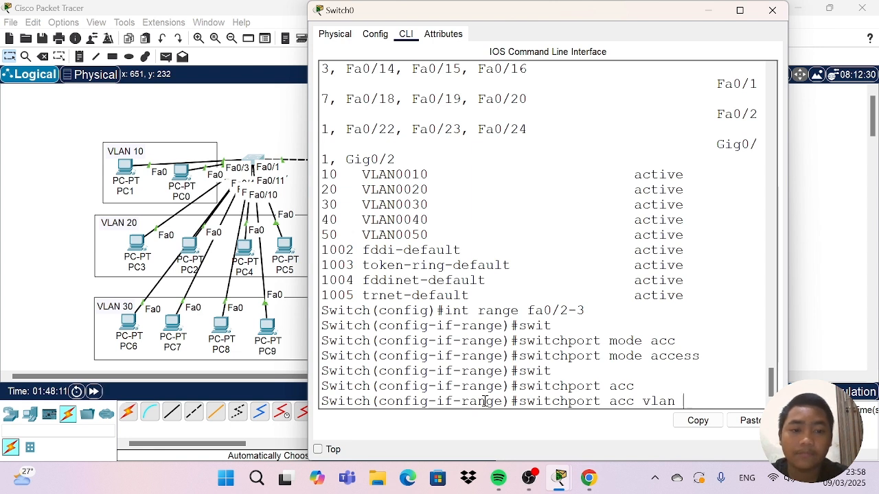
text(10)
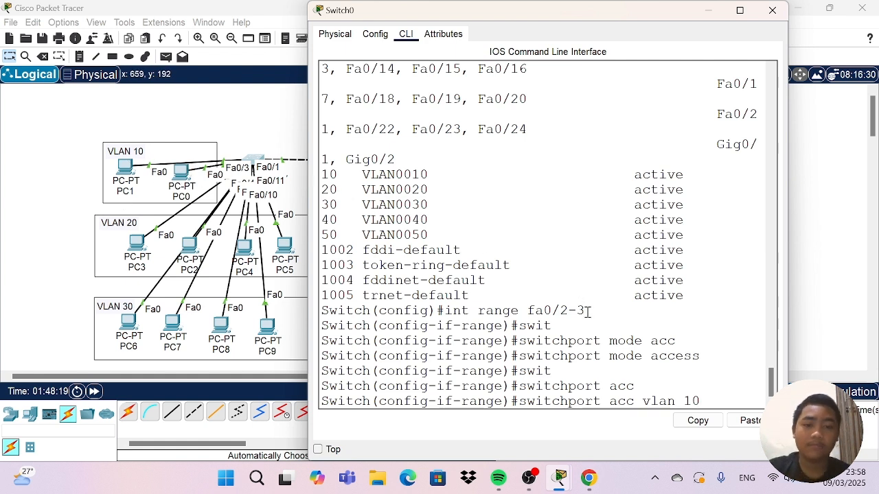
key(Return)
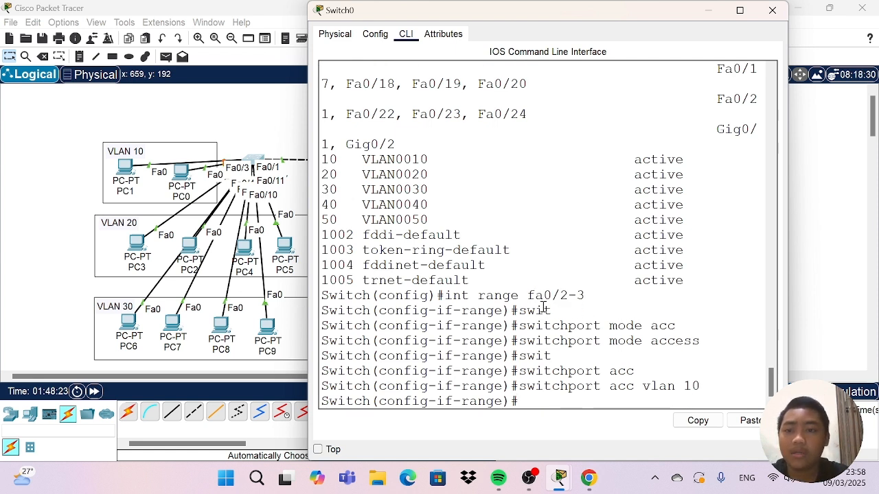
click(773, 11)
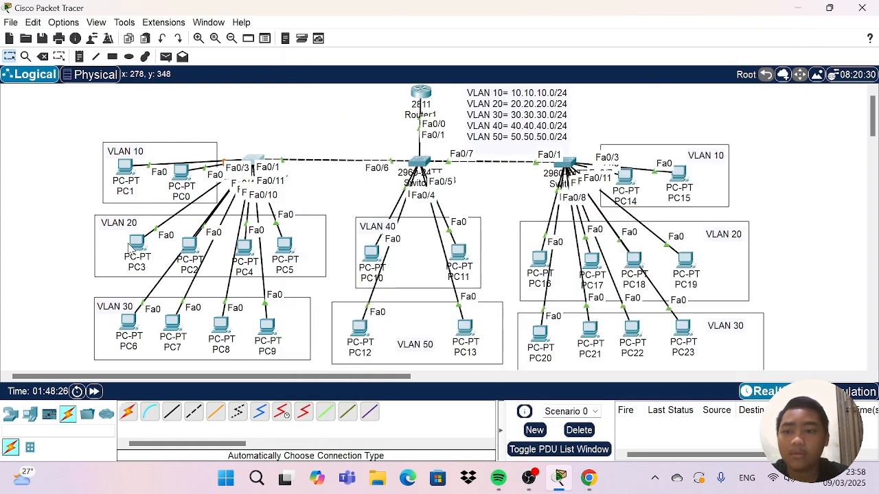
Nudge PC3, PC2, PC4 and PC5 slightly to the left within the VLAN 20 area near Switch0.
mouse_move(130, 245)
mouse_down()
mouse_move(134, 175)
mouse_move(120, 113)
mouse_move(126, 252)
mouse_up()
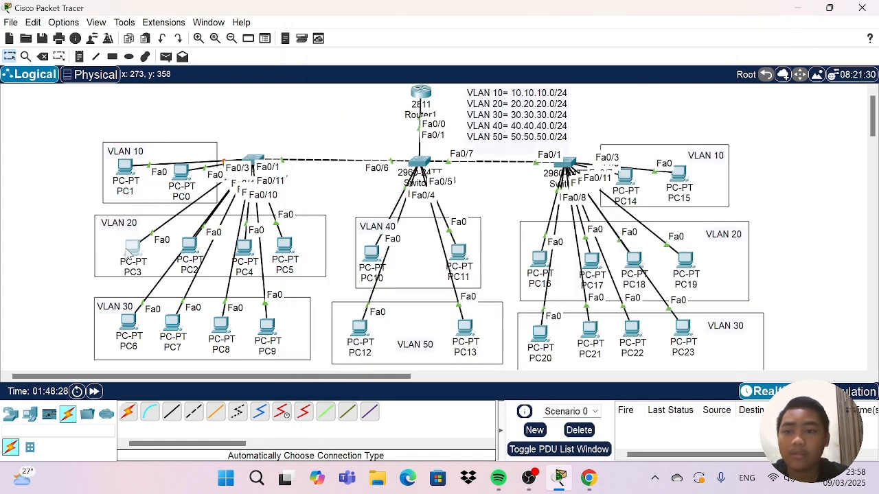
mouse_move(190, 247)
mouse_down()
mouse_move(142, 89)
mouse_move(168, 243)
mouse_move(184, 251)
mouse_up()
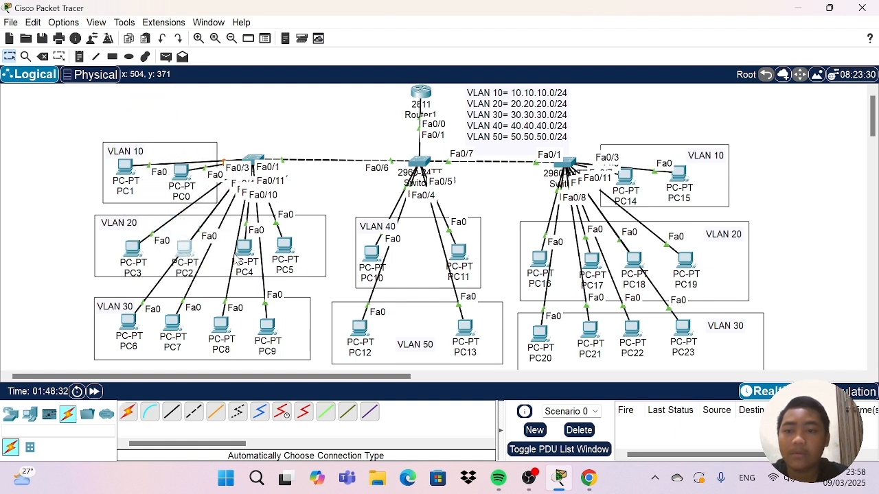
drag(238, 262, 228, 247)
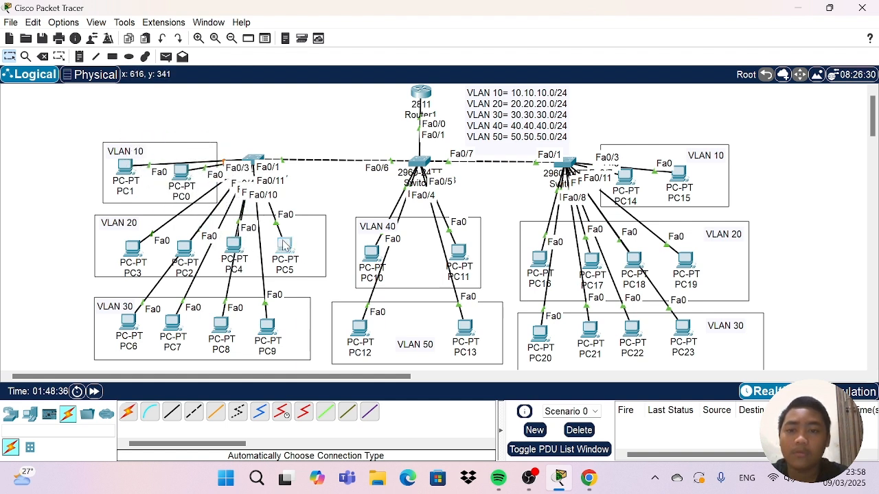
mouse_move(285, 244)
mouse_down()
mouse_move(360, 147)
mouse_move(277, 244)
mouse_up()
mouse_move(141, 251)
mouse_down()
mouse_move(135, 141)
mouse_move(140, 260)
mouse_move(139, 249)
mouse_up()
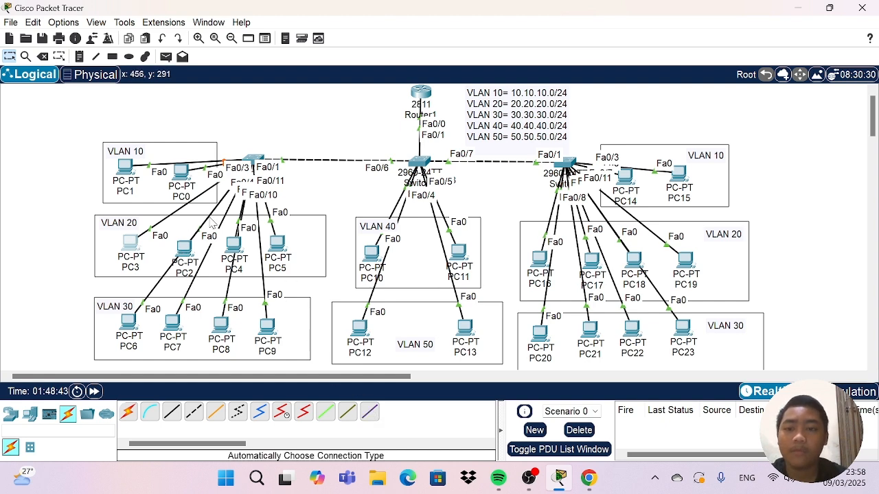
Reopen Switch0's command line, exit the current range with ex, and enter int range fa0/4-7.
click(254, 162)
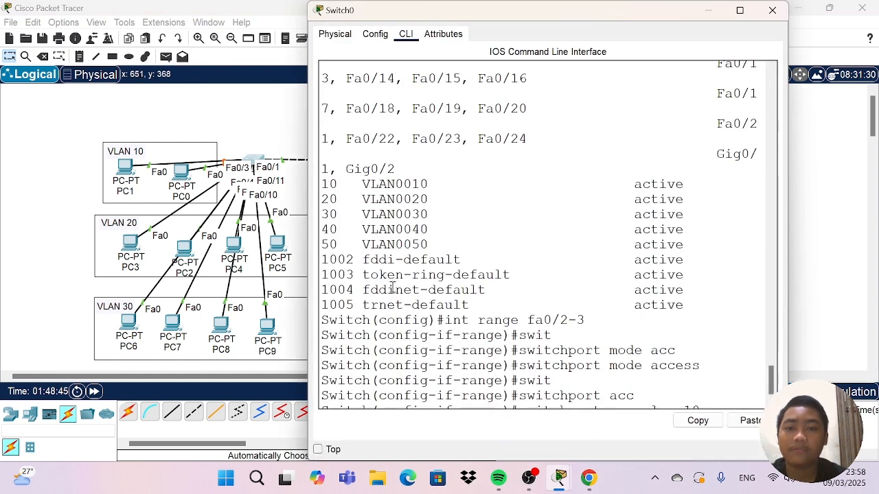
scroll(393, 287, down, 1)
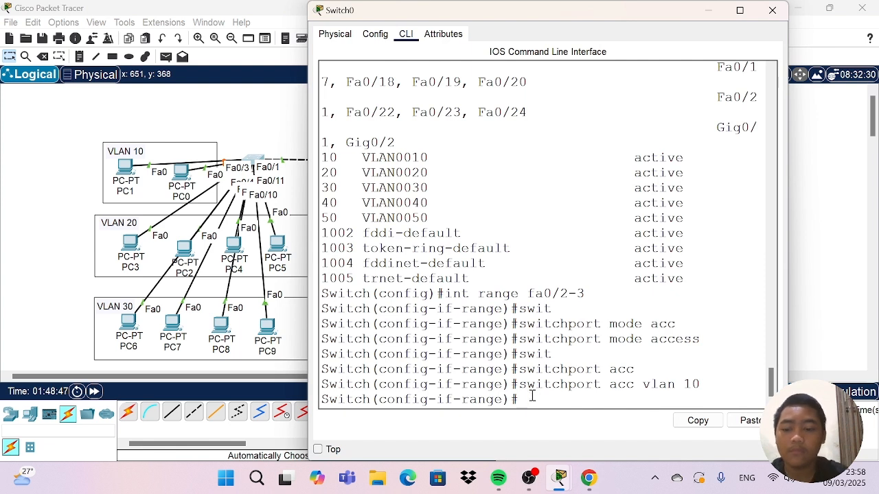
key(Return)
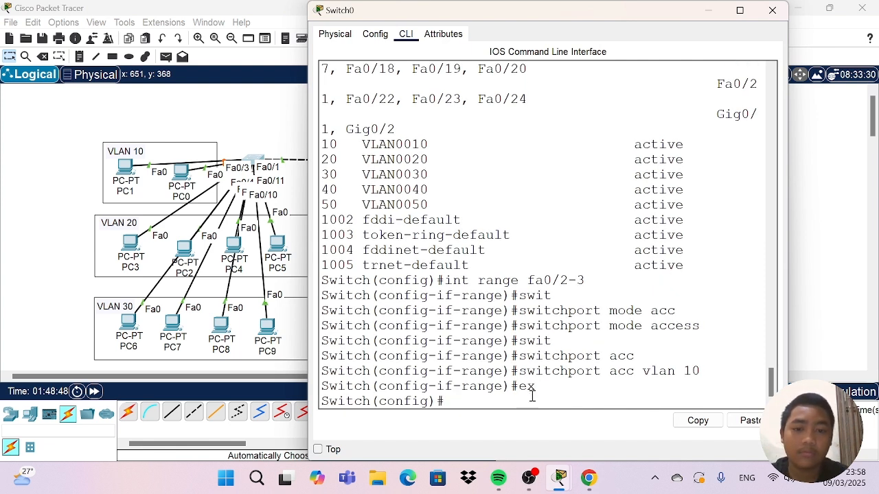
text(int)
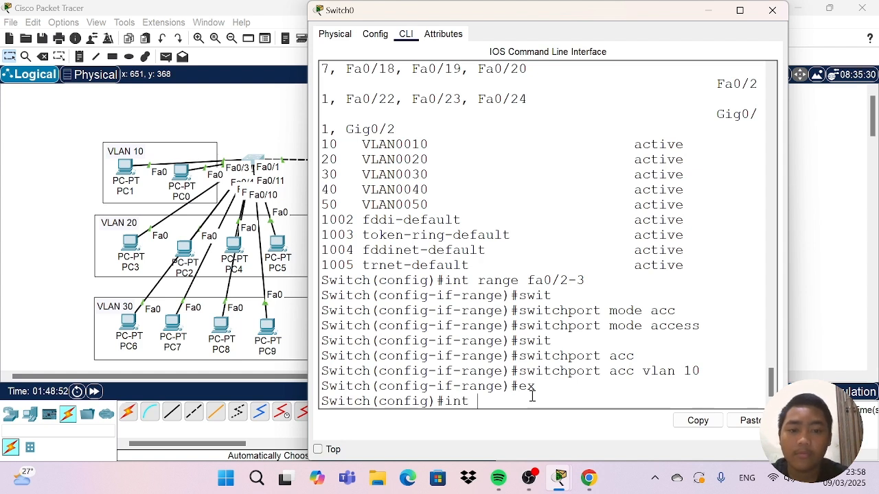
text( rang)
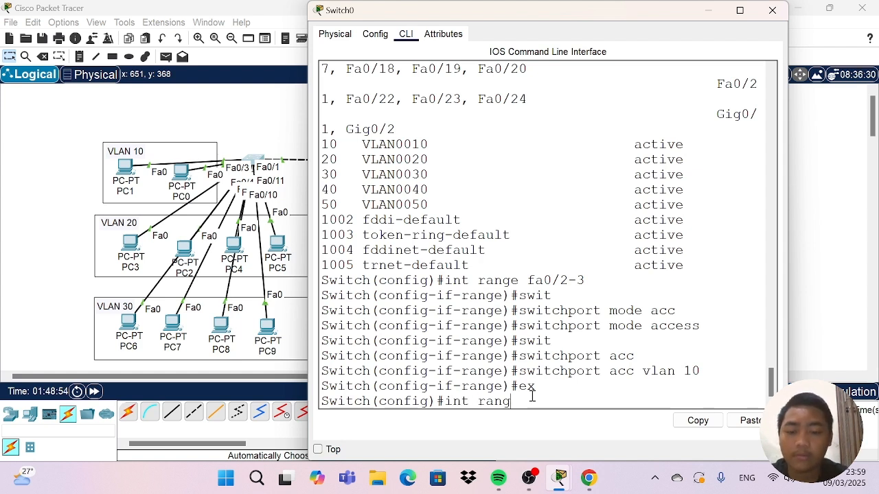
text(e fa0/4-7)
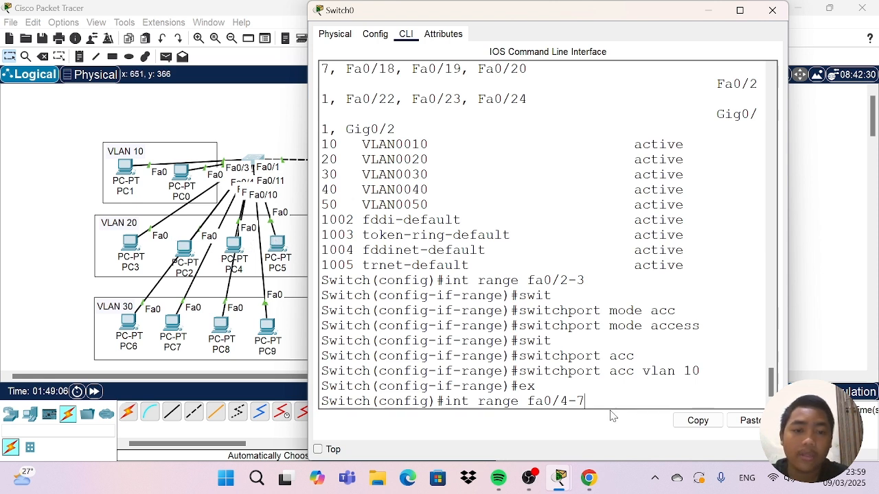
key(Return)
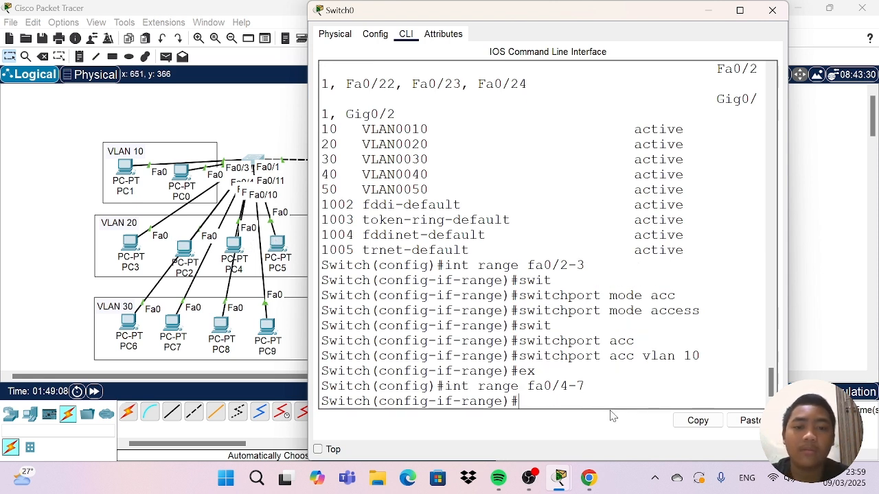
Set Switch0's fa0/4-7 interface range to switchport access mode.
text(sw)
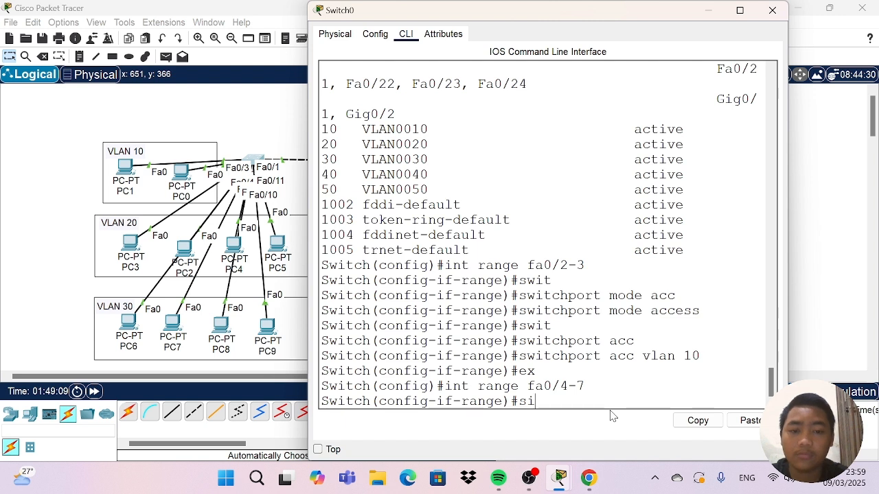
text(it)
key(Tab)
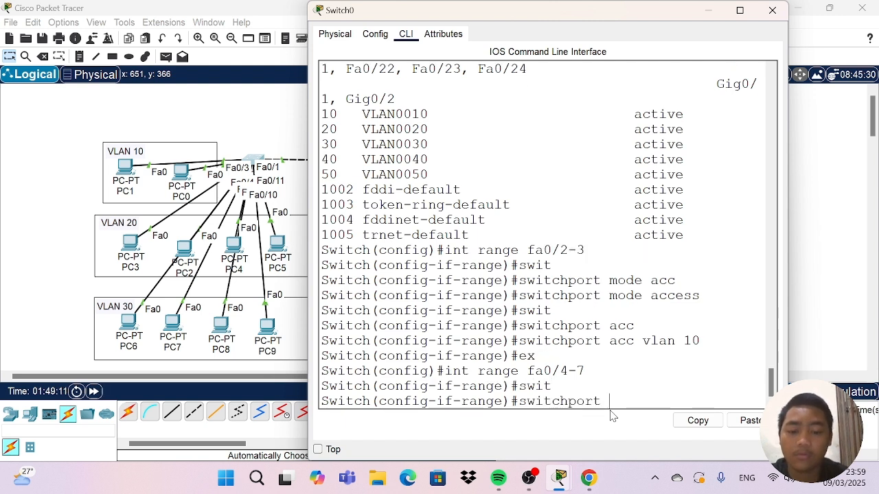
text(mo)
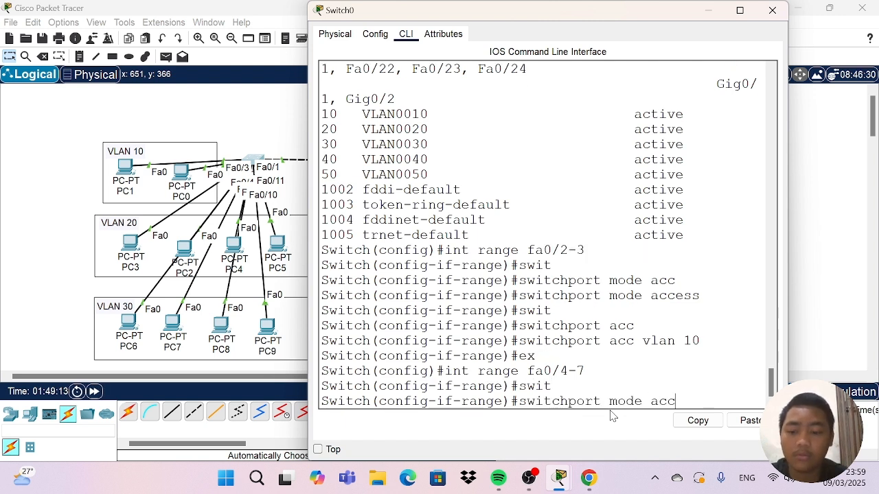
text(de acc)
key(Tab)
key(Return)
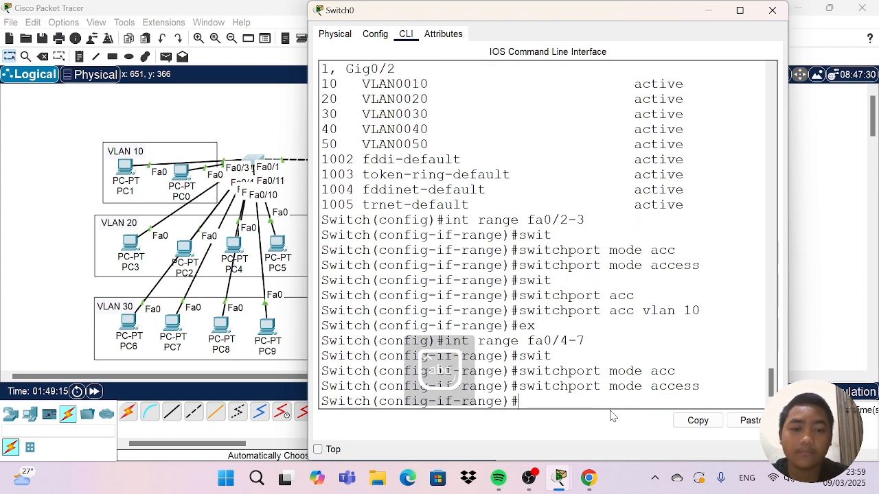
Assign Switch0's fa0/4-7 interface range to access VLAN 20 and close the switch window.
text(switc)
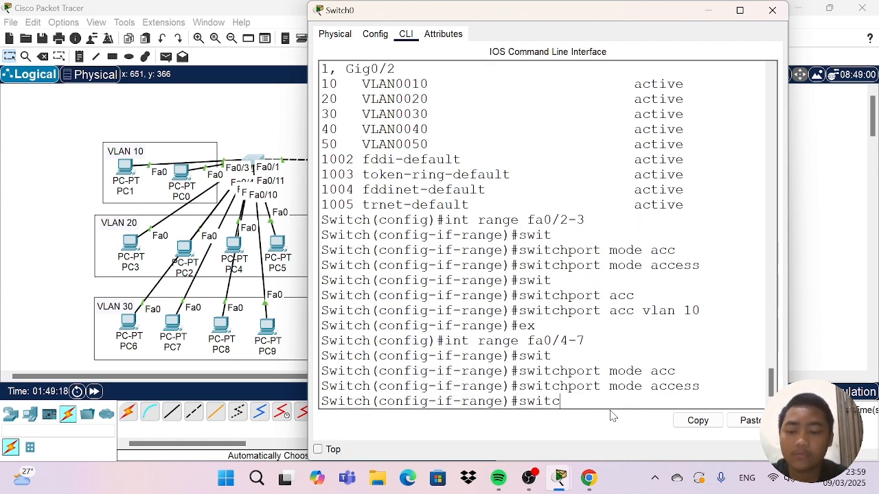
key(Tab)
text(a)
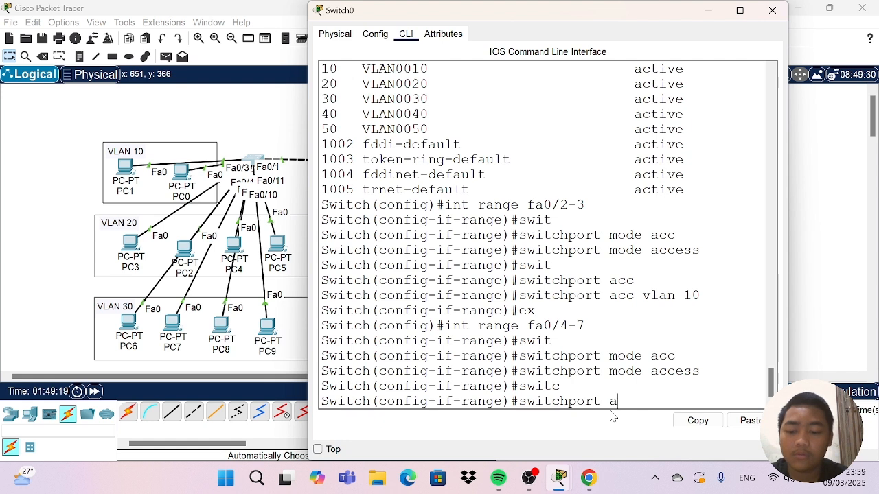
text(cc)
key(Tab)
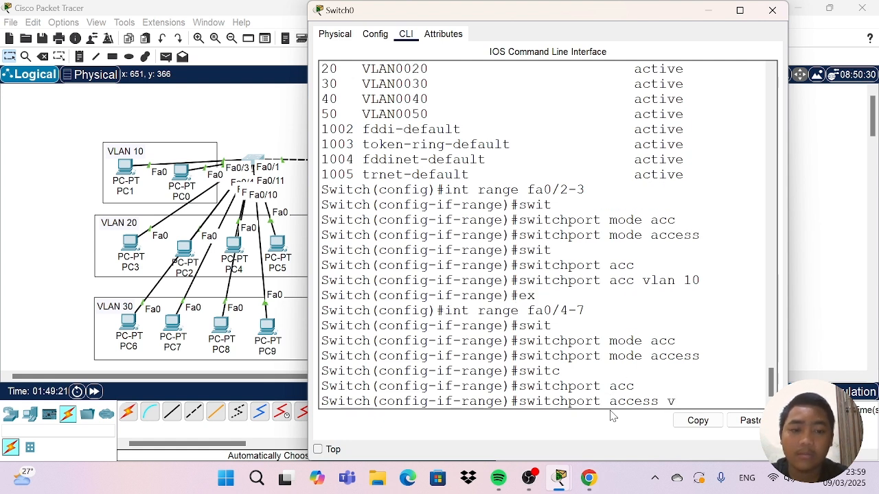
text(vlan)
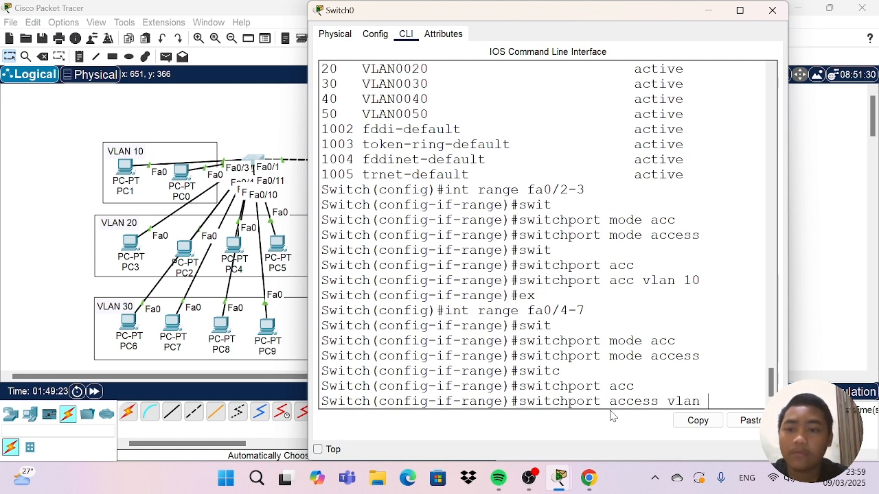
text( 20)
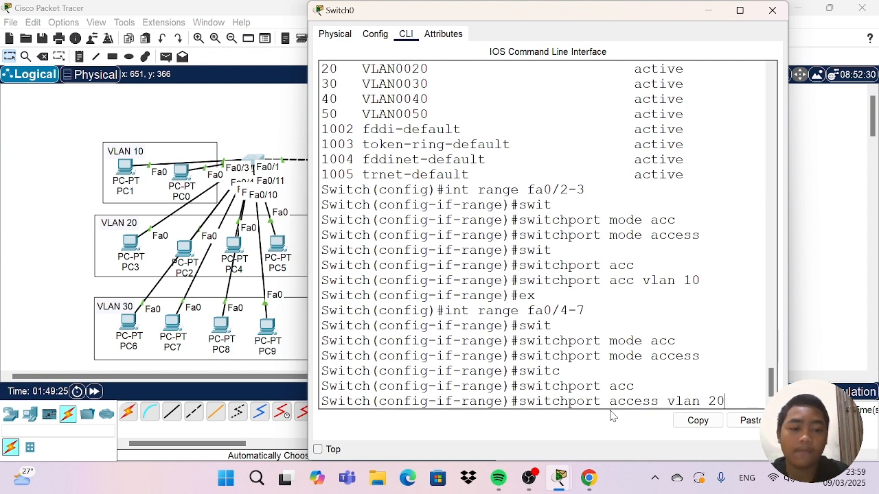
key(Return)
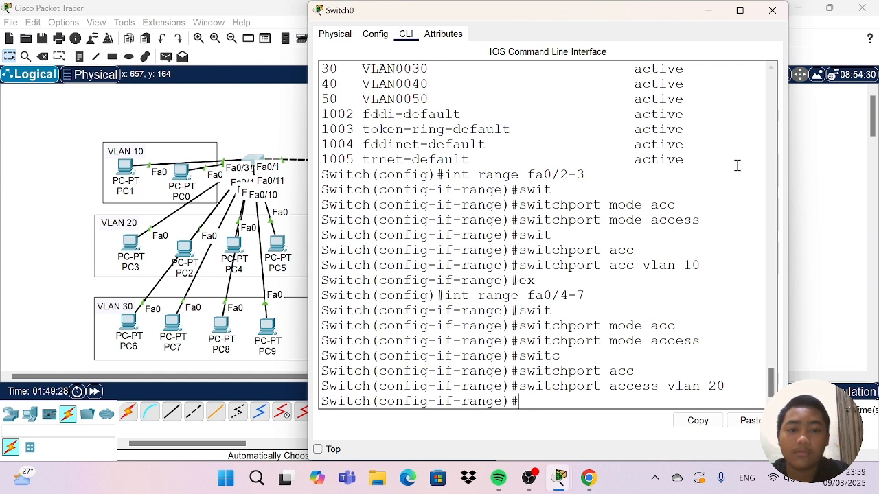
click(772, 10)
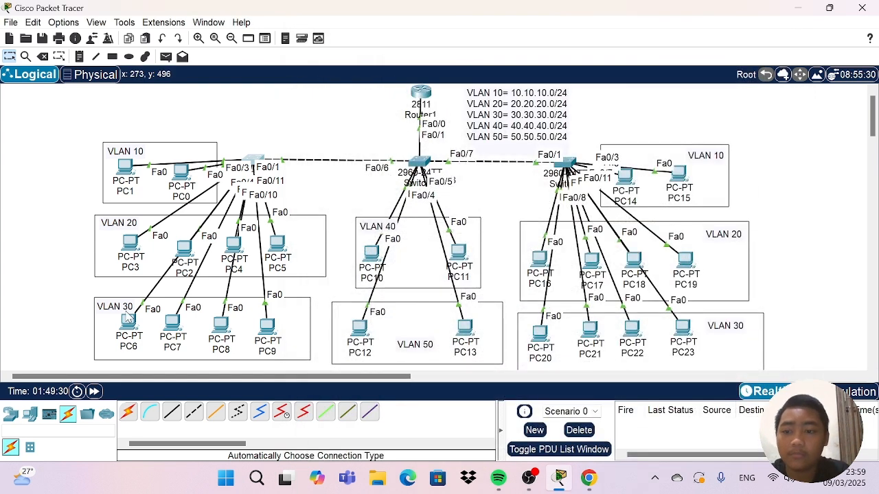
Nudge PC6 to PC9 near Switch0 slightly and shift the VLAN 30 rectangle around them a little to the left.
drag(130, 323, 162, 314)
drag(214, 335, 275, 326)
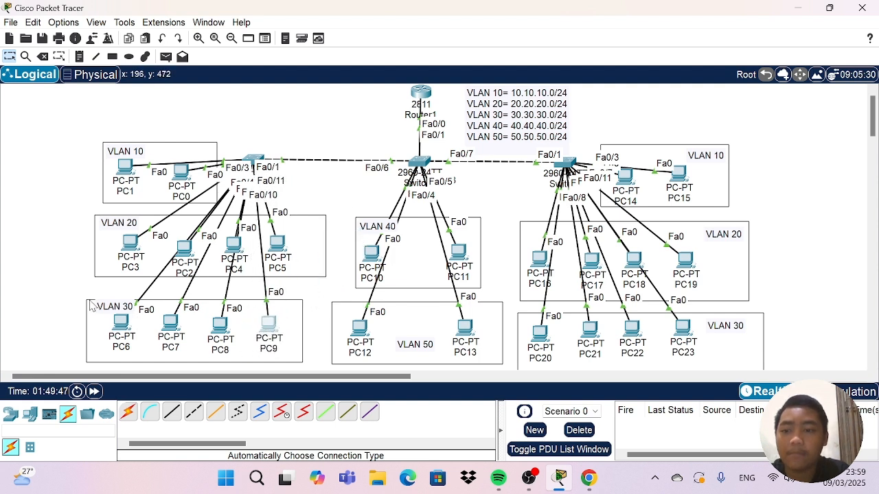
drag(94, 323, 86, 325)
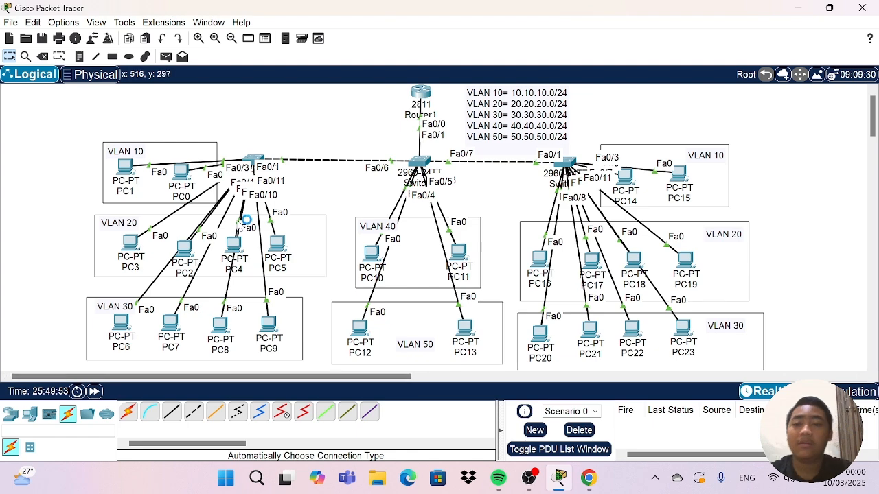
Reopen Switch0's command line and exit the fa0/4-7 interface range with ex.
click(254, 162)
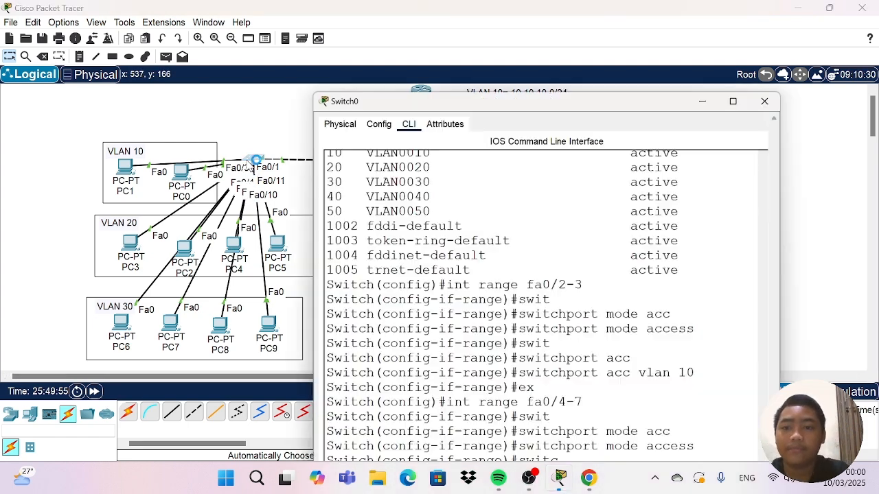
scroll(480, 288, down, 1)
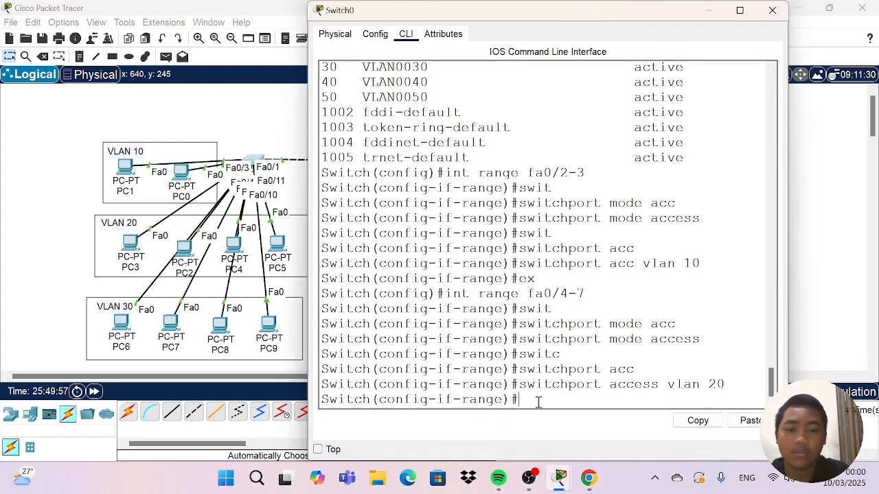
text(ex)
key(Return)
Enter interface range configuration on Switch0 with int range fa0/8-11.
text(itch(config)#i)
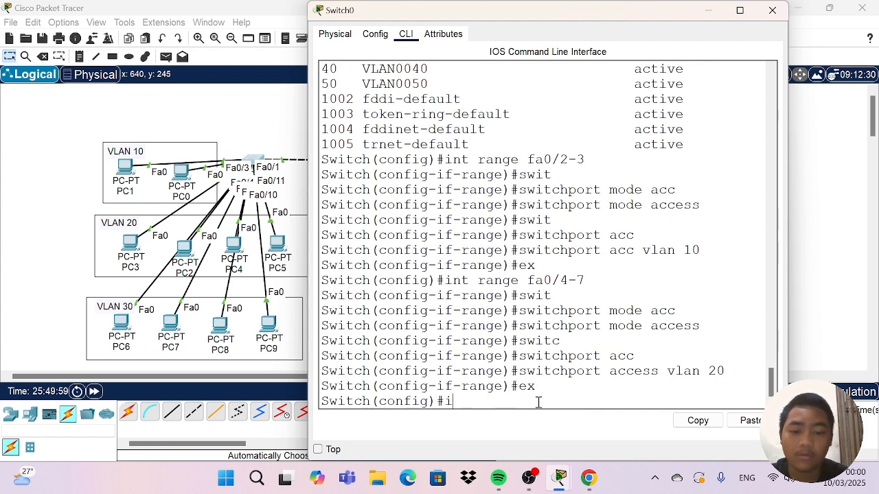
text(nt fa)
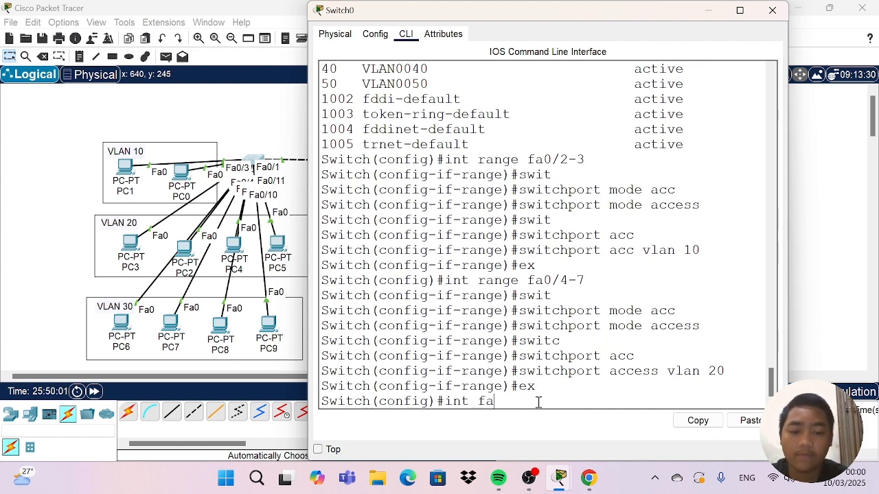
key(BackSpace)
key(BackSpace)
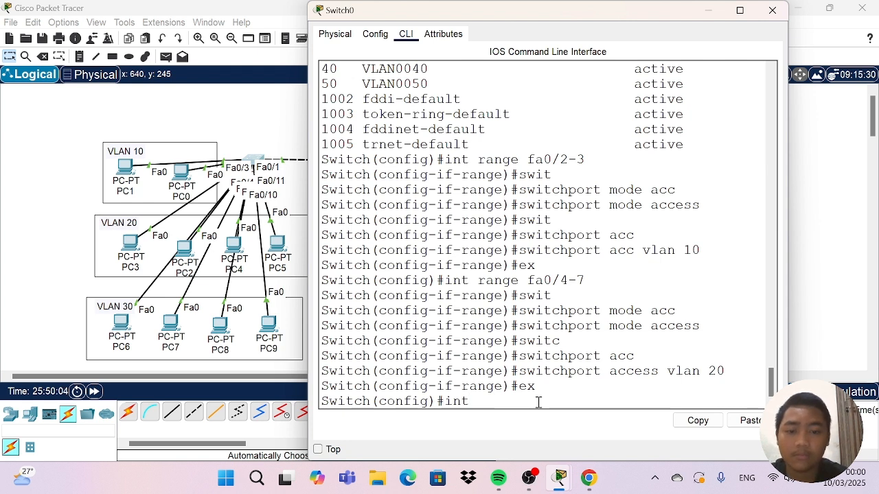
text(range )
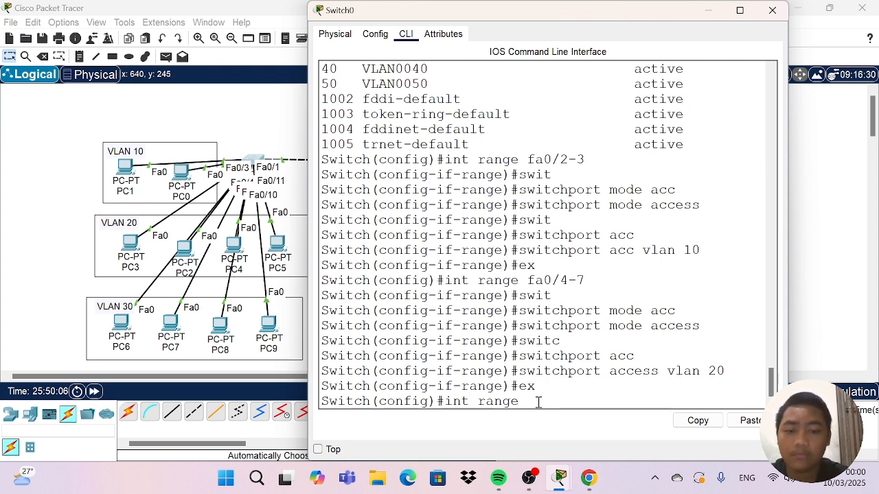
text(fa)
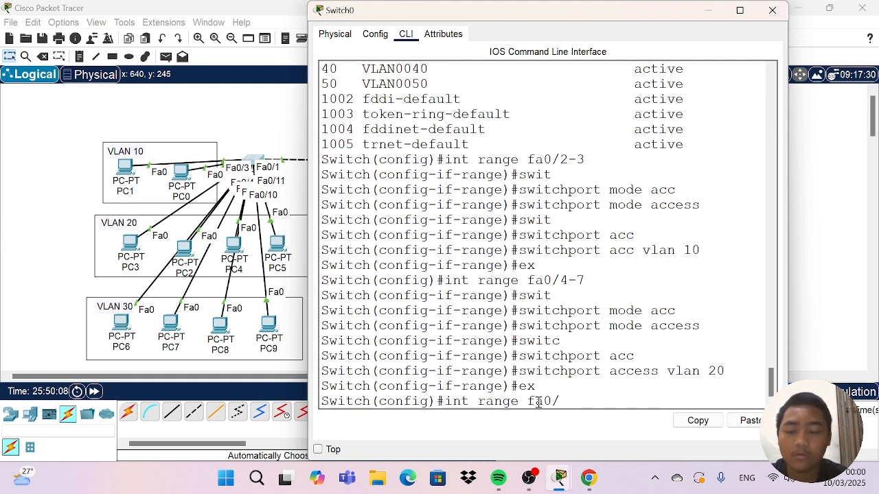
text(0/)
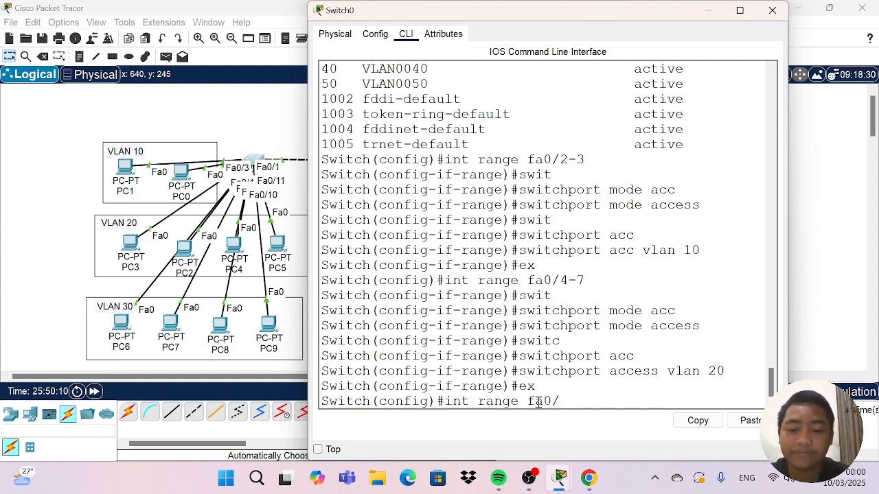
text(8-)
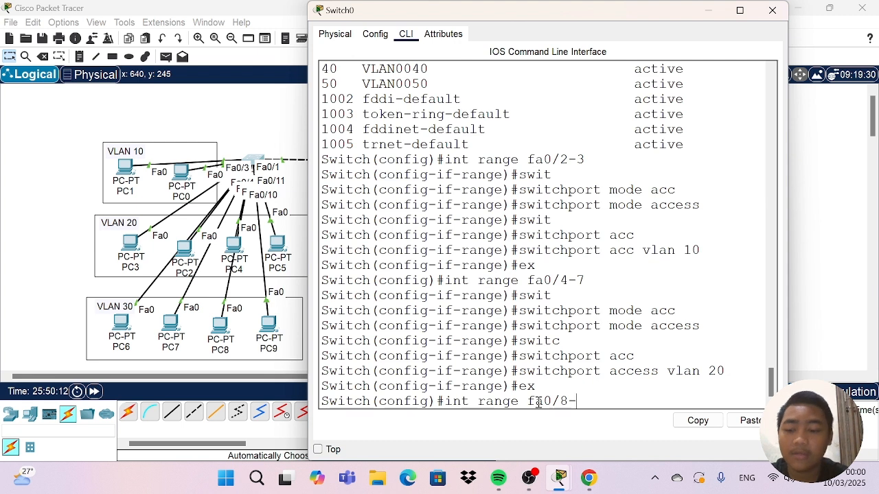
text(11)
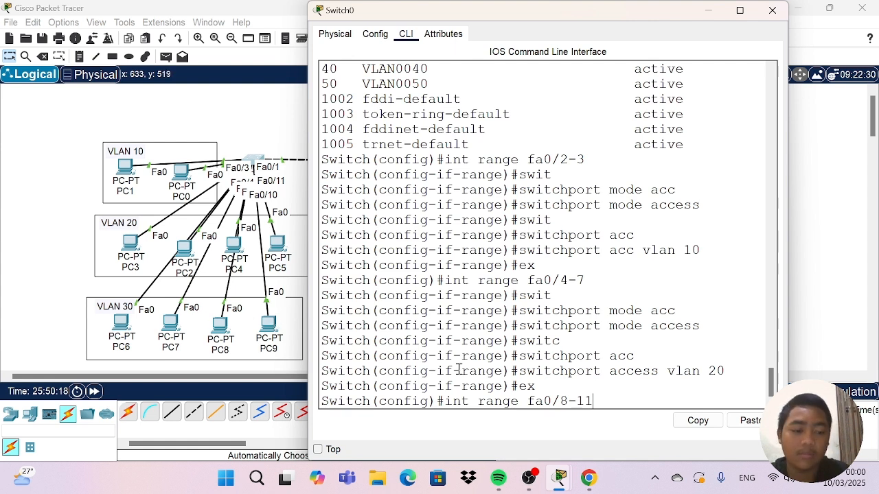
key(Return)
Set Switch0's fa0/8-11 interface range to switchport access mode.
text(swit)
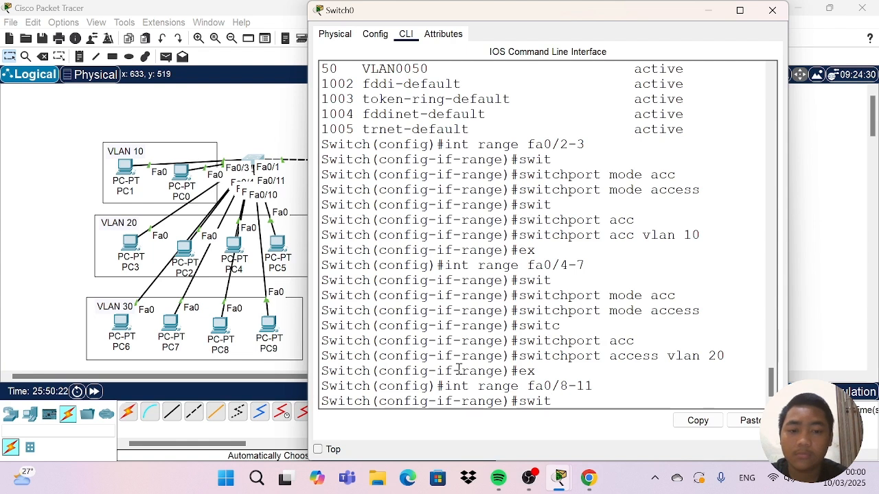
key(Tab)
text(mo)
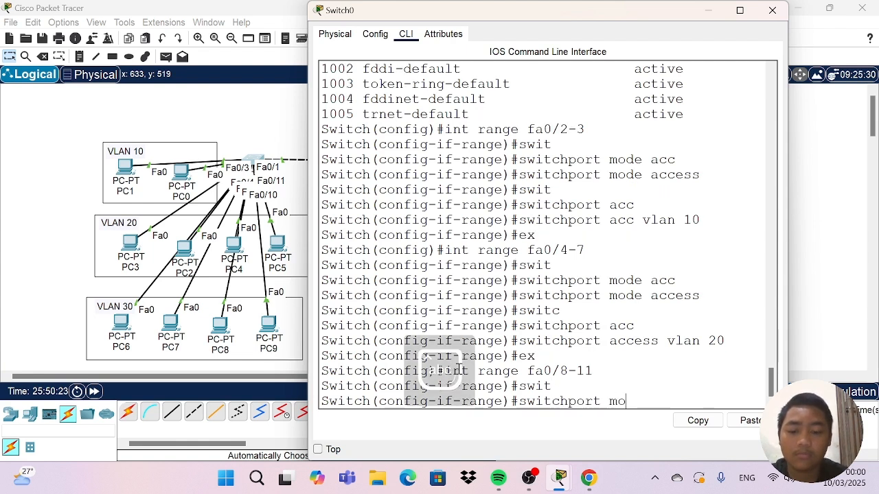
text(de acc)
key(Tab)
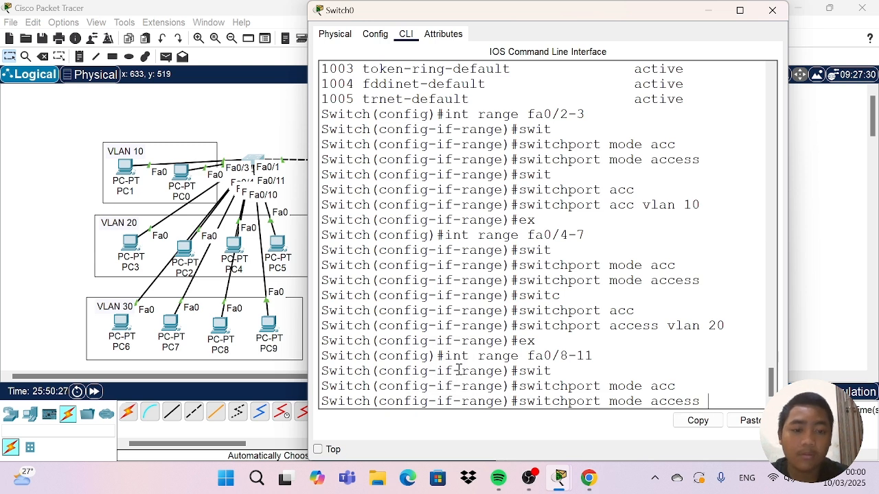
key(Return)
Assign Switch0's fa0/8-11 interface range to access VLAN 30.
text(sw)
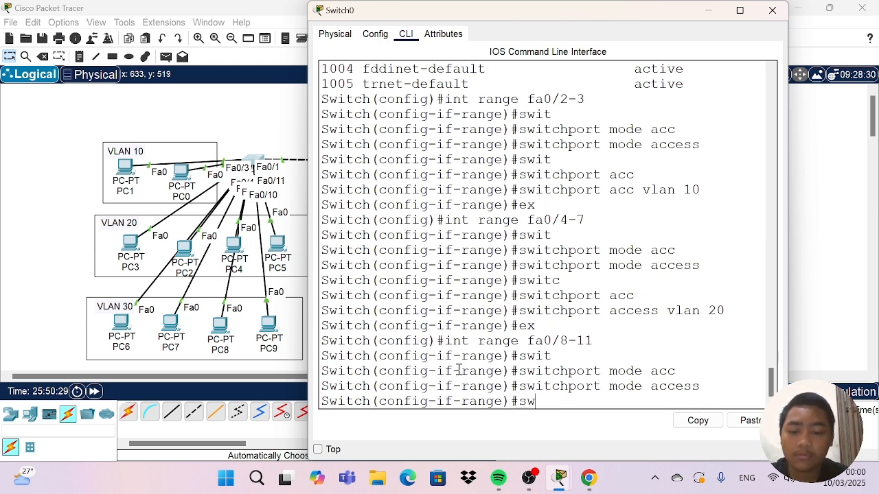
text(it)
key(Tab)
text(acc)
key(Tab)
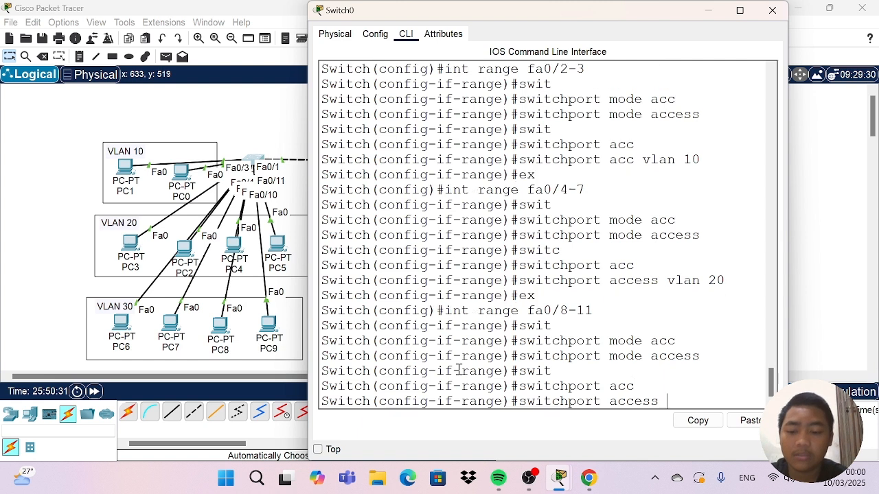
text(vlan)
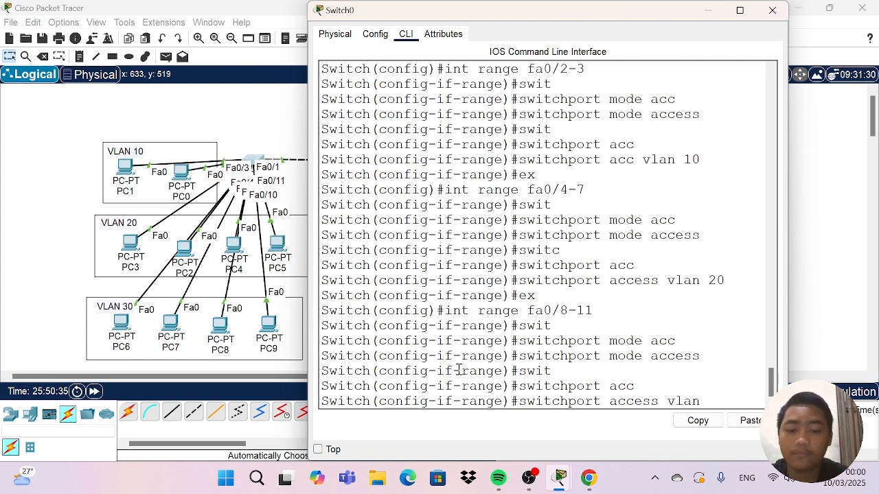
text( 30)
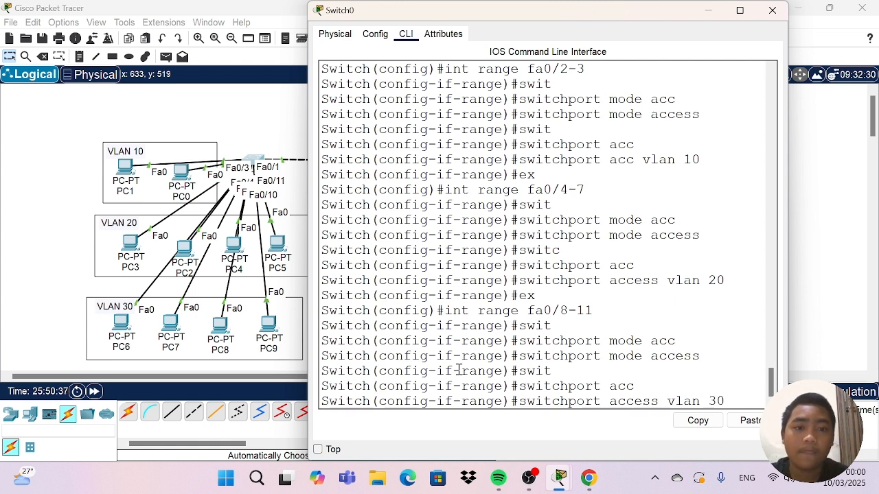
key(Return)
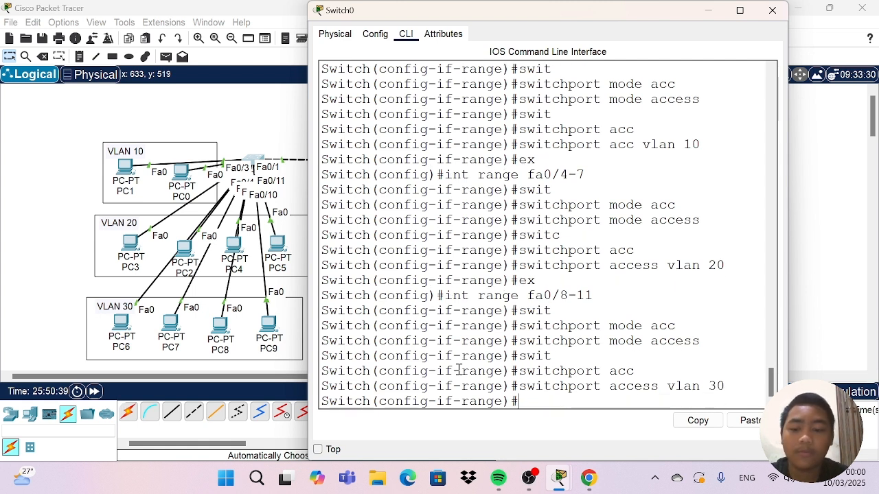
Display Switch0's VLAN table from configuration mode with do sh vlan brief.
text(do sh)
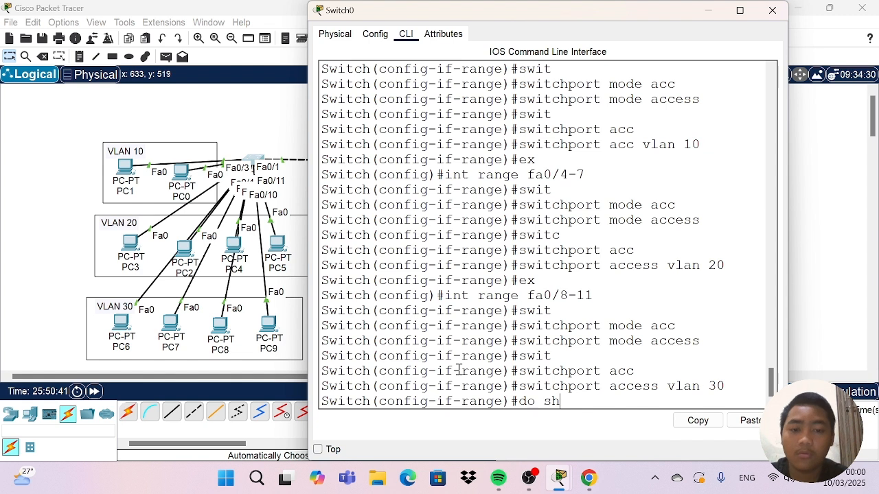
text( vlan)
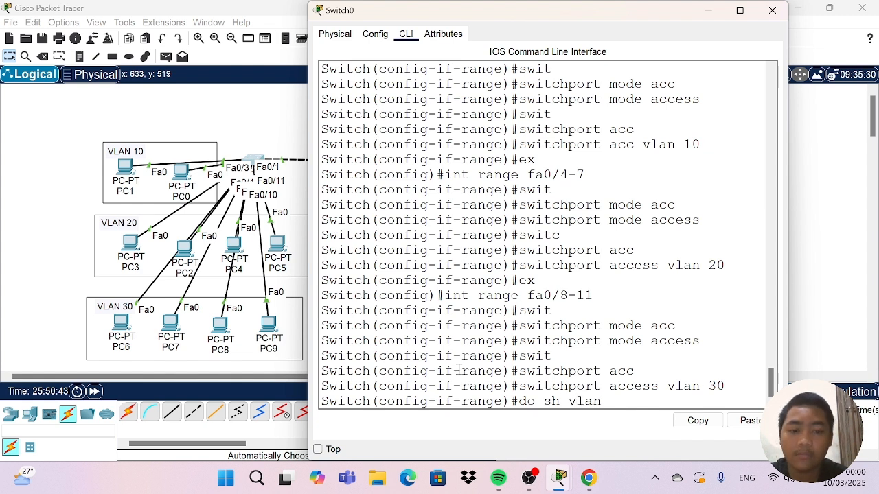
text( brie)
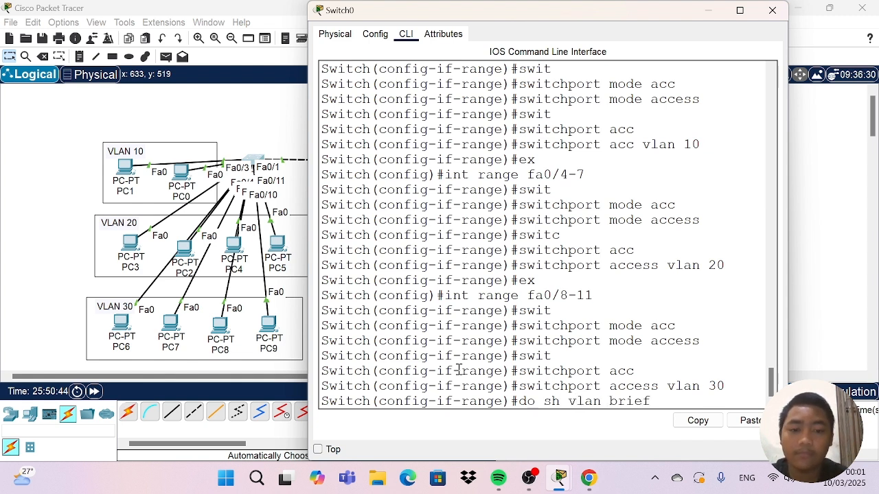
text(f)
key(Return)
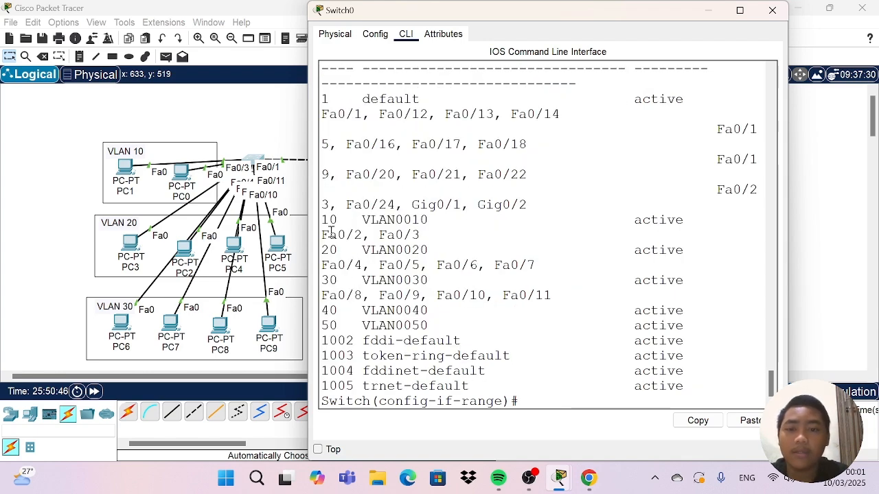
Widen Switch0's window to examine the ports listed for each VLAN, narrow it again and close it.
drag(306, 230, 103, 210)
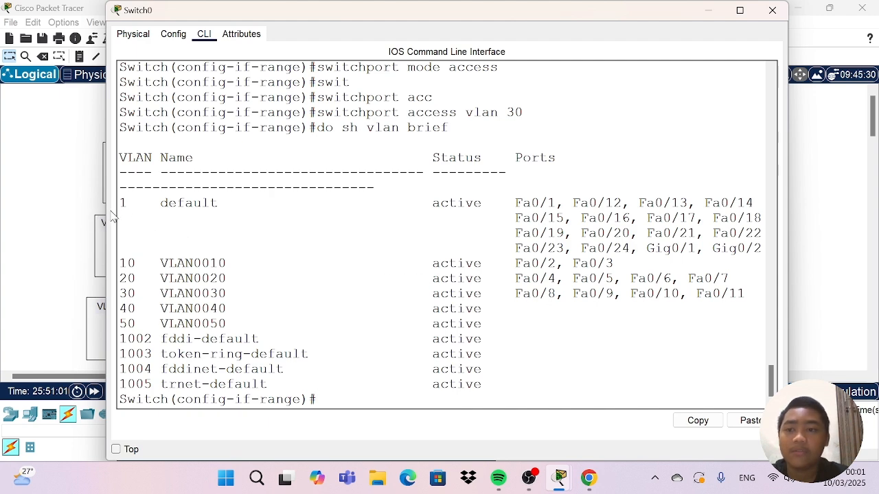
drag(107, 213, 271, 210)
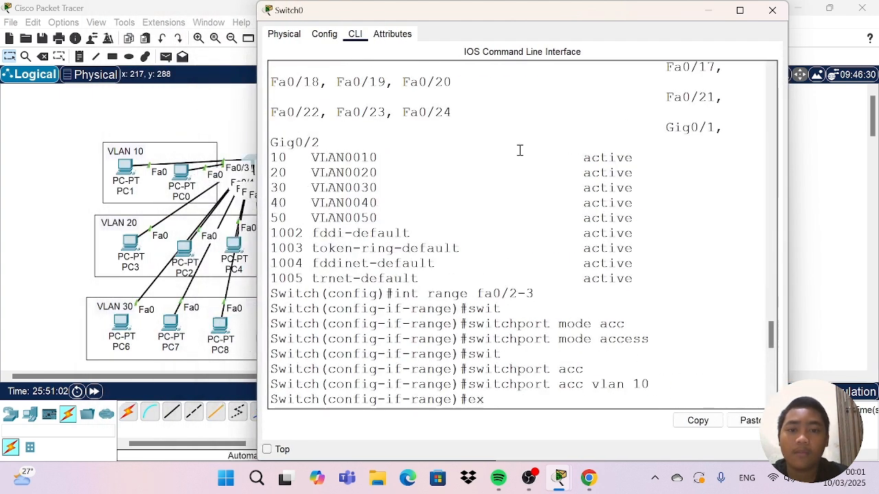
click(773, 11)
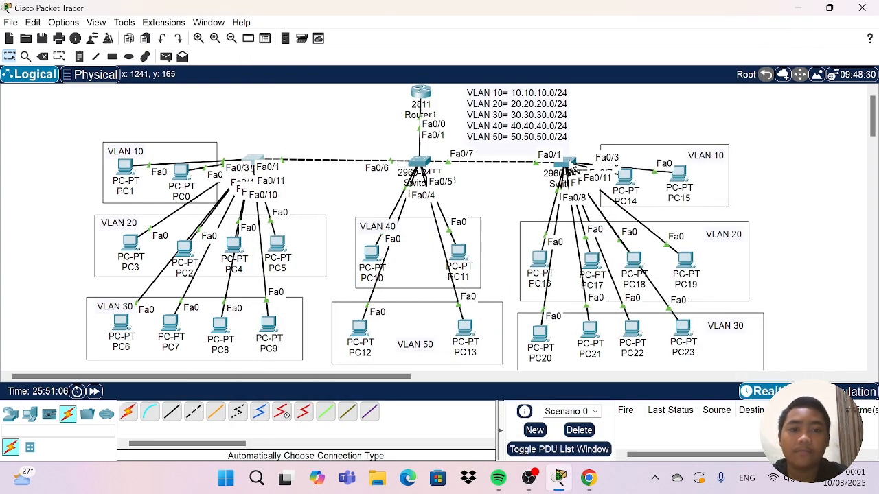
Nudge PC14 and PC15 slightly within the VLAN 10 area beside the rightmost switch.
drag(628, 177, 674, 174)
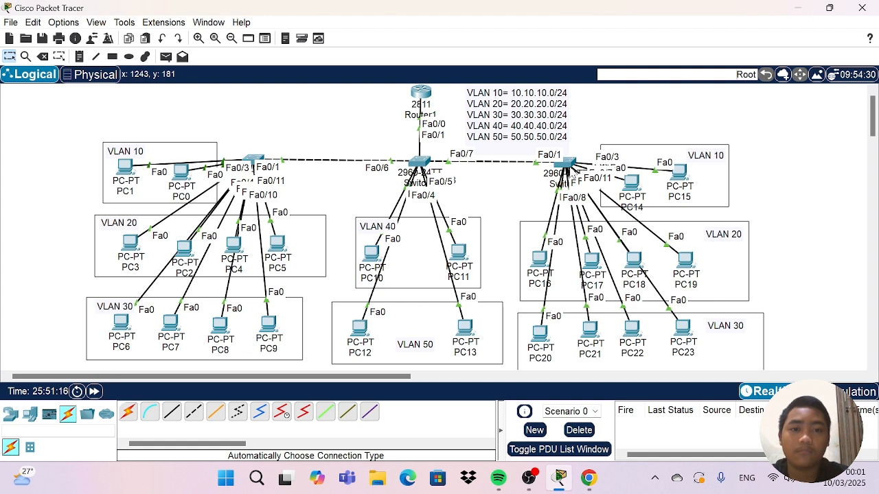
Open Switch2's command line, leave VLAN configuration mode and enter interface range configuration for fa0/2-3.
click(567, 162)
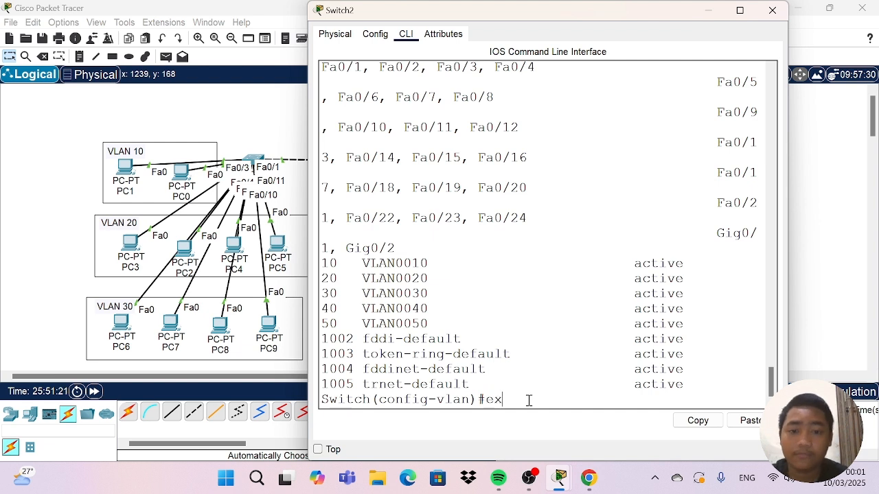
text(ex)
key(Return)
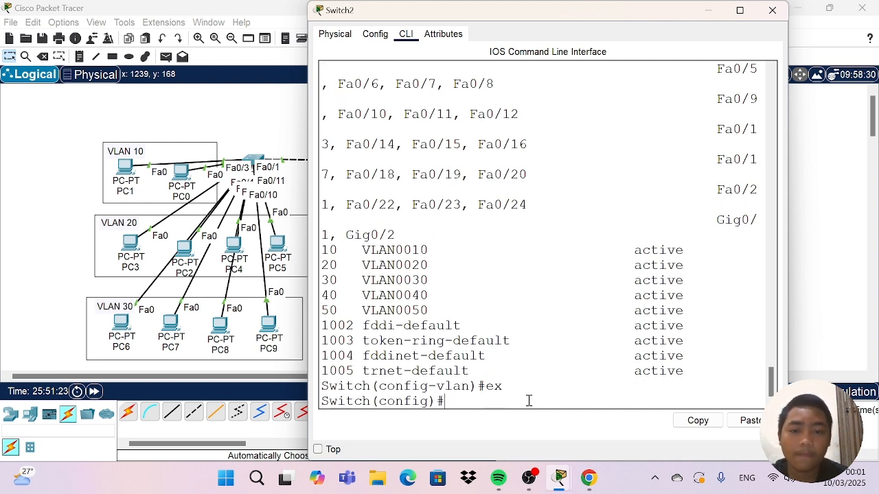
text(inf )
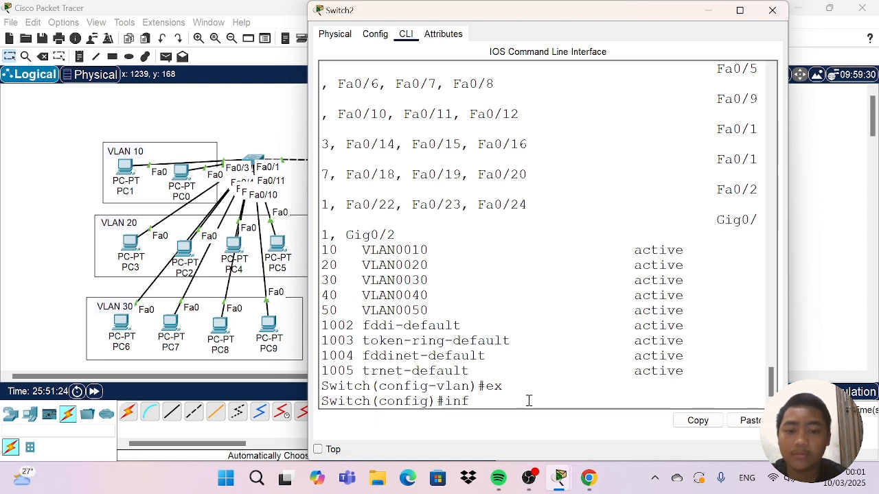
key(BackSpace)
key(BackSpace)
text(t)
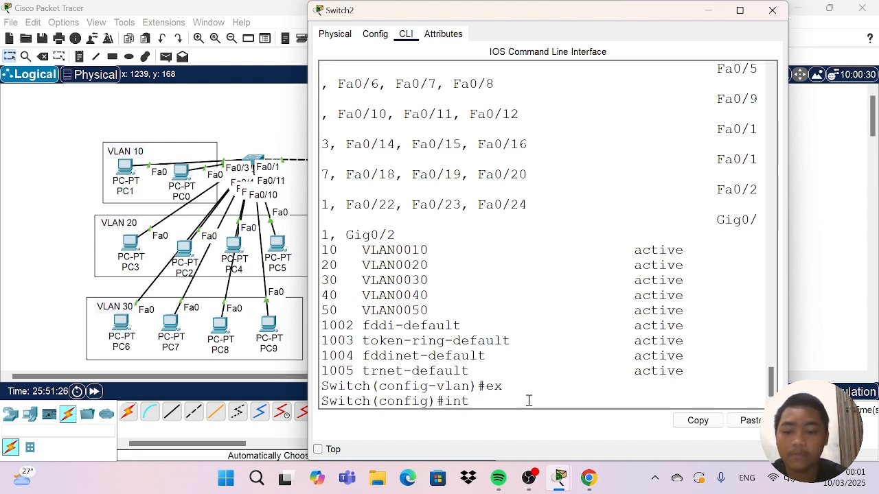
text( rang)
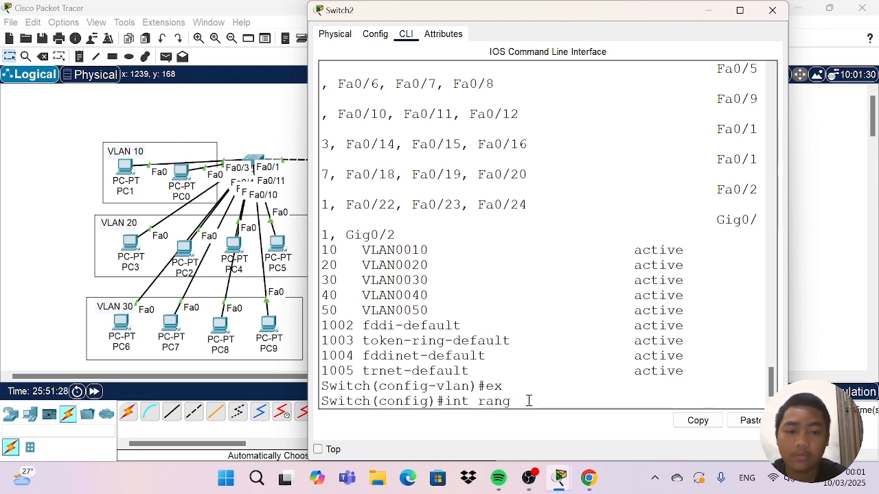
key(BackSpace)
text(e)
key(BackSpace)
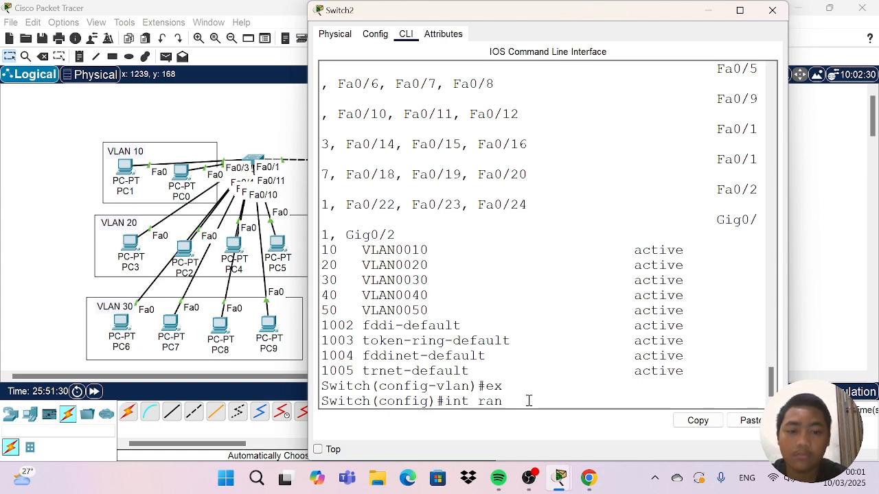
text(ge Fa)
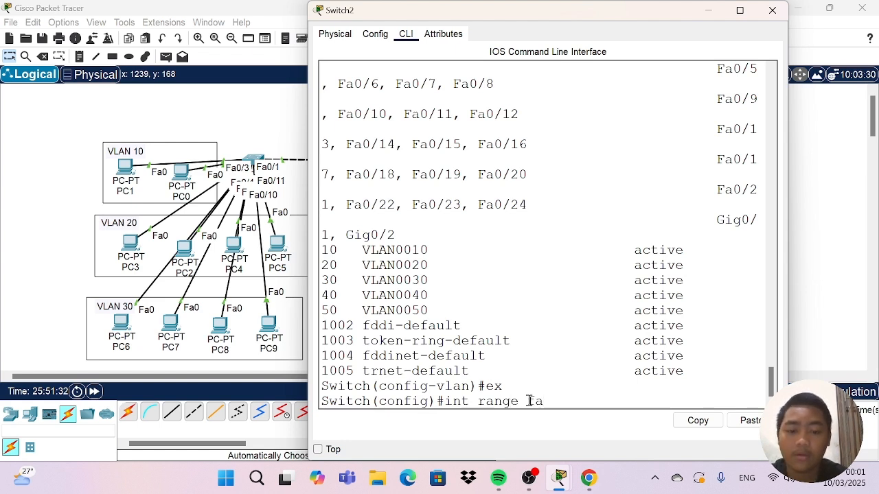
text(0/2)
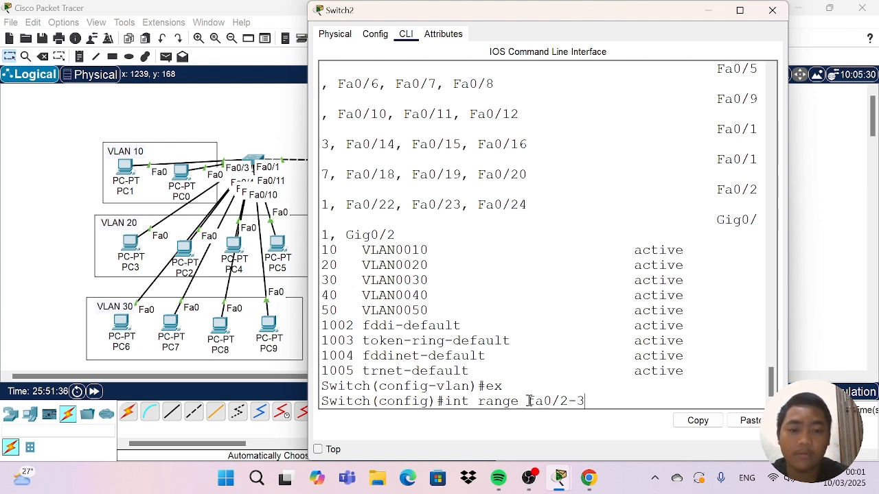
text(-3)
key(Return)
Set Switch2's fa0/2-3 interface range to access mode with switchport mode access.
text(swit)
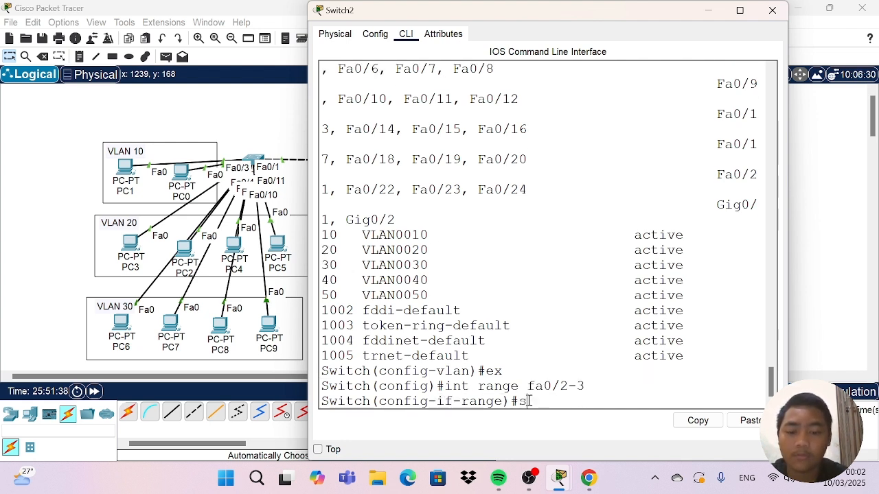
key(Tab)
text(m)
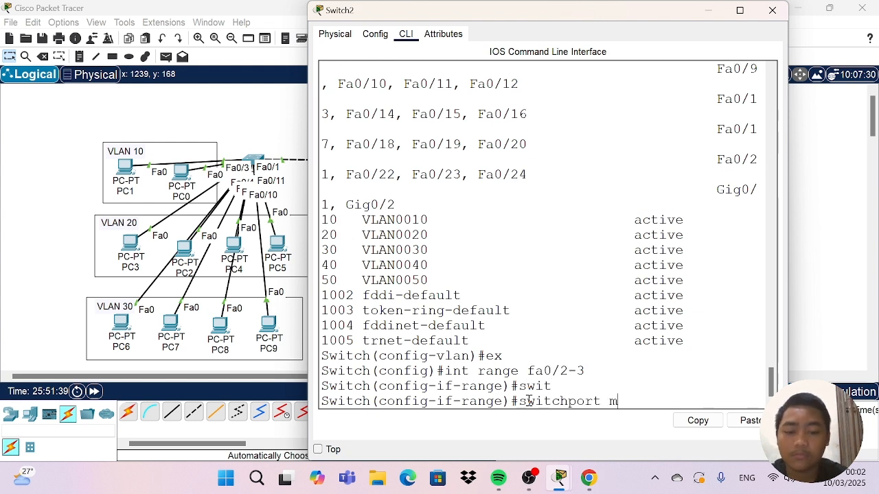
text(ode acc)
key(Tab)
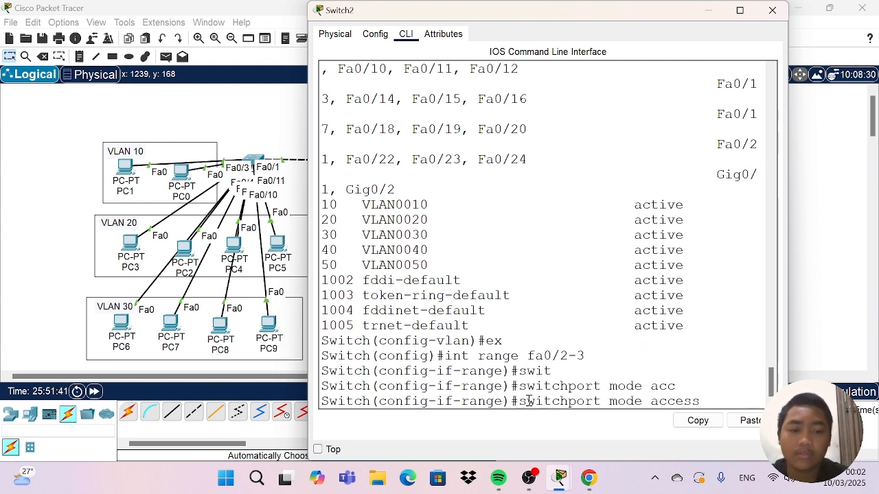
key(Return)
Assign Switch2's fa0/2-3 range to access VLAN 10, exit range configuration and close the switch window.
text(swit)
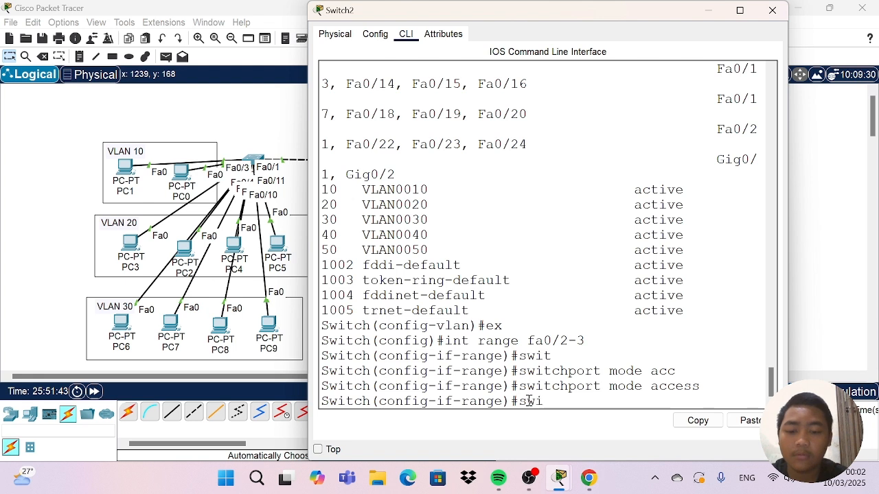
key(Tab)
text(acc)
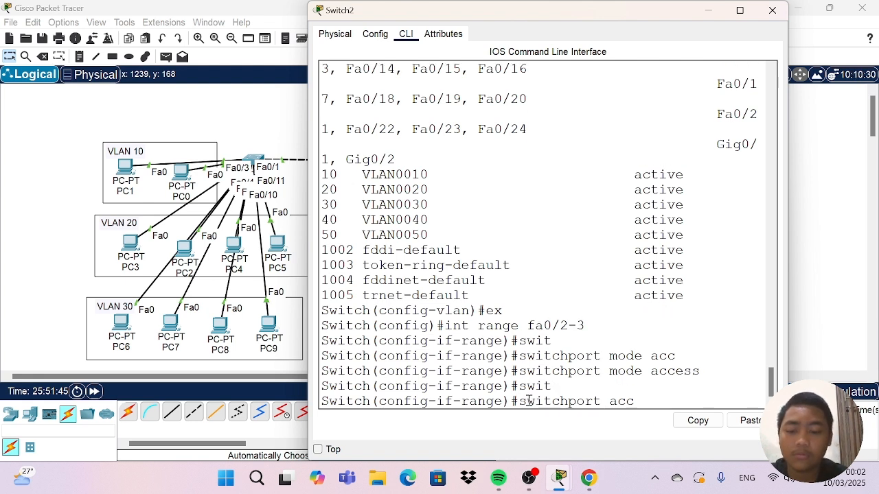
key(Tab)
text(vlan)
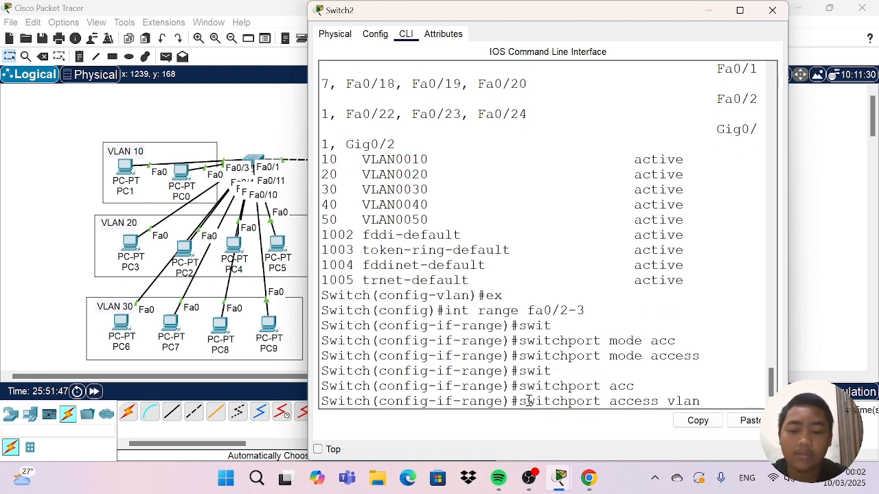
text( 10)
key(Return)
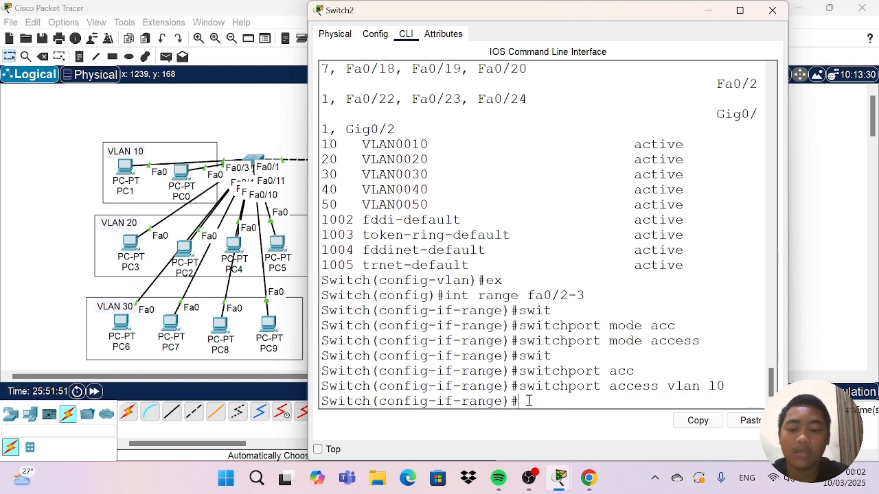
text(ex)
key(Return)
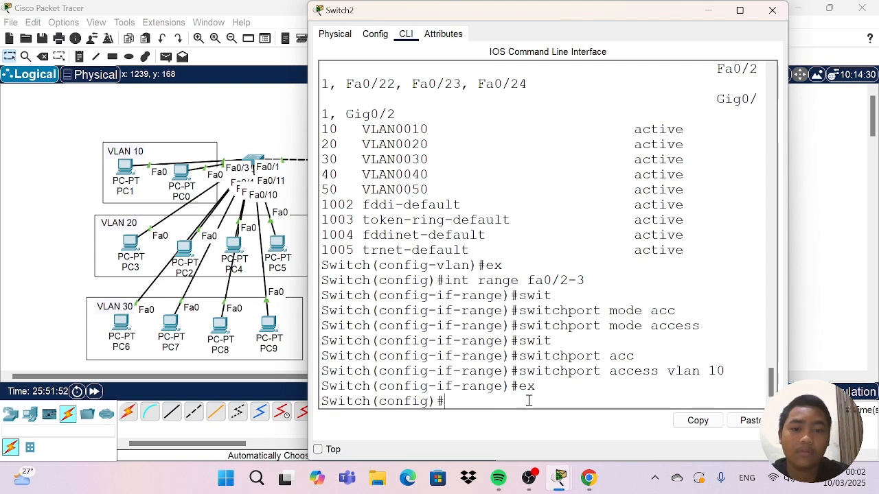
click(772, 11)
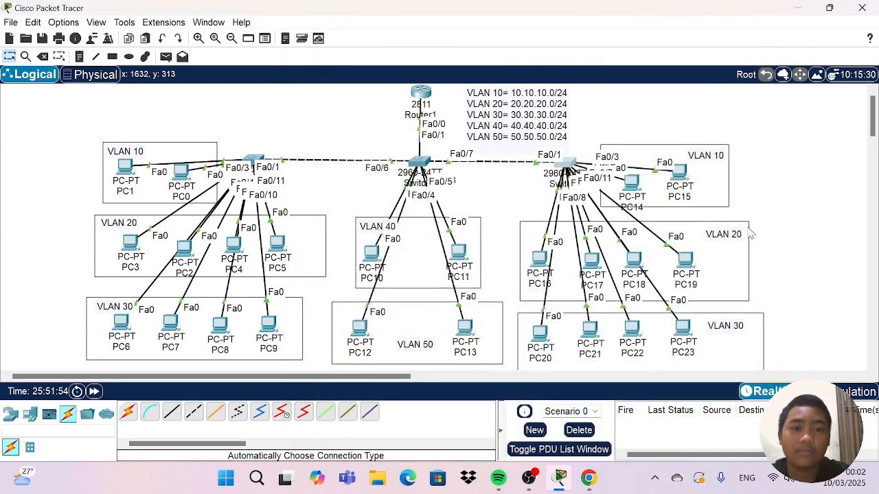
Nudge PC16, PC17, PC18 and PC19 slightly within the VLAN 20 area below Switch2.
mouse_move(545, 273)
mouse_down()
mouse_move(495, 240)
mouse_move(531, 271)
mouse_up()
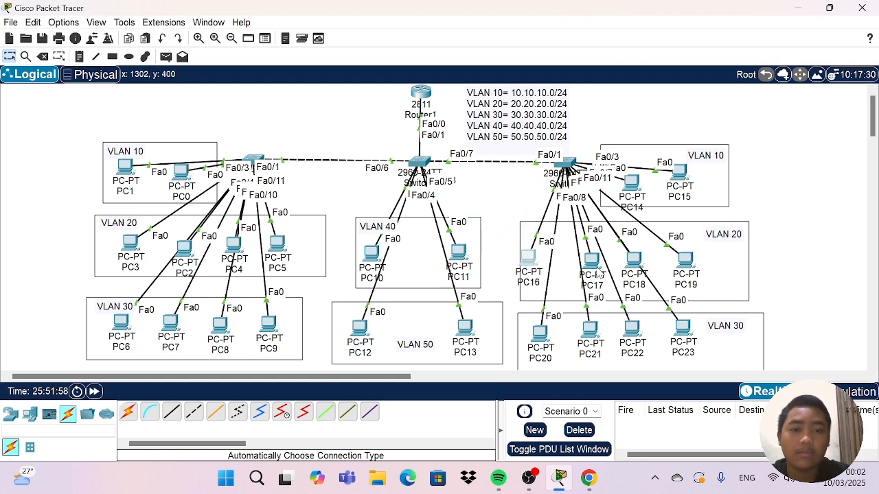
mouse_move(592, 261)
mouse_down()
mouse_move(536, 264)
mouse_move(508, 253)
mouse_move(592, 261)
mouse_up()
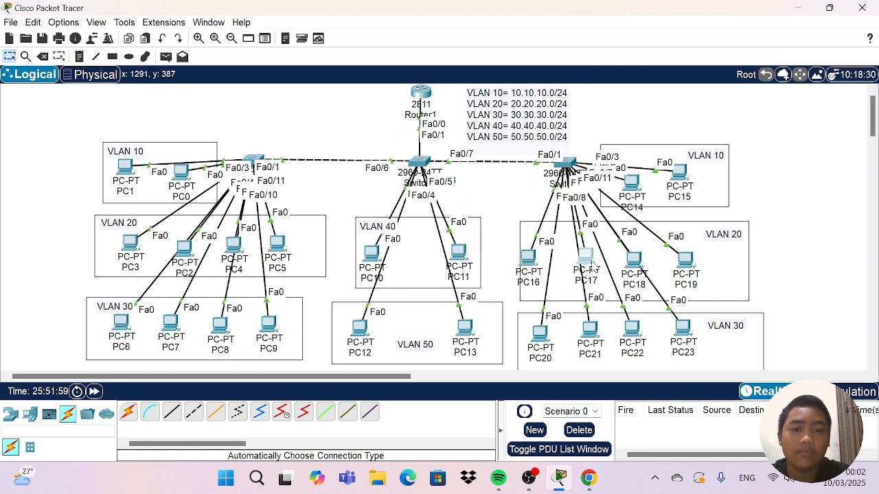
drag(530, 260, 540, 263)
mouse_move(637, 264)
mouse_down()
mouse_move(539, 261)
mouse_move(561, 249)
mouse_move(626, 261)
mouse_up()
mouse_move(683, 259)
mouse_down()
mouse_move(707, 206)
mouse_move(683, 263)
mouse_move(680, 254)
mouse_up()
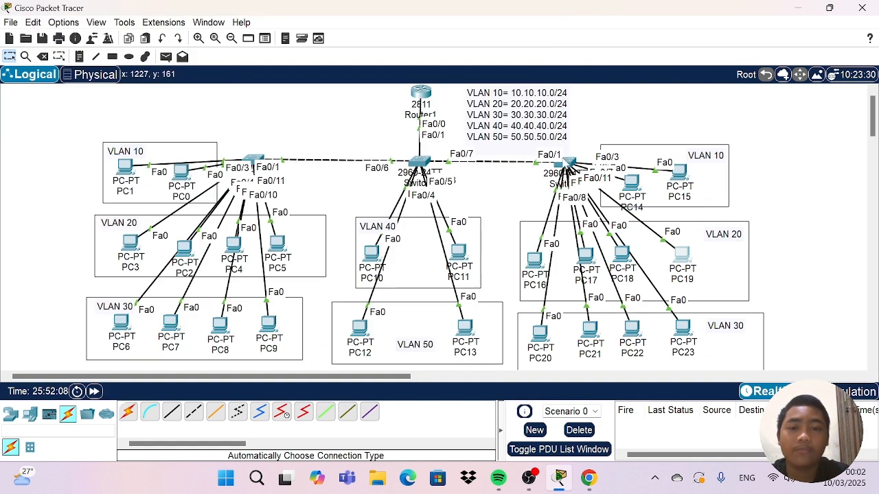
Reopen Switch2's command line and enter interface range configuration for fa0/4-7.
click(569, 171)
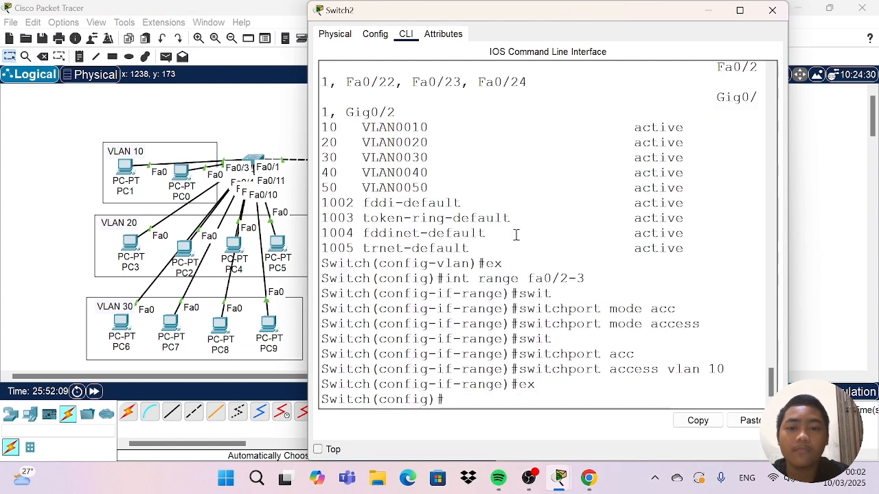
text(i)
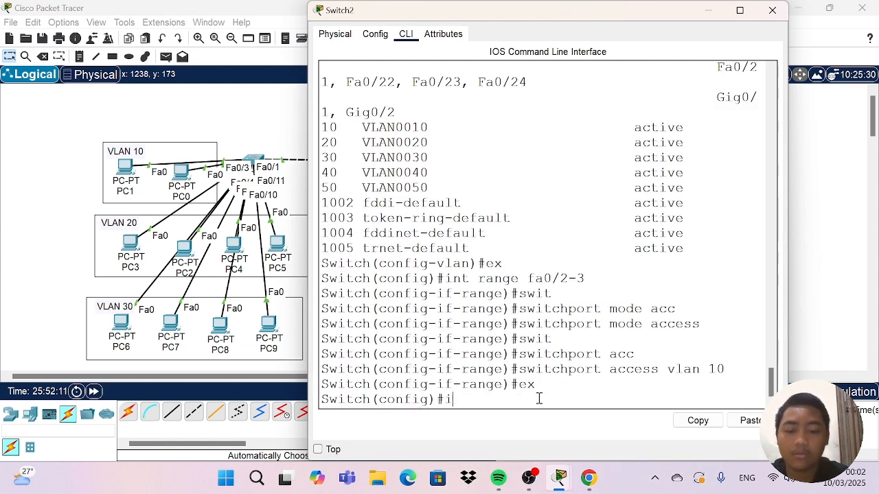
text(nt)
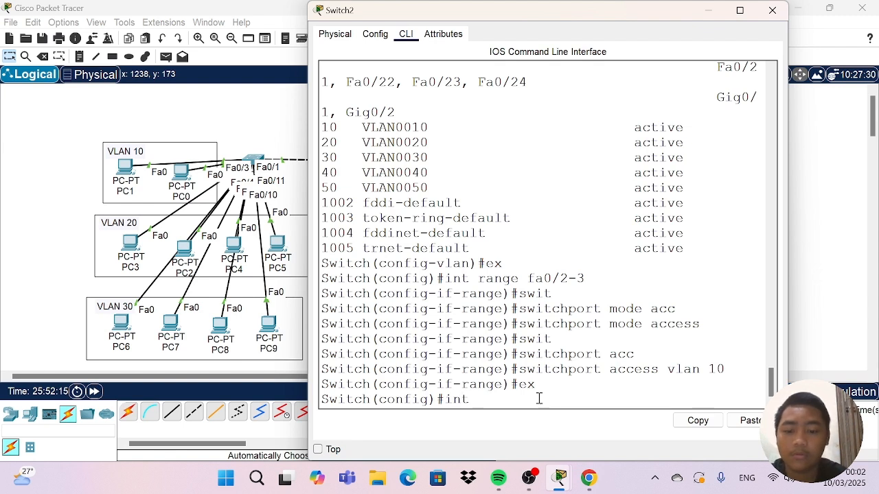
text( range fa)
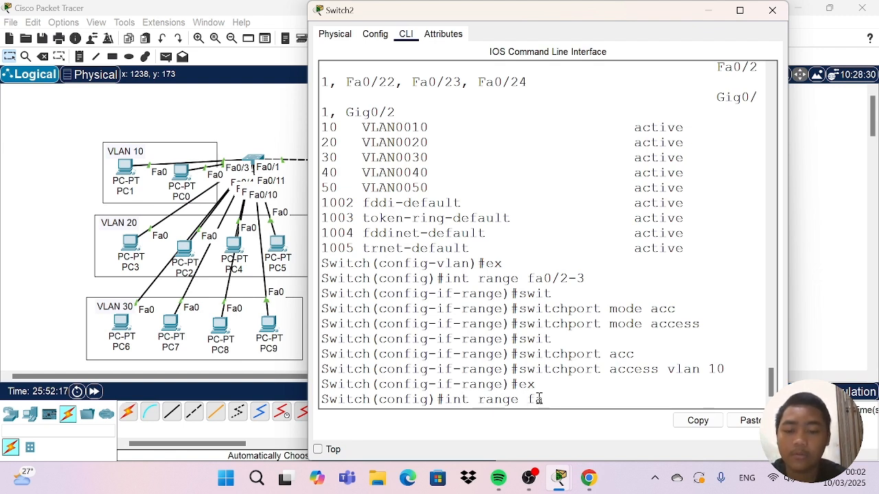
text(0/)
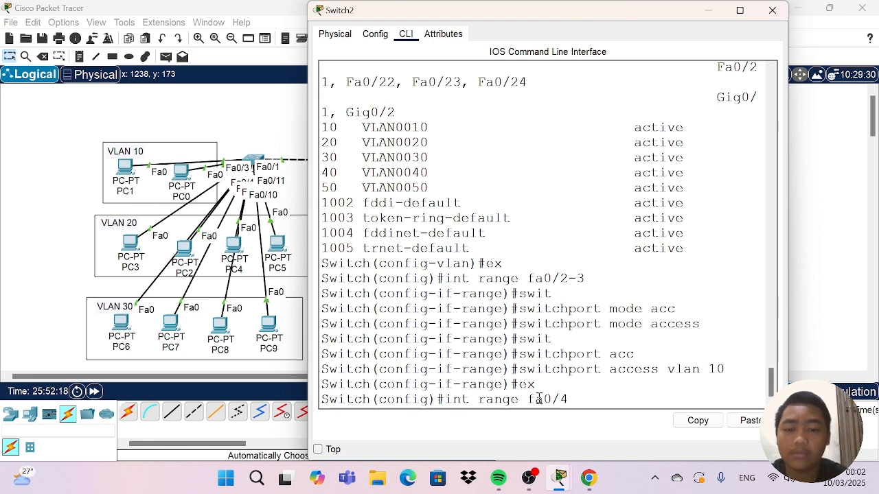
text(4-)
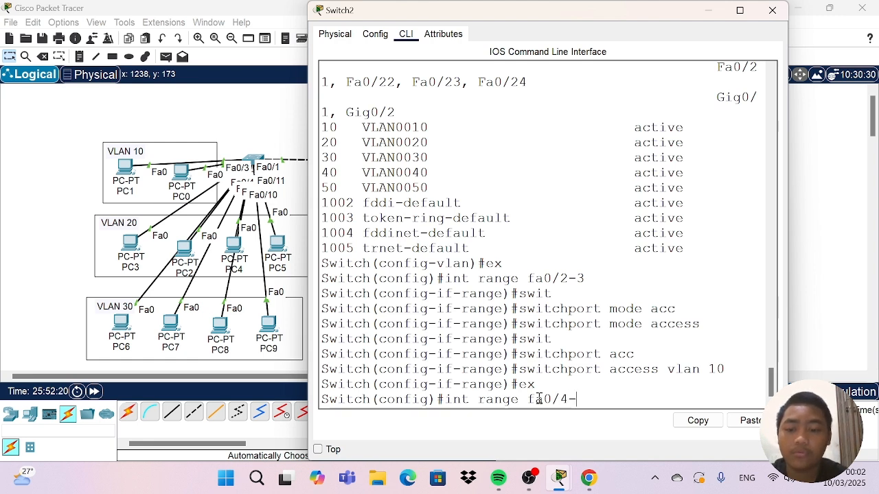
text(7)
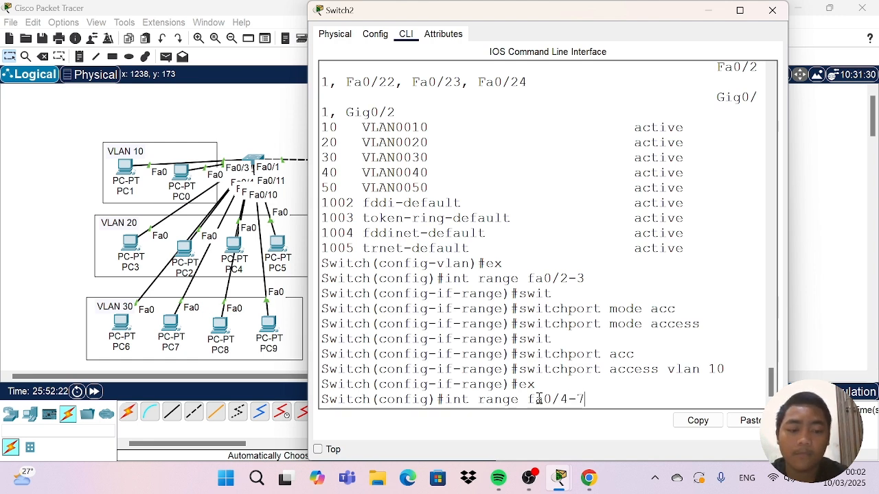
key(Return)
Try to run switchport access without a VLAN argument on Switch2's fa0/4-7 range.
text(sw)
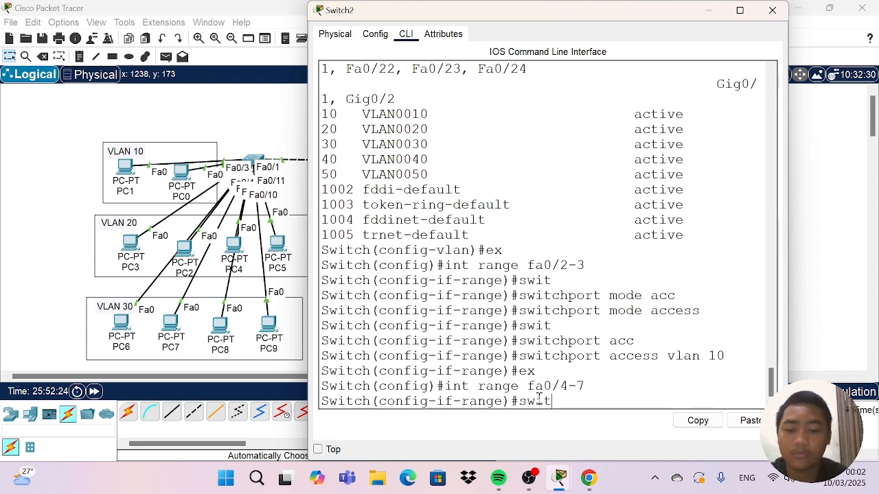
text(it)
key(Tab)
text(acc)
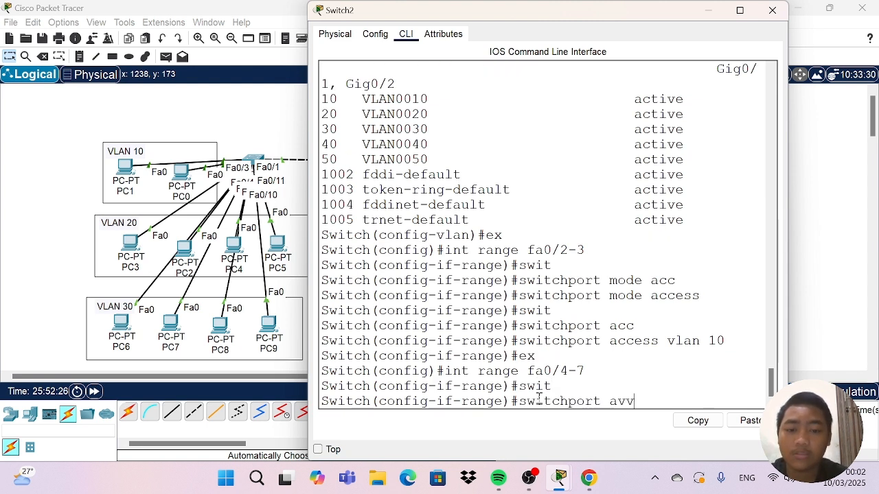
key(BackSpace)
key(BackSpace)
key(Tab)
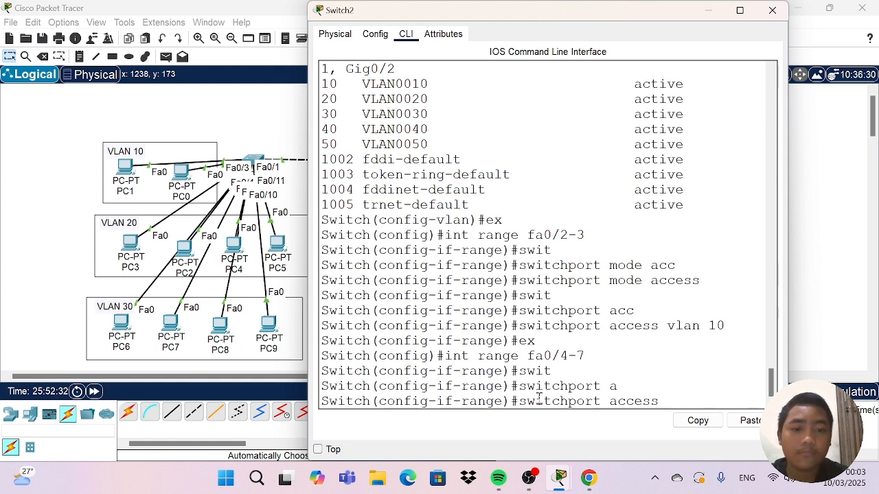
key(Return)
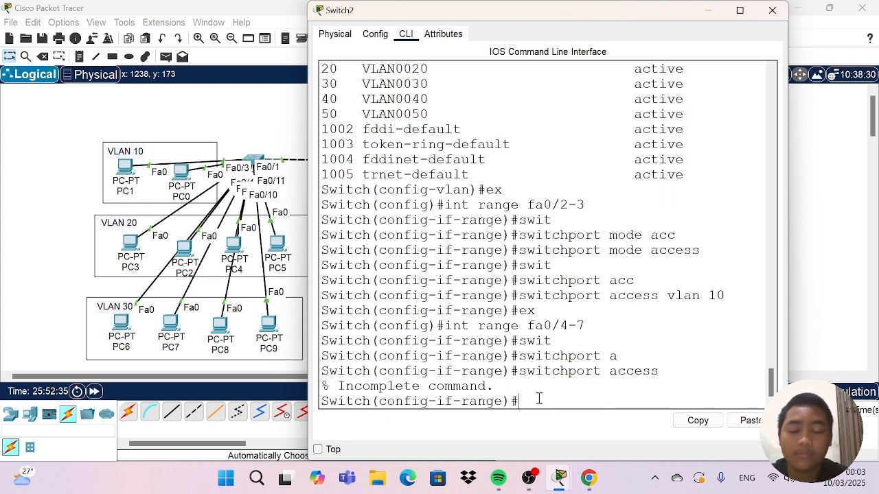
Assign Switch2's fa0/4-7 interface range to access VLAN 20.
text(swit)
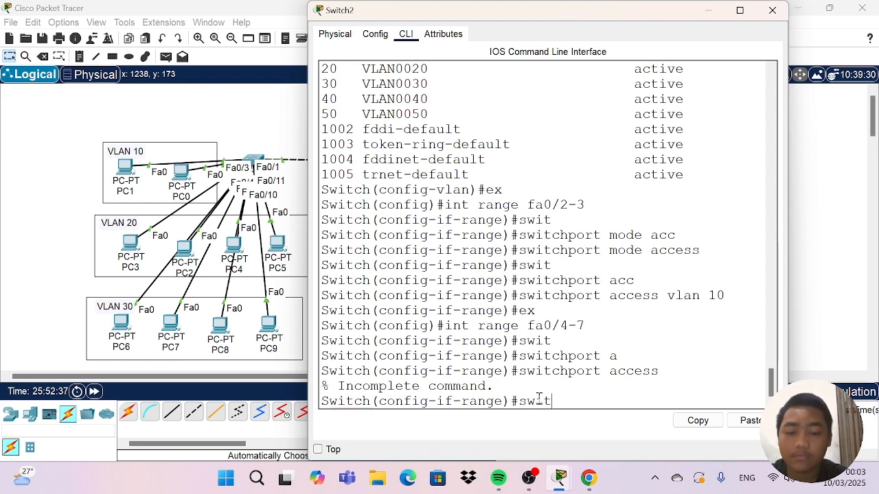
key(Tab)
text(av)
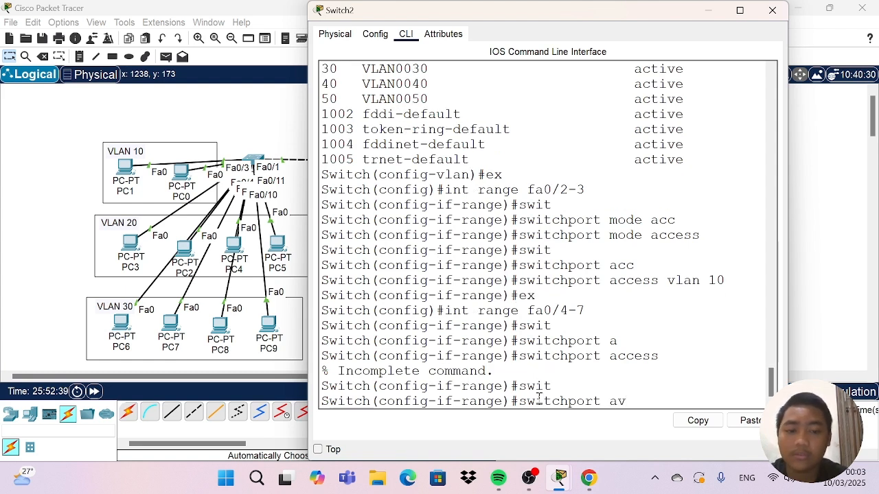
key(BackSpace)
text(c)
key(Tab)
text(v)
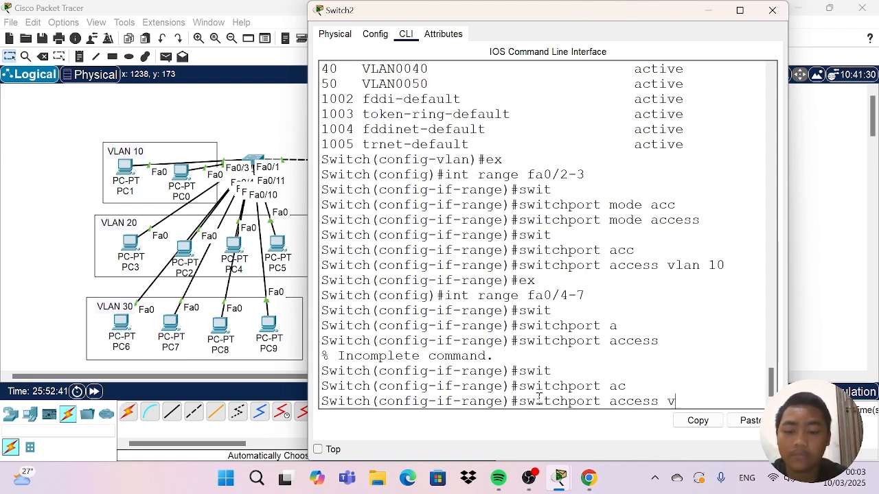
text(lan )
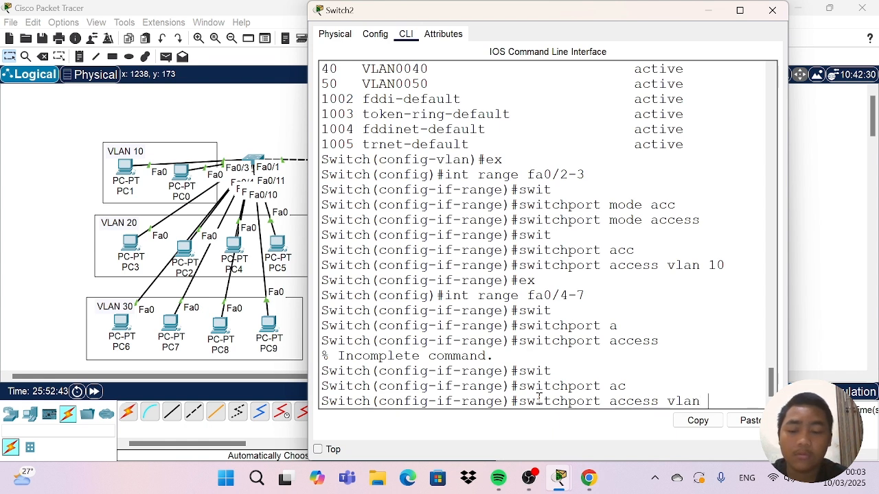
text(2)
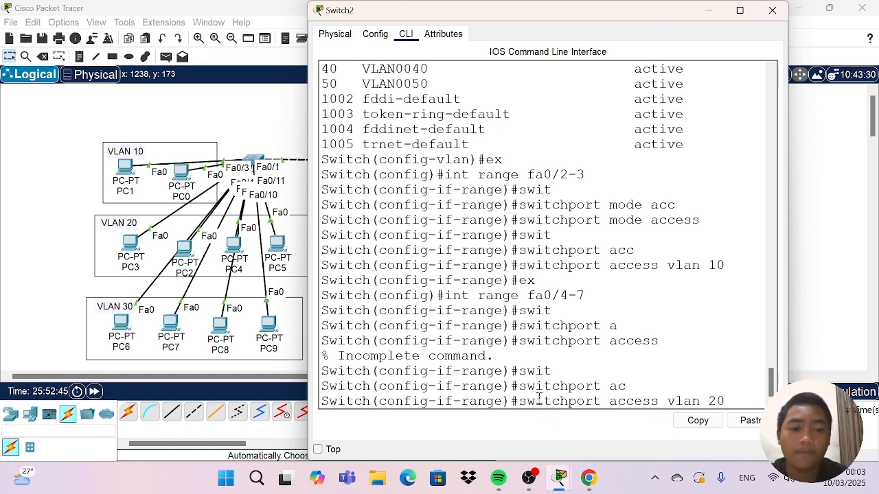
text(0)
key(Return)
Set the switchport mode of Switch2's fa0/4-7 range to access.
text(swit)
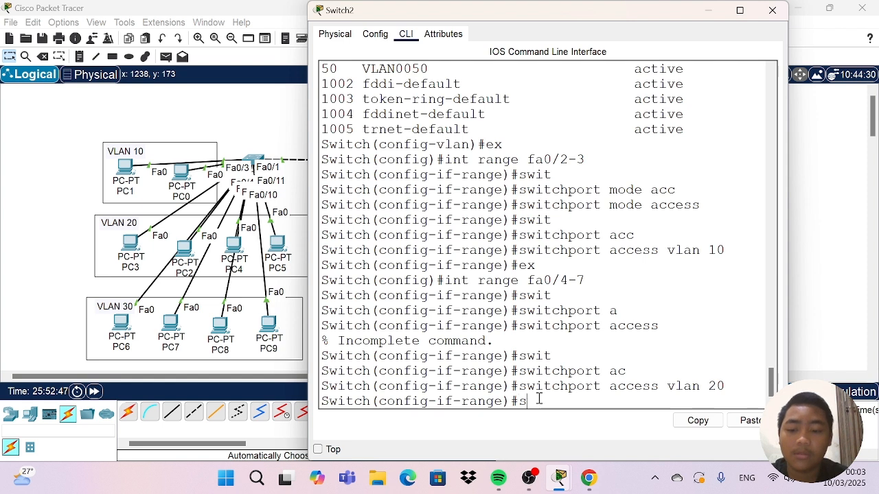
key(Tab)
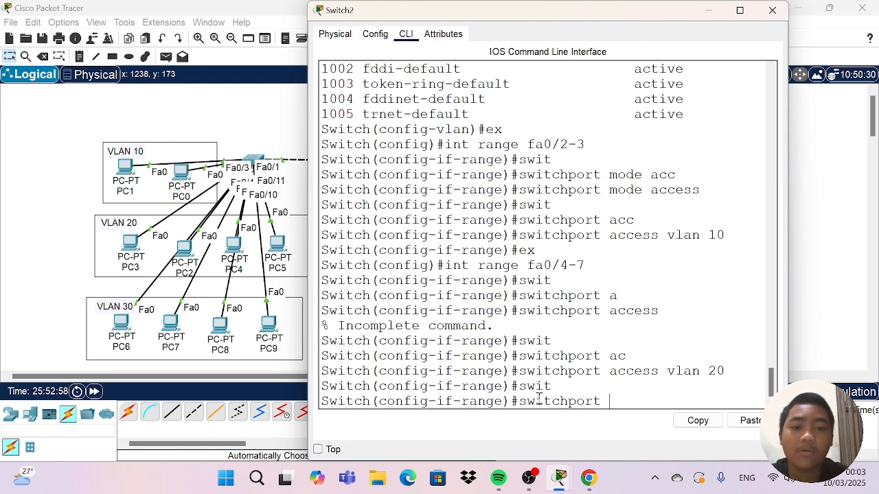
text(mode )
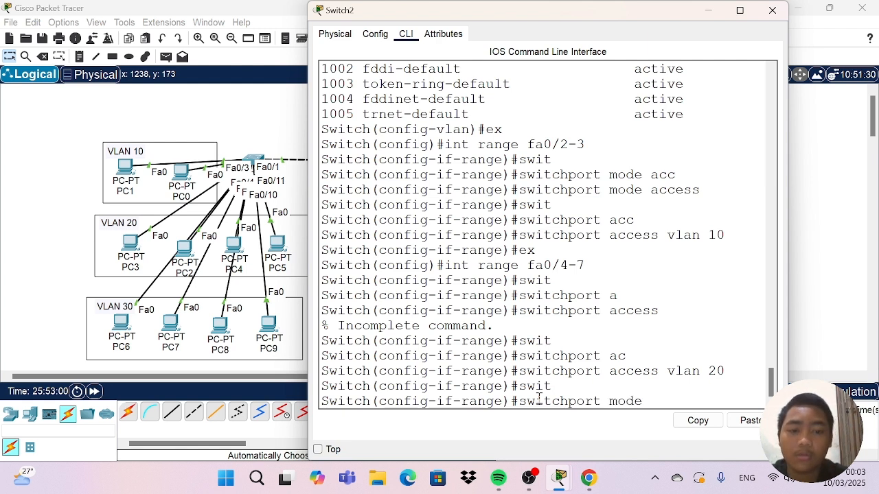
text(acc)
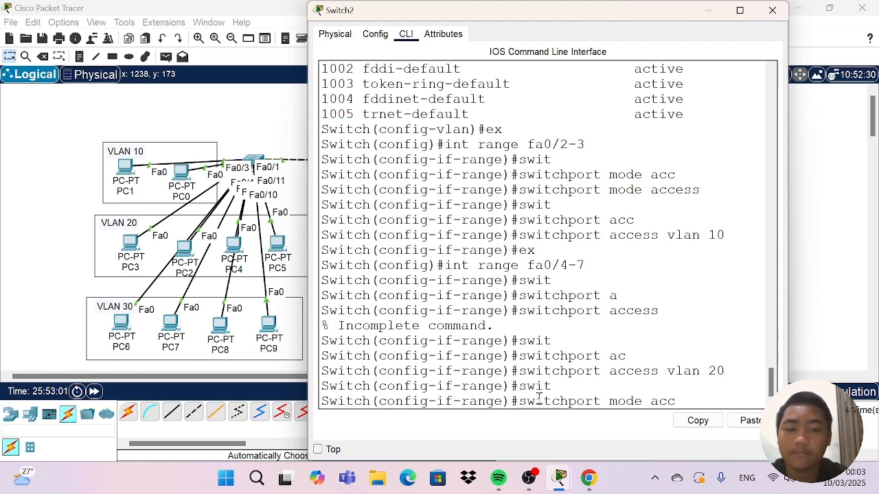
key(Tab)
key(Return)
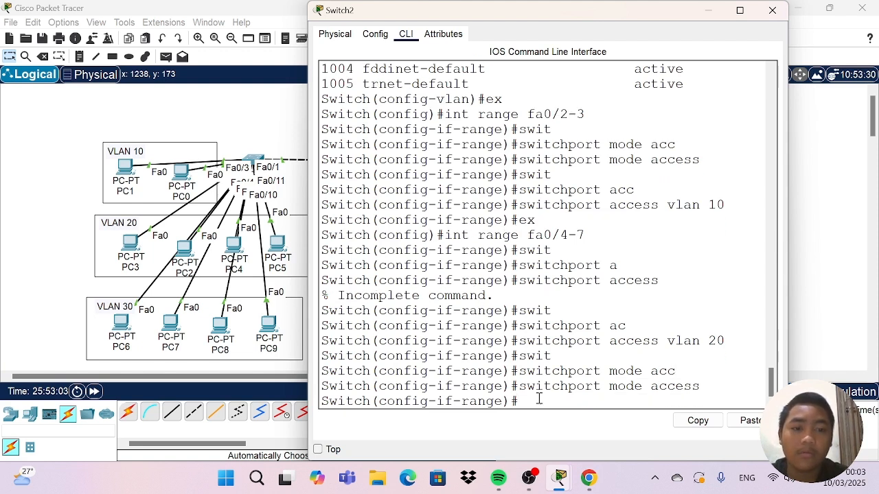
Reapply access VLAN 20 to Switch2's fa0/4-7 range, exit range configuration and close the switch window.
text(swit)
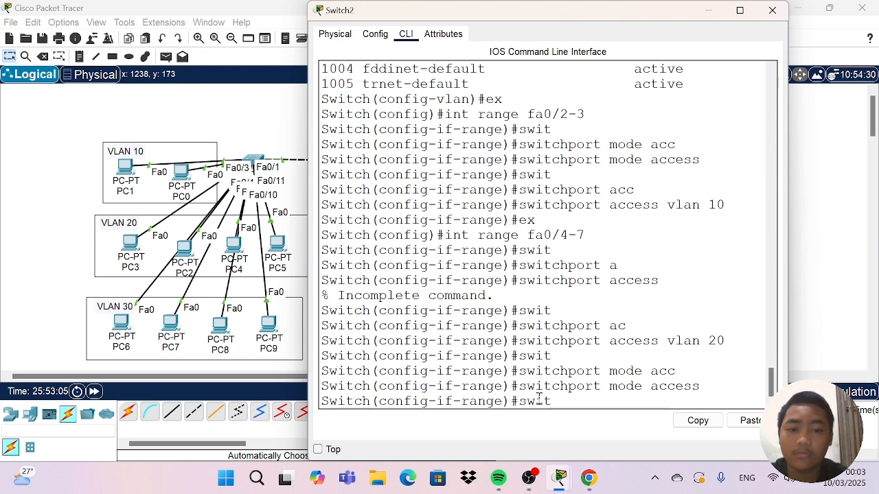
key(Tab)
text(ac)
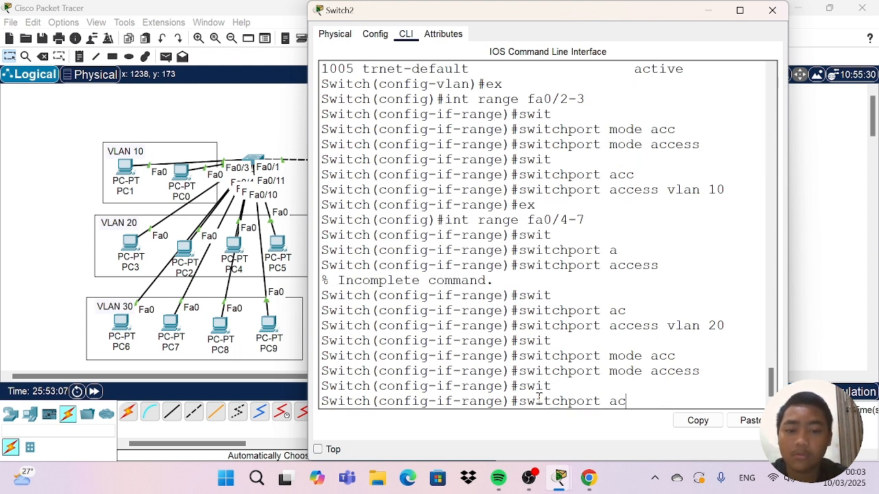
text(c)
key(Tab)
text(v)
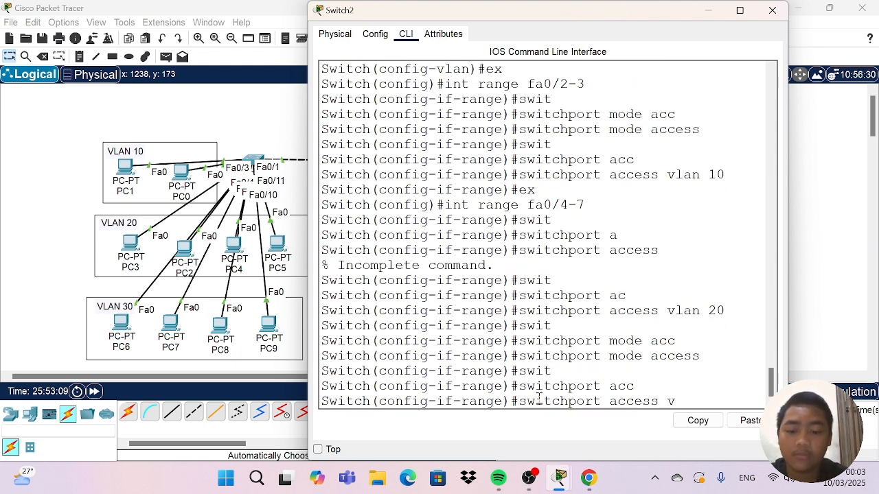
text(lan 20)
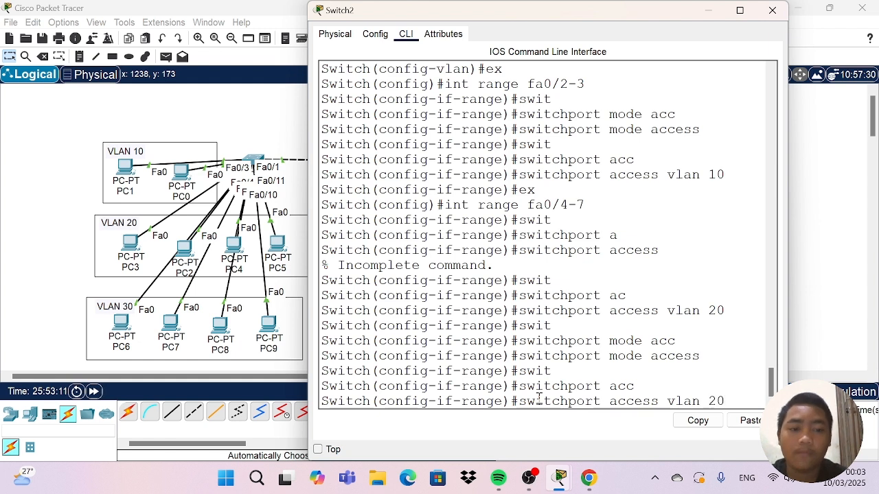
key(Return)
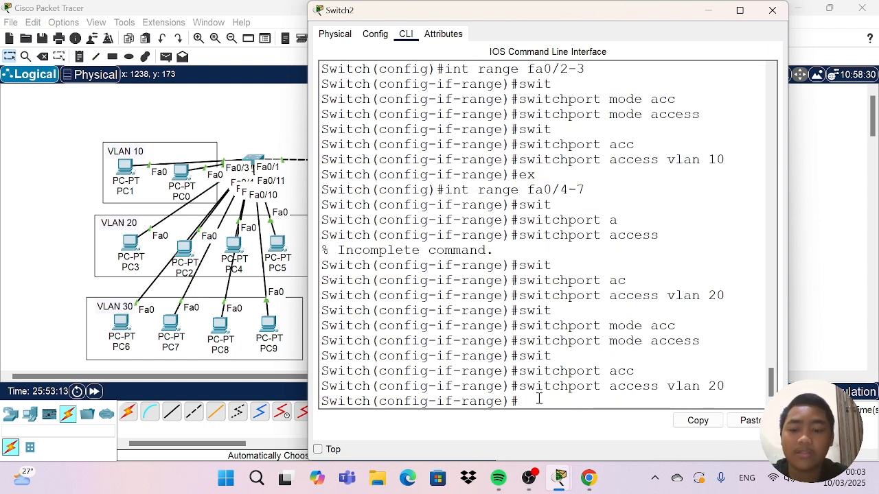
text(ex)
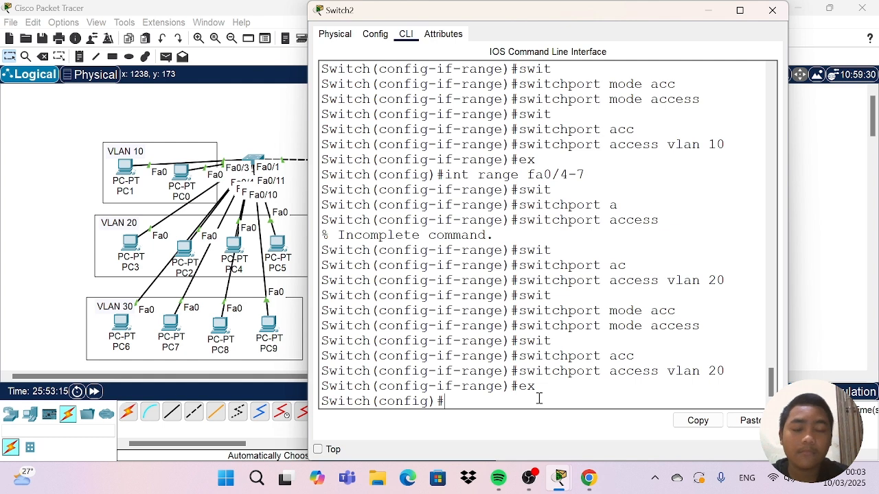
click(765, 10)
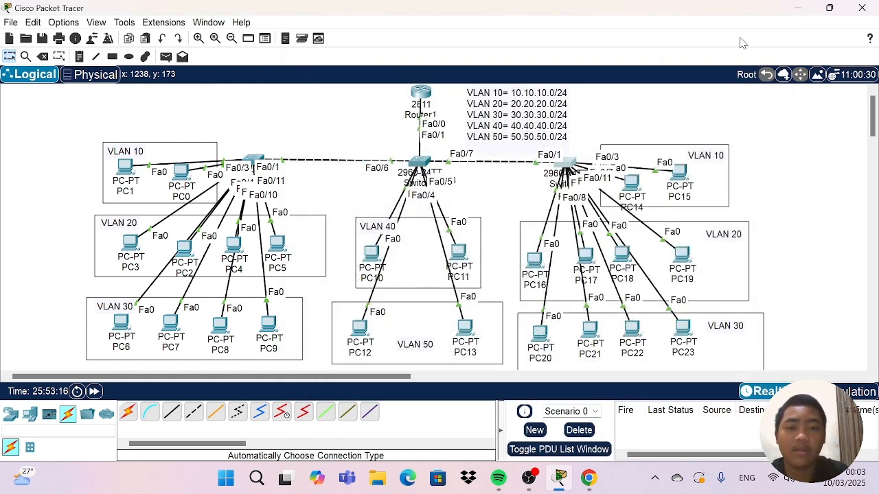
Nudge PC20, PC21, PC22, PC23 and the VLAN 30 box slightly in the area below Switch2.
drag(538, 333, 582, 346)
click(585, 344)
mouse_move(637, 333)
mouse_down()
mouse_move(511, 281)
mouse_move(601, 333)
mouse_move(628, 336)
mouse_up()
mouse_move(683, 329)
mouse_down()
mouse_move(726, 273)
mouse_move(677, 331)
mouse_up()
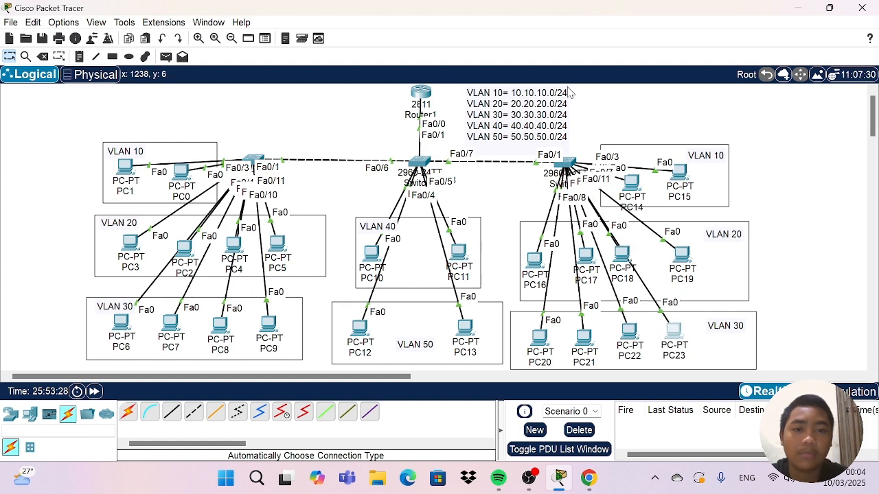
Reopen Switch2's command line and set the fa0/8-11 interface range to switchport access mode.
click(566, 166)
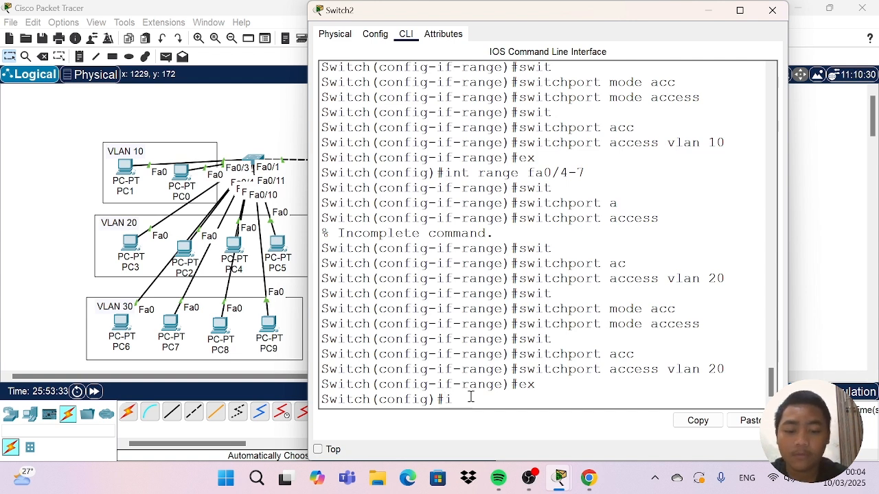
text(int rang)
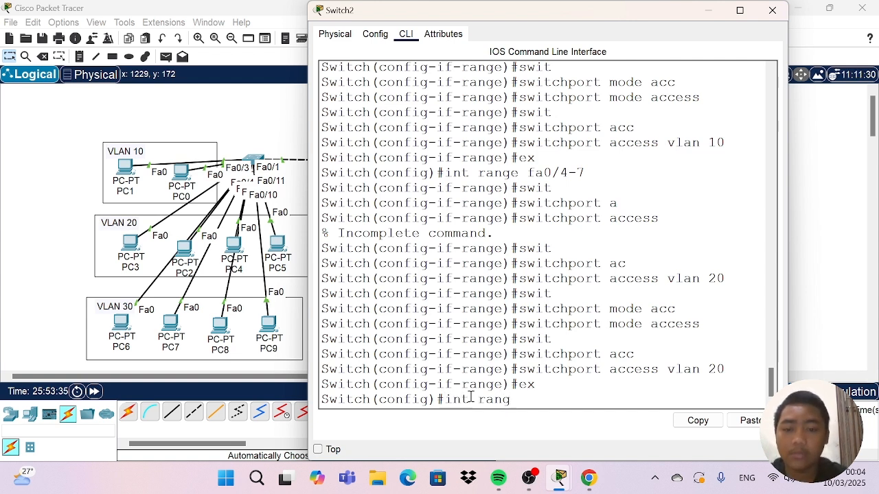
text(e fa0/8-)
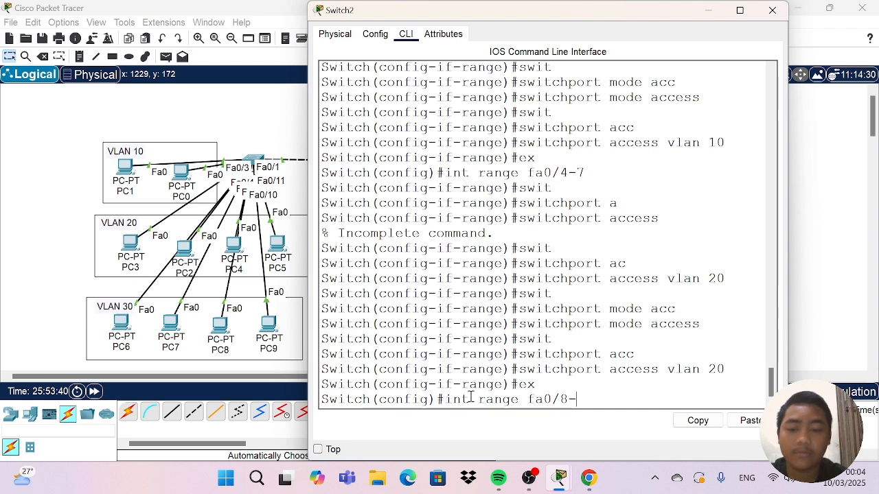
text(11)
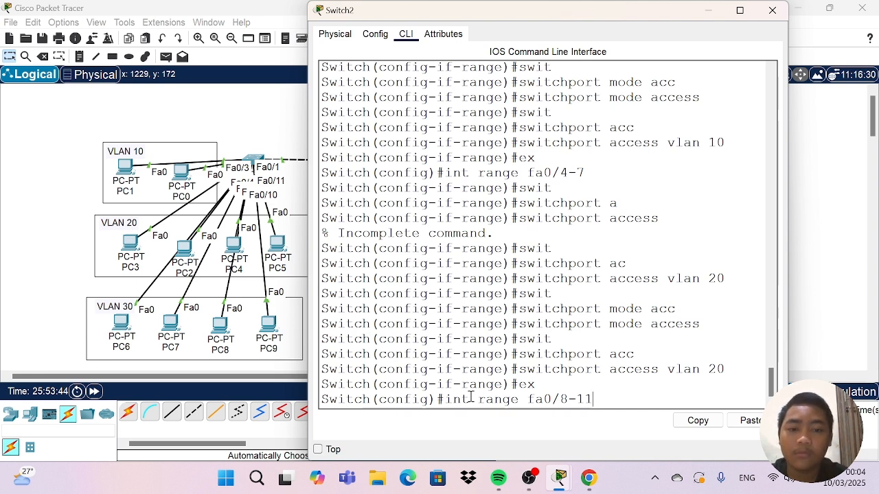
key(Return)
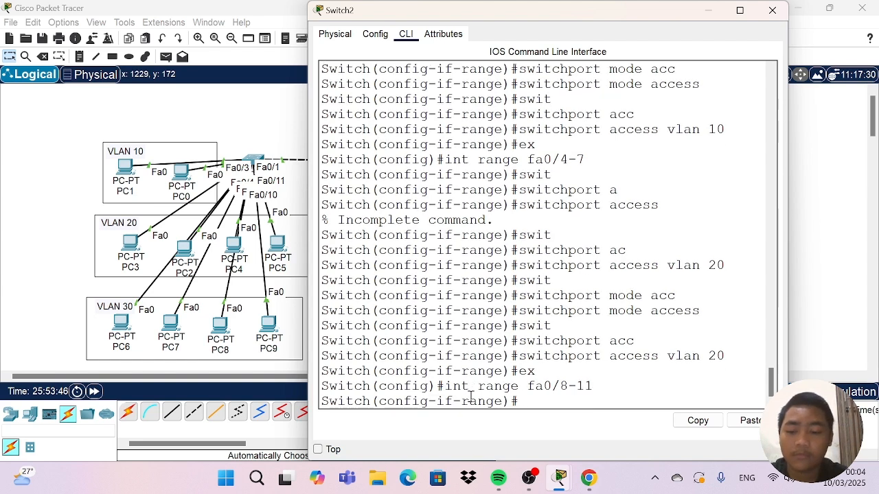
text(swit)
key(Tab)
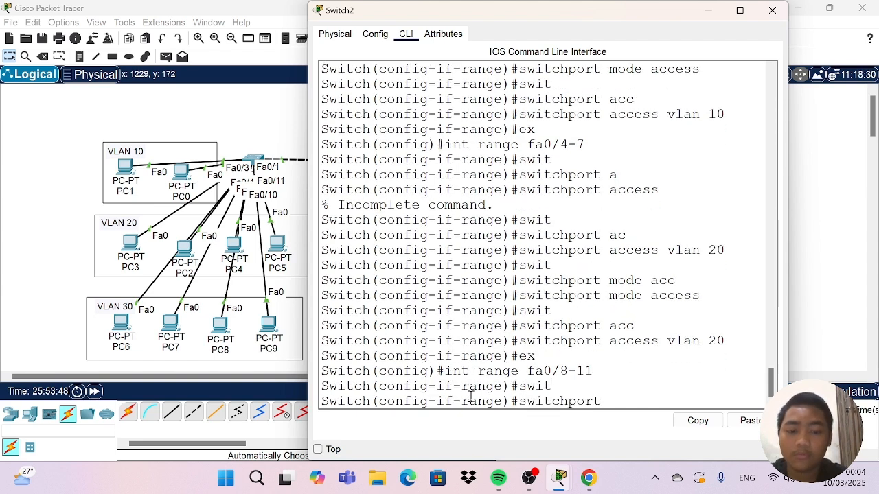
text(mode ac)
text(c)
key(Tab)
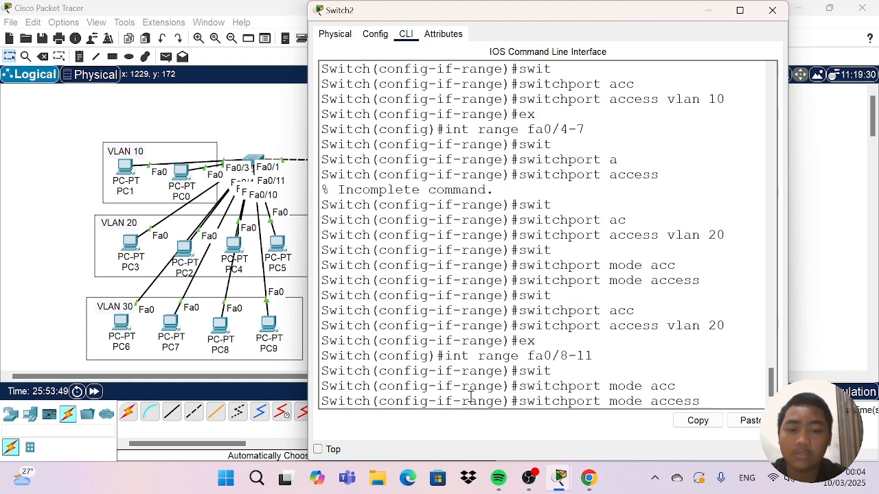
key(Return)
Assign Switch2's fa0/8-11 interface range to access VLAN 30.
text(swit)
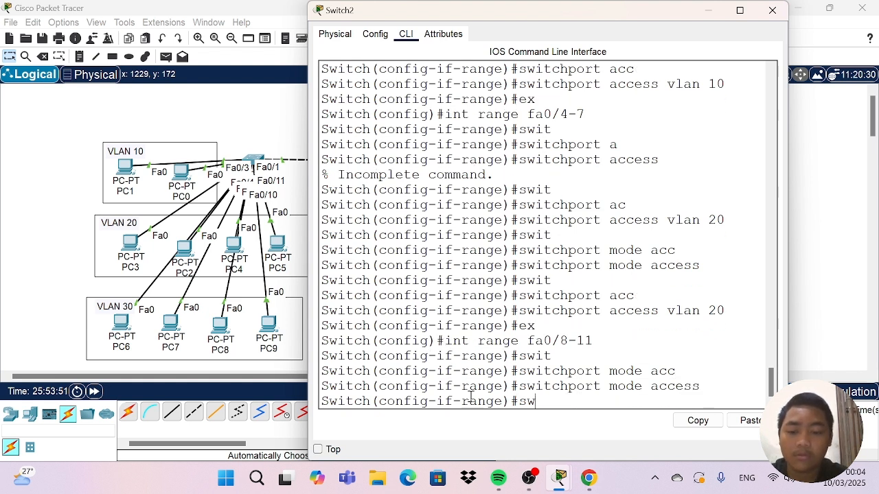
key(Tab)
text(acc)
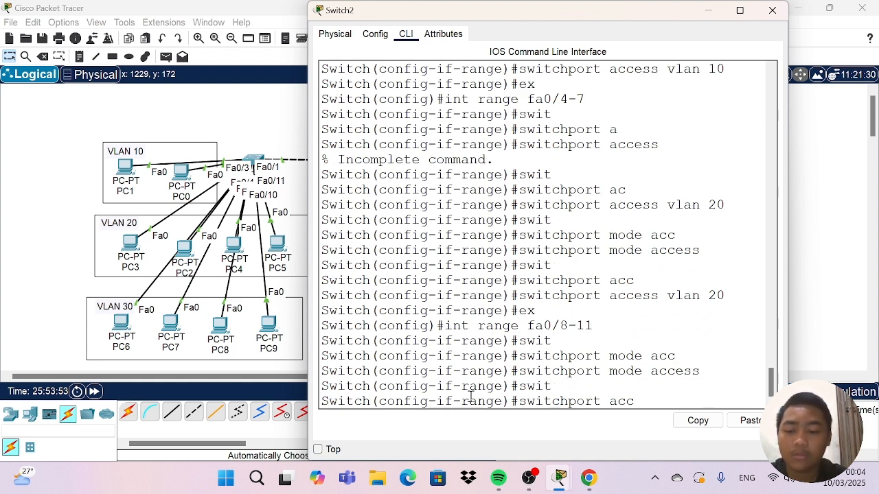
key(Tab)
text(vlan)
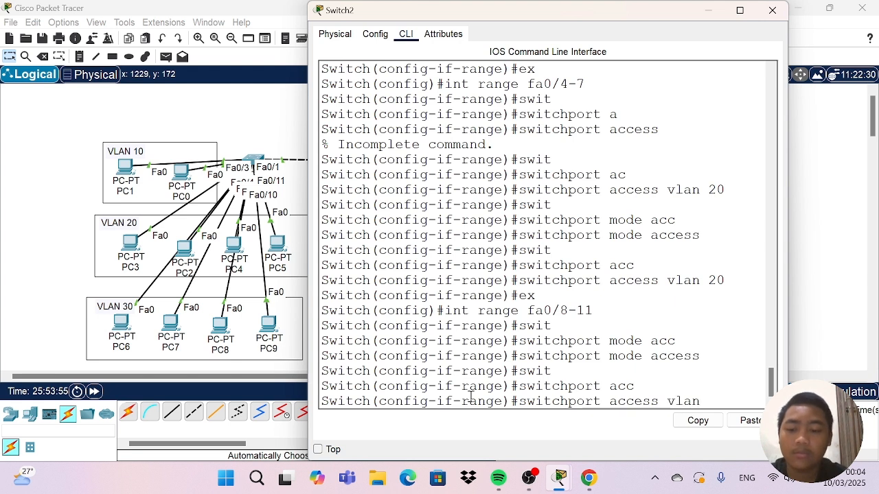
text( 30)
key(Return)
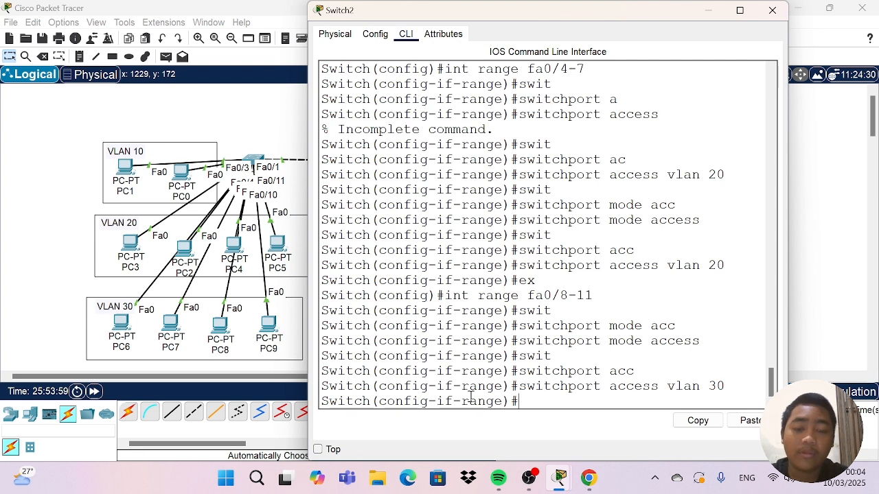
Display Switch2's brief VLAN table, widen the window to check the port assignments, and narrow it again.
text(do )
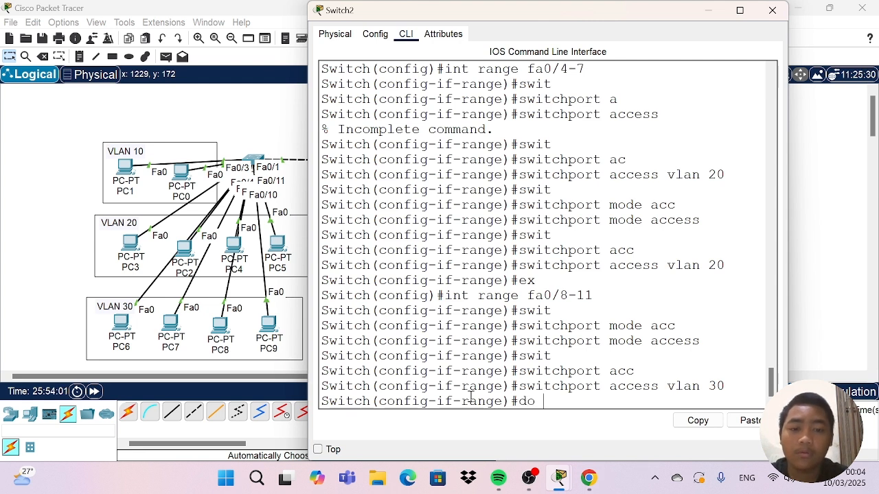
text(sh vlan)
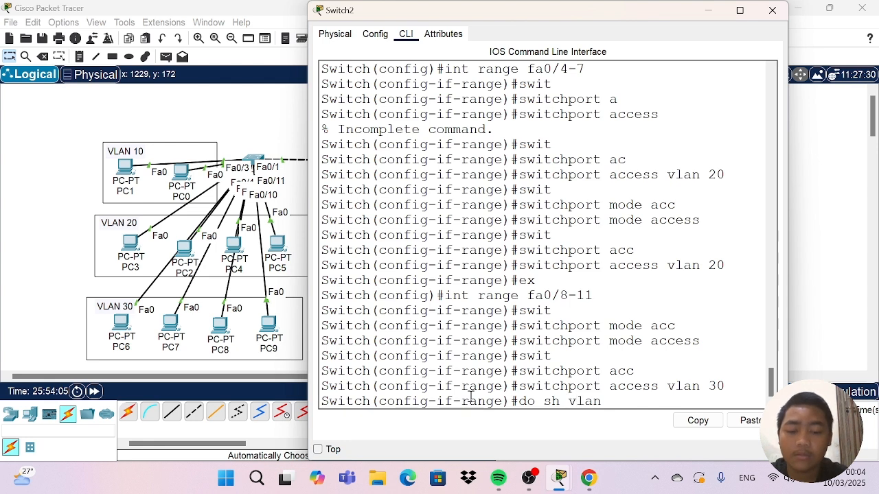
text( brief)
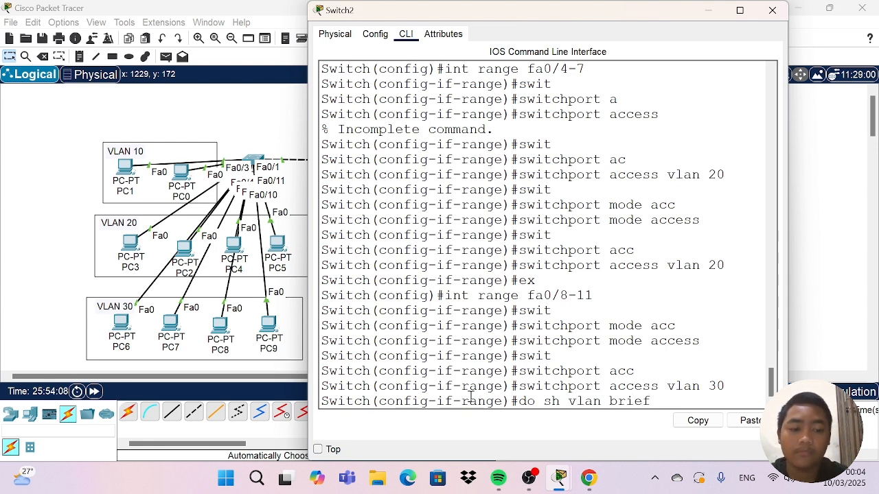
key(Return)
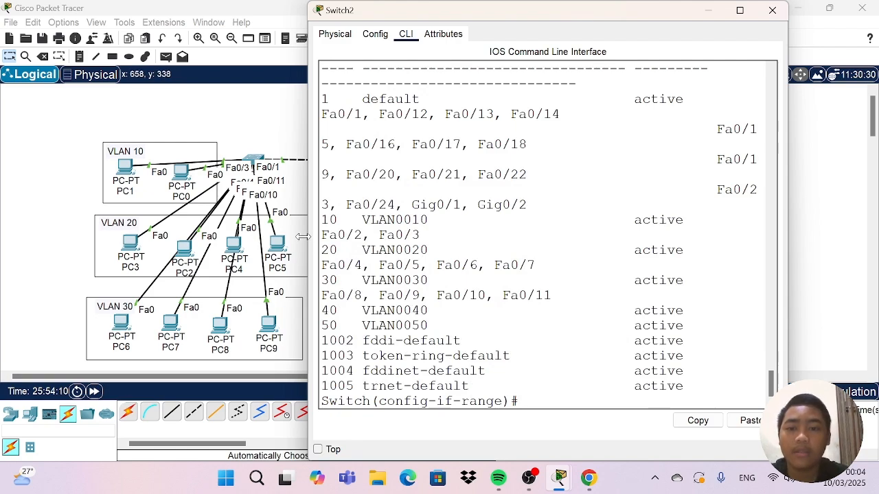
drag(308, 237, 85, 204)
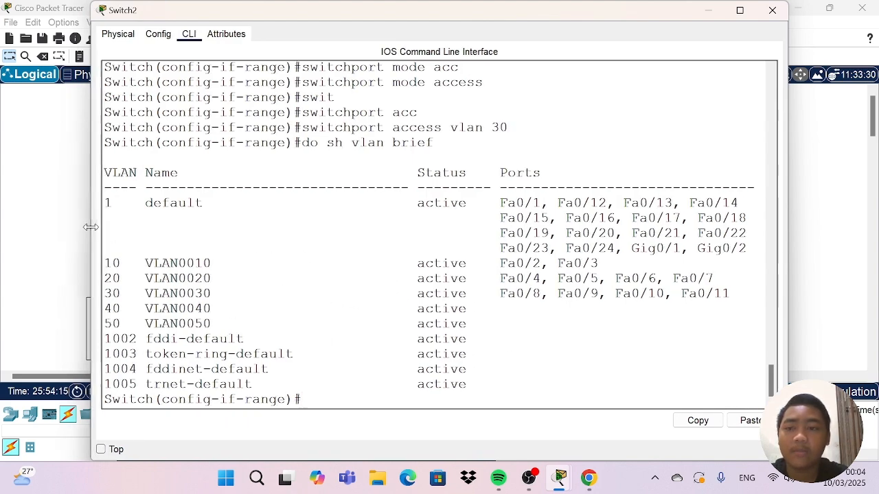
drag(89, 227, 297, 224)
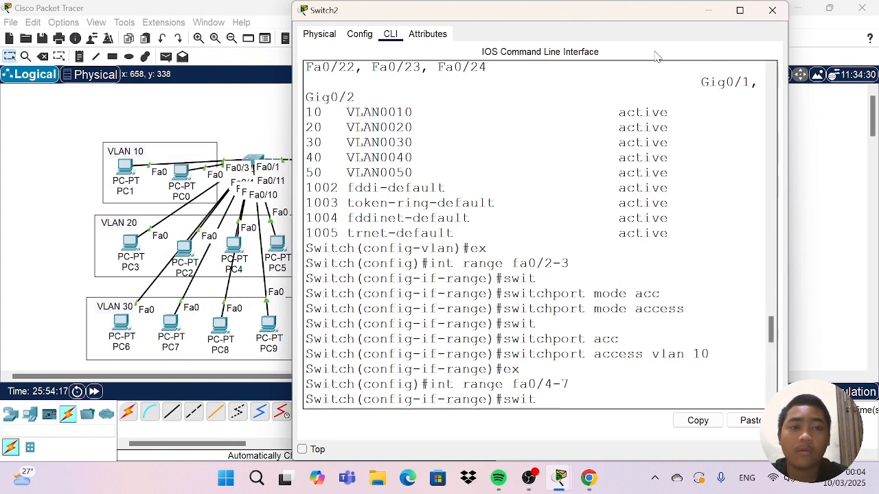
Close Switch2's window and nudge Router1 slightly above Switch1.
click(772, 8)
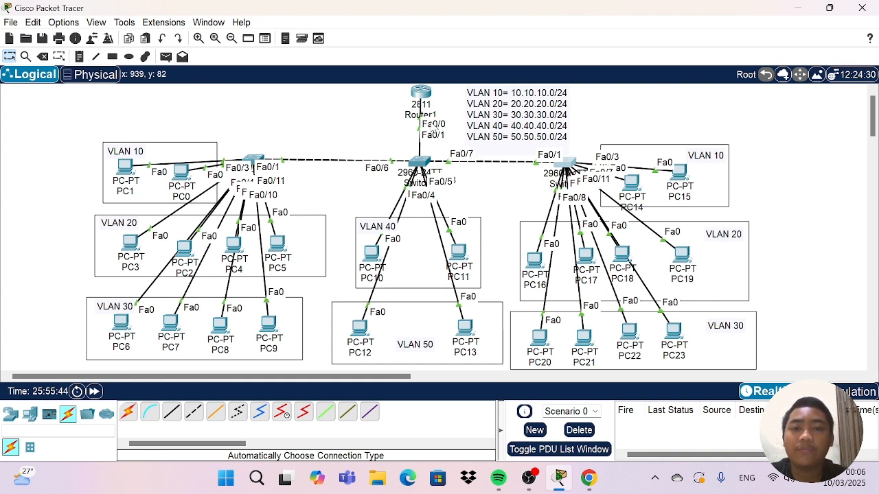
drag(424, 97, 421, 69)
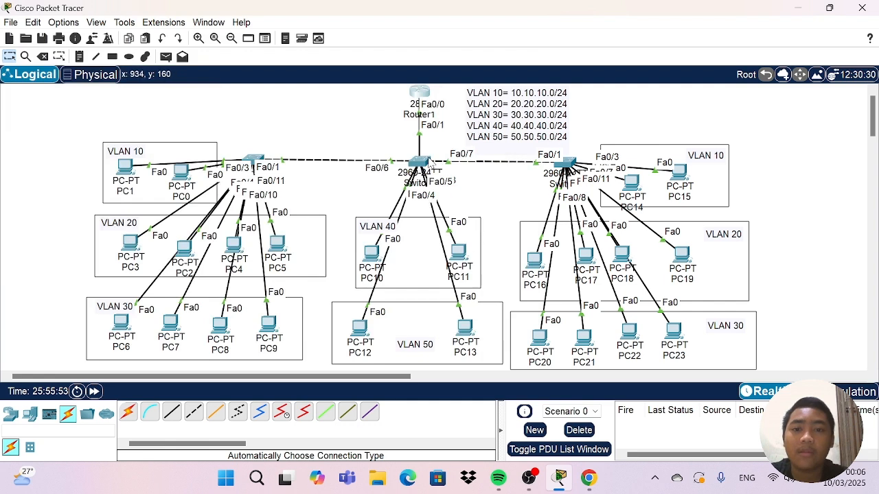
Open Switch1's command line and exit interface range configuration to global configuration mode.
click(429, 163)
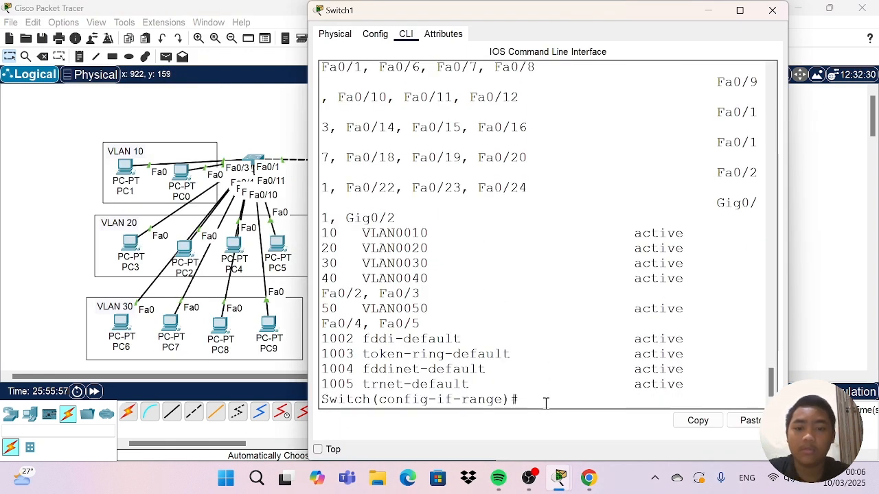
text(ex)
key(Return)
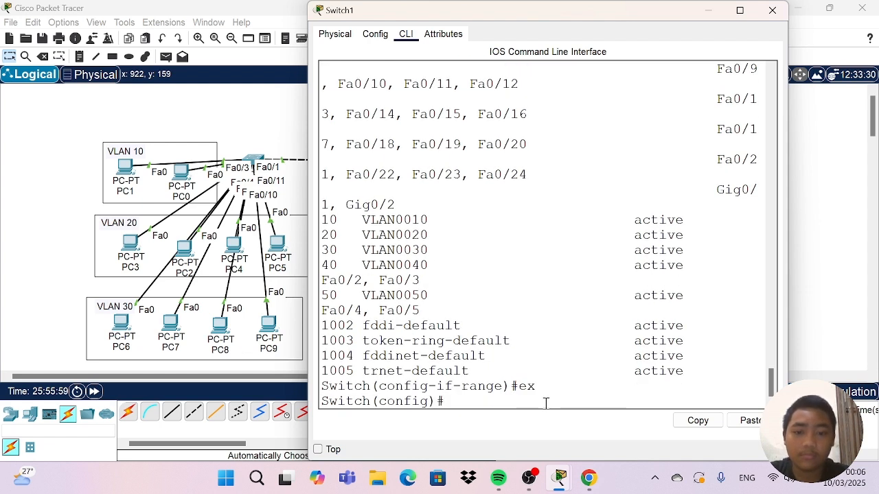
text(inf)
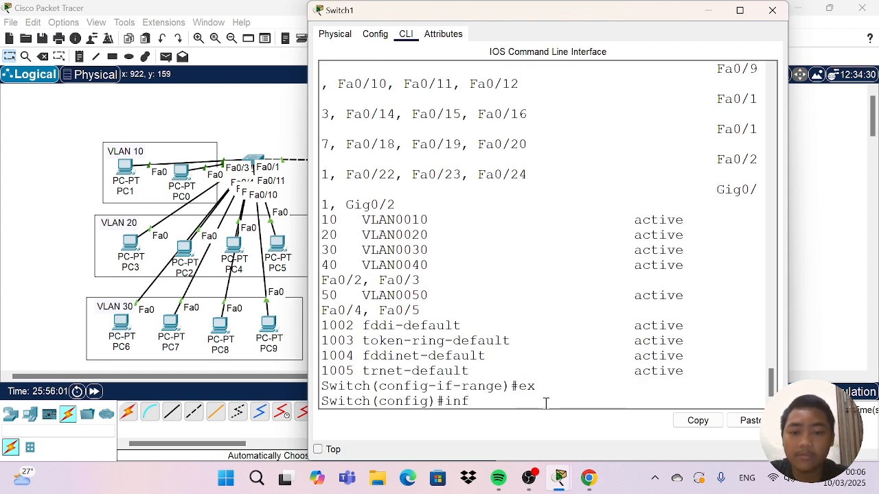
key(BackSpace)
text(t fa)
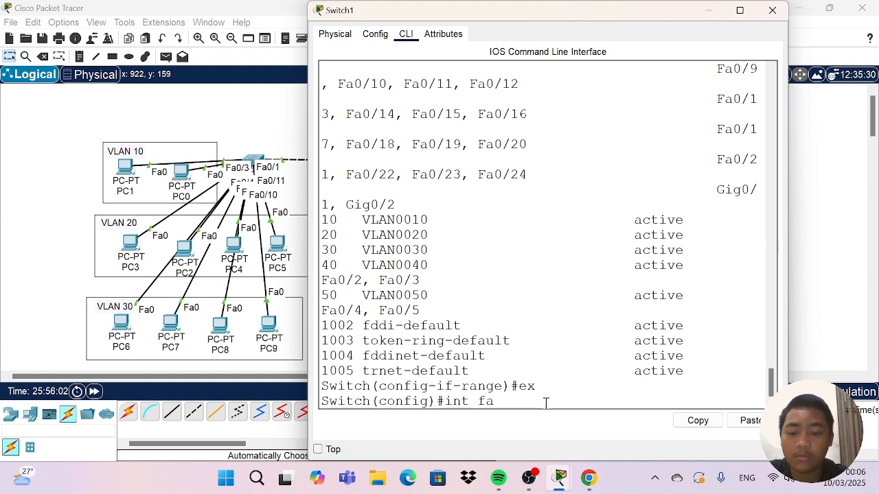
text(0/)
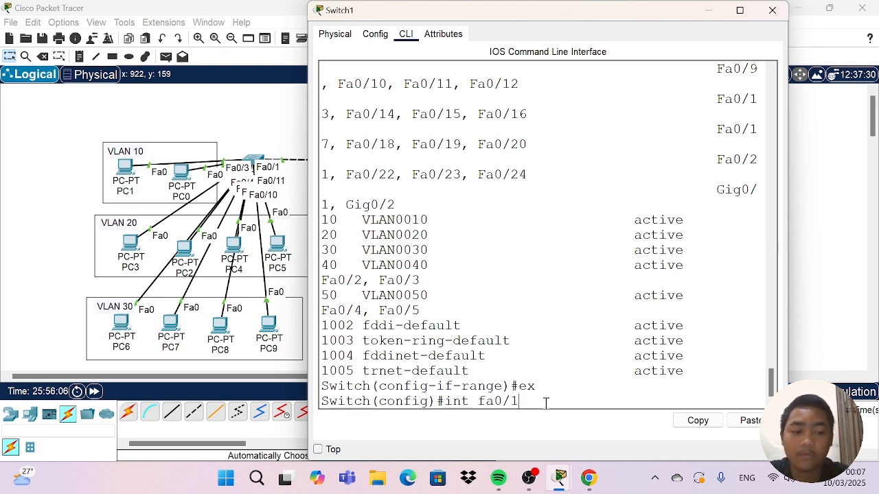
text(1)
key(Return)
text(swi)
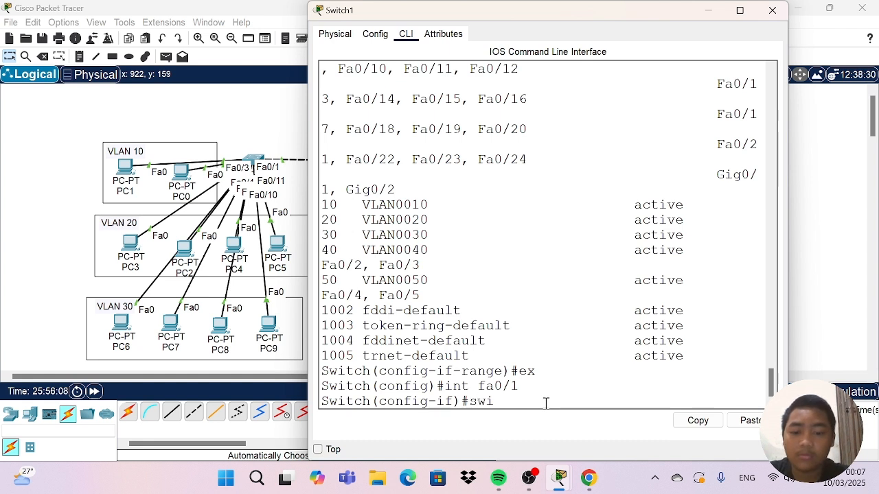
text(t)
key(Tab)
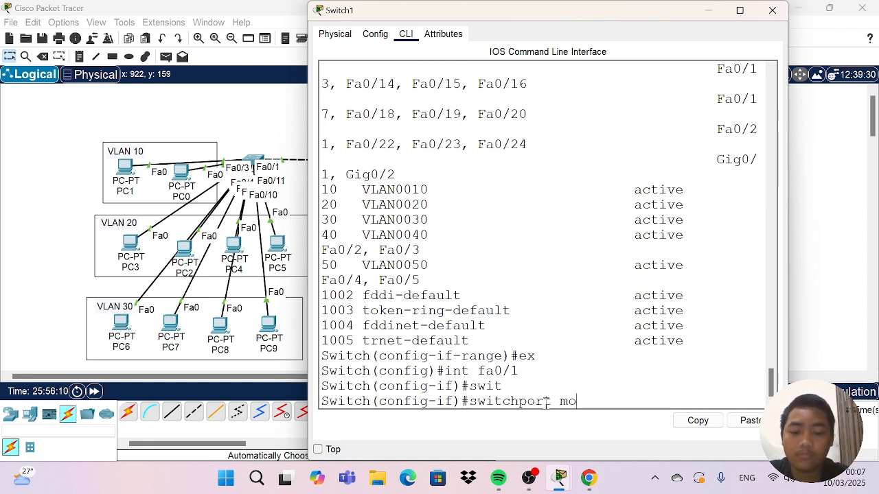
text(mode)
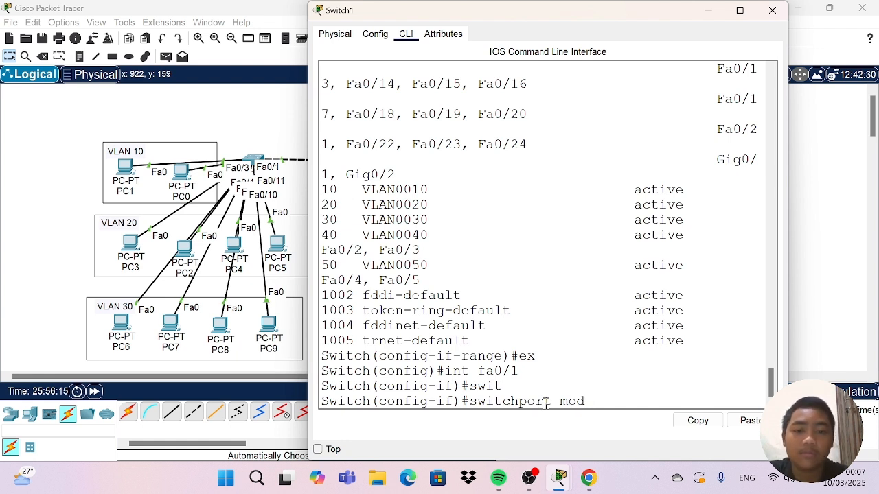
key(BackSpace)
key(BackSpace)
key(BackSpace)
key(BackSpace)
key(BackSpace)
key(BackSpace)
key(BackSpace)
key(BackSpace)
key(BackSpace)
key(BackSpace)
key(BackSpace)
key(BackSpace)
key(BackSpace)
key(BackSpace)
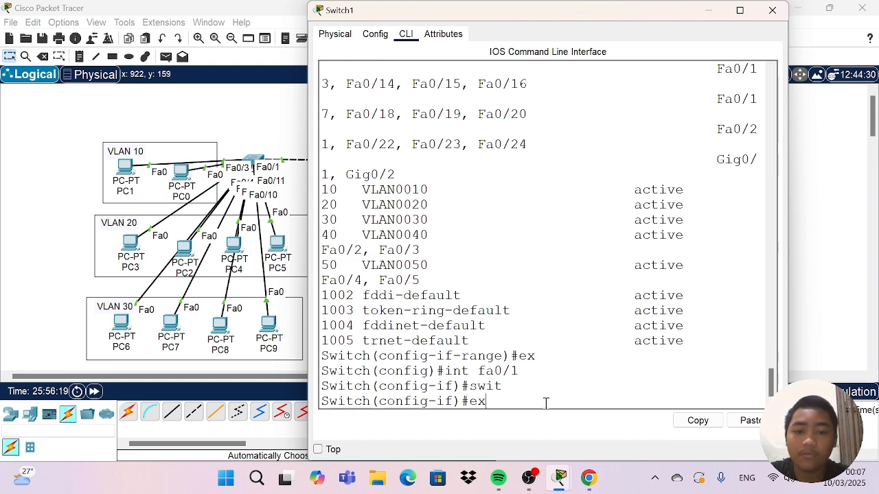
key(Return)
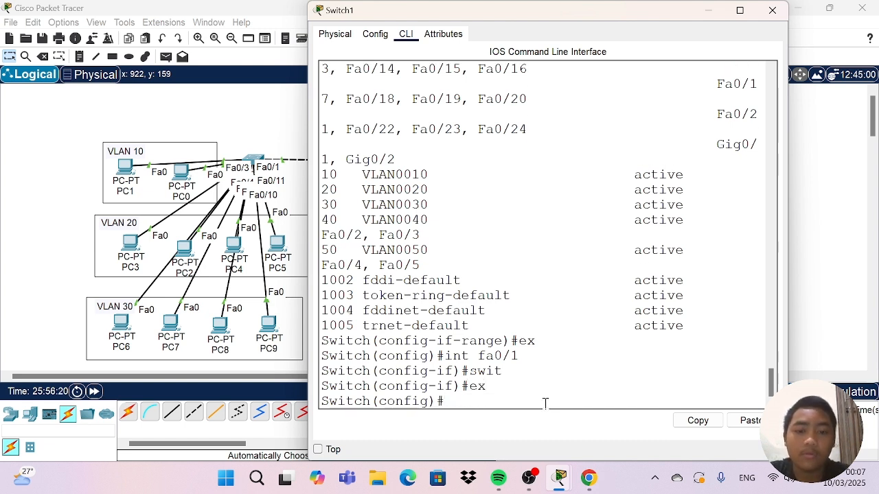
click(772, 10)
Nudge the switch connected to PC0 through PC9 slightly and deselect it.
mouse_move(252, 160)
mouse_down()
mouse_move(254, 122)
mouse_move(246, 163)
mouse_up()
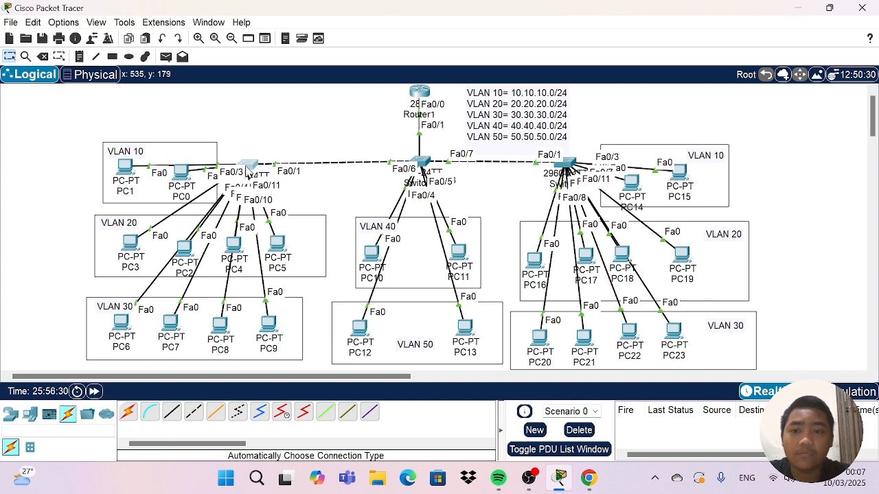
mouse_move(247, 169)
mouse_down()
mouse_move(235, 121)
mouse_move(250, 122)
mouse_move(246, 168)
mouse_move(248, 133)
mouse_move(249, 160)
mouse_up()
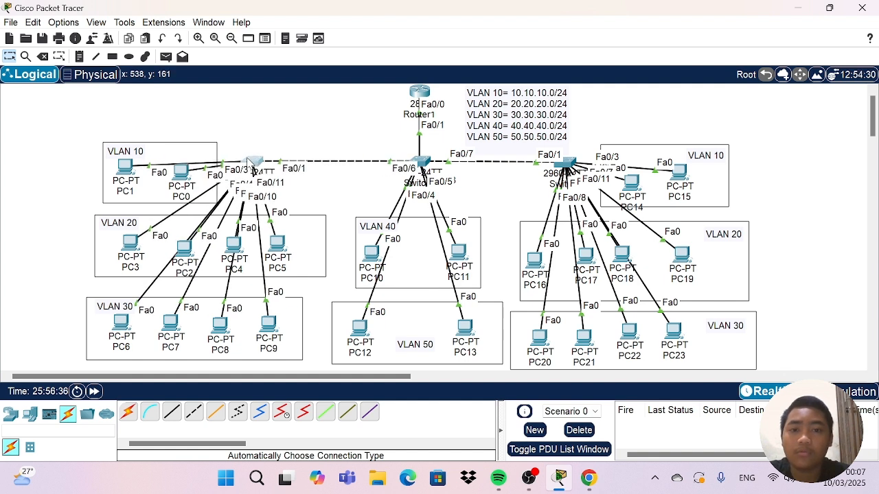
click(278, 136)
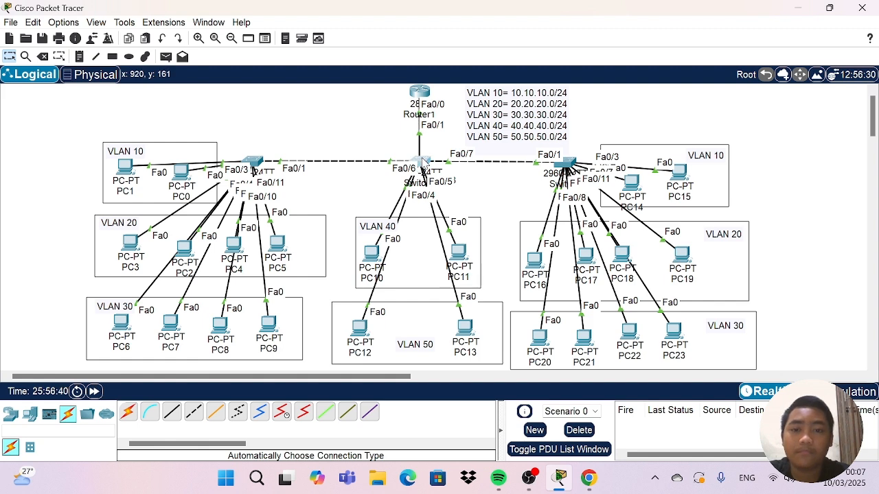
Reopen Switch1's command line and set the fa0/6-7 interface range to switchport trunk mode.
click(422, 171)
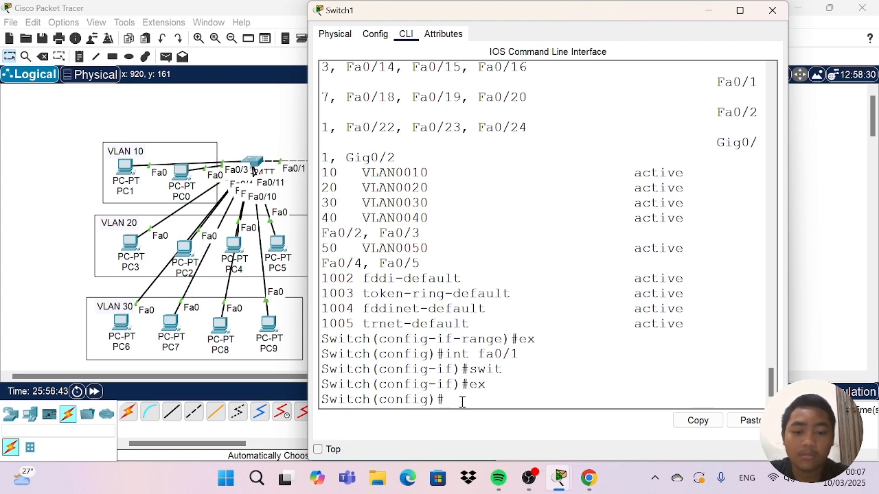
text(int)
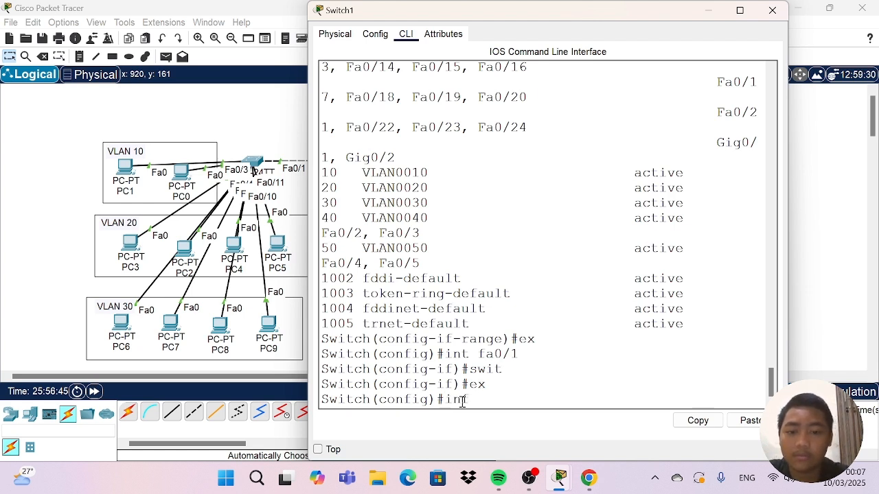
text( ranbg)
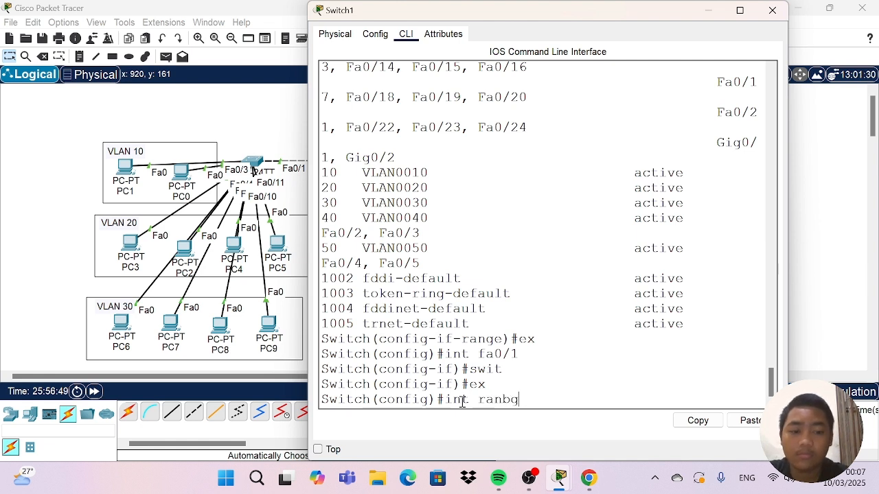
key(BackSpace)
key(BackSpace)
text(ge )
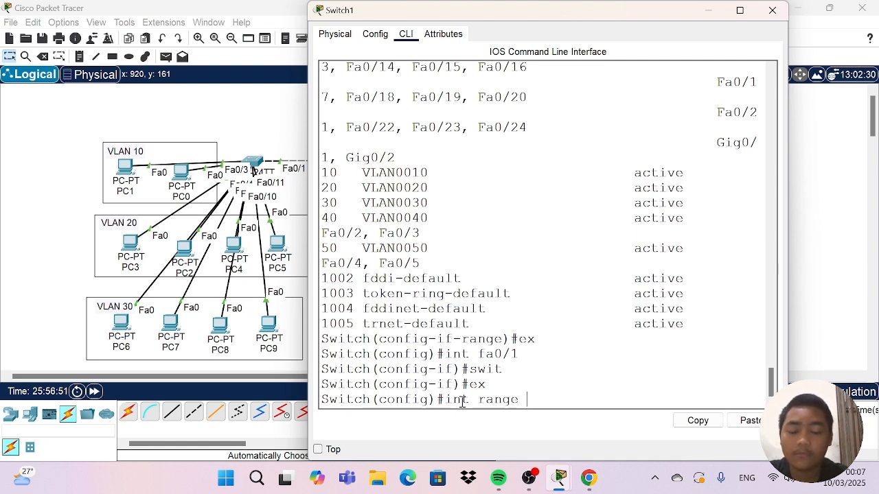
text(fa)
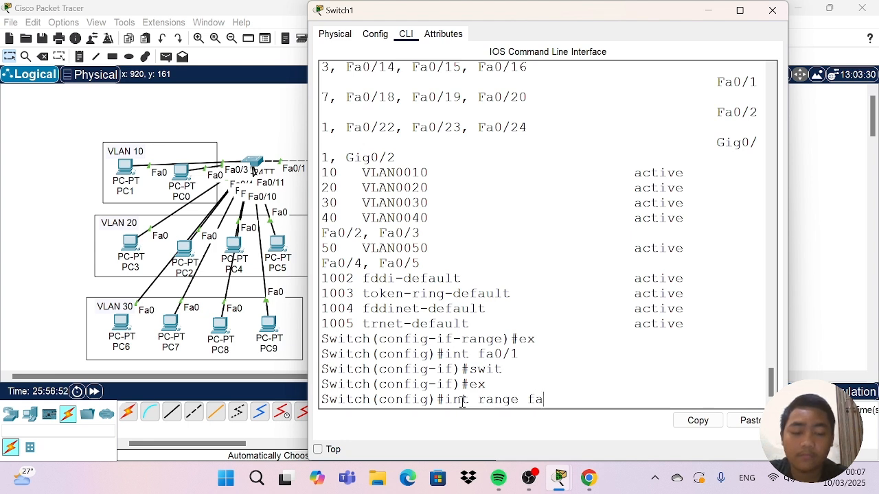
text(0)
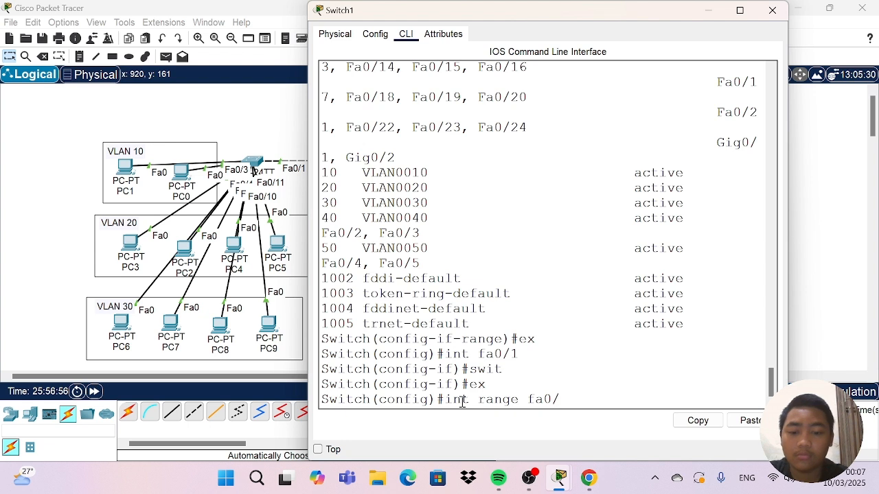
text(/6)
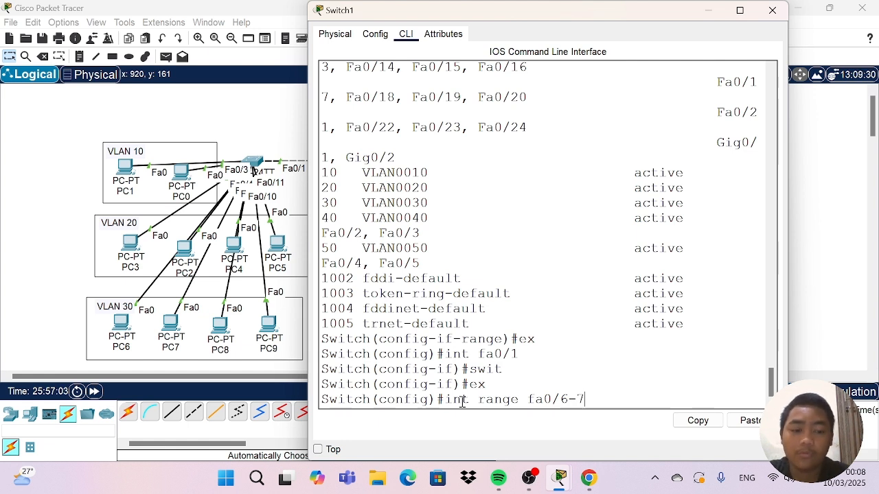
text(-7)
key(Return)
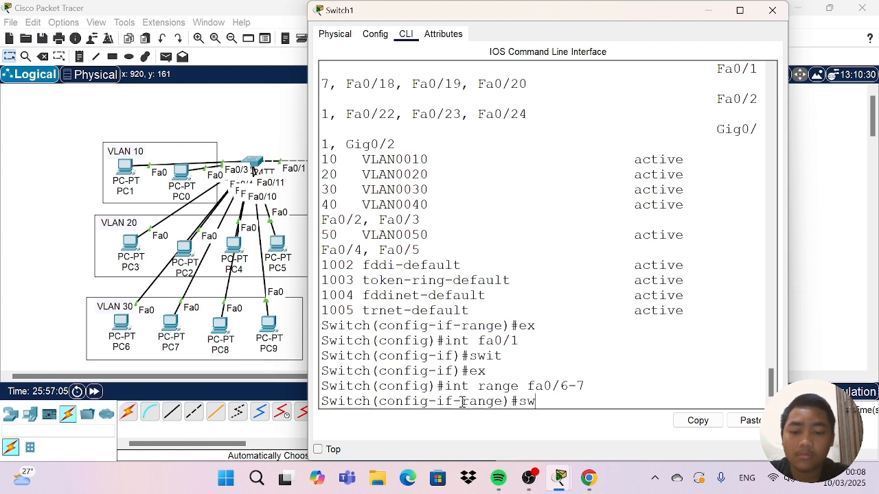
text(swit)
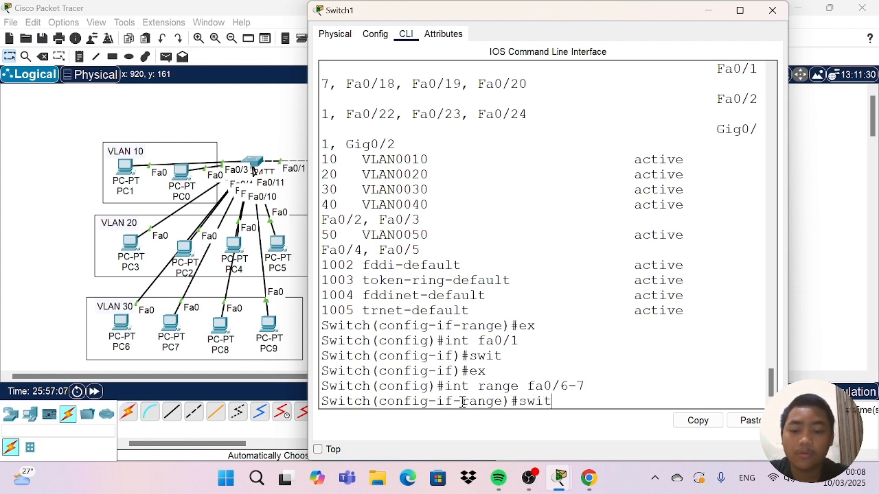
key(Tab)
text(mode )
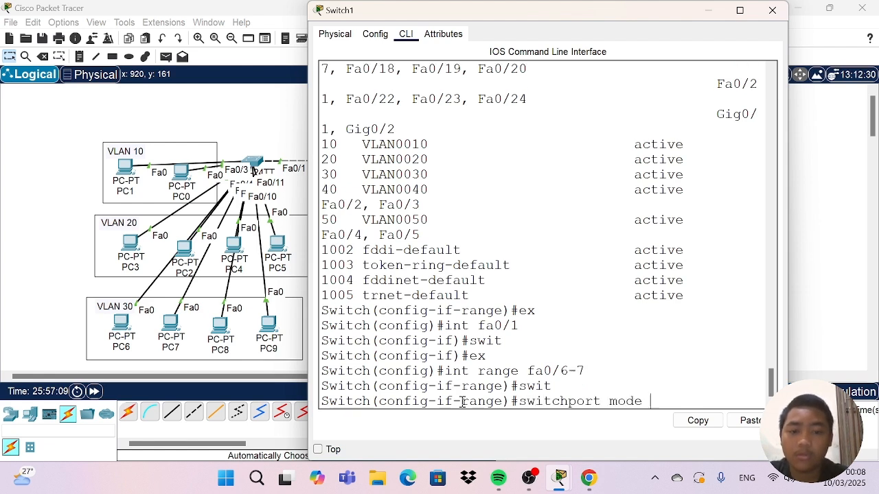
text(trunk)
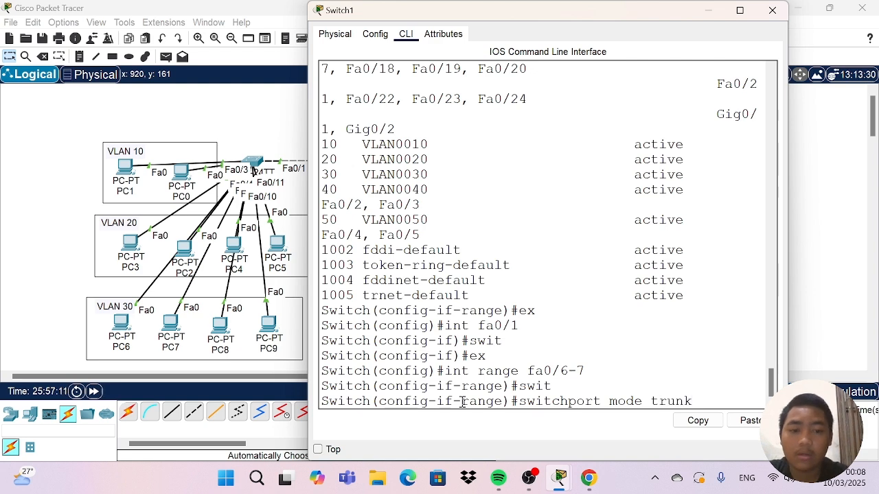
key(Return)
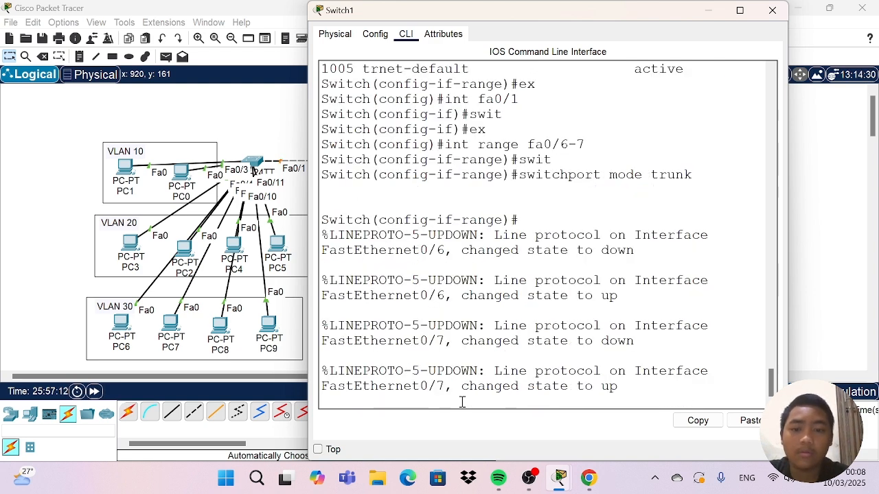
Display Switch1's trunk interfaces with do sh int trunk and widen the window to read the table.
key(Return)
text(do)
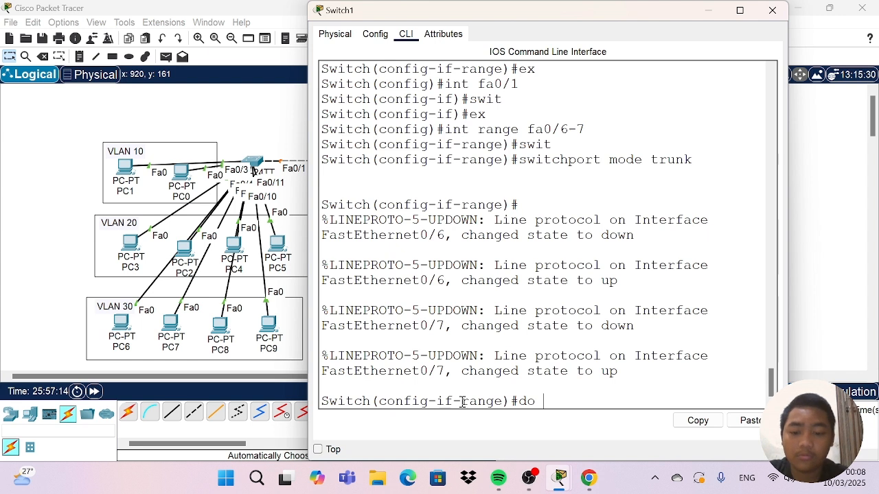
text( sh in)
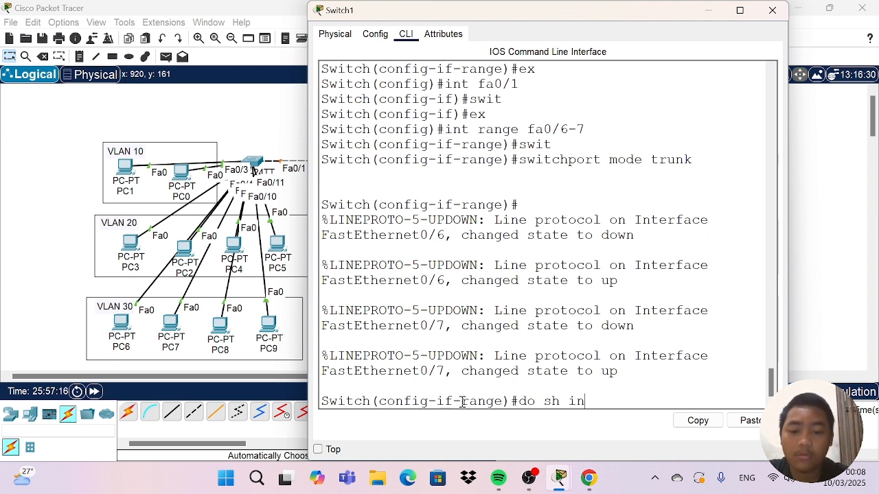
text(t trunl)
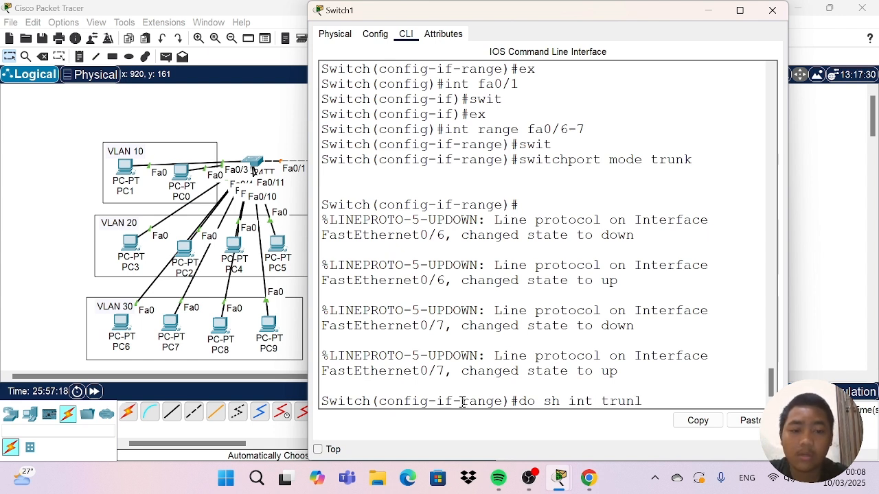
text(k)
key(BackSpace)
key(BackSpace)
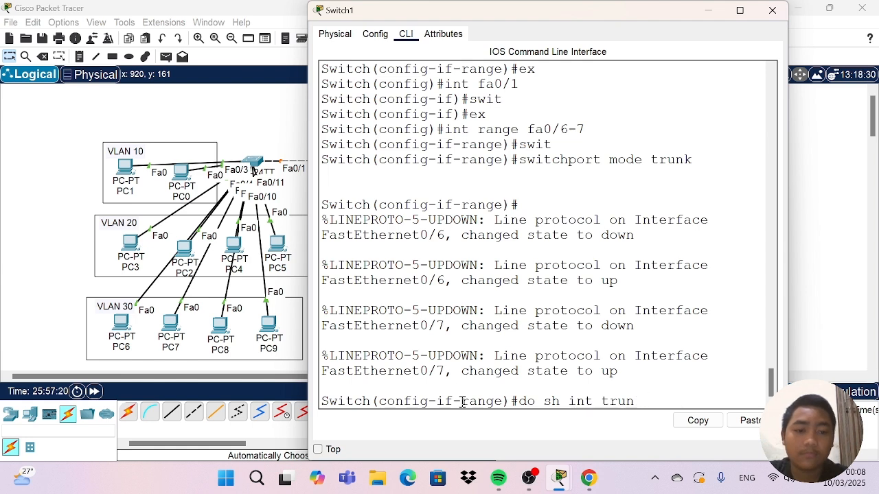
text(k)
key(Return)
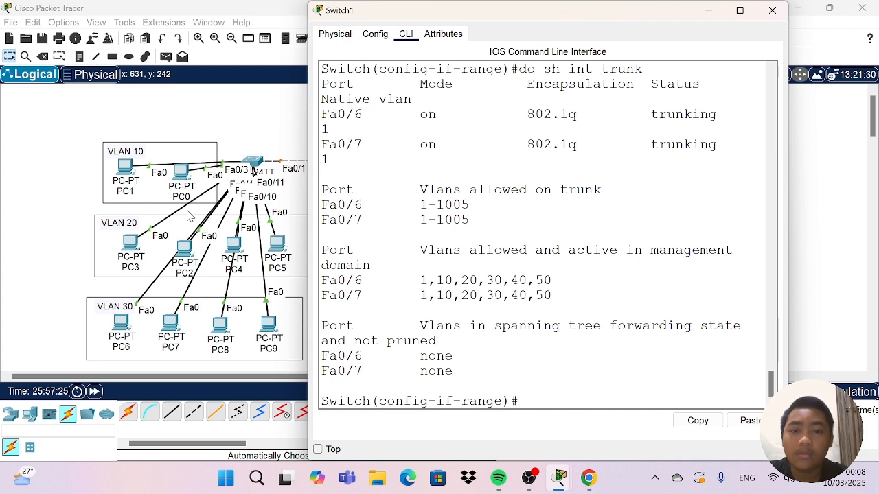
drag(308, 232, 134, 205)
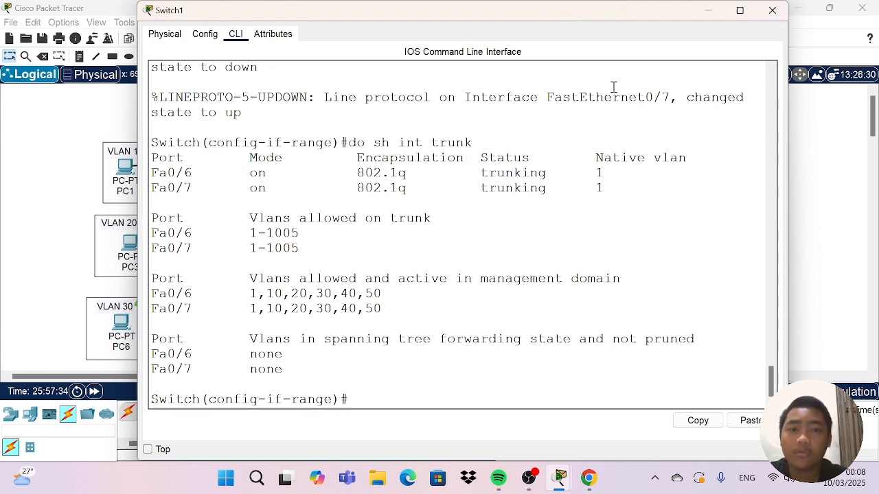
Close Switch1's window and shift the switch above PC2 through PC9 slightly upward.
click(773, 10)
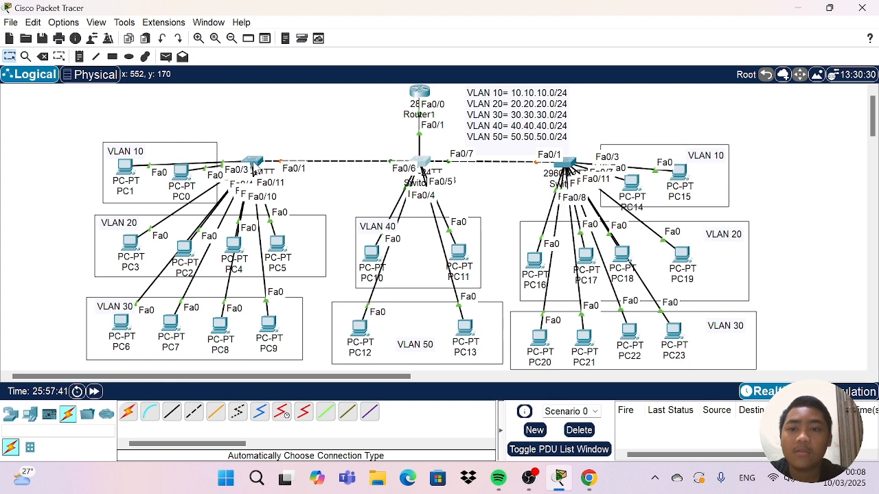
mouse_move(256, 171)
mouse_down()
mouse_move(259, 134)
mouse_move(261, 160)
mouse_up()
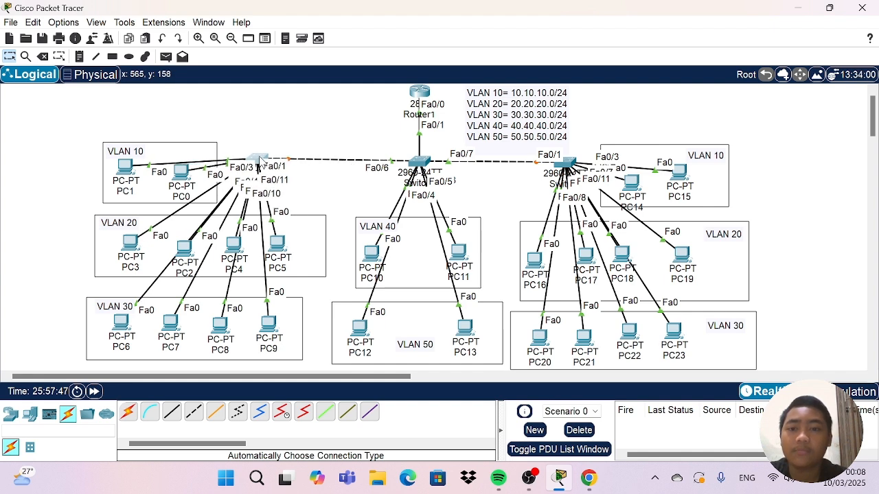
Open Switch0's command line, leave the interface range, and set interface fa0/1 to switchport trunk mode.
click(261, 160)
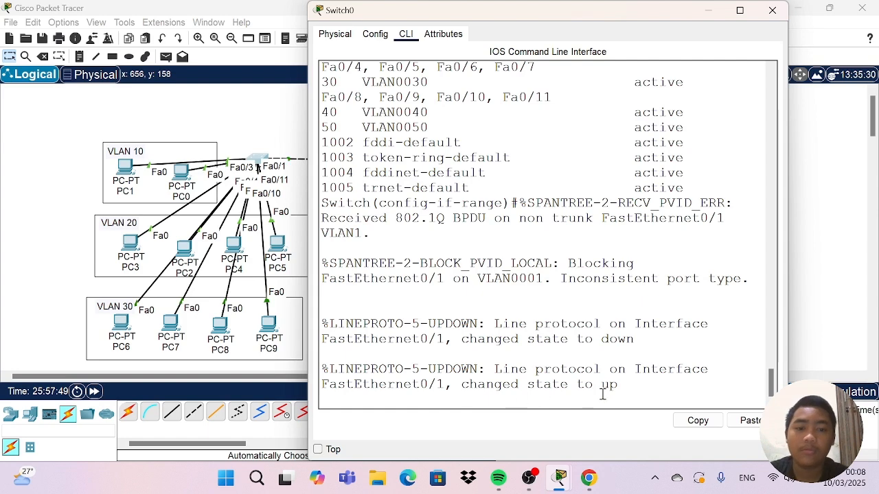
key(Return)
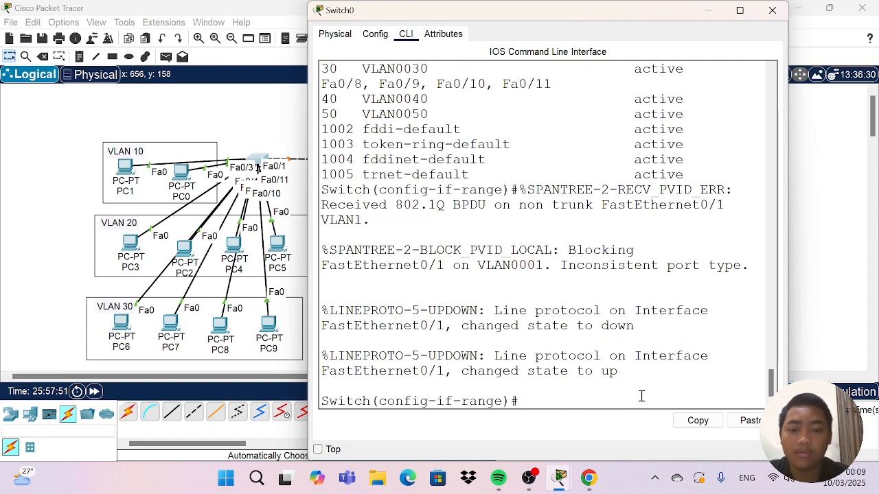
text(ex)
key(Return)
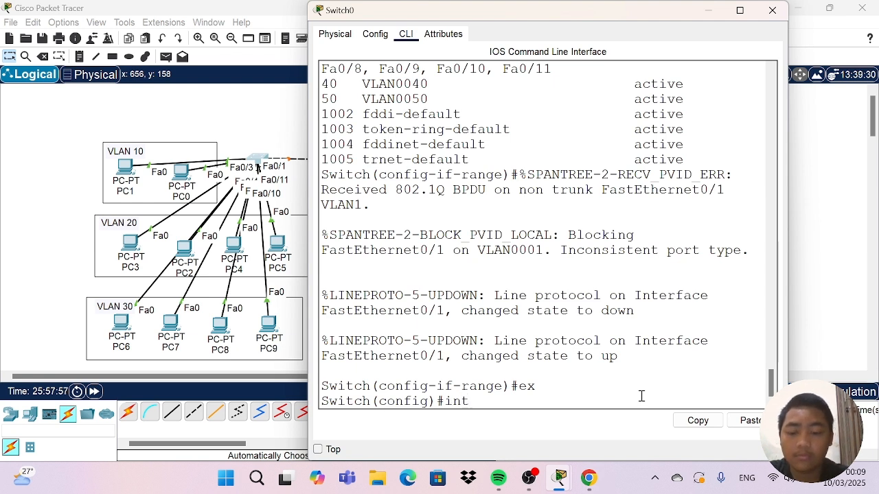
text(int r)
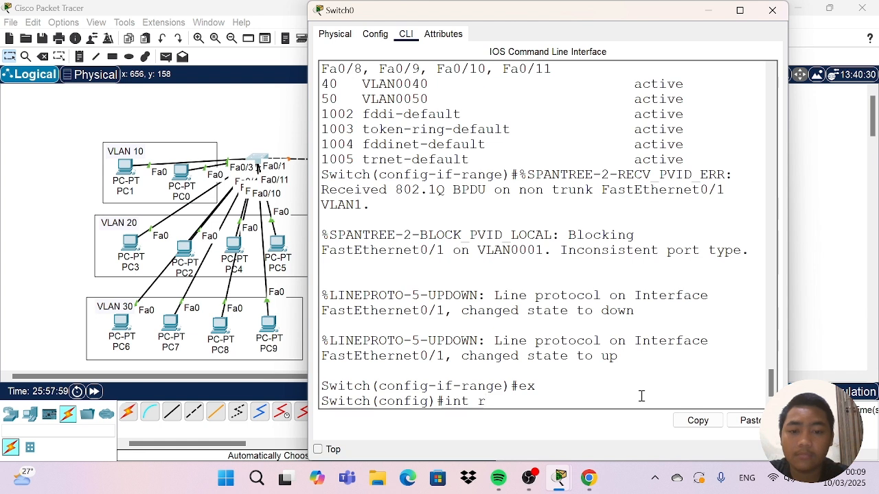
key(BackSpace)
text(fa0/1)
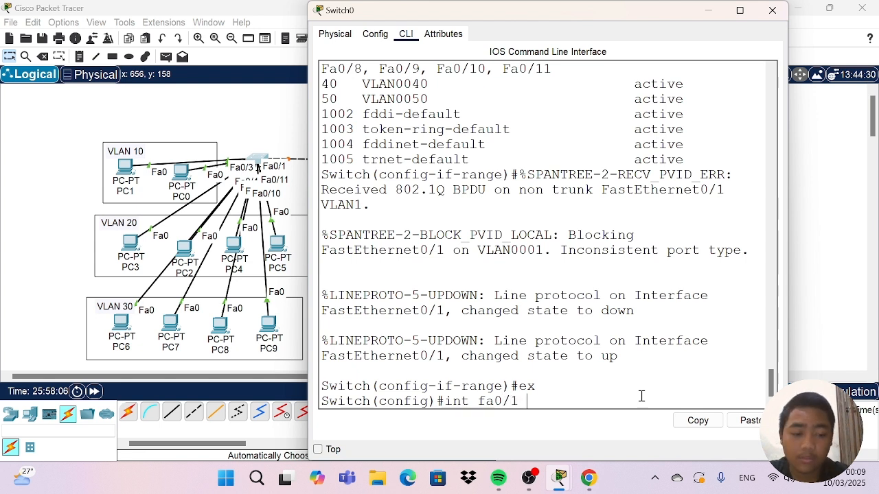
key(Return)
text(swit)
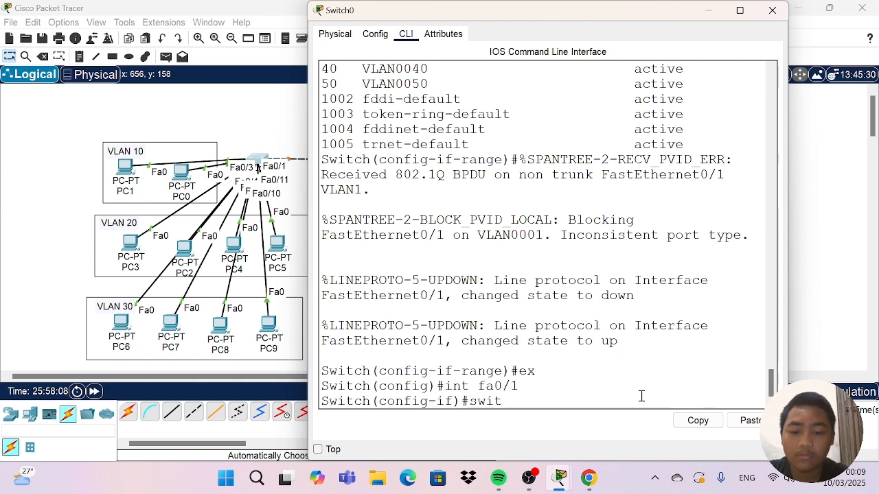
key(Tab)
text(mode)
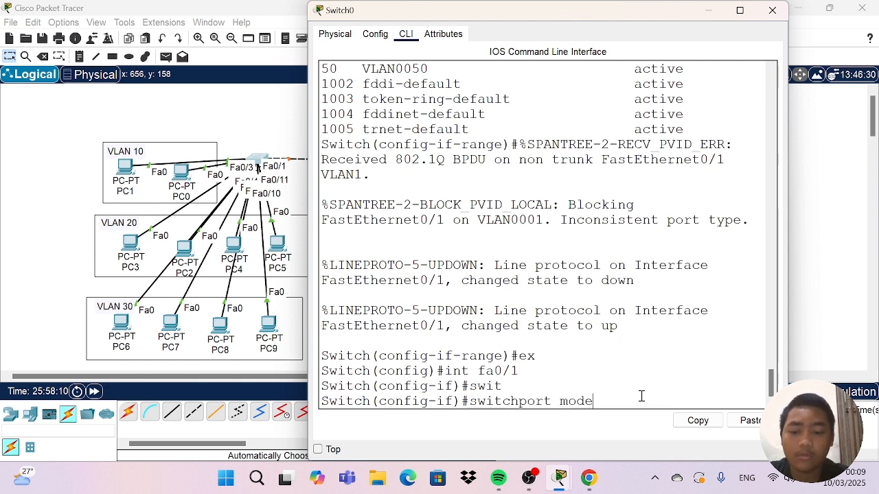
text( tru)
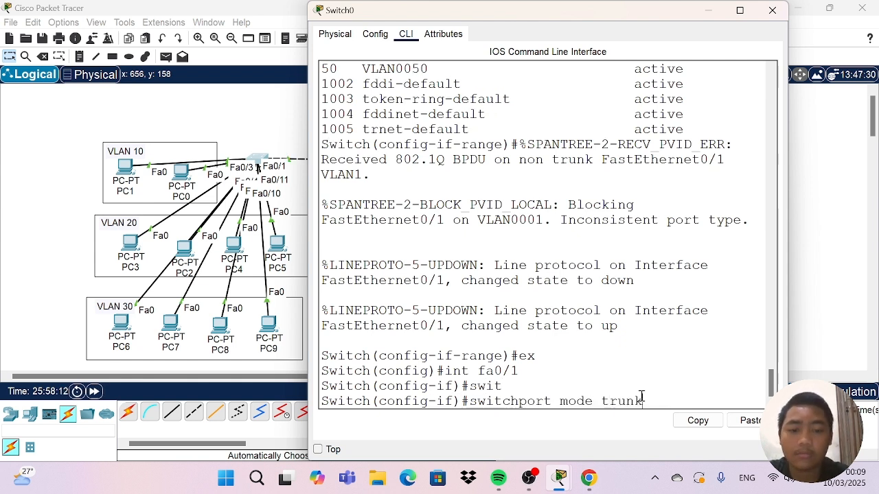
text(nk)
key(Return)
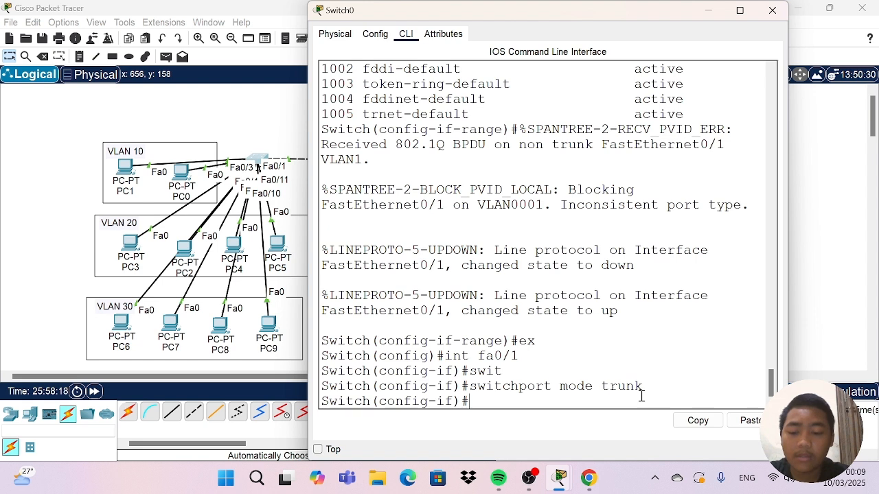
Display Switch0's trunk interfaces with do sh int trunk, and close its window.
text(do)
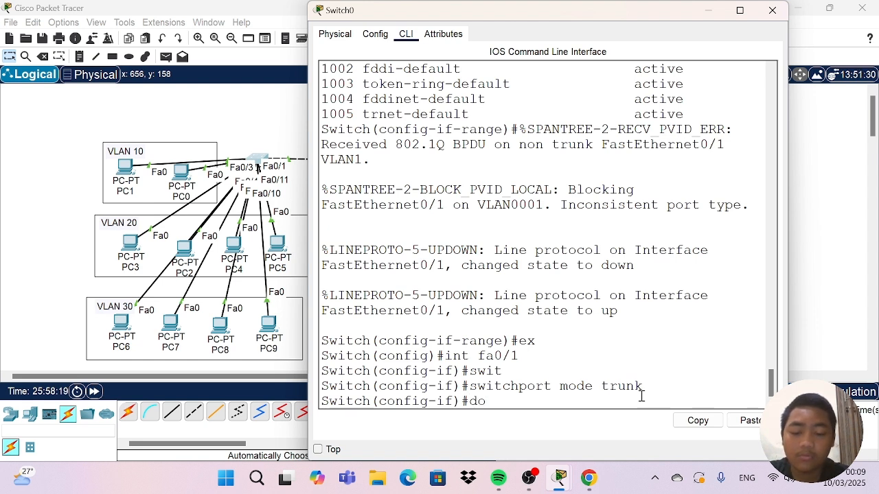
text( sh in)
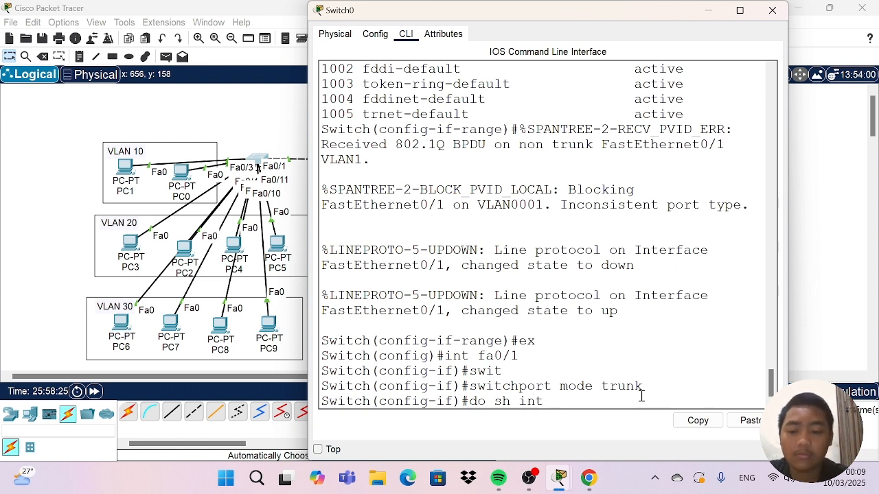
text(t)
key(Tab)
text(r)
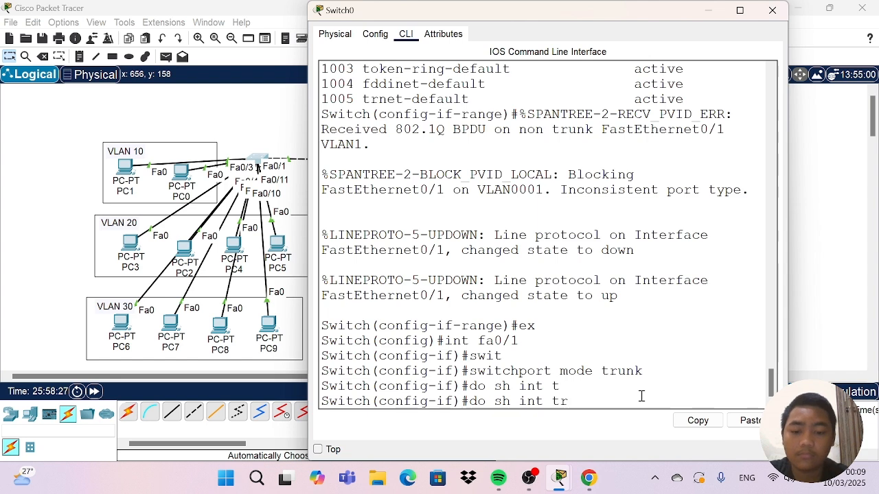
text(unk)
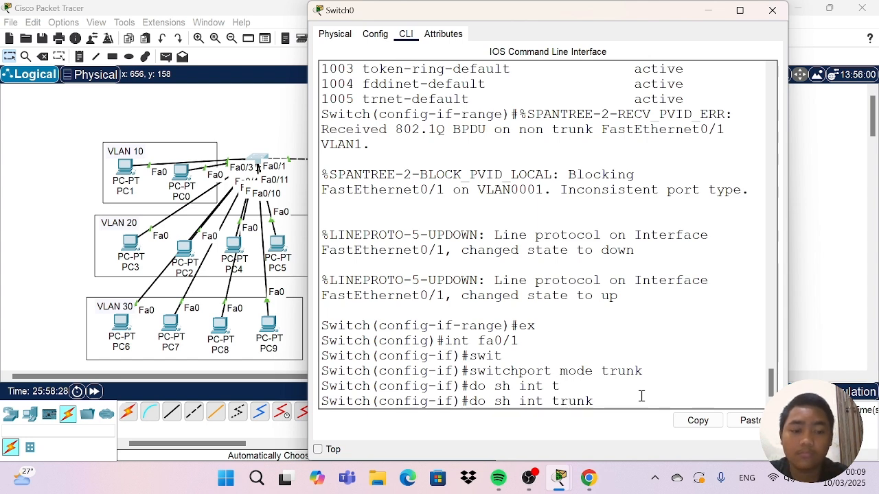
key(Return)
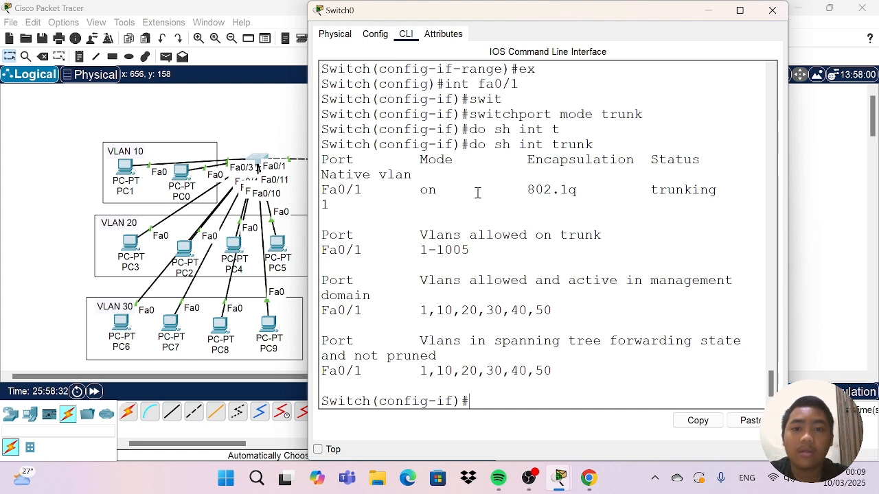
click(772, 11)
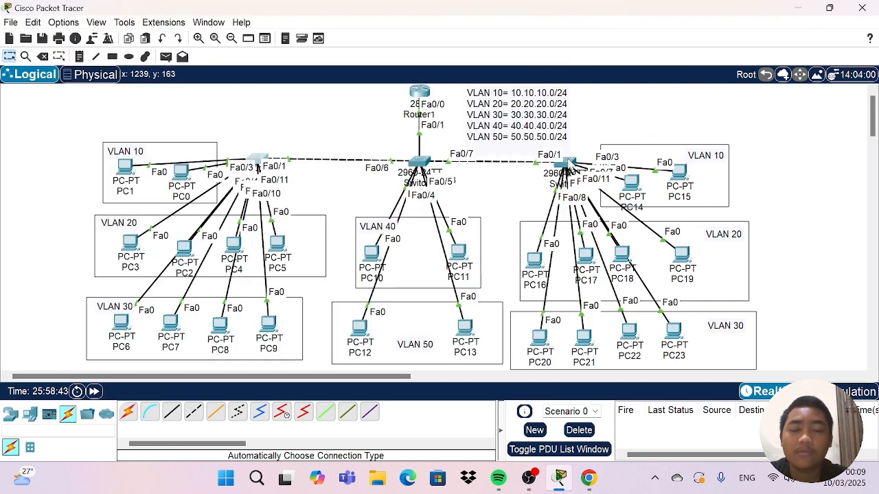
Open Switch2's command line, leave the interface range, and set interface fa0/1 to switchport trunk mode.
click(567, 164)
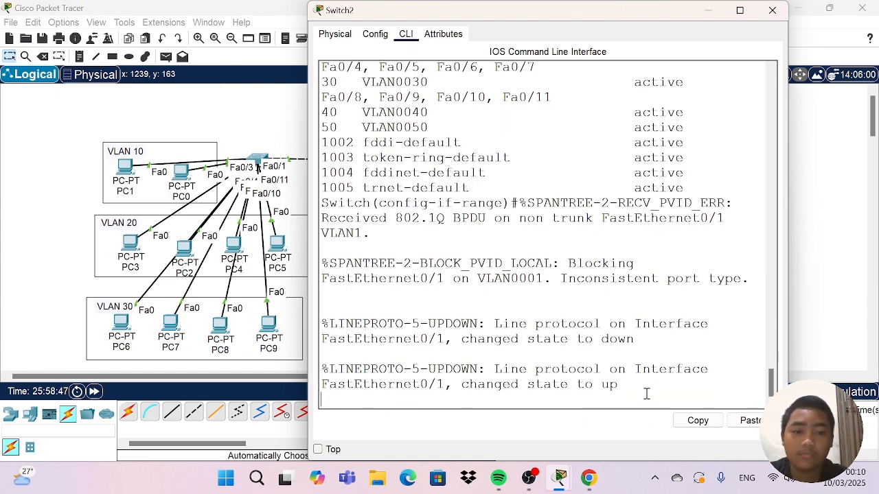
key(Return)
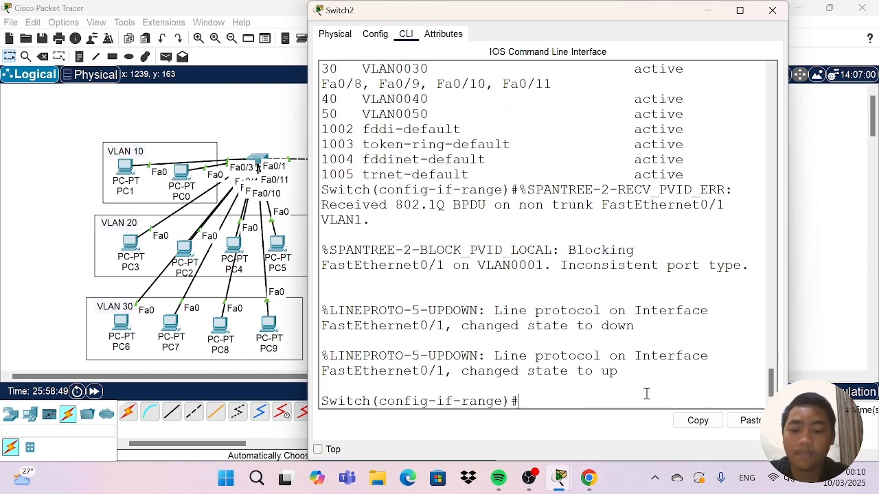
text(ex)
key(Return)
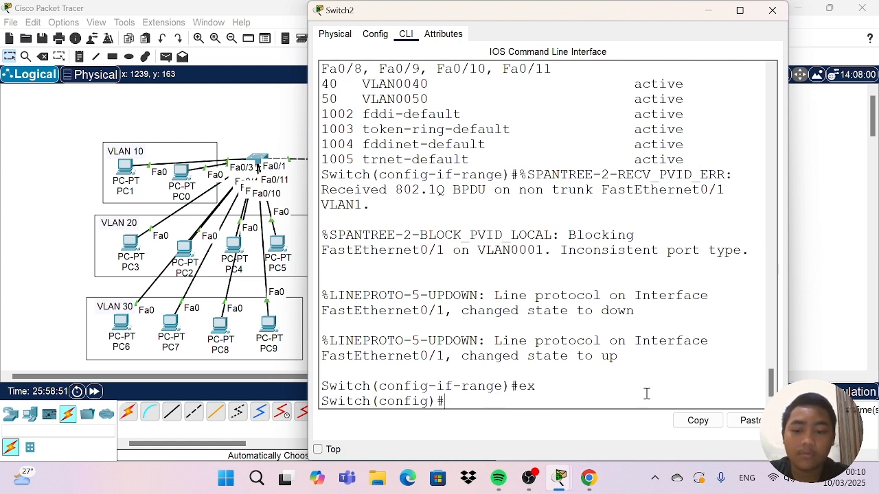
text(swit)
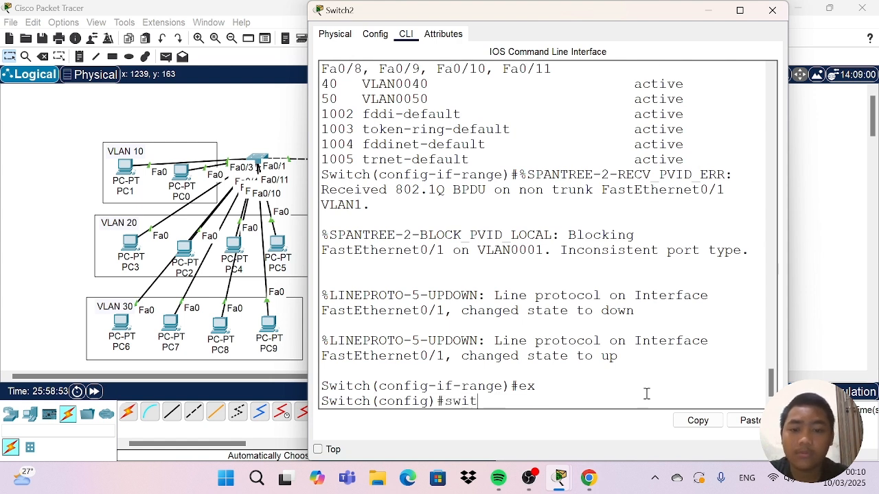
key(BackSpace)
key(BackSpace)
key(BackSpace)
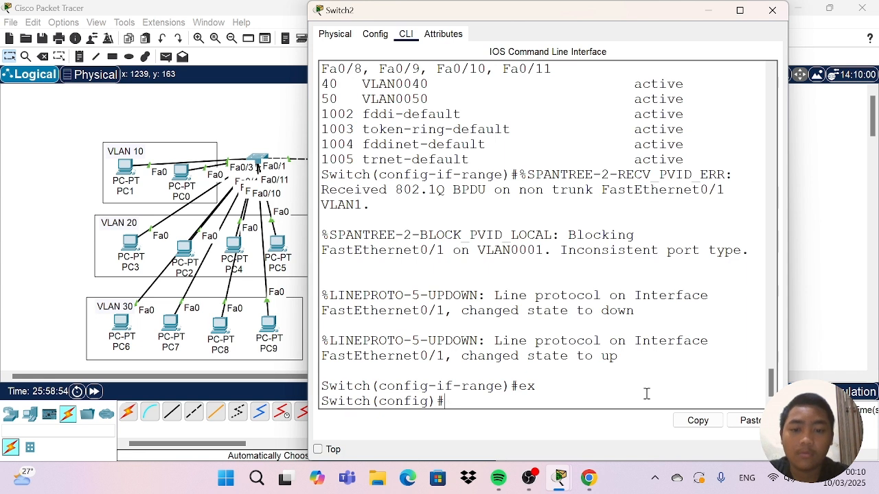
text(int fa)
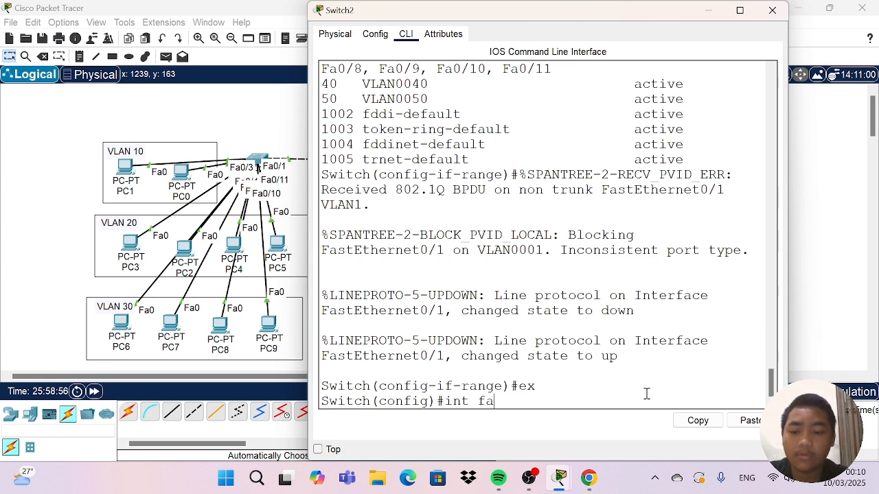
text(0/)
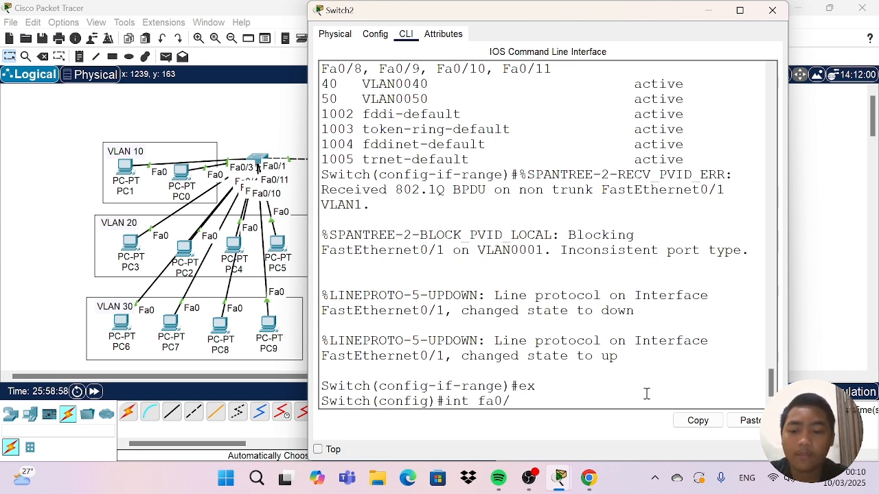
text(1)
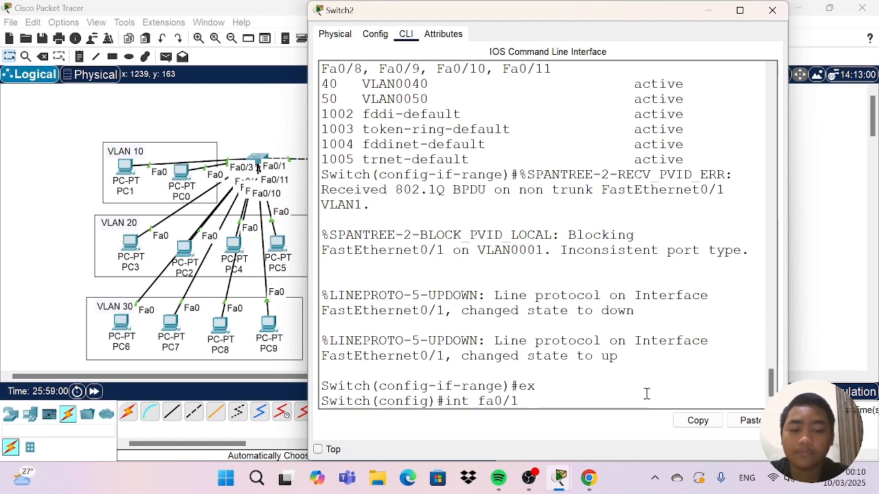
key(Return)
text(sw)
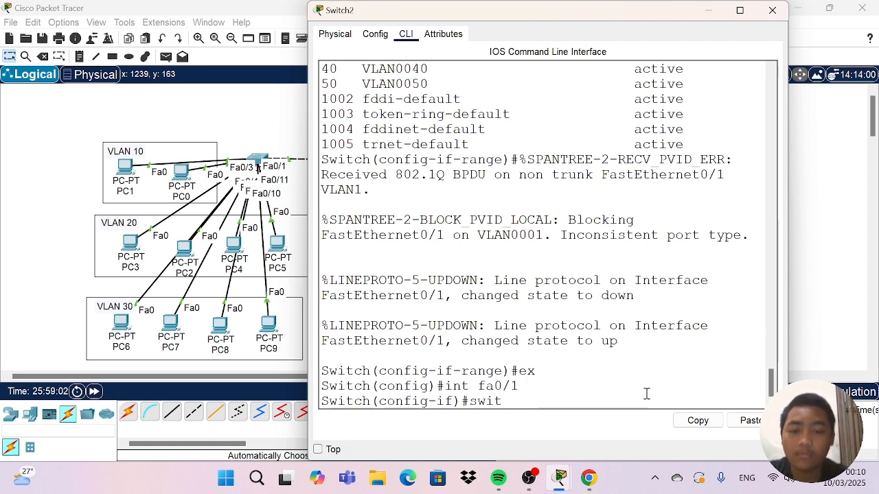
text(it)
key(Tab)
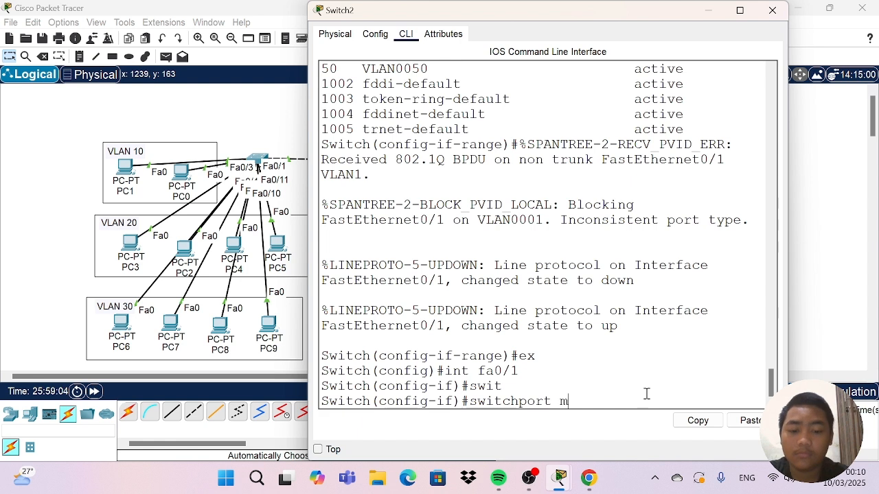
text(mode tru)
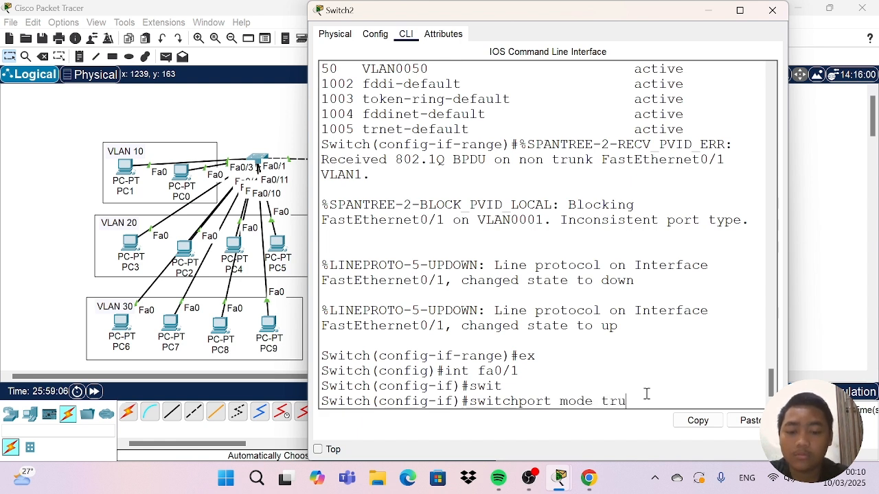
text(nk)
key(Return)
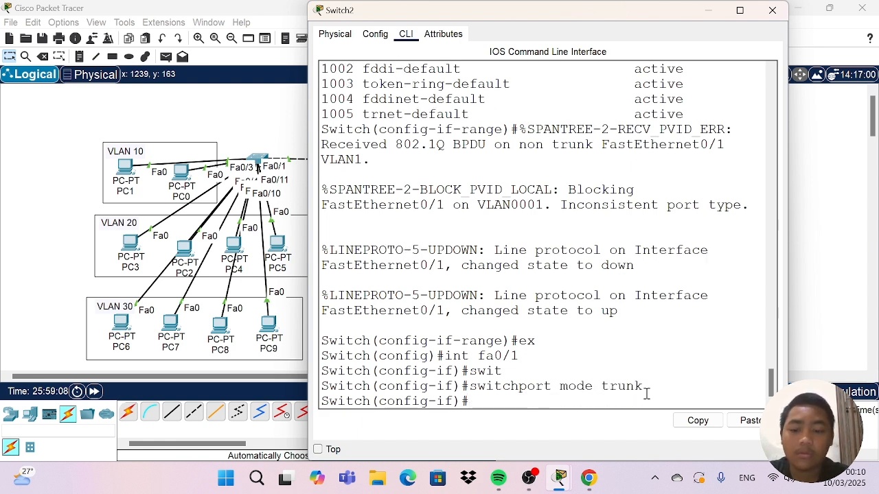
Display Switch2's trunk interfaces with do sh int trunk, and close its window.
text(do sh i)
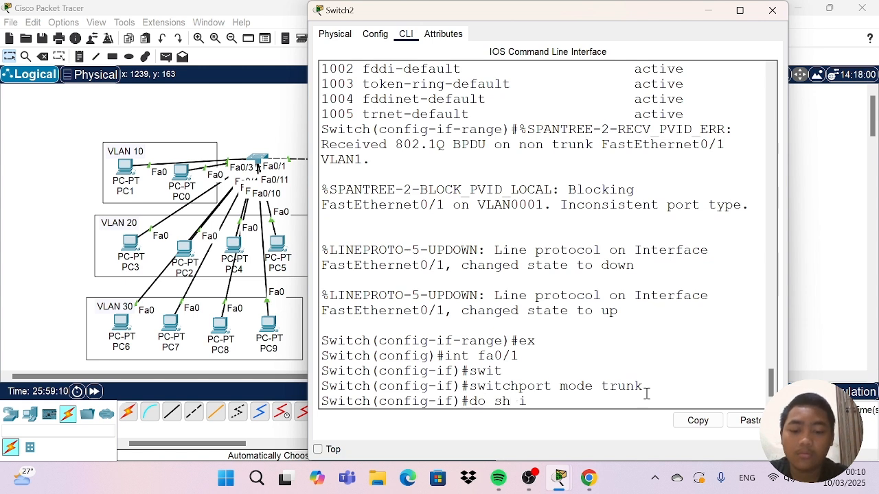
text(nt tru)
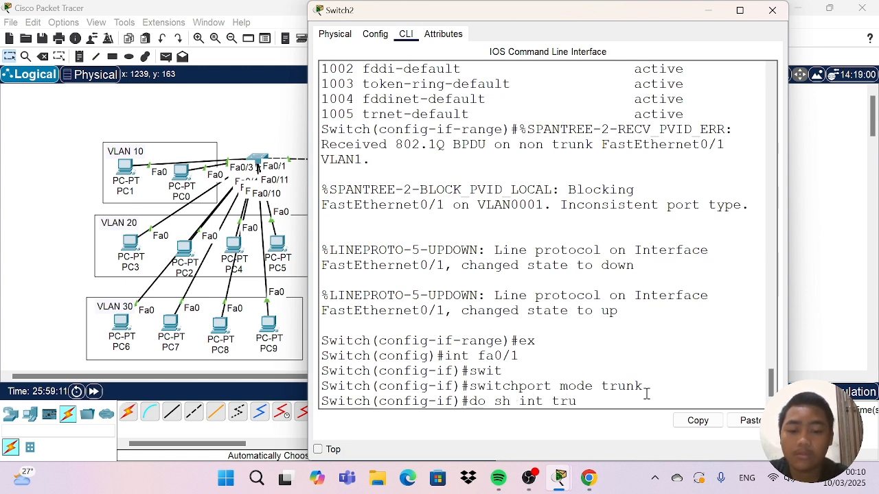
text(n)
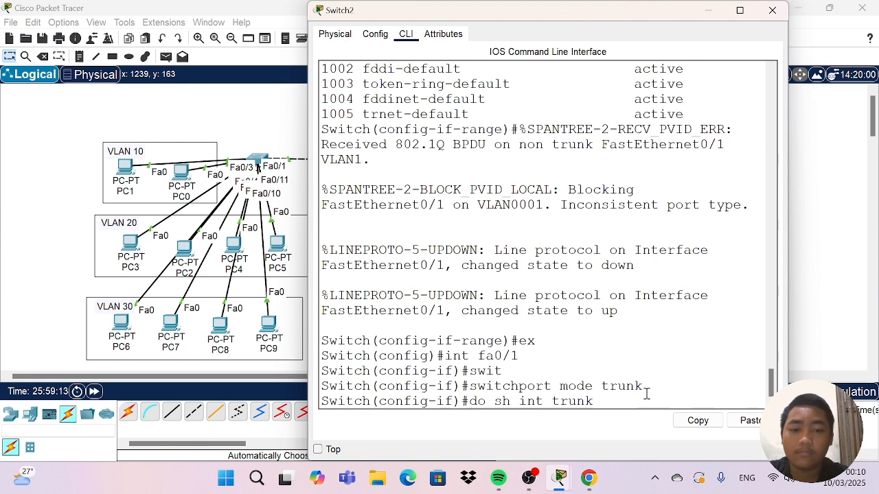
text(k)
key(Return)
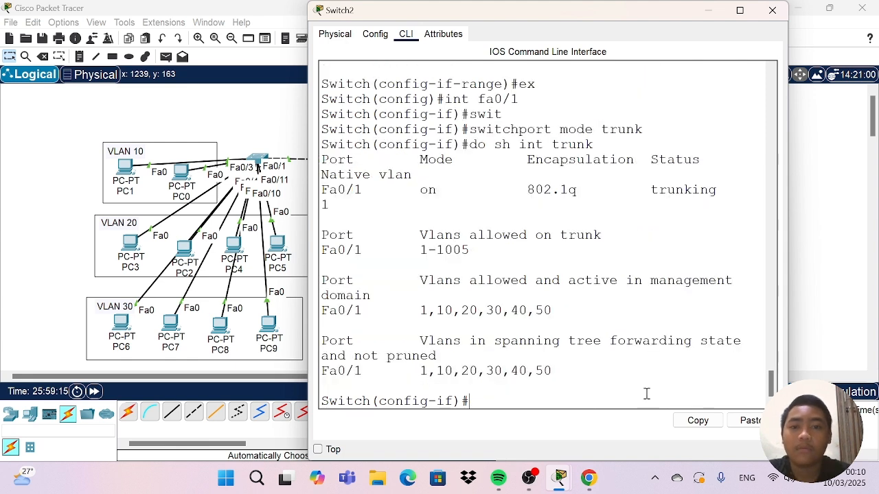
click(773, 10)
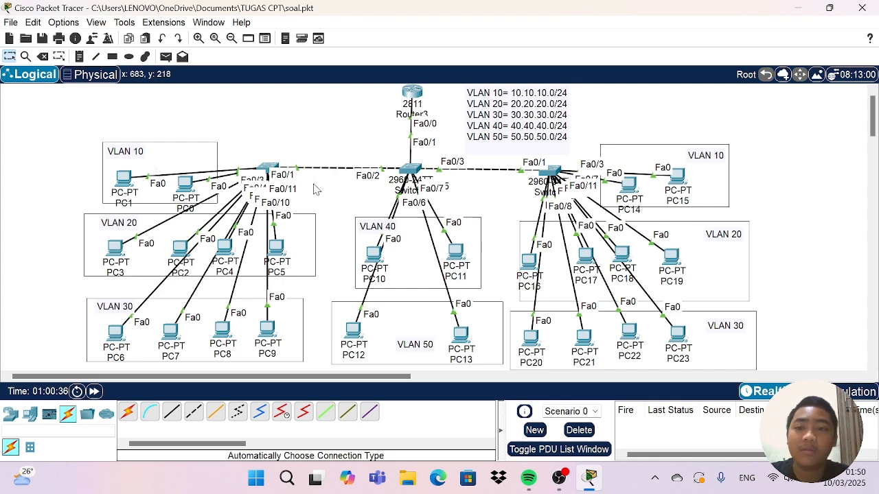
Open the IP configuration of PC1 in VLAN 10 and switch its IPv4 addressing to DHCP.
click(128, 177)
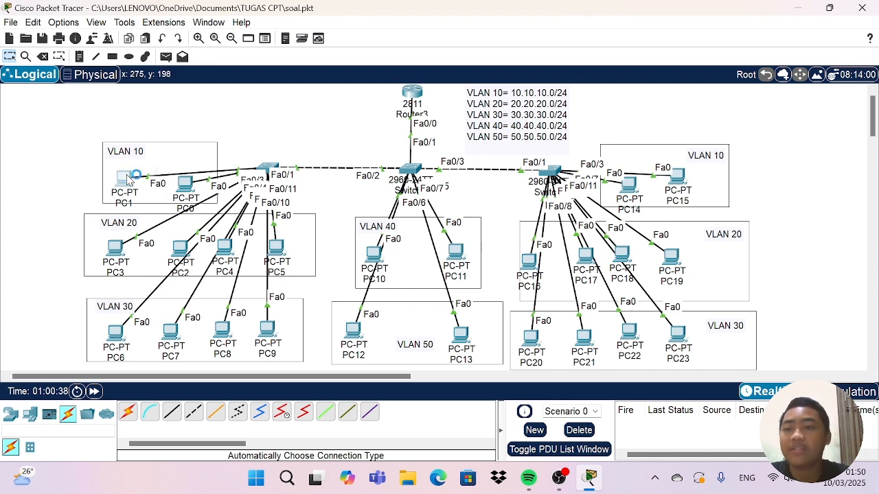
click(369, 72)
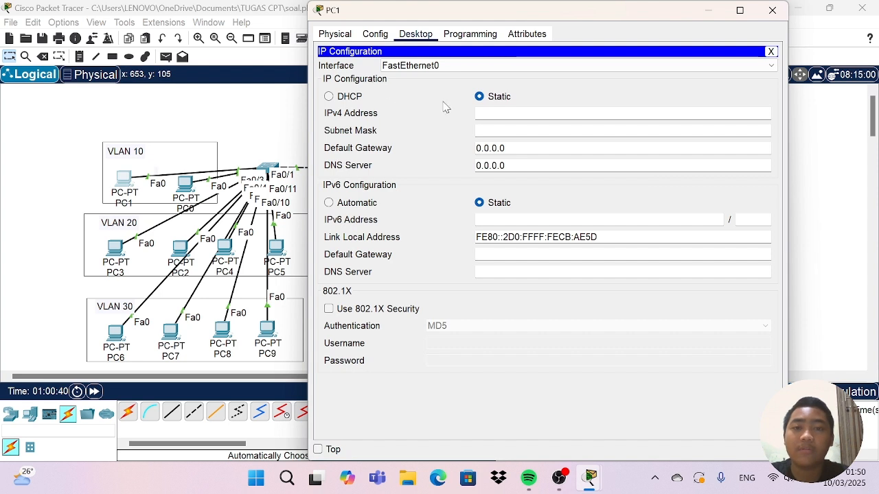
click(328, 97)
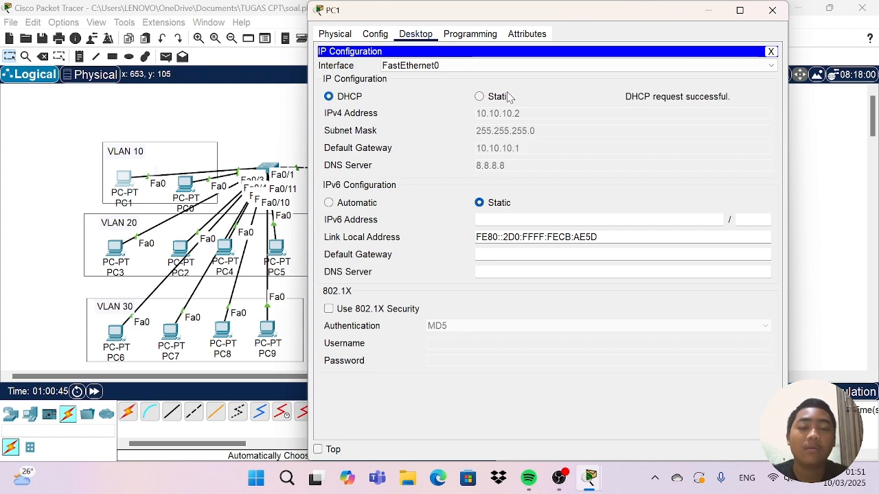
Close PC1's window, switch the IPv4 addressing of PC0 in VLAN 10 to DHCP, and close its window.
click(775, 10)
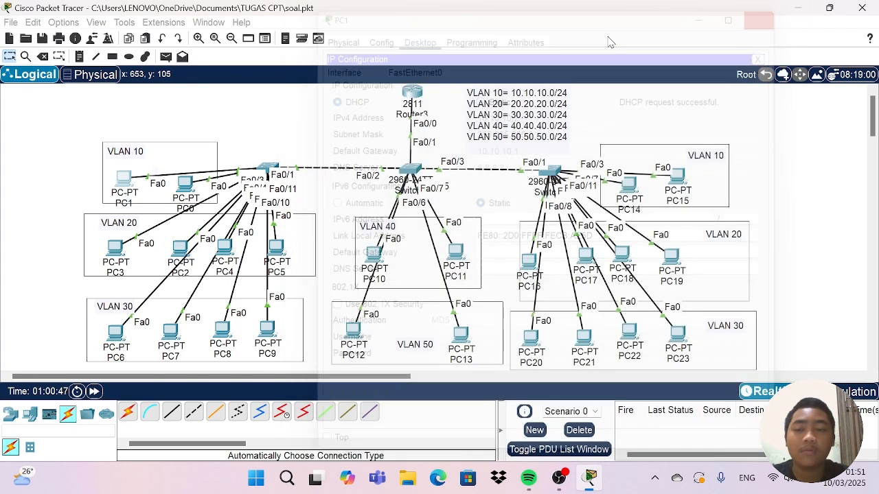
click(187, 186)
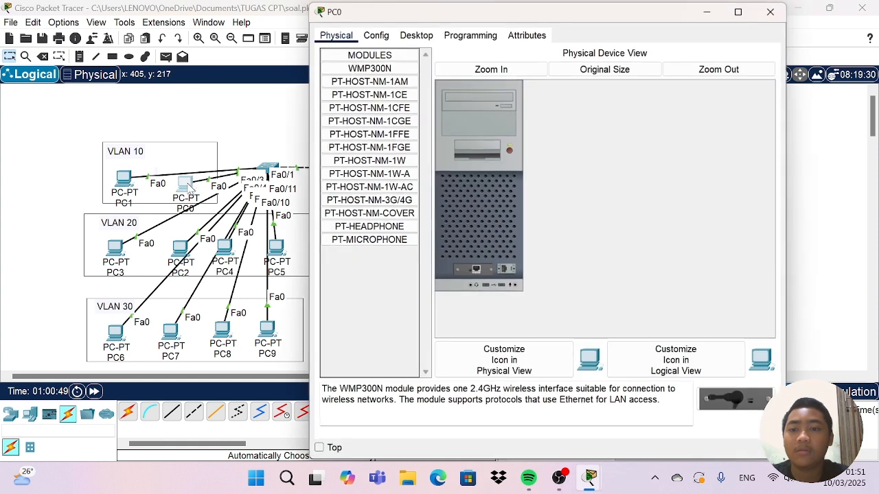
click(408, 38)
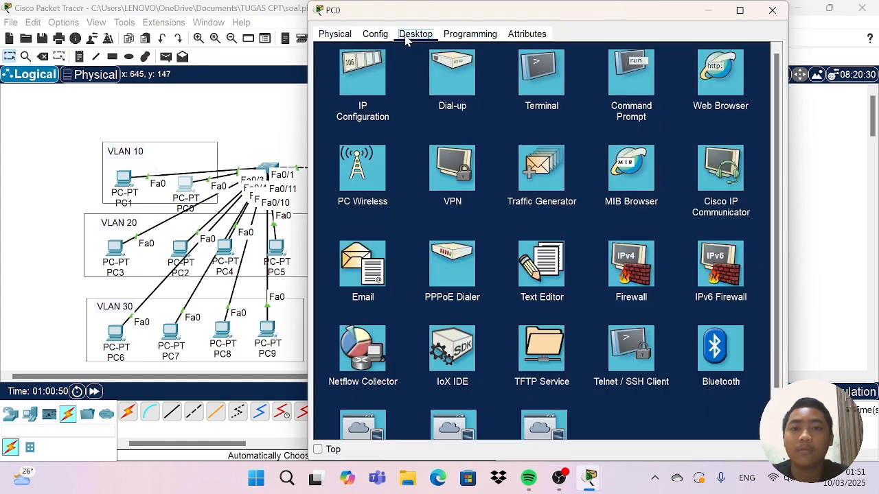
click(363, 74)
click(329, 97)
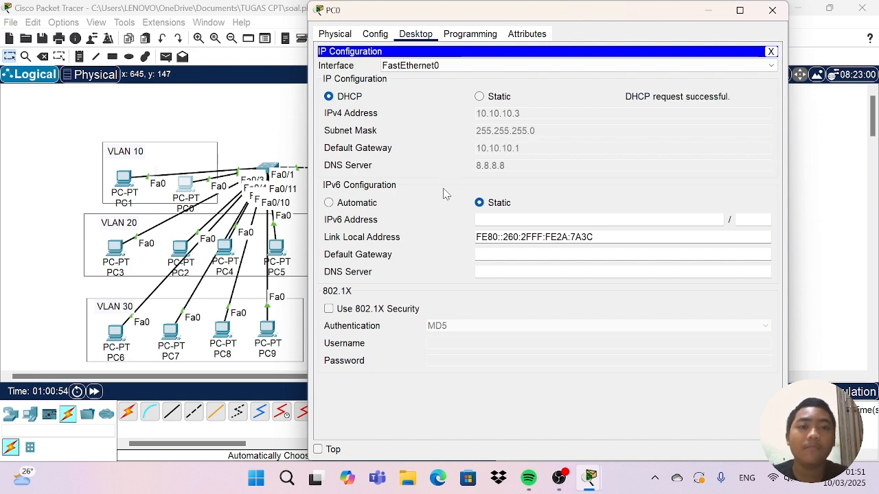
click(773, 10)
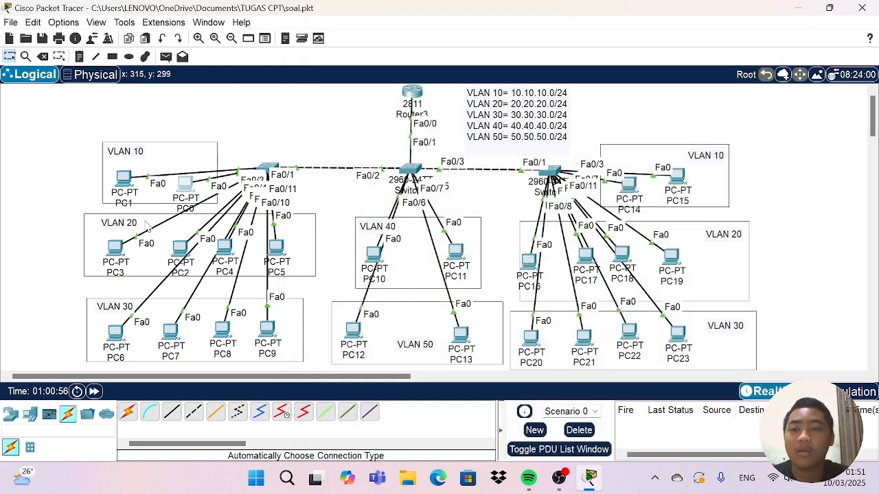
Switch the IPv4 addressing of PC3 in VLAN 20 to DHCP and close its window.
click(116, 248)
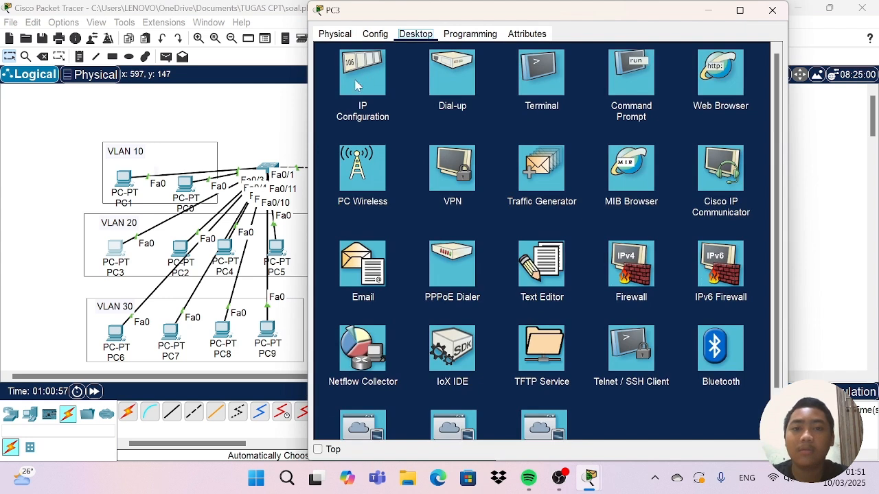
click(359, 84)
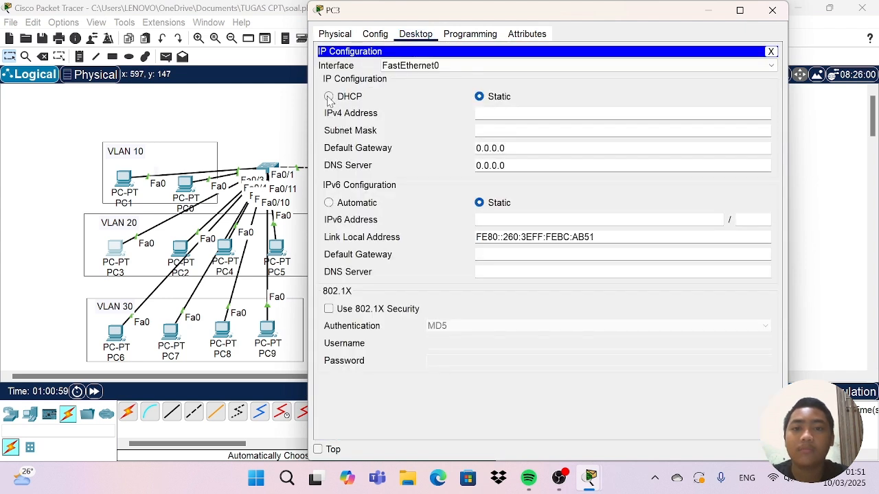
click(329, 97)
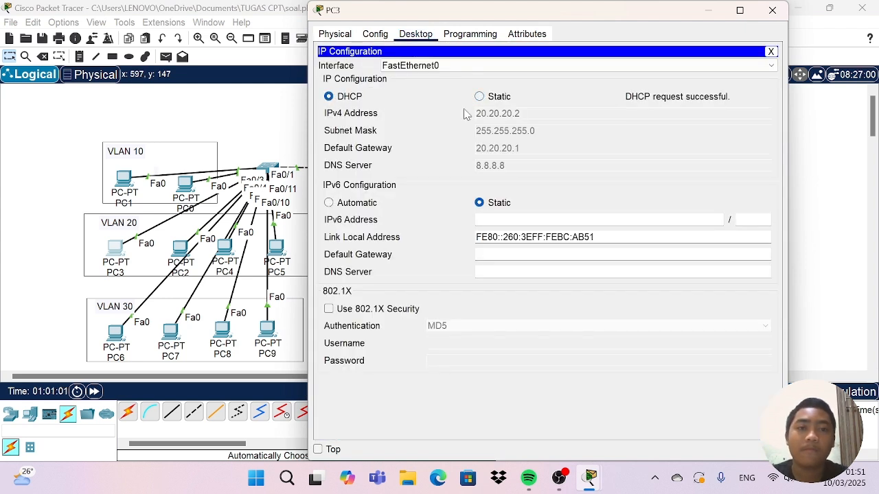
click(769, 11)
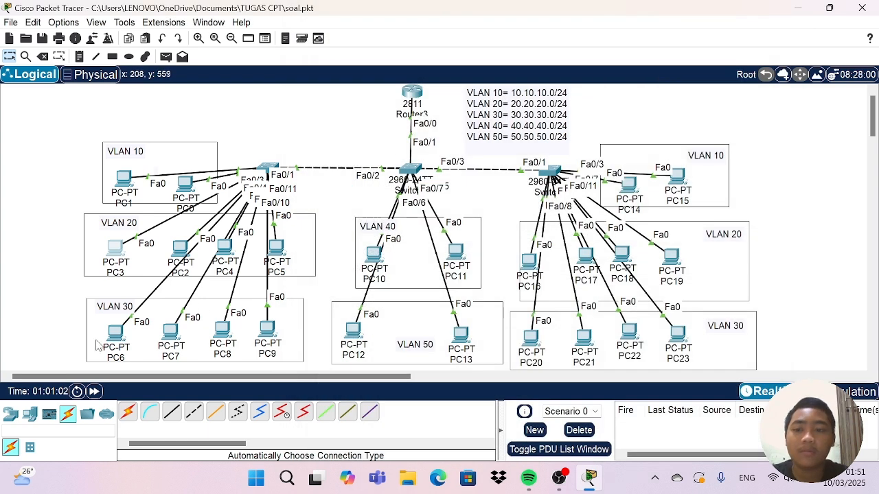
Switch the IPv4 addressing of PC6 in VLAN 30 to DHCP and close its window.
click(115, 332)
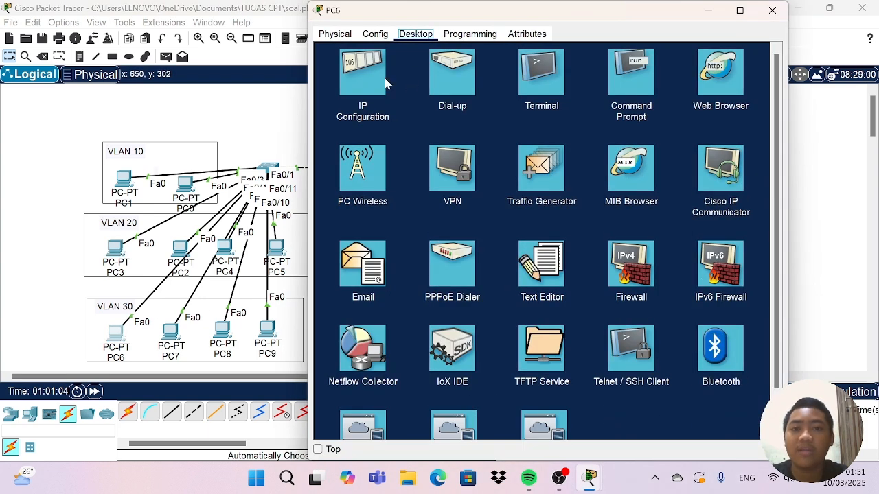
click(382, 81)
click(329, 97)
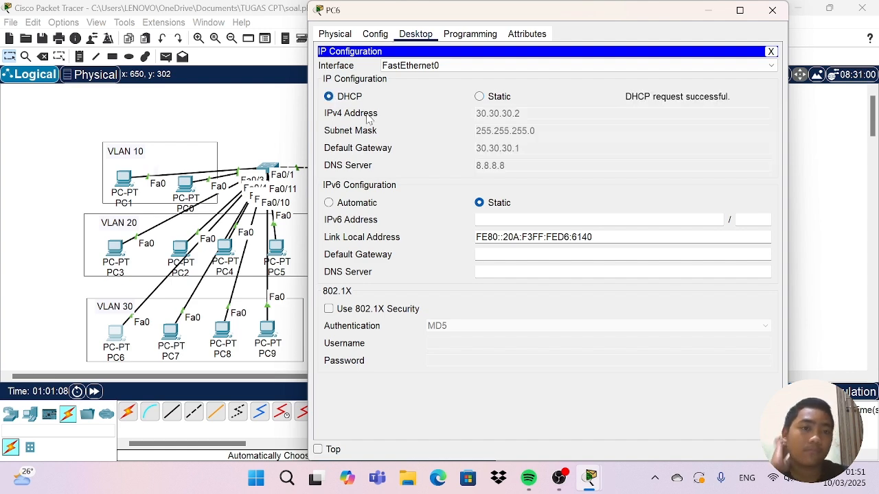
click(770, 11)
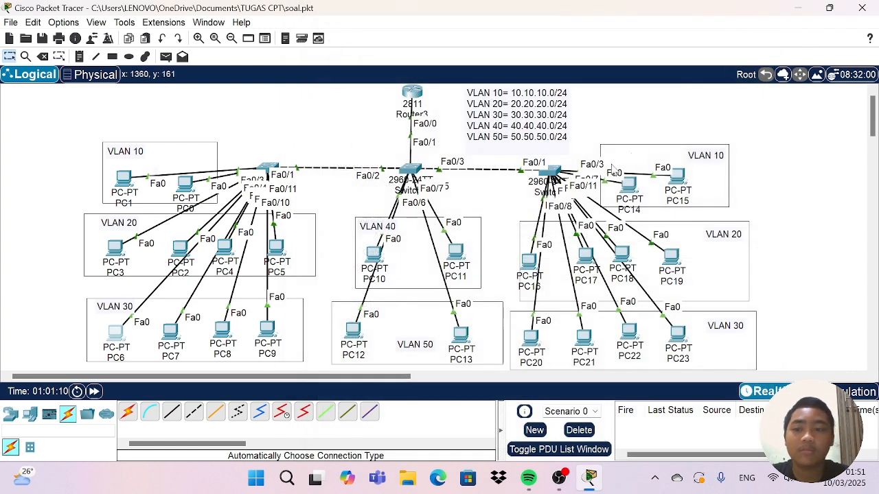
Switch the IPv4 addressing of PC10 in VLAN 40 to DHCP and close its window.
click(376, 256)
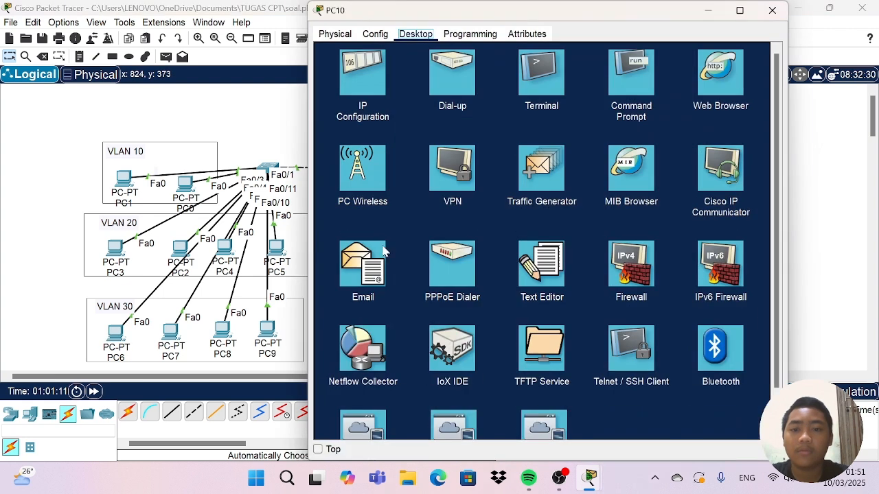
click(384, 77)
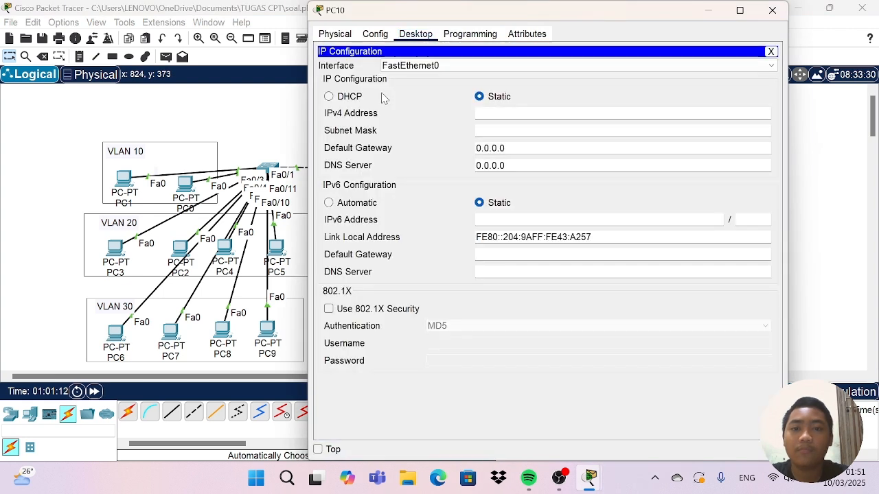
click(329, 96)
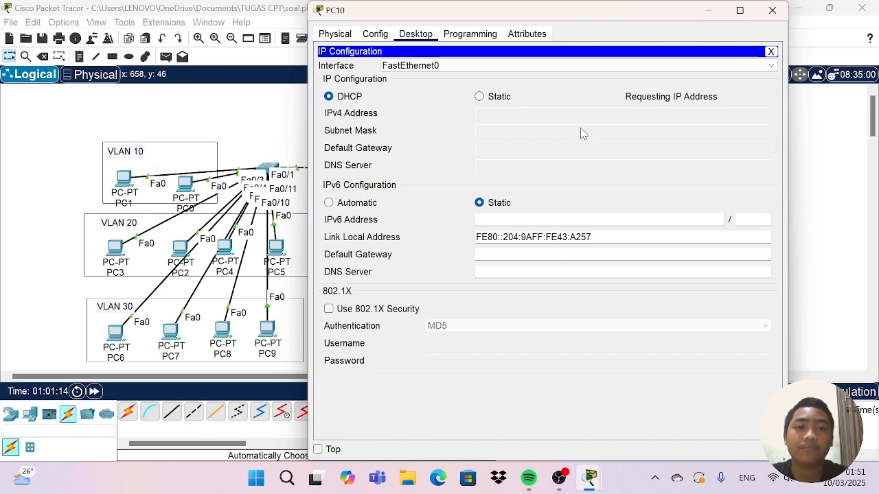
click(784, 10)
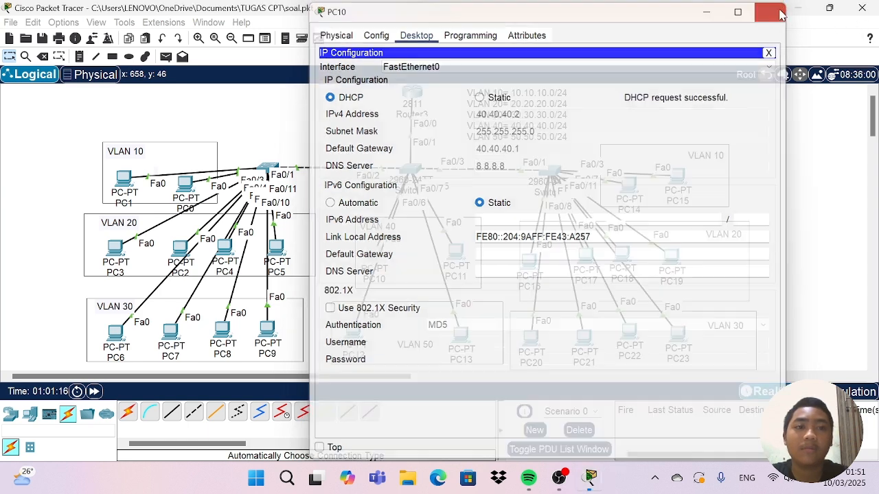
Switch the IPv4 addressing of PC12 in VLAN 50 to DHCP and close its window.
click(354, 331)
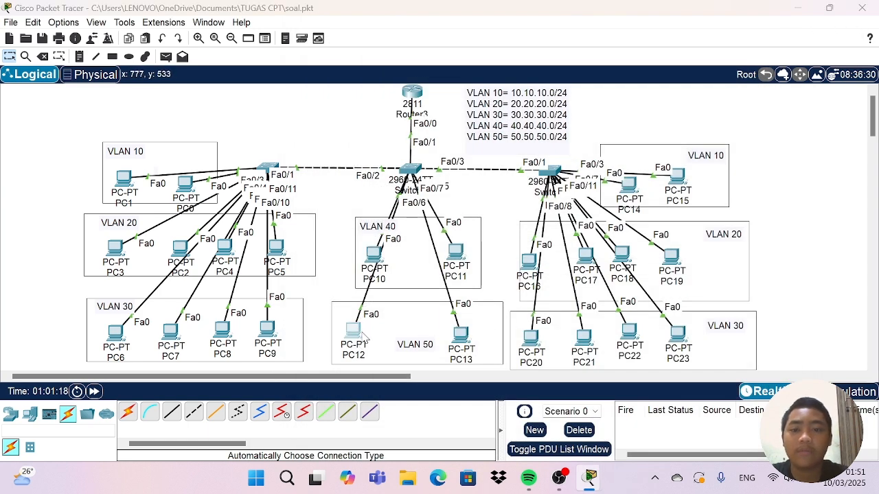
click(352, 67)
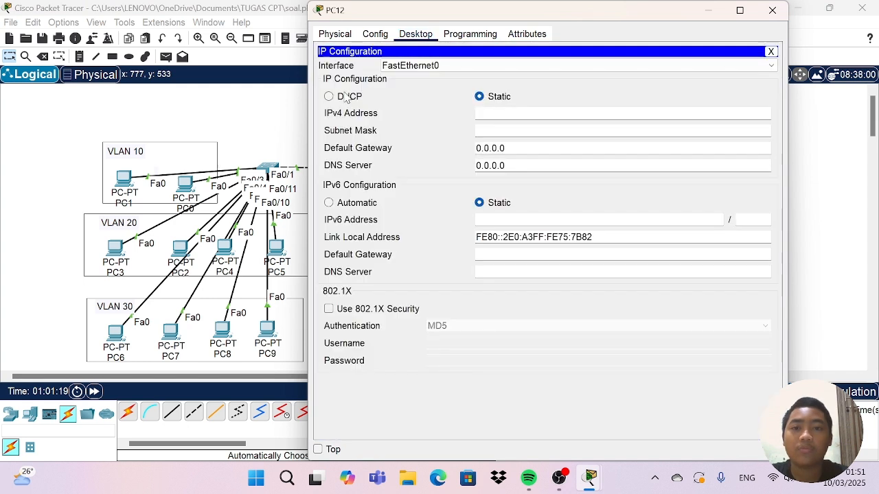
click(329, 96)
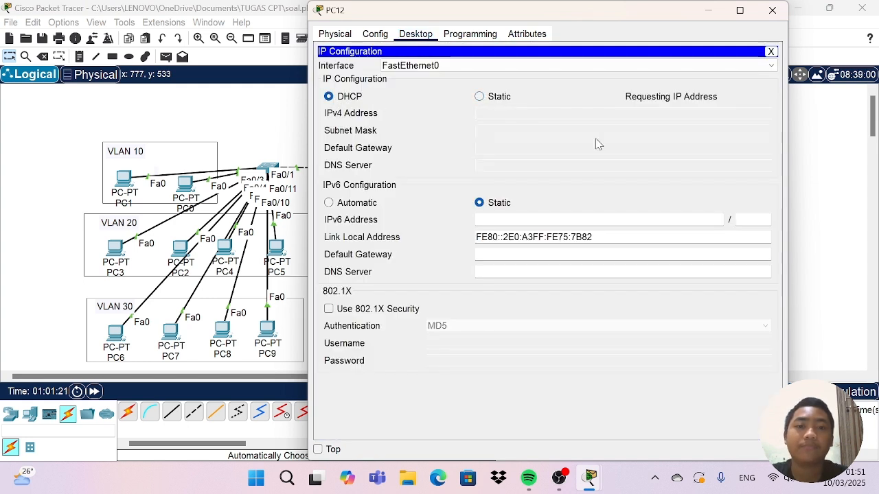
click(771, 12)
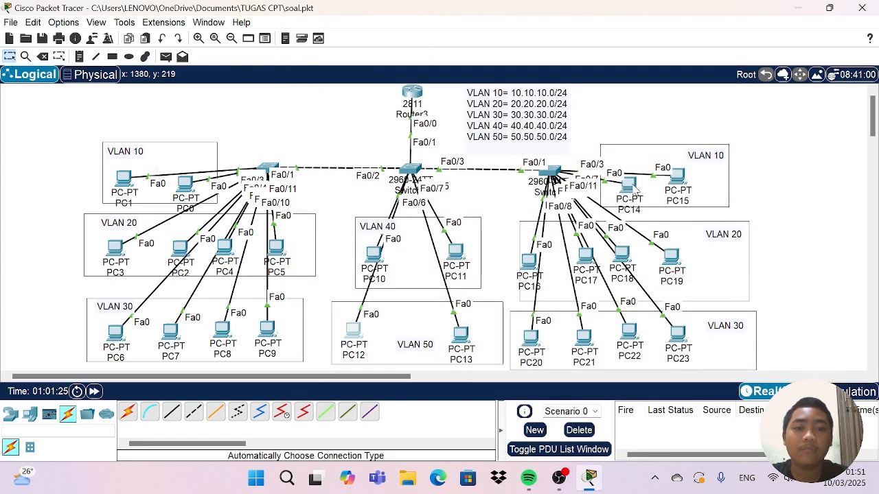
Switch the IPv4 addressing of PC14 in Switch2's VLAN 10 group to DHCP and close its window.
click(631, 185)
click(416, 34)
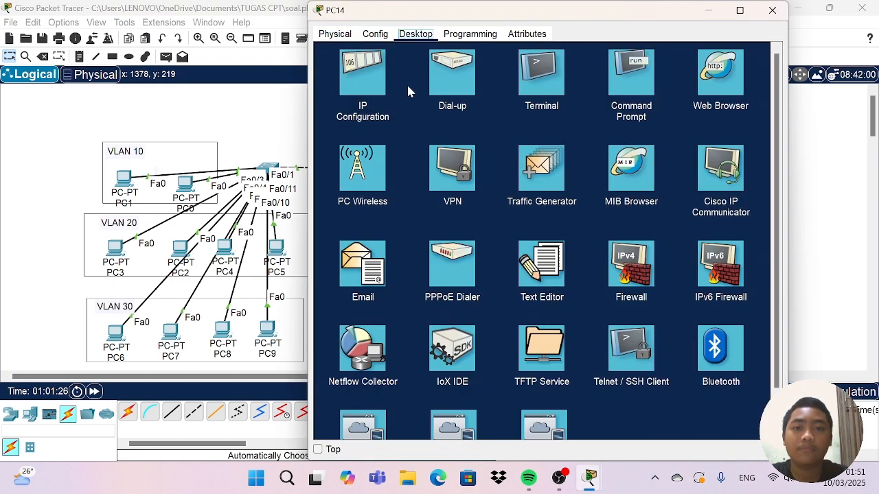
click(375, 76)
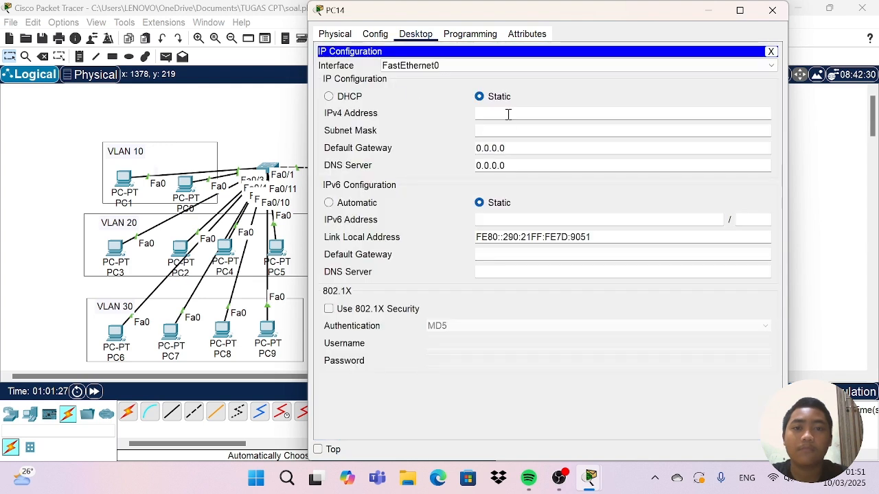
click(329, 97)
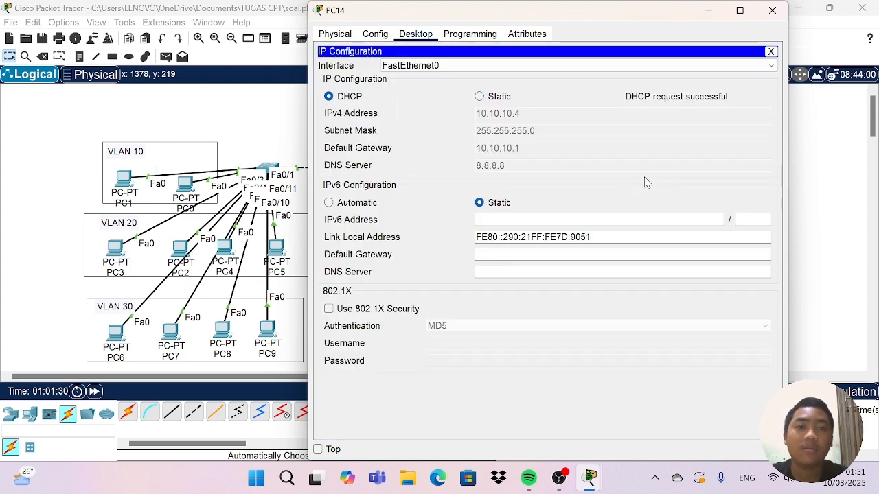
click(772, 9)
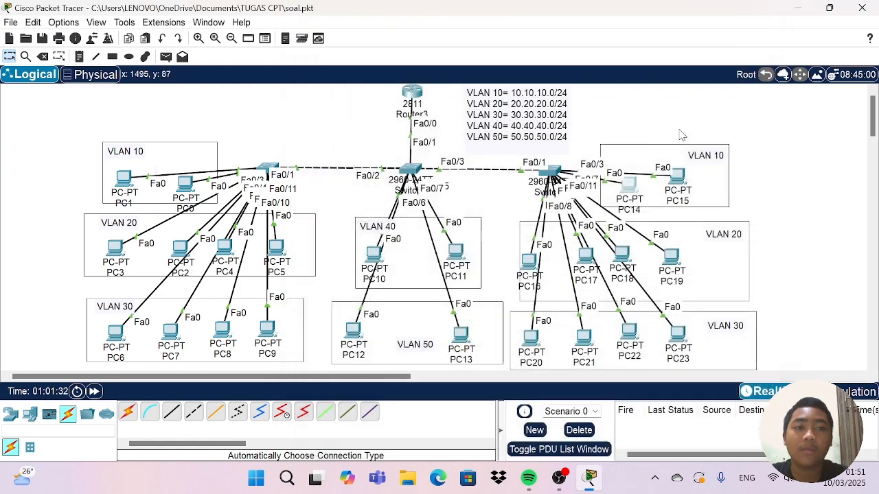
Switch the IPv4 addressing of PC16 in Switch2's VLAN 20 group to DHCP and close its window.
click(528, 261)
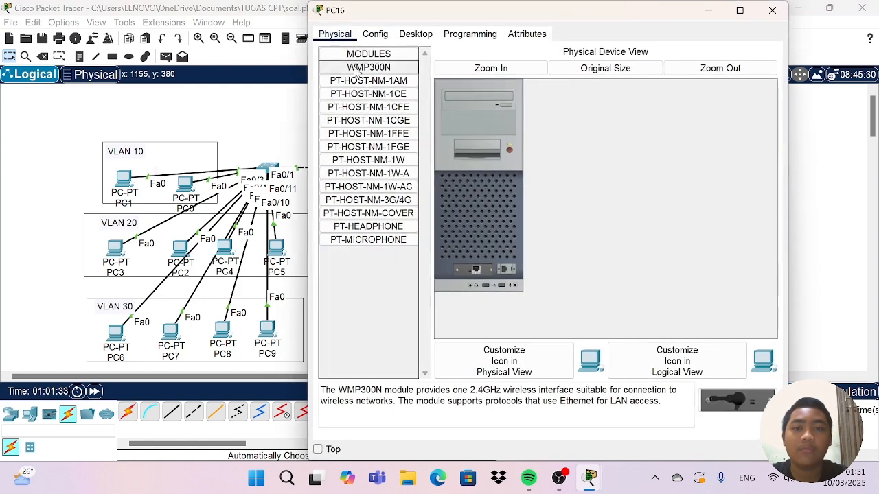
click(376, 34)
click(421, 36)
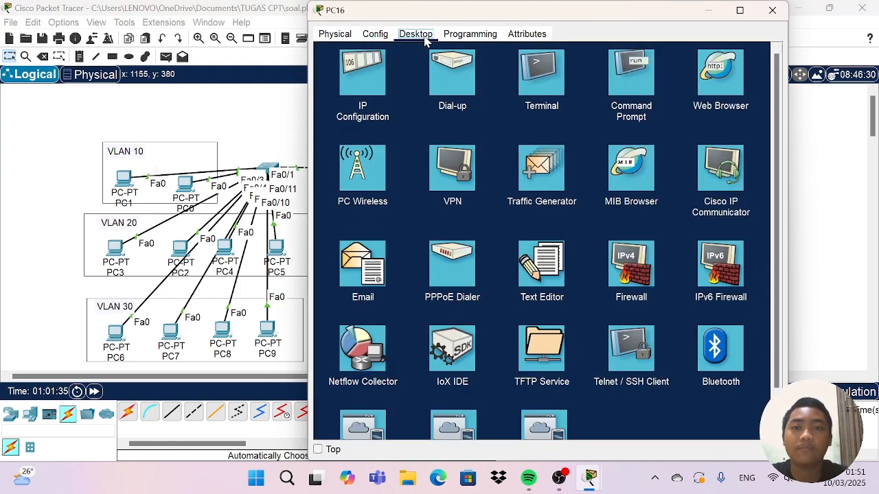
click(382, 71)
click(346, 98)
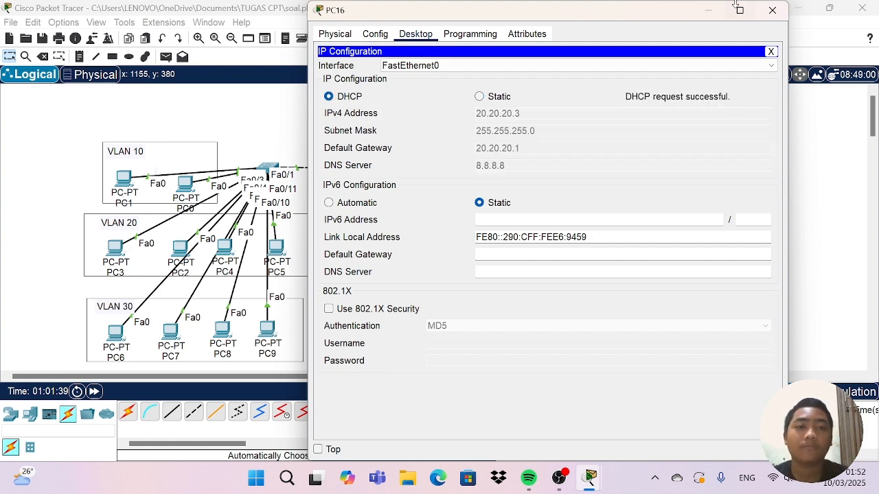
click(773, 10)
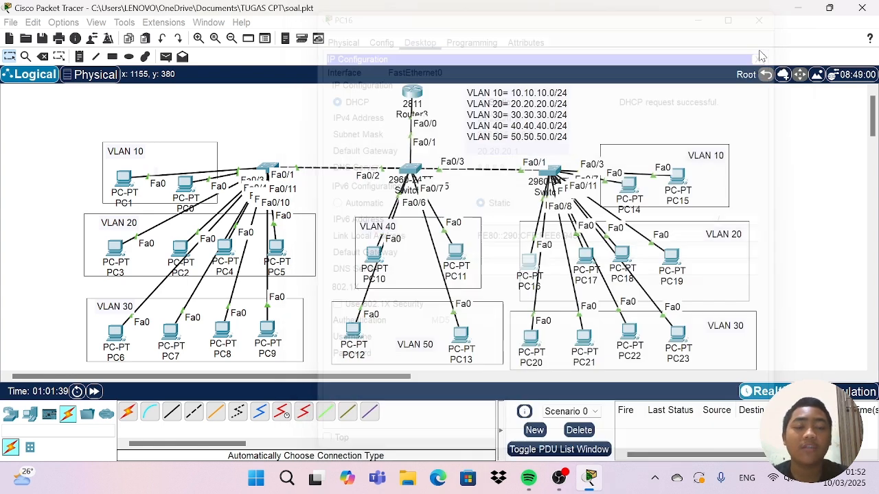
Switch the IPv4 addressing of PC20 in Switch2's VLAN 30 group to DHCP and close its window.
click(532, 338)
click(416, 35)
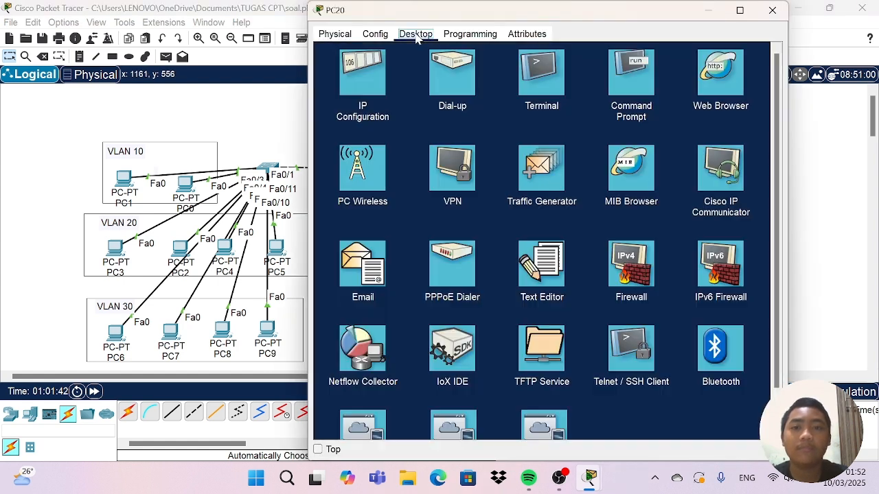
click(367, 71)
click(334, 100)
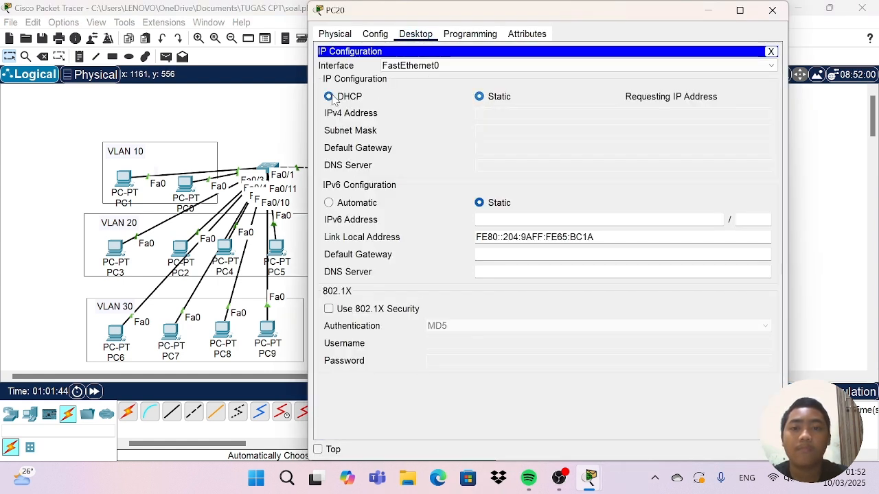
click(771, 11)
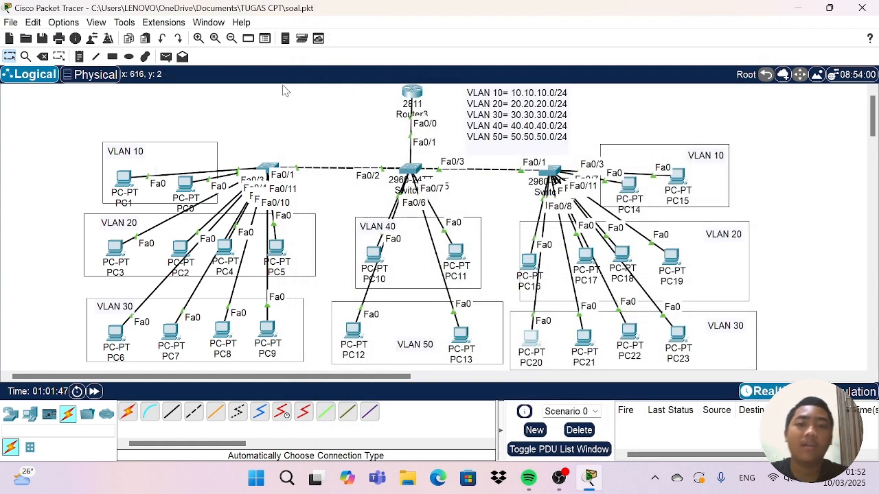
Send a simple PDU from PC1 in VLAN 10 to PC10 in VLAN 40 to test inter-VLAN connectivity.
click(166, 56)
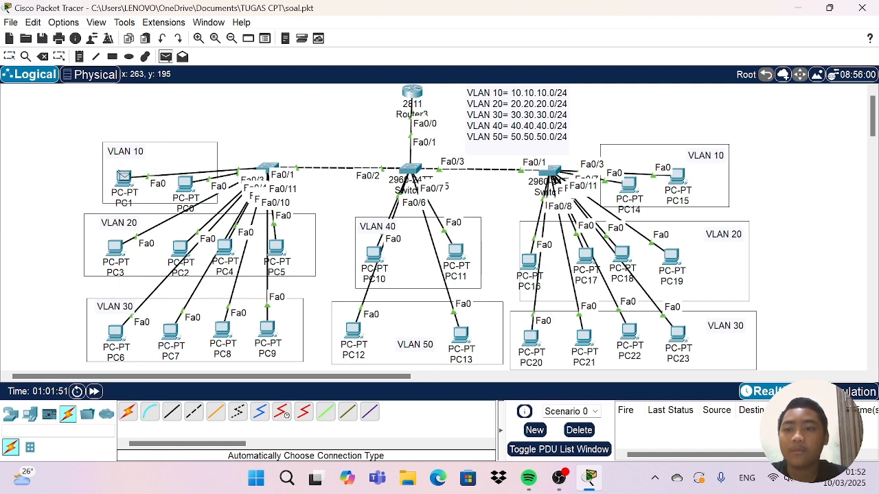
click(122, 177)
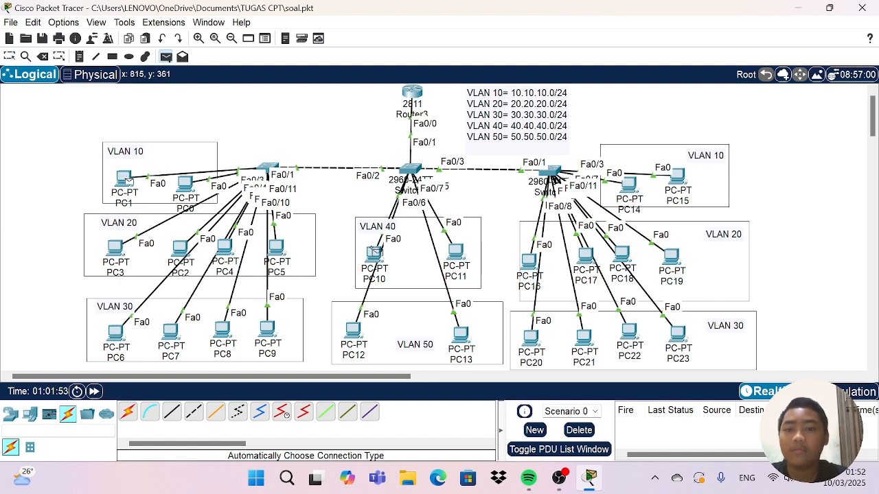
click(374, 252)
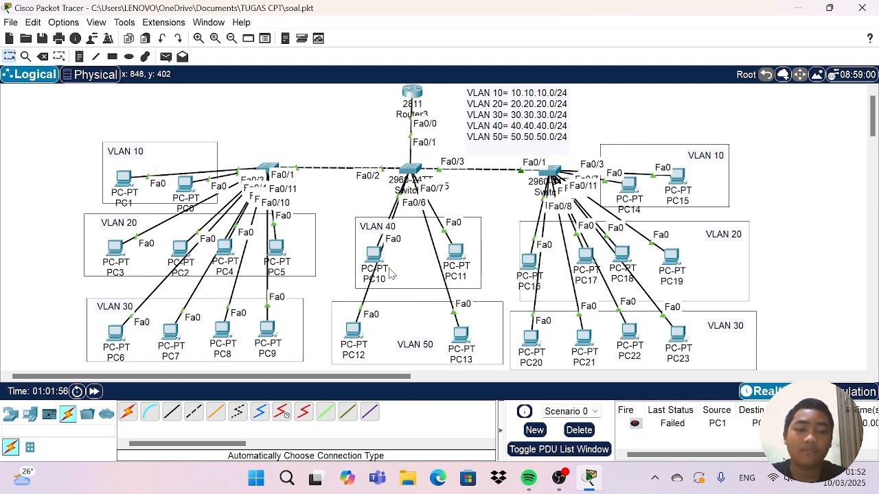
Resend a simple PDU from PC1 in VLAN 10 to PC10 in VLAN 40 to retest their connectivity.
click(166, 57)
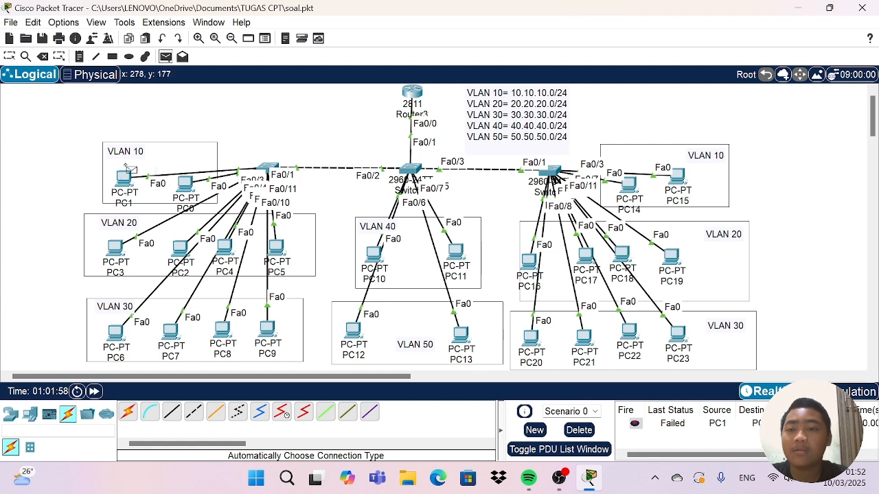
click(124, 177)
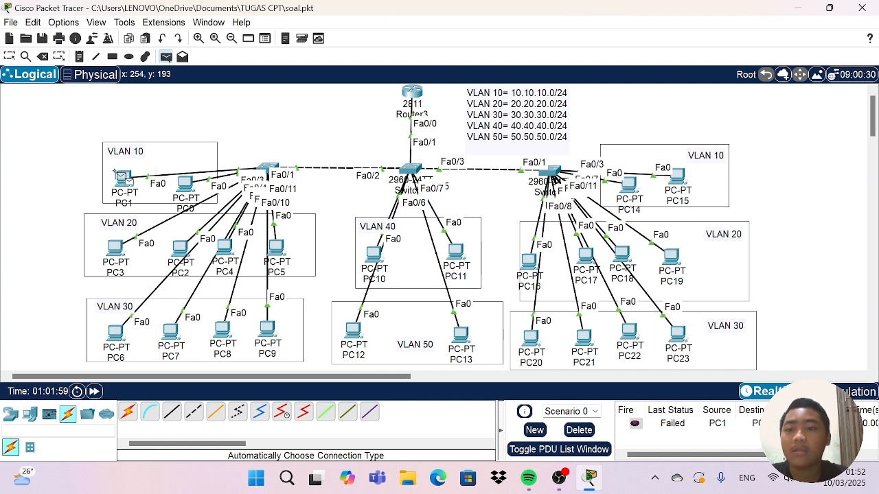
click(373, 254)
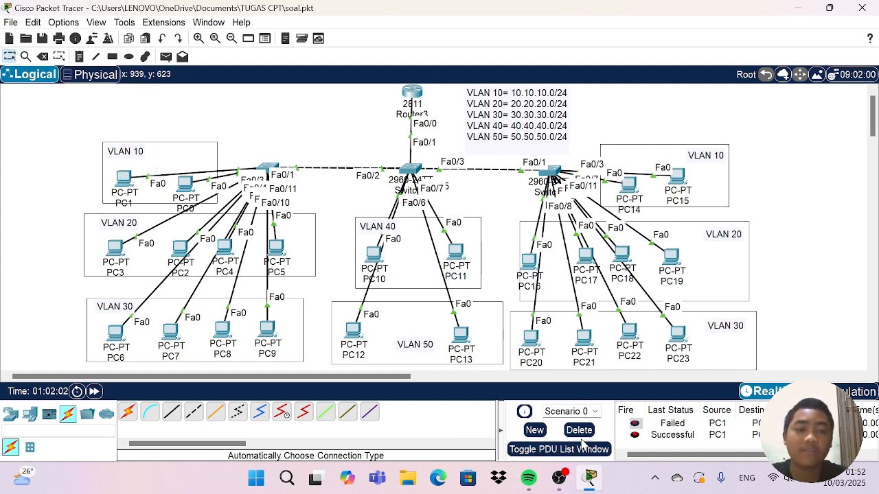
Try to send a simple PDU from PC0 in VLAN 10 to PC11 in VLAN 40.
click(165, 57)
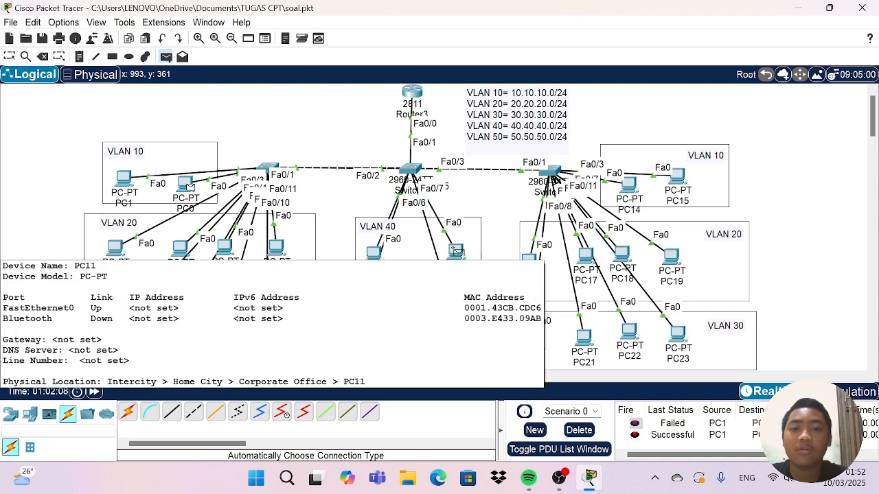
click(456, 252)
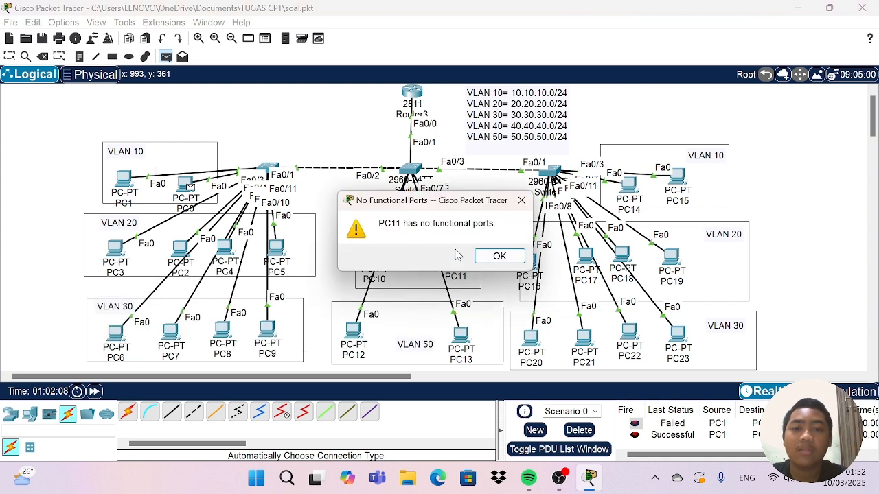
click(499, 257)
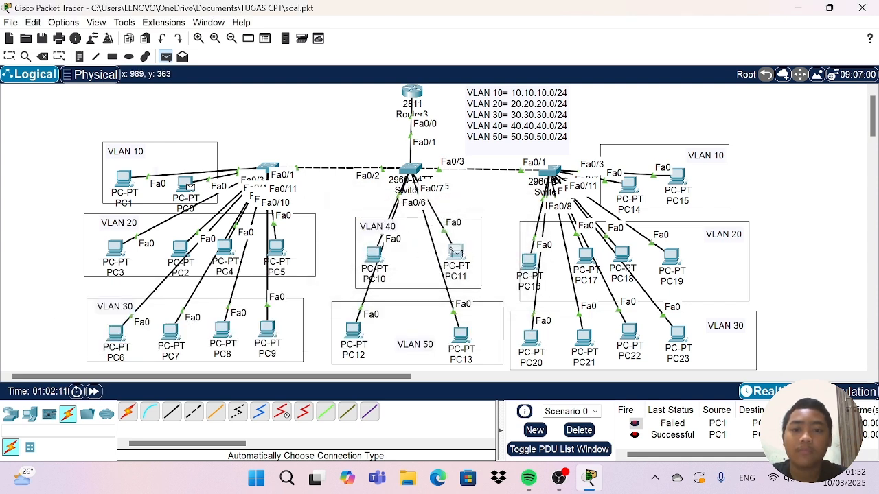
click(459, 253)
click(514, 259)
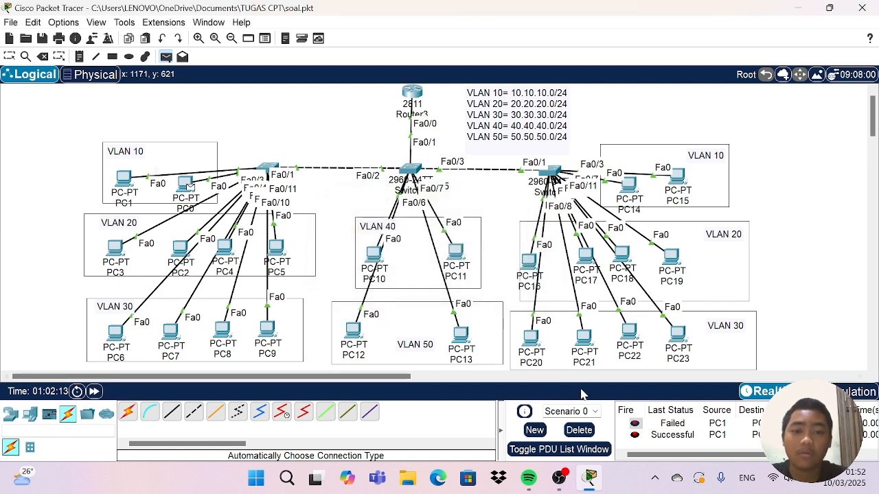
Delete the current scenario's PDUs and test PC0 in VLAN 10 against PC16 in VLAN 20 with two simple PDUs.
click(578, 430)
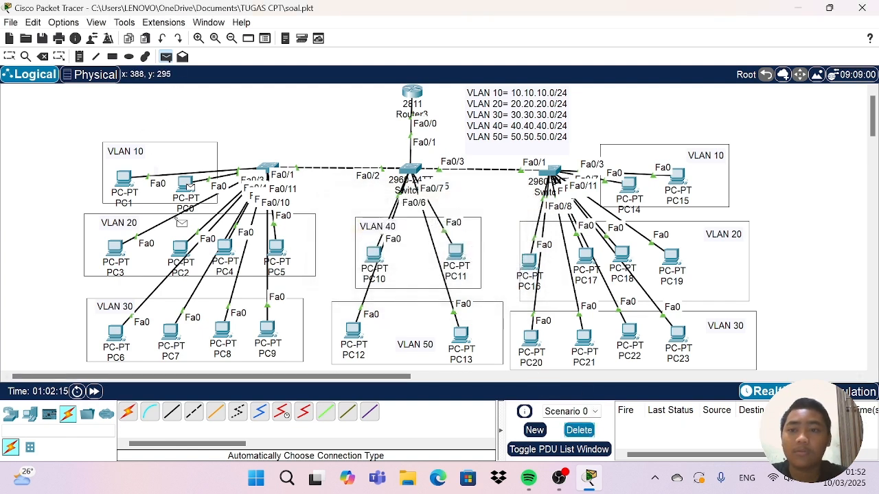
click(528, 262)
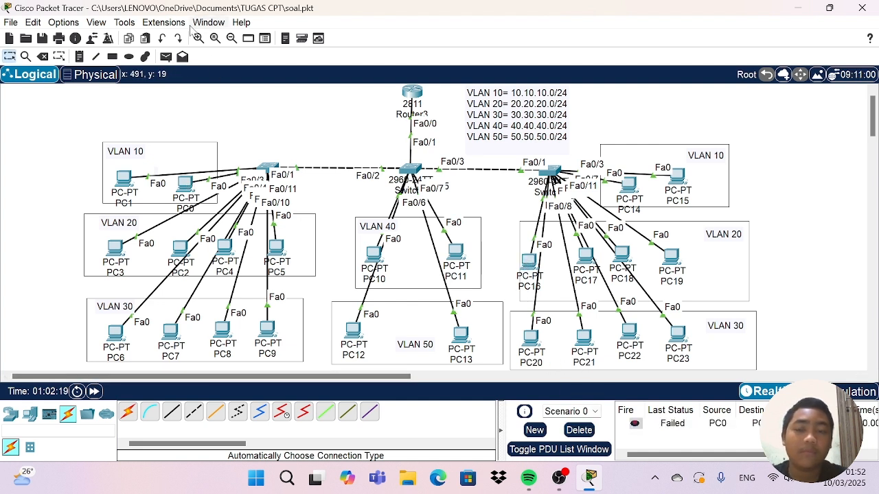
click(166, 57)
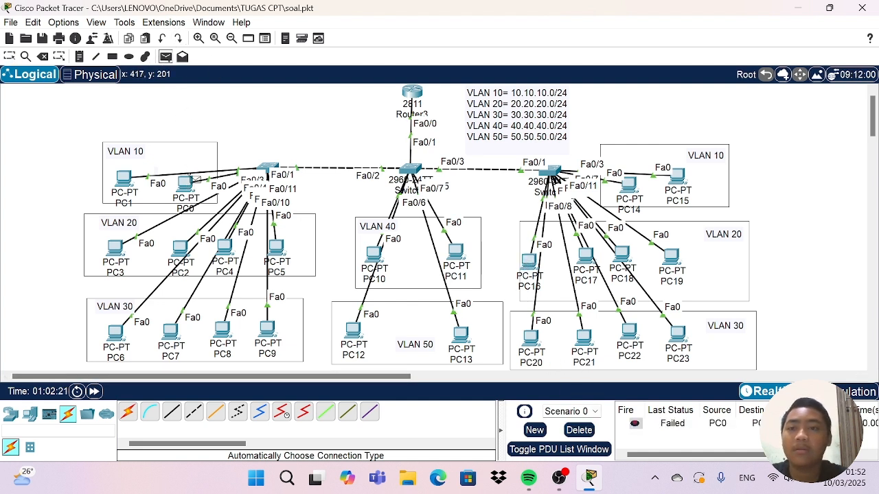
click(185, 182)
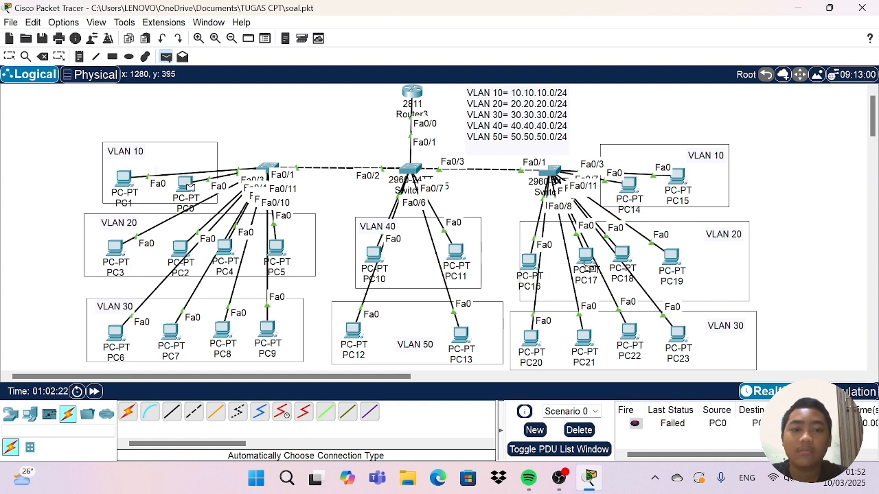
click(527, 262)
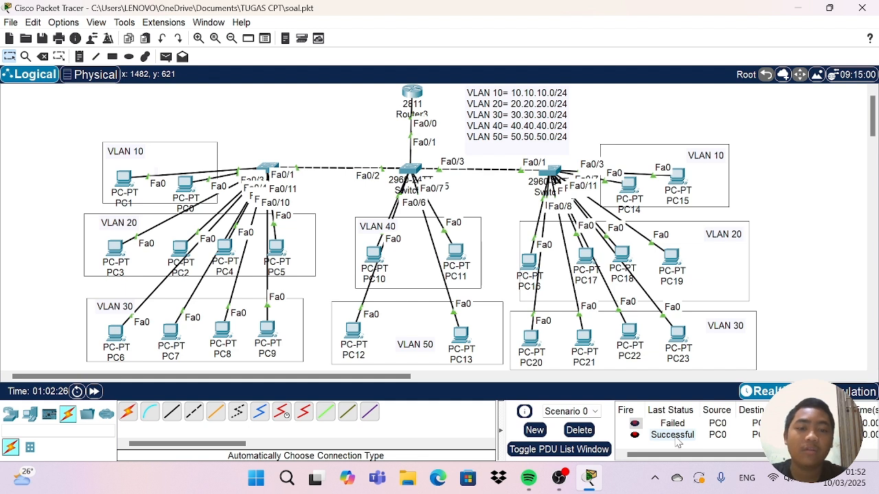
Clear the PDU list again and test PC3 in VLAN 20 against PC12 in VLAN 50 with two simple PDUs.
click(584, 430)
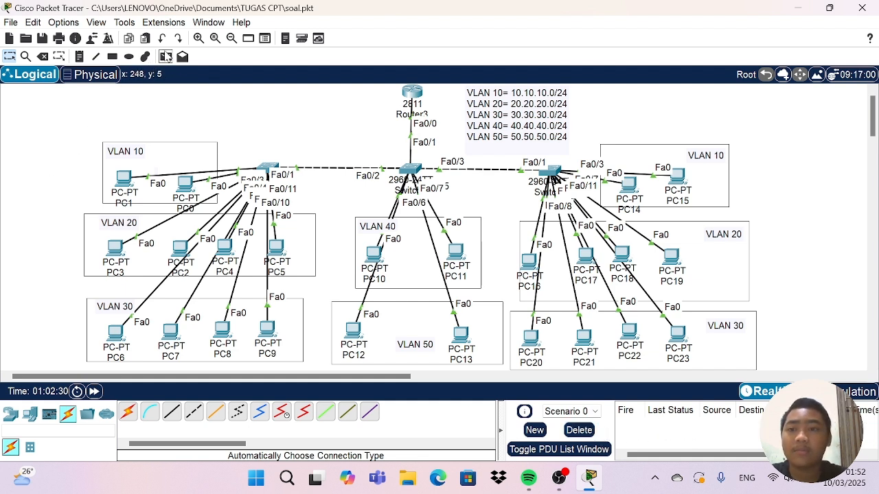
click(165, 58)
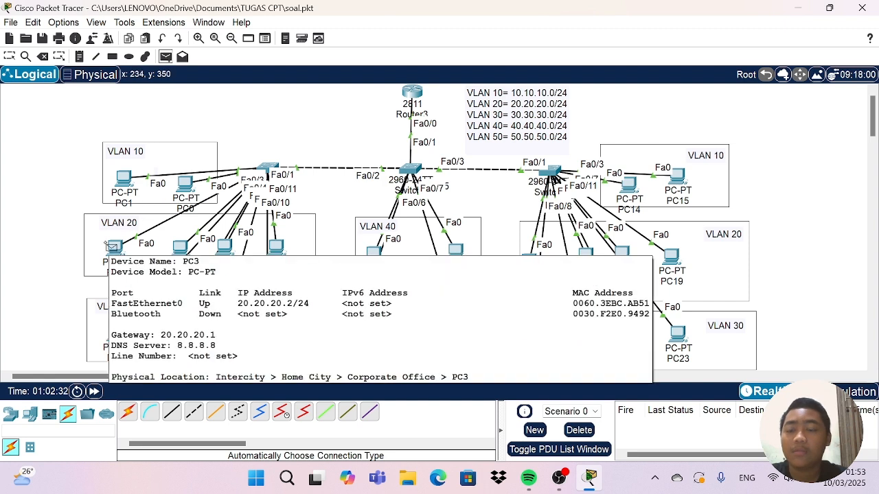
click(111, 247)
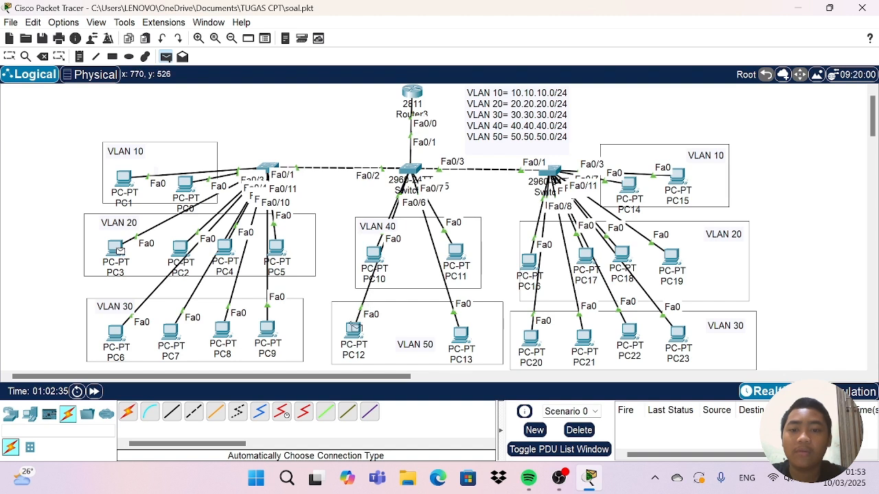
click(353, 330)
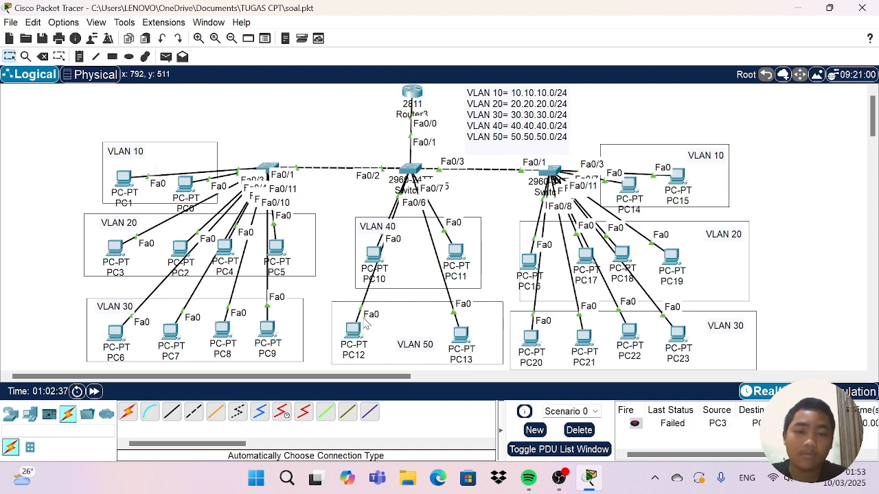
click(166, 56)
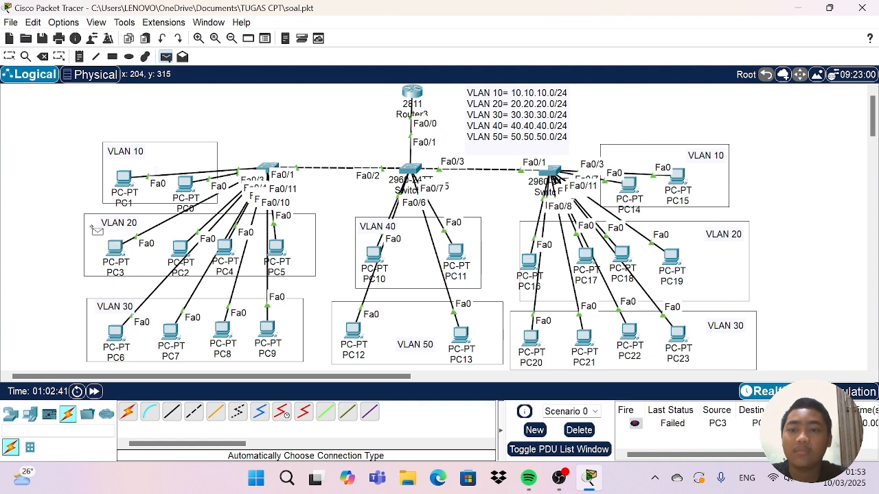
click(116, 248)
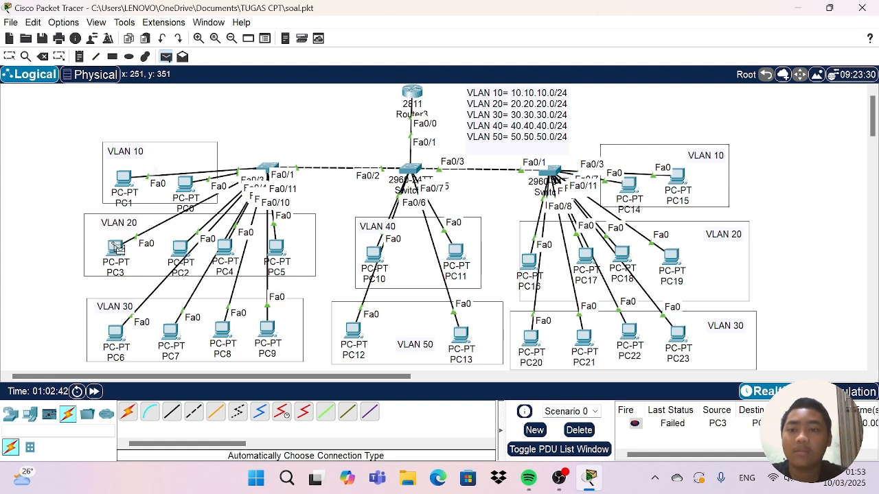
click(353, 330)
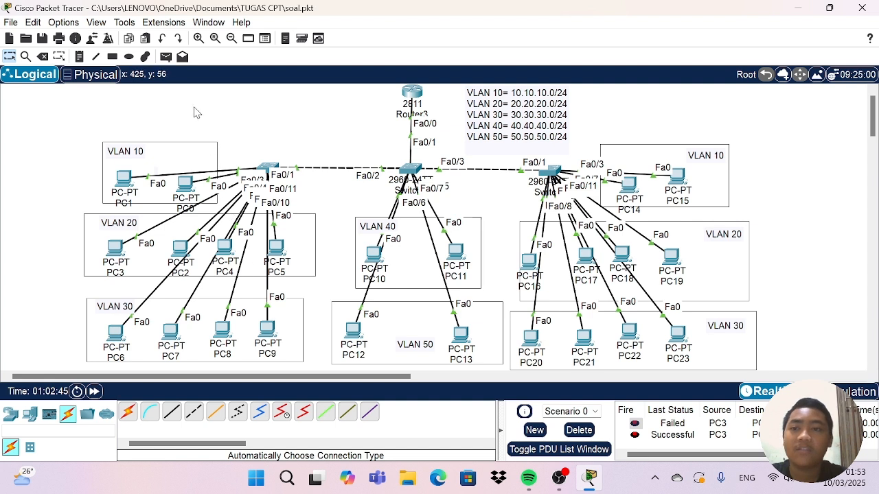
Send a simple PDU from PC6 in VLAN 30 to PC10 in VLAN 40 to test inter-VLAN connectivity.
click(166, 57)
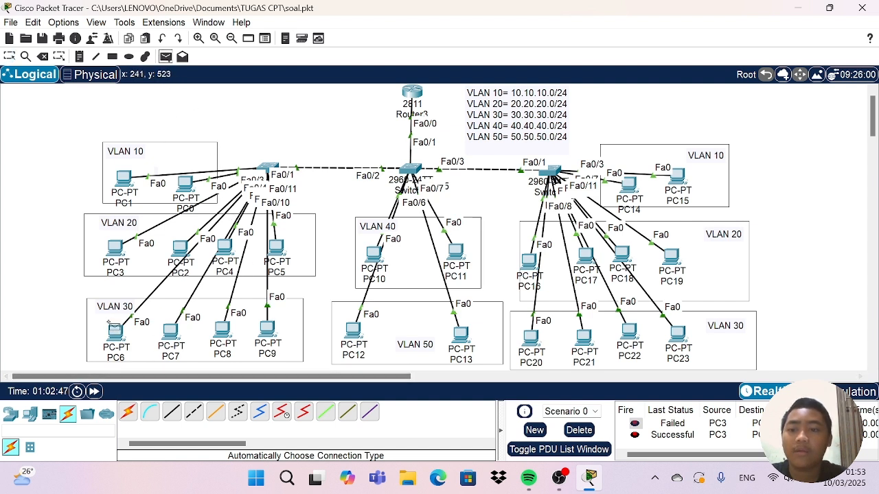
click(115, 330)
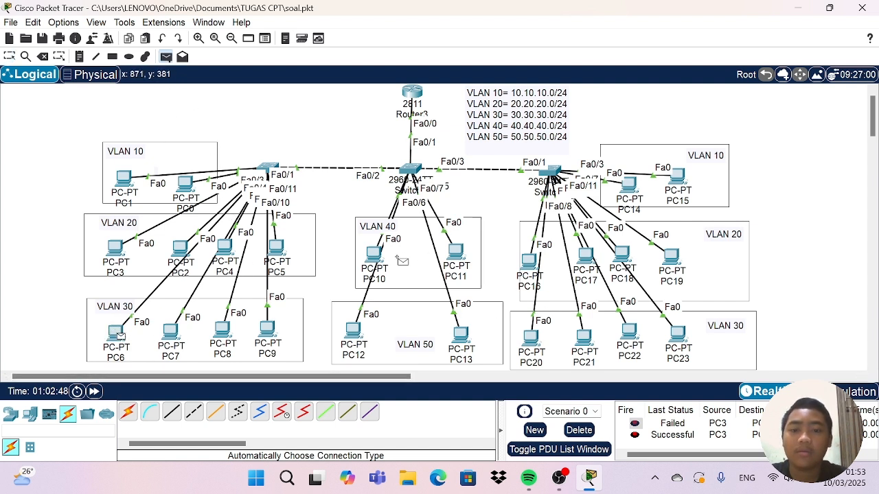
click(374, 254)
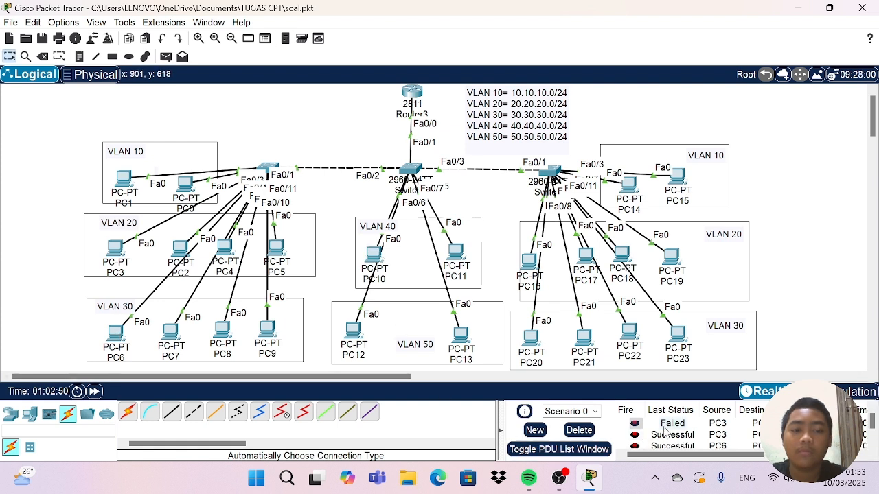